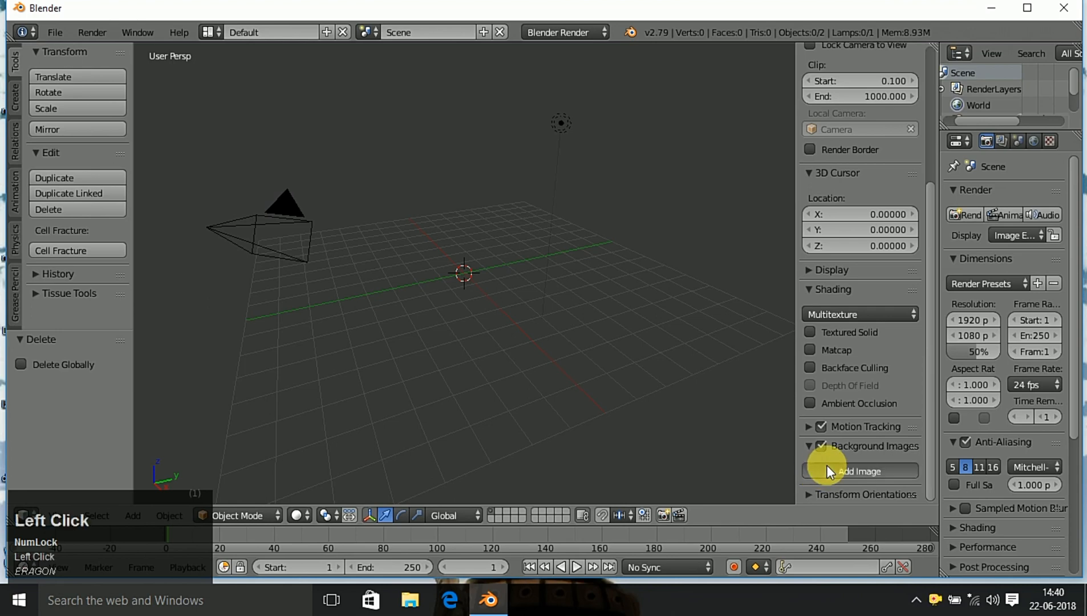
- Load norman-dark-age-sword-2.jpg from the Desktop as a Top-axis background image and show it in top orthographic view
{"action": "scroll", "coordinate": [887, 423], "scroll_direction": "down", "scroll_amount": 4}
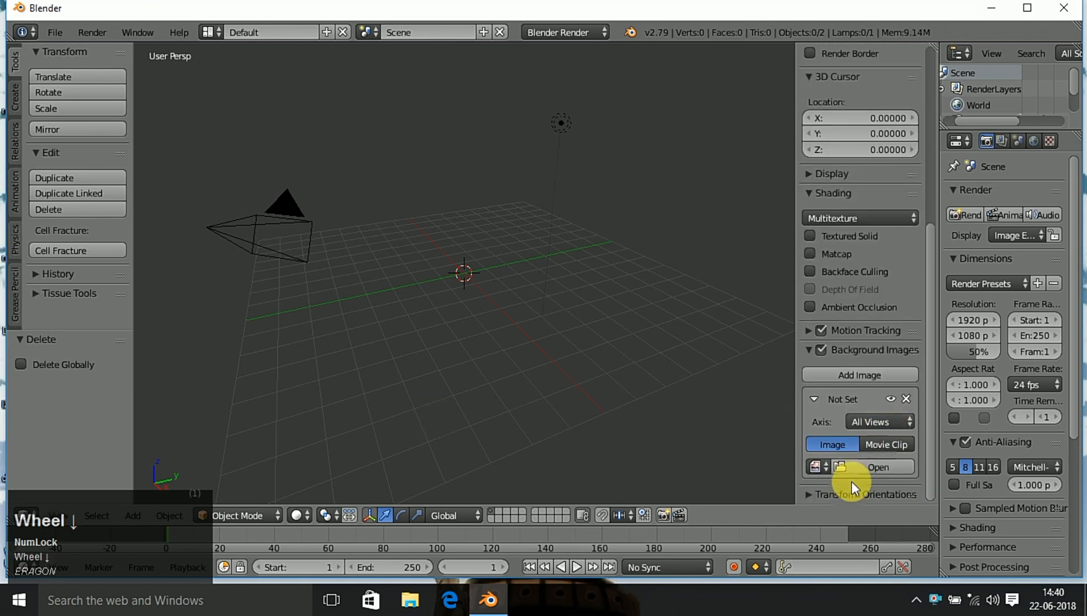
{"action": "left_click", "coordinate": [883, 422]}
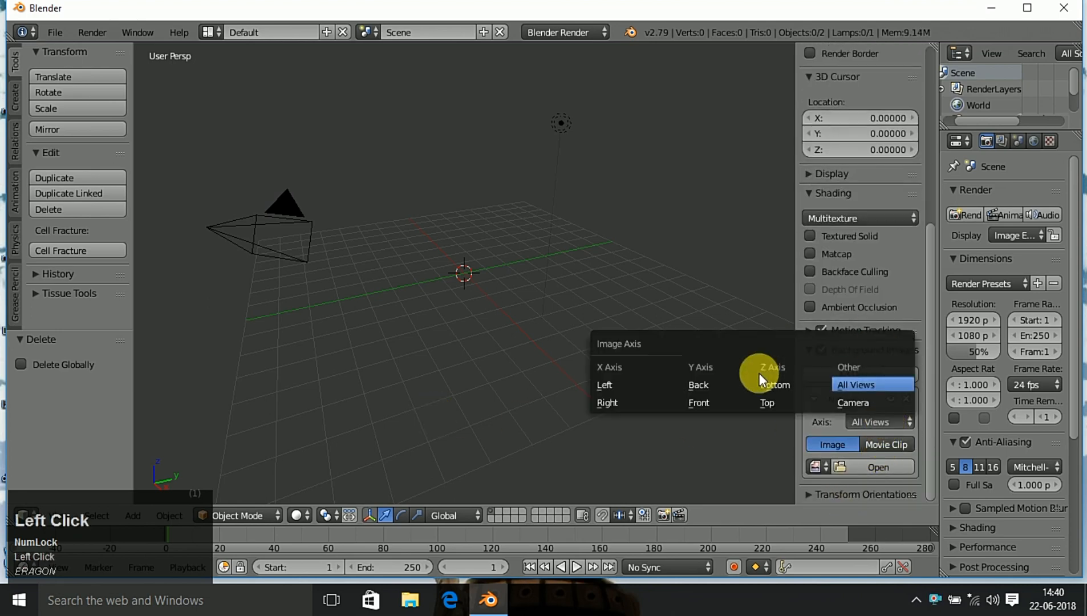
{"action": "left_click", "coordinate": [771, 404]}
{"action": "left_click", "coordinate": [878, 465]}
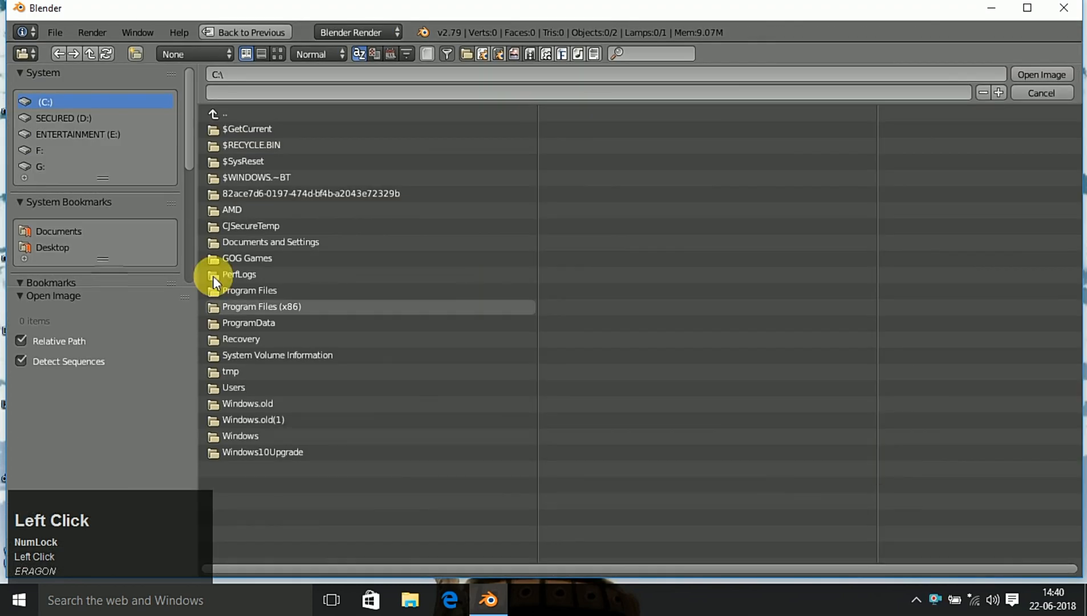
{"action": "left_click", "coordinate": [44, 245]}
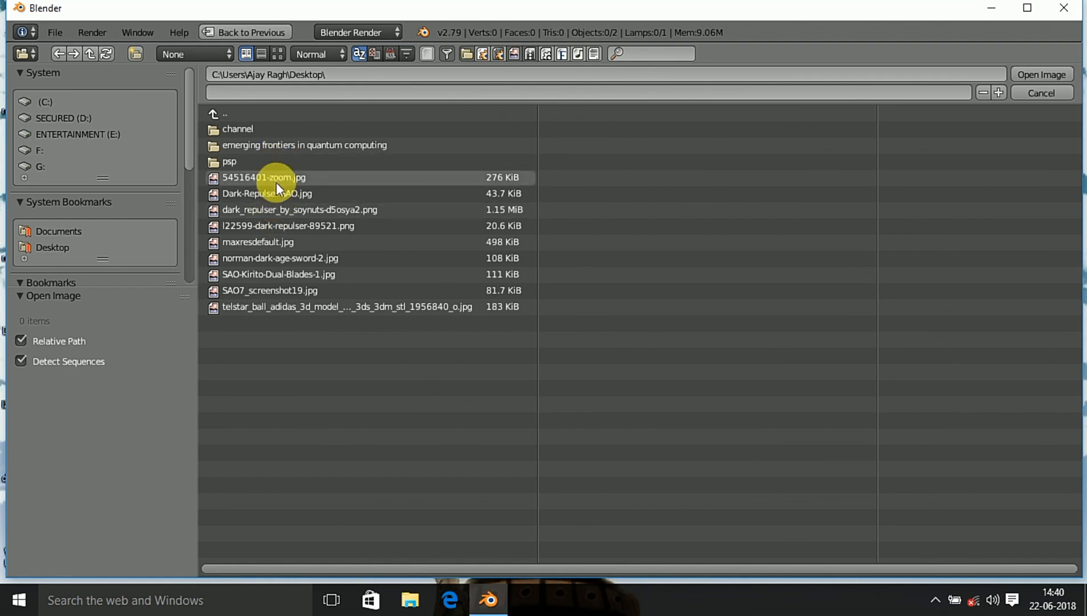
{"action": "left_click", "coordinate": [313, 256]}
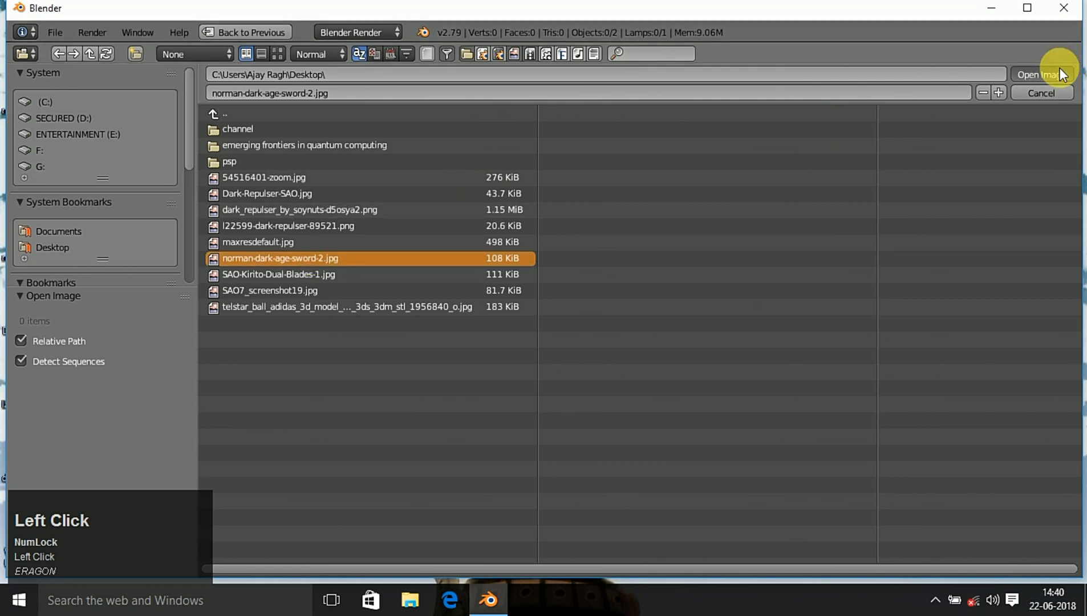
{"action": "left_click", "coordinate": [1059, 69]}
{"action": "key", "text": "KP_7"}
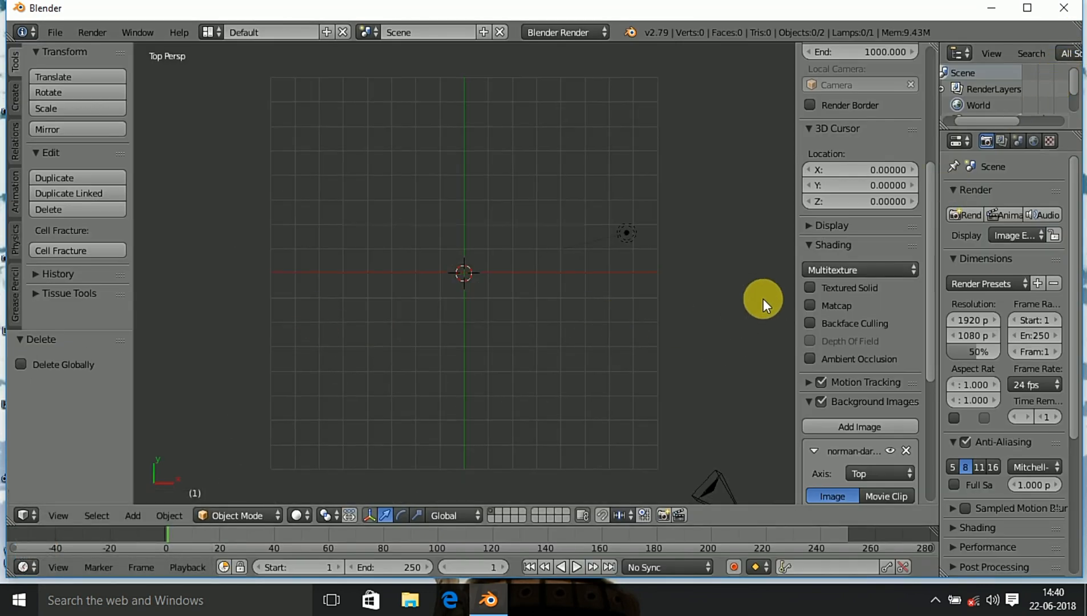
{"action": "key", "text": "KP_5"}
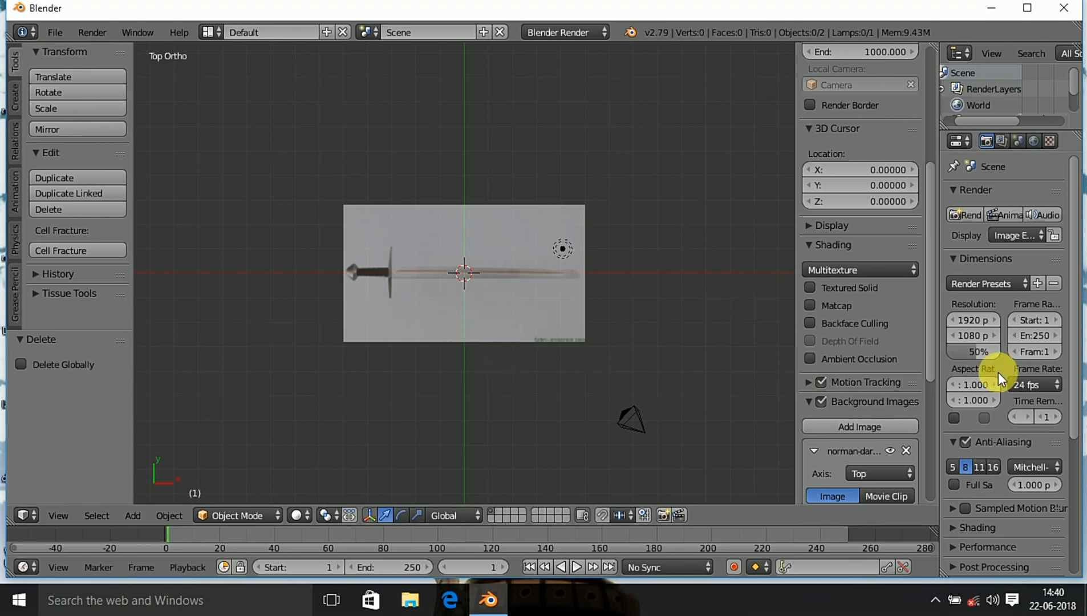
- Set the background image's rotation to -90° so the sword stands upright with its blade pointing up
{"action": "scroll", "coordinate": [872, 398], "scroll_direction": "down", "scroll_amount": 6}
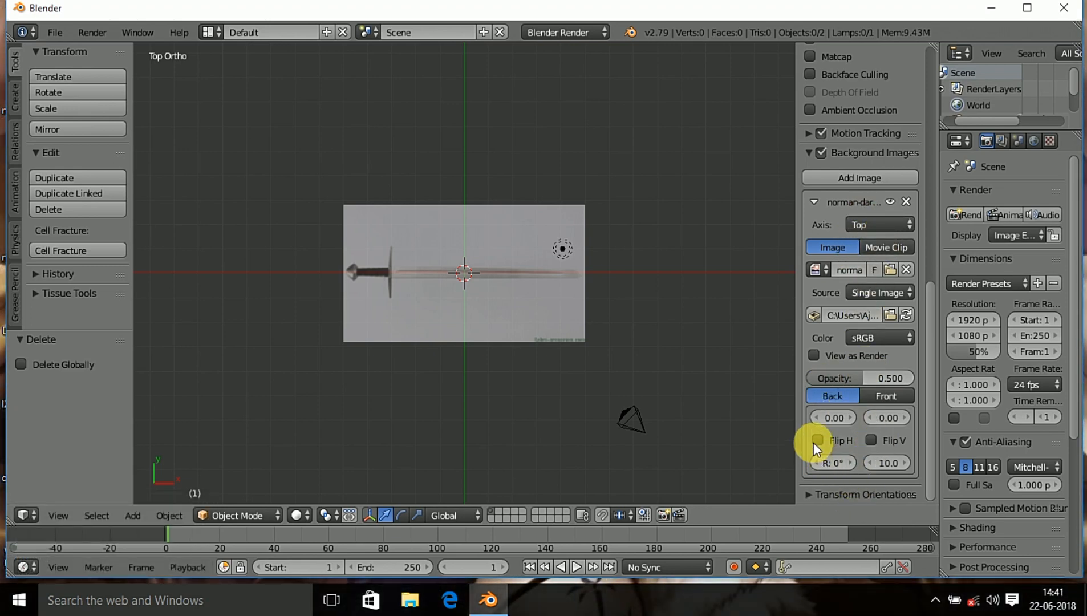
{"action": "left_click", "coordinate": [833, 463]}
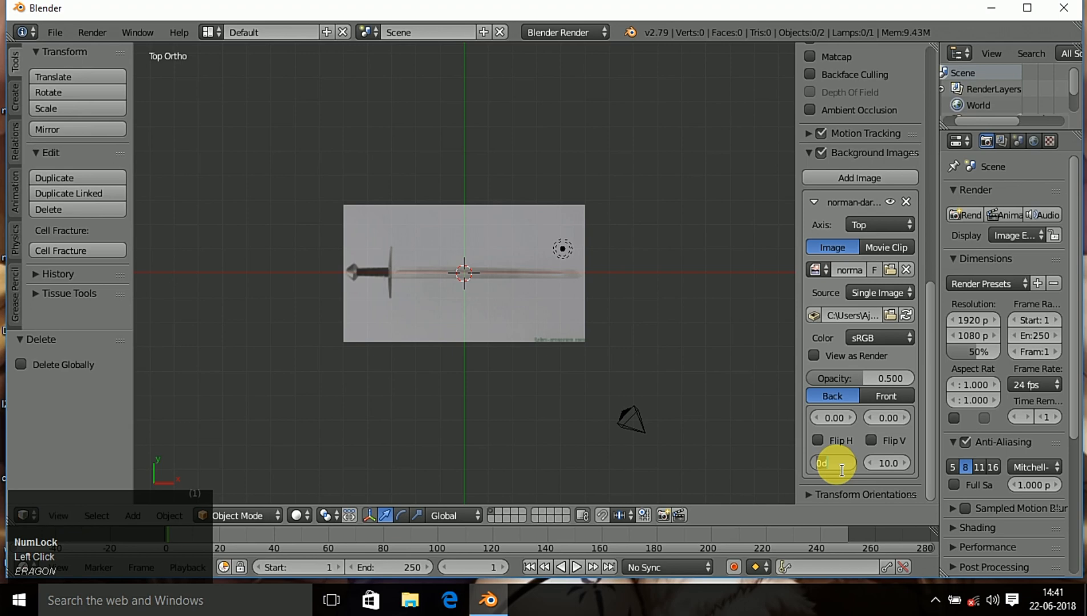
{"action": "type", "text": "9"}
{"action": "key", "text": "Return"}
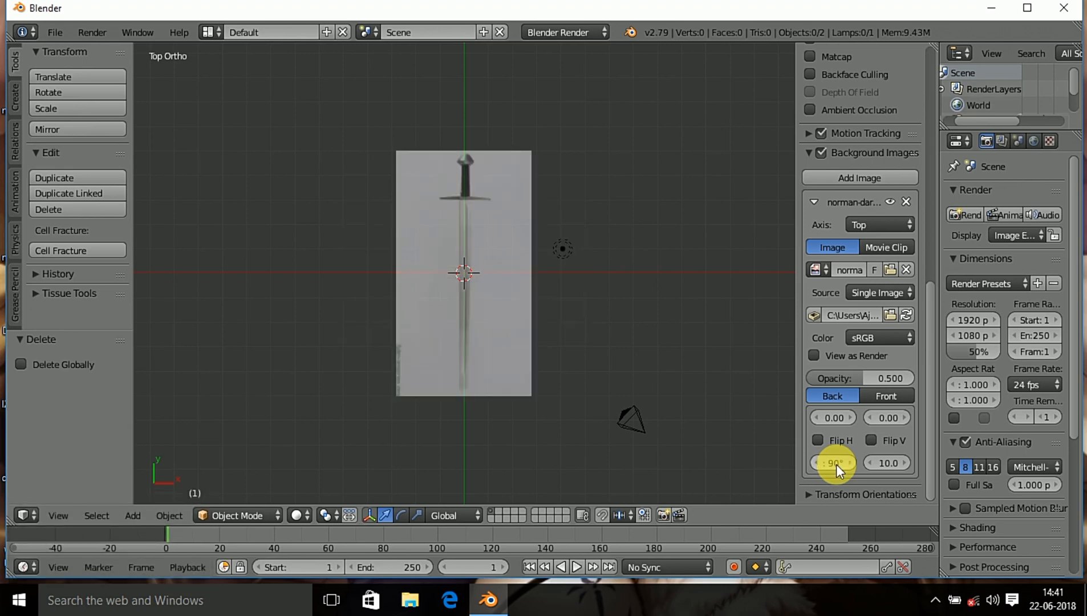
{"action": "left_click", "coordinate": [837, 465]}
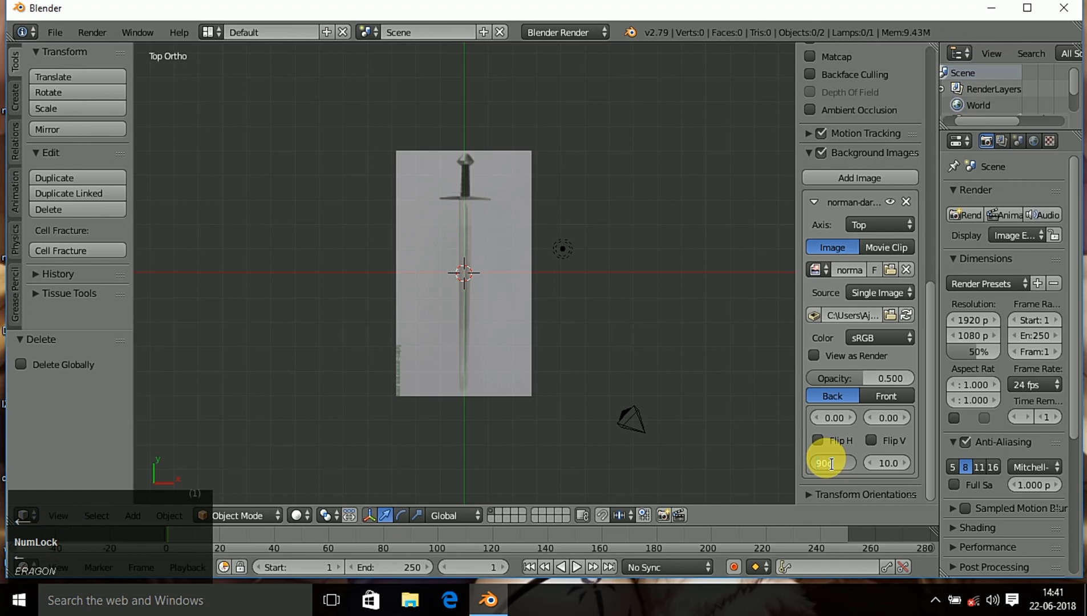
{"action": "key", "text": "Return"}
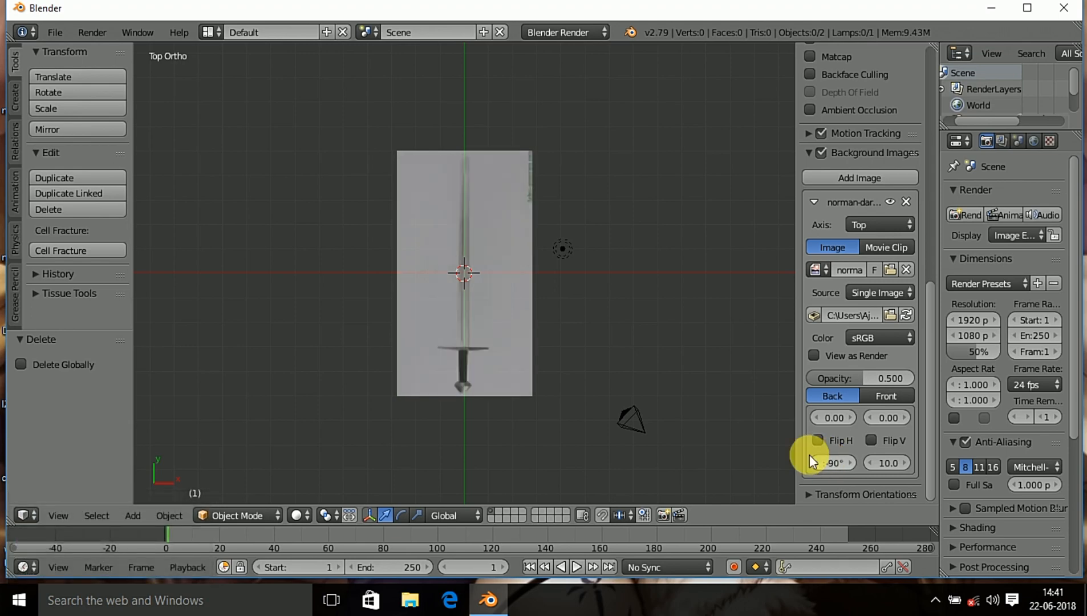
- Place the 3D cursor at the centre of the sword's pommel in the top orthographic view
{"action": "scroll", "coordinate": [425, 355], "scroll_direction": "up", "scroll_amount": 3}
{"action": "scroll", "coordinate": [425, 355], "scroll_direction": "up", "scroll_amount": 2}
{"action": "middle_click_drag", "start_coordinate": [618, 379], "coordinate": [621, 151], "text": "shift"}
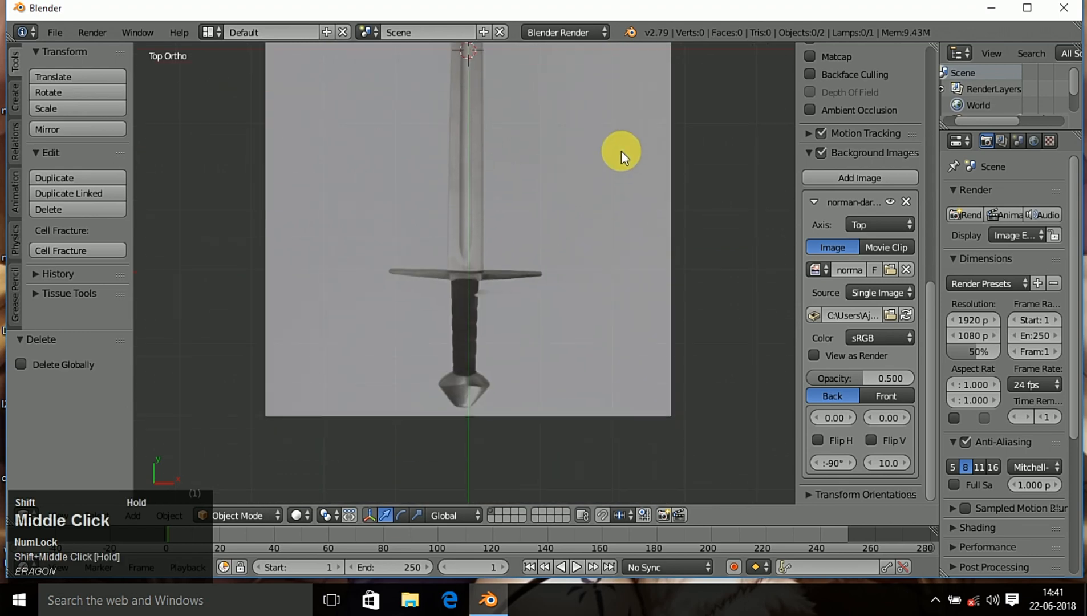
{"action": "scroll", "coordinate": [544, 374], "scroll_direction": "up", "scroll_amount": 3}
{"action": "scroll", "coordinate": [556, 398], "scroll_direction": "down", "scroll_amount": 2}
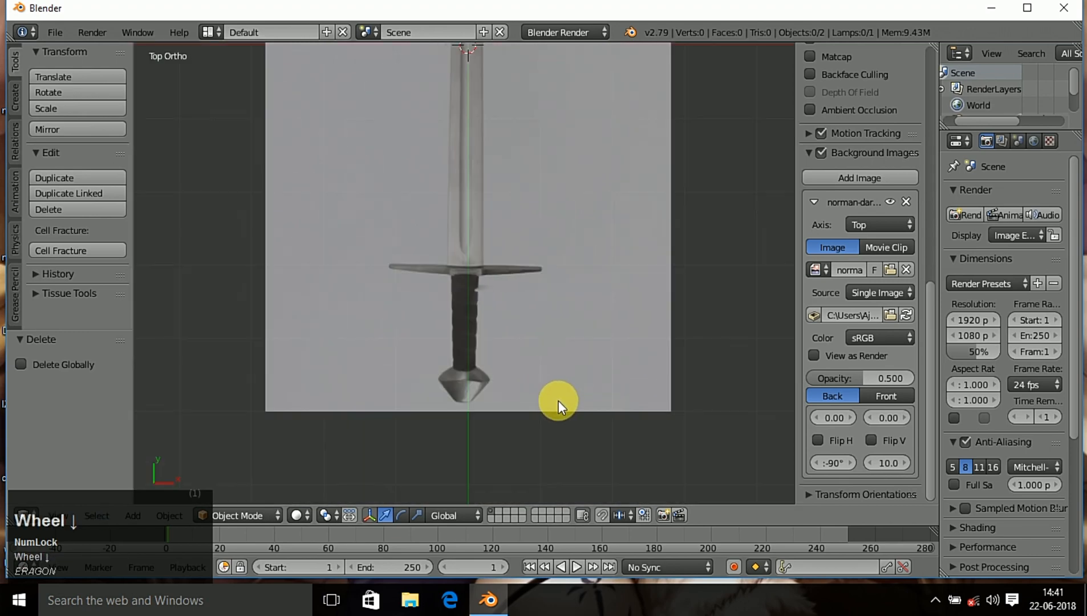
{"action": "scroll", "coordinate": [558, 400], "scroll_direction": "up", "scroll_amount": 1}
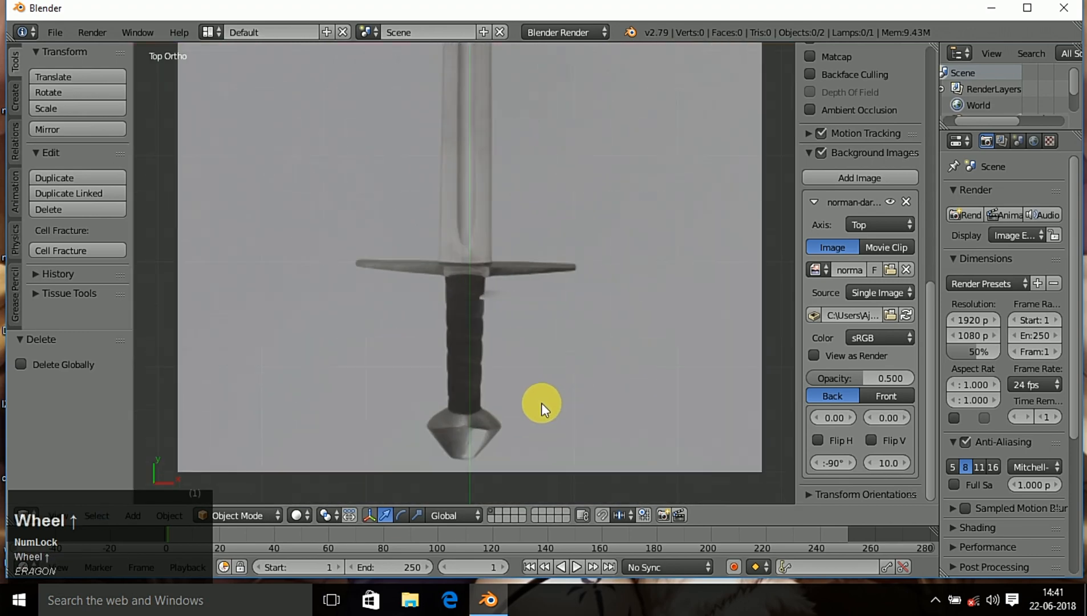
{"action": "left_click", "coordinate": [465, 433]}
{"action": "middle_click_drag", "start_coordinate": [490, 421], "coordinate": [491, 411]}
{"action": "key", "text": "KP_7"}
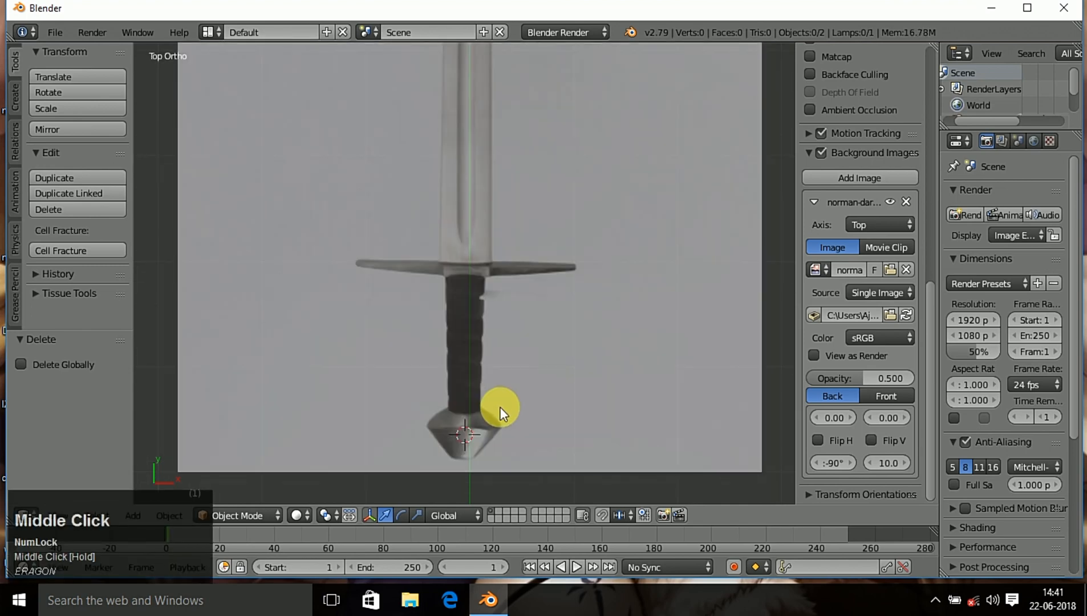
- Enlarge the 3D view to fill a maximized window, with its tool shelf and properties region hidden
{"action": "key", "text": "ctrl+Up"}
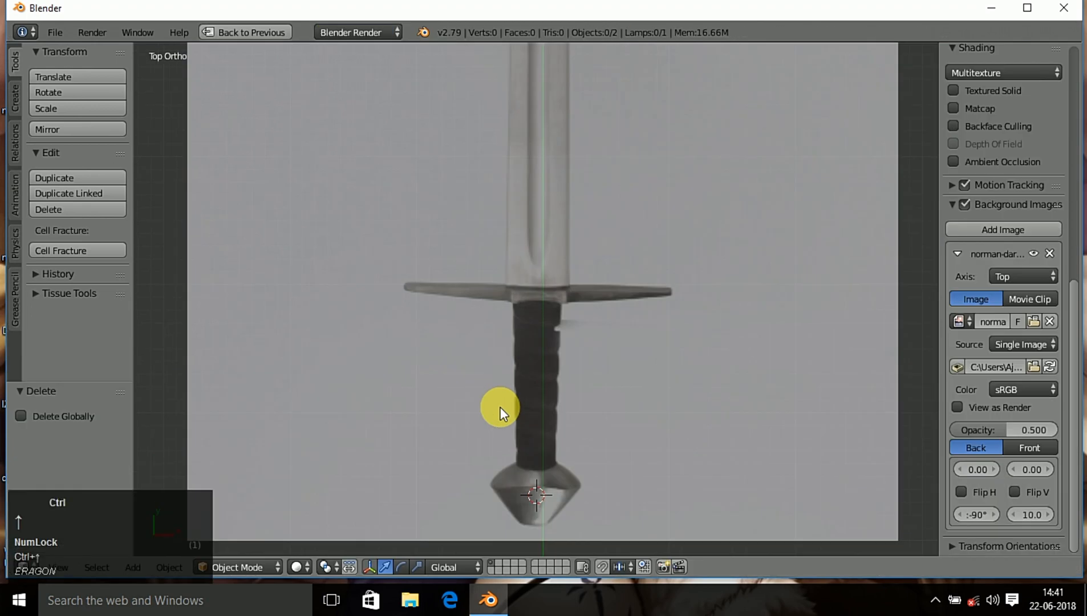
{"action": "key", "text": "t"}
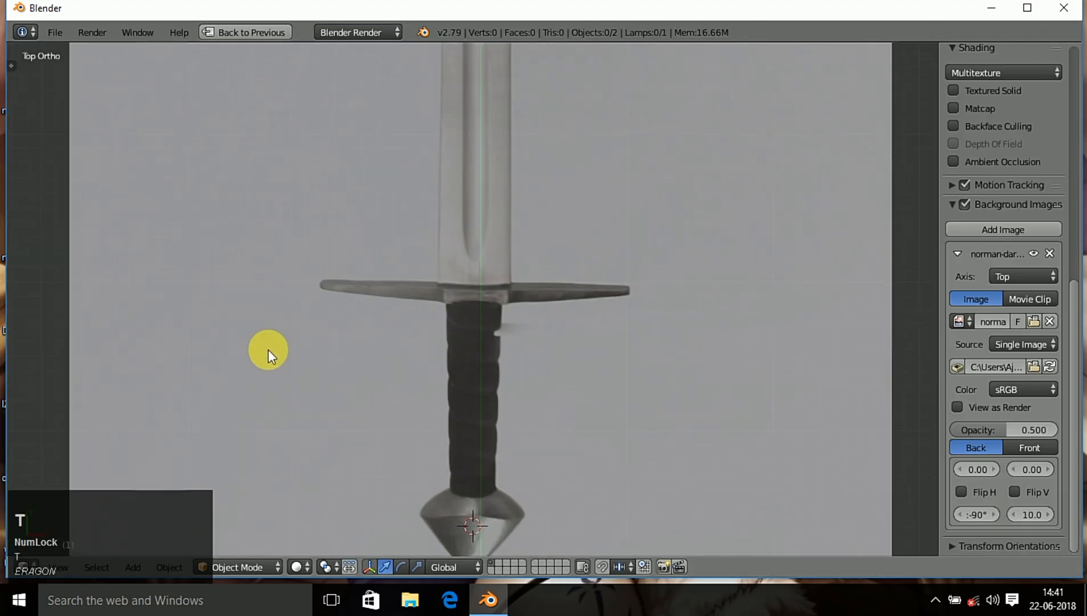
{"action": "key", "text": "n"}
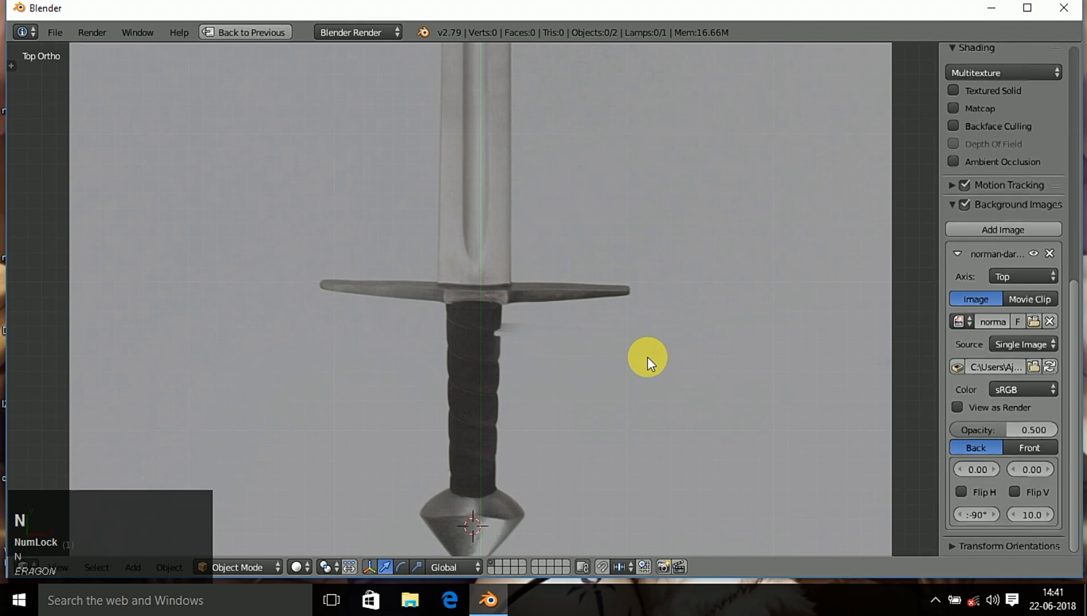
{"action": "left_click", "coordinate": [1024, 12]}
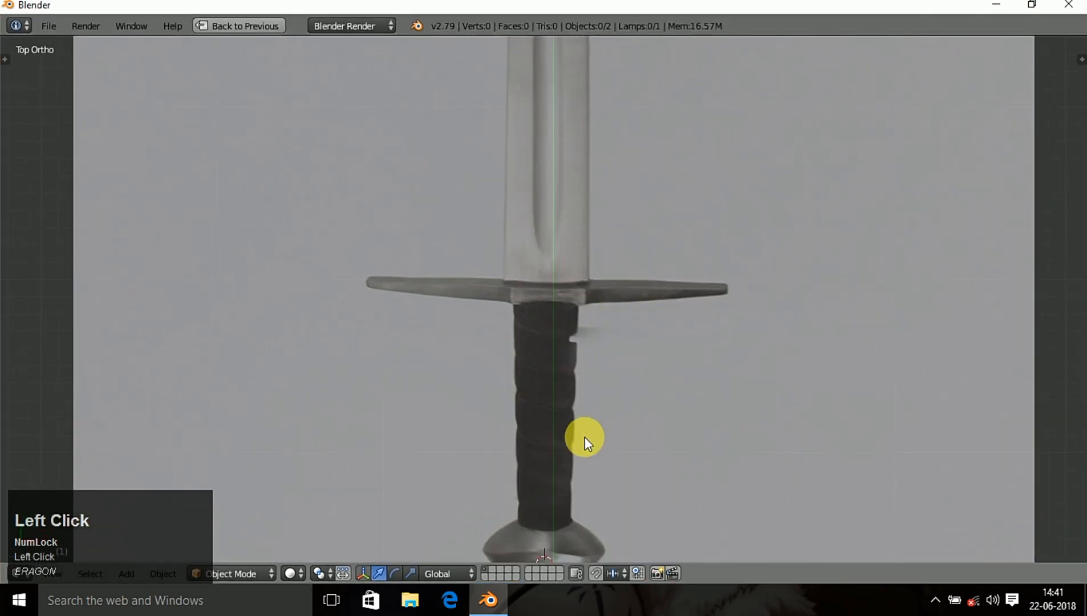
- Add a cylinder mesh at the 3D cursor on the pommel and switch the viewport to wireframe display
{"action": "middle_click_drag", "start_coordinate": [584, 436], "coordinate": [555, 415], "text": "shift"}
{"action": "scroll", "coordinate": [615, 441], "scroll_direction": "up", "scroll_amount": 1}
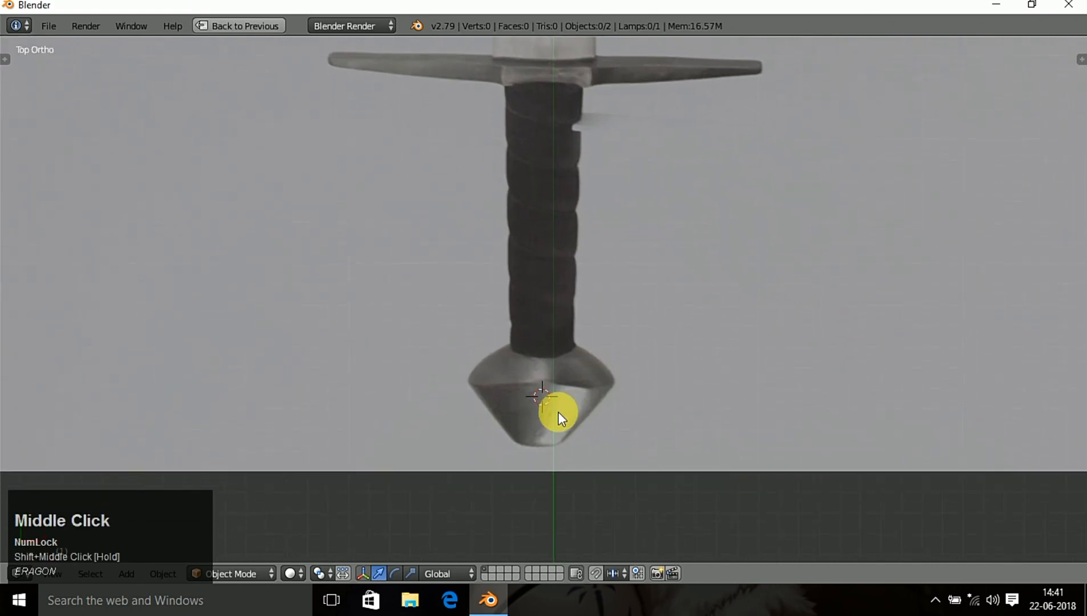
{"action": "key", "text": "shift+a"}
{"action": "mouse_move", "coordinate": [527, 238]}
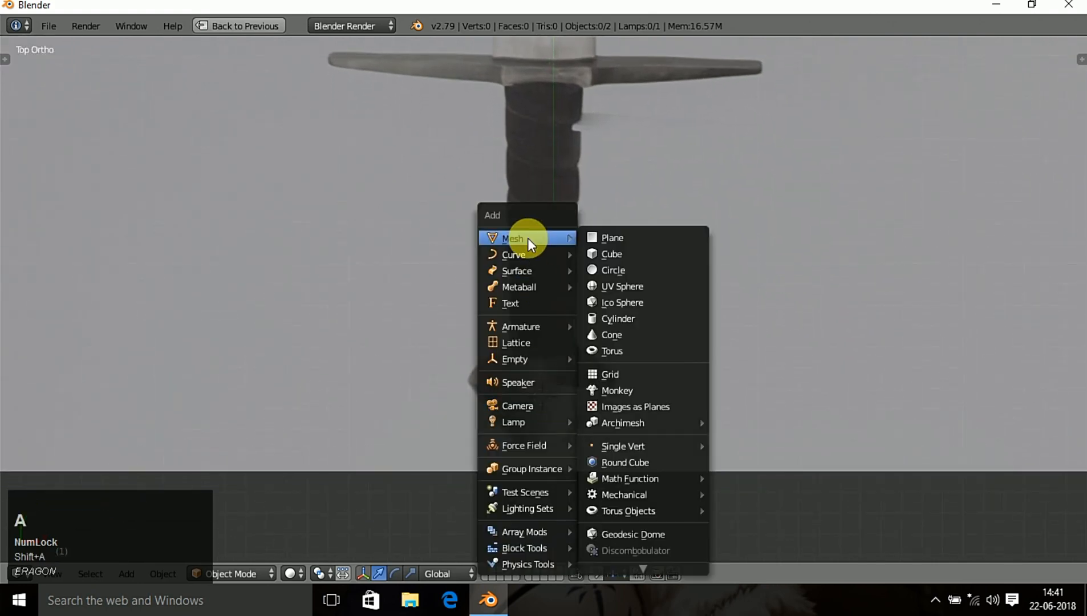
{"action": "left_click", "coordinate": [636, 317]}
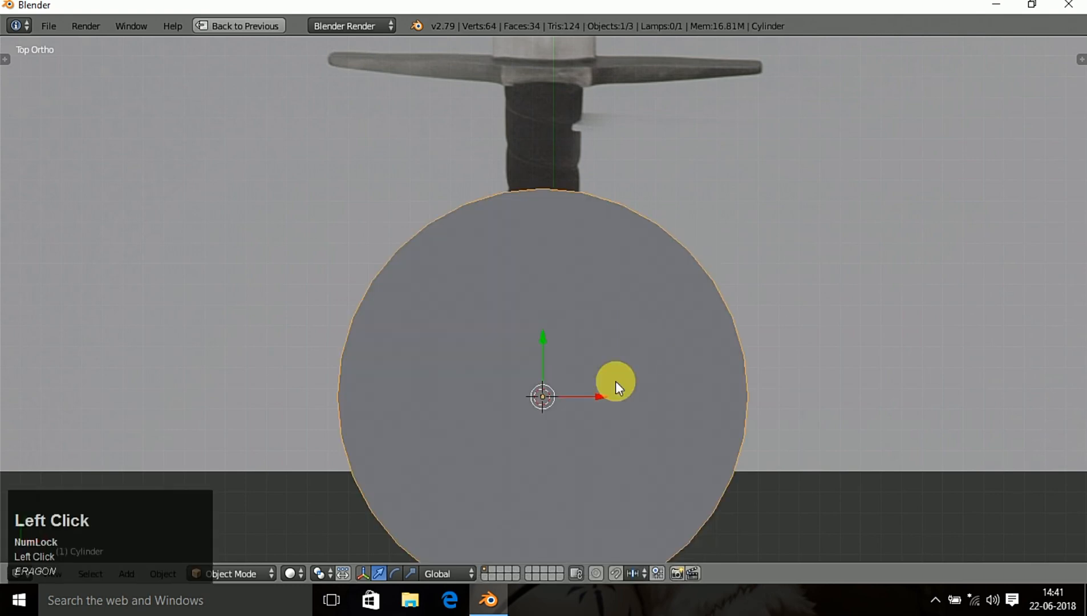
{"action": "key", "text": "z"}
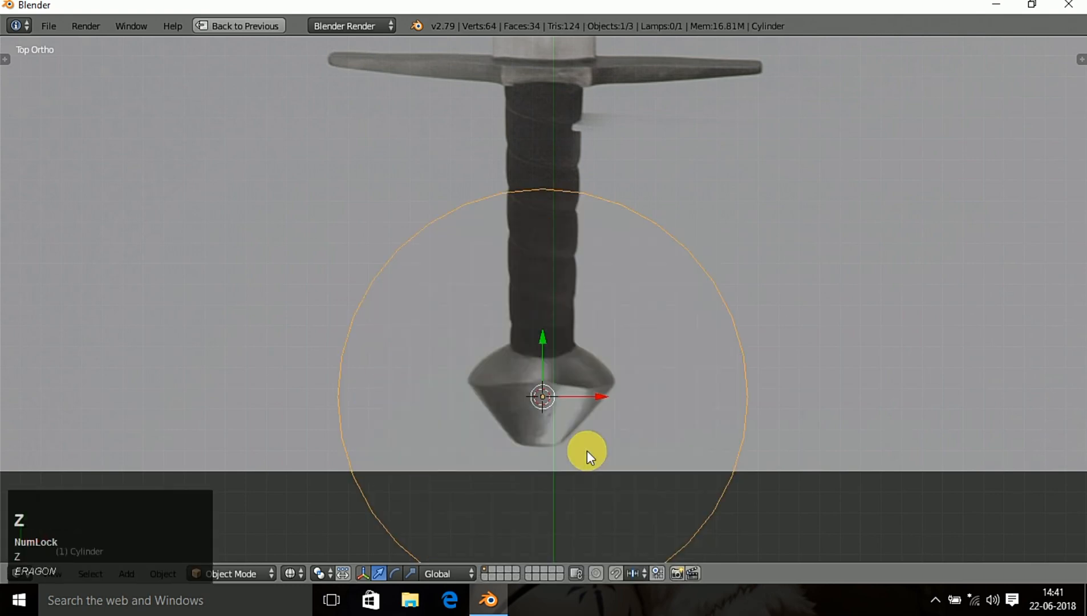
- Scale the cylinder down to about the grip's width and rotate it 90° about the global X axis
{"action": "key", "text": "s"}
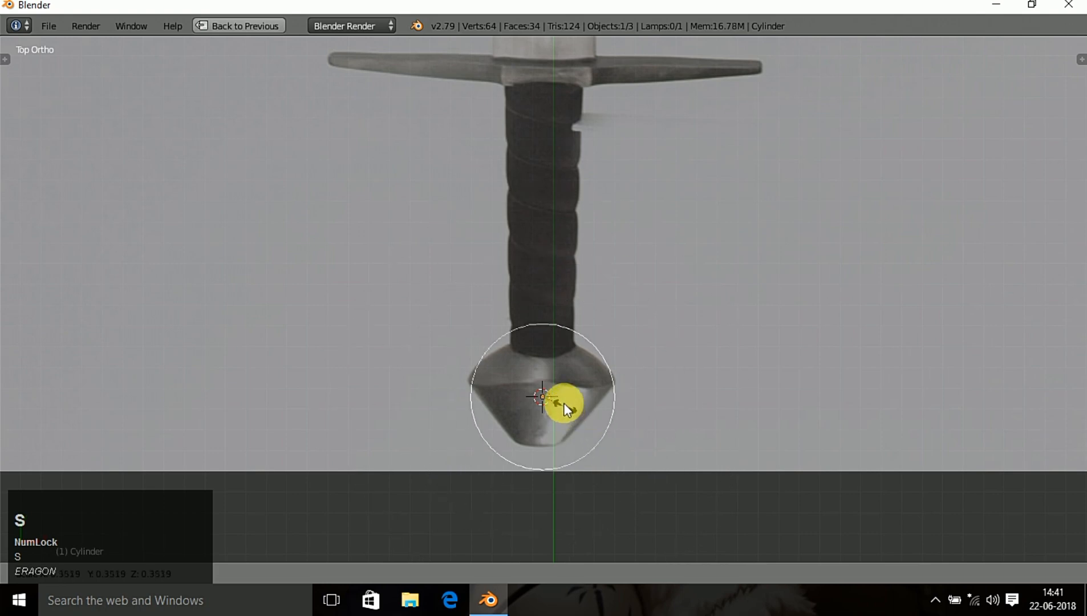
{"action": "left_click", "coordinate": [549, 392]}
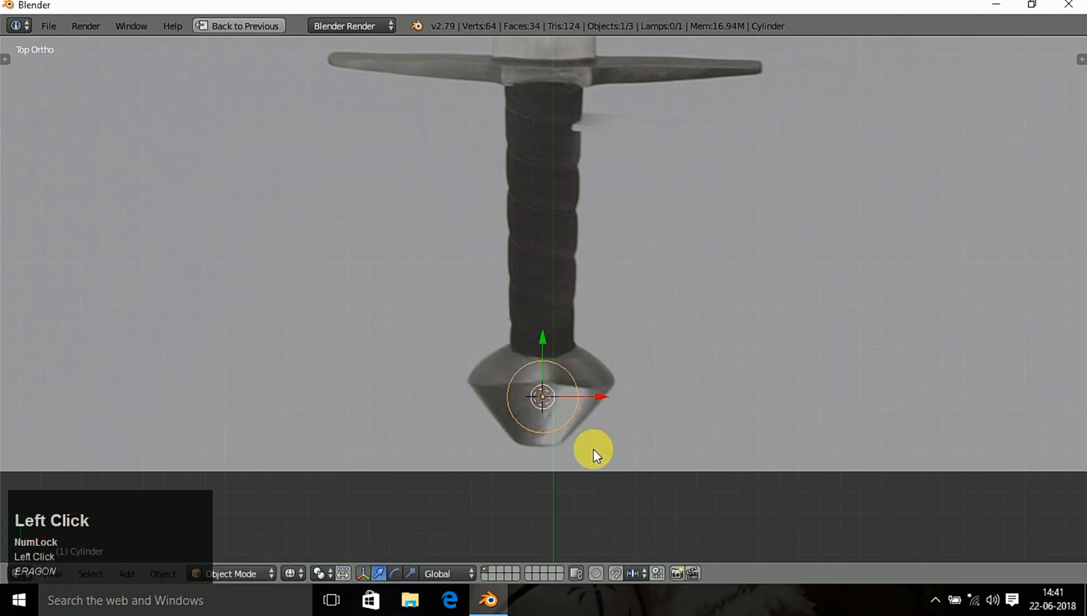
{"action": "key", "text": "r"}
{"action": "type", "text": "x"}
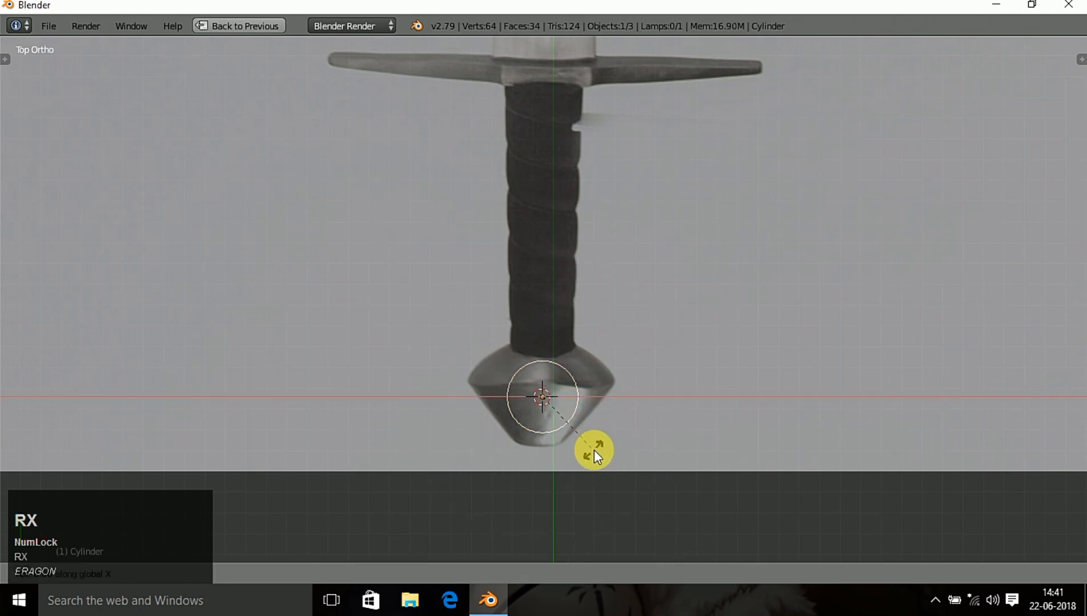
{"action": "type", "text": "90"}
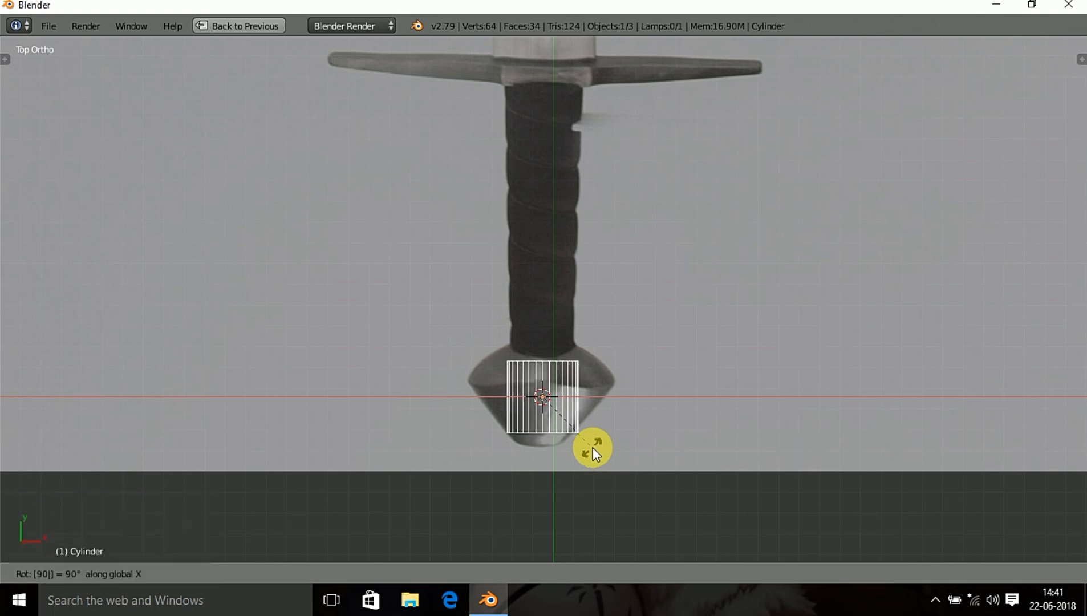
{"action": "left_click", "coordinate": [593, 448]}
- Move the cylinder down along the Y axis onto the lower part of the pommel
{"action": "scroll", "coordinate": [547, 424], "scroll_direction": "up", "scroll_amount": 3}
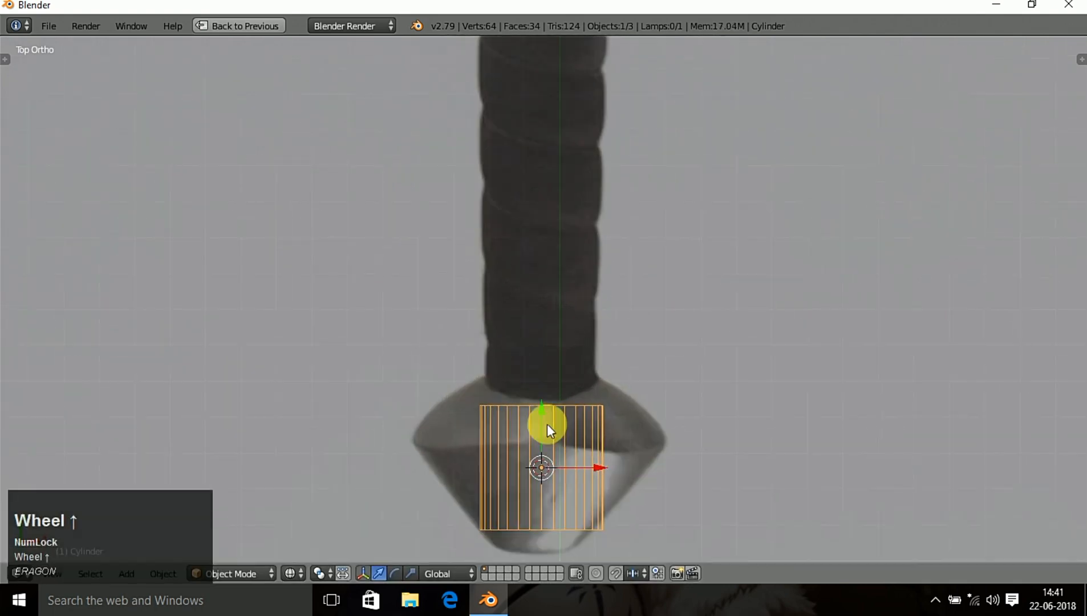
{"action": "left_click_drag", "start_coordinate": [540, 425], "coordinate": [544, 463]}
{"action": "scroll", "coordinate": [677, 480], "scroll_direction": "up", "scroll_amount": 3}
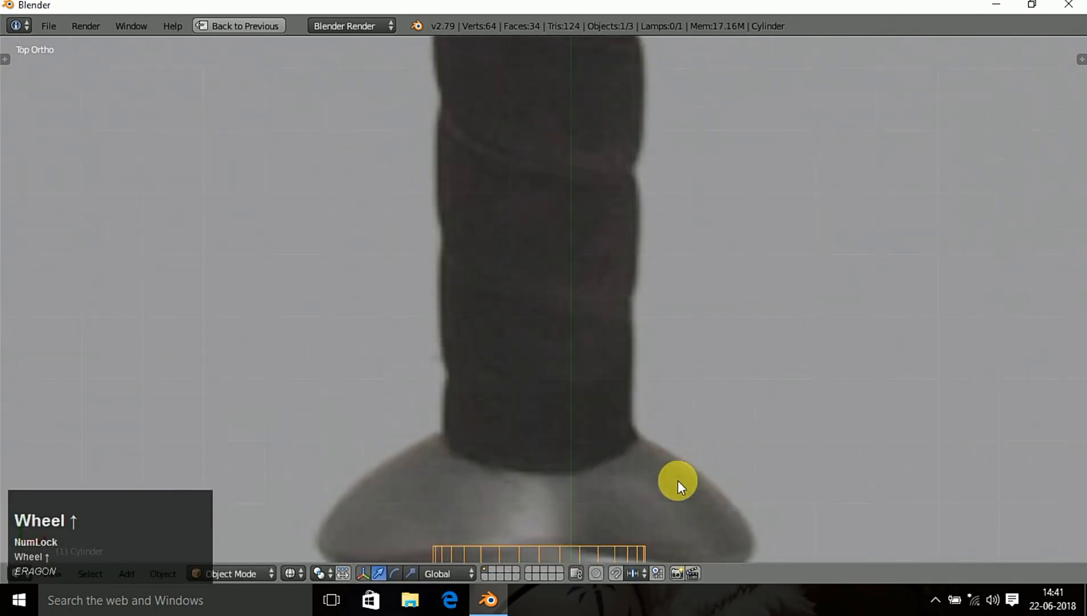
{"action": "middle_click_drag", "start_coordinate": [677, 480], "coordinate": [673, 258]}
{"action": "key", "text": "KP_7"}
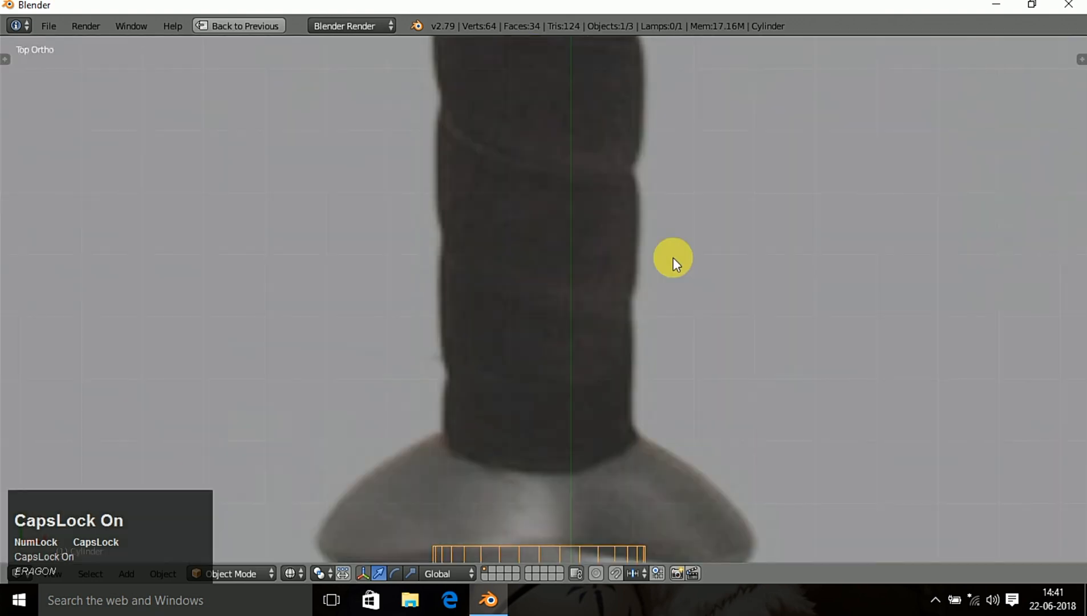
{"action": "middle_click_drag", "start_coordinate": [749, 367], "coordinate": [743, 335]}
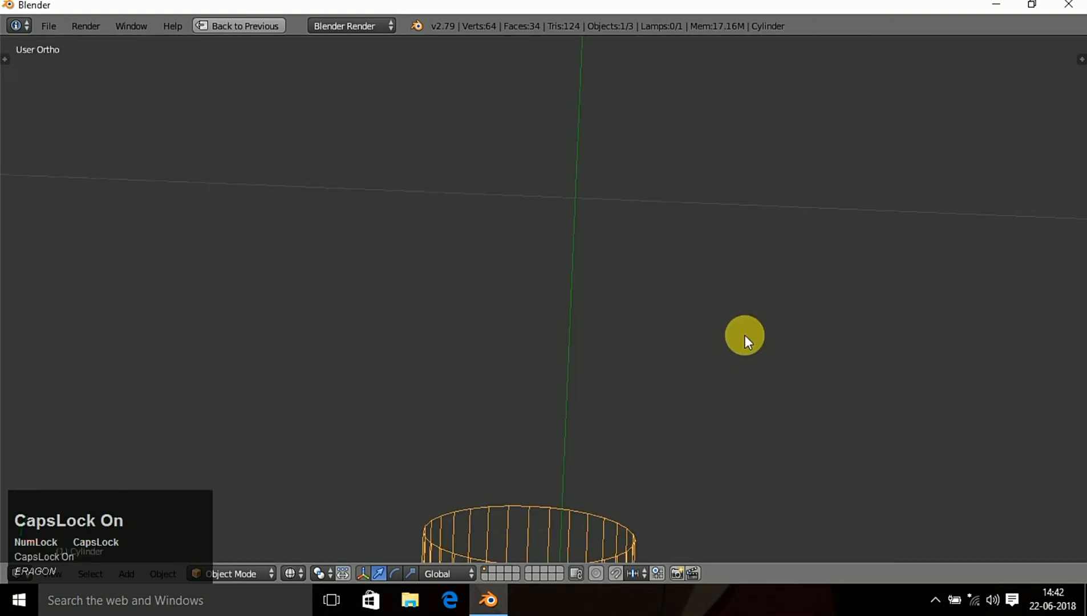
{"action": "key", "text": "KP_7"}
{"action": "middle_click_drag", "start_coordinate": [736, 327], "coordinate": [550, 498], "text": "shift"}
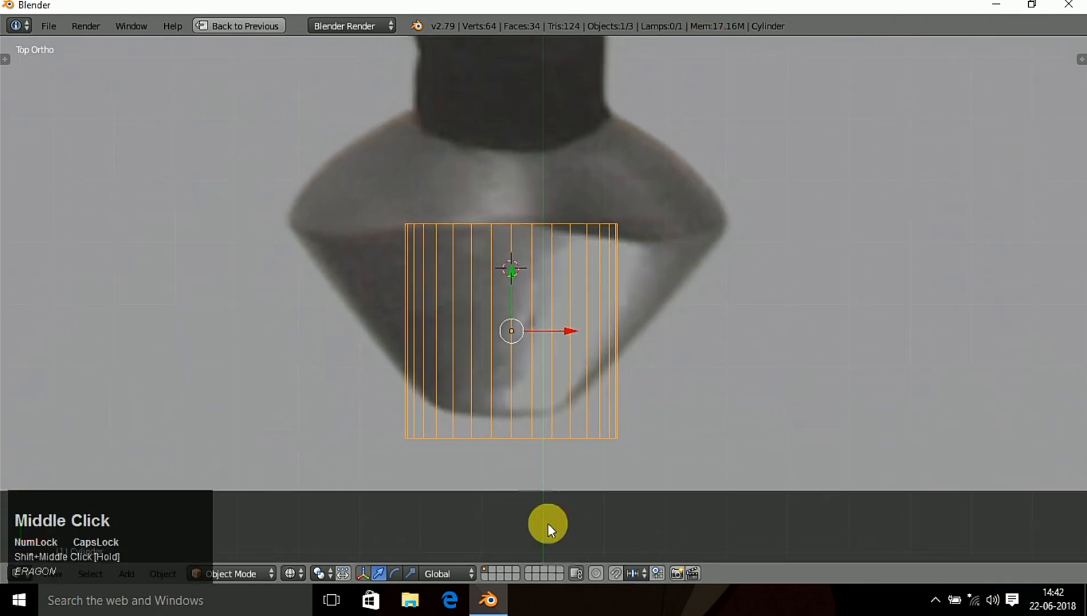
{"action": "key", "text": "s"}
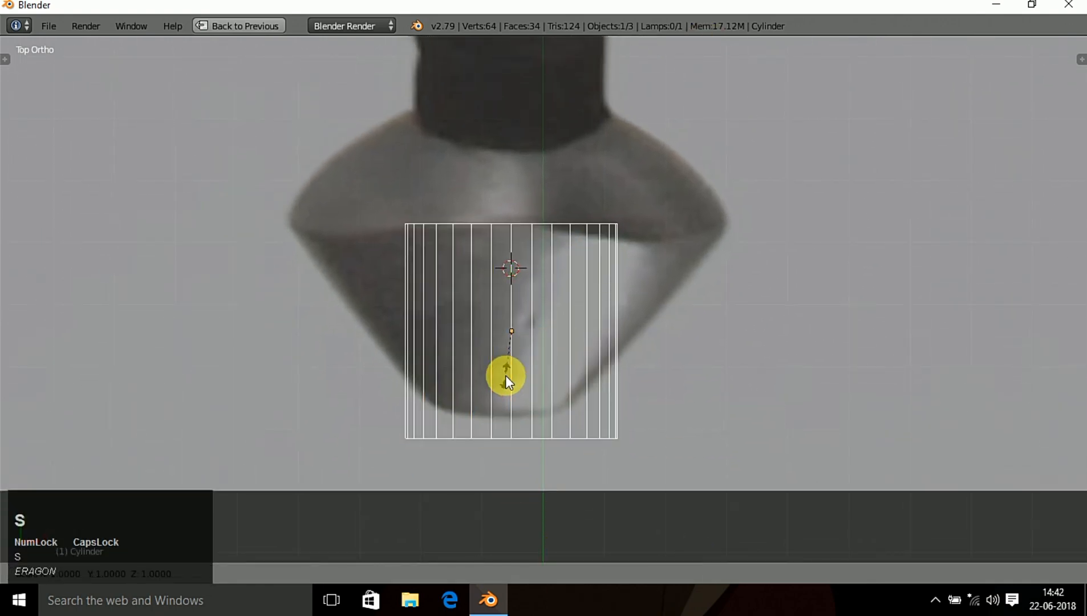
{"action": "key", "text": "y"}
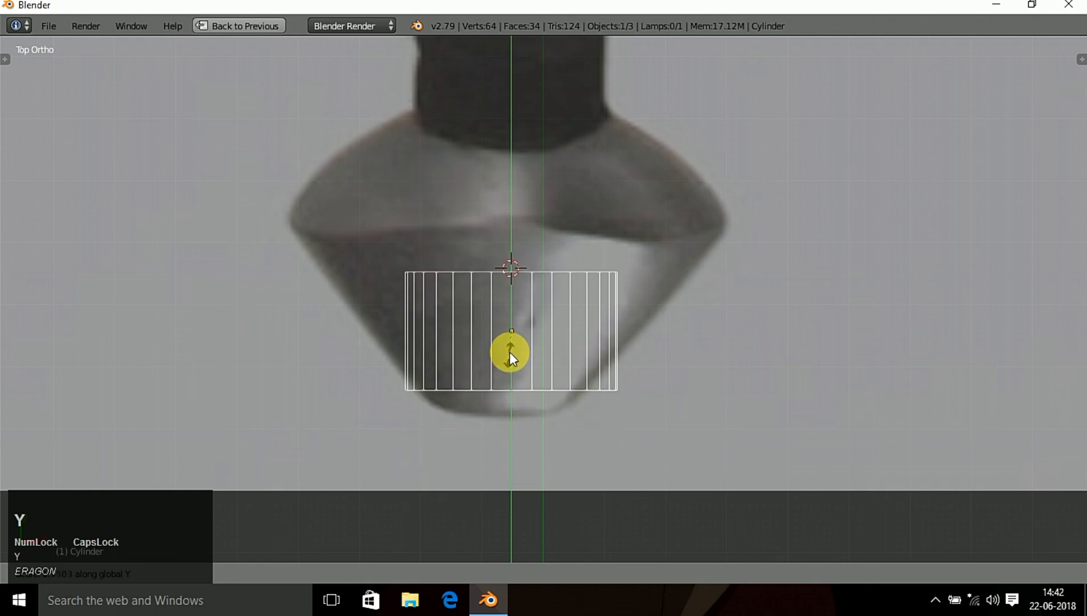
{"action": "left_click", "coordinate": [511, 337]}
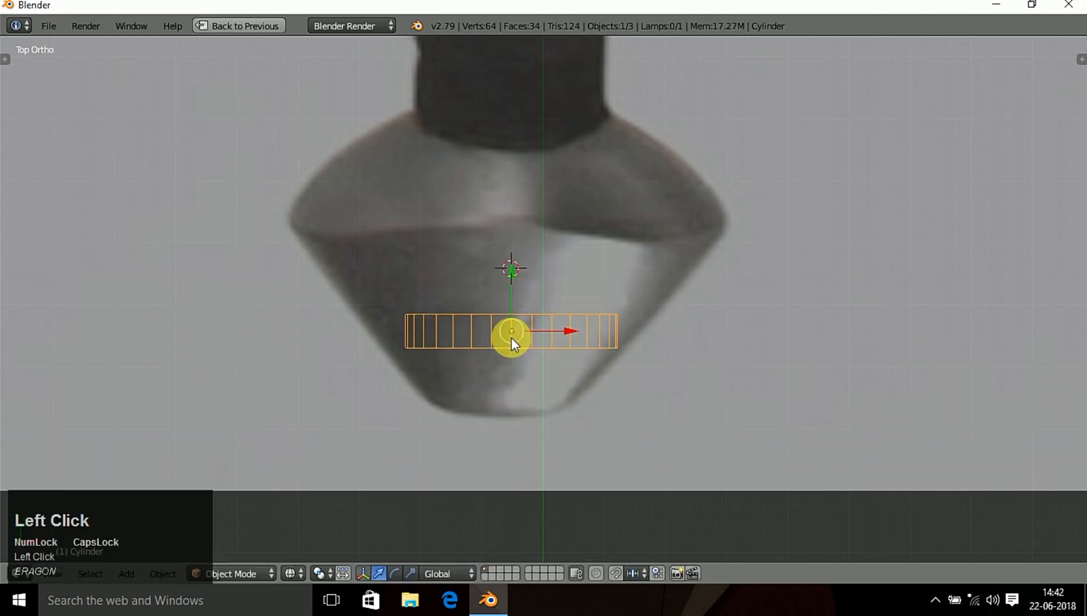
{"action": "key", "text": "s"}
{"action": "key", "text": "x"}
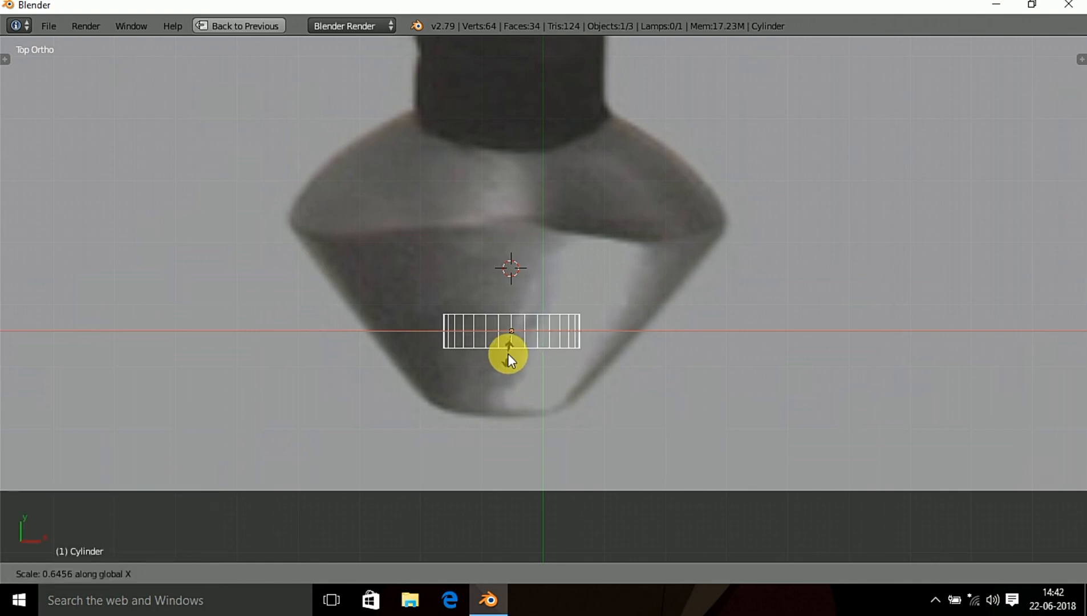
{"action": "left_click", "coordinate": [508, 353]}
{"action": "left_click", "coordinate": [503, 299]}
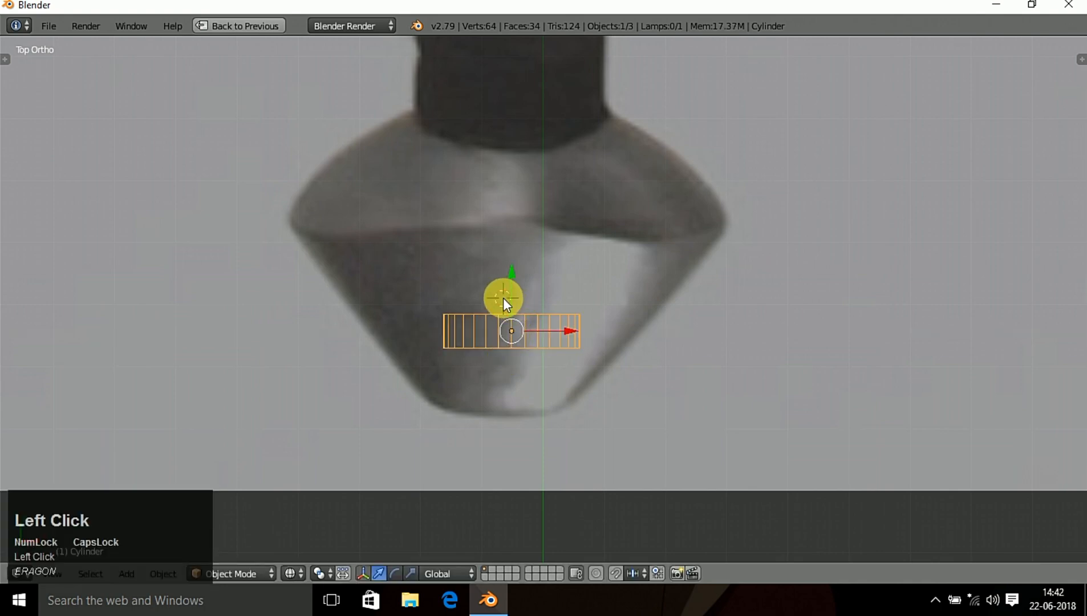
{"action": "key", "text": "ctrl+z"}
{"action": "key", "text": "ctrl+z"}
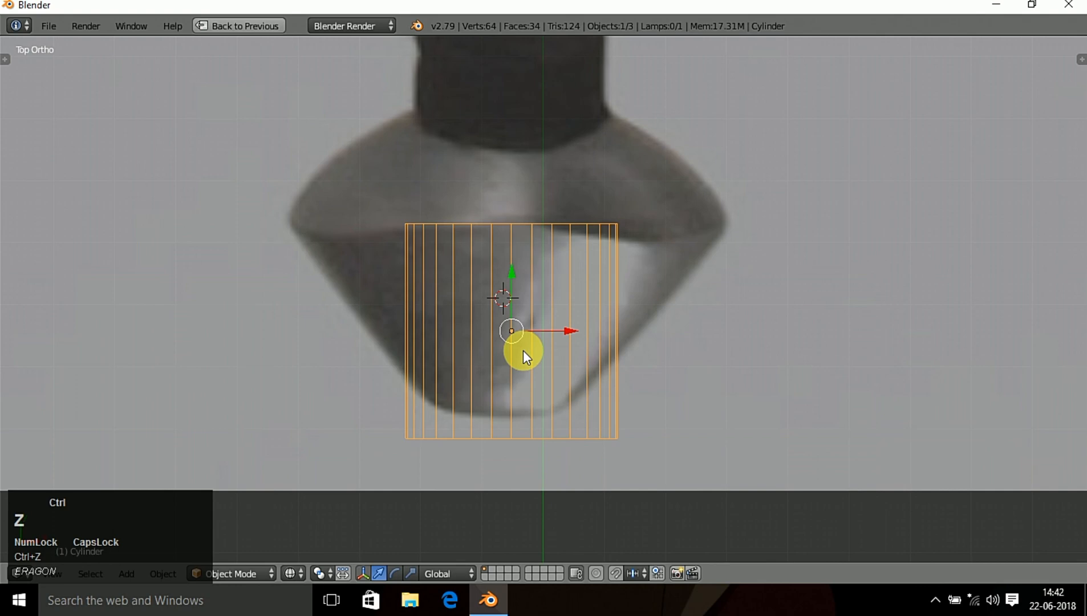
- Scale the cylinder down uniformly to about the width of the pommel's lower end and move it down onto that end
{"action": "key", "text": "s"}
{"action": "left_click", "coordinate": [575, 378]}
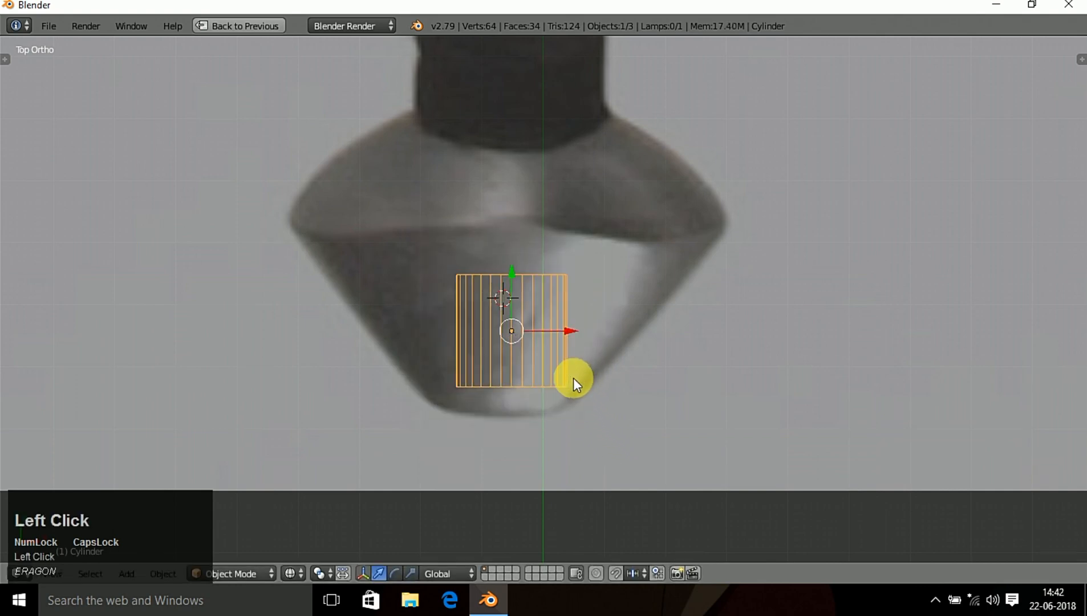
{"action": "left_click_drag", "start_coordinate": [507, 299], "coordinate": [563, 352]}
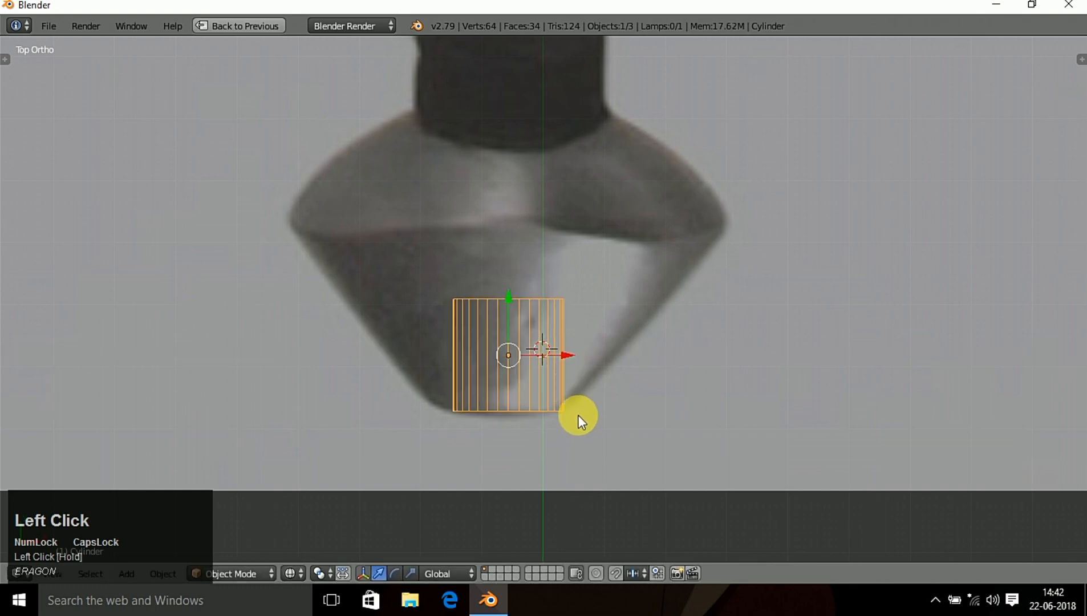
- In Edit Mode, flatten the whole cylinder mesh along the Y axis and move it down to the pommel's bottom edge
{"action": "key", "text": "Tab"}
{"action": "key", "text": "a"}
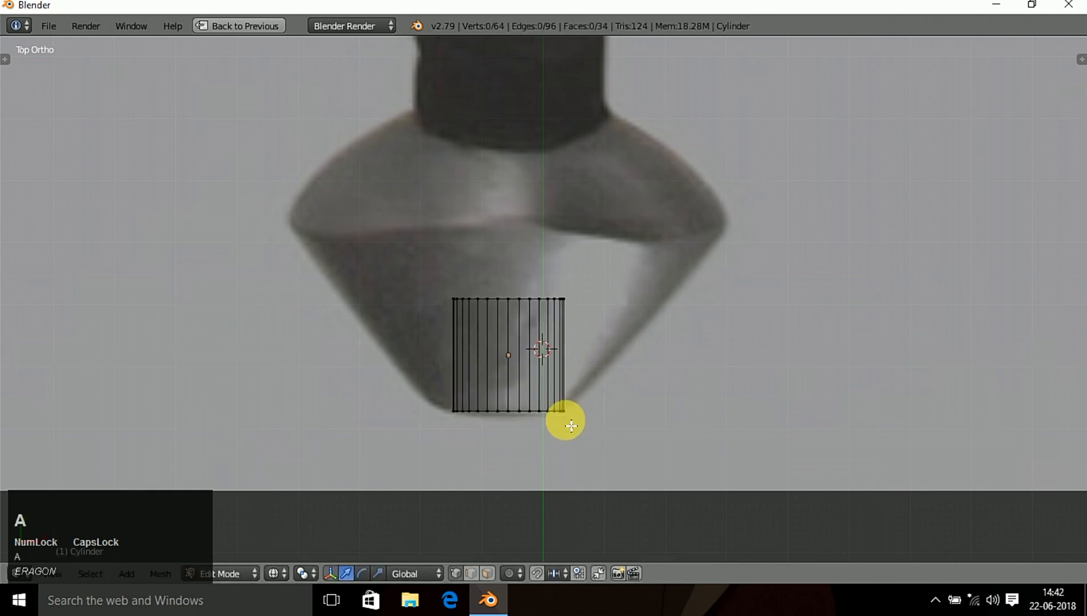
{"action": "key", "text": "a"}
{"action": "key", "text": "s"}
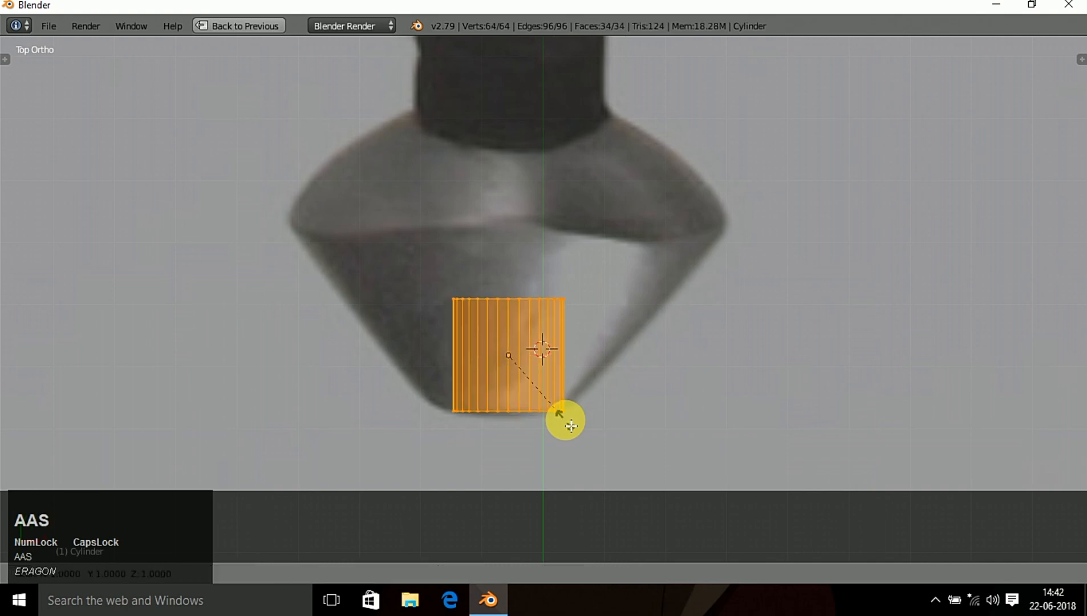
{"action": "key", "text": "y"}
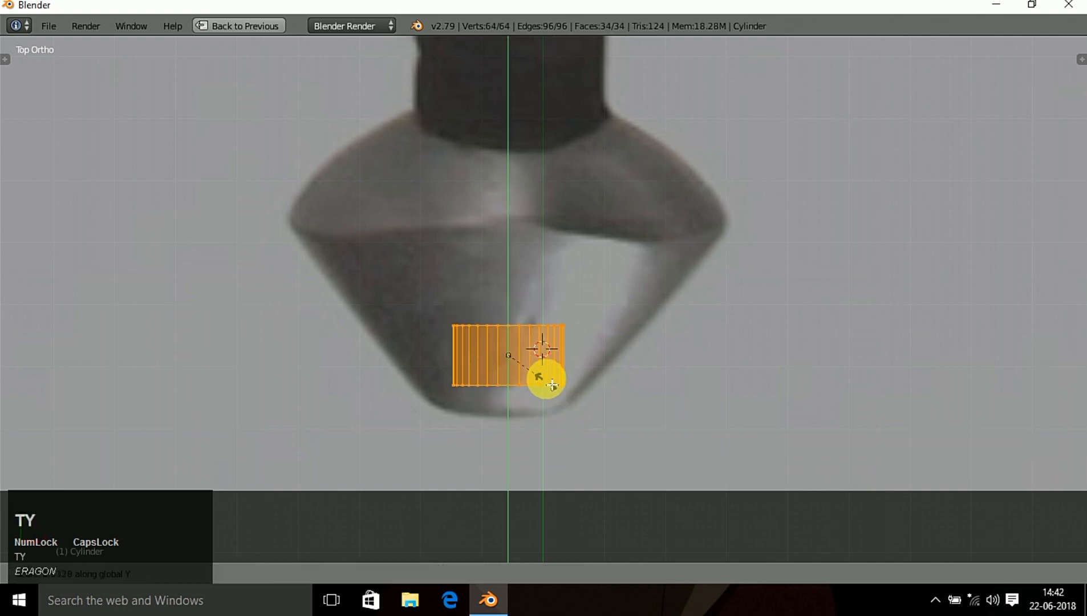
{"action": "left_click", "coordinate": [525, 362]}
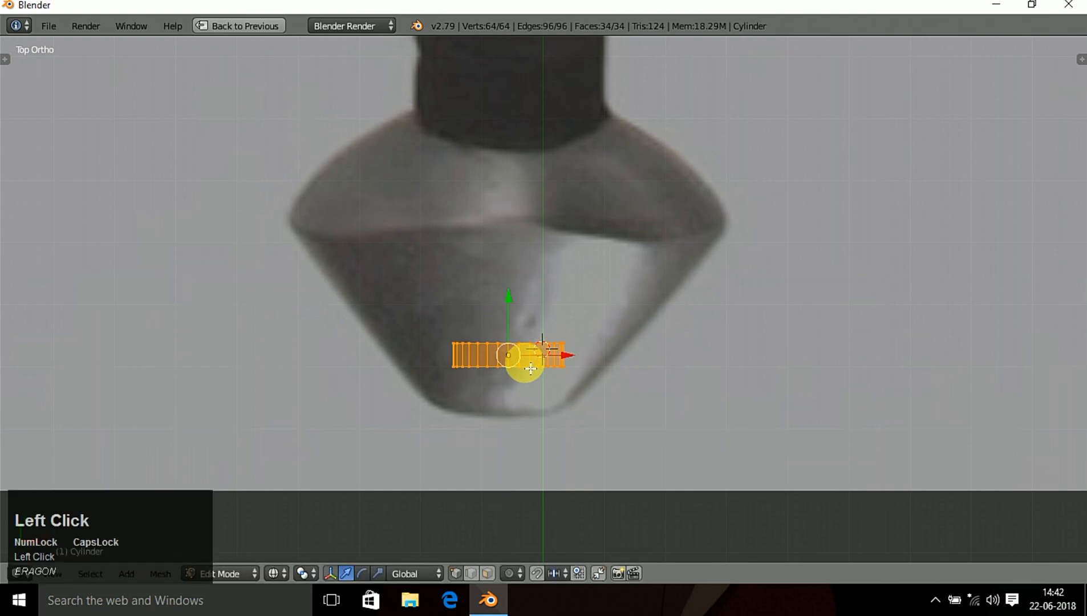
{"action": "left_click_drag", "start_coordinate": [515, 331], "coordinate": [510, 379]}
- Centre the mesh on the pommel's base along X, flatten it further along Y and lower it onto the base edge
{"action": "scroll", "coordinate": [582, 461], "scroll_direction": "up", "scroll_amount": 2}
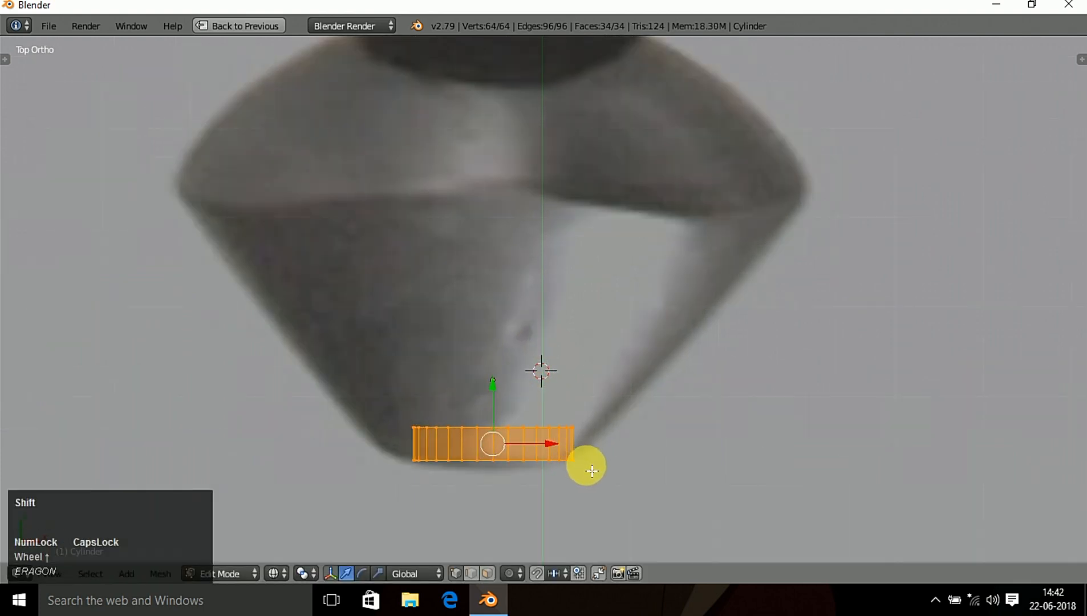
{"action": "middle_click_drag", "start_coordinate": [585, 463], "coordinate": [624, 343], "text": "shift"}
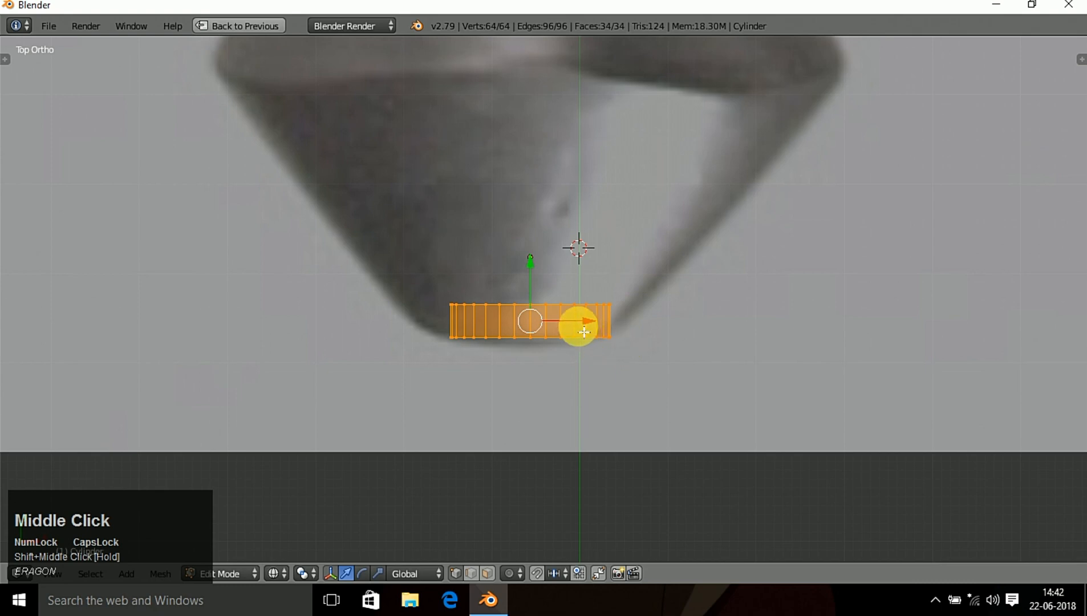
{"action": "left_click_drag", "start_coordinate": [575, 323], "coordinate": [565, 322]}
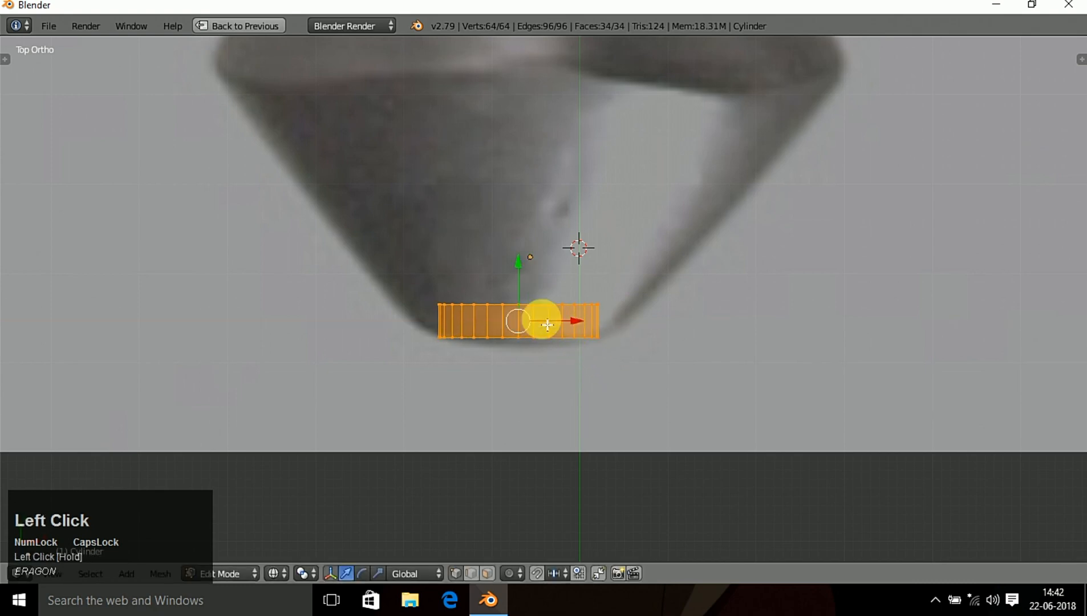
{"action": "key", "text": "s"}
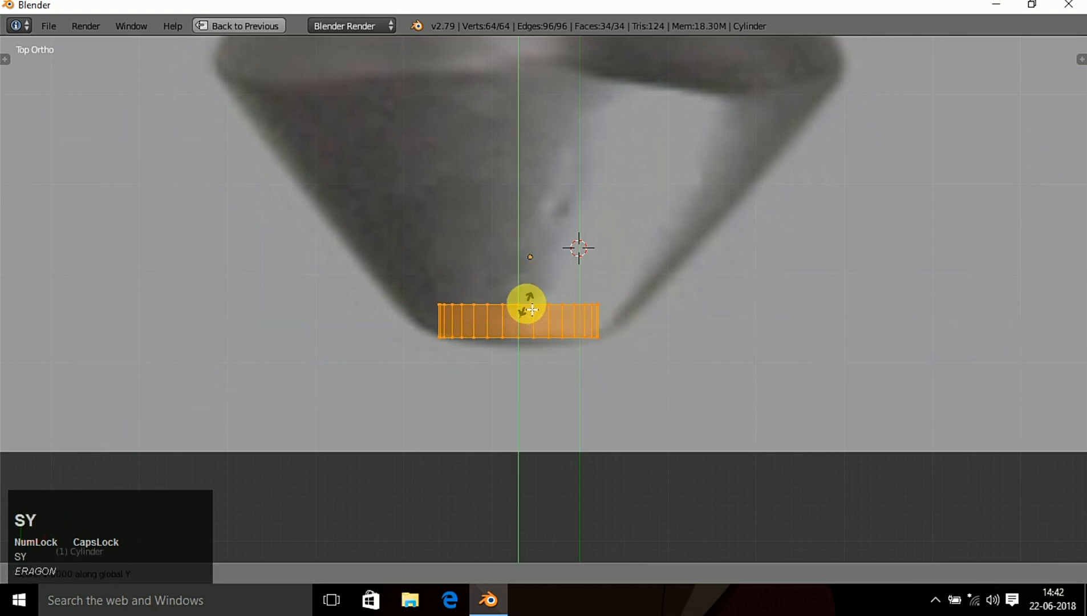
{"action": "left_click", "coordinate": [529, 324]}
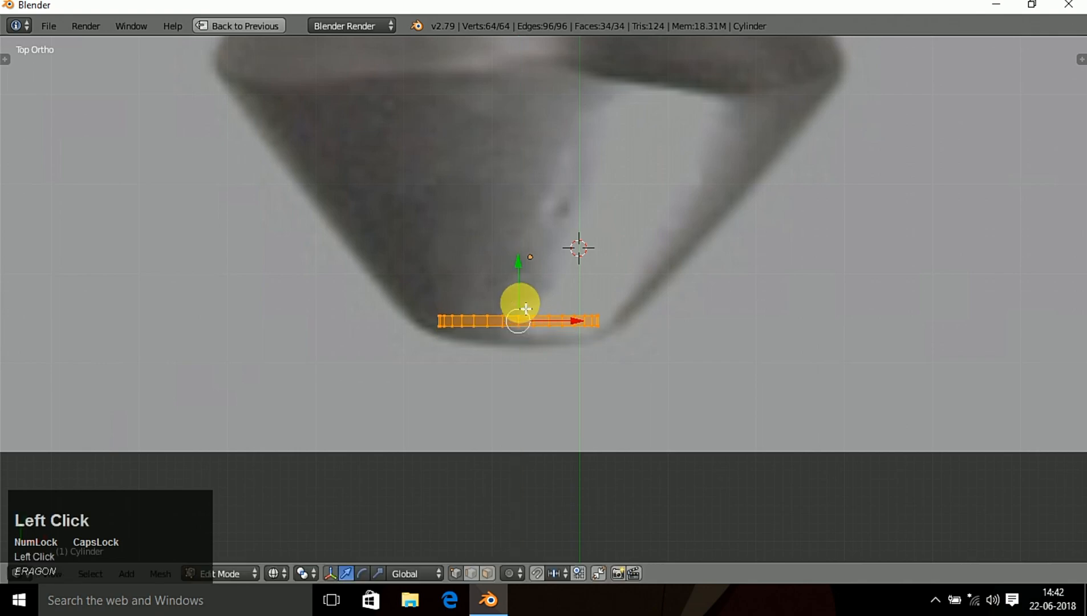
{"action": "left_click_drag", "start_coordinate": [520, 297], "coordinate": [522, 315]}
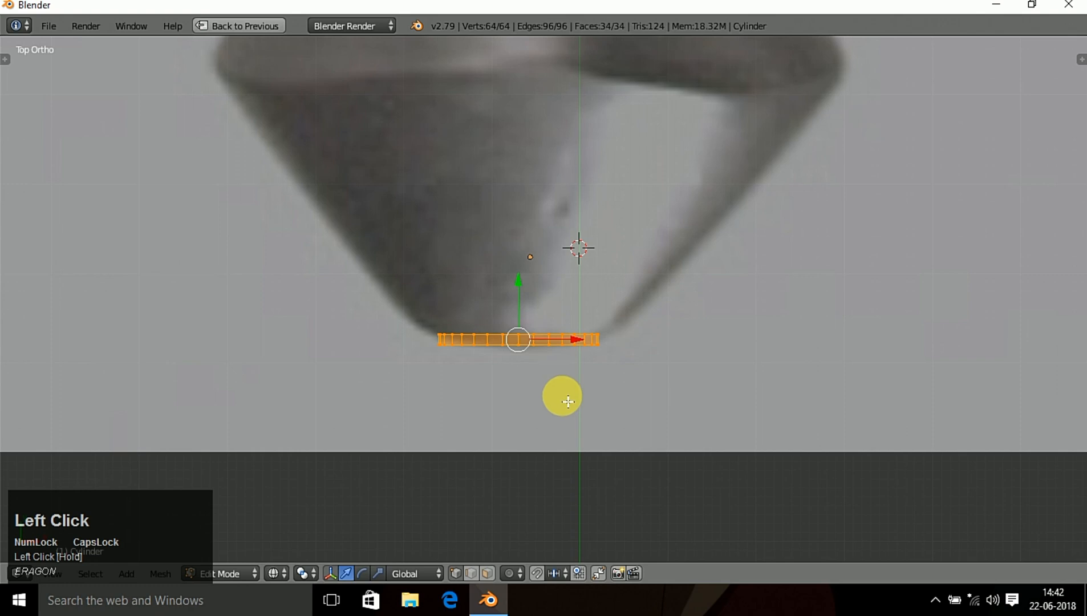
- Select only the disc's upper vertex ring, extrude it slightly upward and scale it by about 1.17 to meet the outline
{"action": "key", "text": "a"}
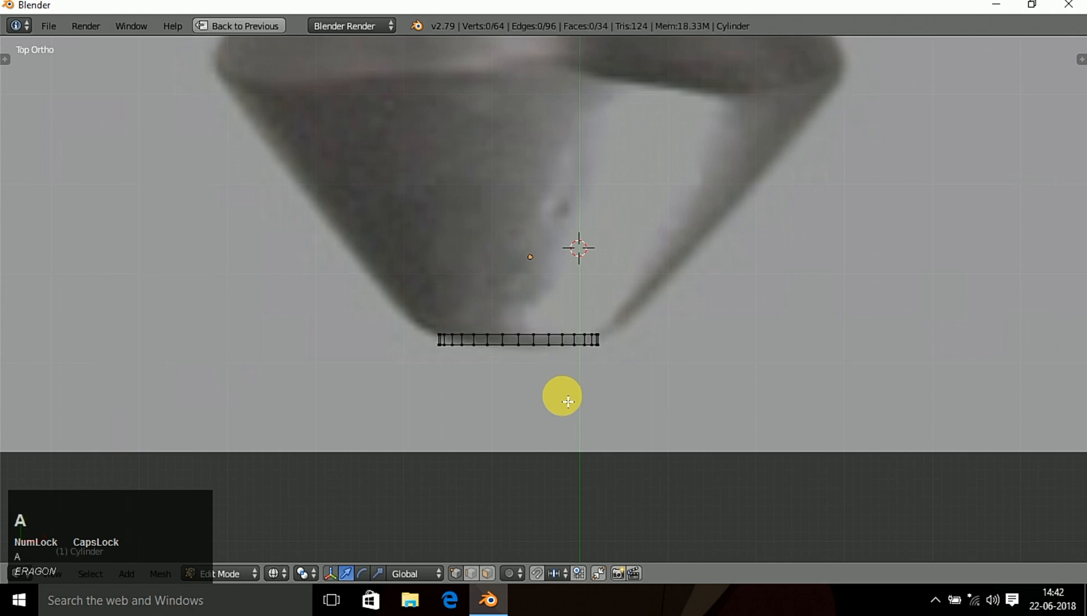
{"action": "left_click_drag", "start_coordinate": [430, 307], "coordinate": [622, 347]}
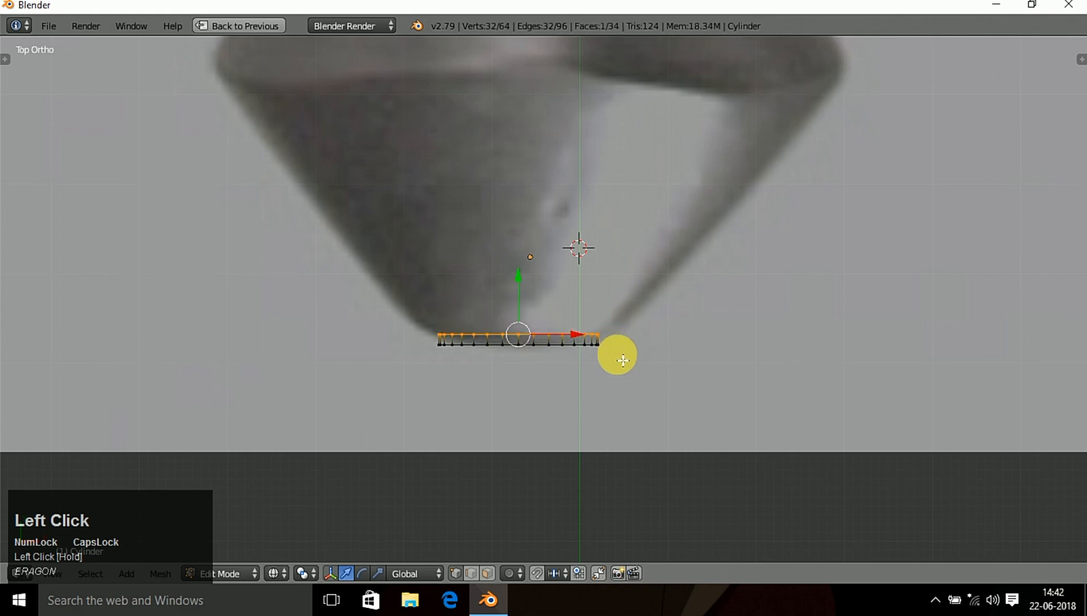
{"action": "key", "text": "e"}
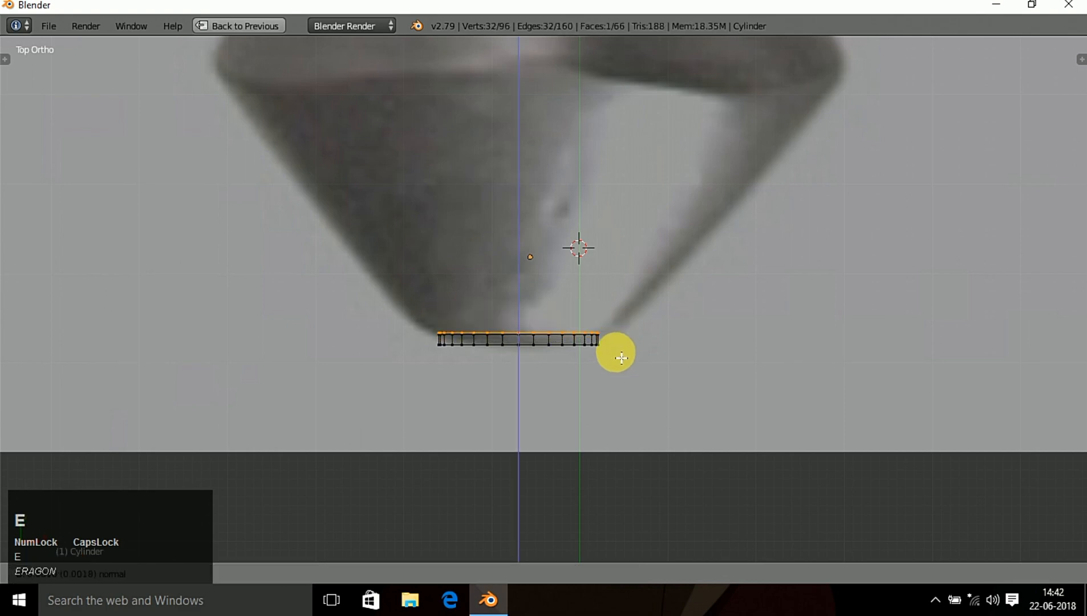
{"action": "left_click", "coordinate": [621, 354]}
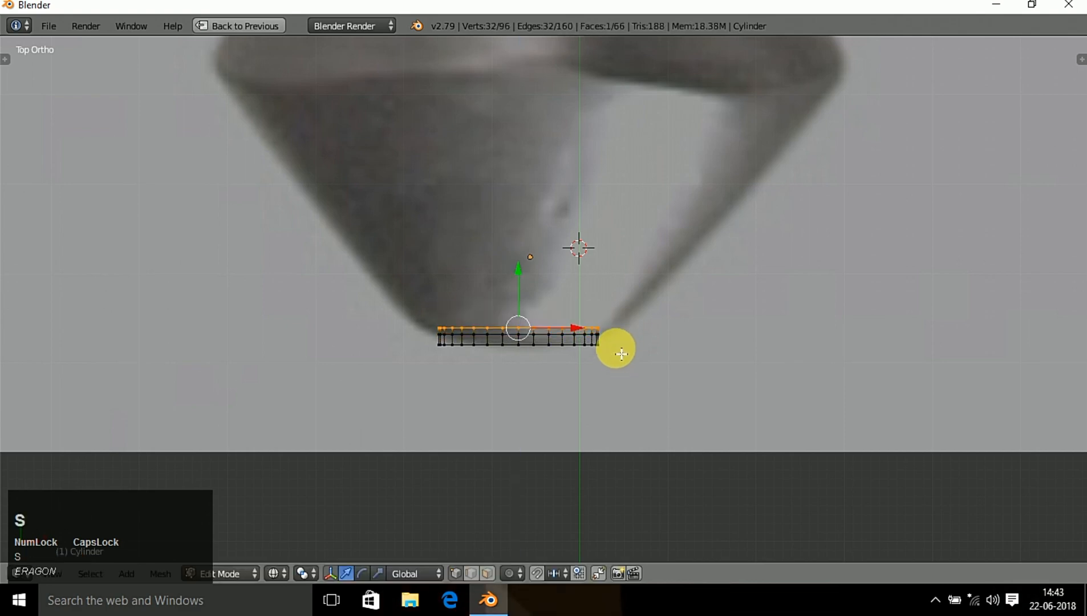
{"action": "key", "text": "s"}
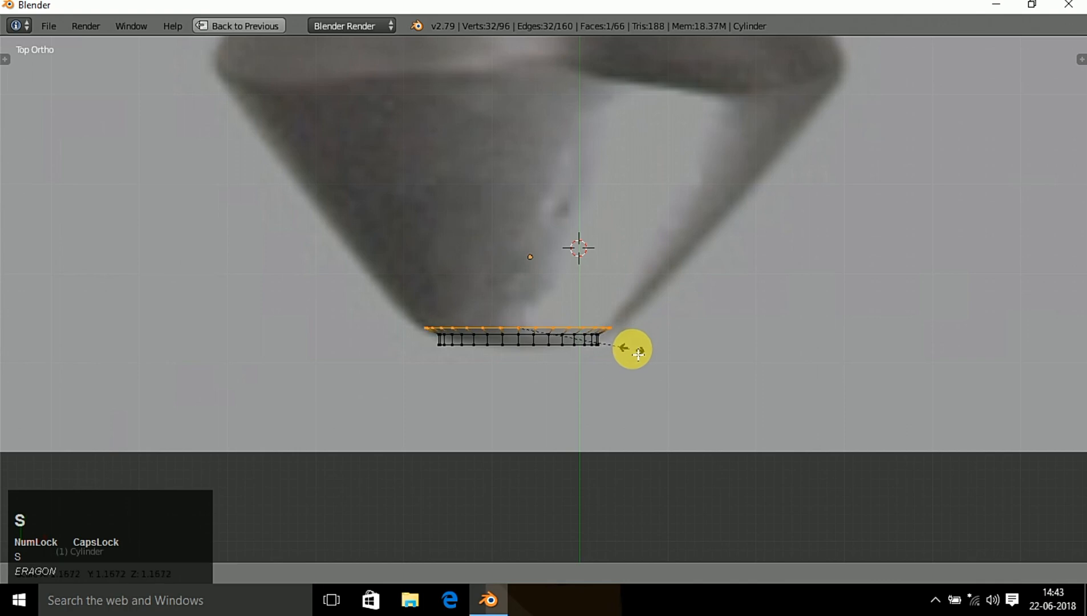
{"action": "left_click", "coordinate": [638, 354]}
- Extrude the widened ring upward again and scale it by about 1.3 to follow the pommel's sloping sides
{"action": "key", "text": "e"}
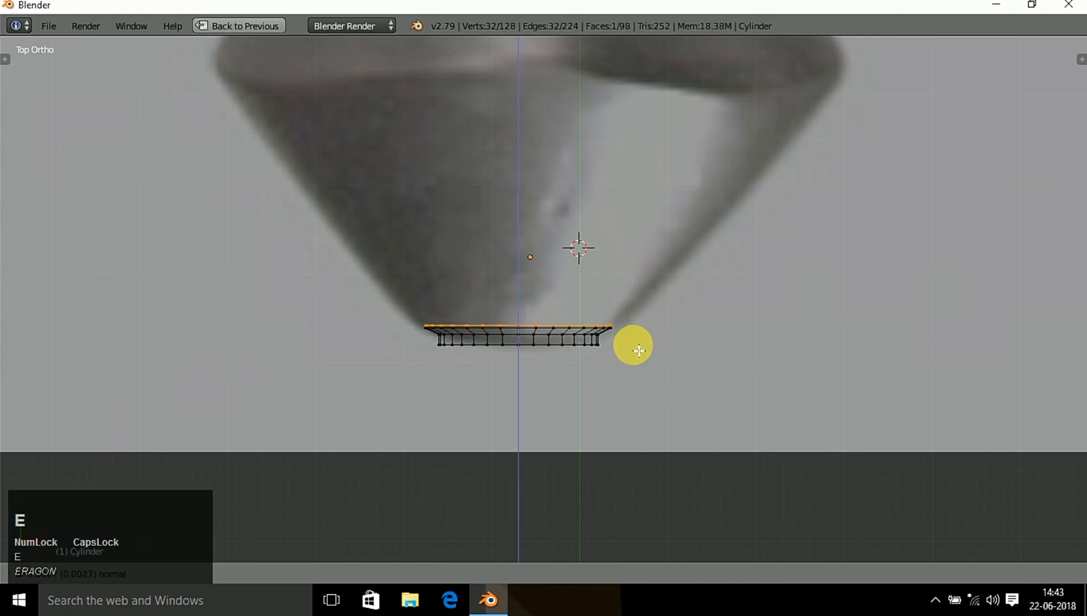
{"action": "left_click", "coordinate": [631, 326]}
{"action": "key", "text": "s"}
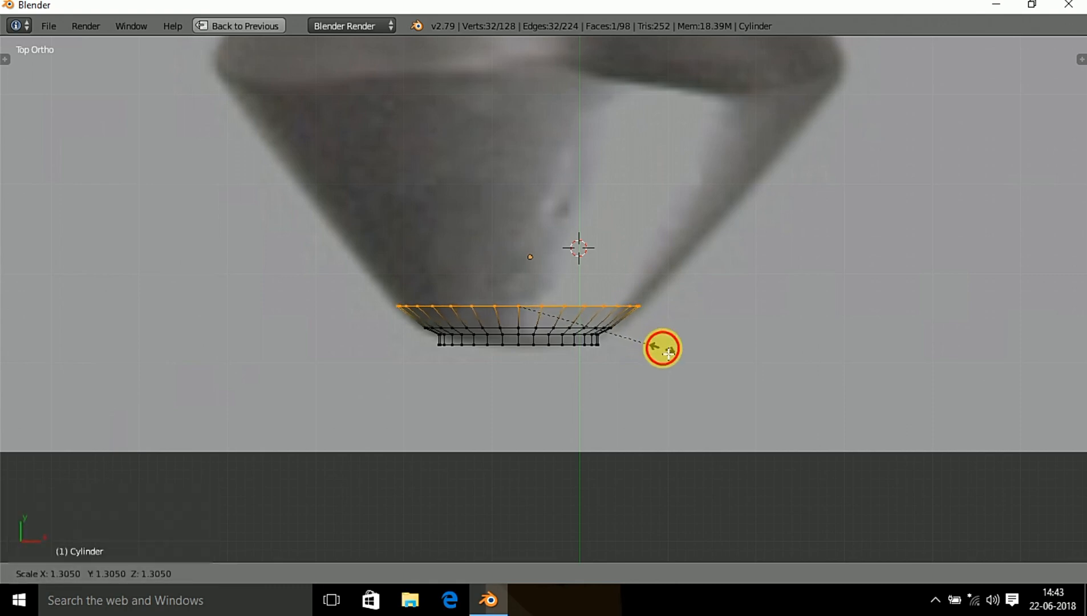
{"action": "left_click", "coordinate": [661, 349]}
- Select only the mesh's bottom vertex ring and scale it inward to round off the pommel's base
{"action": "key", "text": "a"}
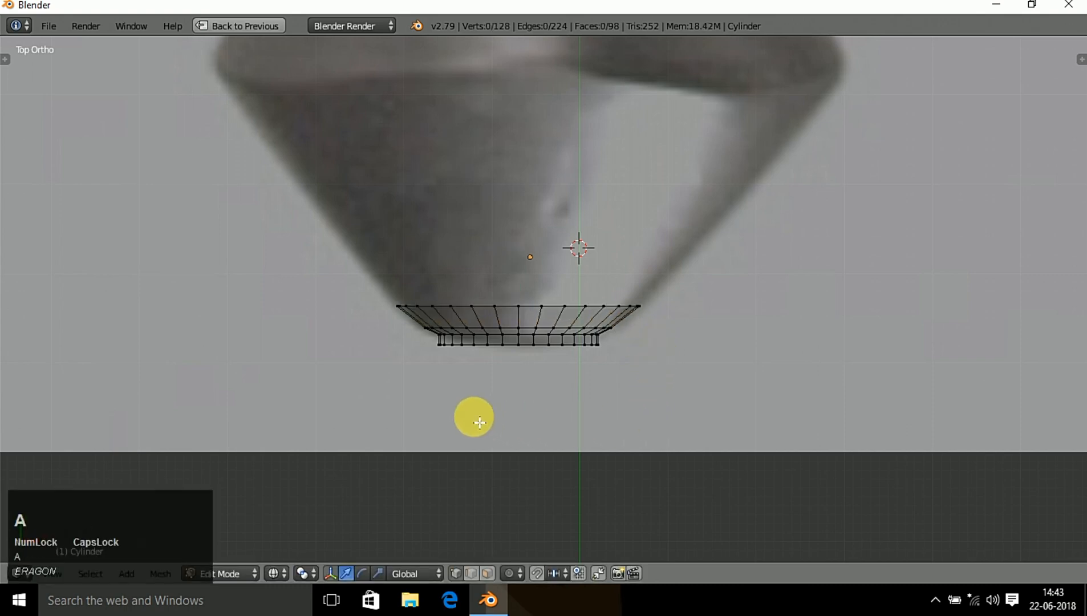
{"action": "scroll", "coordinate": [477, 419], "scroll_direction": "up", "scroll_amount": 3}
{"action": "key", "text": "b"}
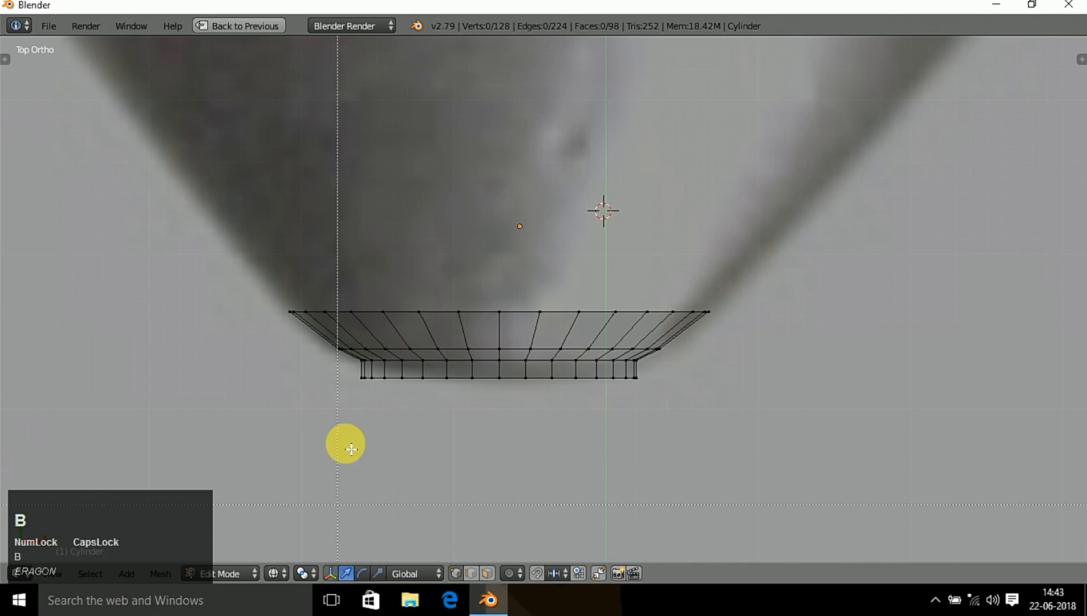
{"action": "left_click_drag", "start_coordinate": [345, 374], "coordinate": [650, 413]}
{"action": "key", "text": "s"}
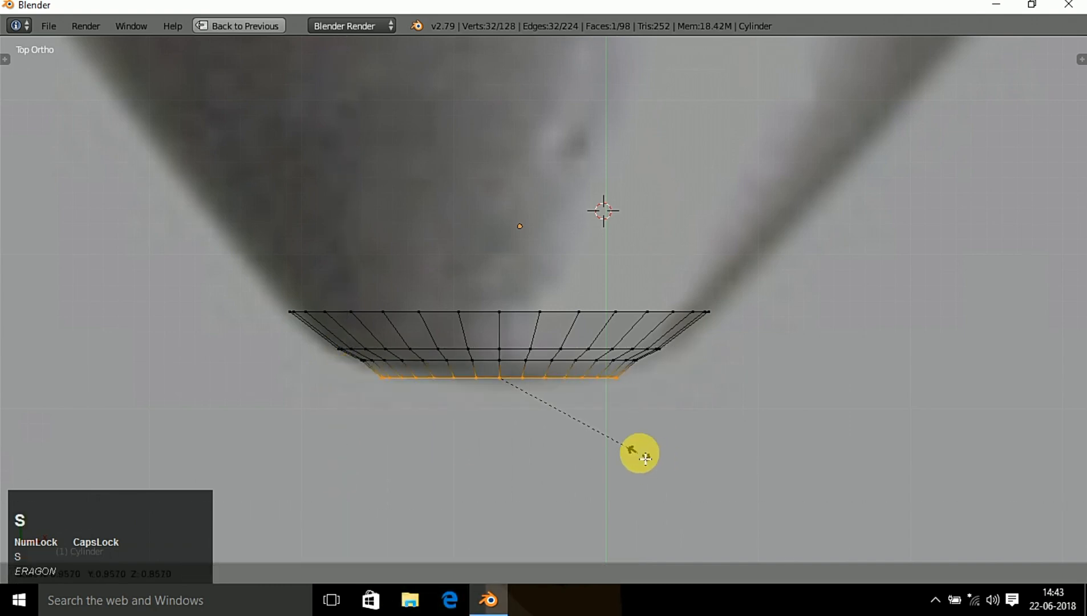
{"action": "left_click", "coordinate": [609, 438]}
{"action": "scroll", "coordinate": [614, 429], "scroll_direction": "down", "scroll_amount": 3}
- Select only the mesh's top vertex ring, extrude it upward and scale it by about 1.29 to meet the pommel outline
{"action": "key", "text": "a"}
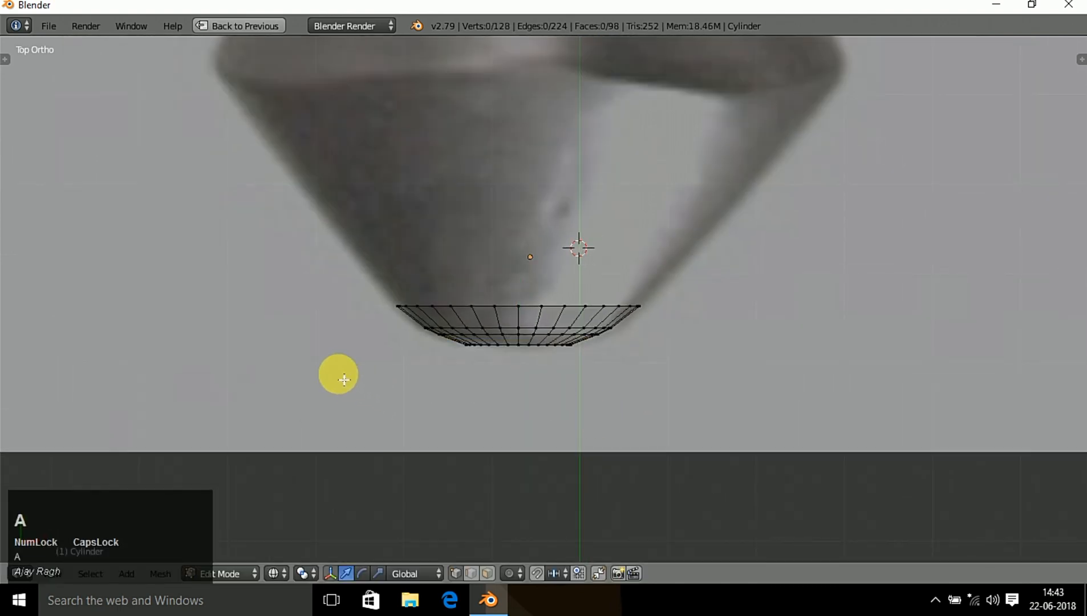
{"action": "key", "text": "b"}
{"action": "left_click_drag", "start_coordinate": [380, 260], "coordinate": [663, 318]}
{"action": "key", "text": "e"}
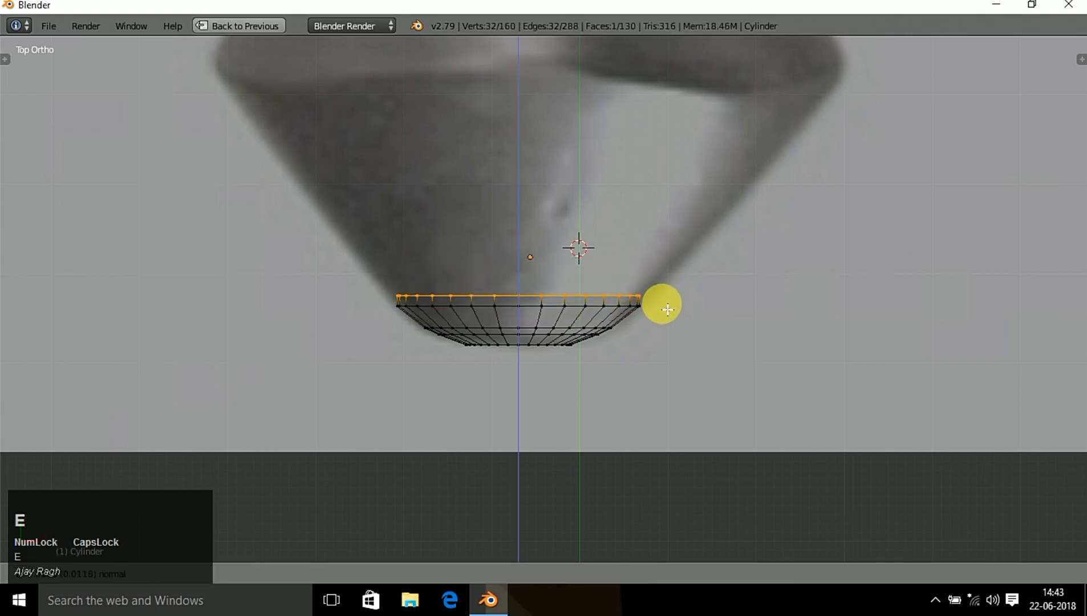
{"action": "key", "text": "s"}
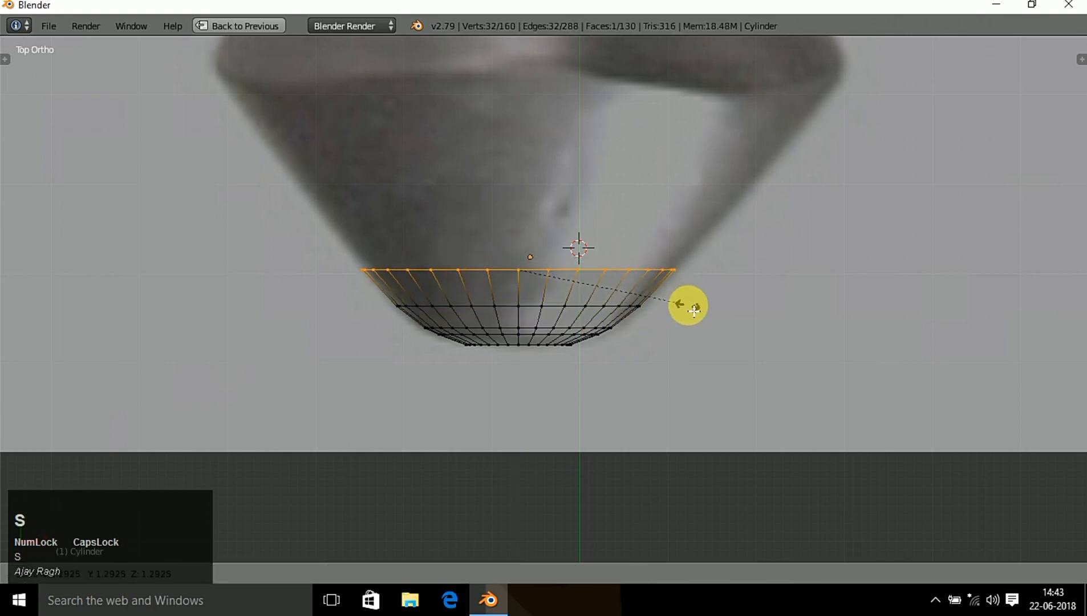
{"action": "left_click", "coordinate": [694, 311]}
- Extrude the top ring further up the pommel and scale it by about 1.43 to follow the sloping sides
{"action": "key", "text": "e"}
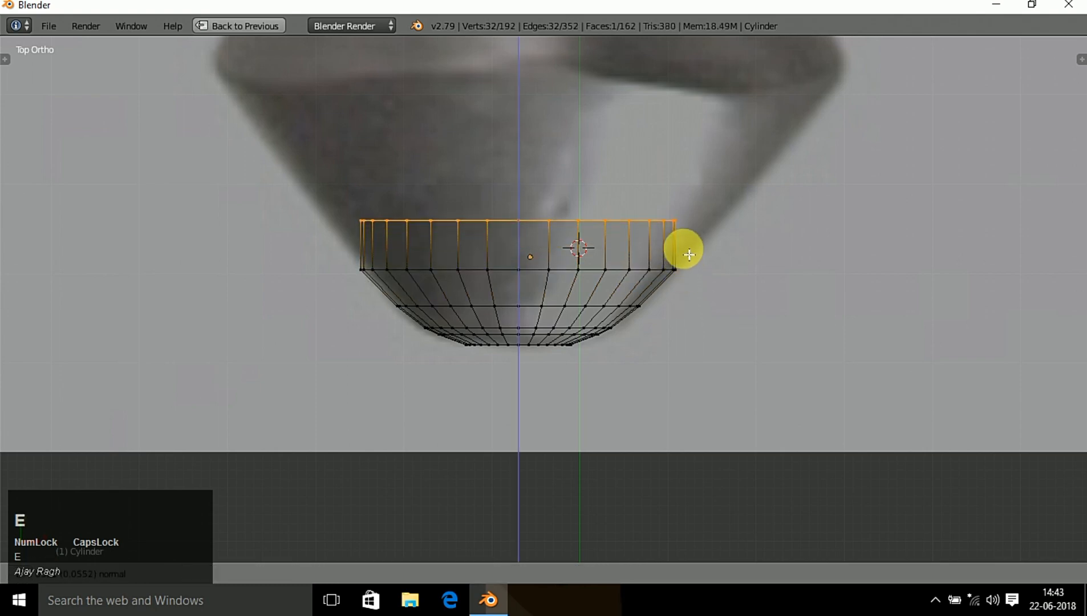
{"action": "left_click", "coordinate": [685, 225]}
{"action": "key", "text": "s"}
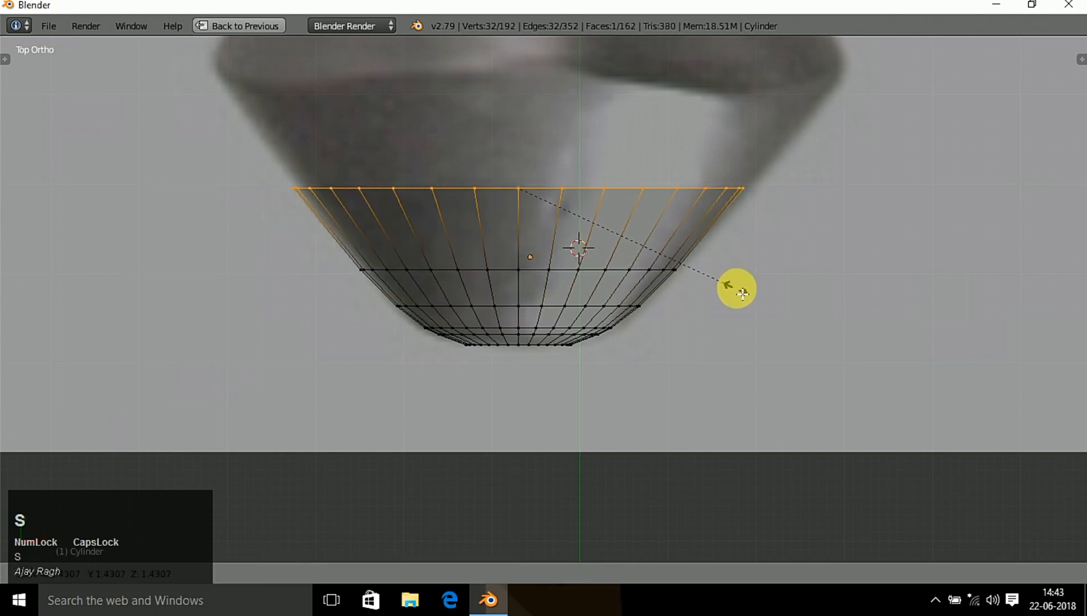
{"action": "left_click", "coordinate": [745, 296]}
- Extrude the ring up to just below the pommel's widest edge and scale it by about 1.29 to match the outline
{"action": "scroll", "coordinate": [746, 297], "scroll_direction": "down", "scroll_amount": 2}
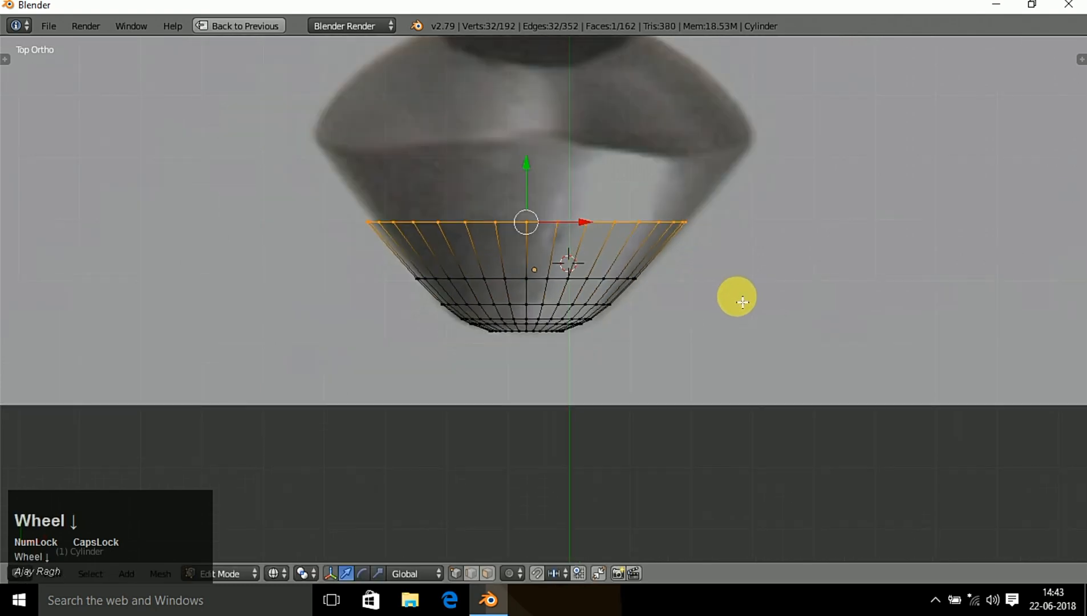
{"action": "key", "text": "e"}
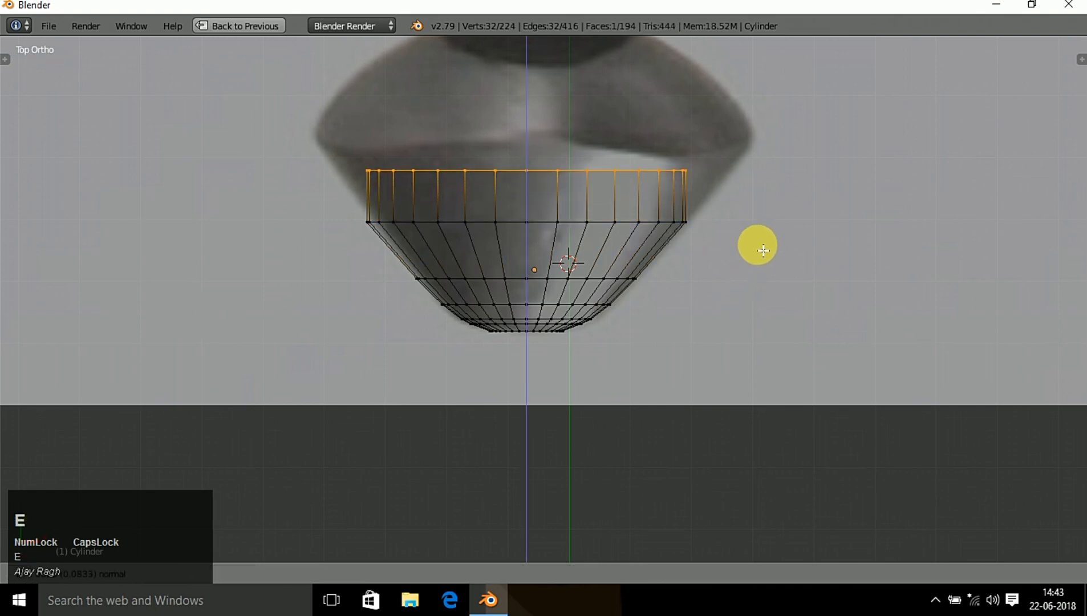
{"action": "left_click", "coordinate": [761, 242]}
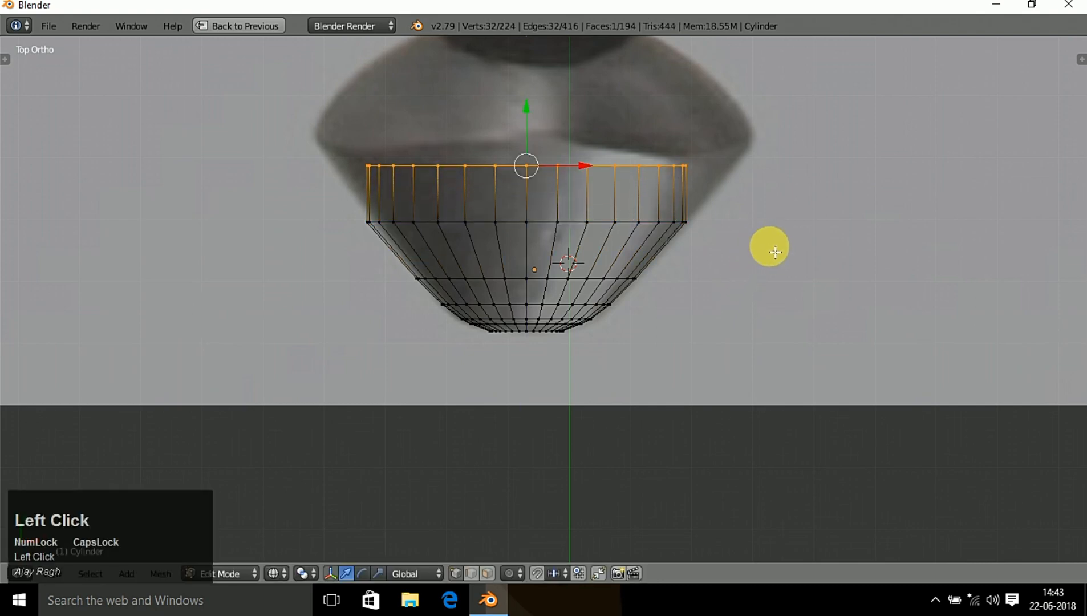
{"action": "key", "text": "s"}
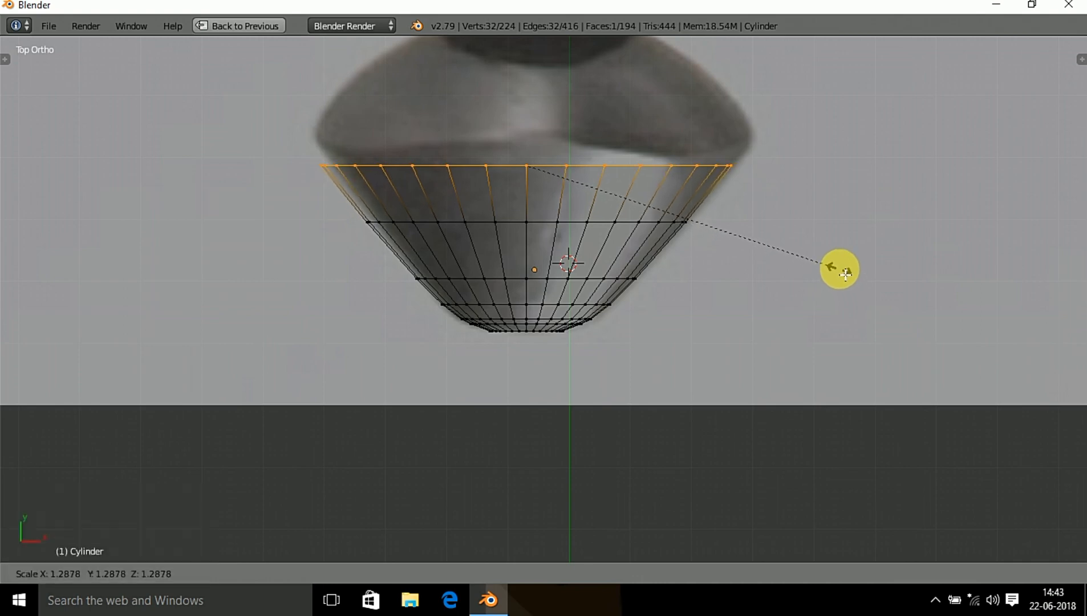
{"action": "left_click", "coordinate": [834, 264]}
- Try extruding a ring scaled by about 1.08 at the pommel's widest edge and another above it scaled slightly inward
{"action": "key", "text": "e"}
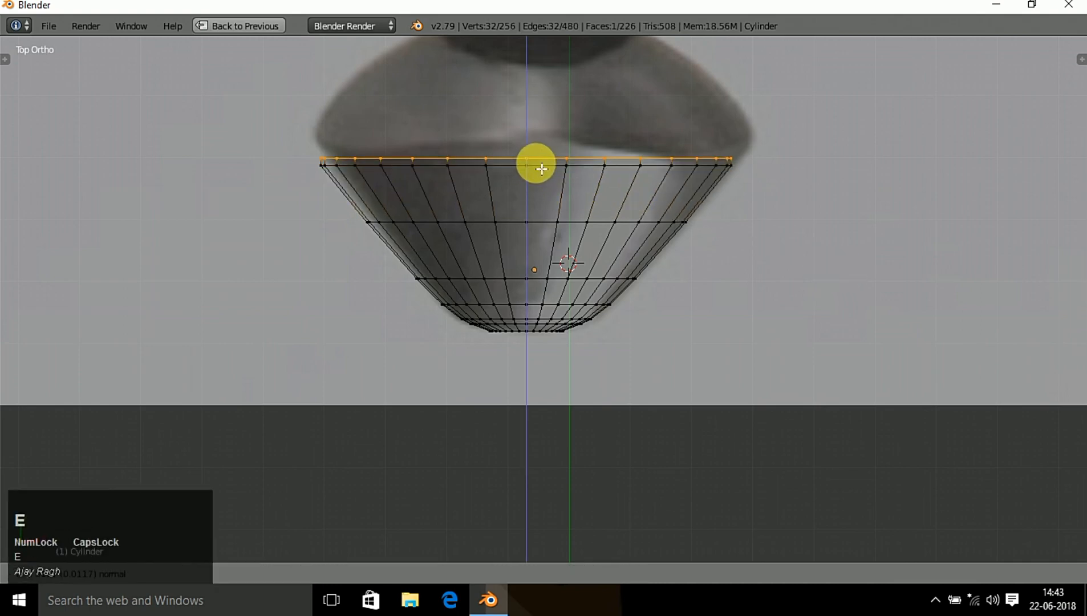
{"action": "left_click", "coordinate": [539, 160]}
{"action": "key", "text": "s"}
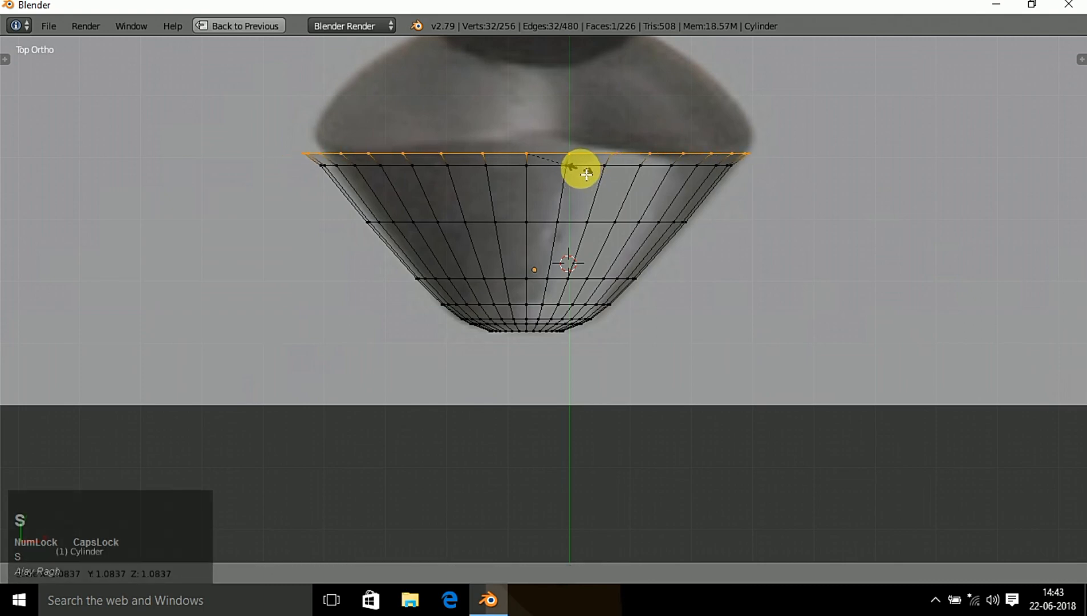
{"action": "left_click", "coordinate": [586, 174]}
{"action": "key", "text": "e"}
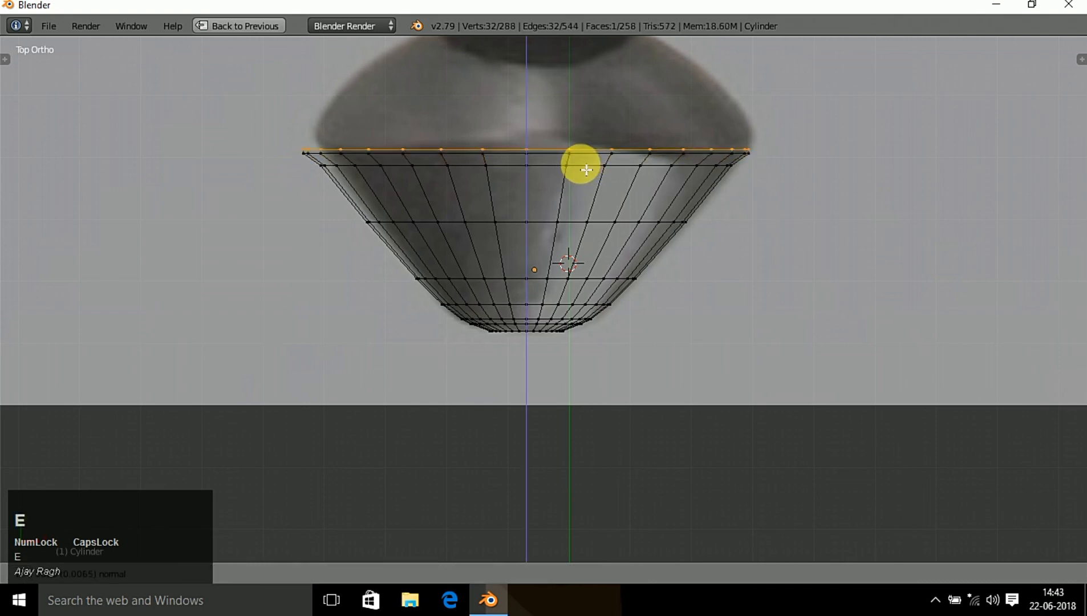
{"action": "left_click", "coordinate": [587, 155]}
{"action": "key", "text": "s"}
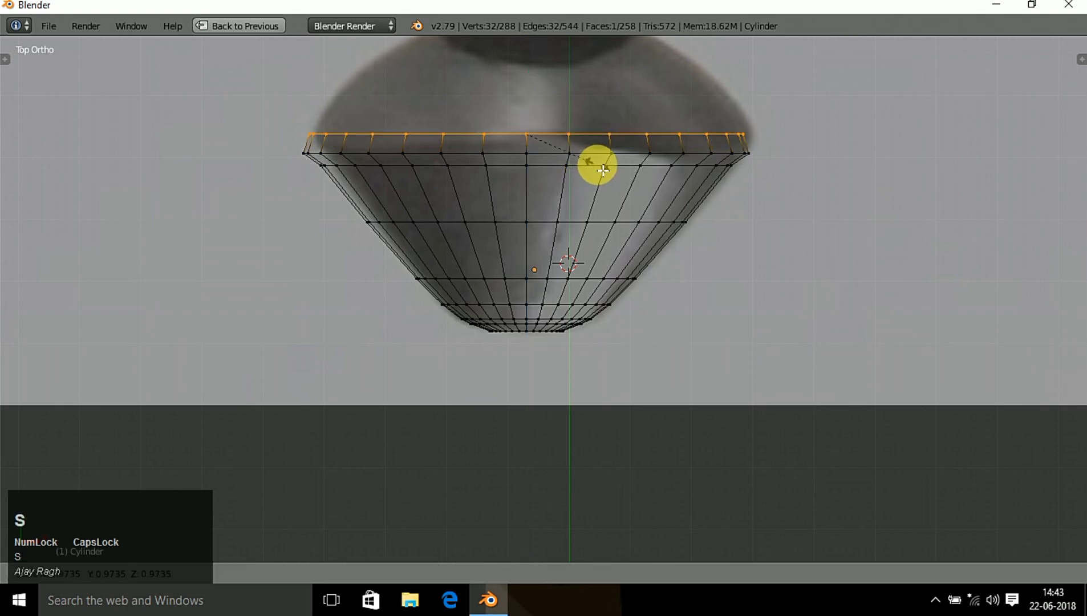
{"action": "left_click", "coordinate": [600, 167]}
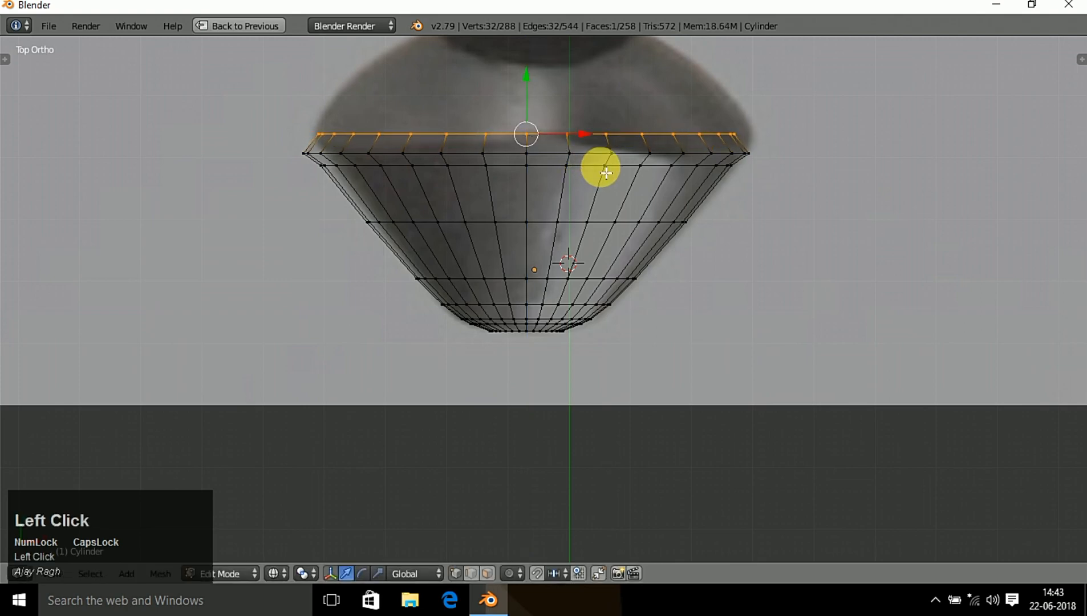
- Try extruding another ring into the pommel's rounded upper part and scaling it by about 0.94
{"action": "middle_click_drag", "start_coordinate": [602, 165], "coordinate": [606, 343], "text": "shift"}
{"action": "key", "text": "e"}
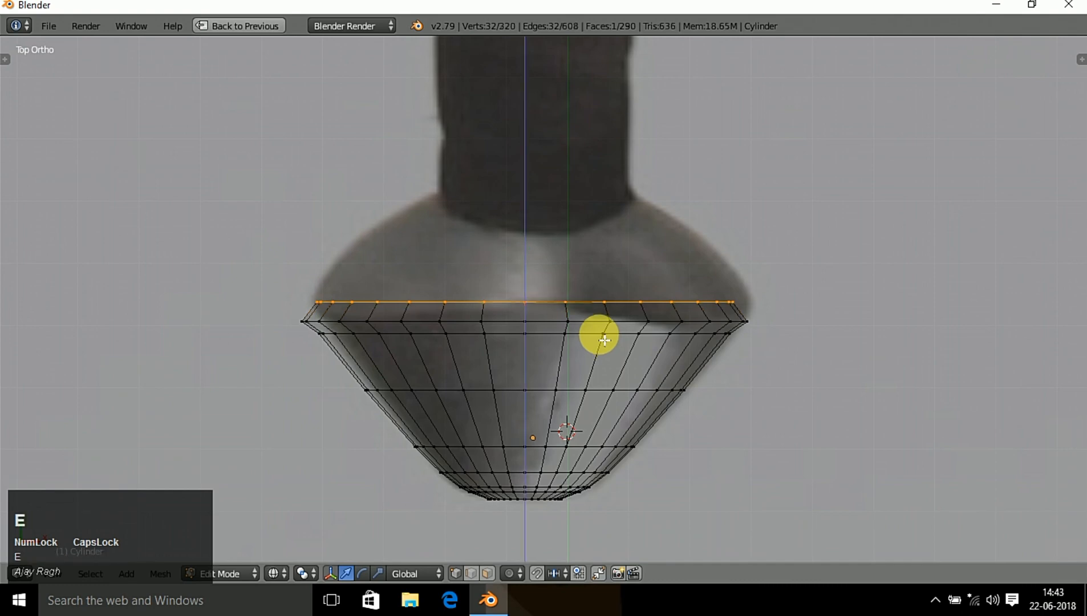
{"action": "left_click", "coordinate": [600, 311]}
{"action": "key", "text": "s"}
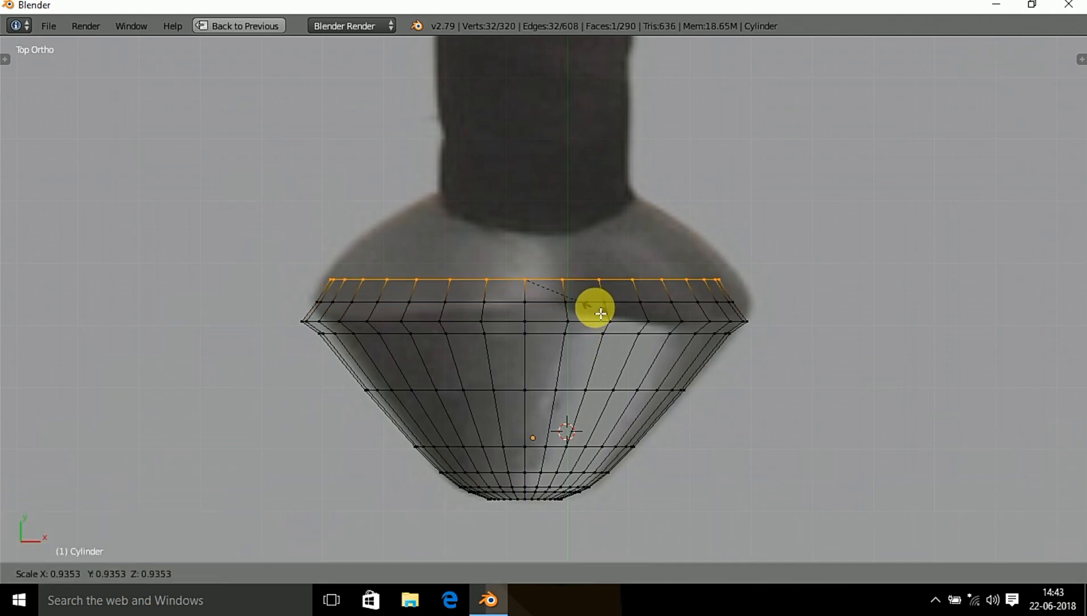
{"action": "left_click", "coordinate": [601, 313]}
- Undo the latest ring extrusions and scalings back to the ring just below the pommel's widest edge
{"action": "key", "text": "e"}
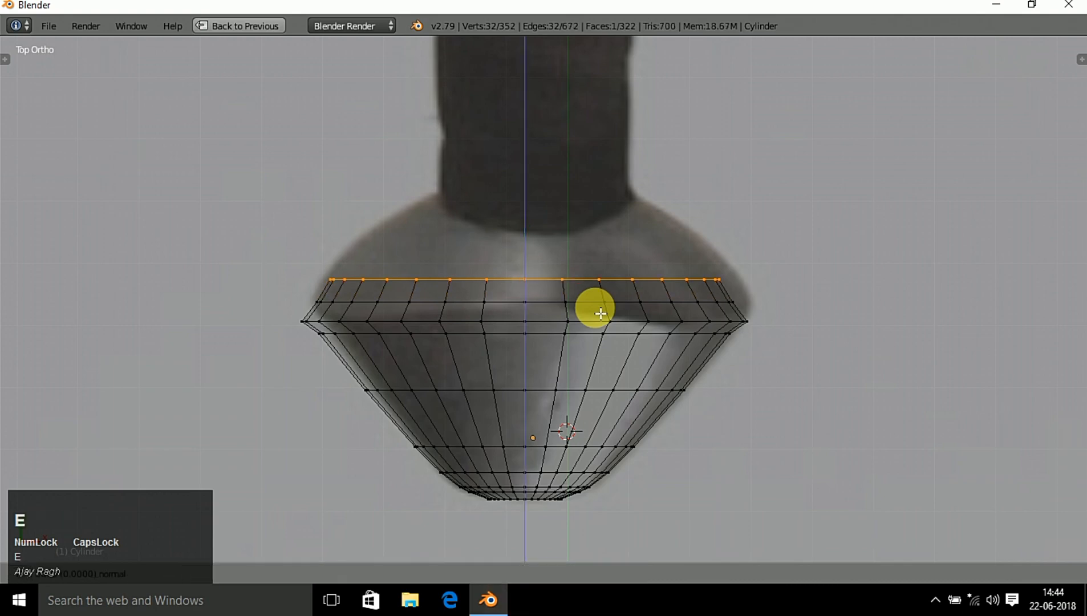
{"action": "key", "text": "ctrl+z"}
{"action": "right_click", "coordinate": [601, 314]}
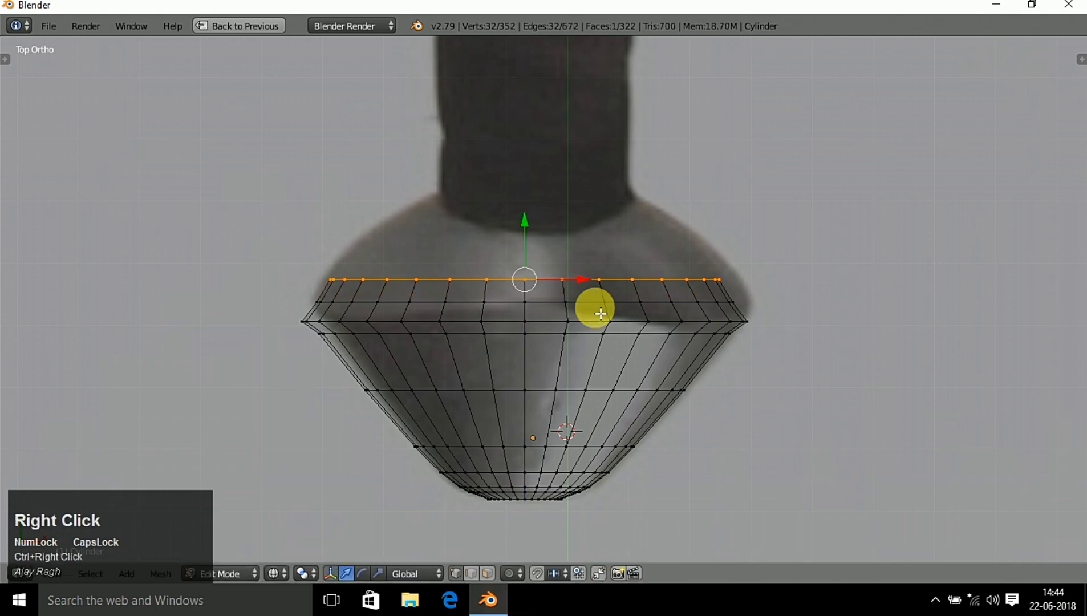
{"action": "key", "text": "ctrl+z"}
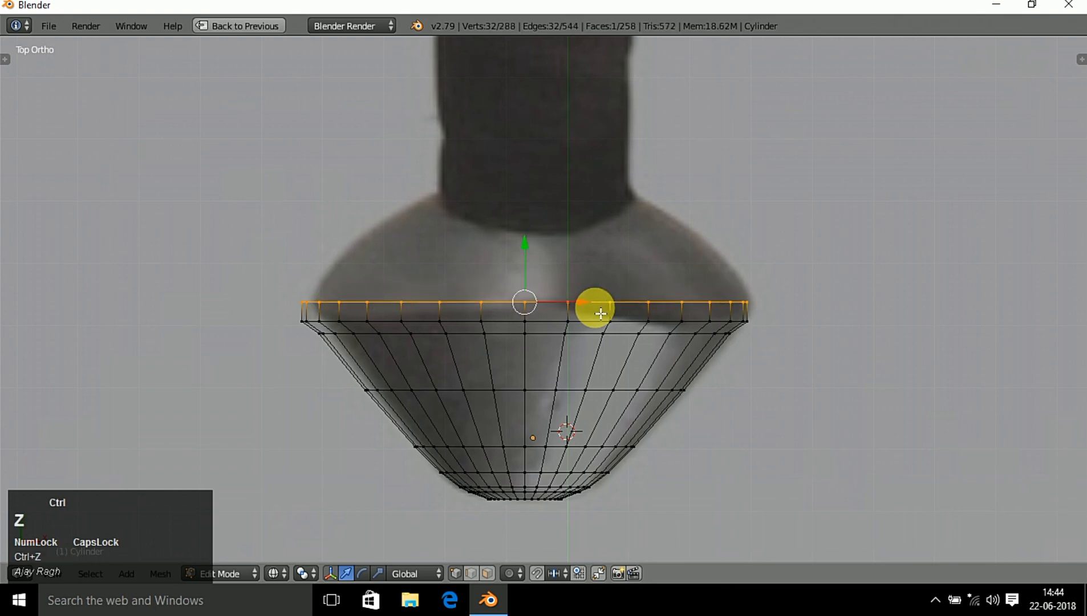
{"action": "key", "text": "ctrl+z"}
{"action": "key", "text": "ctrl+z"}
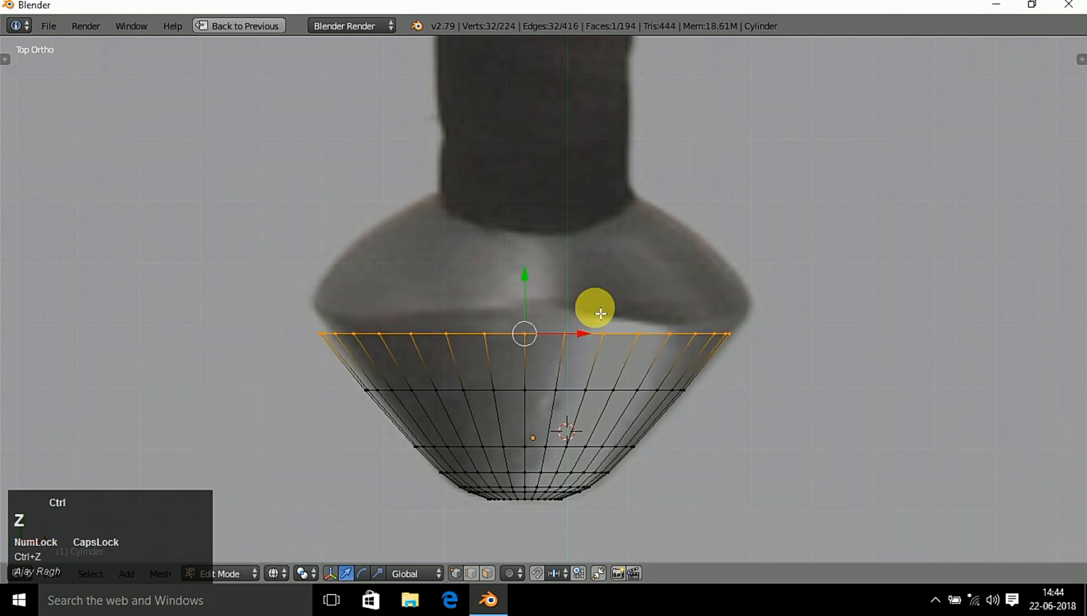
- Scale the ring below the widest edge by about 0.98 and shift it slightly along X to centre it on the pommel
{"action": "key", "text": "s"}
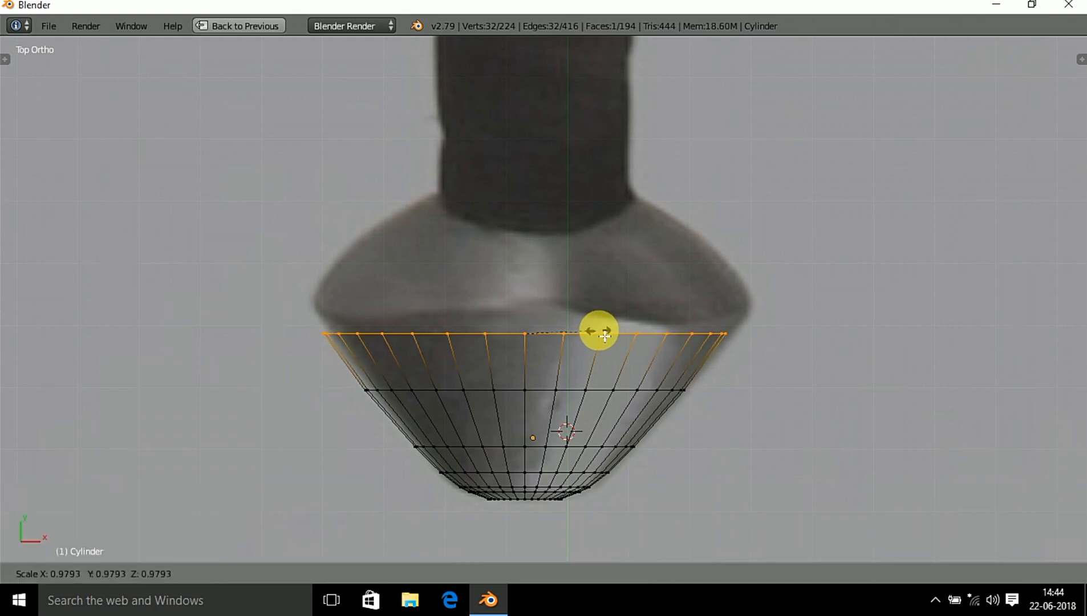
{"action": "left_click", "coordinate": [605, 334]}
{"action": "left_click_drag", "start_coordinate": [585, 341], "coordinate": [589, 340]}
- Extrude the centred ring slightly upward and scale it by about 1.07 to reach the pommel's widest edge
{"action": "key", "text": "e"}
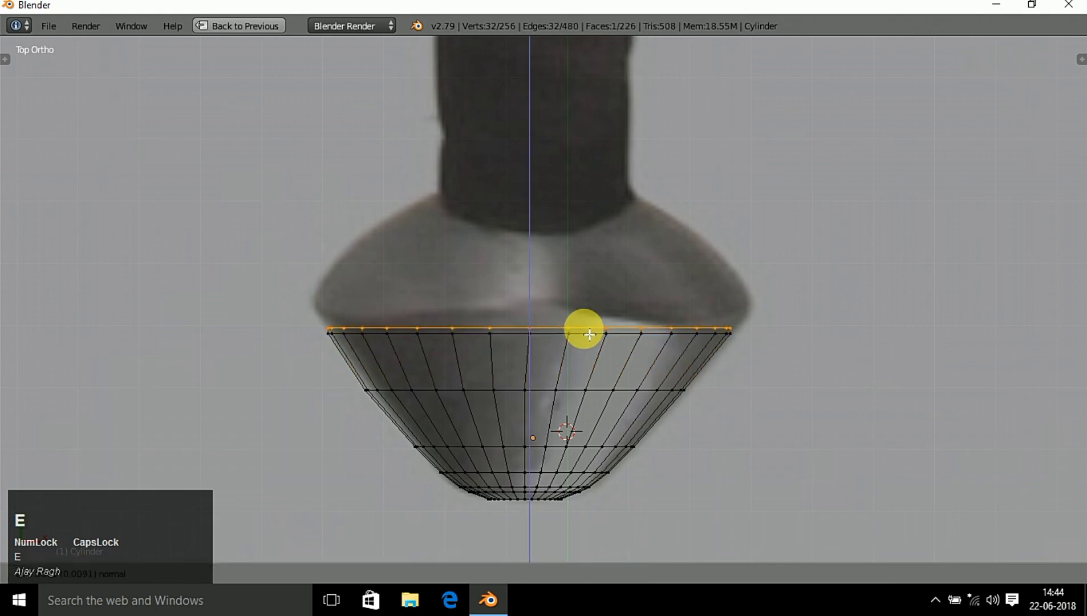
{"action": "left_click", "coordinate": [589, 329]}
{"action": "key", "text": "s"}
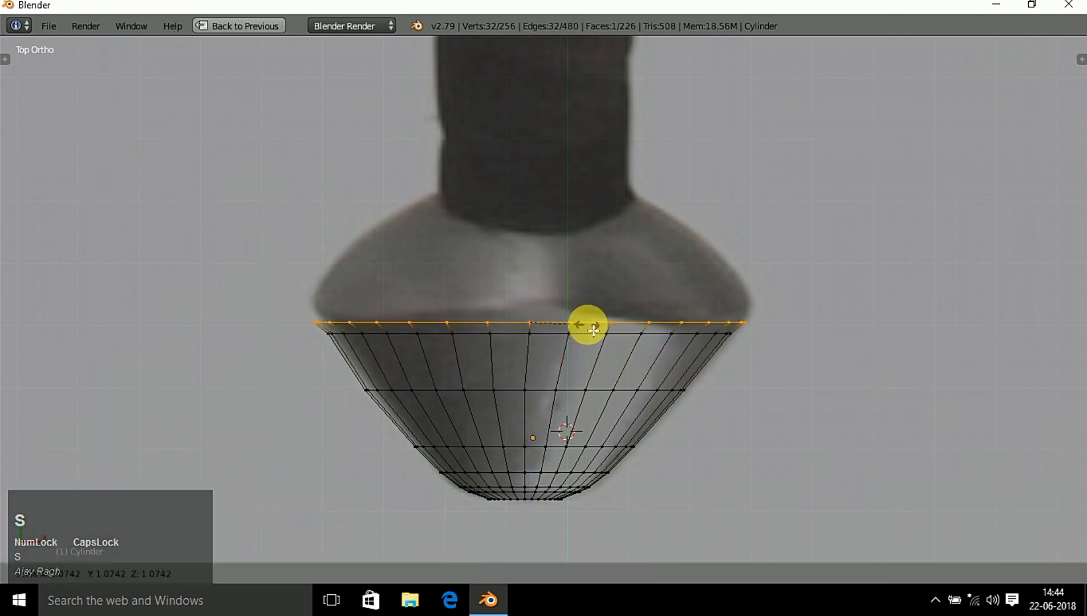
{"action": "left_click", "coordinate": [594, 330]}
- Extrude the widest ring slightly upward and scale it a little inward to start the pommel's rounded upper part
{"action": "key", "text": "e"}
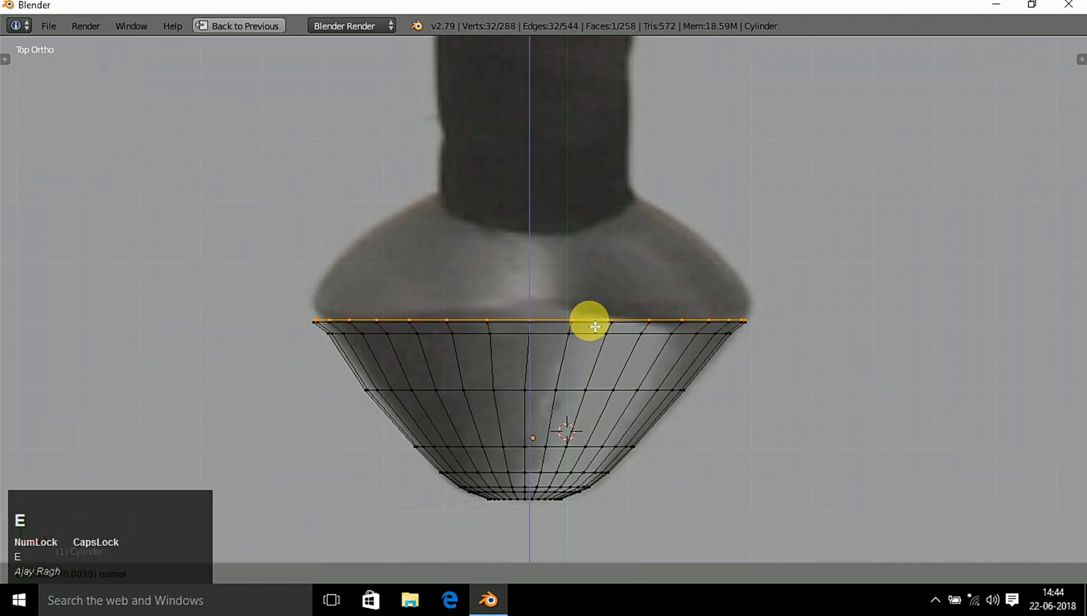
{"action": "left_click", "coordinate": [597, 315]}
{"action": "key", "text": "s"}
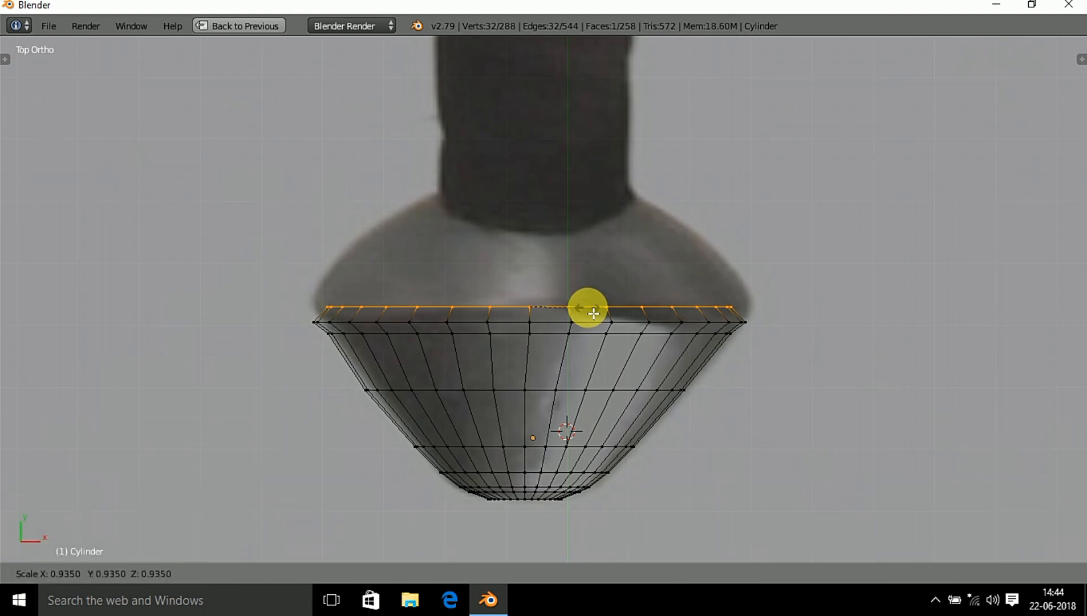
{"action": "right_click", "coordinate": [595, 313]}
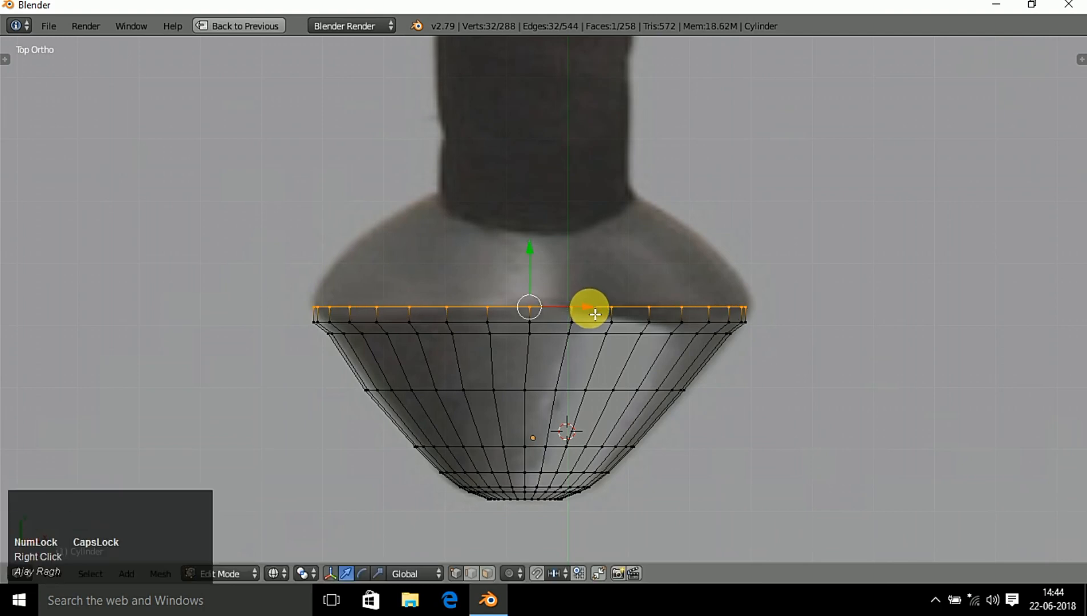
{"action": "key", "text": "s"}
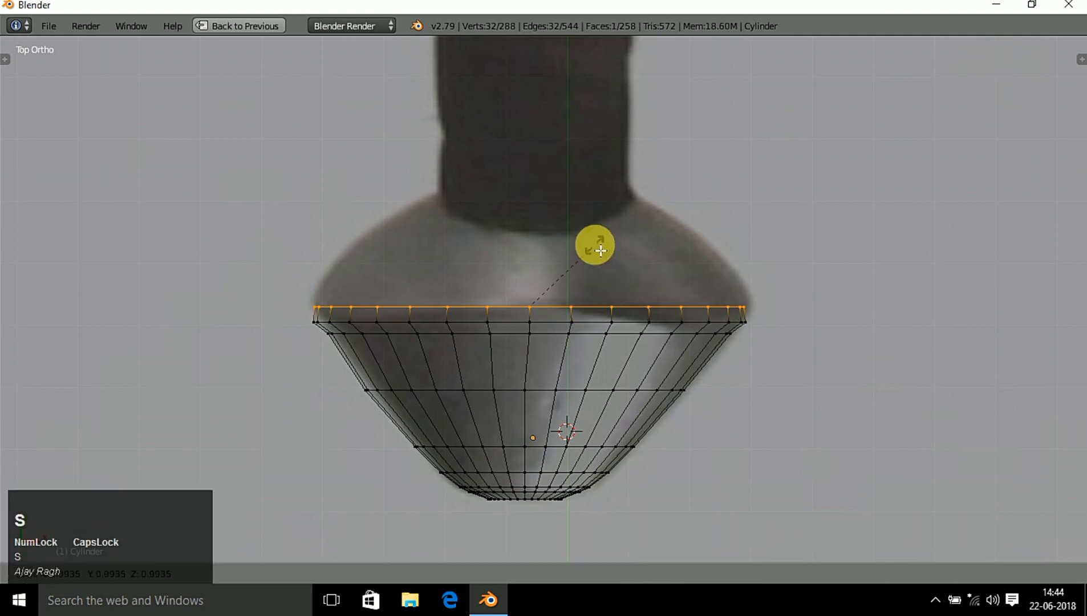
{"action": "left_click", "coordinate": [593, 247]}
- Extrude the ring upward again and scale it by about 0.93 to follow the pommel's upper curve
{"action": "key", "text": "e"}
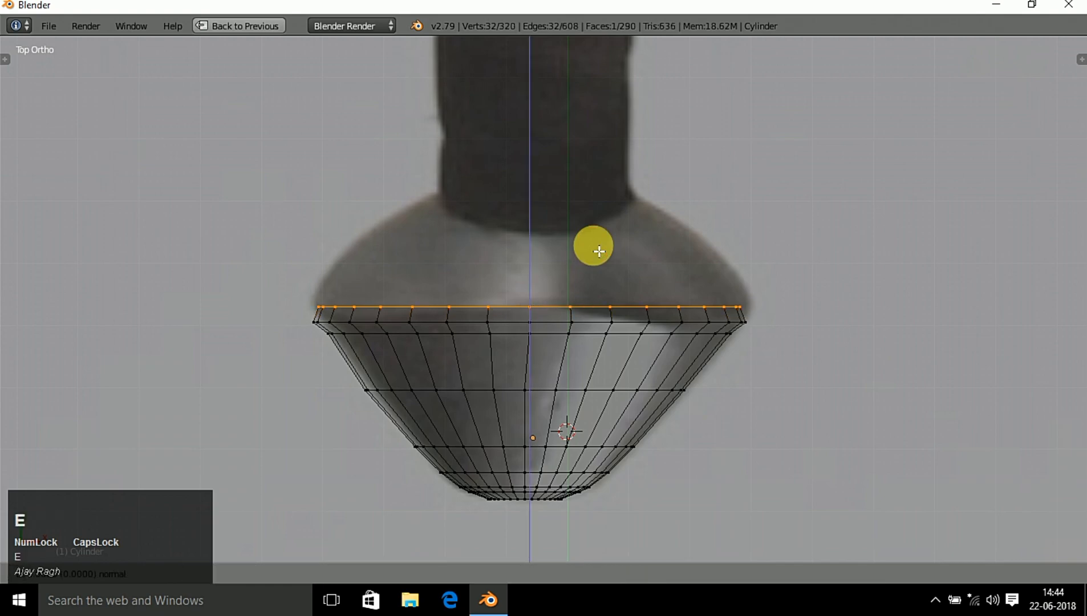
{"action": "left_click", "coordinate": [601, 224]}
{"action": "key", "text": "s"}
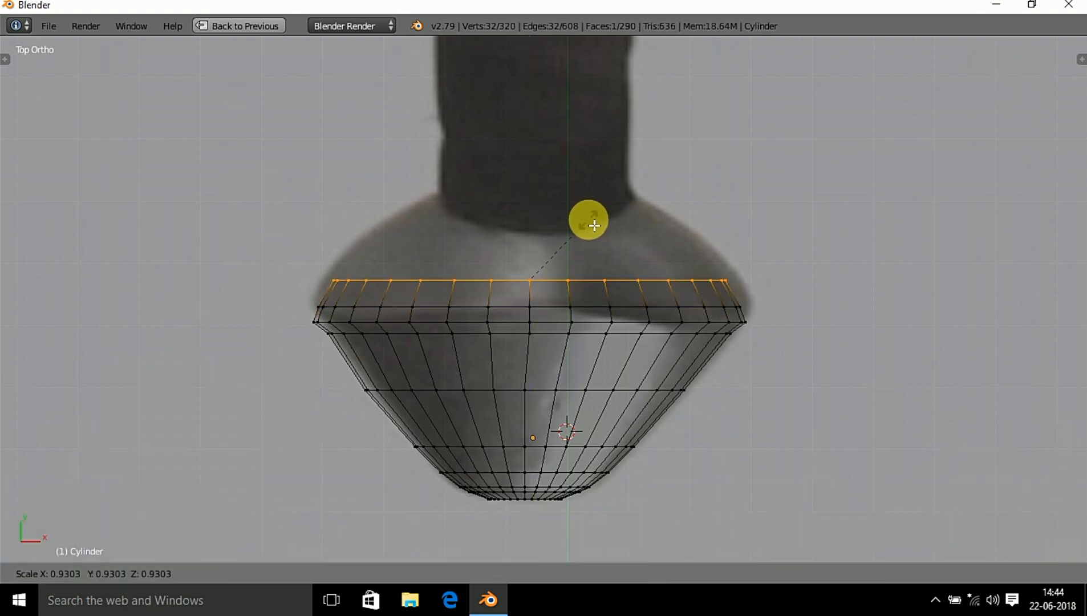
{"action": "left_click", "coordinate": [589, 220]}
- Extrude two more rings upward, scaling each one further inward to follow the pommel's upper curve toward the grip
{"action": "key", "text": "e"}
{"action": "left_click", "coordinate": [588, 197]}
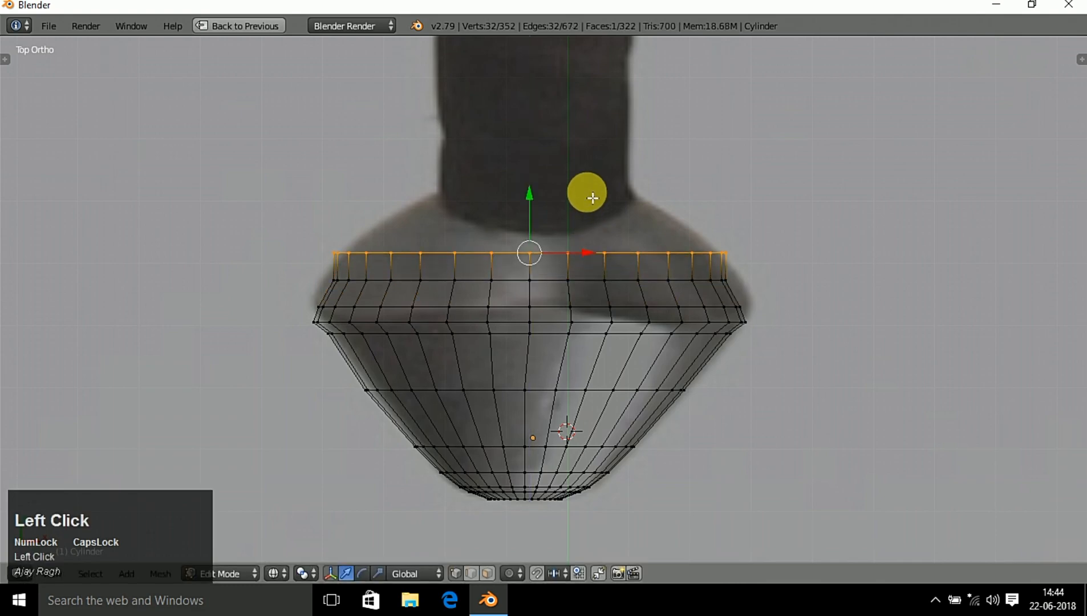
{"action": "key", "text": "s"}
{"action": "left_click", "coordinate": [583, 202]}
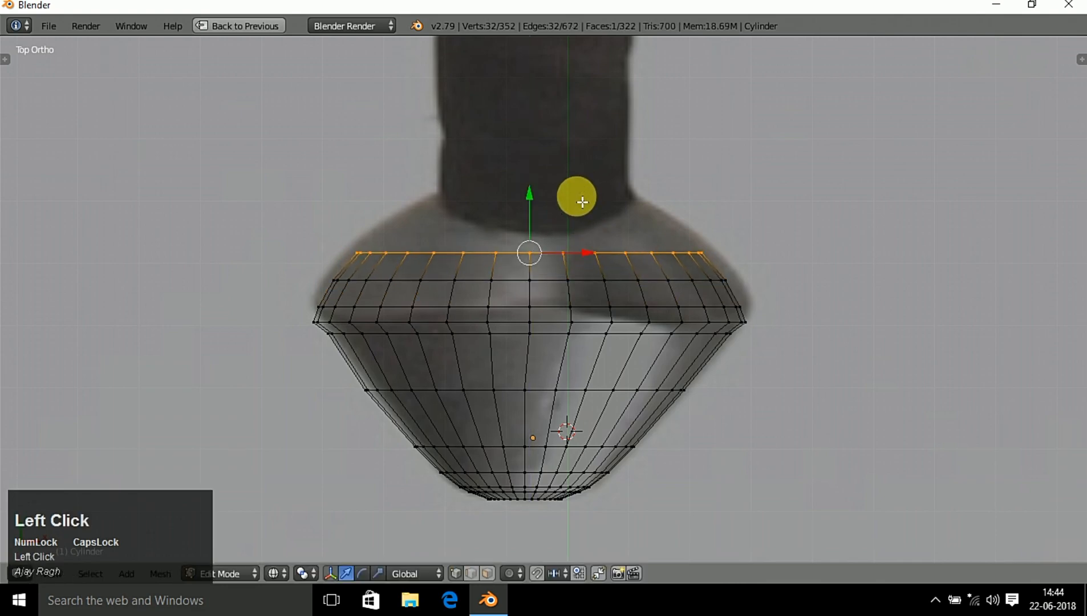
{"action": "key", "text": "e"}
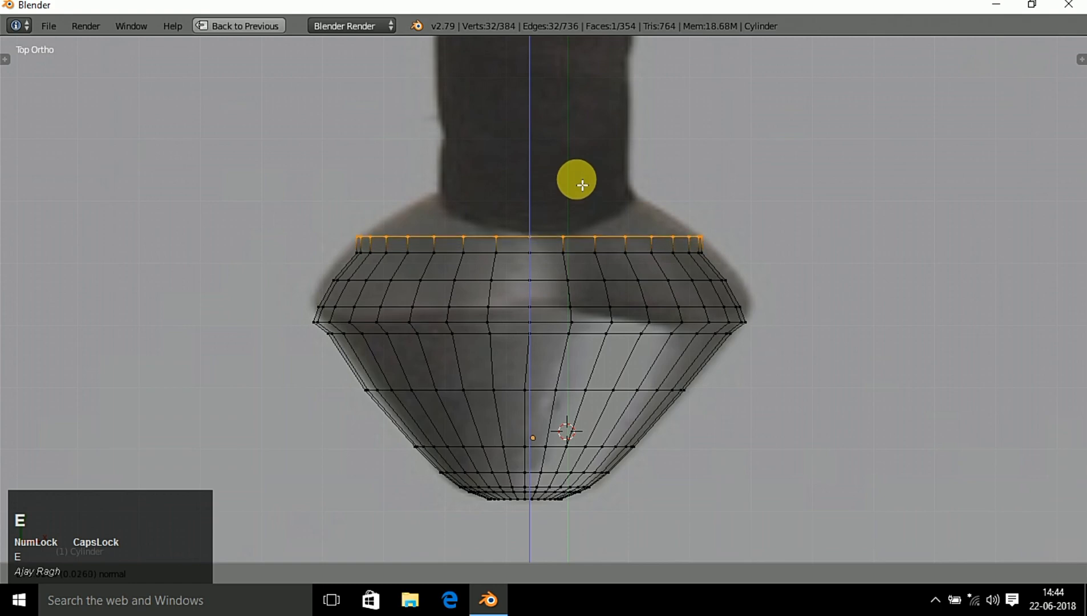
{"action": "left_click", "coordinate": [582, 184]}
{"action": "key", "text": "s"}
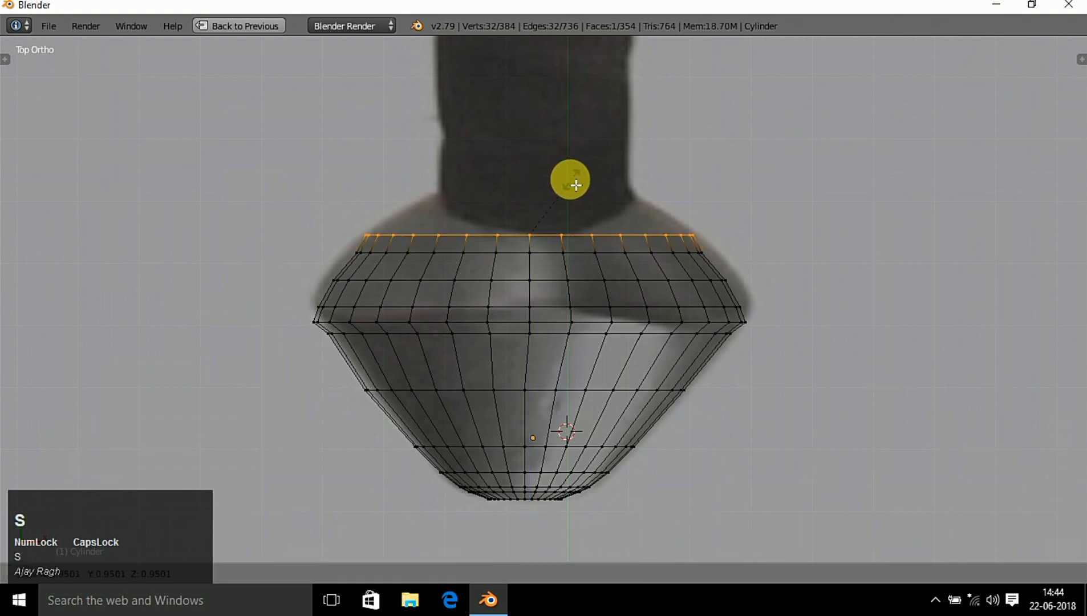
{"action": "left_click", "coordinate": [569, 185]}
{"action": "key", "text": "e"}
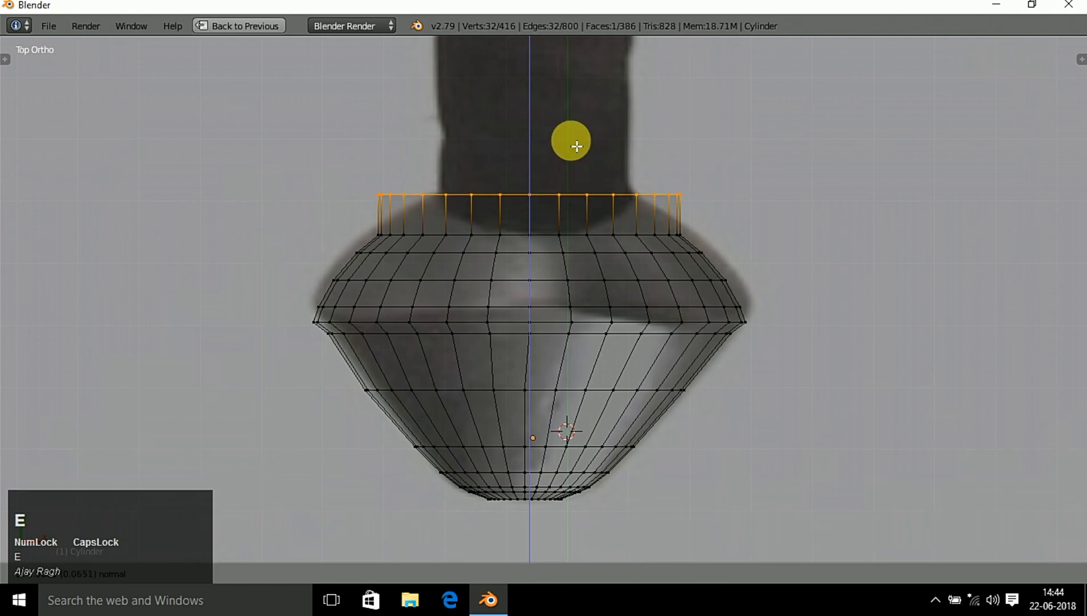
{"action": "key", "text": "s"}
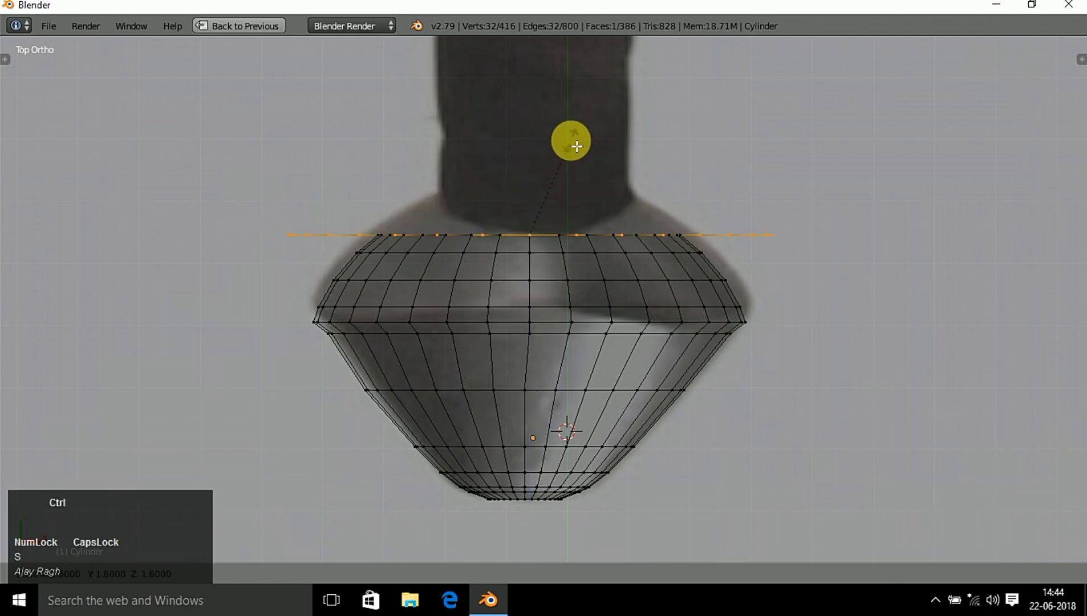
{"action": "key", "text": "ctrl+z"}
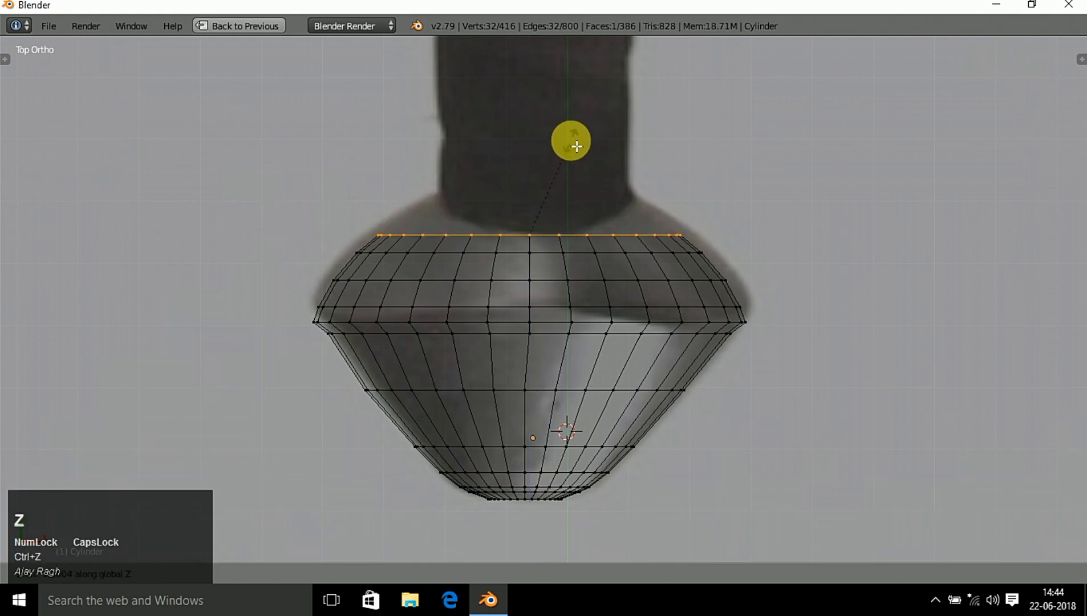
{"action": "right_click", "coordinate": [577, 147]}
{"action": "key", "text": "ctrl+z"}
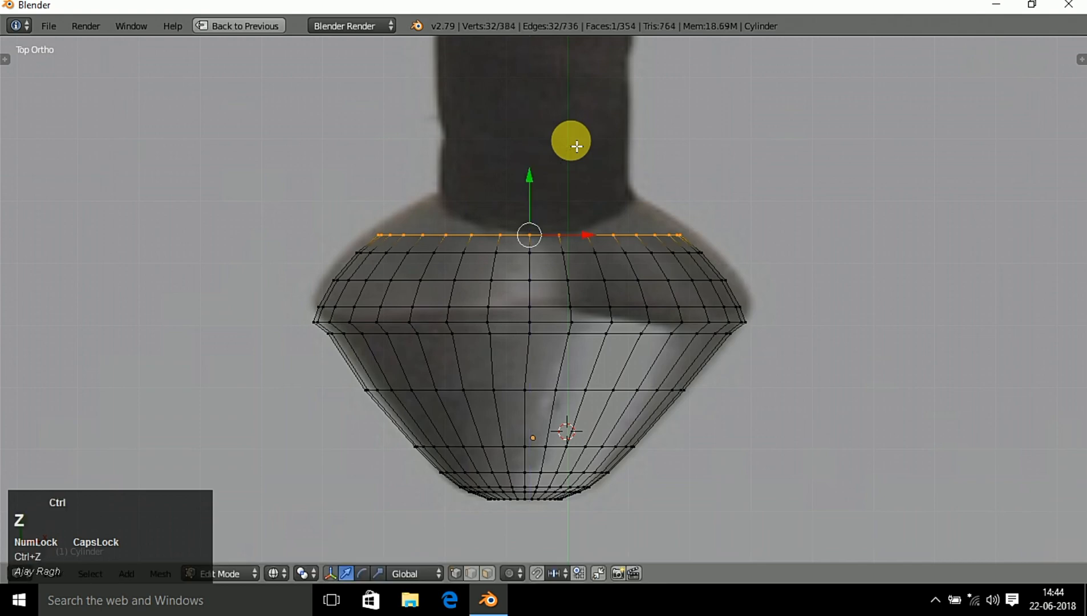
- Extrude the pommel's top ring up to the base of the grip and scale it inward to the grip's width
{"action": "key", "text": "e"}
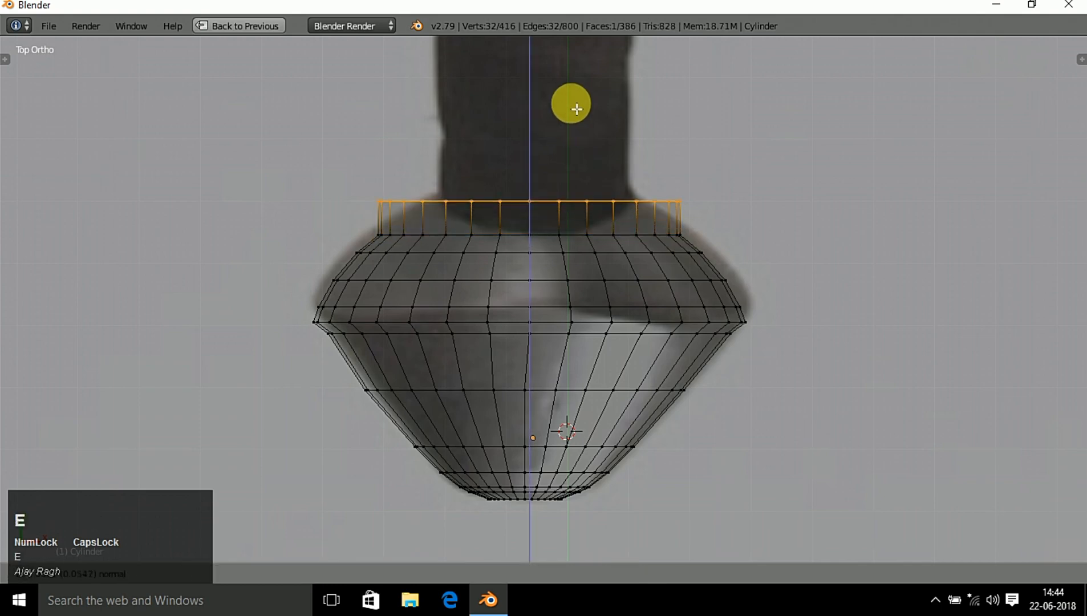
{"action": "left_click", "coordinate": [577, 100]}
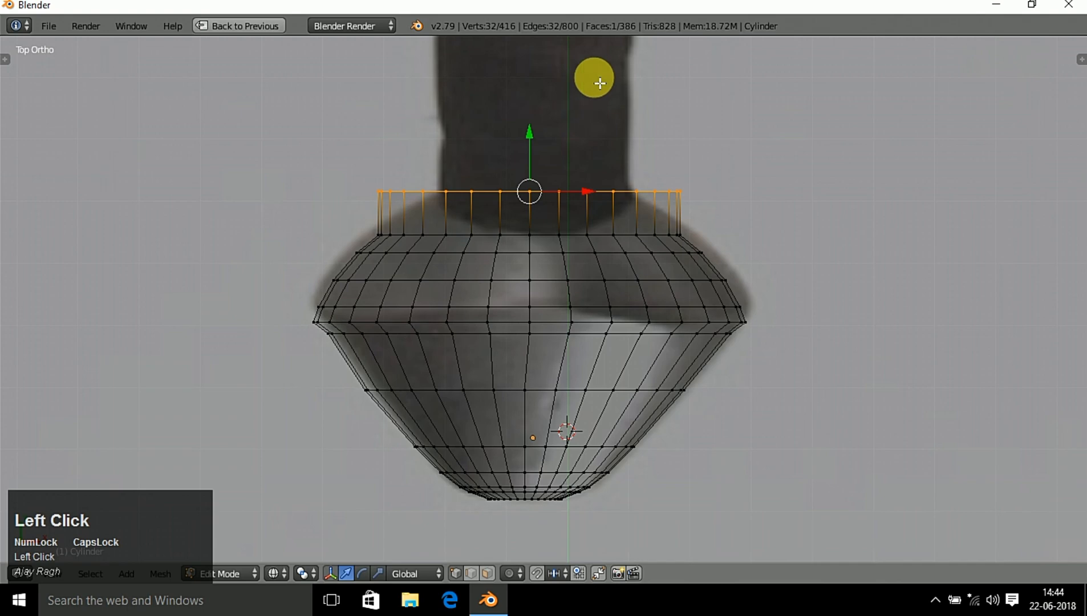
{"action": "key", "text": "s"}
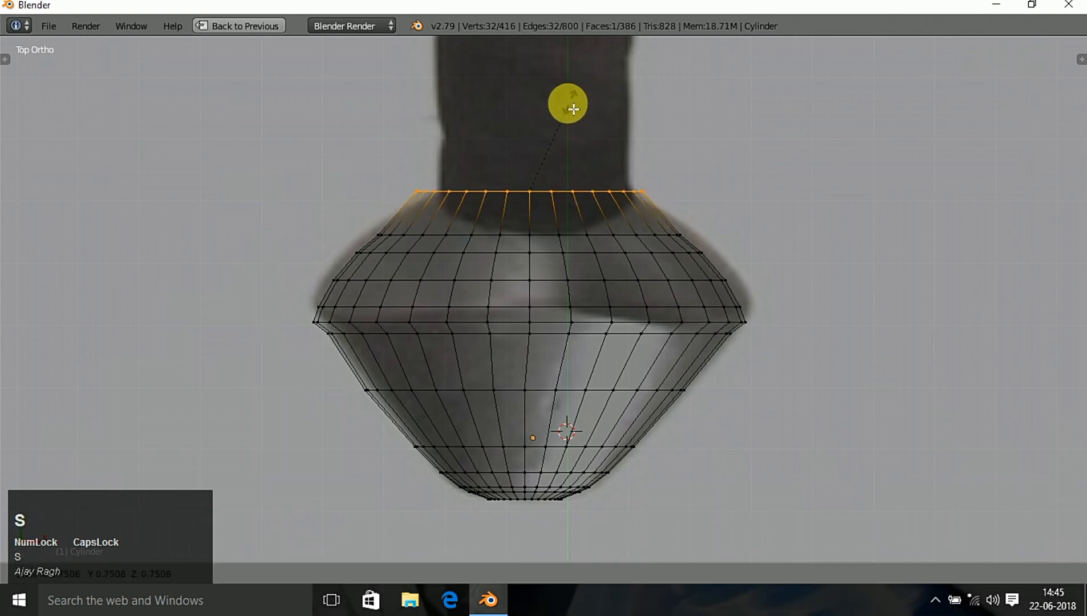
{"action": "left_click", "coordinate": [556, 110]}
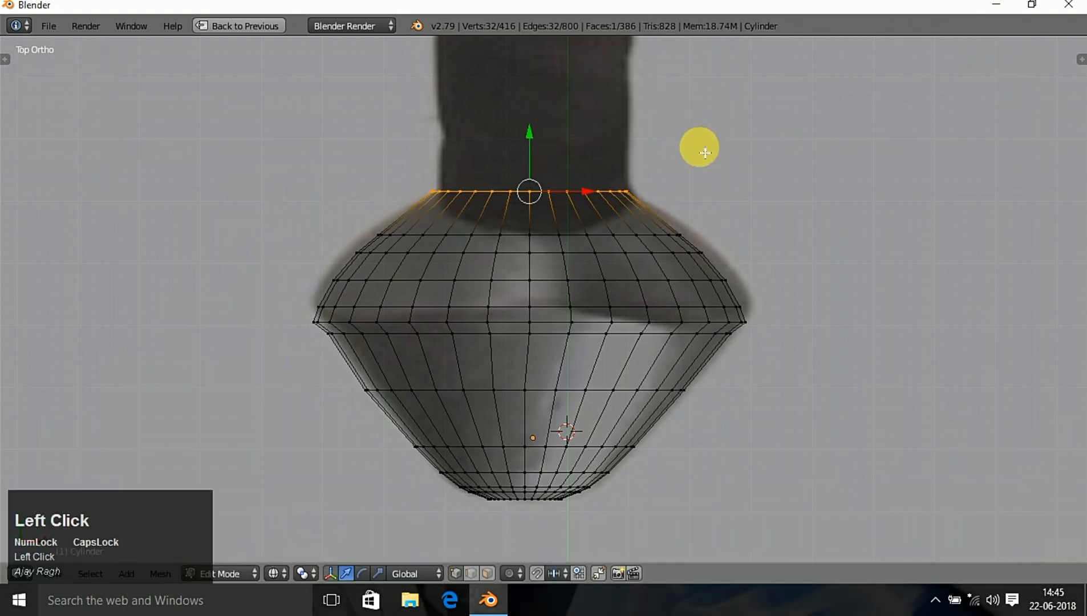
{"action": "middle_click_drag", "start_coordinate": [700, 175], "coordinate": [616, 395], "text": "shift"}
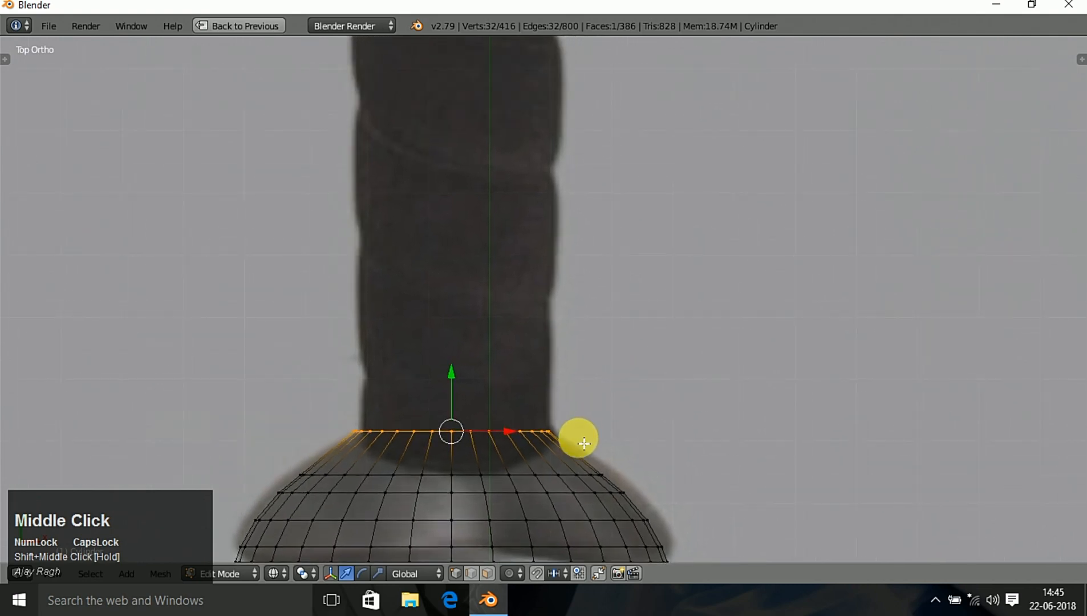
{"action": "scroll", "coordinate": [585, 440], "scroll_direction": "down", "scroll_amount": 2}
{"action": "middle_click_drag", "start_coordinate": [584, 441], "coordinate": [573, 498], "text": "shift"}
{"action": "scroll", "coordinate": [573, 496], "scroll_direction": "down", "scroll_amount": 3}
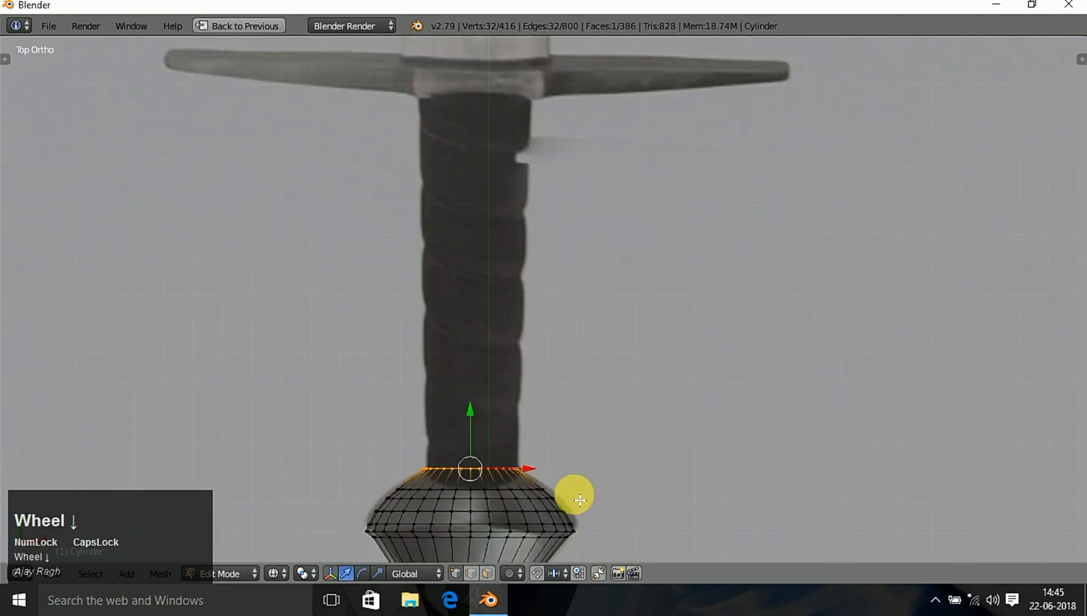
{"action": "scroll", "coordinate": [573, 496], "scroll_direction": "up", "scroll_amount": 6}
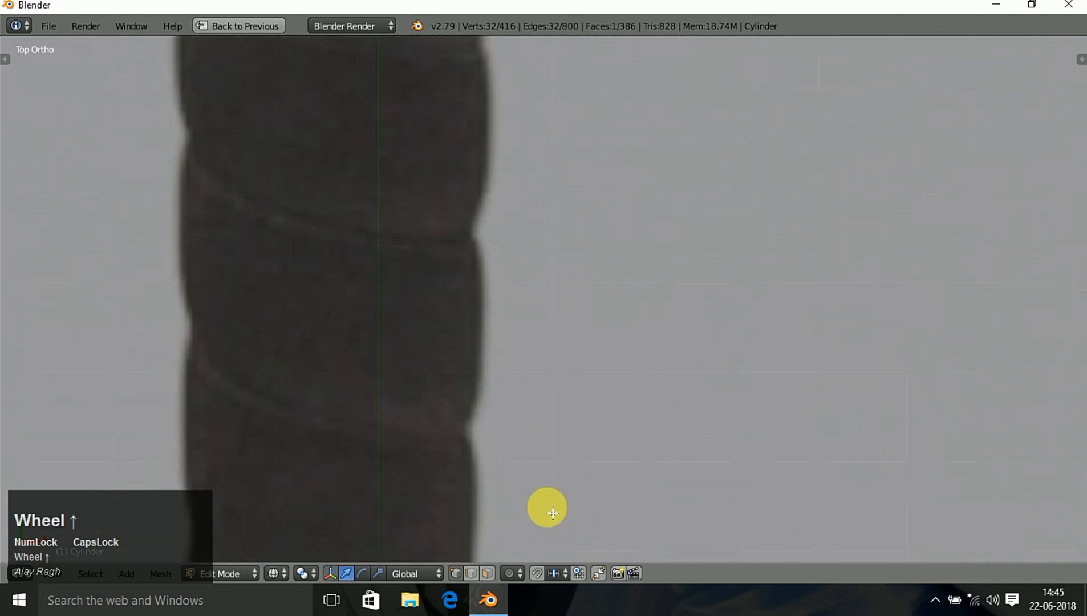
{"action": "middle_click_drag", "start_coordinate": [548, 510], "coordinate": [667, 177], "text": "shift"}
{"action": "scroll", "coordinate": [650, 221], "scroll_direction": "down", "scroll_amount": 4}
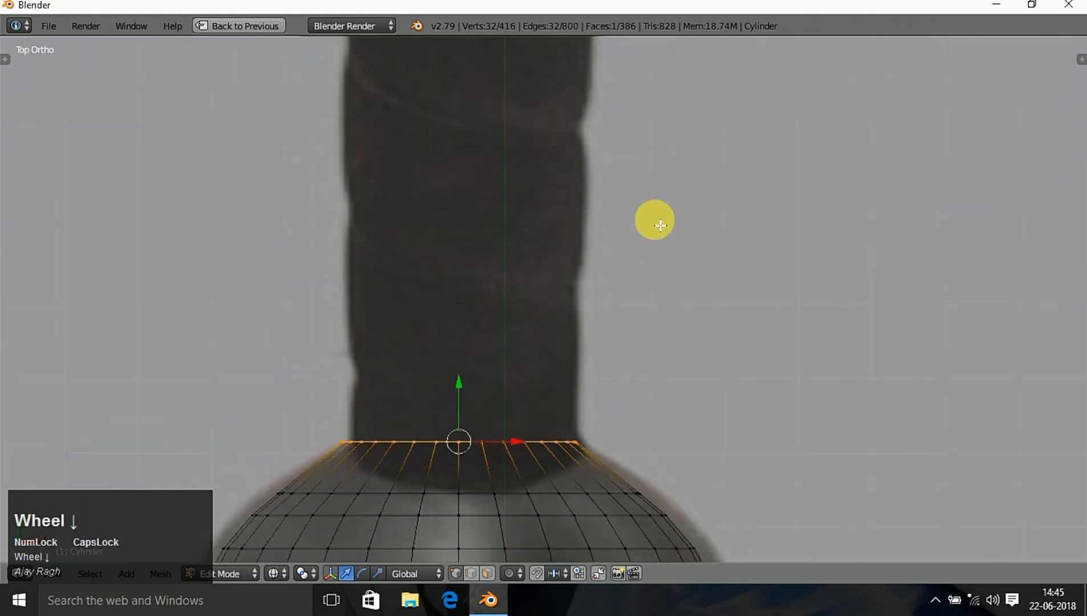
{"action": "middle_click_drag", "start_coordinate": [659, 249], "coordinate": [626, 450], "text": "shift"}
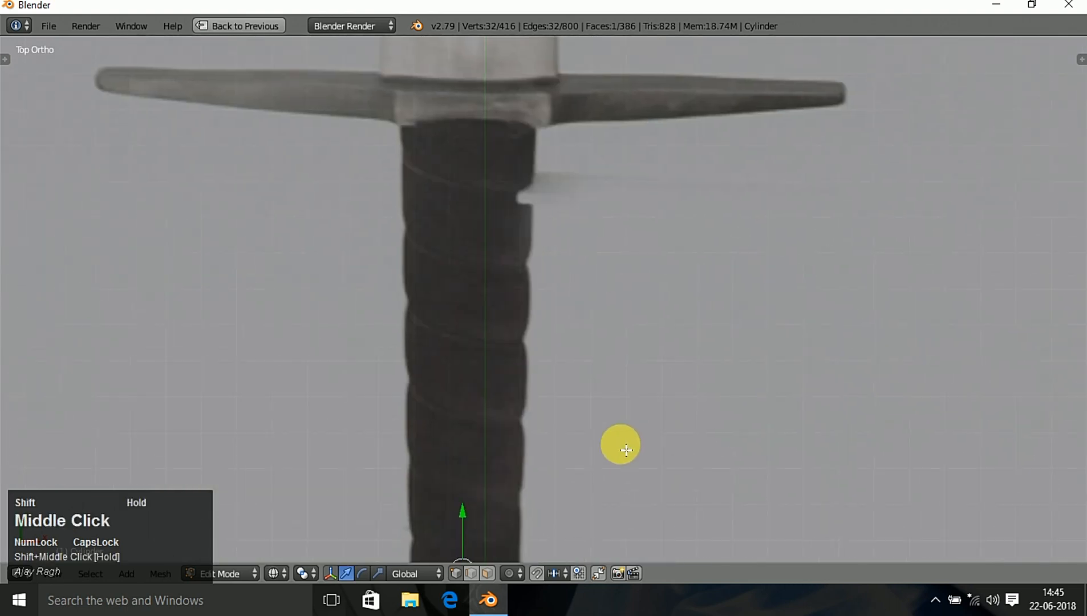
{"action": "key", "text": "e"}
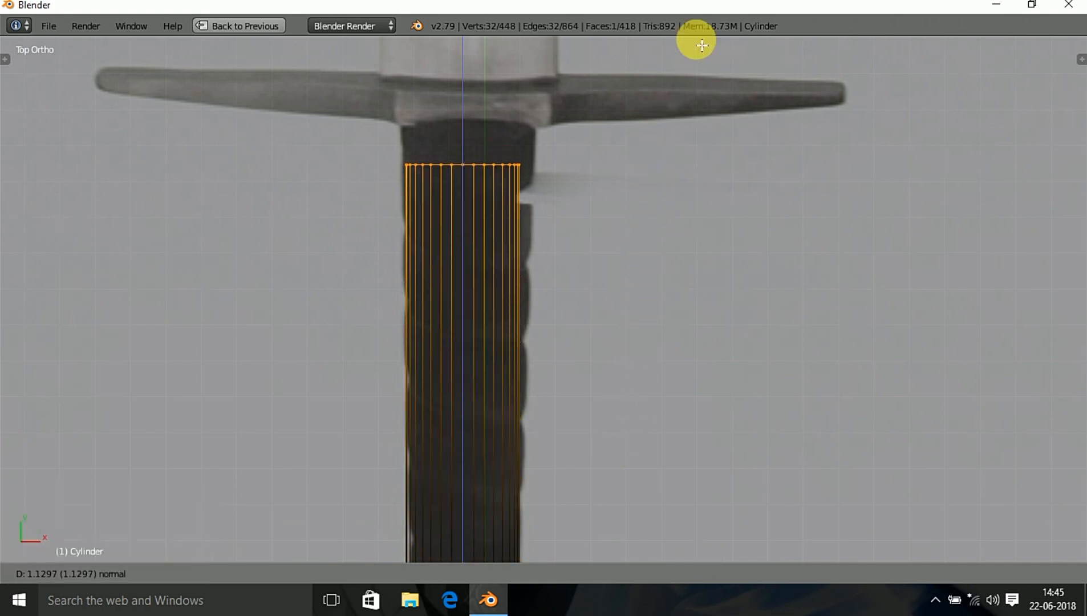
{"action": "right_click", "coordinate": [651, 108]}
{"action": "scroll", "coordinate": [588, 332], "scroll_direction": "down", "scroll_amount": 4}
{"action": "scroll", "coordinate": [571, 379], "scroll_direction": "up", "scroll_amount": 2}
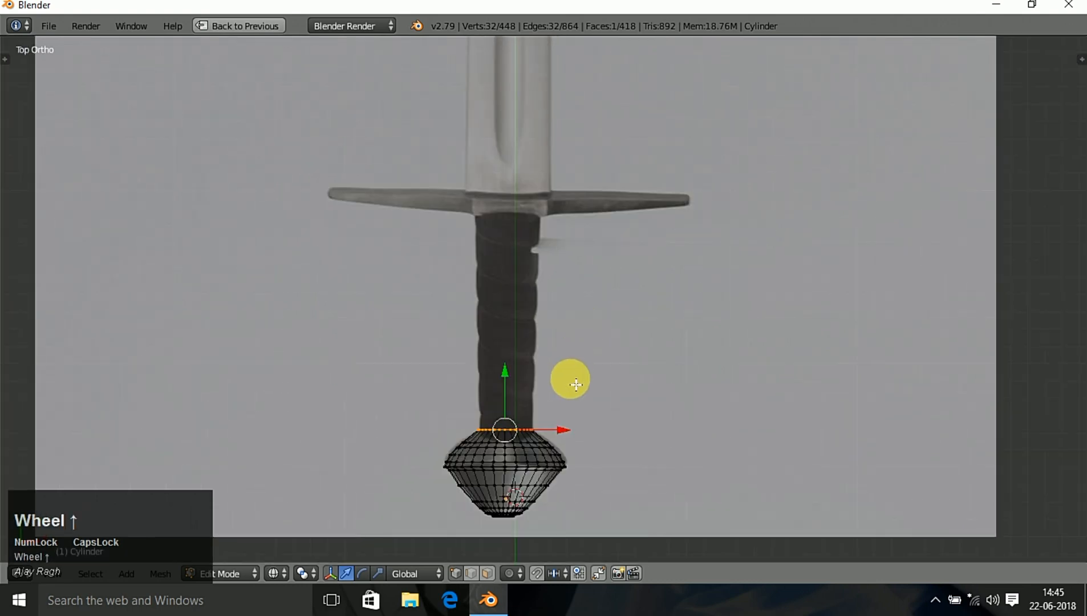
{"action": "middle_click_drag", "start_coordinate": [579, 368], "coordinate": [592, 306], "text": "shift"}
{"action": "key", "text": "ctrl+z"}
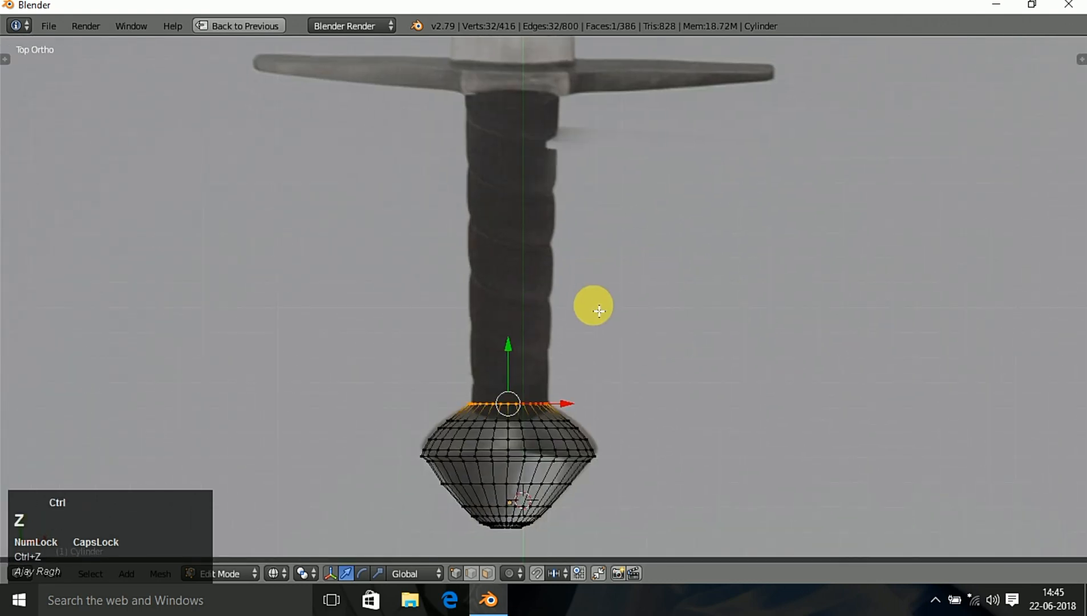
- Extrude the top ring along the whole grip to the crossguard and adjust the end ring's size and position to fit the grip there
{"action": "key", "text": "e"}
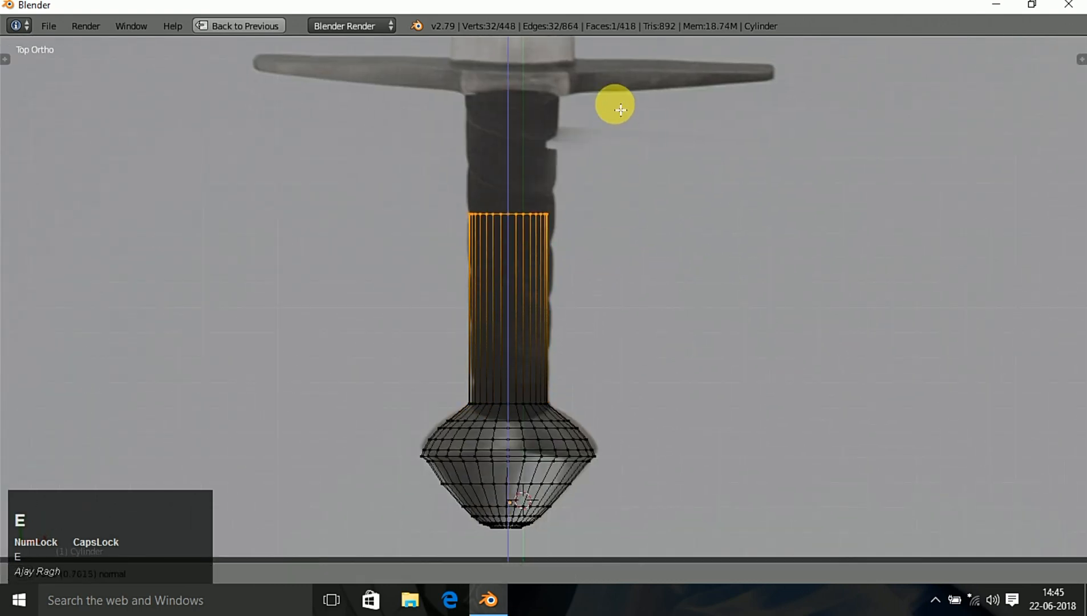
{"action": "left_click", "coordinate": [606, 512]}
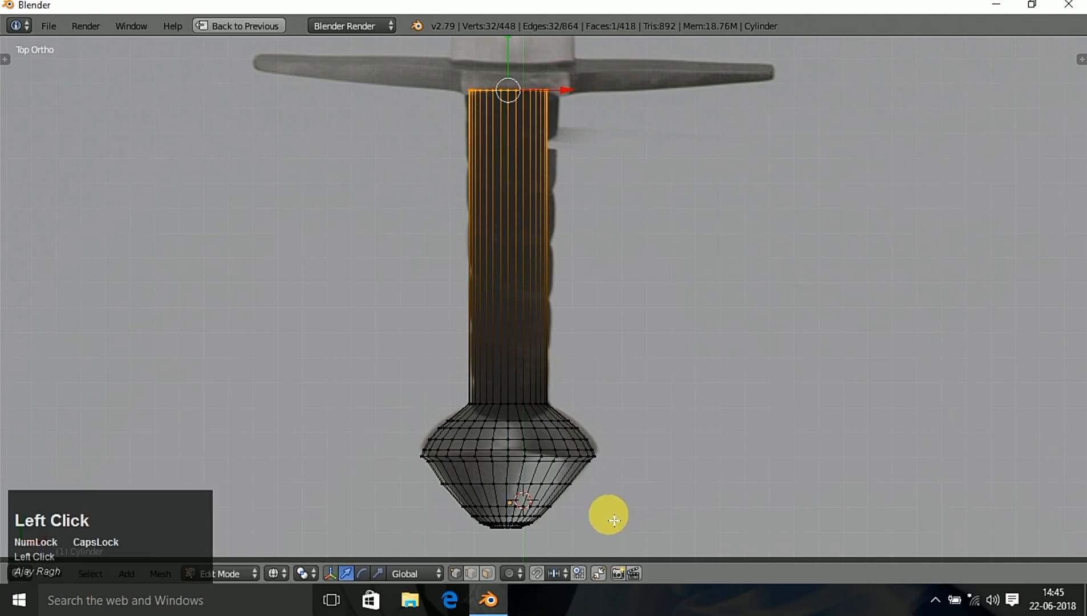
{"action": "scroll", "coordinate": [582, 367], "scroll_direction": "up", "scroll_amount": 3}
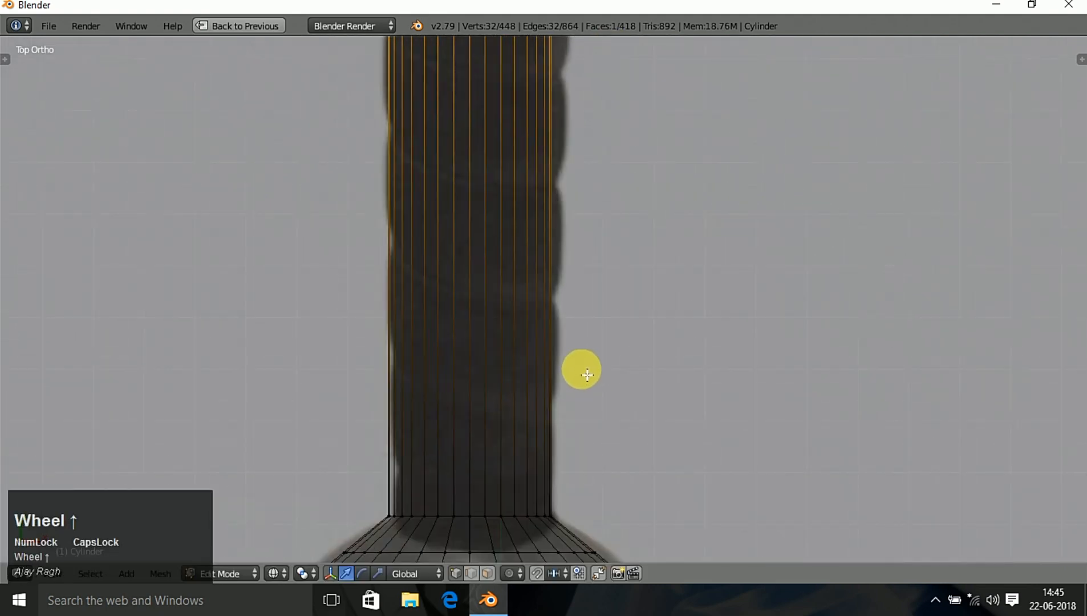
{"action": "middle_click_drag", "start_coordinate": [587, 375], "coordinate": [584, 453]}
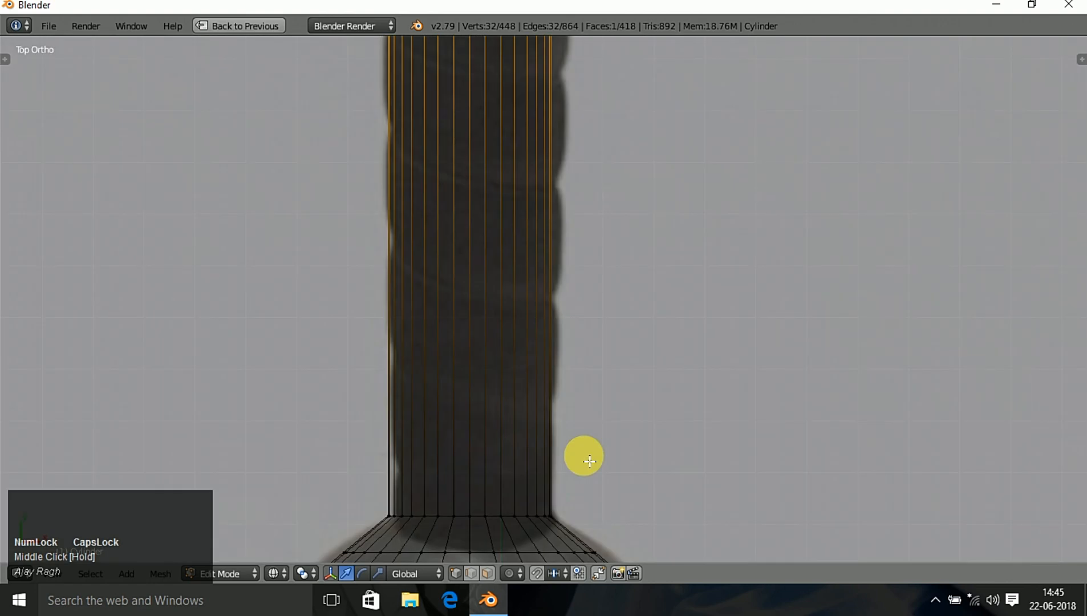
{"action": "middle_click_drag", "start_coordinate": [621, 384], "coordinate": [583, 266], "text": "shift"}
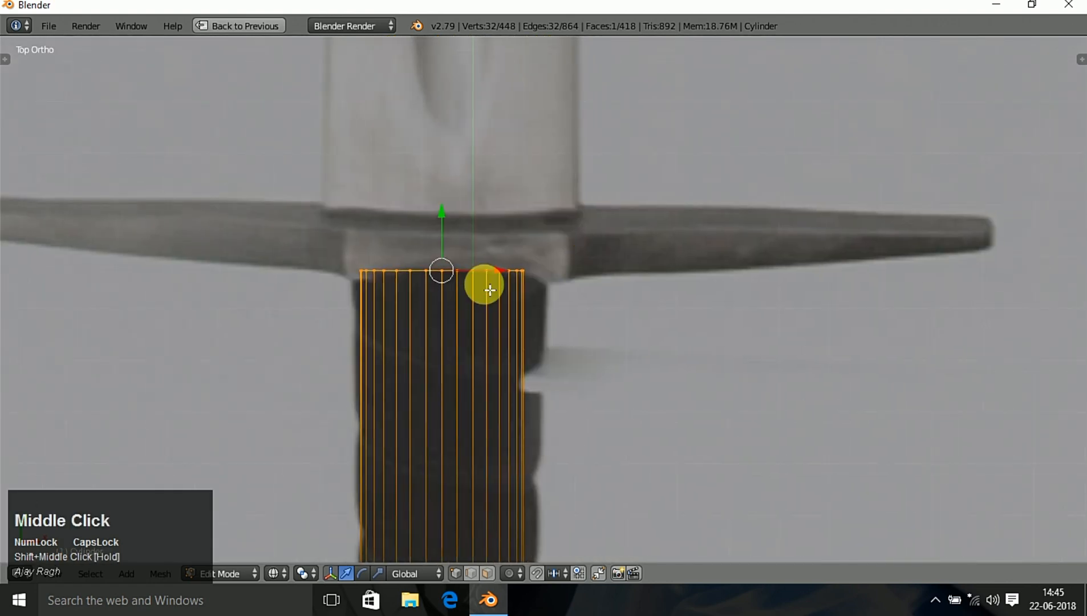
{"action": "left_click_drag", "start_coordinate": [487, 283], "coordinate": [497, 281]}
{"action": "key", "text": "s"}
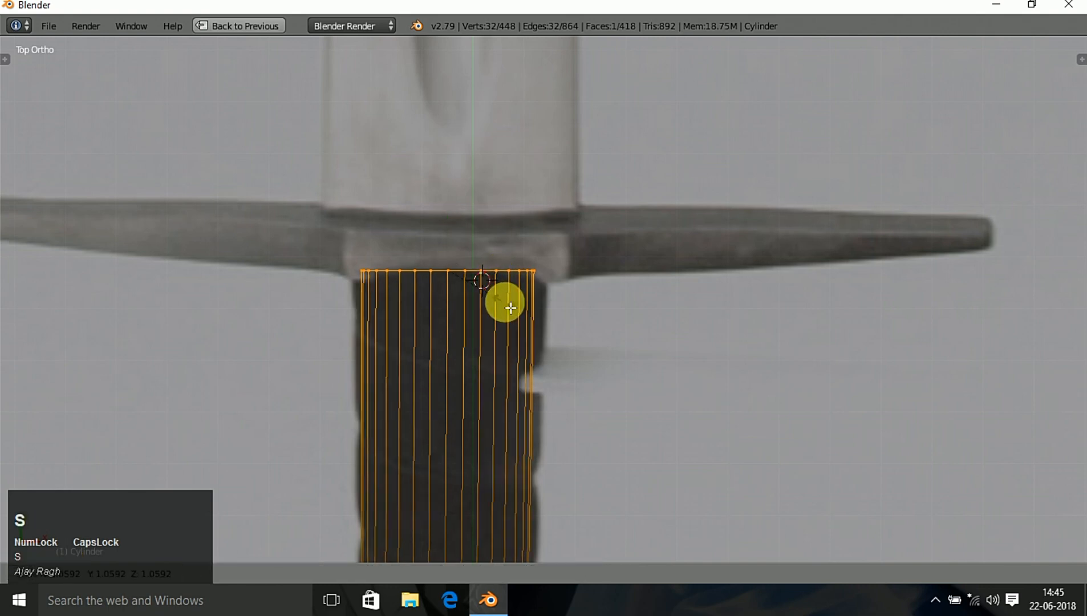
{"action": "left_click", "coordinate": [511, 308]}
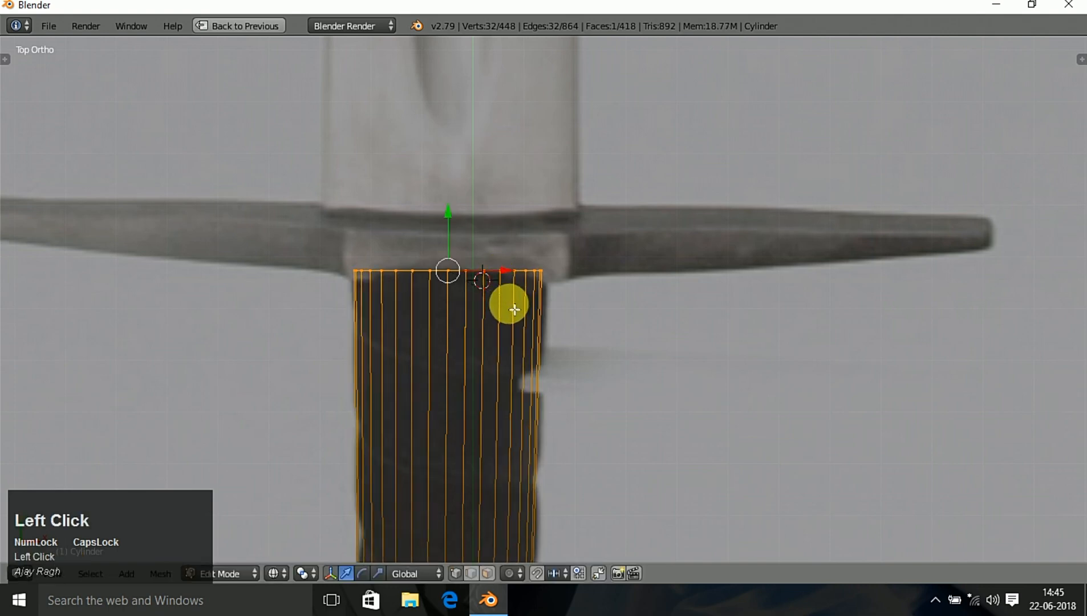
{"action": "left_click_drag", "start_coordinate": [447, 245], "coordinate": [454, 259]}
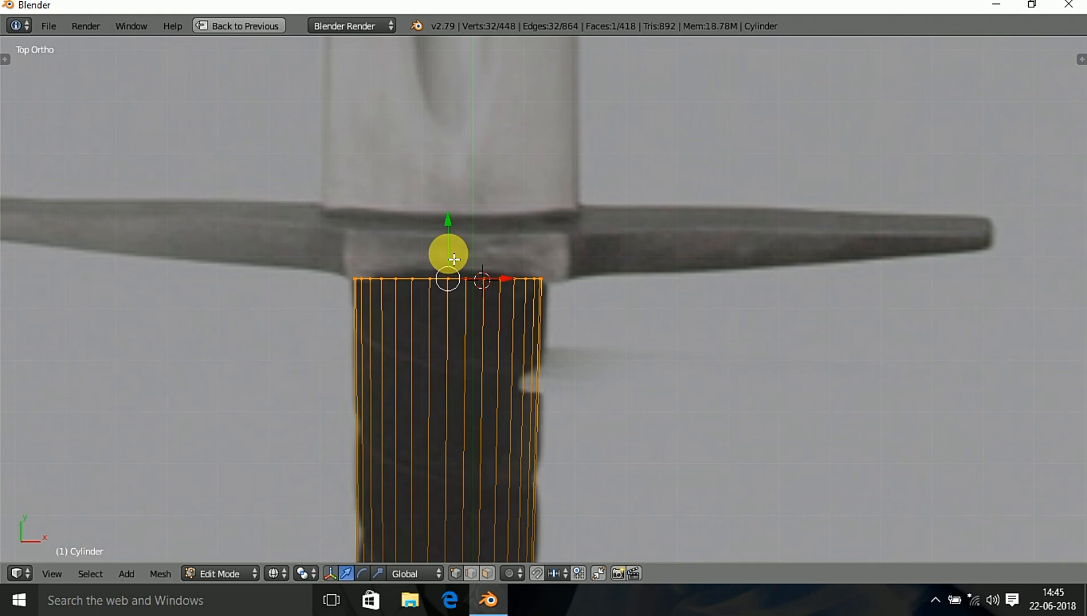
- Switch the viewport to solid shading, check the handle's shape from another angle and return to the top view
{"action": "key", "text": "z"}
{"action": "scroll", "coordinate": [497, 308], "scroll_direction": "down", "scroll_amount": 4}
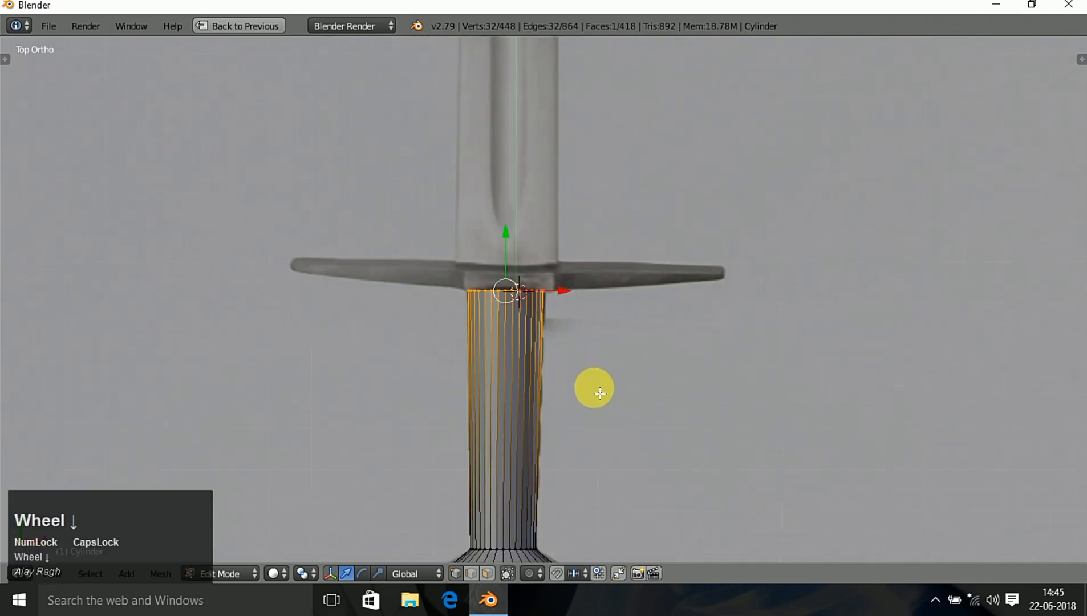
{"action": "middle_click_drag", "start_coordinate": [646, 419], "coordinate": [699, 425]}
{"action": "scroll", "coordinate": [575, 358], "scroll_direction": "up", "scroll_amount": 2}
{"action": "key", "text": "KP_7"}
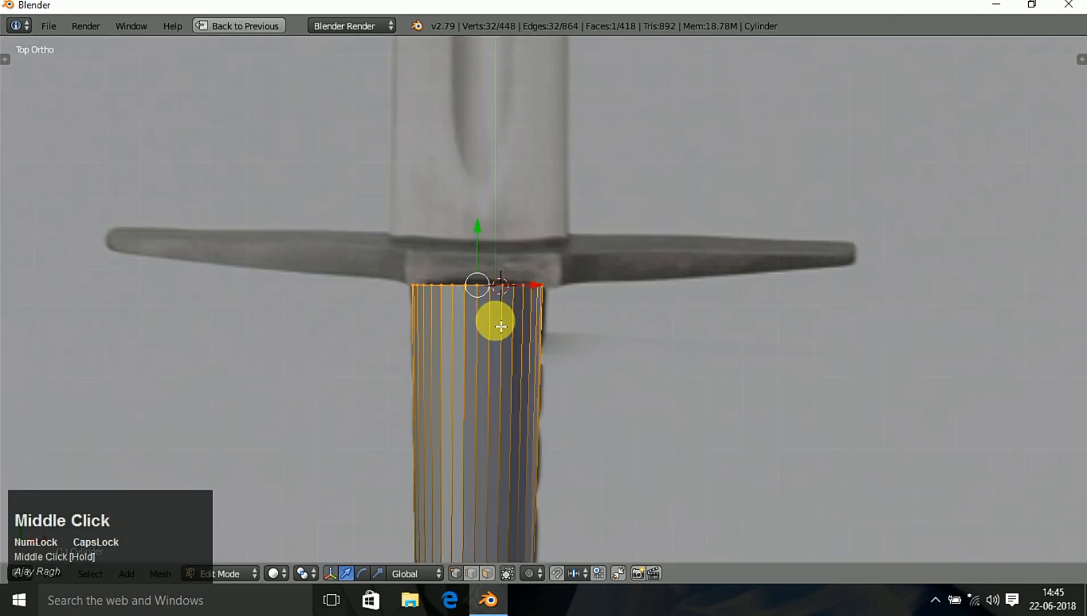
- Restore the full editor layout from the maximized viewport and enlarge the Outliner to show all scene objects
{"action": "key", "text": "ctrl+Up"}
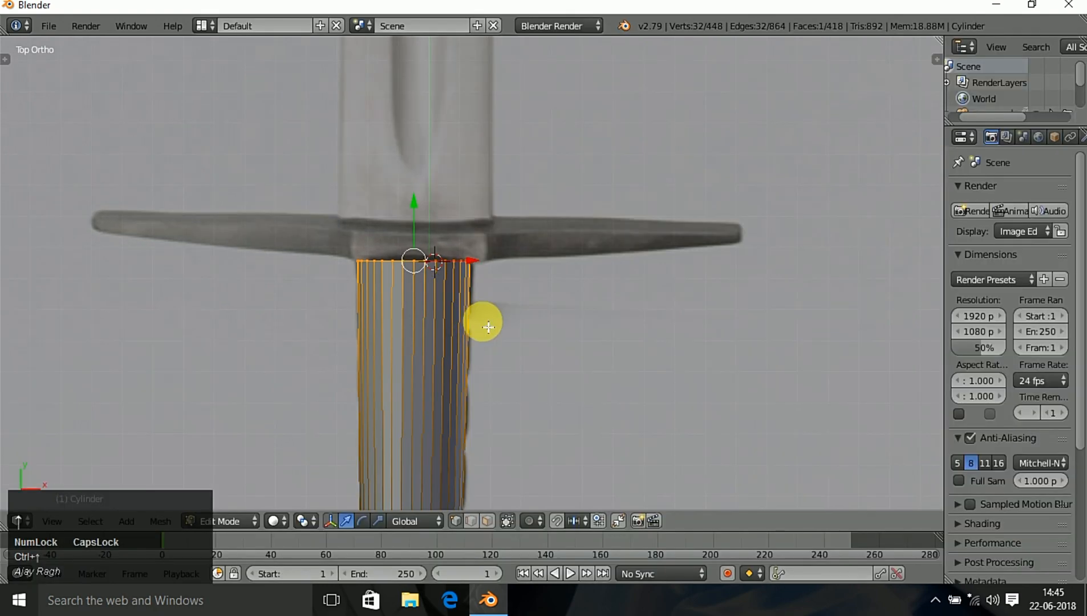
{"action": "left_click_drag", "start_coordinate": [952, 180], "coordinate": [794, 182]}
{"action": "scroll", "coordinate": [1053, 99], "scroll_direction": "up", "scroll_amount": 2}
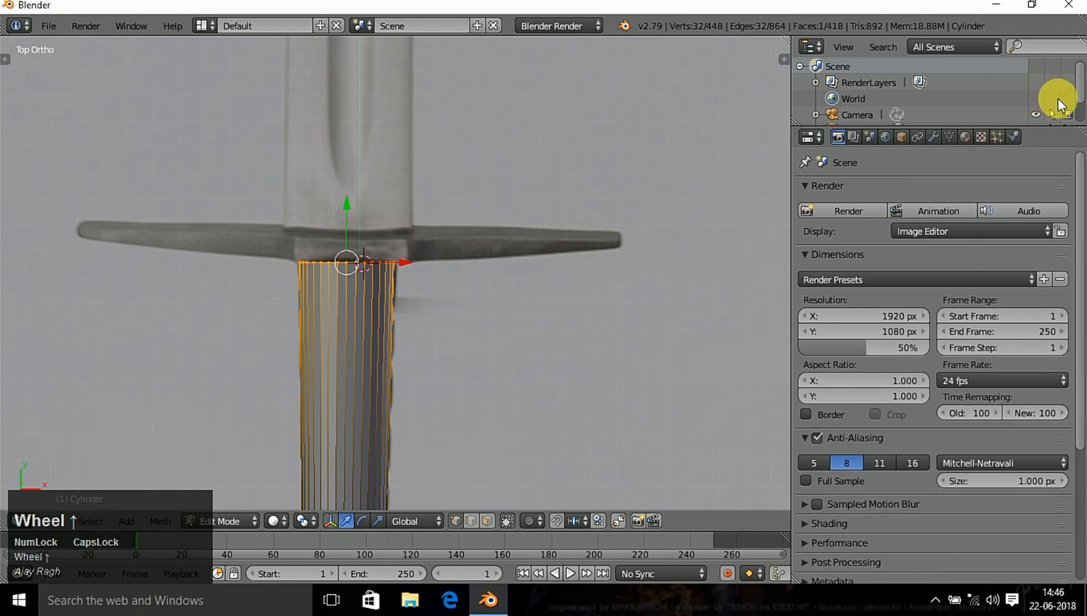
{"action": "left_click_drag", "start_coordinate": [1054, 134], "coordinate": [1038, 249]}
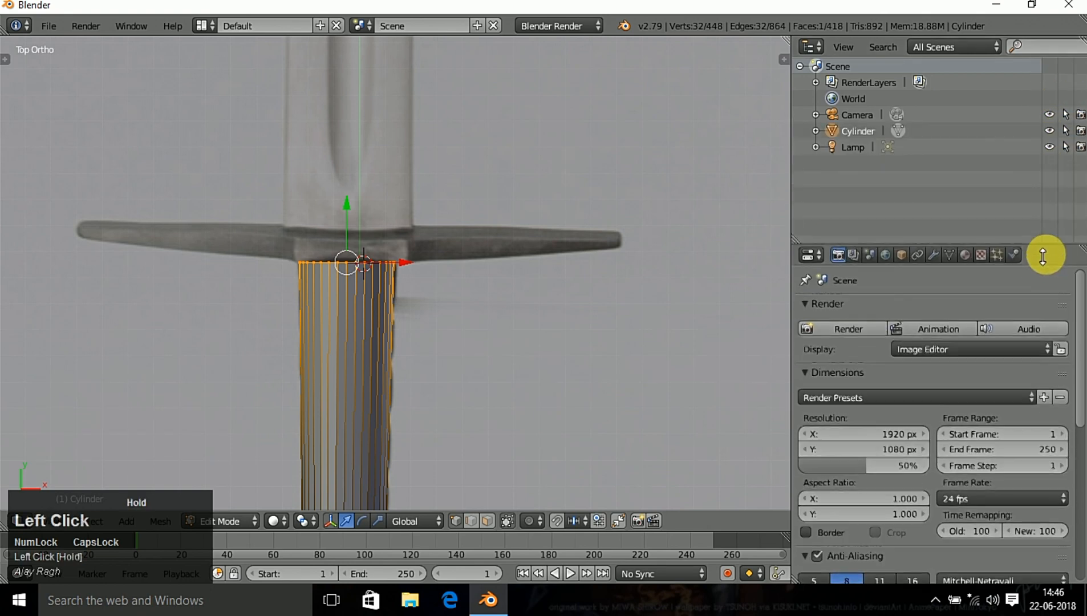
- Rename the cylinder object as HANDLE
{"action": "double_click", "coordinate": [861, 130]}
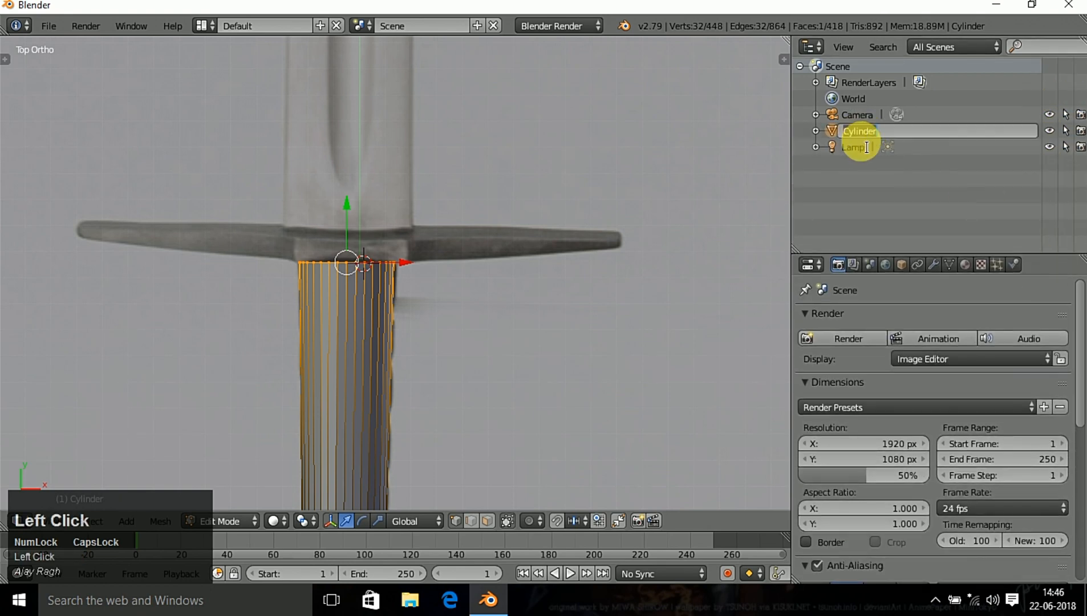
{"action": "type", "text": "HANDLE"}
{"action": "key", "text": "Return"}
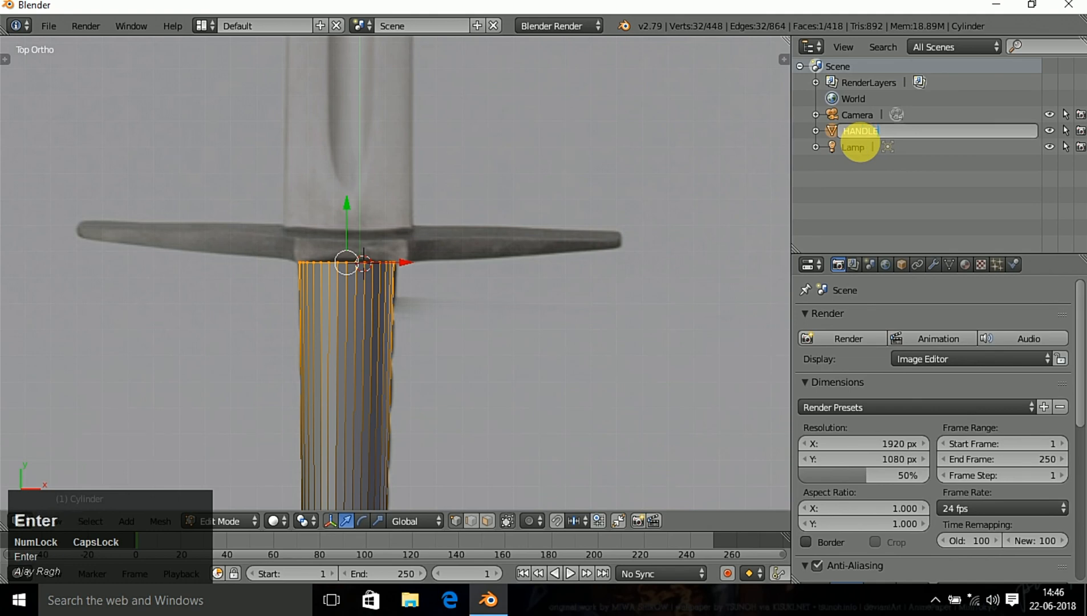
- Leave Edit Mode and hide the HANDLE object in the viewport to uncover the reference image's grip and crossguard
{"action": "scroll", "coordinate": [455, 312], "scroll_direction": "up", "scroll_amount": 2}
{"action": "middle_click_drag", "start_coordinate": [456, 312], "coordinate": [587, 360]}
{"action": "key", "text": "KP_7"}
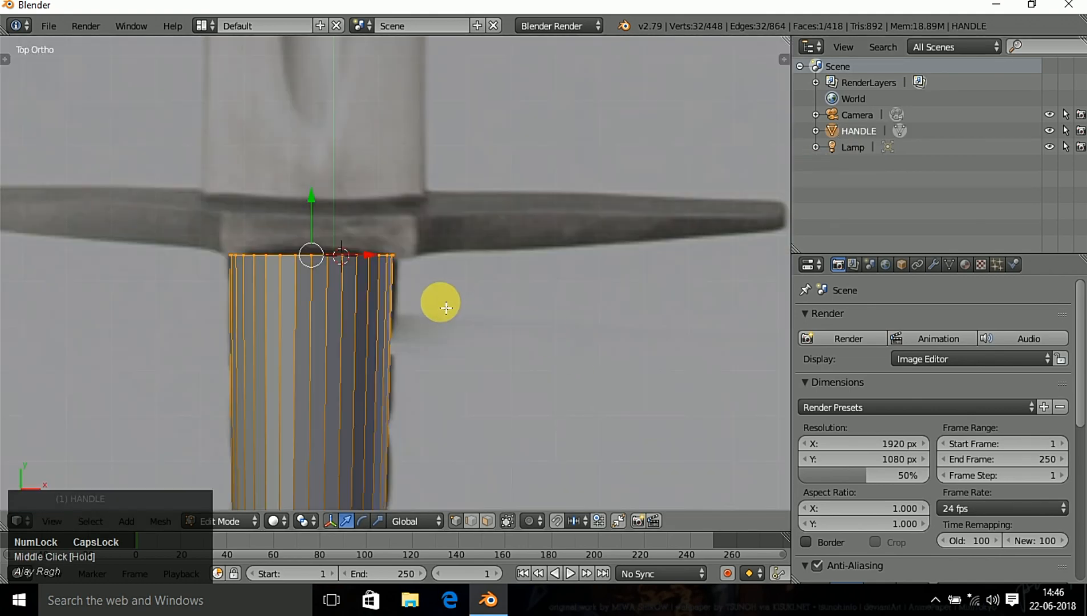
{"action": "left_click", "coordinate": [1051, 131]}
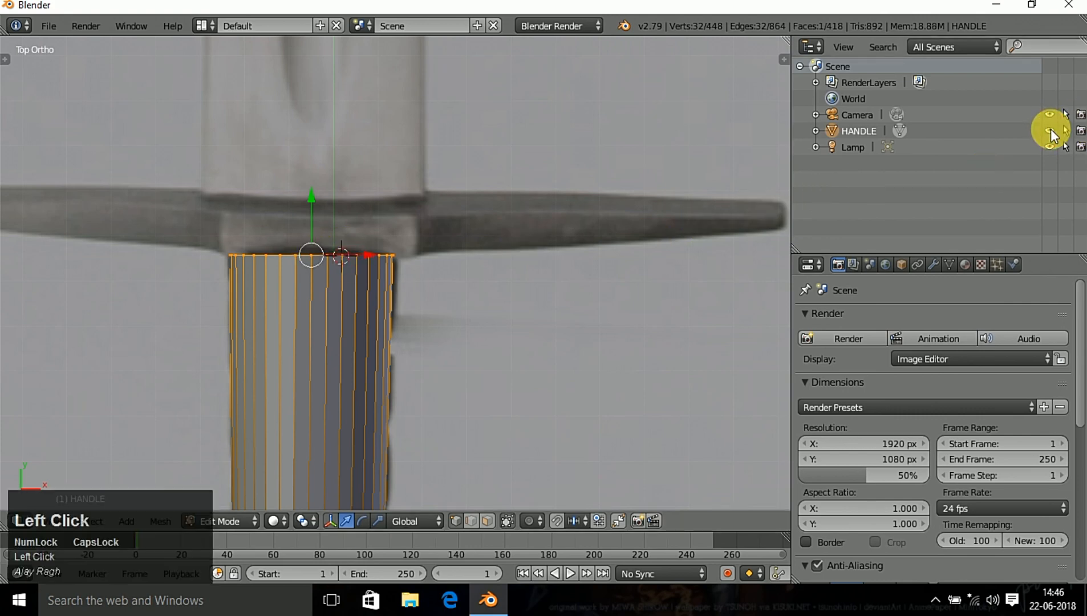
{"action": "key", "text": "Tab"}
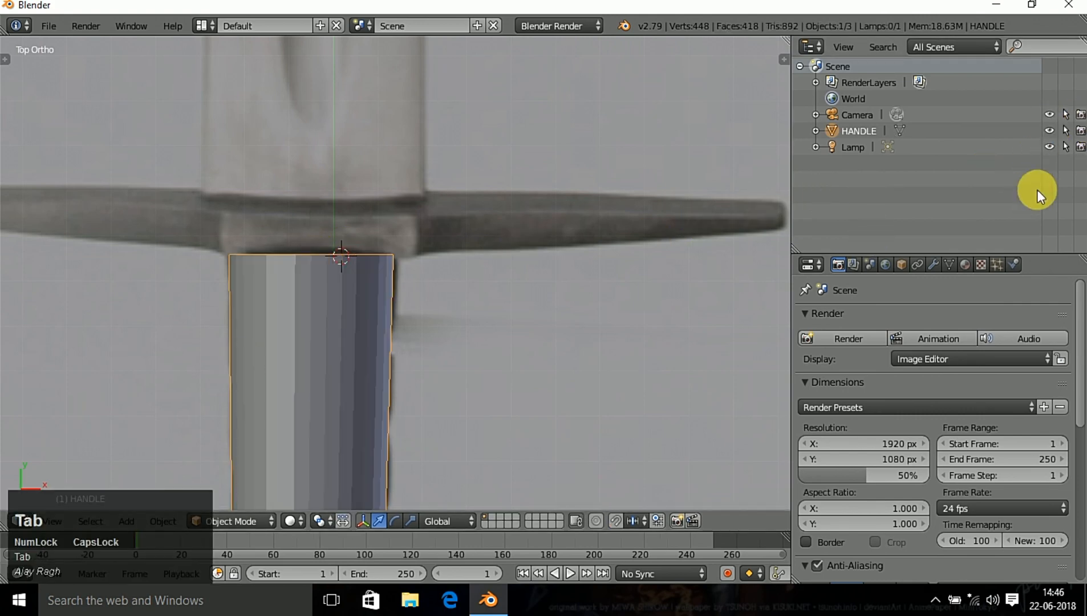
{"action": "left_click", "coordinate": [1050, 131]}
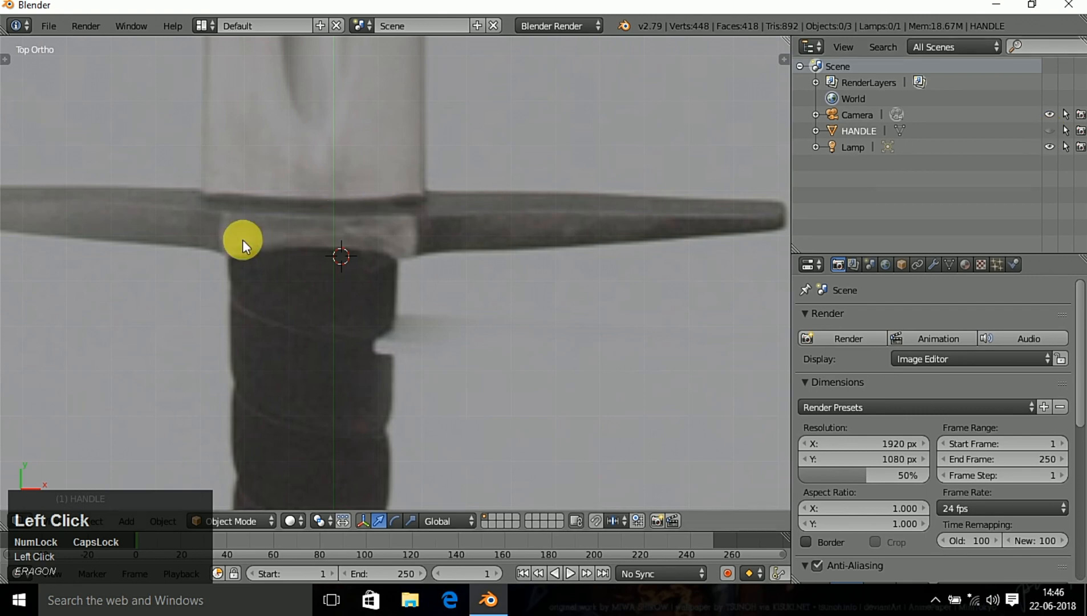
- Place the 3D cursor at the centre of the reference crossguard, add a cube there and shrink it to a small square
{"action": "left_click", "coordinate": [314, 219]}
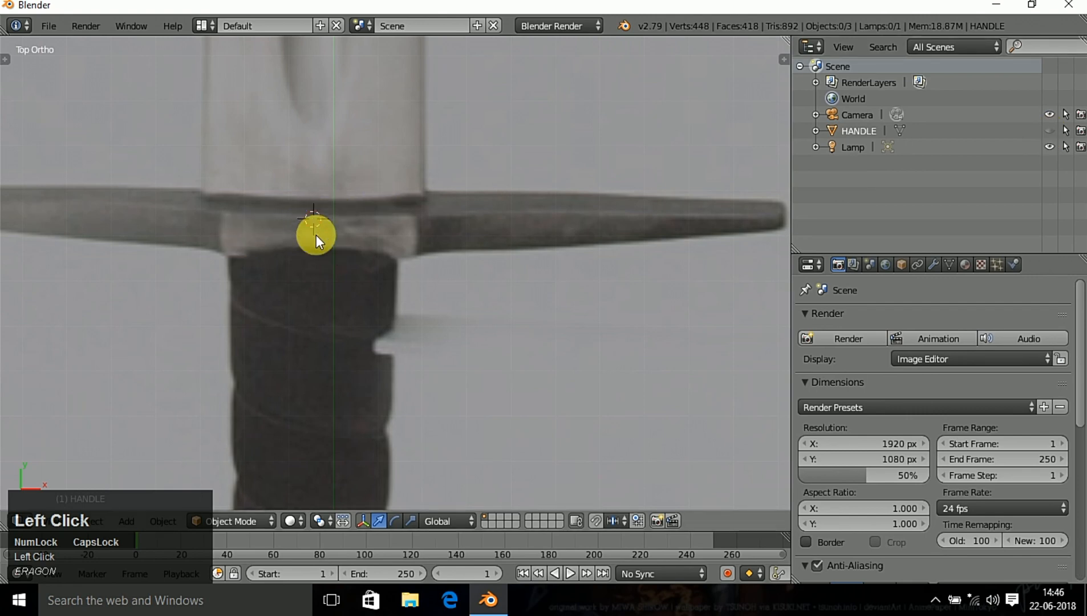
{"action": "key", "text": "shift+a"}
{"action": "mouse_move", "coordinate": [316, 235]}
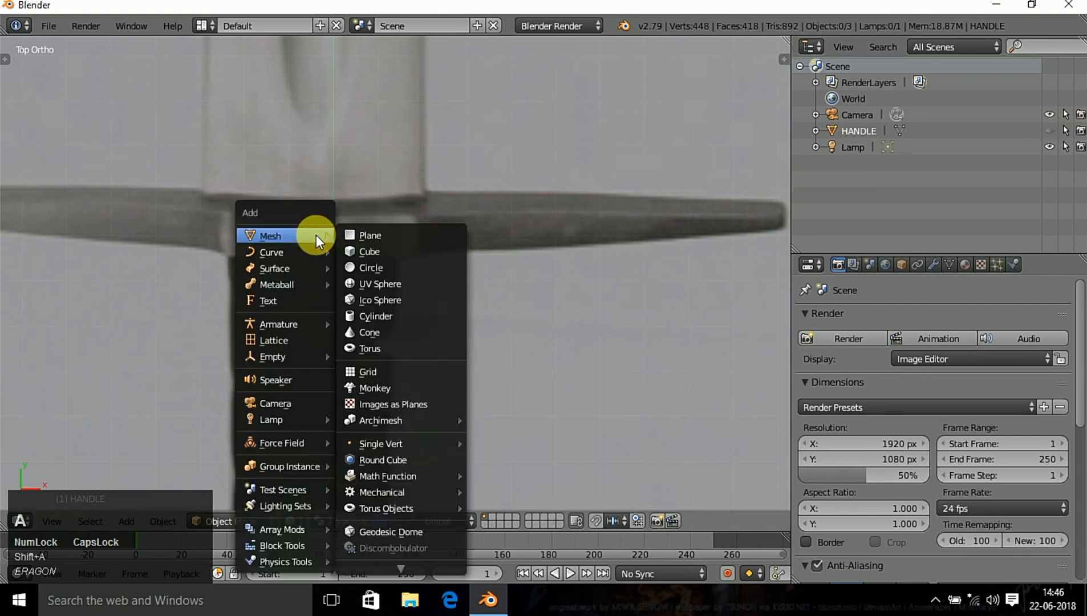
{"action": "left_click", "coordinate": [361, 251]}
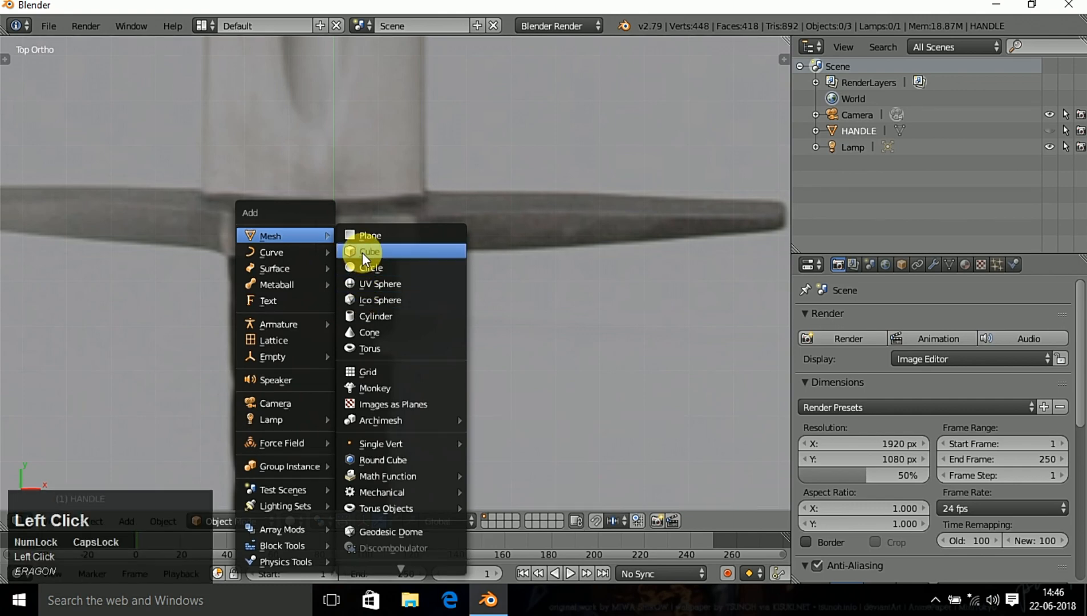
{"action": "key", "text": "s"}
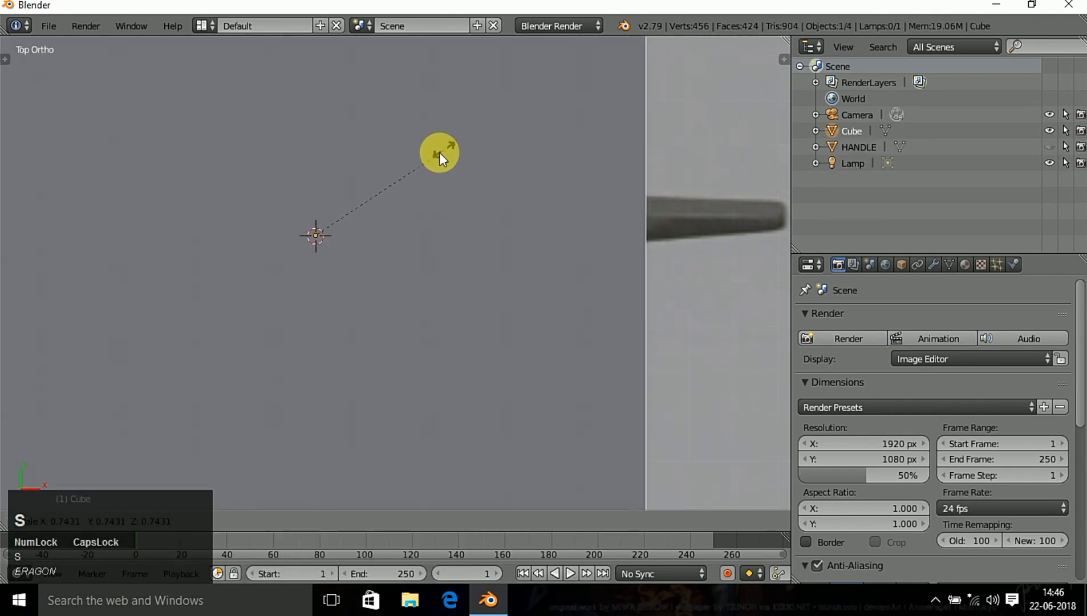
{"action": "left_click", "coordinate": [335, 225]}
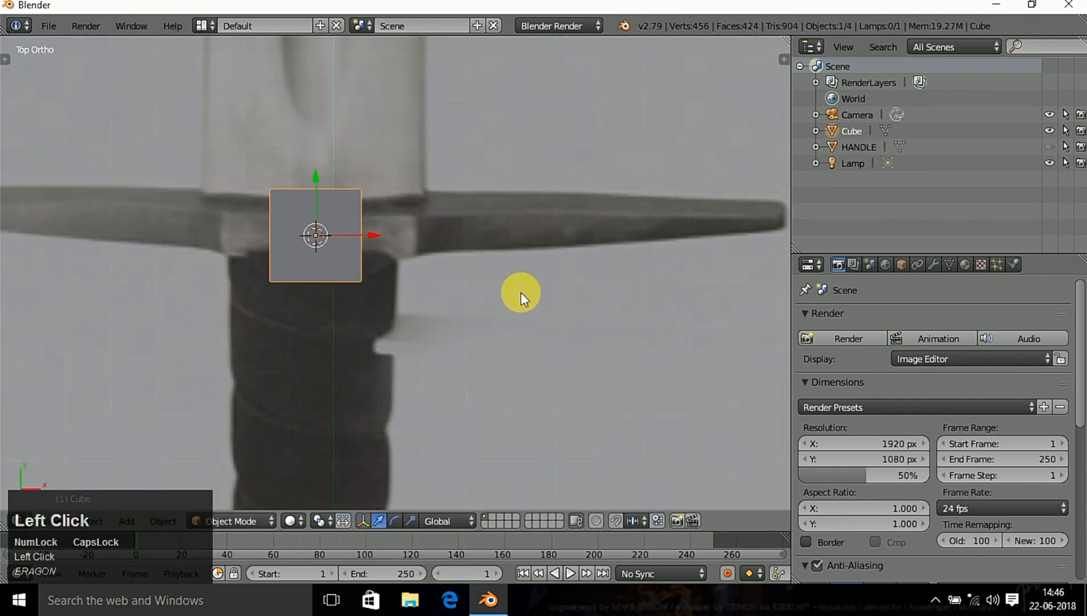
- Scale the cube up by a factor of 3, and shrink it by a factor of about 0.12
{"action": "middle_click_drag", "start_coordinate": [647, 321], "coordinate": [491, 183]}
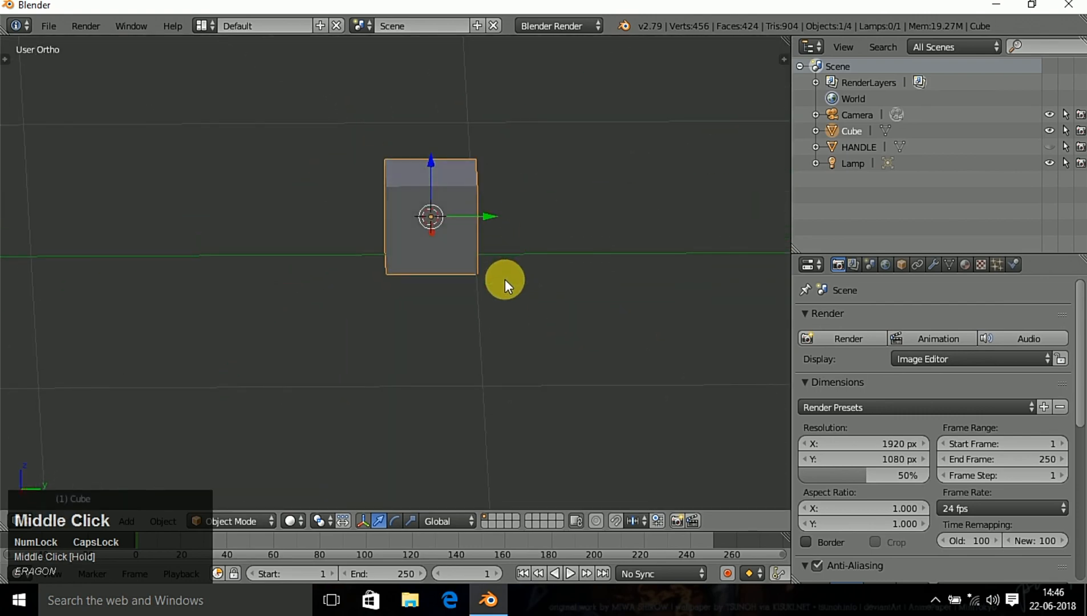
{"action": "type", "text": "s"}
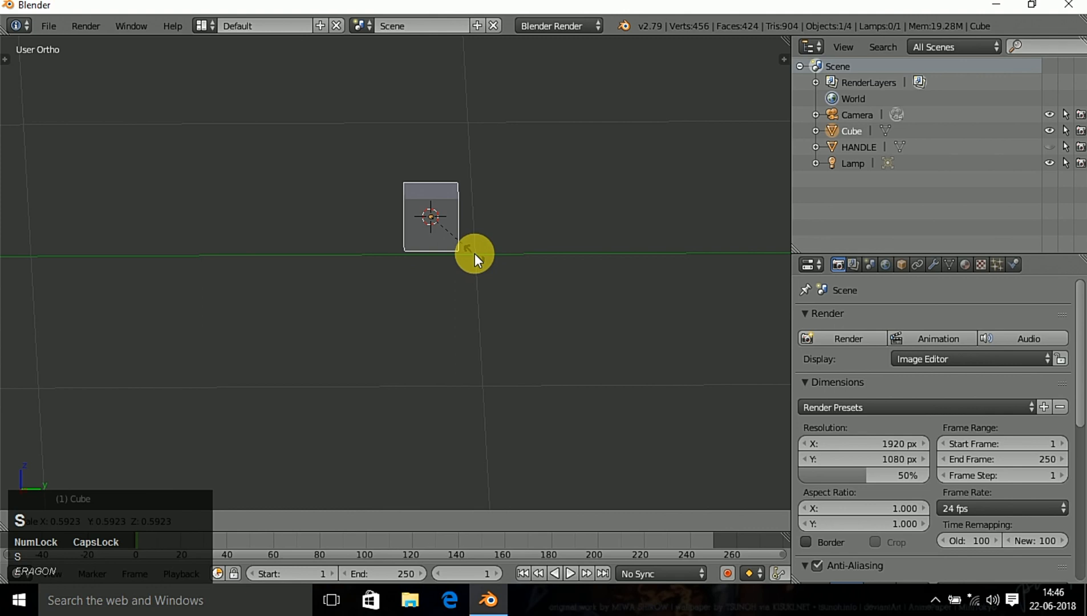
{"action": "type", "text": "3"}
{"action": "left_click", "coordinate": [462, 244]}
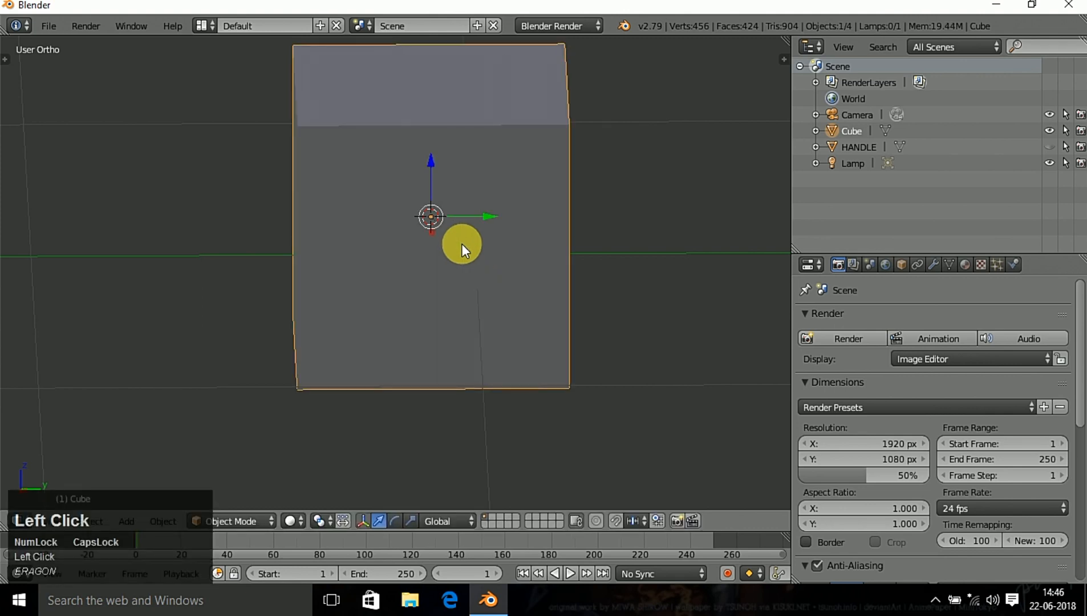
{"action": "key", "text": "s"}
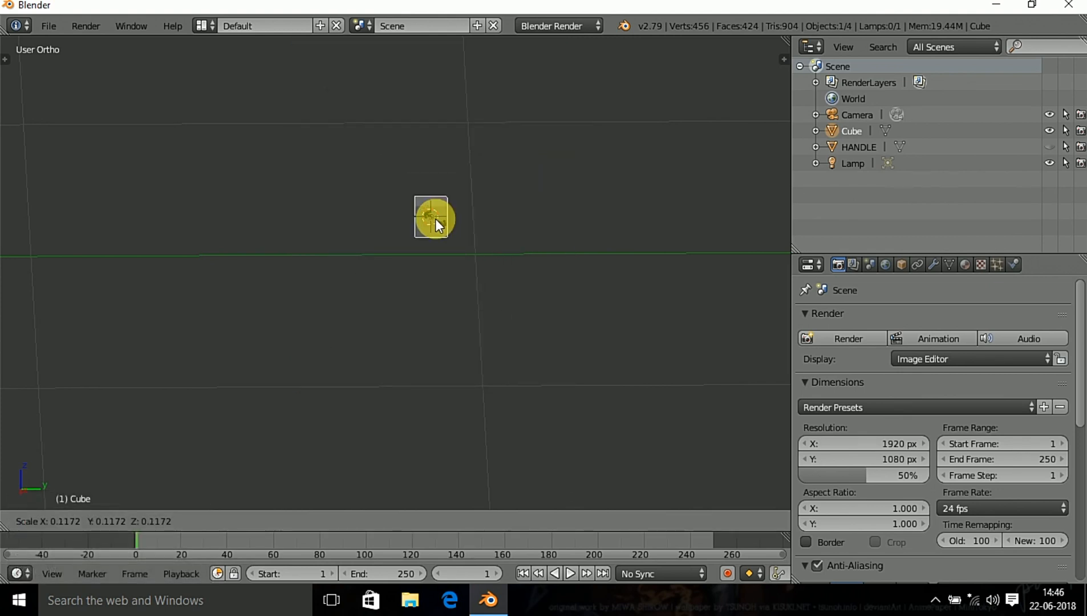
{"action": "left_click", "coordinate": [435, 218]}
- Stretch the cube along X by about 6.15 over the reference to span the crossguard's central block
{"action": "key", "text": "KP_7"}
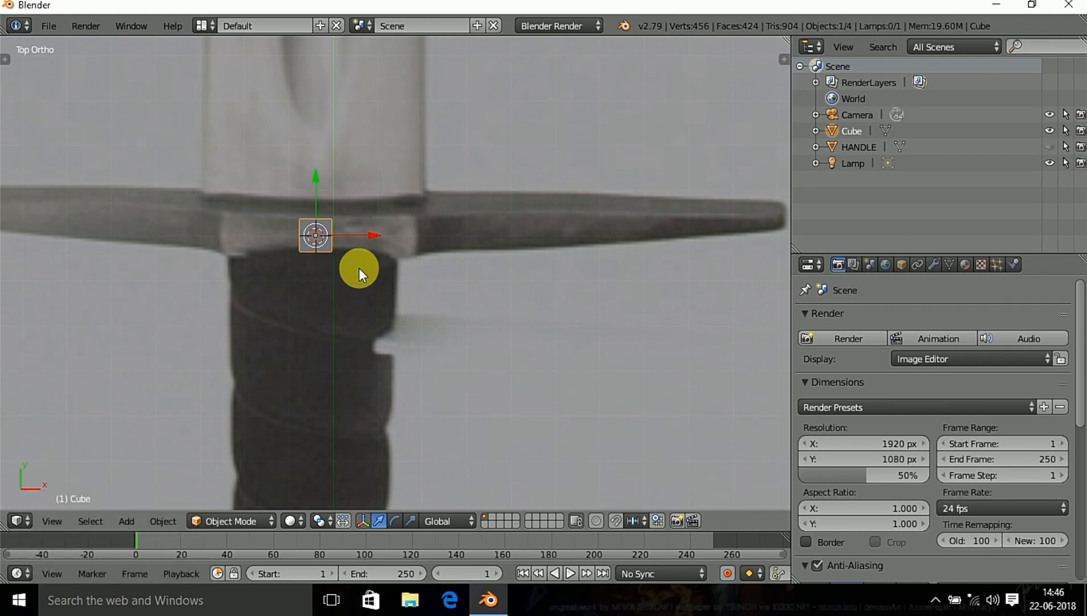
{"action": "key", "text": "s"}
{"action": "key", "text": "x"}
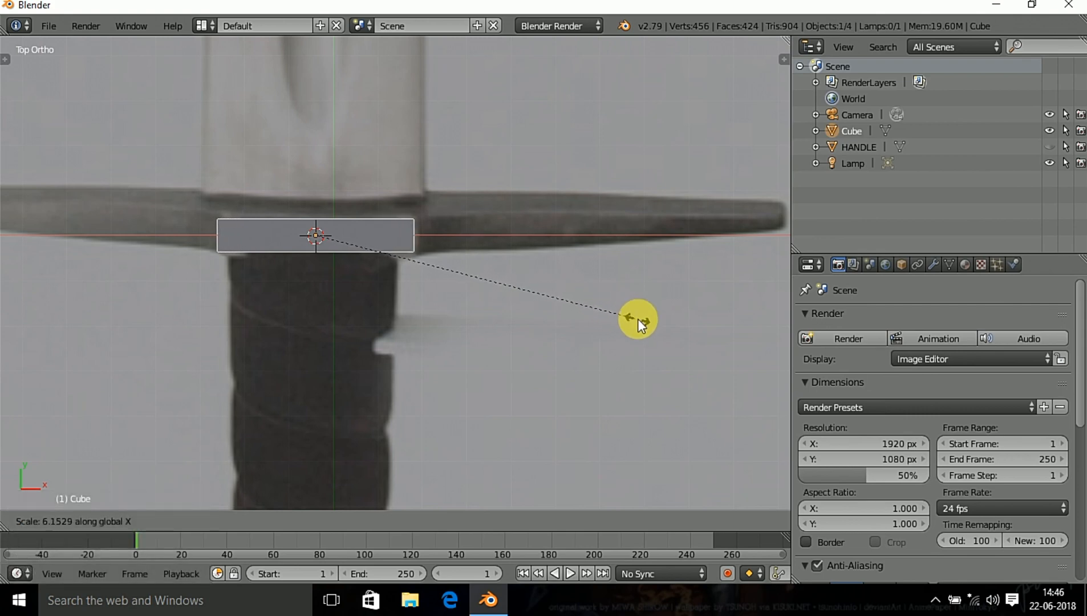
{"action": "left_click", "coordinate": [638, 318]}
- Narrow the crossguard block along Y to about half its depth
{"action": "key", "text": "KP_3"}
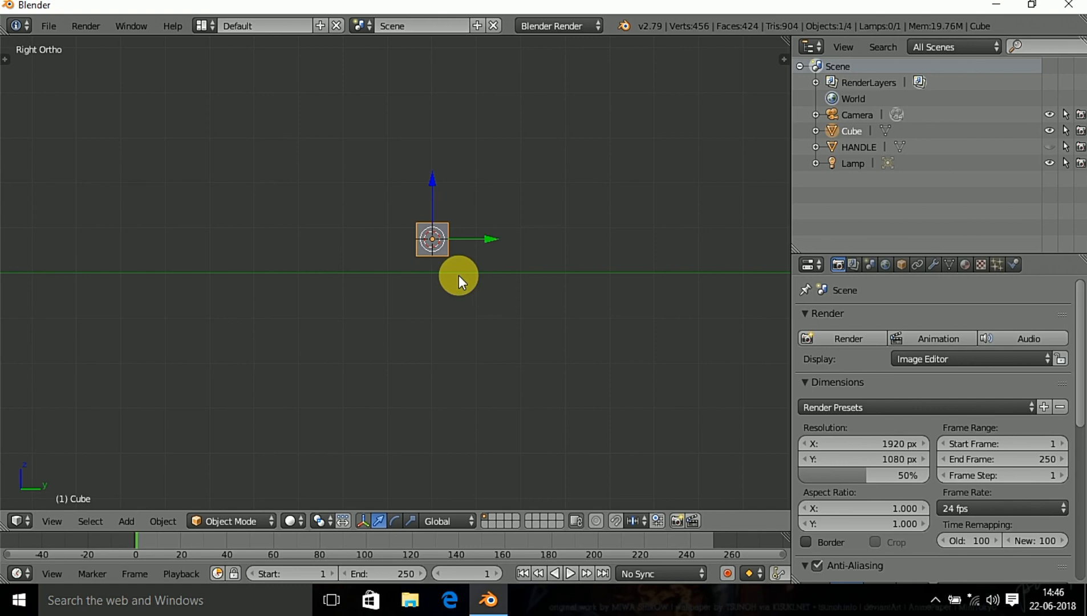
{"action": "key", "text": "s"}
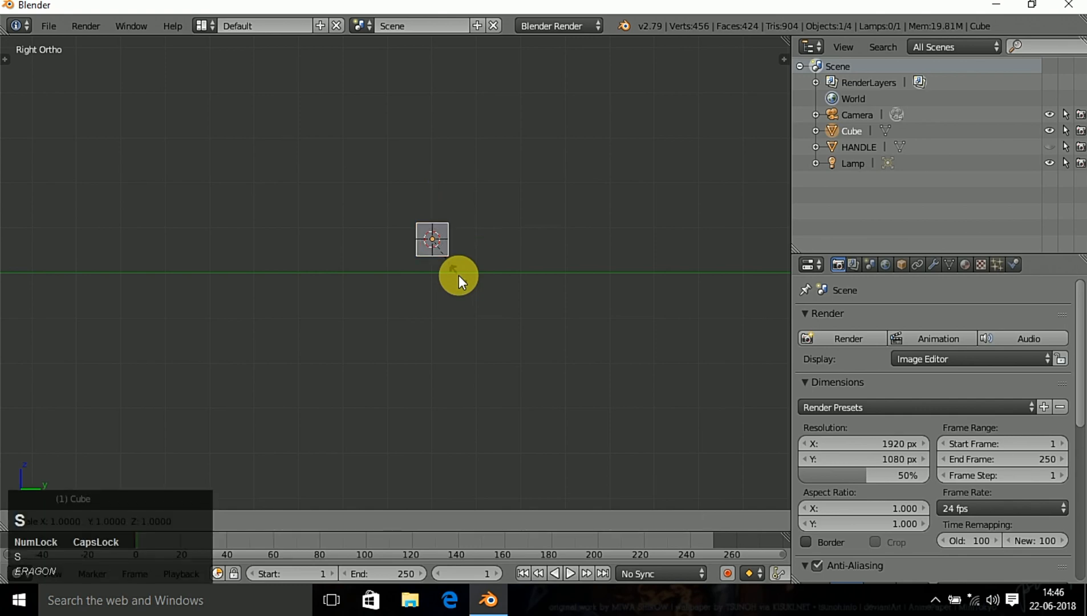
{"action": "right_click", "coordinate": [459, 275]}
{"action": "middle_click_drag", "start_coordinate": [459, 275], "coordinate": [469, 302]}
{"action": "key", "text": "s"}
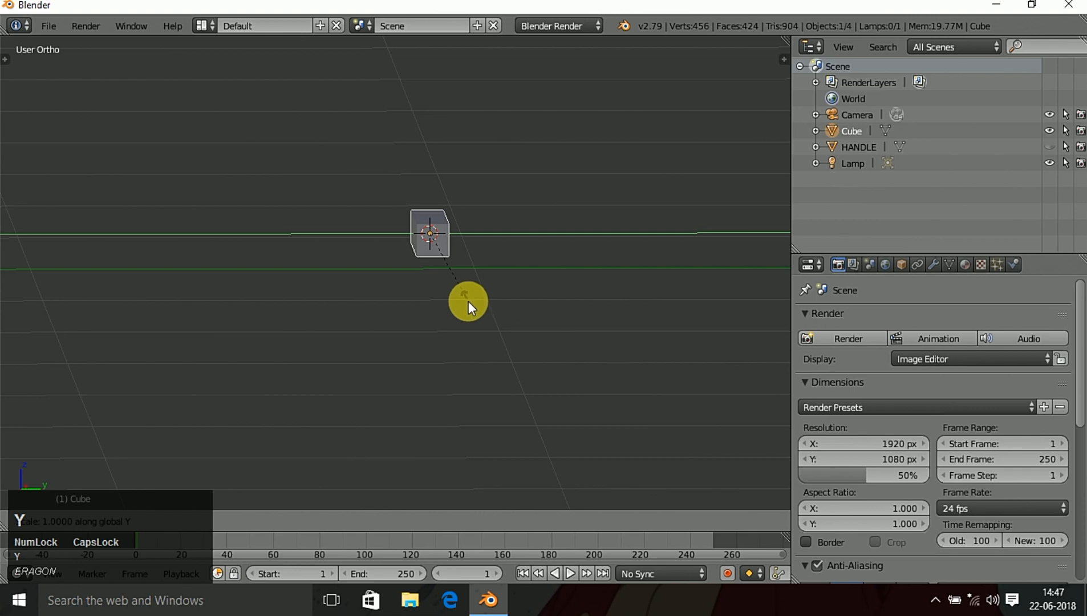
{"action": "left_click", "coordinate": [443, 265]}
- Enlarge the block along Y against the reference in top view and shift it slightly along Y towards the blade
{"action": "key", "text": "KP_7"}
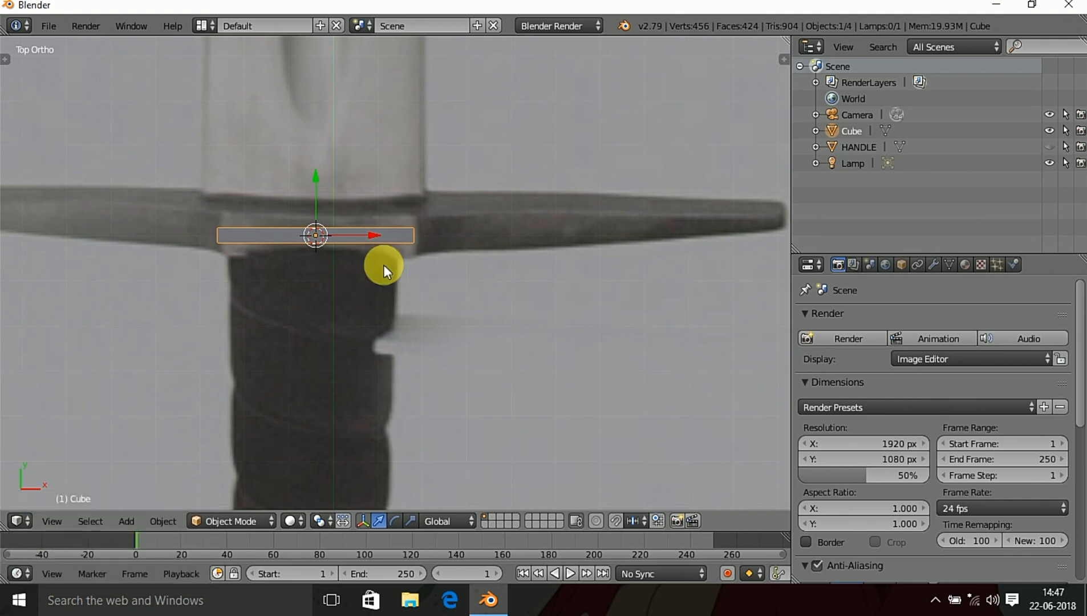
{"action": "scroll", "coordinate": [332, 286], "scroll_direction": "up", "scroll_amount": 2}
{"action": "middle_click_drag", "start_coordinate": [332, 291], "coordinate": [554, 298], "text": "shift"}
{"action": "scroll", "coordinate": [556, 285], "scroll_direction": "up", "scroll_amount": 3}
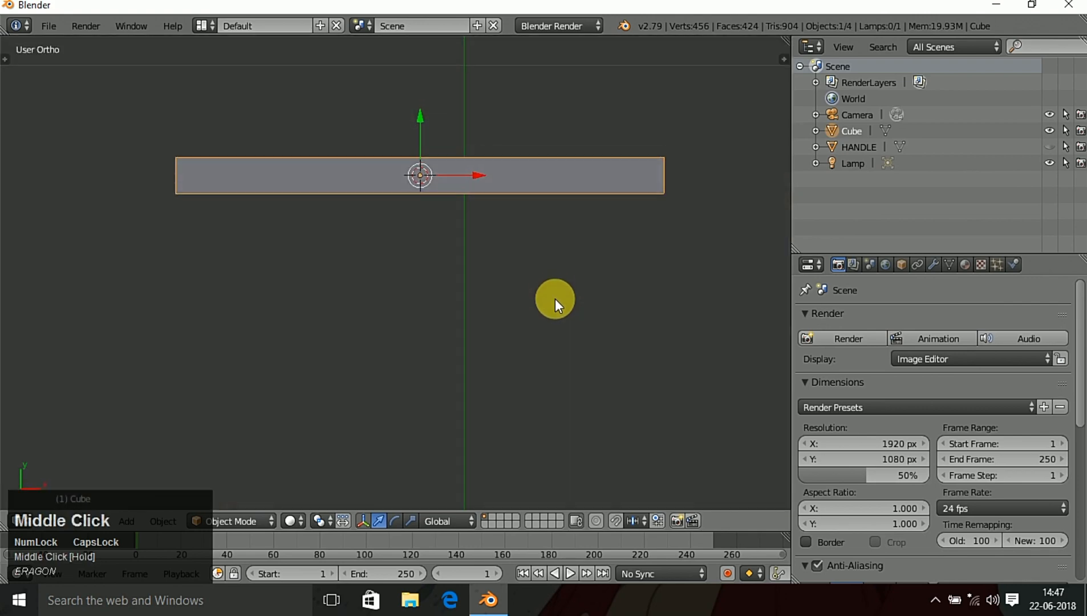
{"action": "key", "text": "KP_7"}
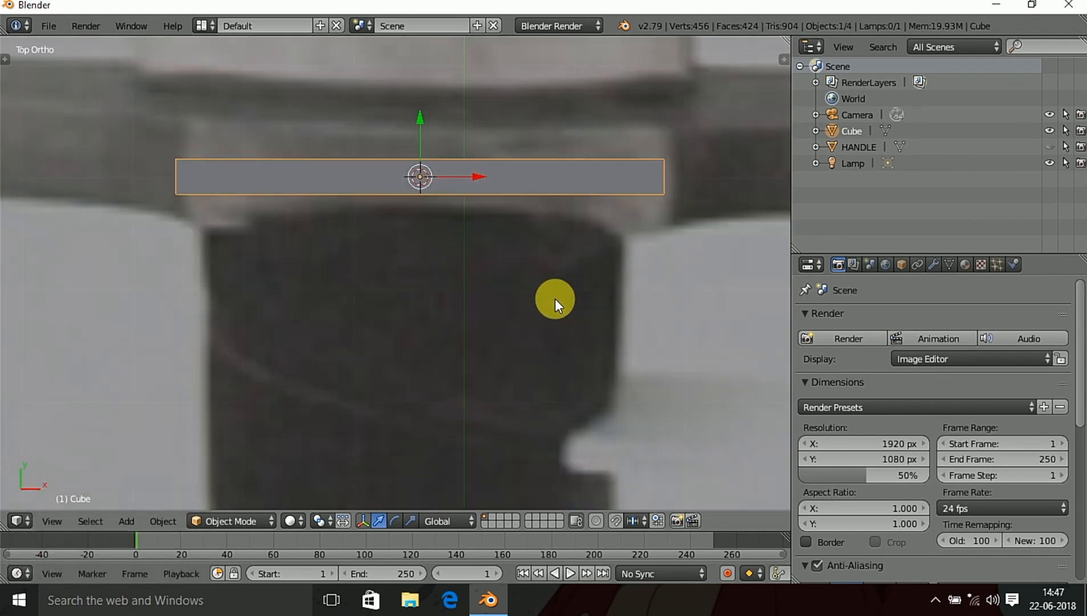
{"action": "key", "text": "s"}
{"action": "key", "text": "y"}
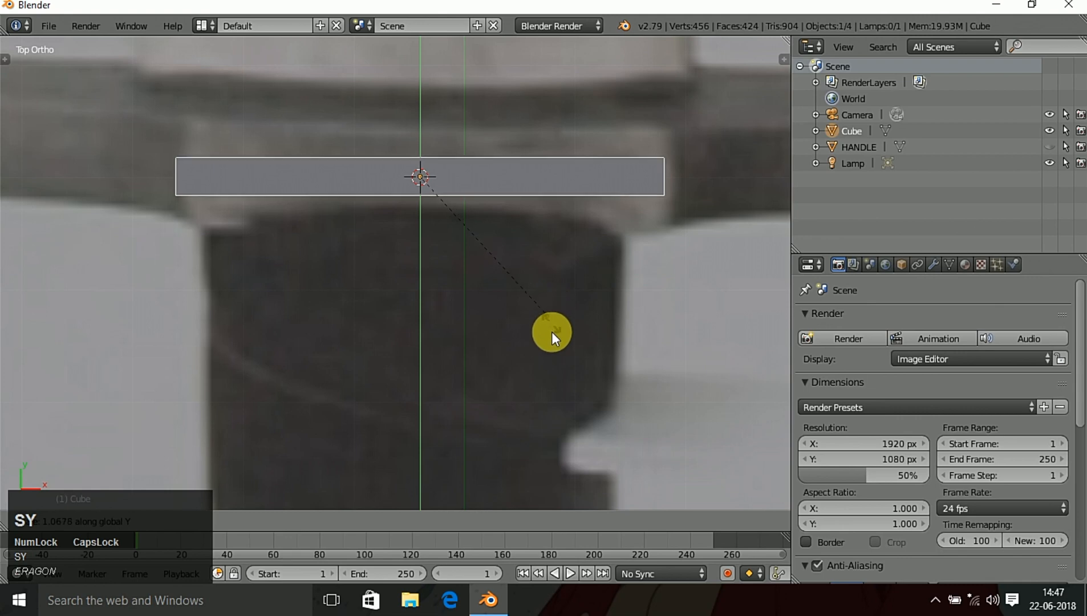
{"action": "left_click", "coordinate": [545, 418]}
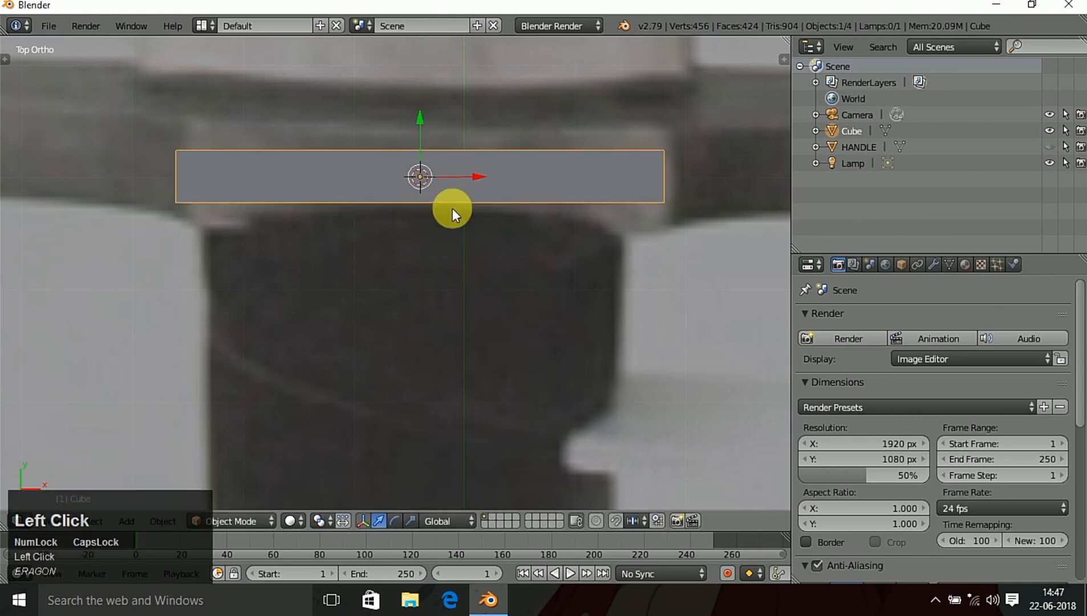
{"action": "left_click_drag", "start_coordinate": [421, 139], "coordinate": [423, 142]}
- Scale the block further along Y until it covers the depth of the reference crossguard's central section
{"action": "key", "text": "s"}
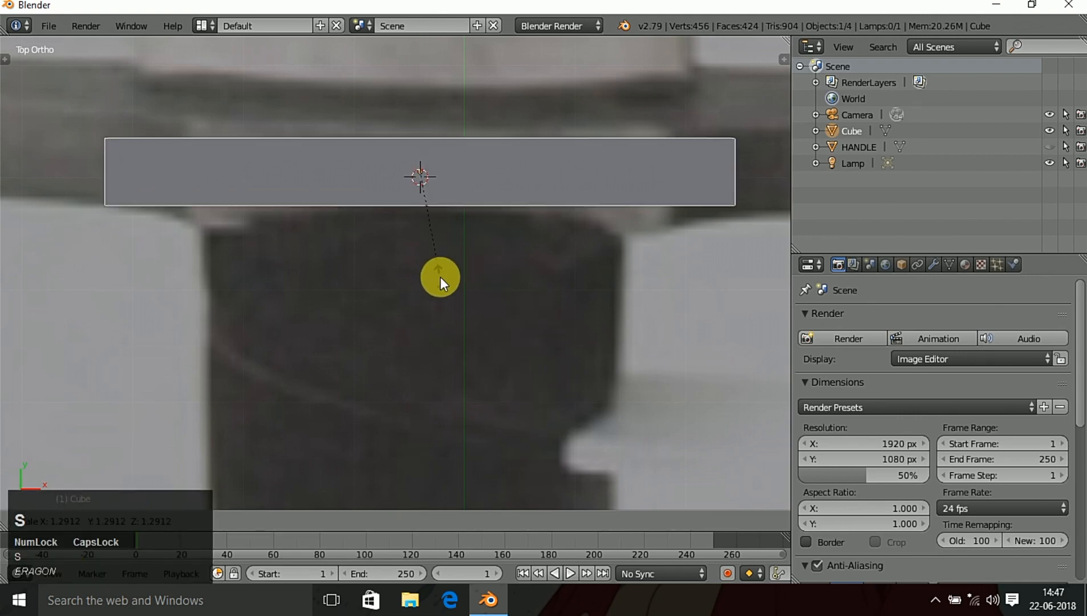
{"action": "right_click", "coordinate": [437, 273]}
{"action": "key", "text": "s"}
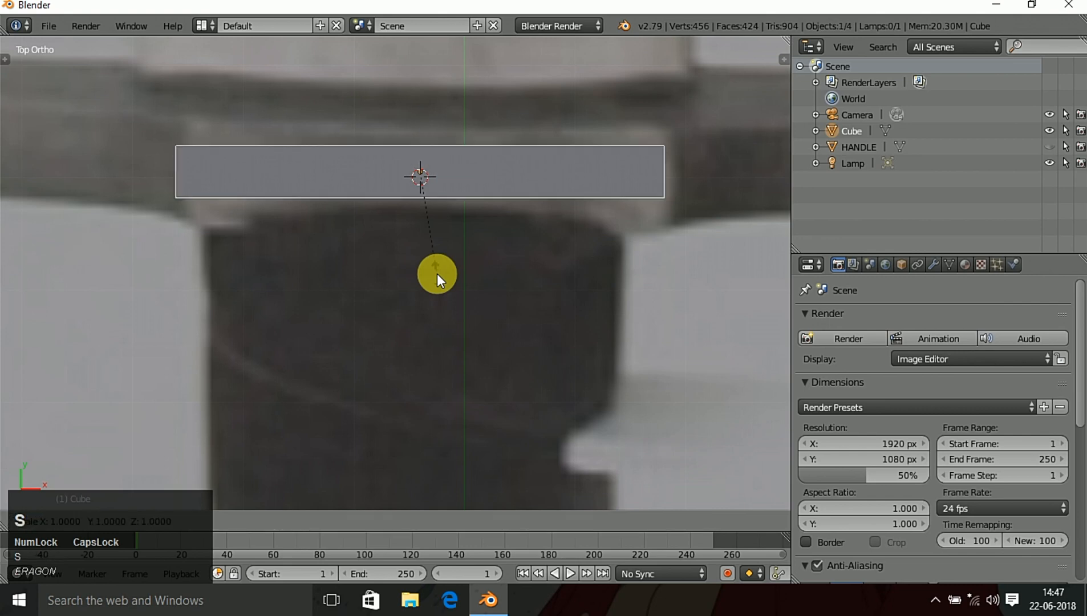
{"action": "key", "text": "y"}
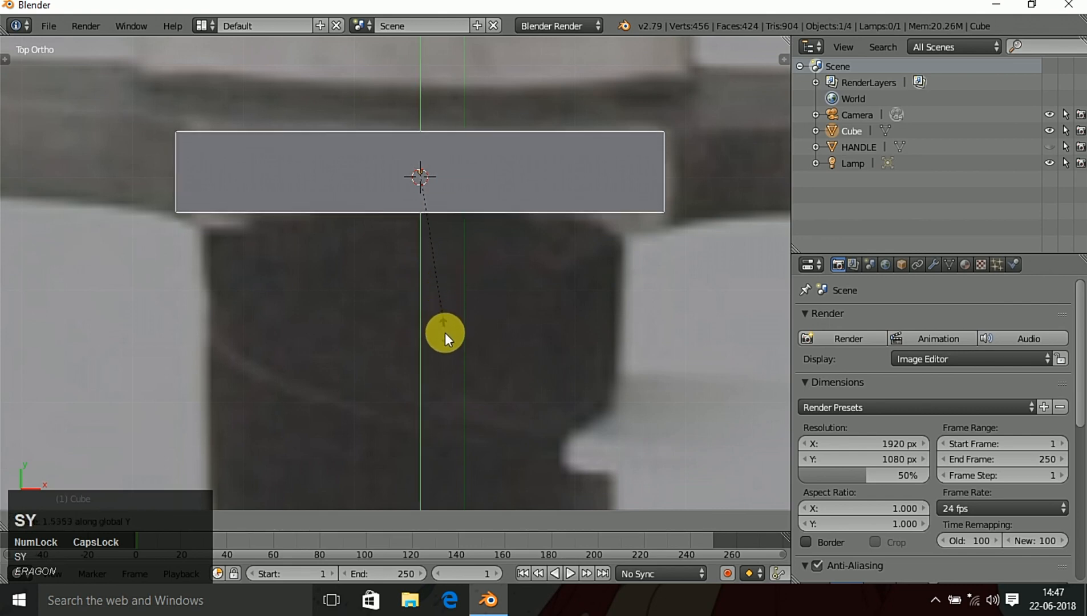
{"action": "left_click", "coordinate": [449, 347]}
{"action": "scroll", "coordinate": [463, 333], "scroll_direction": "down", "scroll_amount": 1}
{"action": "scroll", "coordinate": [464, 333], "scroll_direction": "down", "scroll_amount": 1}
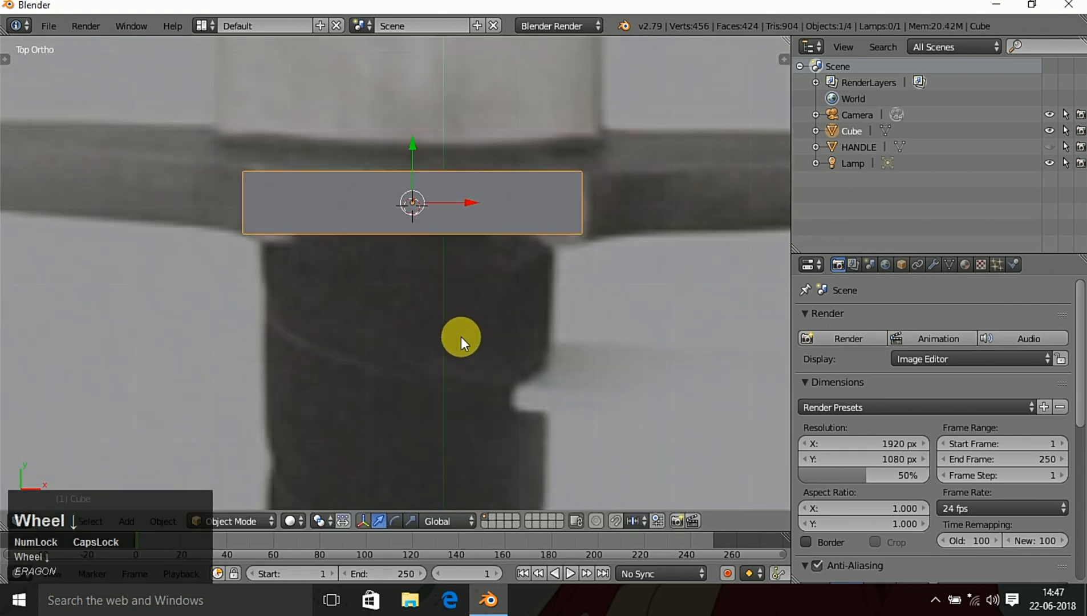
{"action": "middle_click", "coordinate": [462, 336]}
{"action": "scroll", "coordinate": [462, 336], "scroll_direction": "down", "scroll_amount": 3}
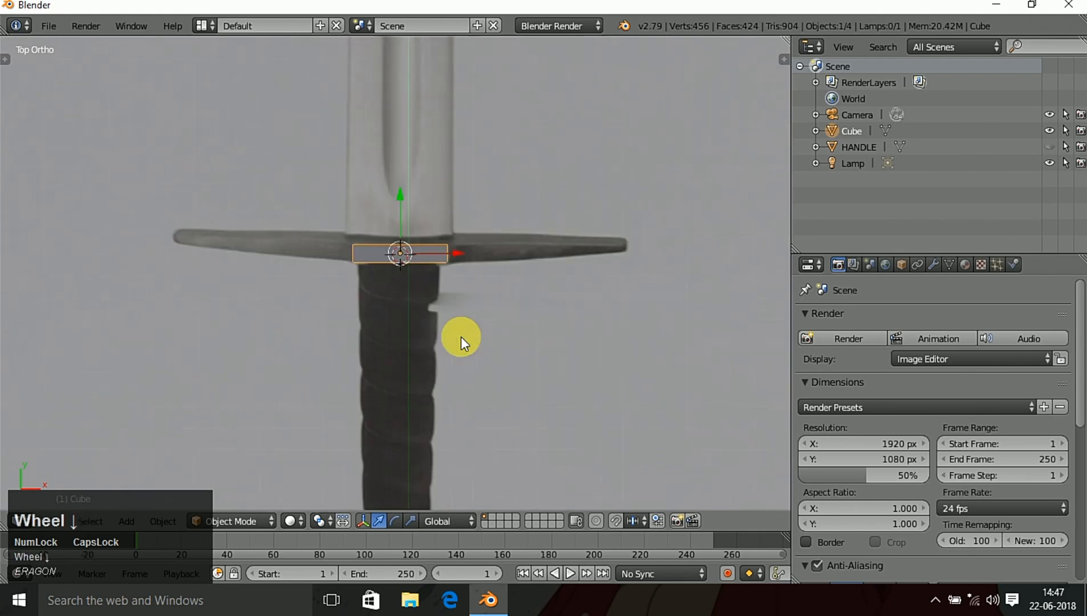
{"action": "scroll", "coordinate": [445, 318], "scroll_direction": "up", "scroll_amount": 3}
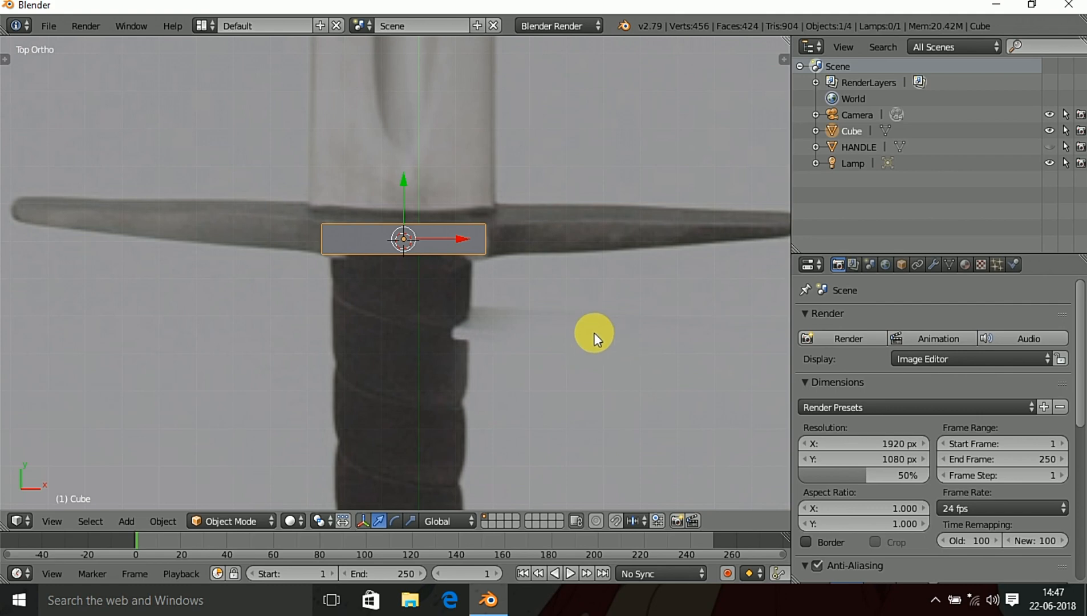
{"action": "scroll", "coordinate": [550, 315], "scroll_direction": "down", "scroll_amount": 3}
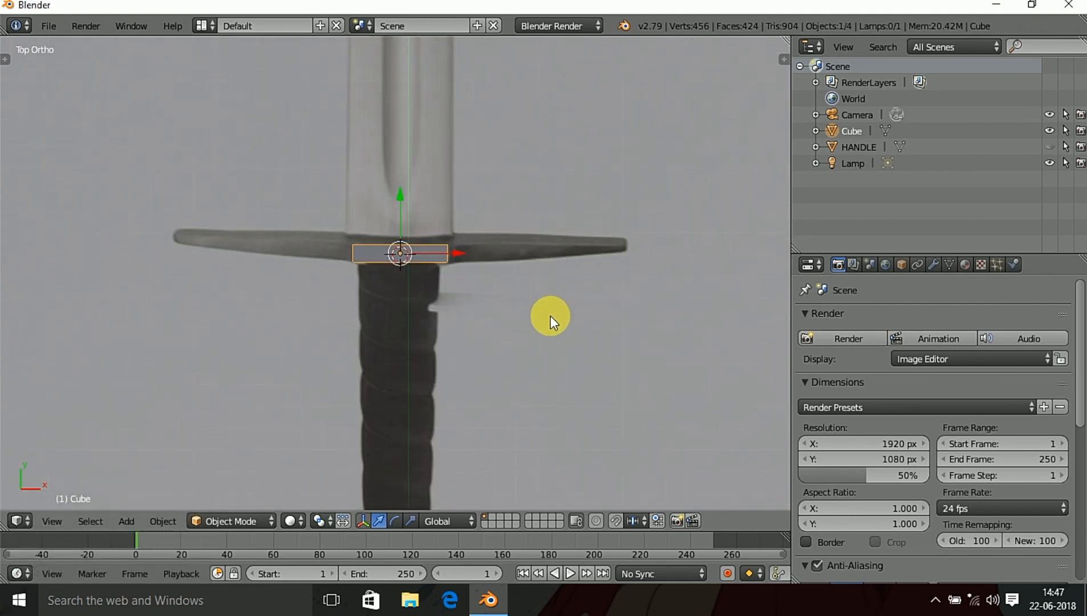
- In Edit Mode, scale the whole block along Z by about 3.8 to make it taller
{"action": "key", "text": "Tab"}
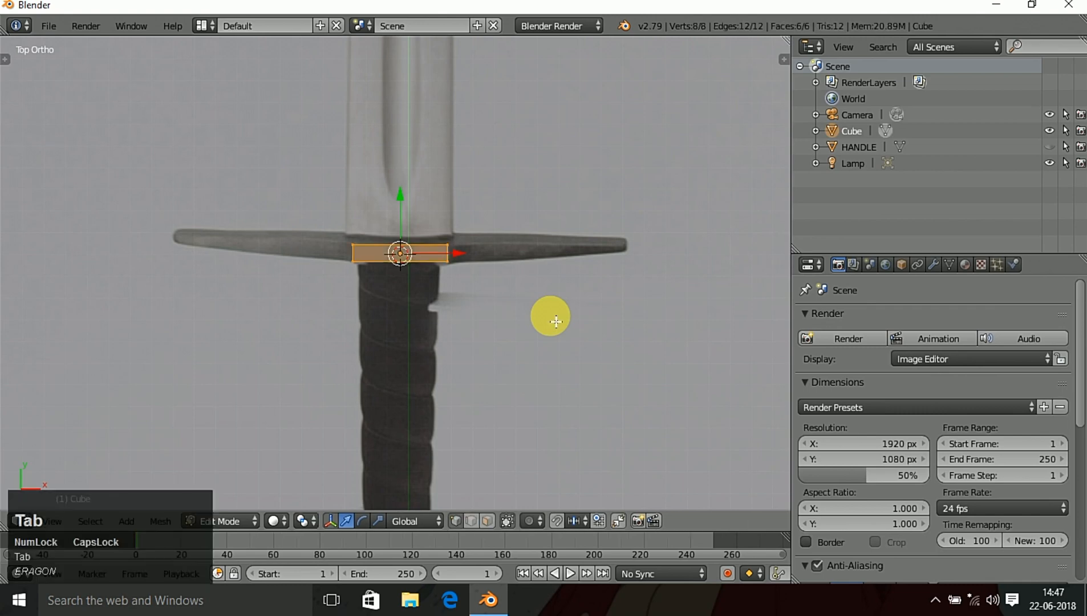
{"action": "middle_click", "coordinate": [592, 336]}
{"action": "middle_click_drag", "start_coordinate": [592, 336], "coordinate": [440, 286]}
{"action": "scroll", "coordinate": [440, 285], "scroll_direction": "up", "scroll_amount": 2}
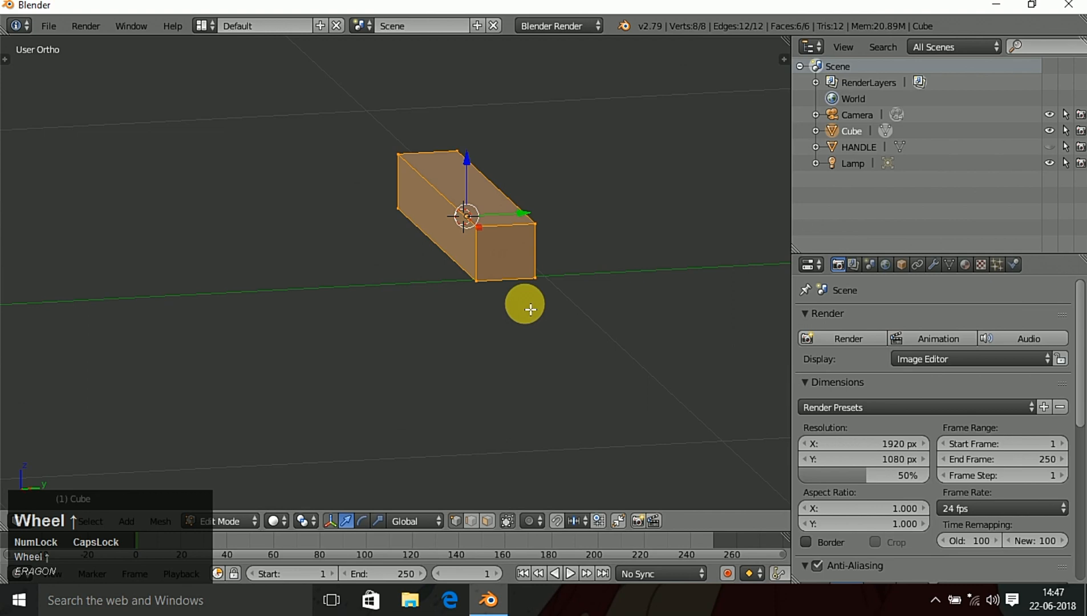
{"action": "key", "text": "s"}
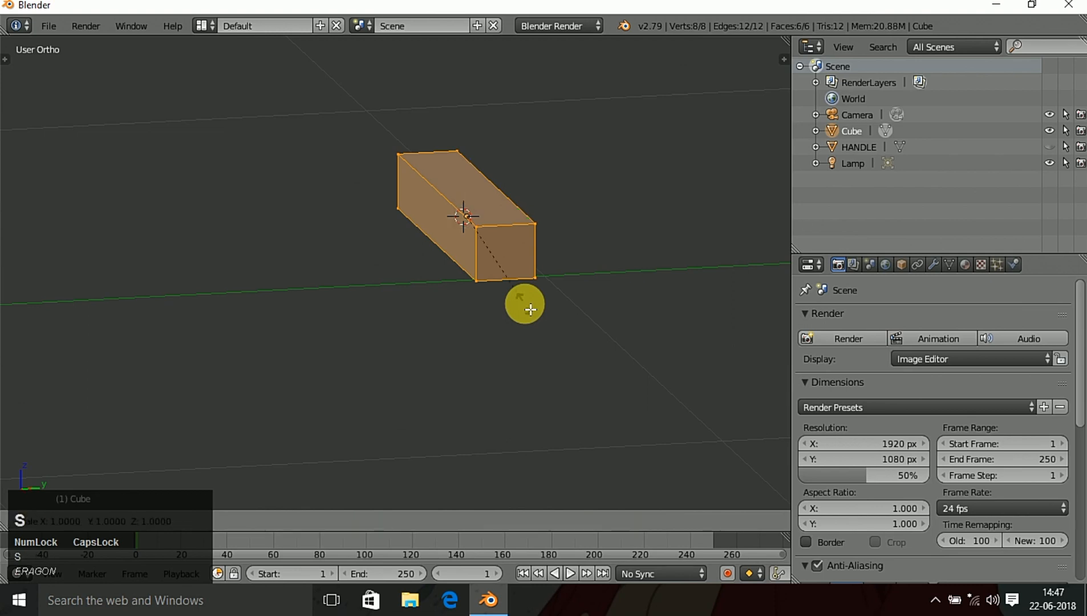
{"action": "key", "text": "z"}
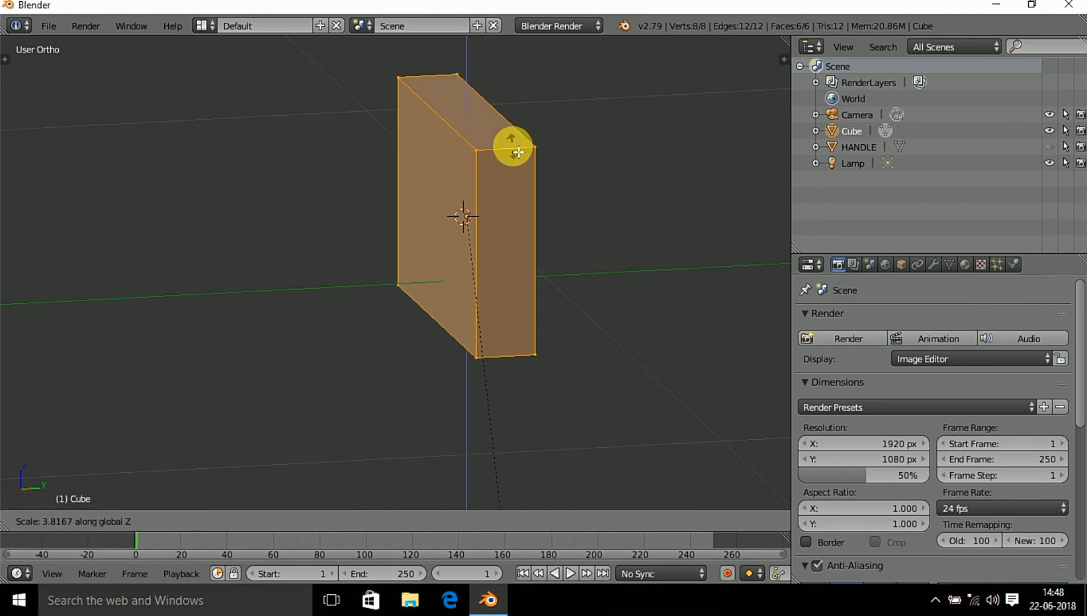
{"action": "left_click", "coordinate": [518, 153]}
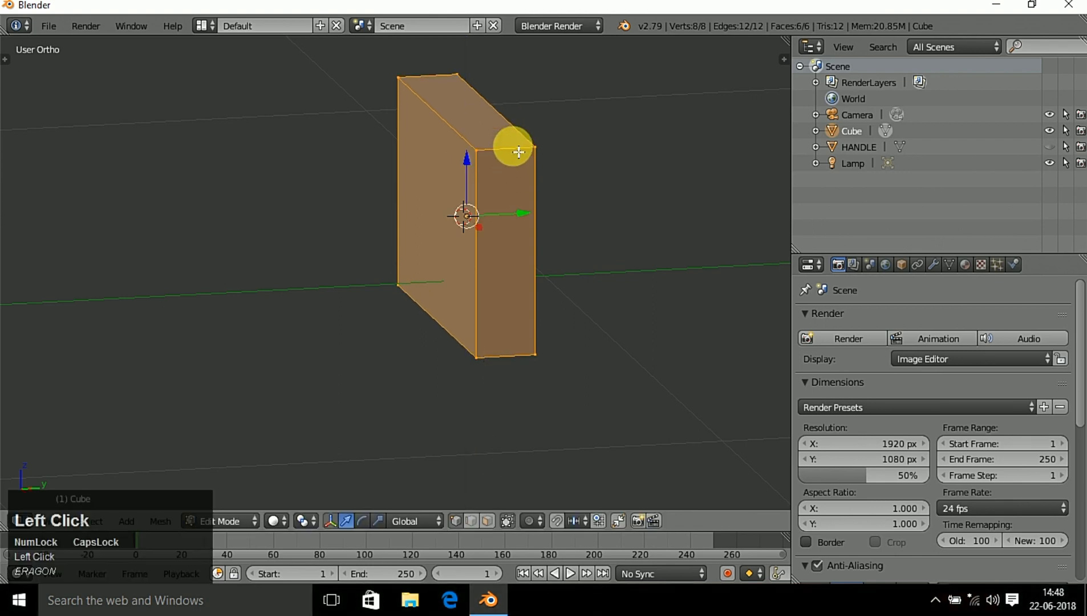
- Add two horizontal loop cuts around the block, one in its upper part and one near mid-height
{"action": "key", "text": "ctrl+r"}
{"action": "left_click", "coordinate": [522, 211]}
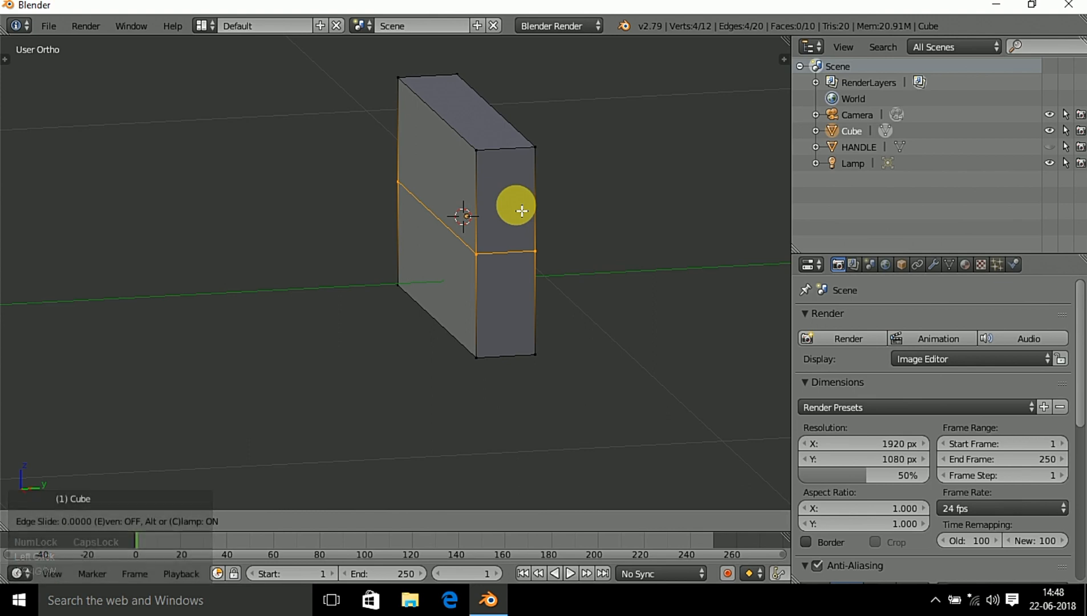
{"action": "left_click", "coordinate": [521, 163]}
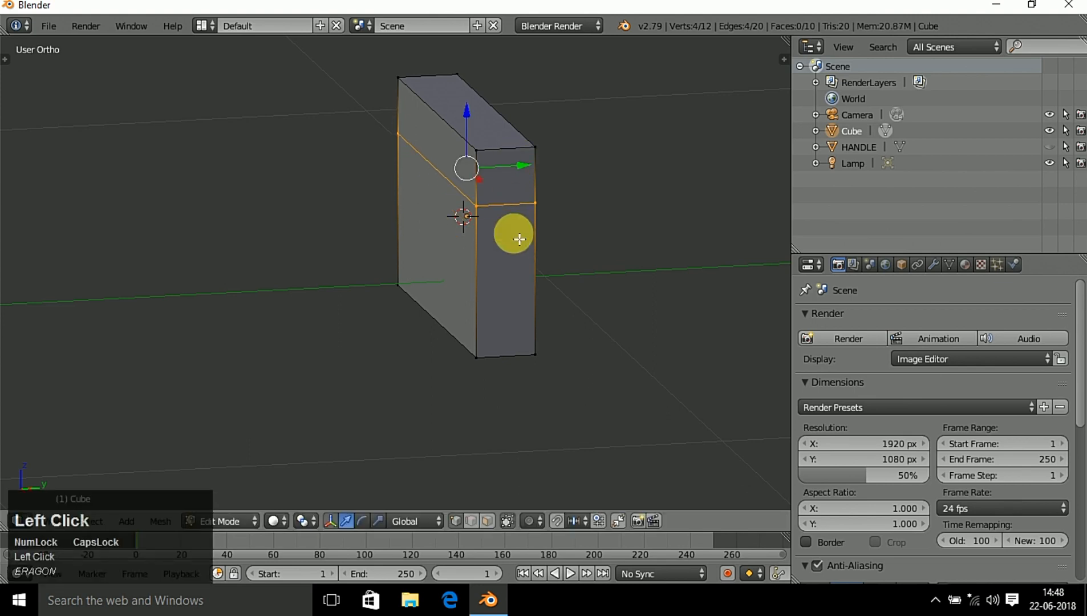
{"action": "key", "text": "shift+r"}
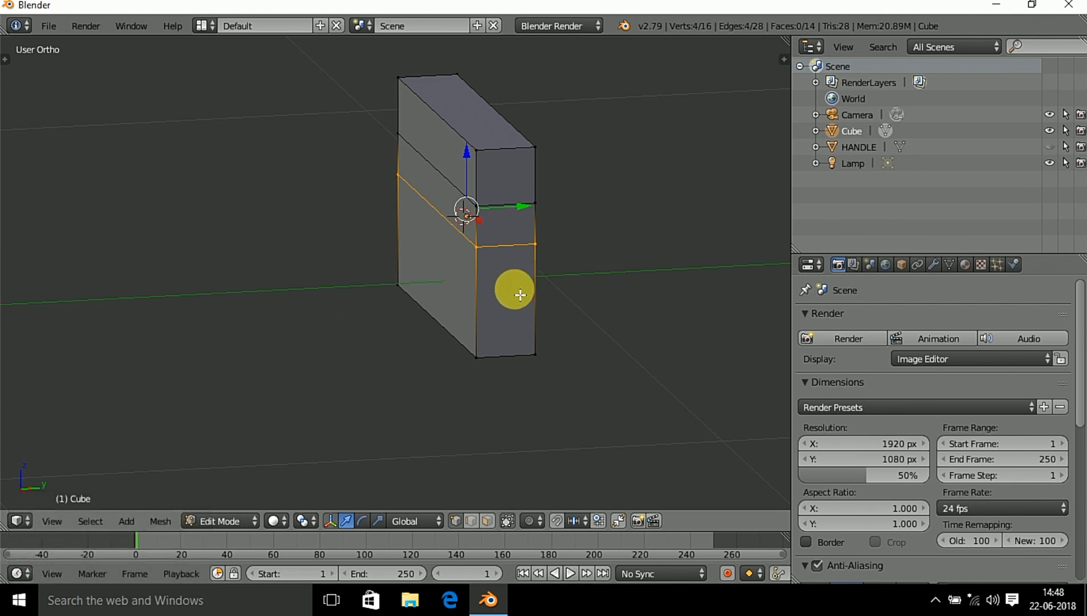
{"action": "left_click", "coordinate": [521, 295]}
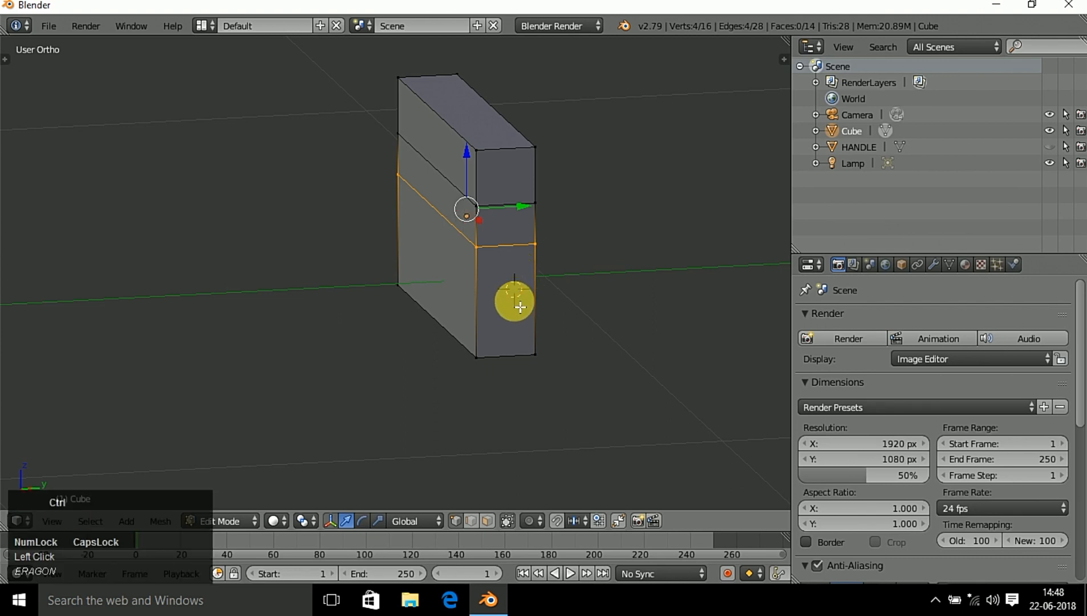
- Undo the mid-height loop cut and add a horizontal one slid into the lower part of the block instead
{"action": "key", "text": "ctrl+z"}
{"action": "left_click", "coordinate": [521, 307]}
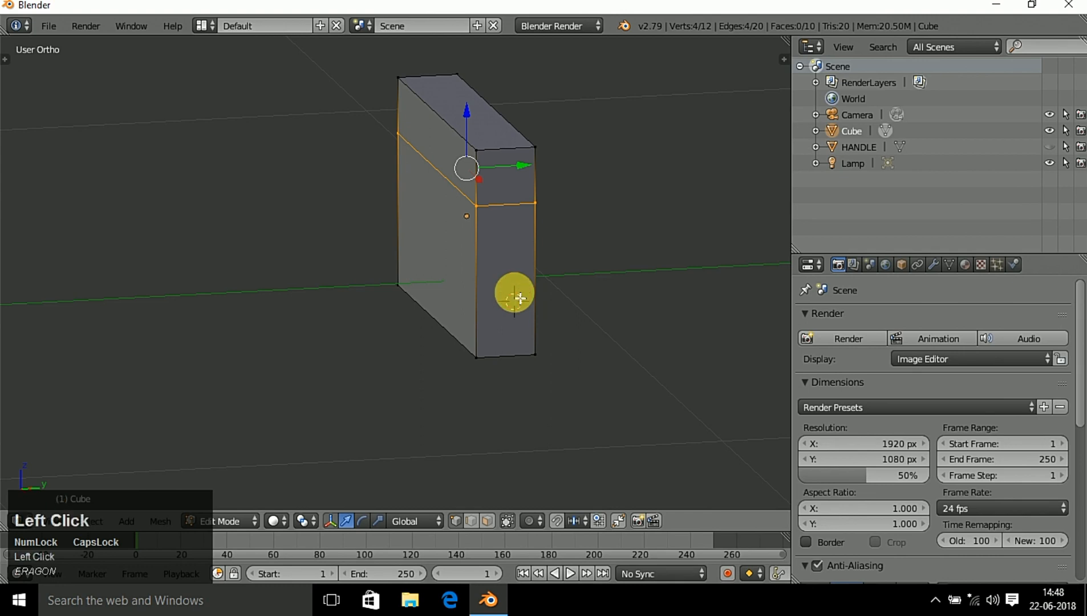
{"action": "key", "text": "ctrl+r"}
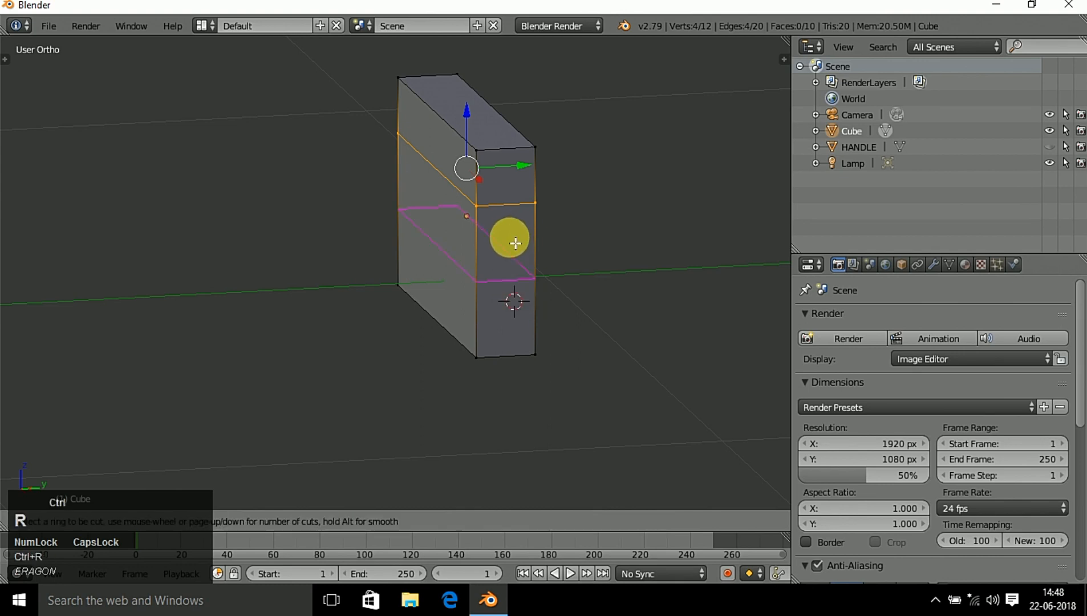
{"action": "left_click", "coordinate": [511, 253]}
{"action": "left_click", "coordinate": [512, 252]}
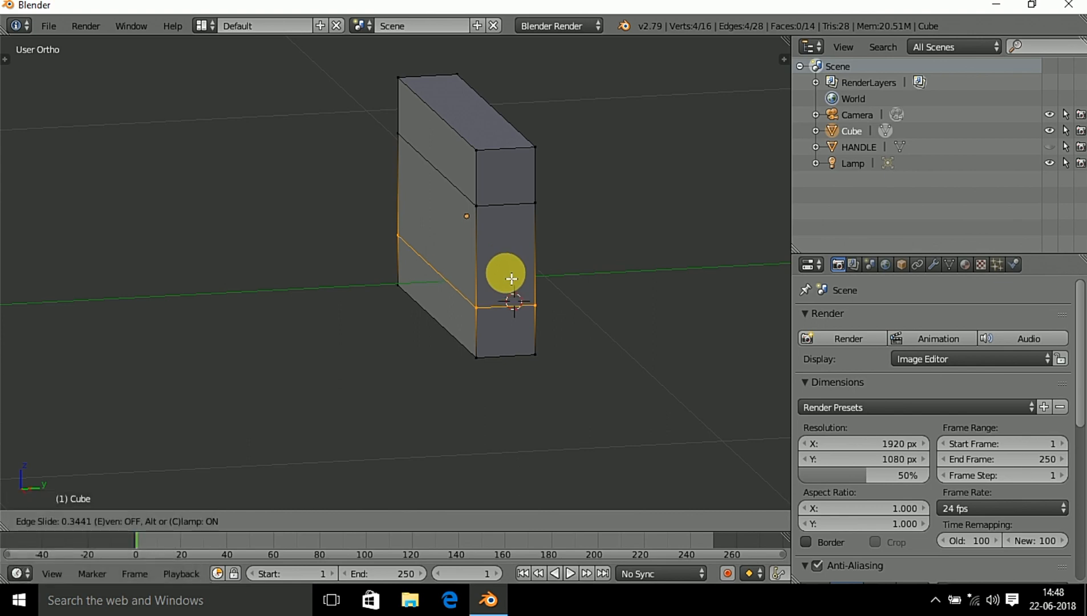
{"action": "left_click", "coordinate": [513, 279]}
- Select the upper loop cut together with the lower one and show the block in wireframe over the top-view reference
{"action": "key", "text": "KP_7"}
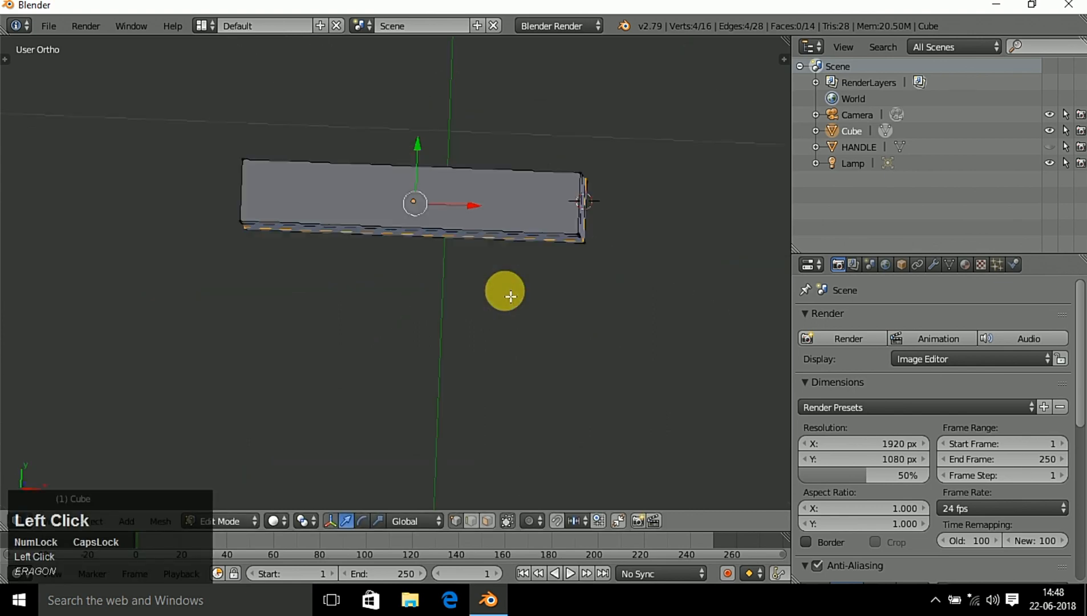
{"action": "middle_click_drag", "start_coordinate": [619, 296], "coordinate": [524, 272]}
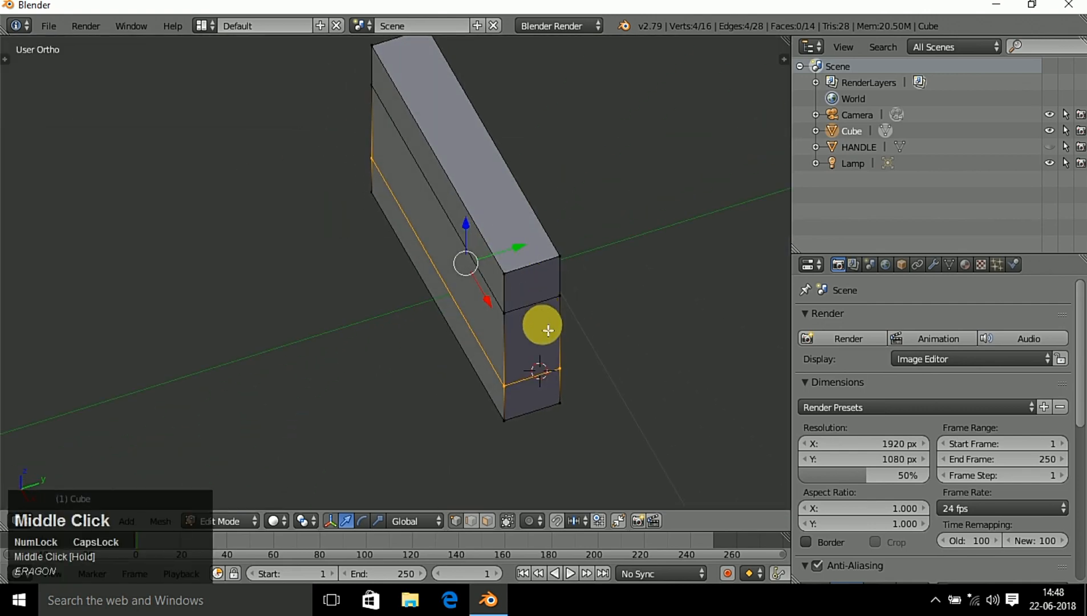
{"action": "right_click", "coordinate": [531, 311], "text": "alt+shift"}
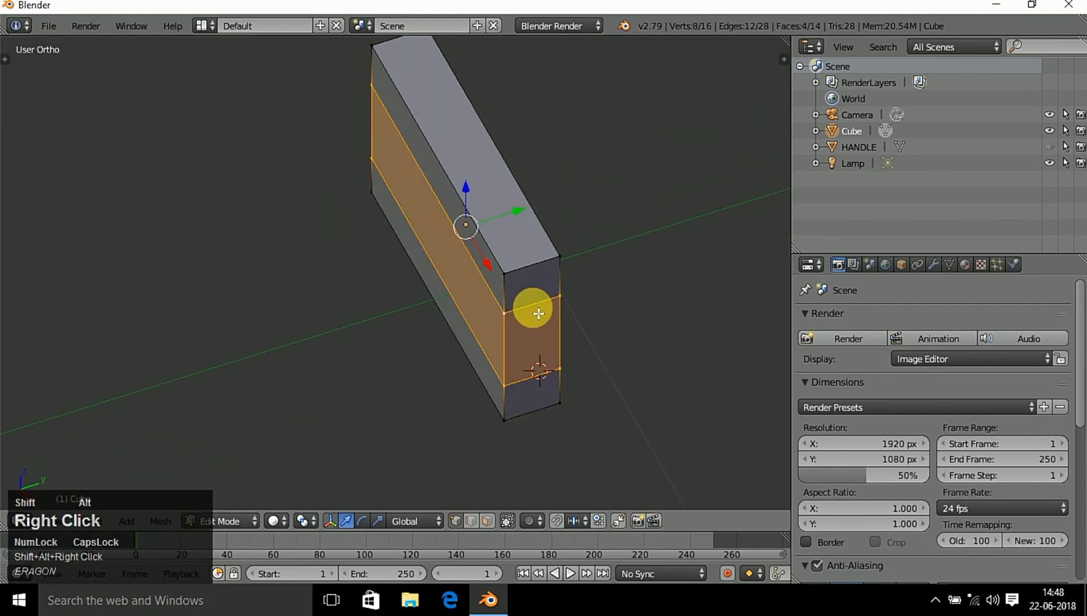
{"action": "key", "text": "KP_7"}
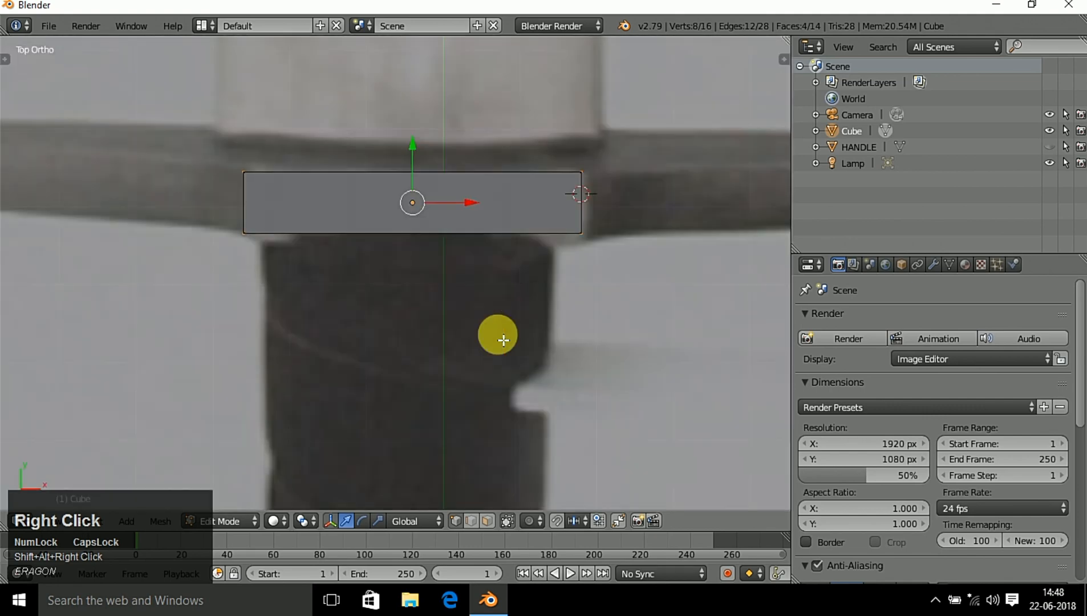
{"action": "scroll", "coordinate": [468, 311], "scroll_direction": "down", "scroll_amount": 2}
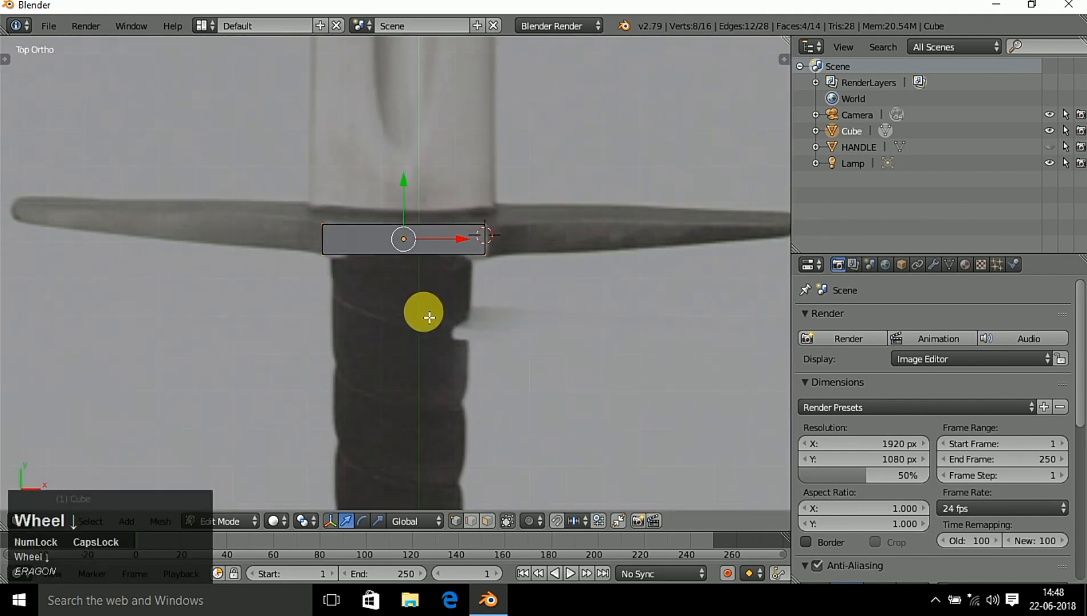
{"action": "scroll", "coordinate": [457, 305], "scroll_direction": "up", "scroll_amount": 2}
{"action": "key", "text": "z"}
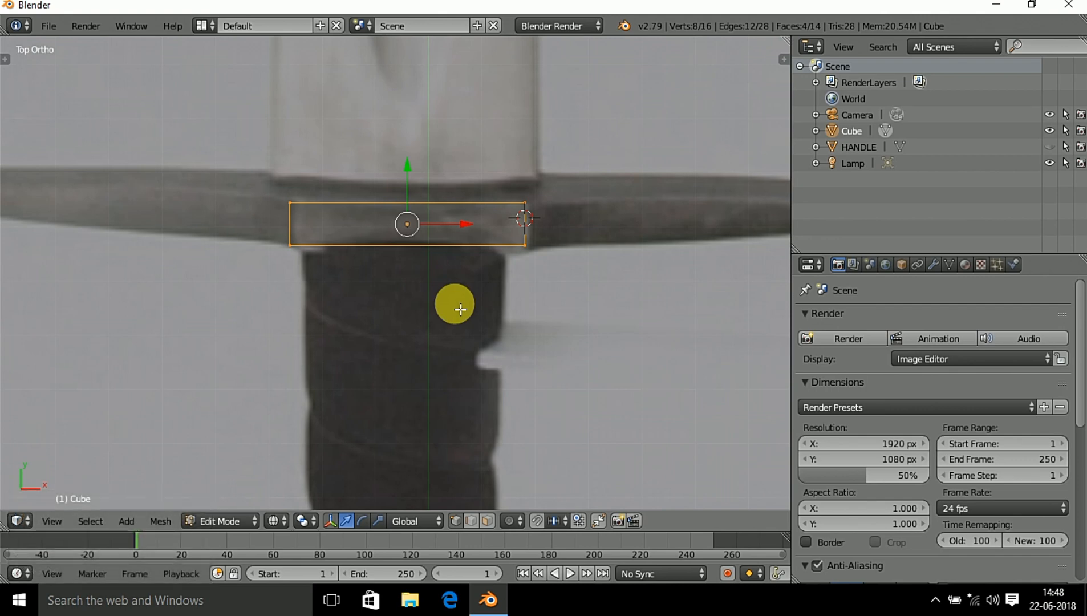
{"action": "right_click", "coordinate": [460, 309]}
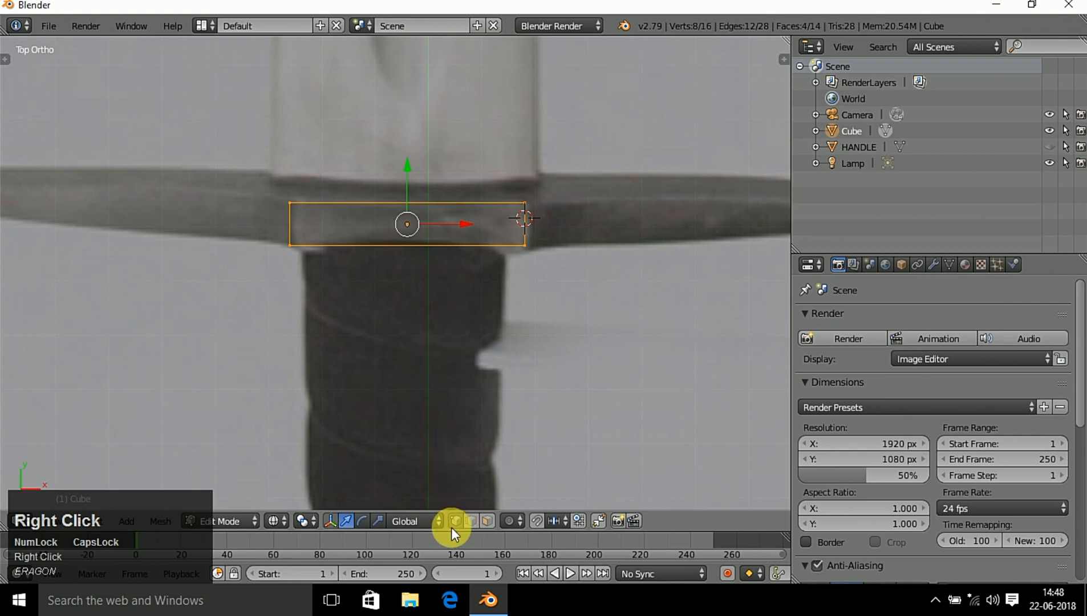
- In face selection mode, extrude the middle face of the block's +X end along X out to the reference crossguard's tip
{"action": "left_click", "coordinate": [491, 520]}
{"action": "middle_click_drag", "start_coordinate": [539, 468], "coordinate": [502, 294]}
{"action": "right_click", "coordinate": [505, 292]}
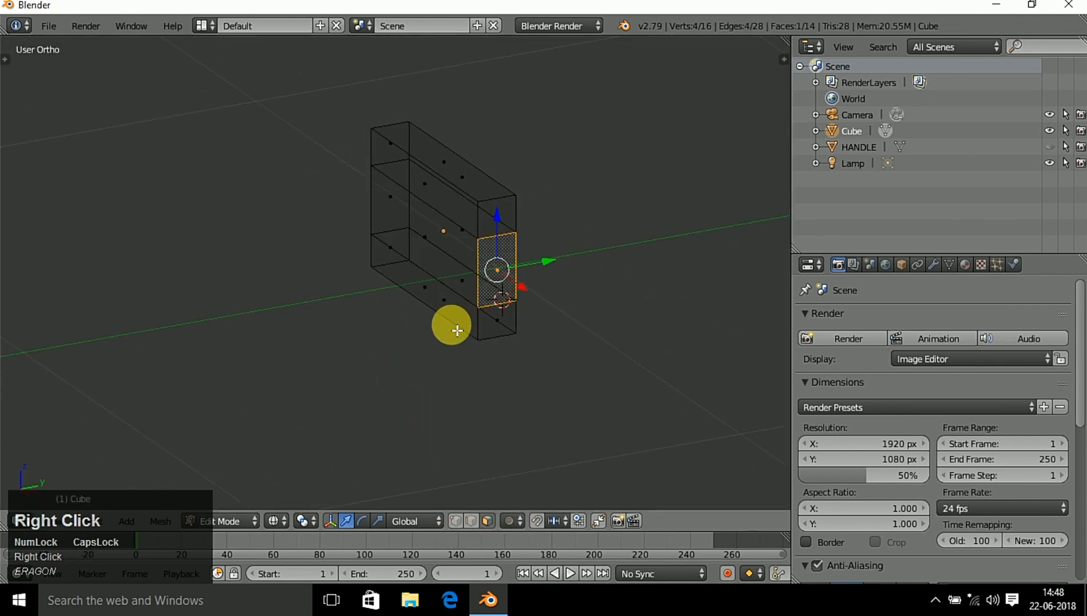
{"action": "key", "text": "KP_7"}
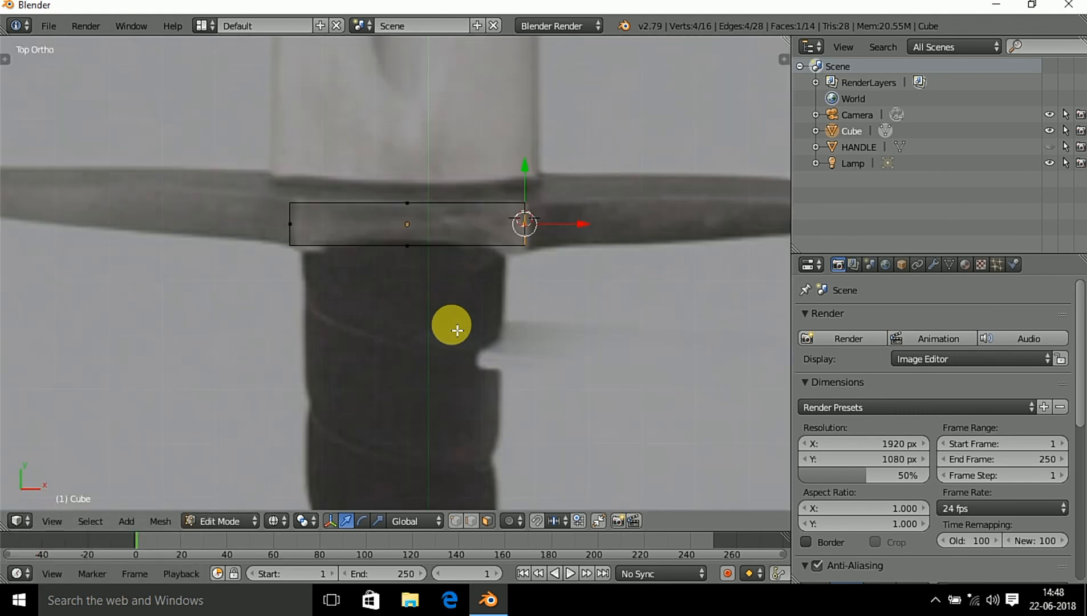
{"action": "scroll", "coordinate": [456, 330], "scroll_direction": "down", "scroll_amount": 6}
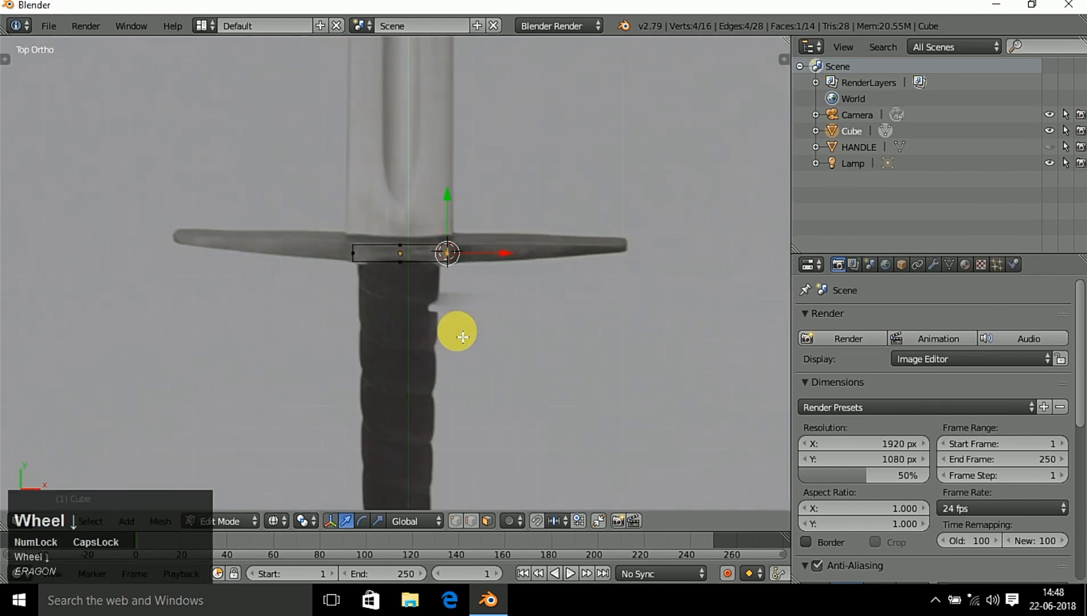
{"action": "scroll", "coordinate": [463, 337], "scroll_direction": "up", "scroll_amount": 2}
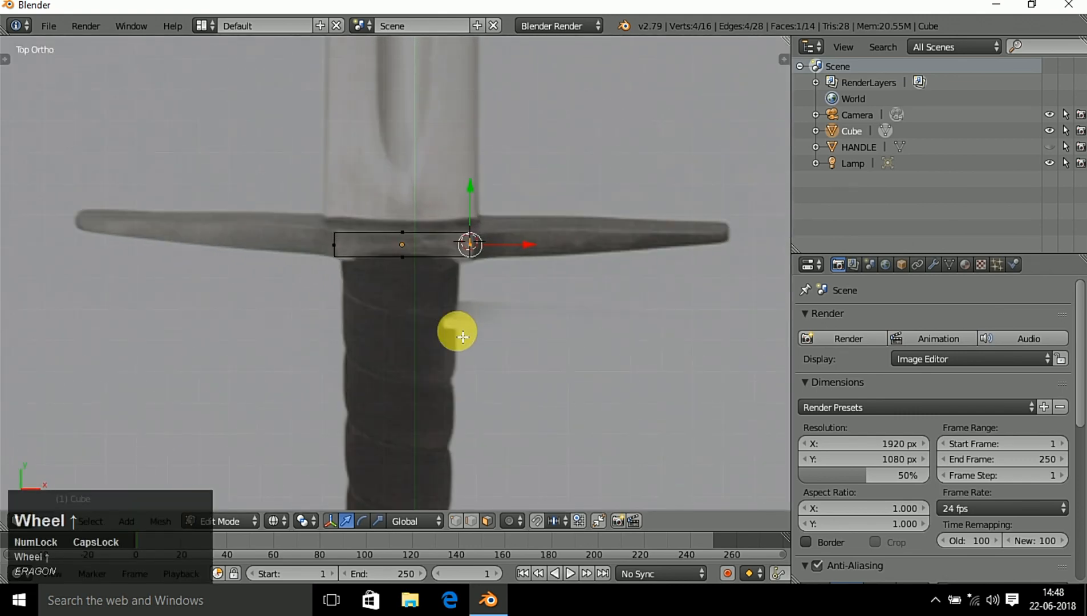
{"action": "key", "text": "e"}
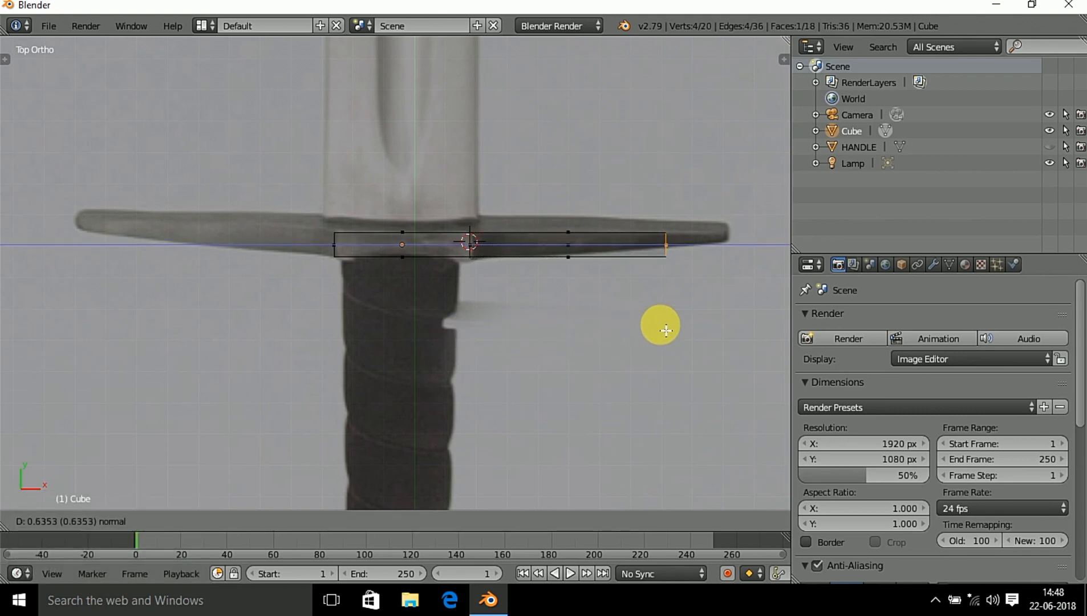
{"action": "left_click", "coordinate": [717, 308]}
{"action": "key", "text": "s"}
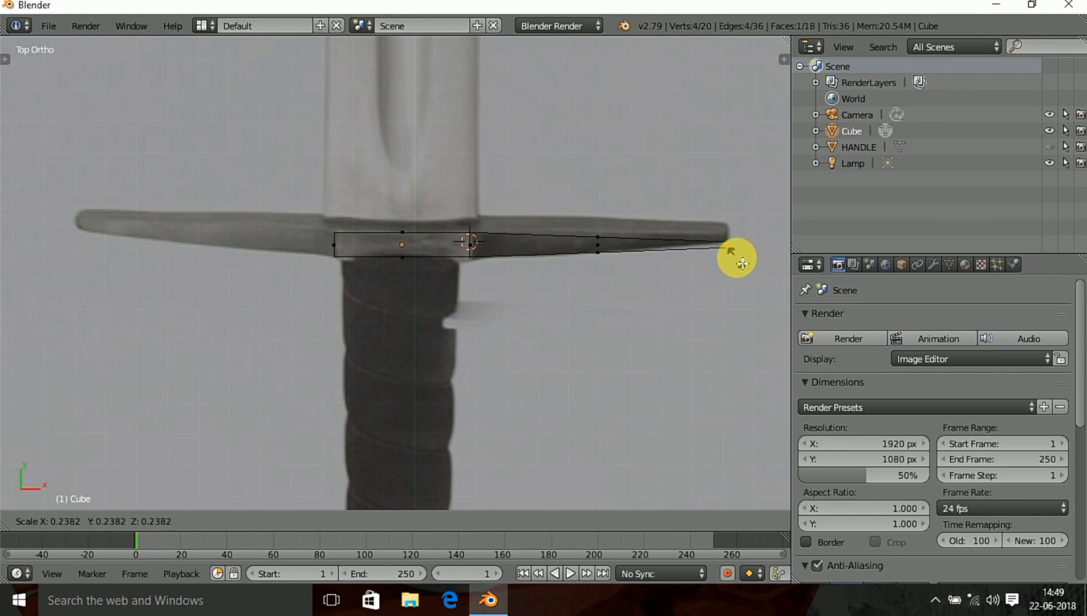
{"action": "left_click", "coordinate": [741, 263]}
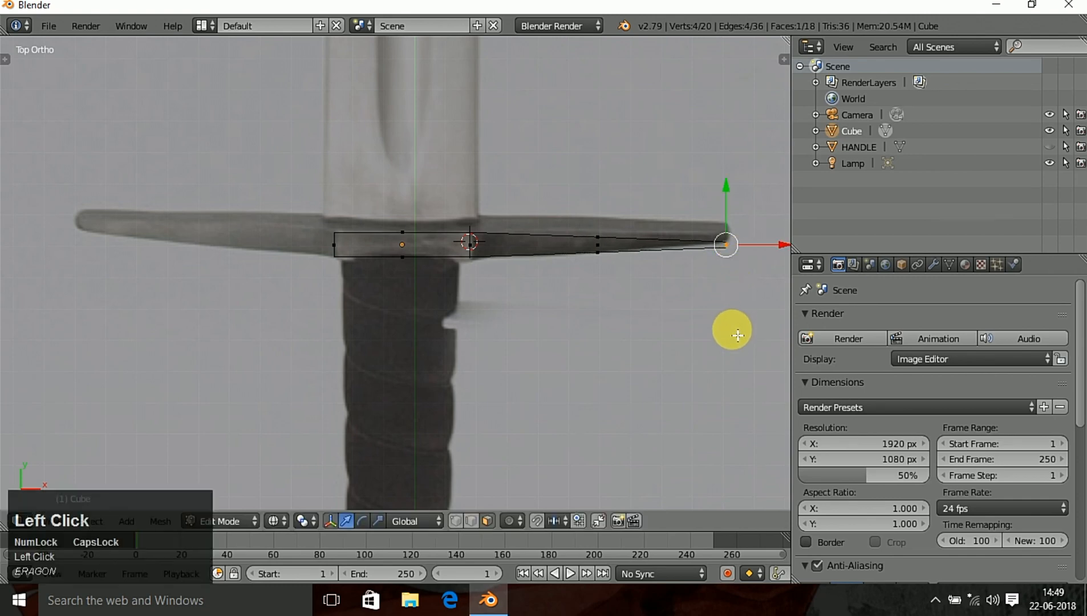
{"action": "key", "text": "ctrl"}
{"action": "key", "text": "ctrl+z"}
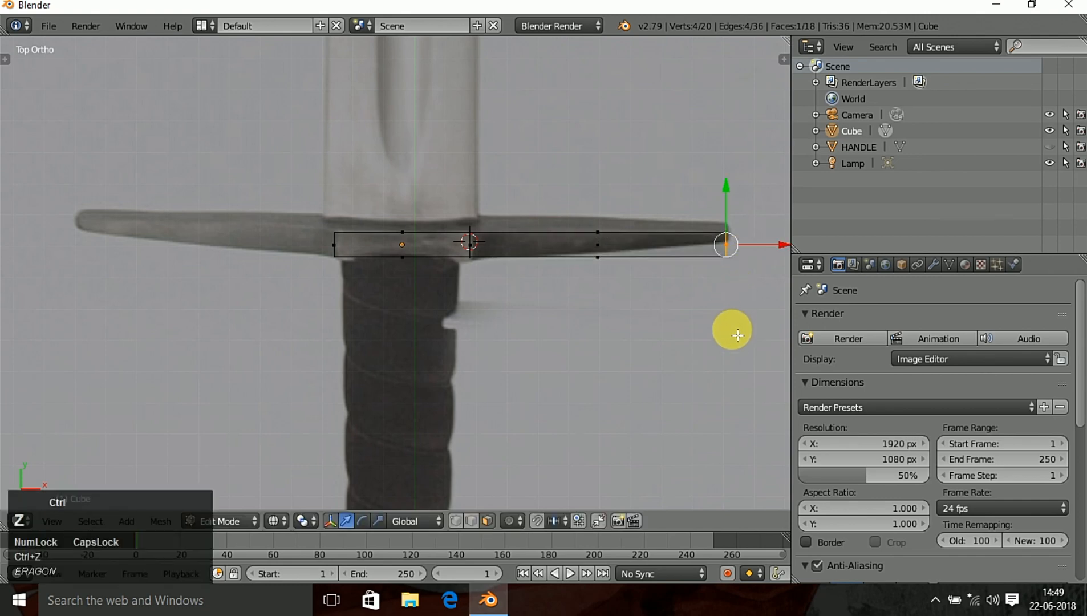
- Scale the arm's end face along Y to about 0.26 and shift it slightly along Y to meet the reference tip
{"action": "key", "text": "s"}
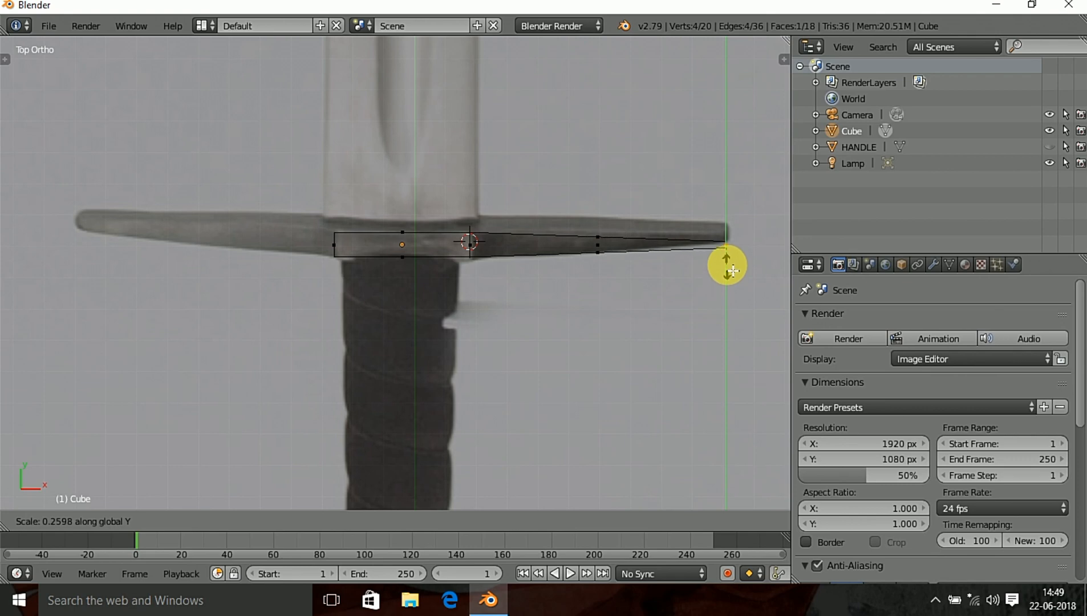
{"action": "left_click", "coordinate": [728, 262]}
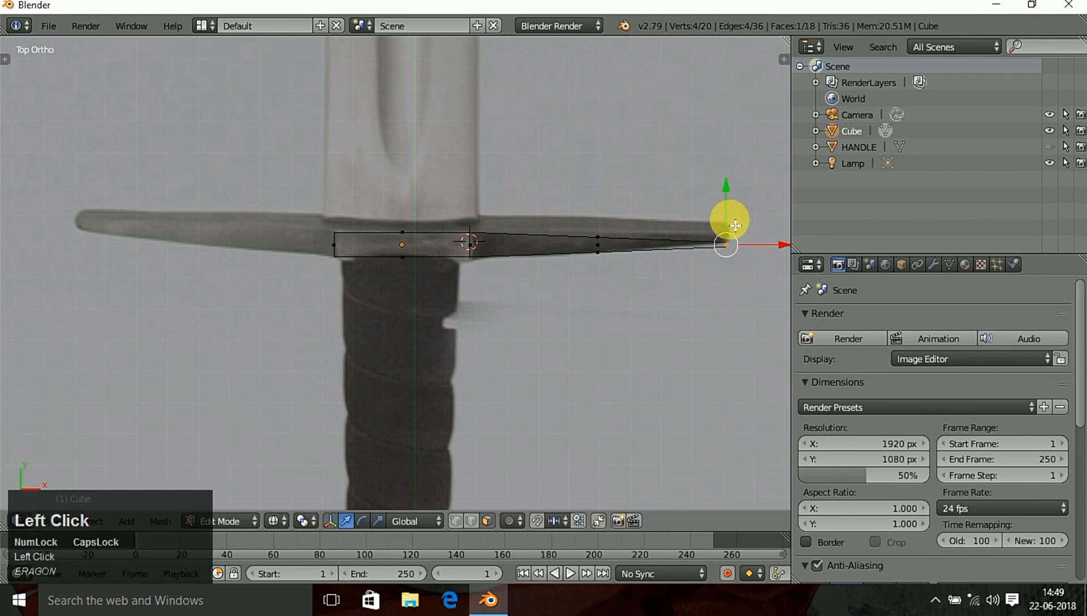
{"action": "mouse_move", "coordinate": [726, 225]}
{"action": "left_mouse_down"}
{"action": "mouse_move", "coordinate": [726, 209]}
{"action": "mouse_move", "coordinate": [734, 217]}
{"action": "left_mouse_up"}
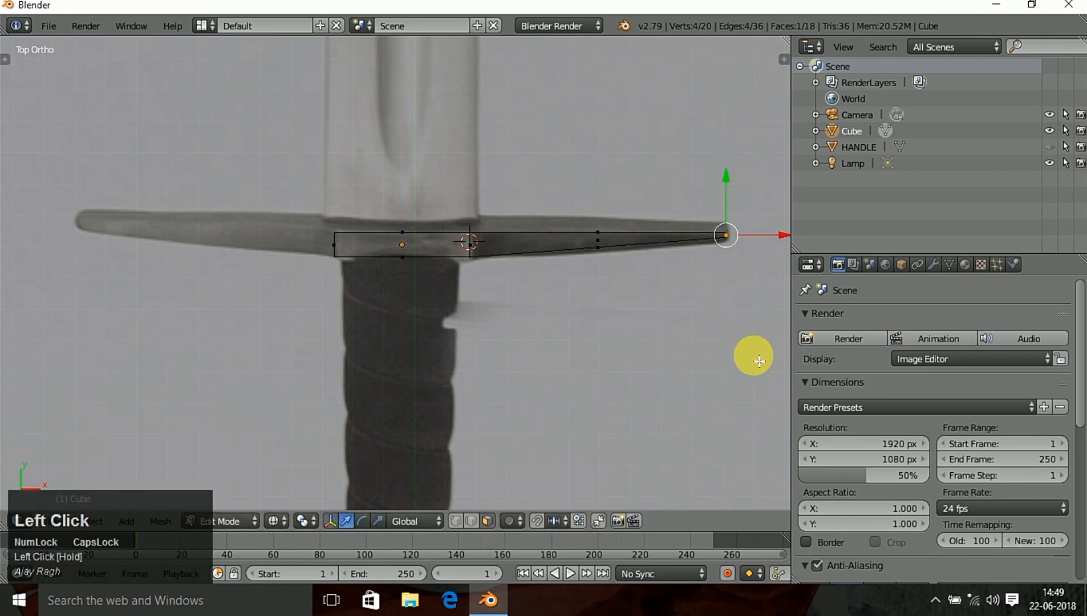
- Scale the arm's end face down along Z so the arm also tapers in height towards its tip
{"action": "middle_click_drag", "start_coordinate": [753, 360], "coordinate": [660, 338]}
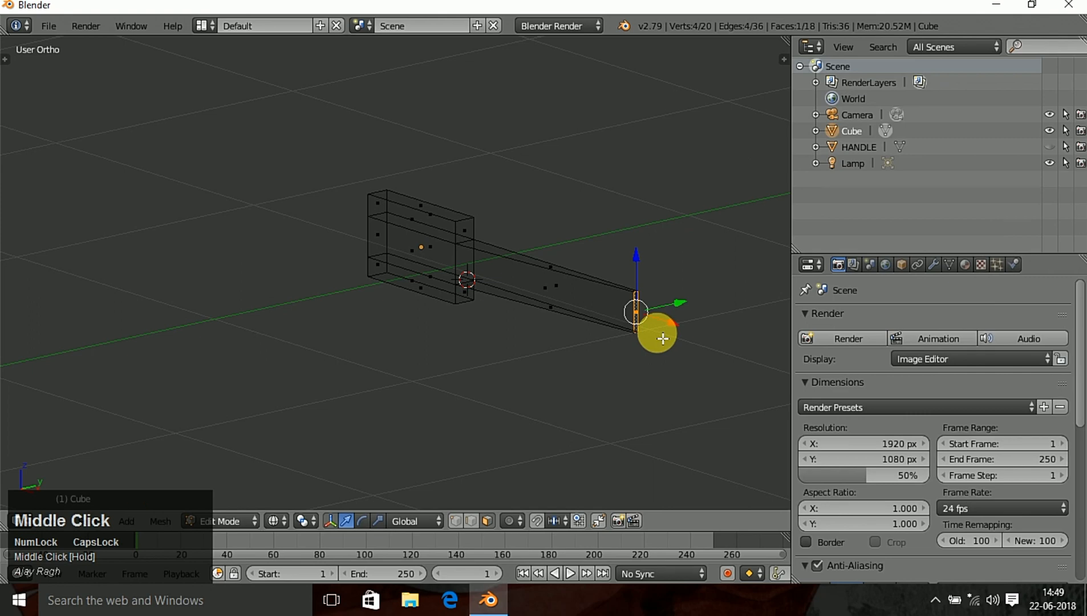
{"action": "key", "text": "KP_7"}
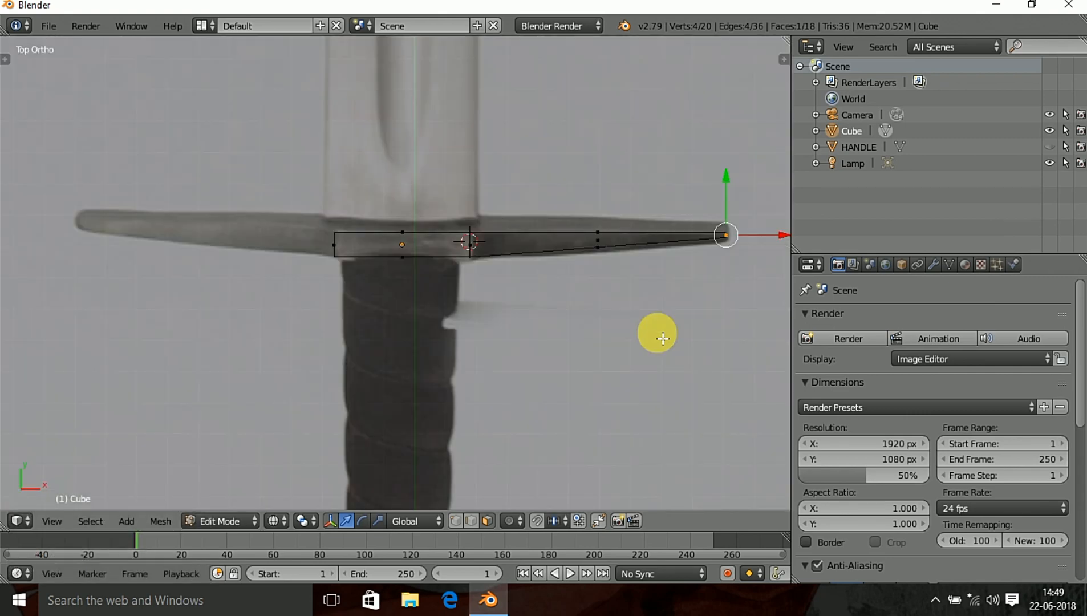
{"action": "key", "text": "s"}
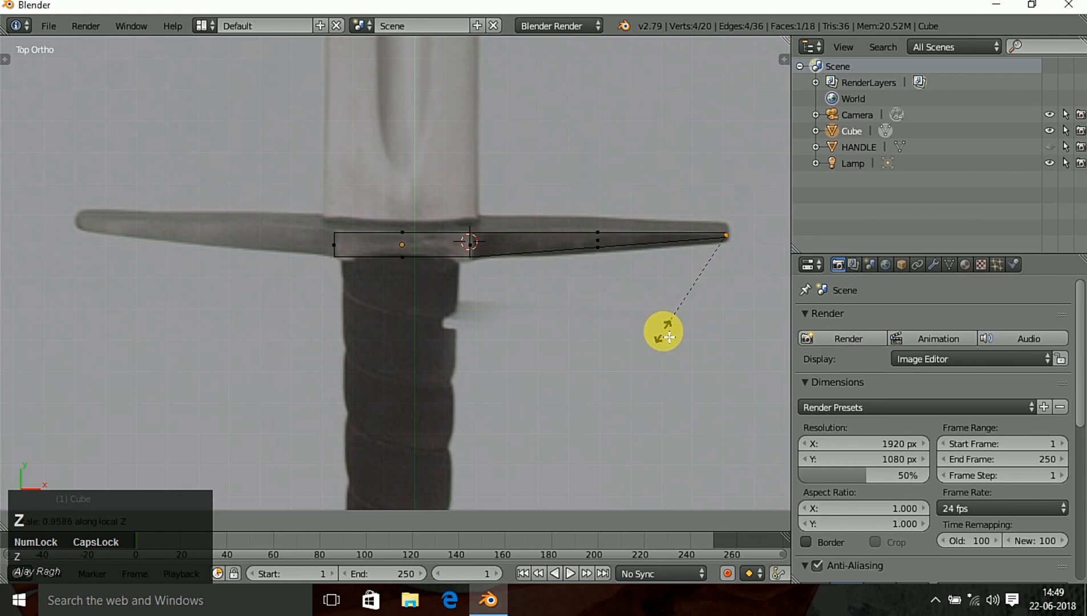
{"action": "left_click", "coordinate": [701, 283]}
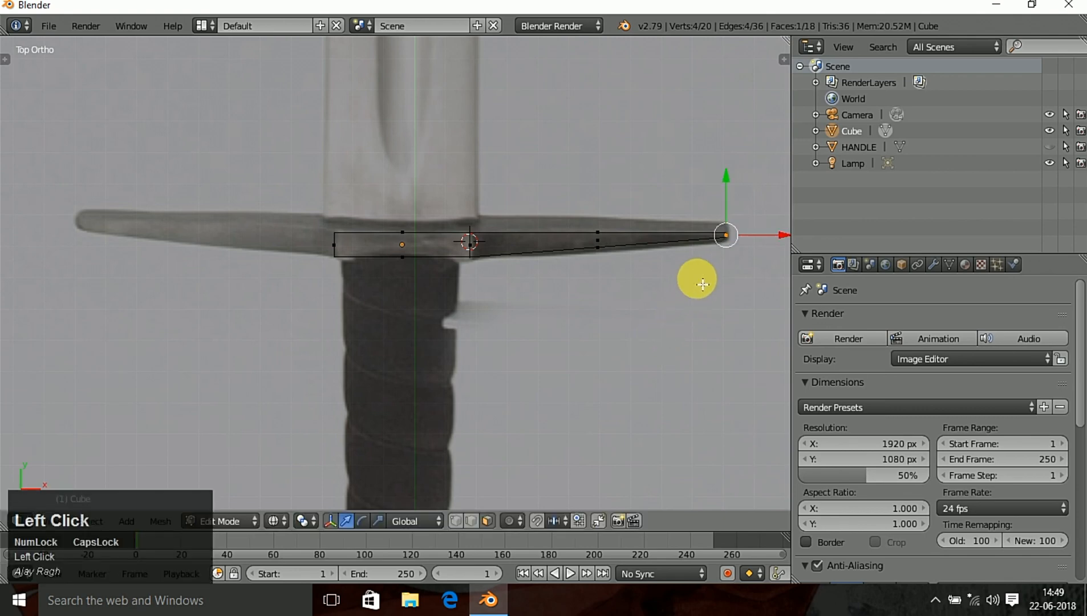
{"action": "key", "text": "KP_3"}
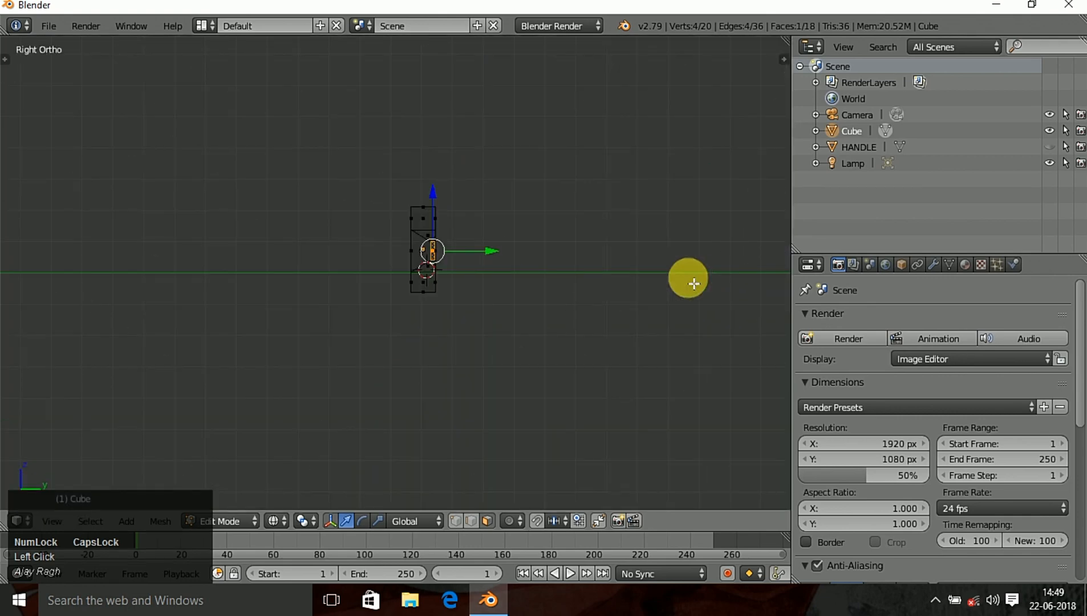
{"action": "middle_click_drag", "start_coordinate": [693, 286], "coordinate": [578, 324]}
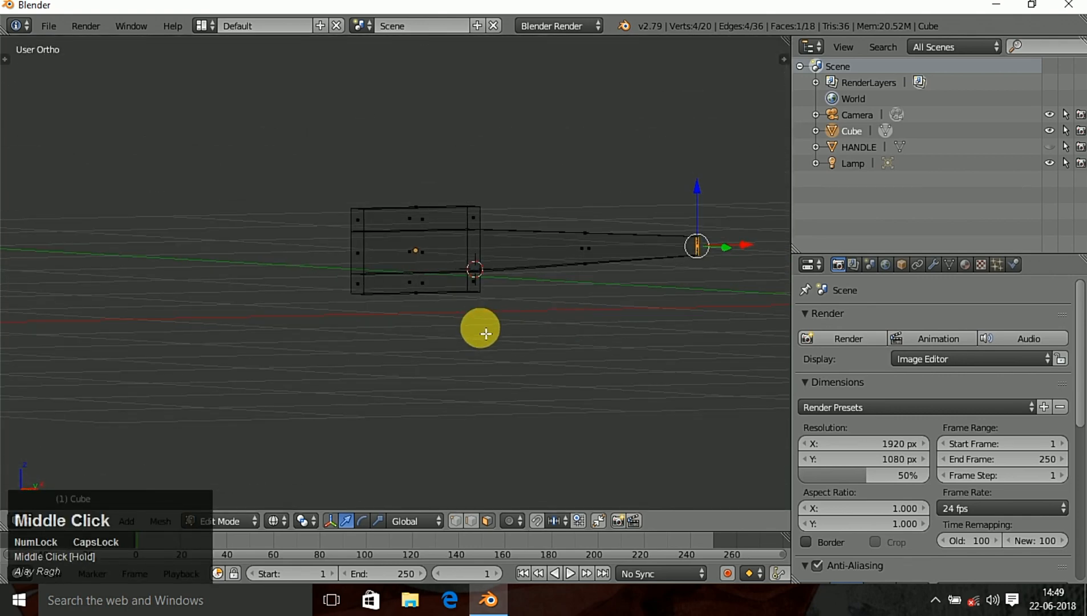
- In edge selection mode, try to select the edges of the upper loop cut around the block where the arm begins
{"action": "scroll", "coordinate": [466, 258], "scroll_direction": "up", "scroll_amount": 5}
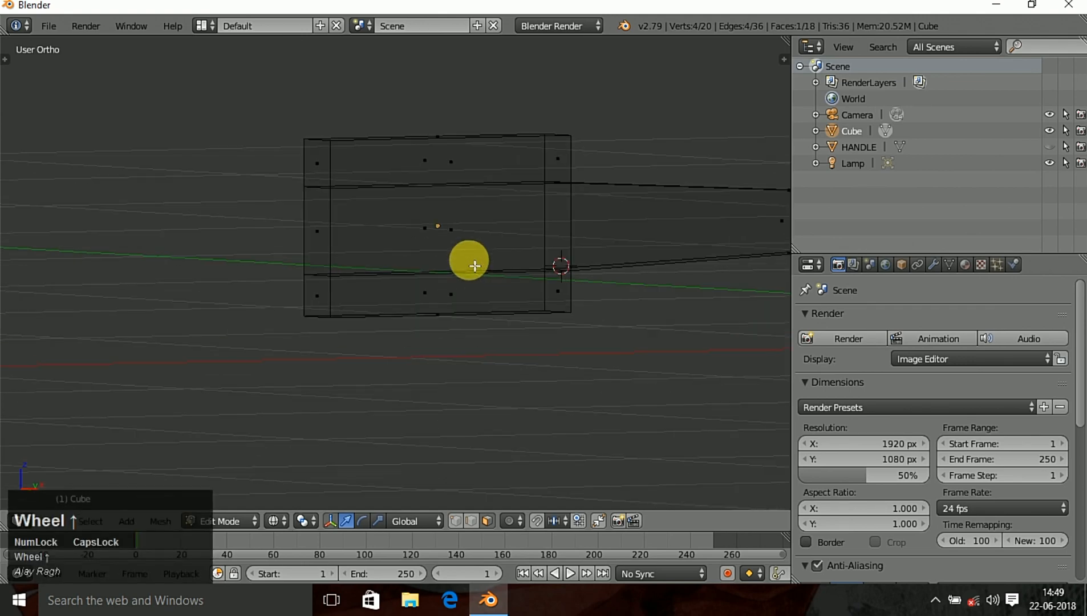
{"action": "middle_click_drag", "start_coordinate": [538, 245], "coordinate": [339, 311], "text": "shift"}
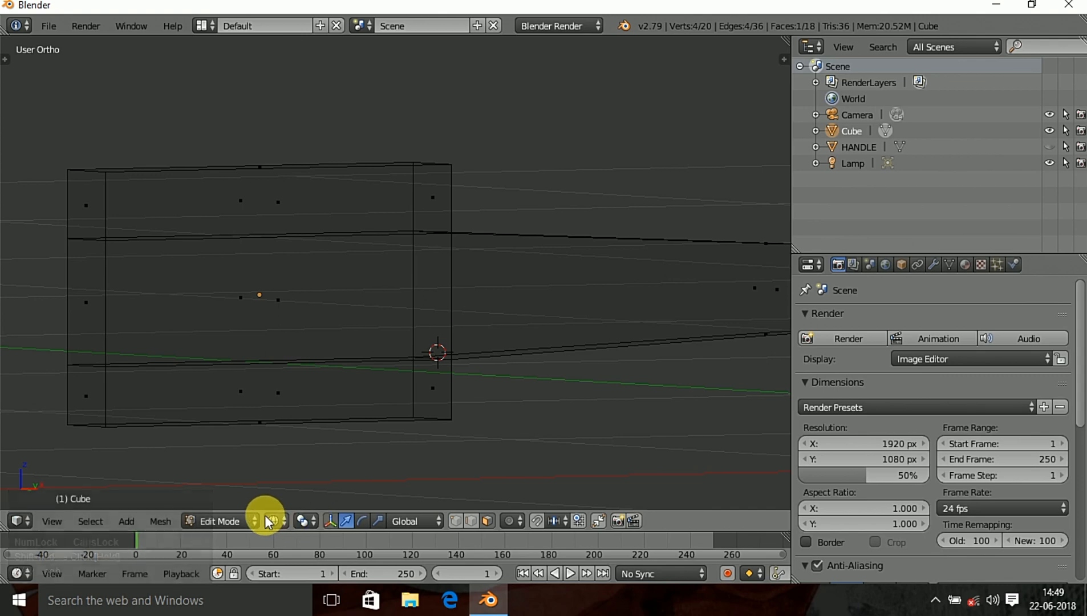
{"action": "left_click", "coordinate": [469, 521]}
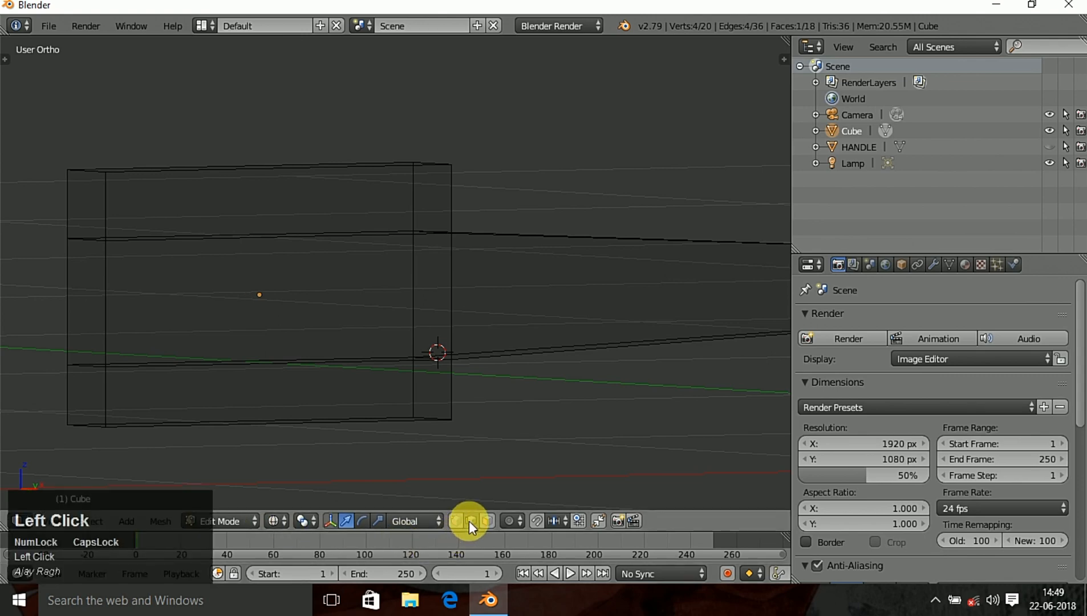
{"action": "right_click", "coordinate": [515, 242]}
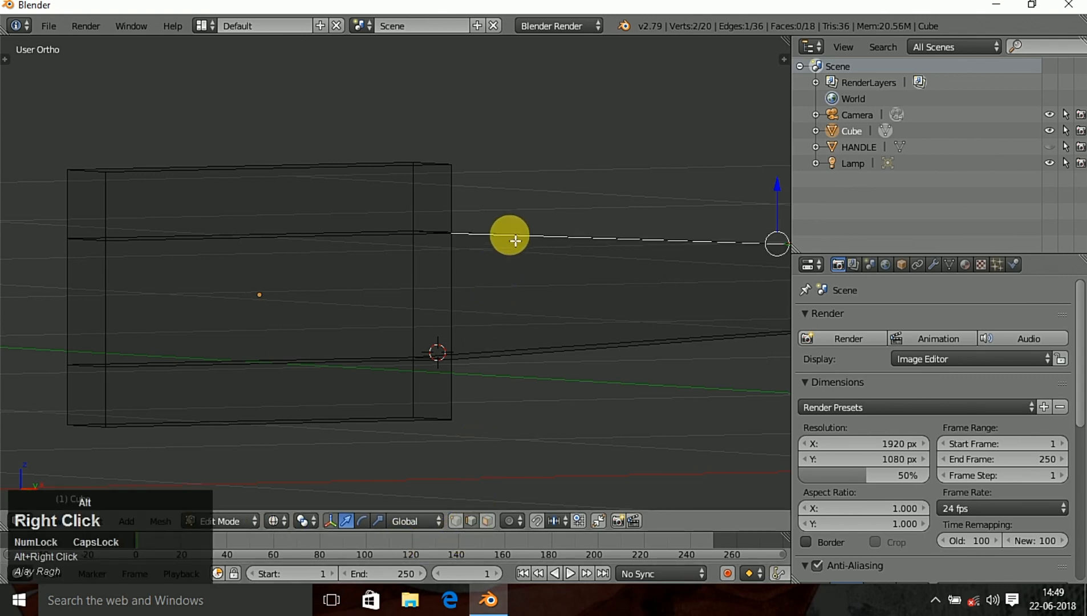
{"action": "middle_click_drag", "start_coordinate": [569, 300], "coordinate": [415, 301]}
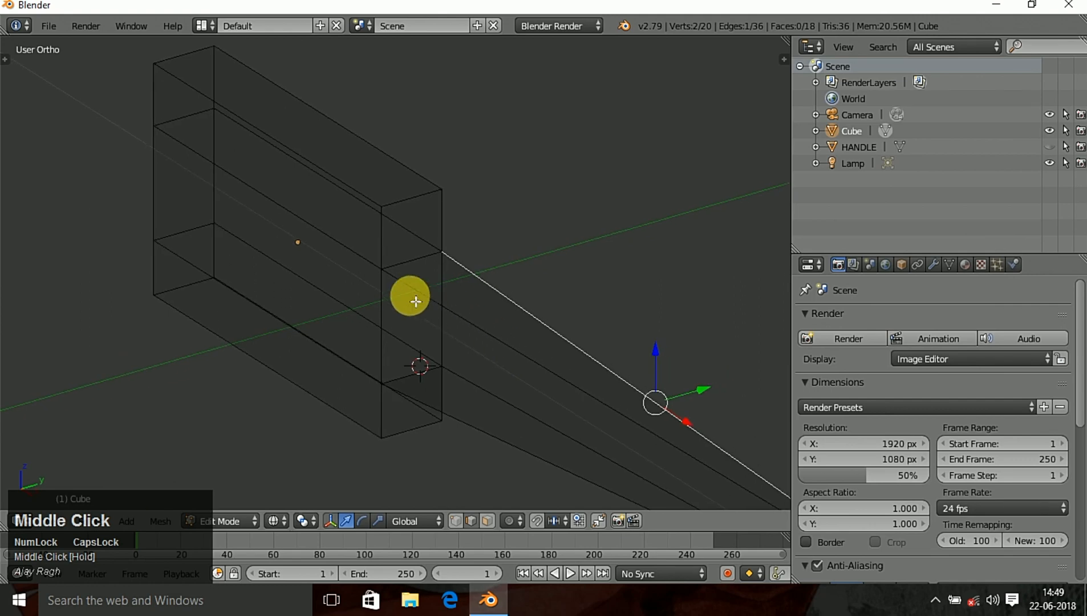
{"action": "right_click", "coordinate": [390, 278], "text": "alt"}
{"action": "right_click", "coordinate": [371, 262]}
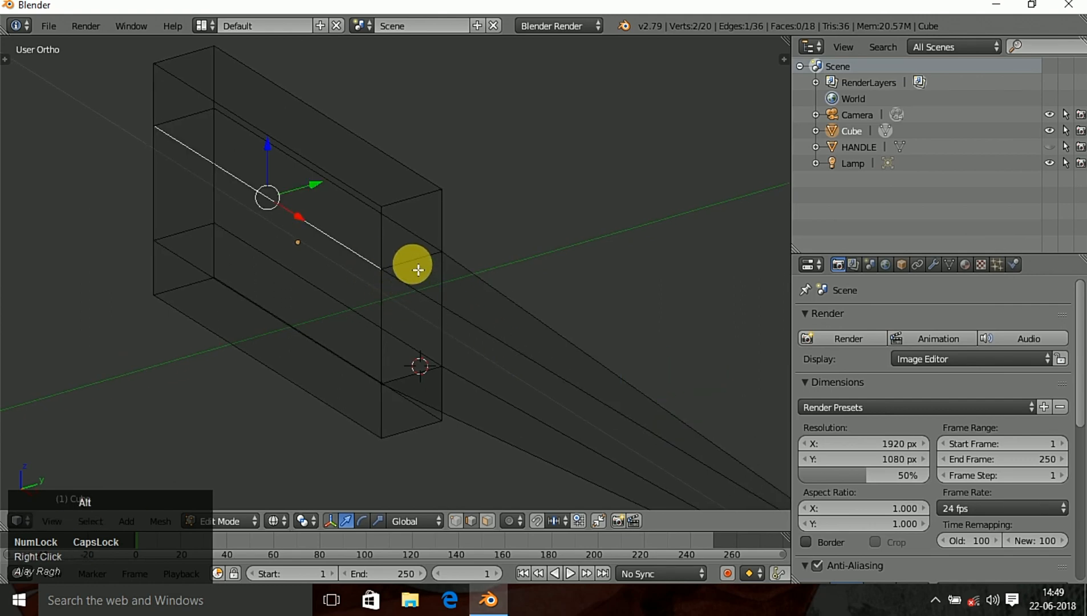
{"action": "right_click", "coordinate": [434, 257], "text": "alt"}
{"action": "middle_click_drag", "start_coordinate": [606, 323], "coordinate": [350, 304]}
{"action": "scroll", "coordinate": [495, 347], "scroll_direction": "down", "scroll_amount": 4}
{"action": "middle_click_drag", "start_coordinate": [496, 346], "coordinate": [371, 360]}
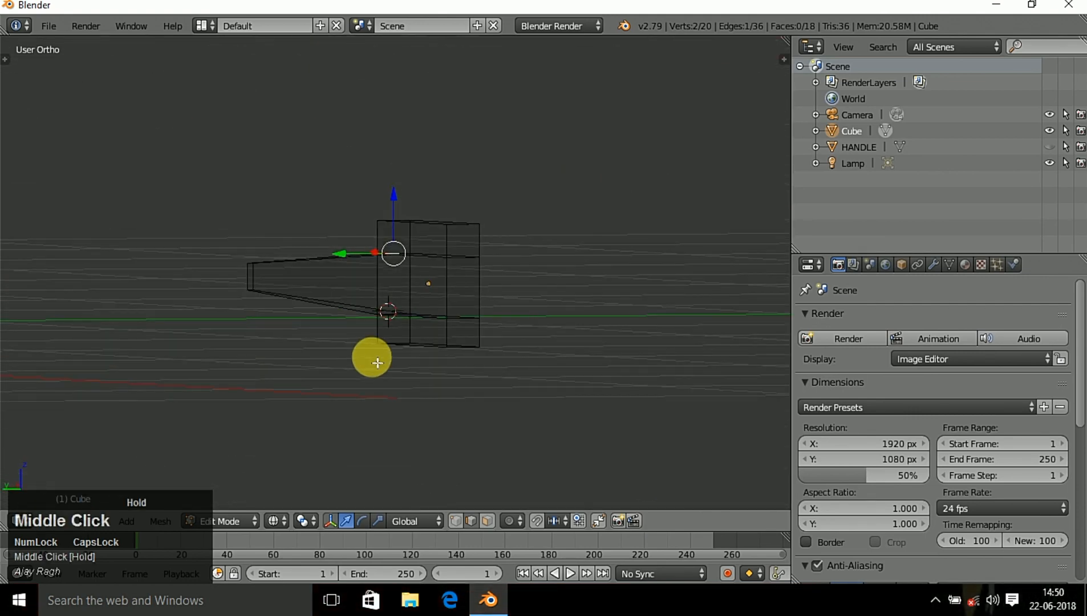
{"action": "right_click", "coordinate": [459, 259]}
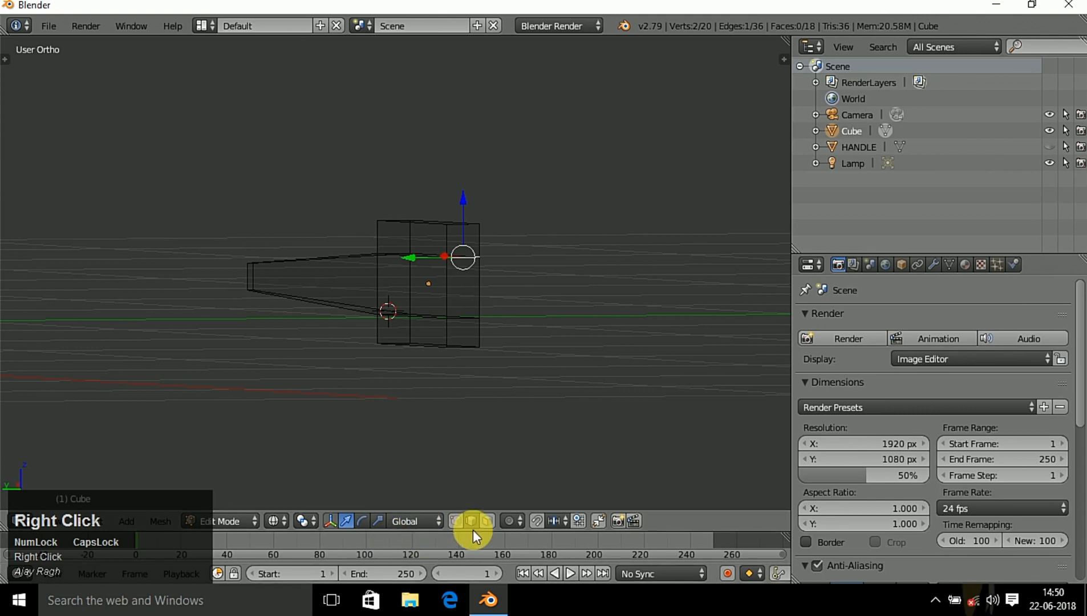
- In face selection mode, select the middle face of the block's -X end and view it from the top over the reference
{"action": "left_click", "coordinate": [485, 522]}
{"action": "right_click", "coordinate": [465, 305]}
{"action": "middle_click_drag", "start_coordinate": [467, 307], "coordinate": [637, 428]}
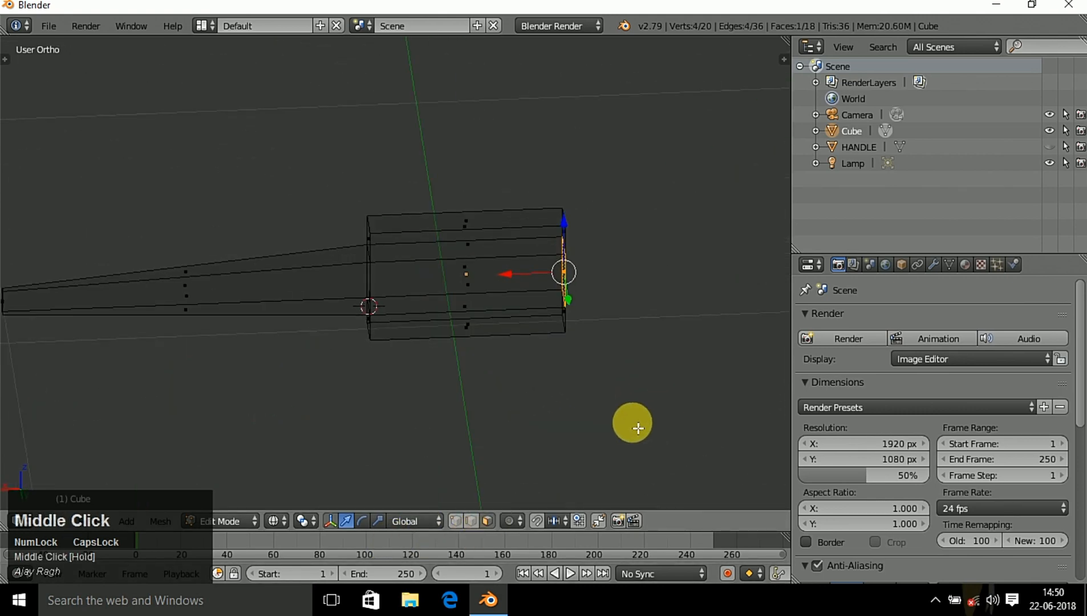
{"action": "key", "text": "KP_7"}
{"action": "scroll", "coordinate": [393, 407], "scroll_direction": "down", "scroll_amount": 4}
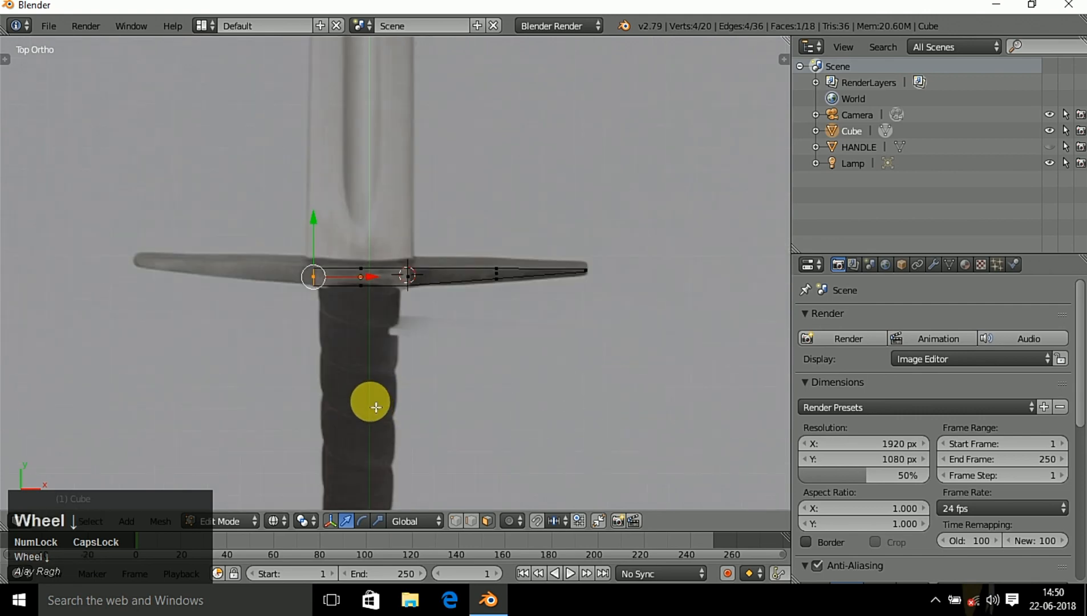
{"action": "middle_click_drag", "start_coordinate": [376, 407], "coordinate": [505, 412], "text": "shift"}
{"action": "key", "text": "e"}
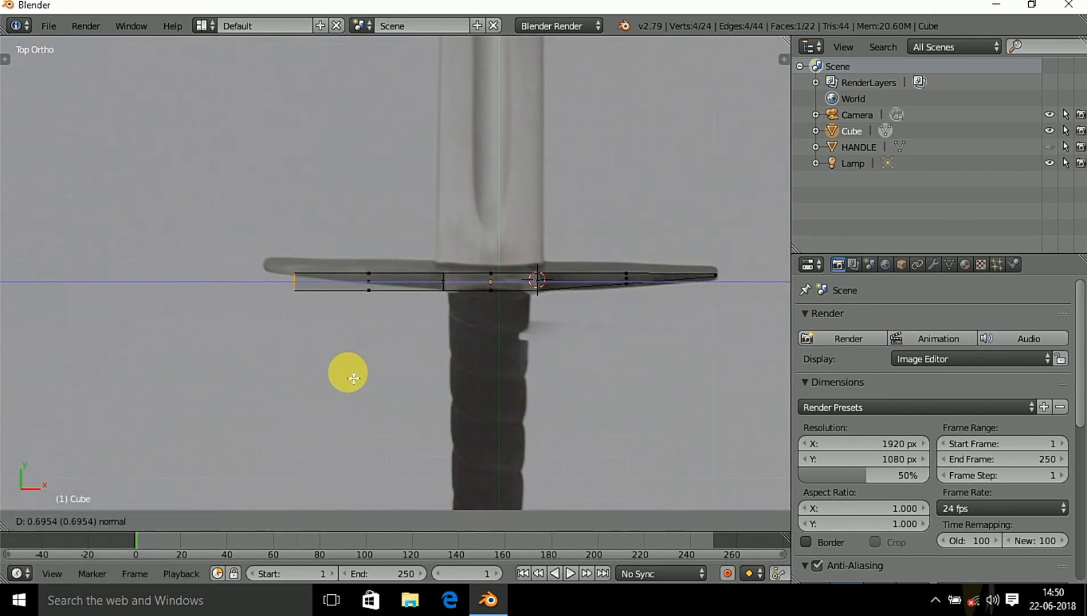
{"action": "left_click", "coordinate": [340, 374]}
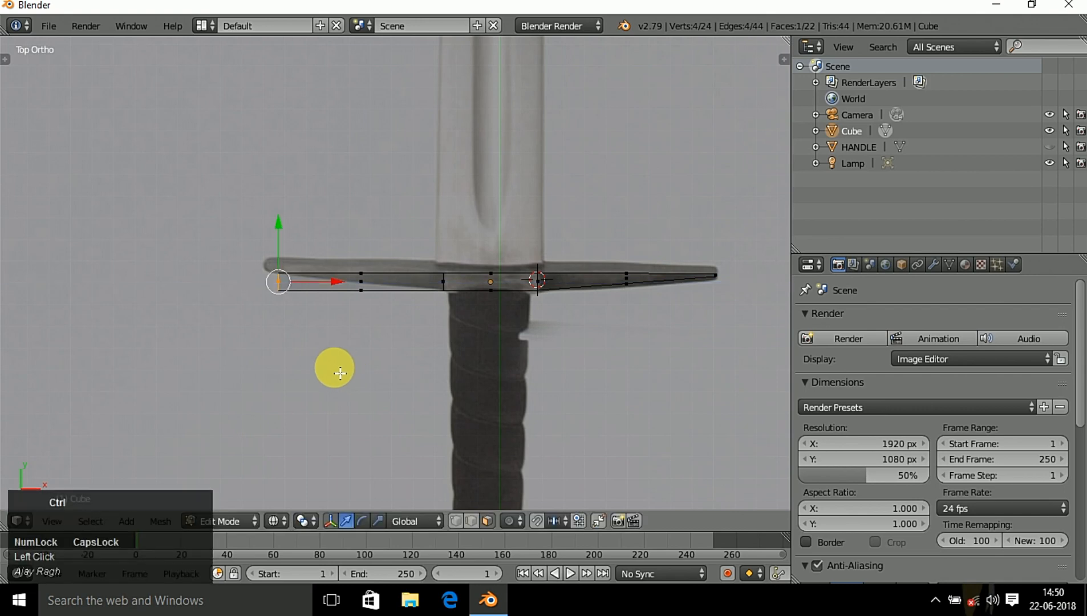
{"action": "key", "text": "ctrl+z"}
- Extrude the selected face about 0.84 out to the reference crossguard's -X tip and shift it along Y to meet that tip
{"action": "key", "text": "e"}
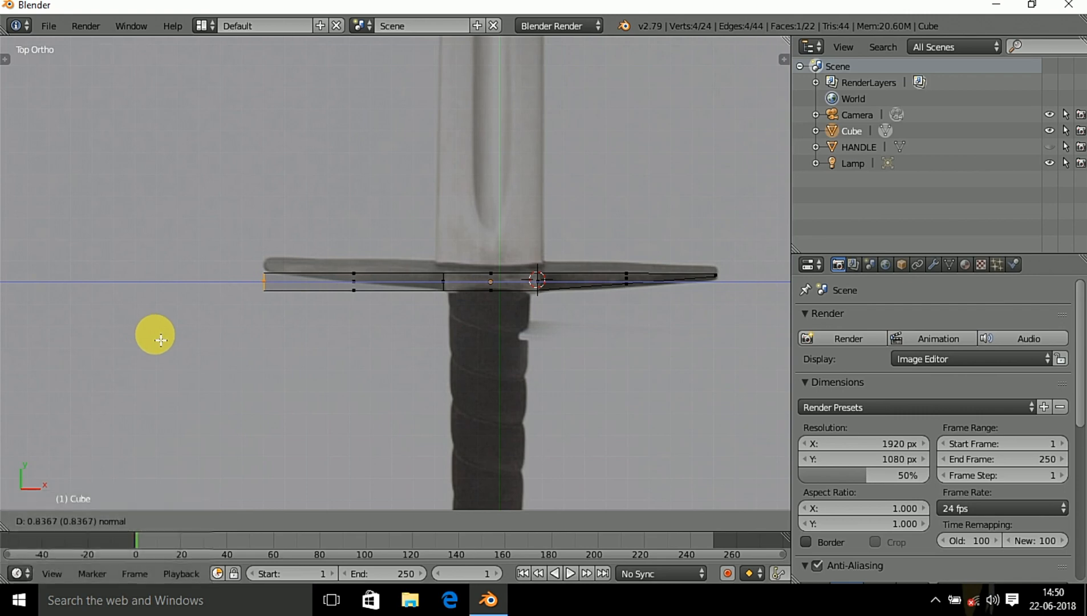
{"action": "left_click", "coordinate": [154, 336]}
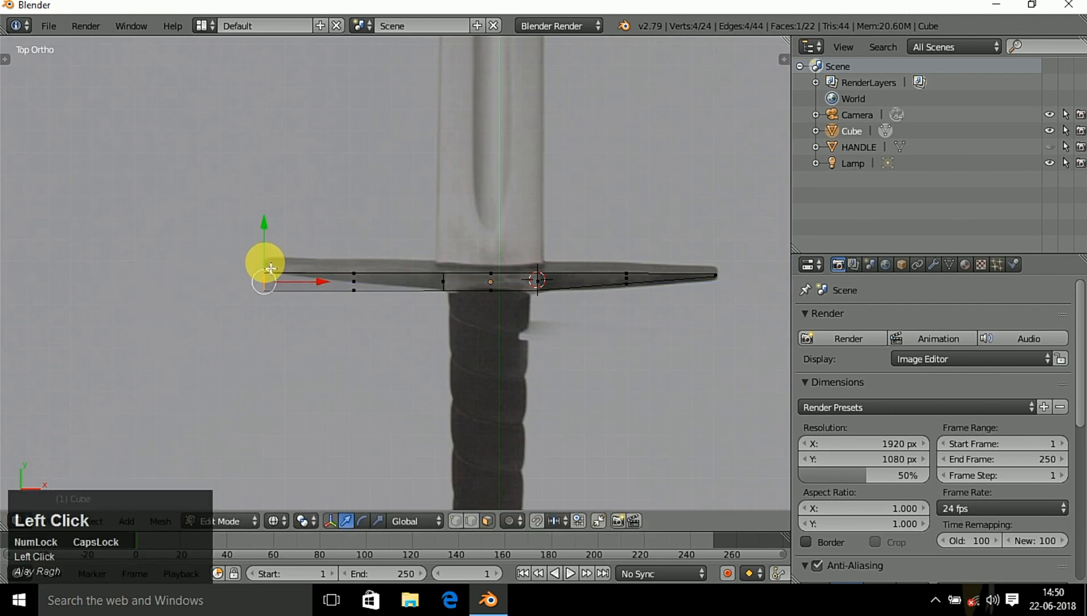
{"action": "left_click_drag", "start_coordinate": [262, 260], "coordinate": [272, 268]}
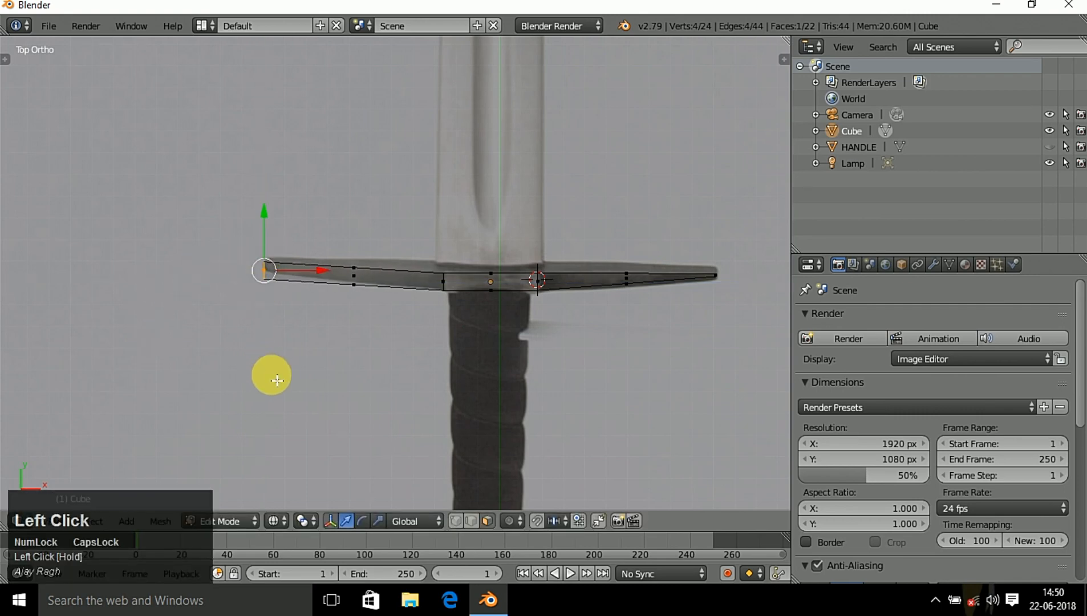
- Scale the -X arm's end face to about 0.3 along Y and shrink it along Z so the arm tapers towards its tip
{"action": "key", "text": "s"}
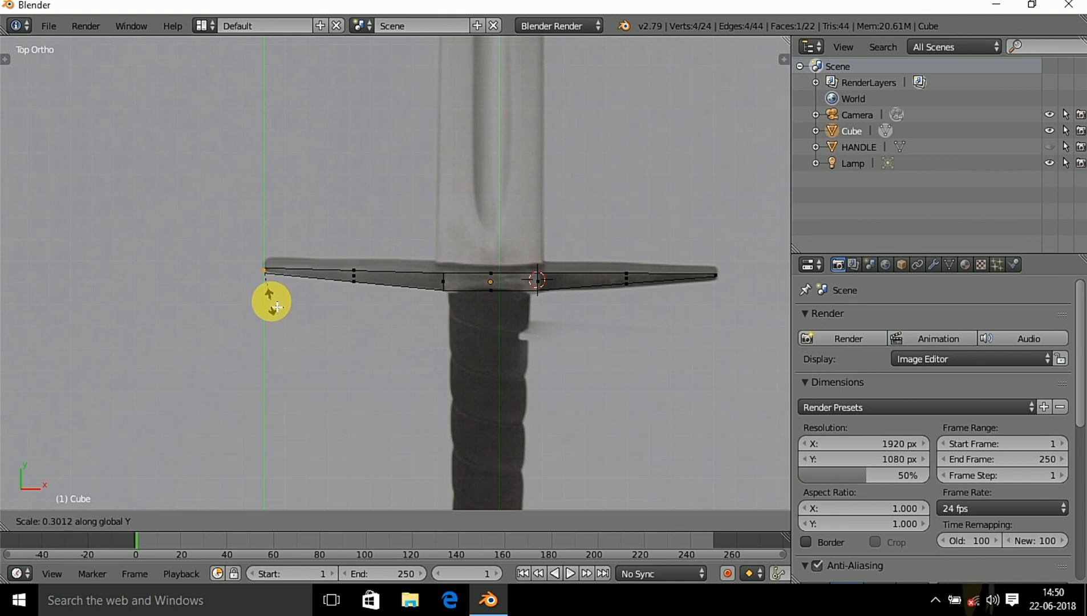
{"action": "left_click", "coordinate": [274, 301]}
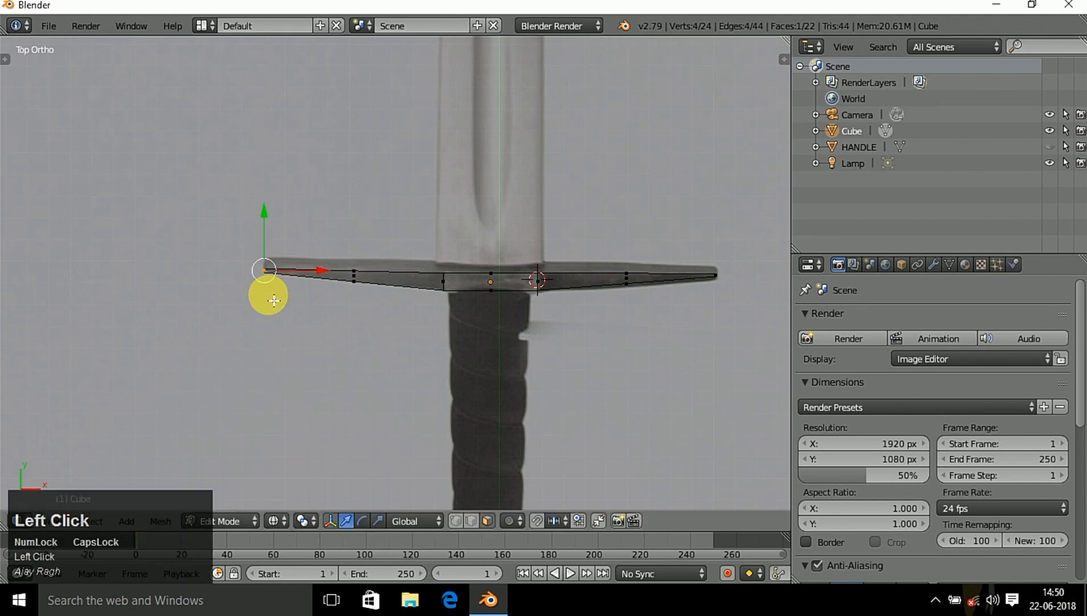
{"action": "key", "text": "s"}
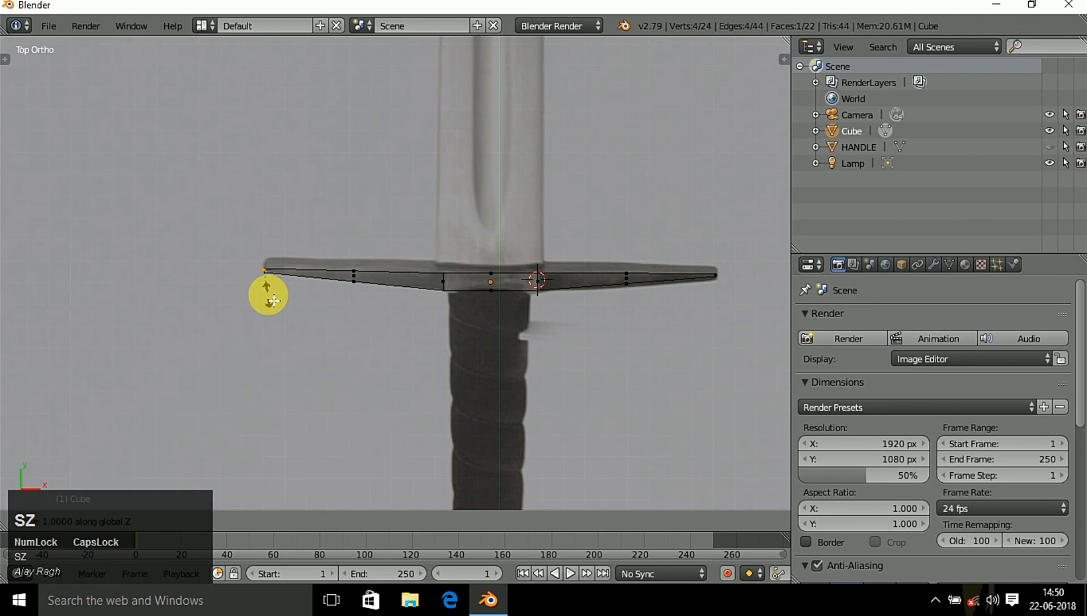
{"action": "left_click", "coordinate": [272, 294]}
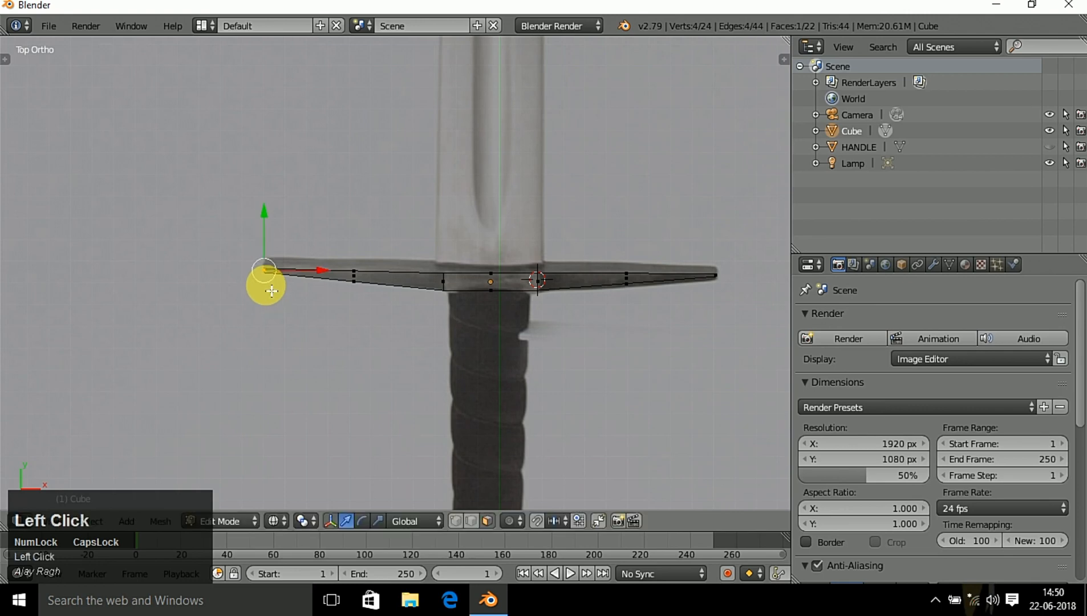
{"action": "middle_click_drag", "start_coordinate": [272, 292], "coordinate": [263, 284]}
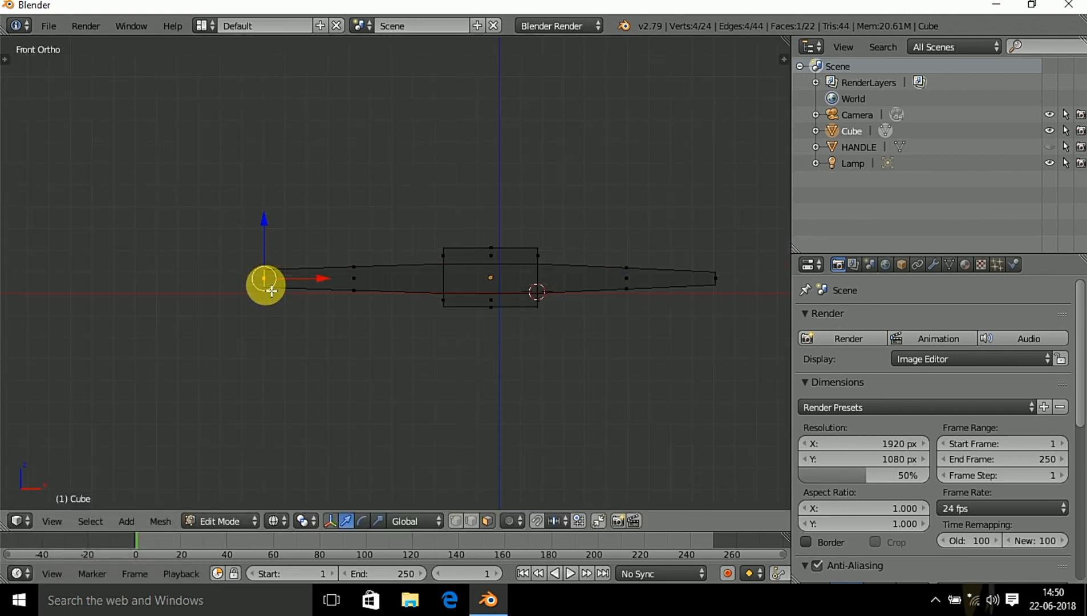
{"action": "middle_click_drag", "start_coordinate": [549, 405], "coordinate": [479, 49]}
{"action": "middle_click_drag", "start_coordinate": [600, 347], "coordinate": [289, 391]}
{"action": "key", "text": "s"}
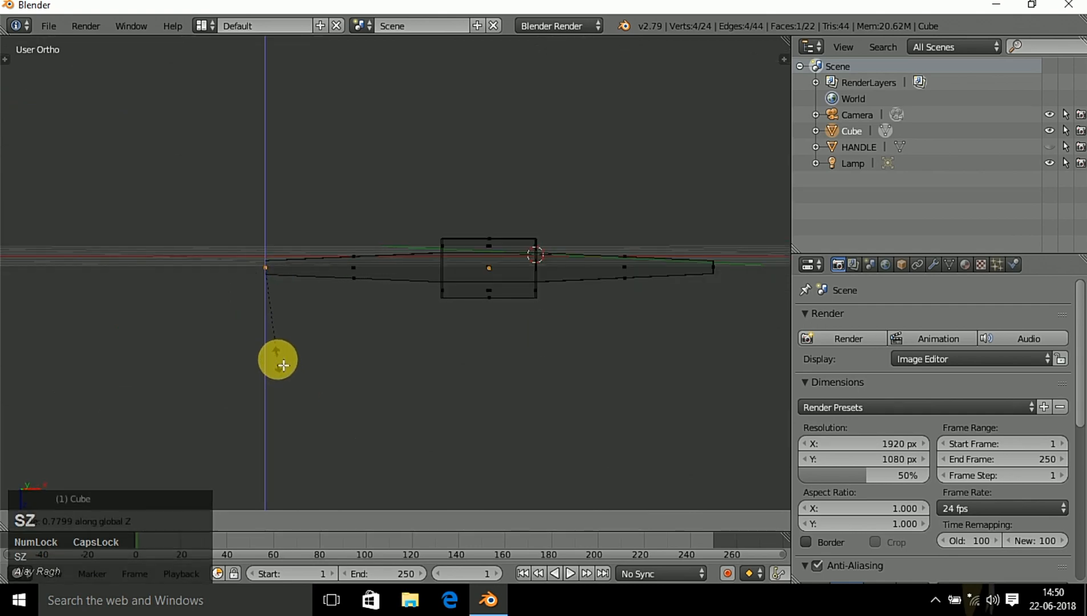
{"action": "left_click", "coordinate": [283, 366]}
- Extrude the middle face of the block's +Y side along Y up the reference blade to start the blade
{"action": "key", "text": "KP_7"}
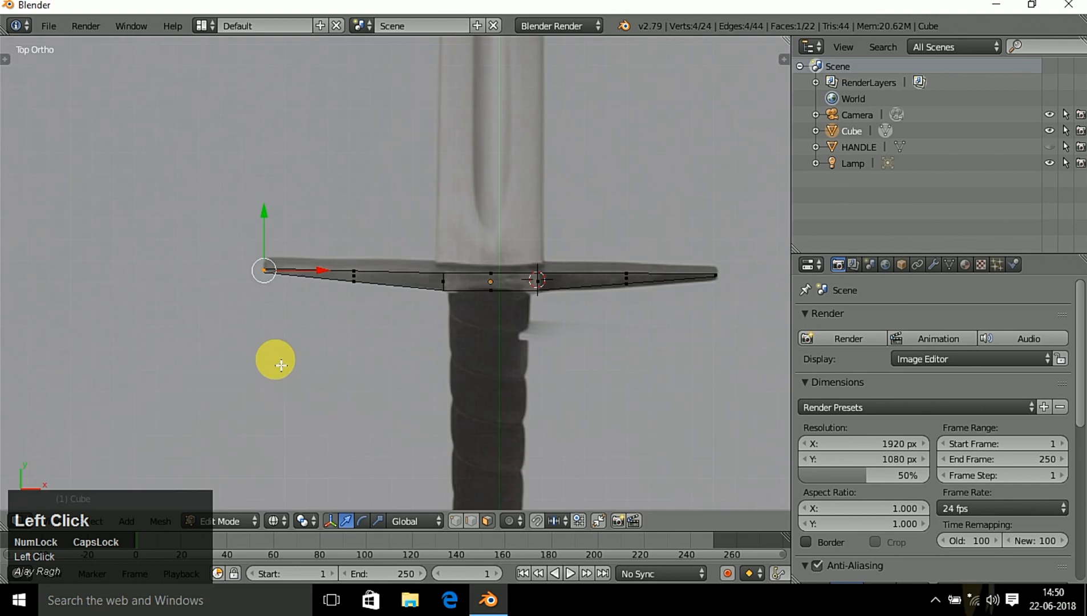
{"action": "scroll", "coordinate": [517, 337], "scroll_direction": "down", "scroll_amount": 2}
{"action": "scroll", "coordinate": [499, 345], "scroll_direction": "up", "scroll_amount": 4}
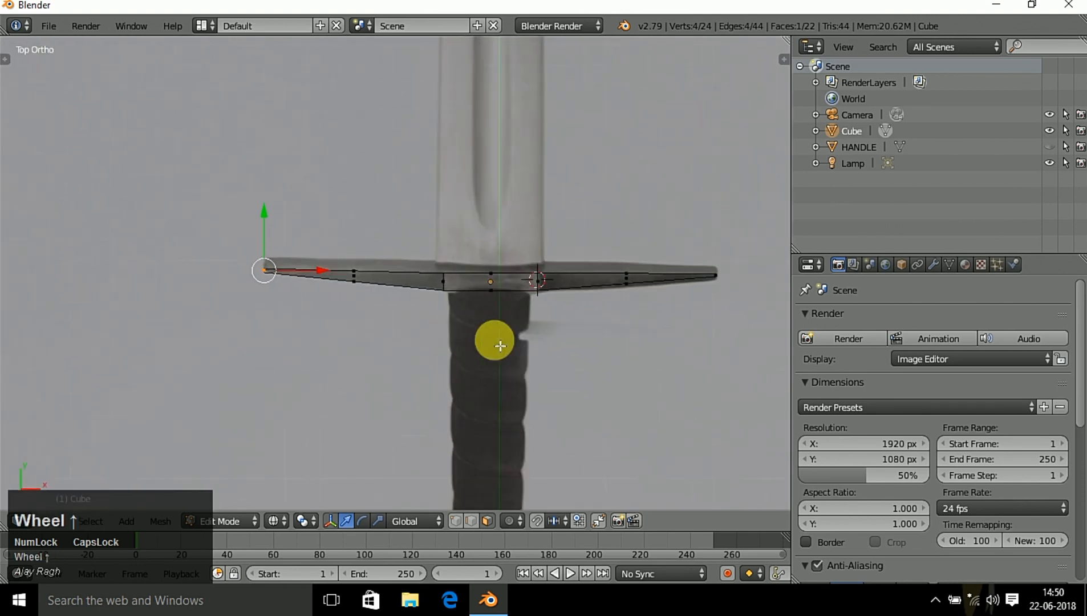
{"action": "middle_click_drag", "start_coordinate": [645, 387], "coordinate": [475, 411], "text": "shift"}
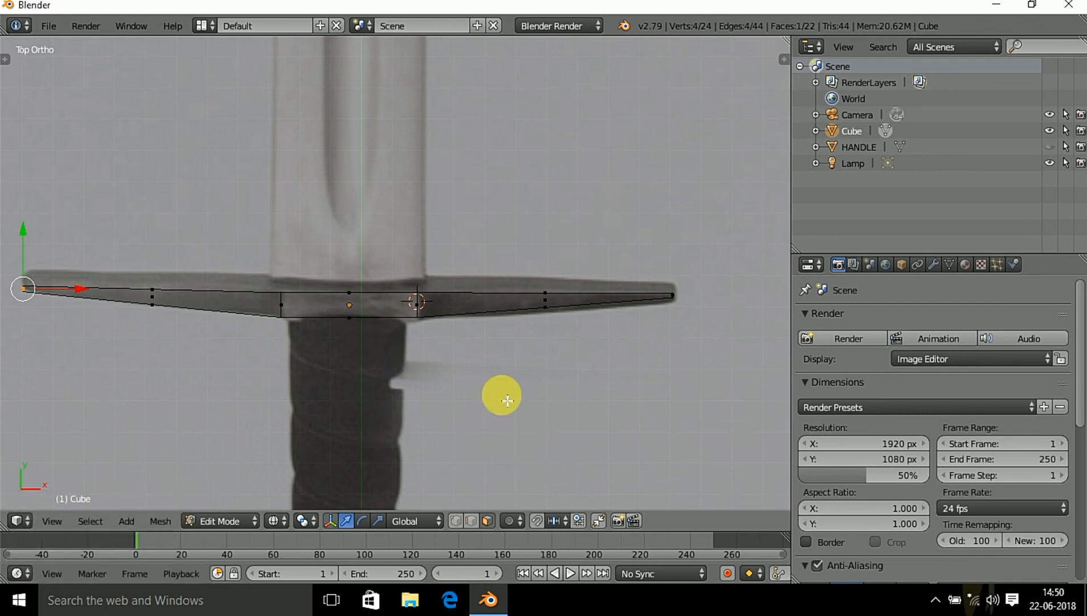
{"action": "middle_click_drag", "start_coordinate": [503, 396], "coordinate": [288, 265]}
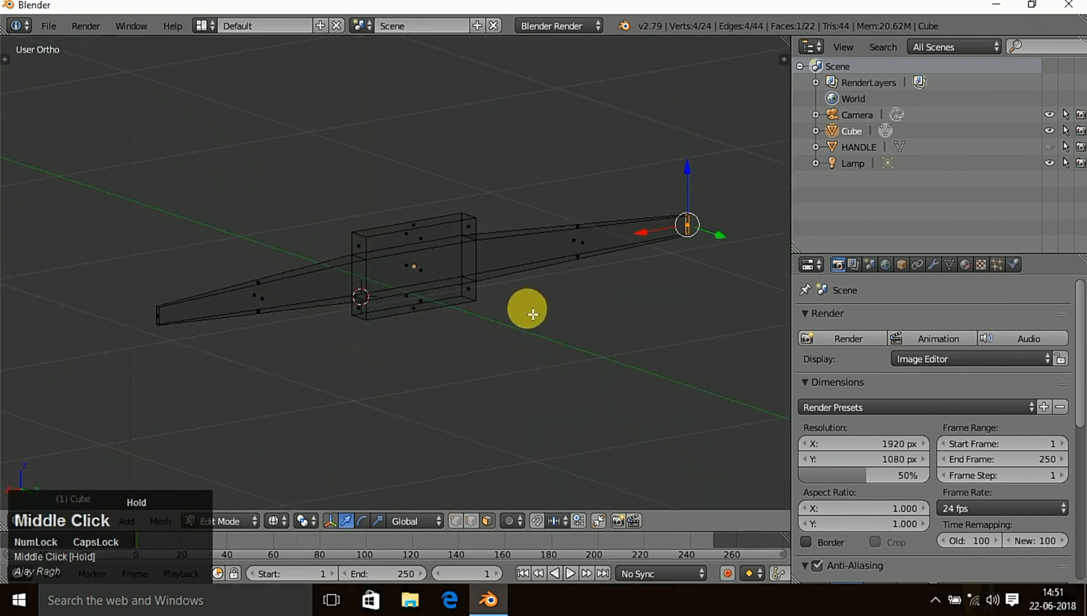
{"action": "right_click", "coordinate": [416, 279]}
{"action": "middle_click_drag", "start_coordinate": [434, 343], "coordinate": [633, 341]}
{"action": "scroll", "coordinate": [466, 316], "scroll_direction": "down", "scroll_amount": 5}
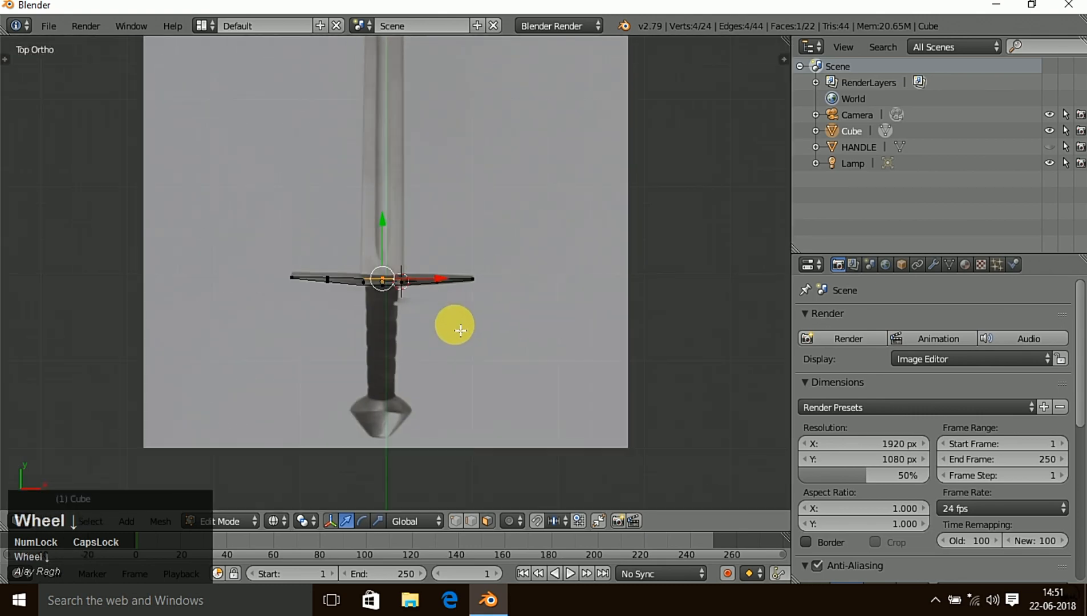
{"action": "middle_click_drag", "start_coordinate": [452, 323], "coordinate": [507, 507], "text": "shift"}
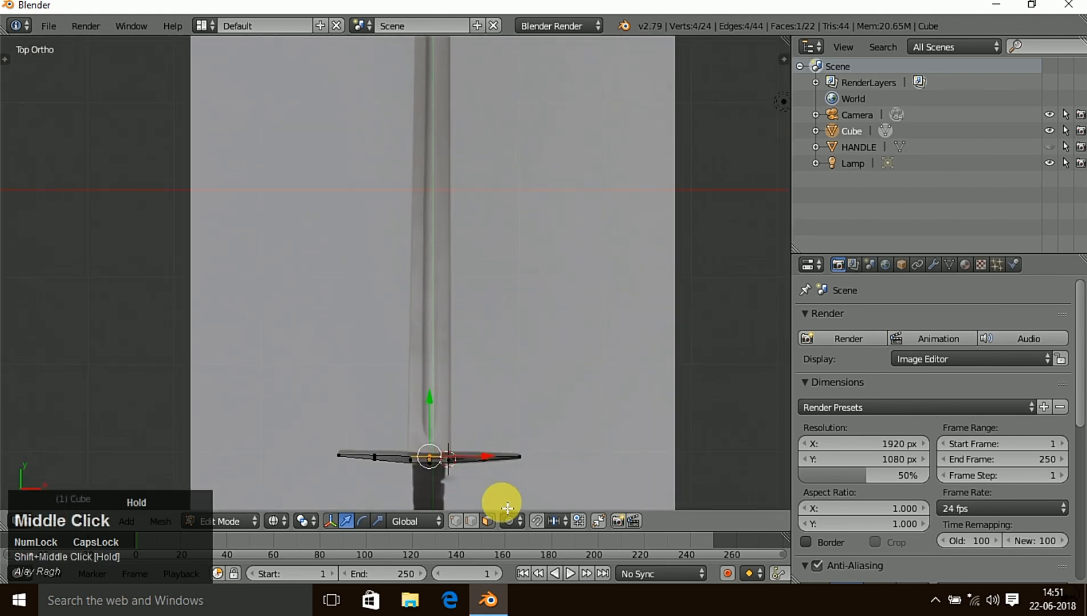
{"action": "left_click", "coordinate": [465, 518]}
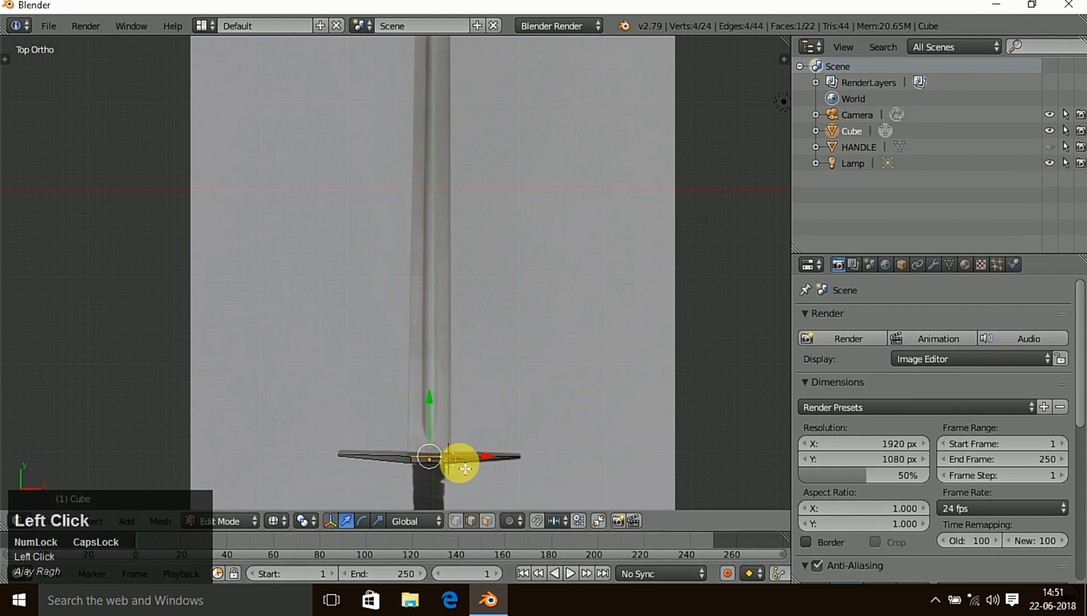
{"action": "key", "text": "e"}
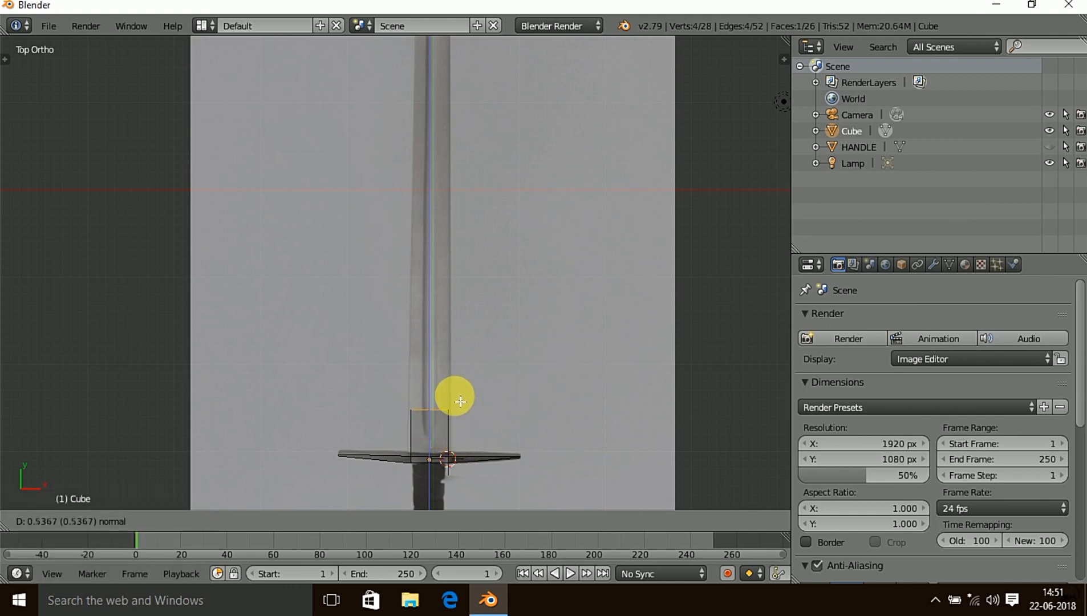
{"action": "left_click", "coordinate": [454, 234]}
- Try shifting the blade's extruded end slightly along X to line up with the reference blade, and undo the shift
{"action": "scroll", "coordinate": [454, 233], "scroll_direction": "up", "scroll_amount": 6}
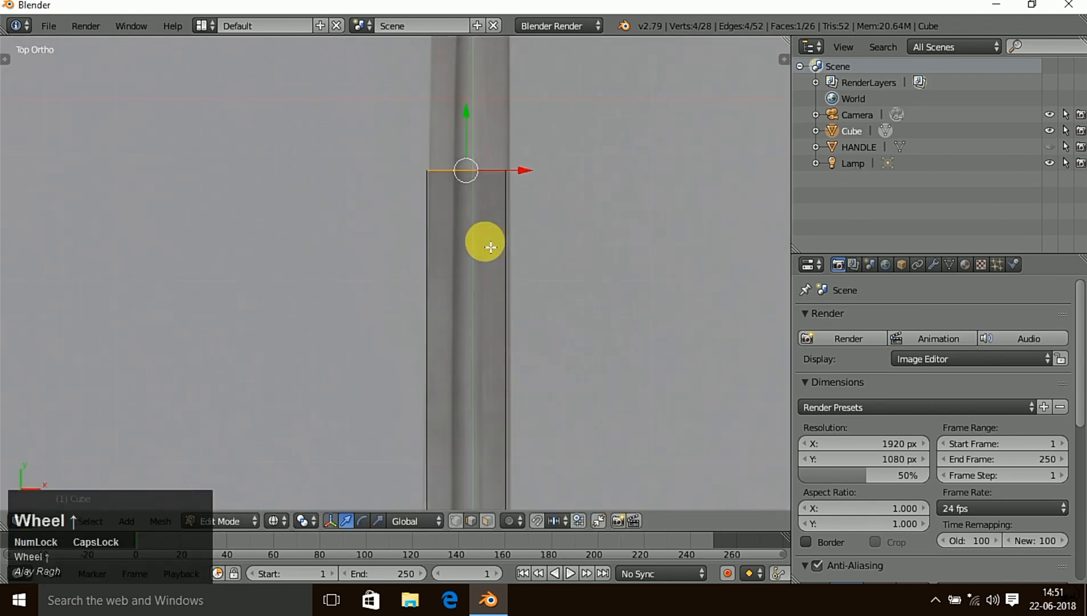
{"action": "middle_click_drag", "start_coordinate": [526, 255], "coordinate": [432, 318], "text": "shift"}
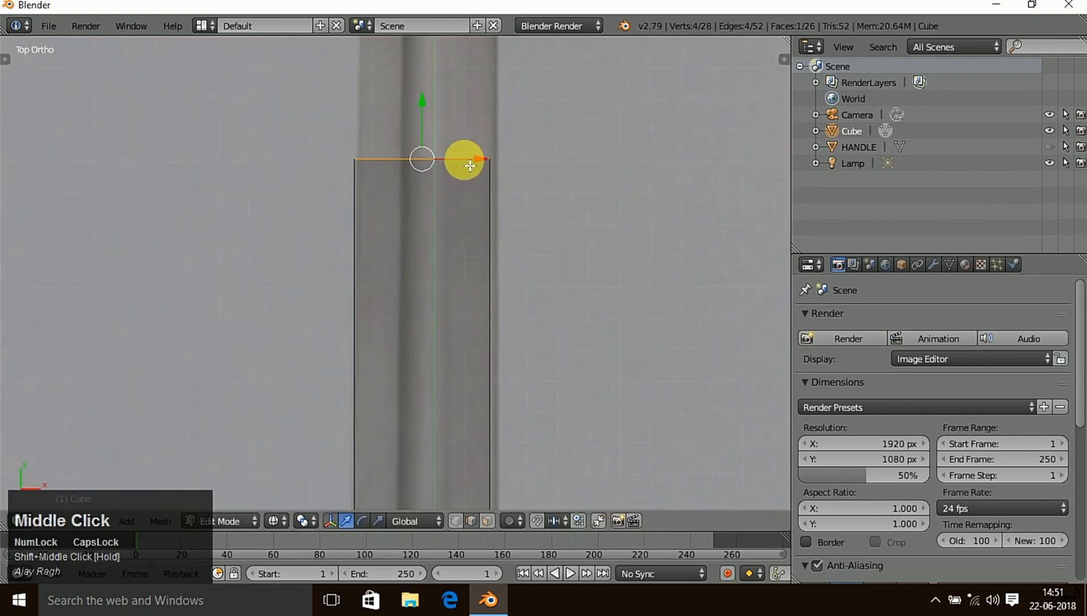
{"action": "left_click_drag", "start_coordinate": [469, 160], "coordinate": [475, 163]}
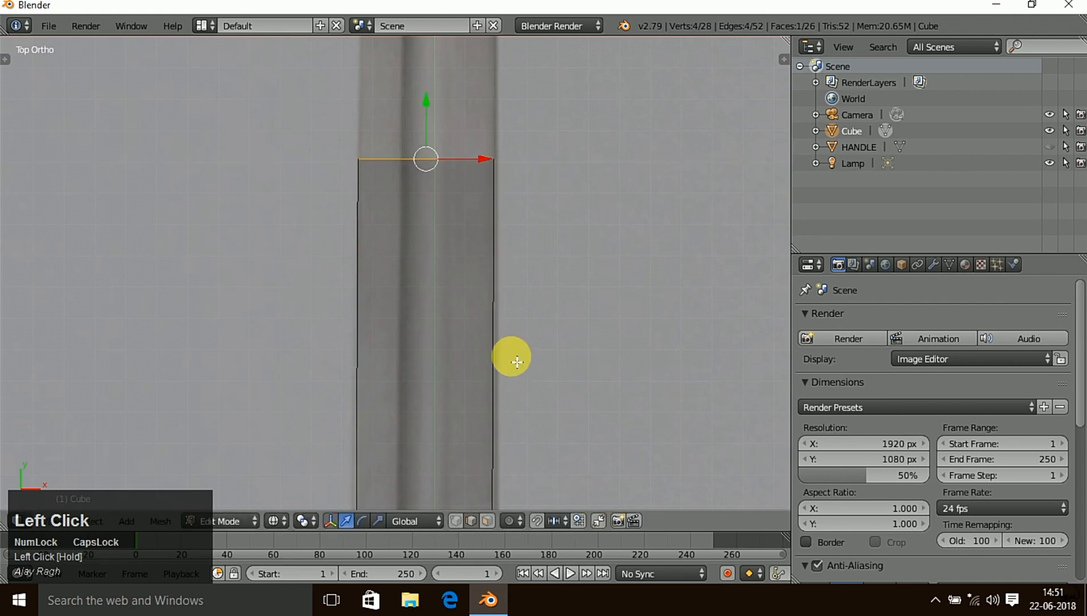
{"action": "left_click_drag", "start_coordinate": [484, 160], "coordinate": [491, 164]}
{"action": "scroll", "coordinate": [545, 331], "scroll_direction": "down", "scroll_amount": 4}
{"action": "middle_click_drag", "start_coordinate": [543, 311], "coordinate": [544, 89], "text": "shift"}
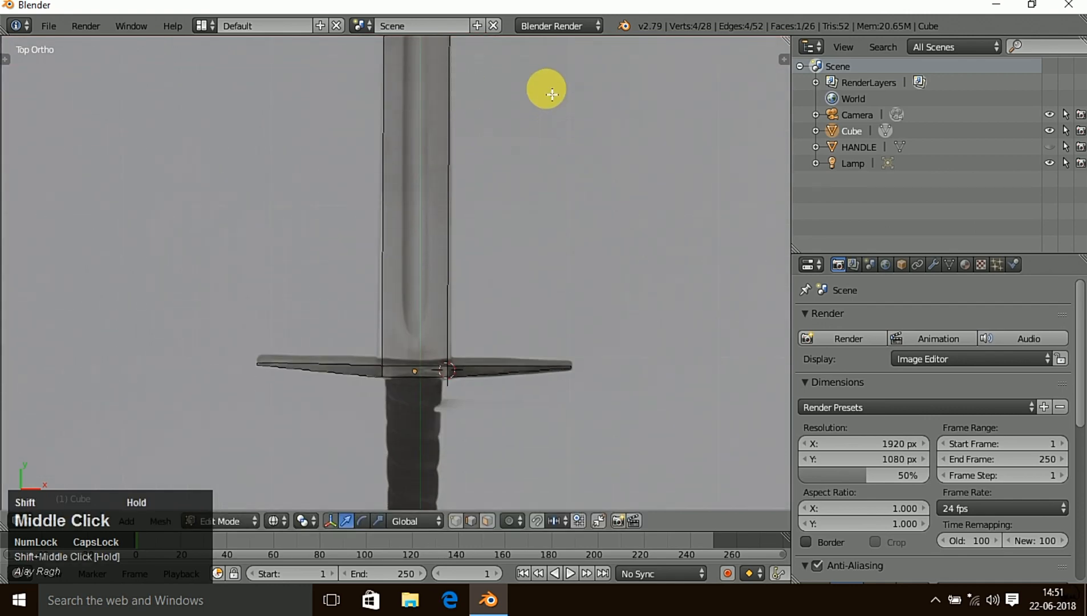
{"action": "scroll", "coordinate": [454, 414], "scroll_direction": "up", "scroll_amount": 4}
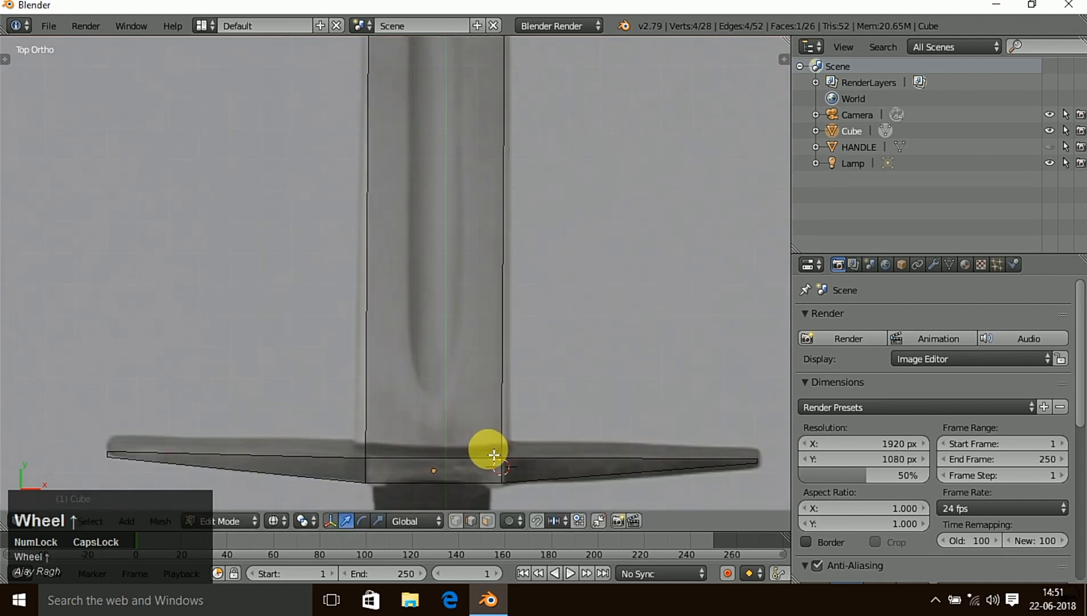
{"action": "key", "text": "ctrl+z"}
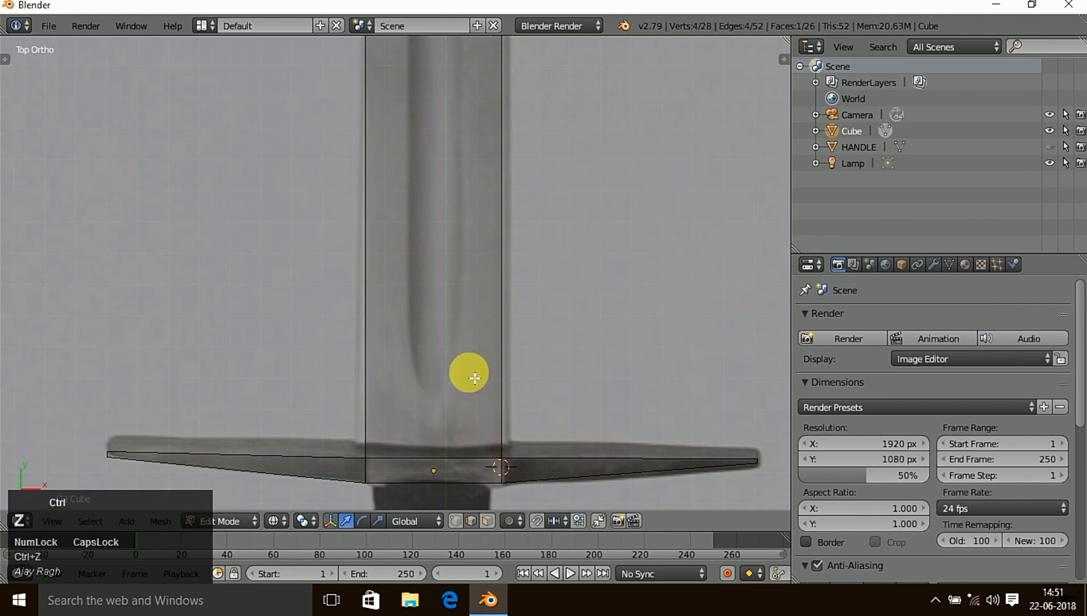
- Undo the blade extrusion and scale the block's +Y face to about 1.16 to span the reference blade's width
{"action": "key", "text": "ctrl+z"}
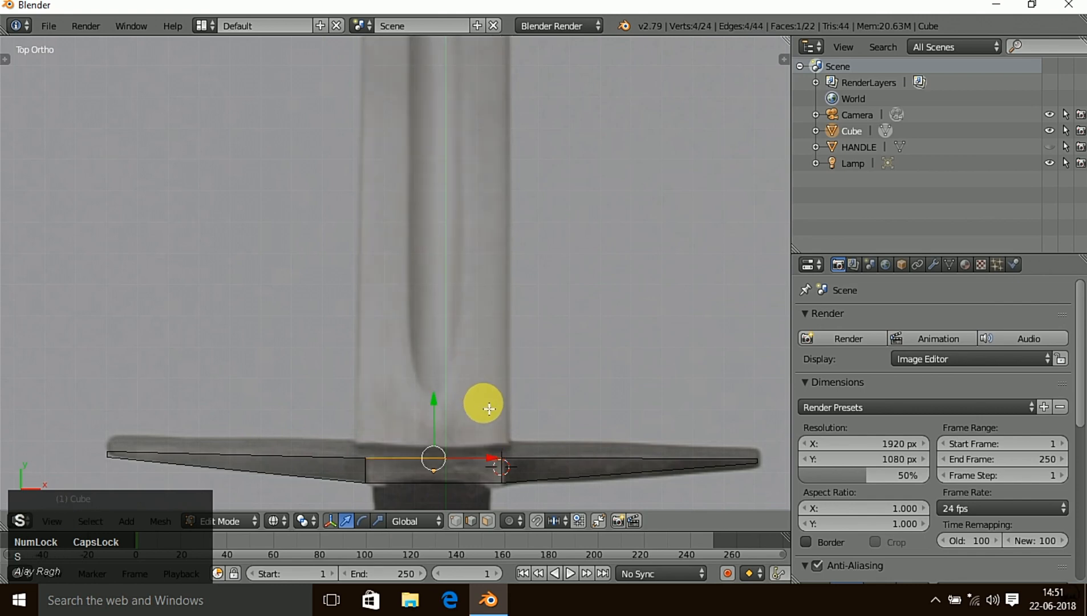
{"action": "key", "text": "s"}
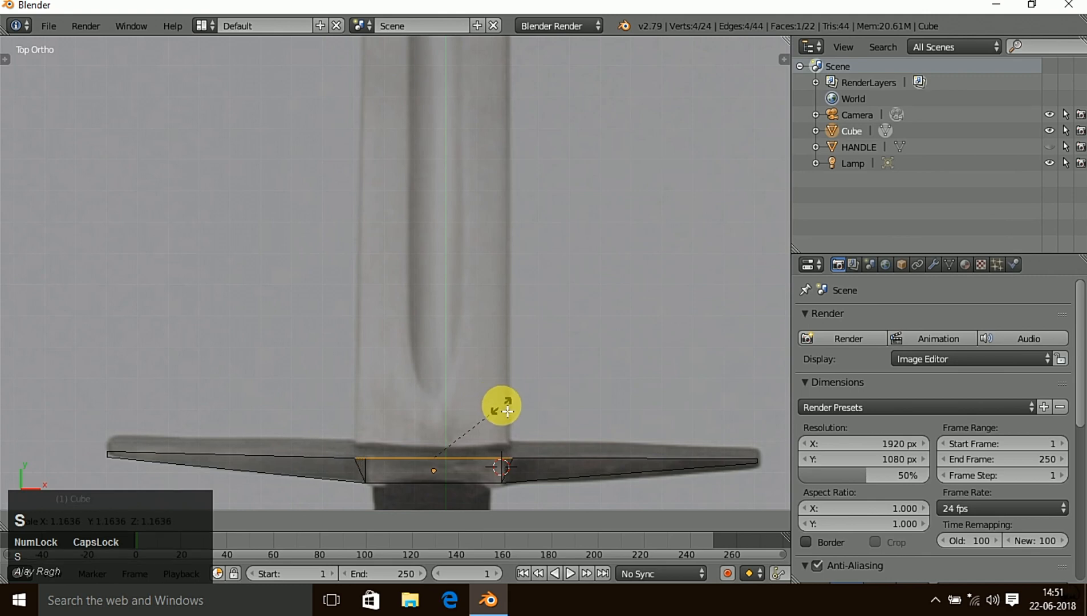
{"action": "left_click", "coordinate": [507, 411]}
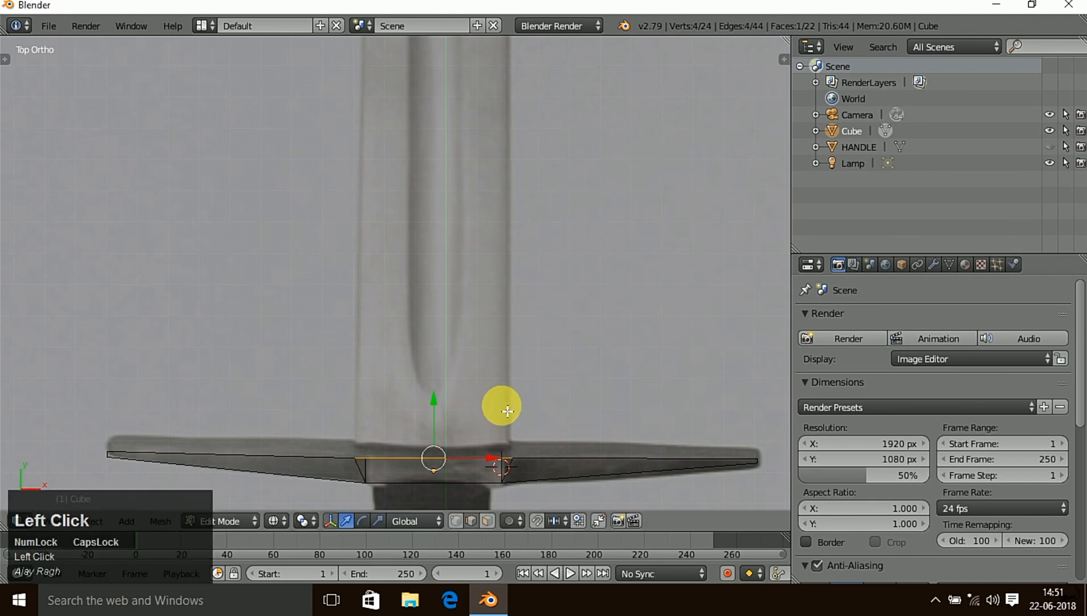
- Extrude the widened face along Y as the blade's first segment and narrow its end slightly to the reference edges
{"action": "key", "text": "e"}
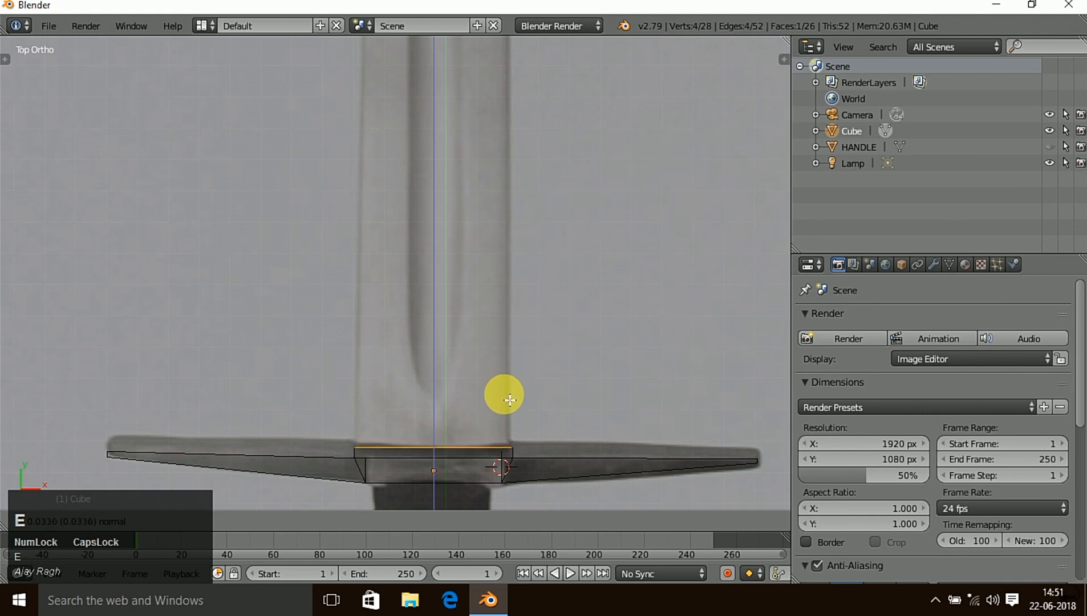
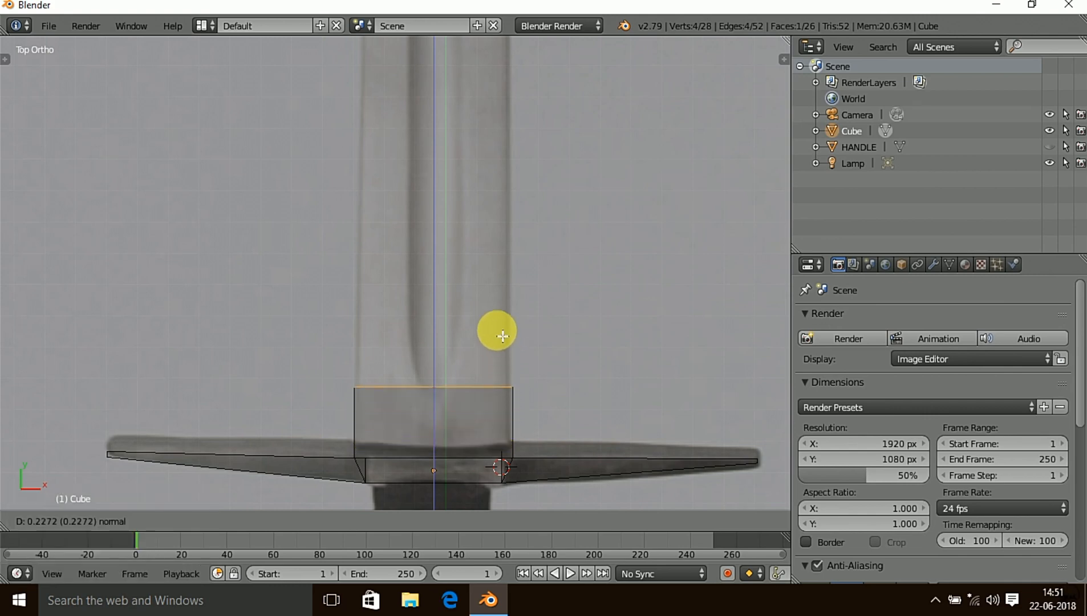
{"action": "left_click", "coordinate": [507, 202]}
{"action": "key", "text": "s"}
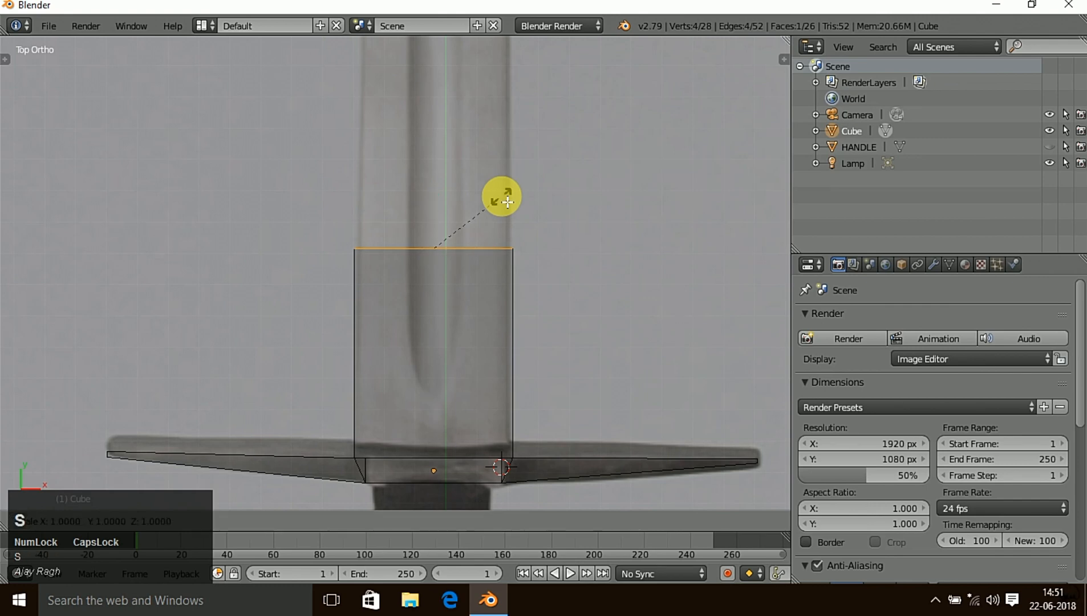
{"action": "left_click", "coordinate": [513, 201]}
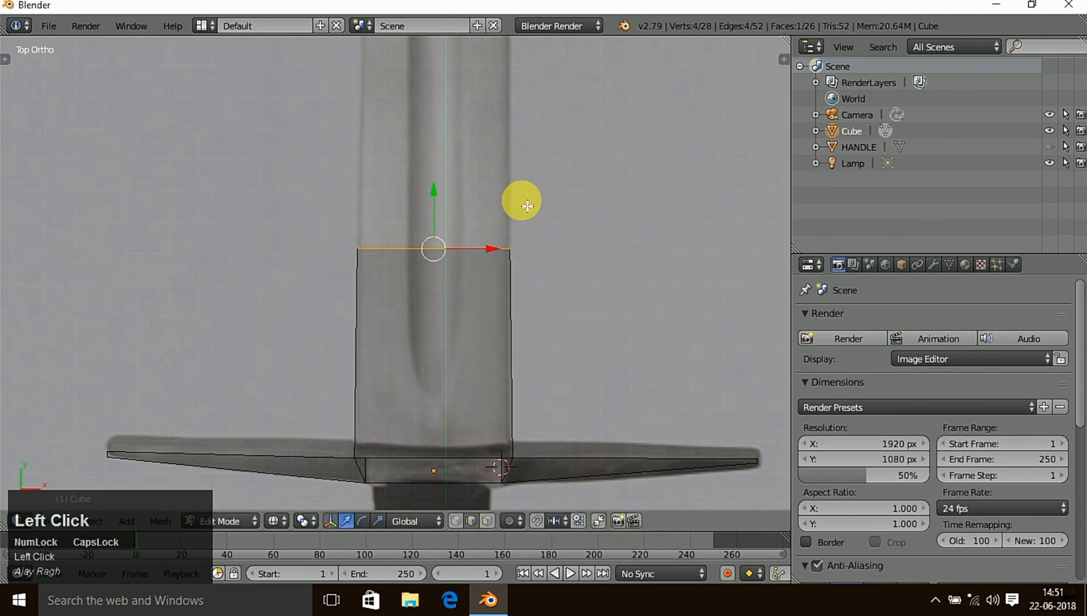
{"action": "middle_click_drag", "start_coordinate": [522, 199], "coordinate": [511, 29], "text": "shift"}
{"action": "key", "text": "e"}
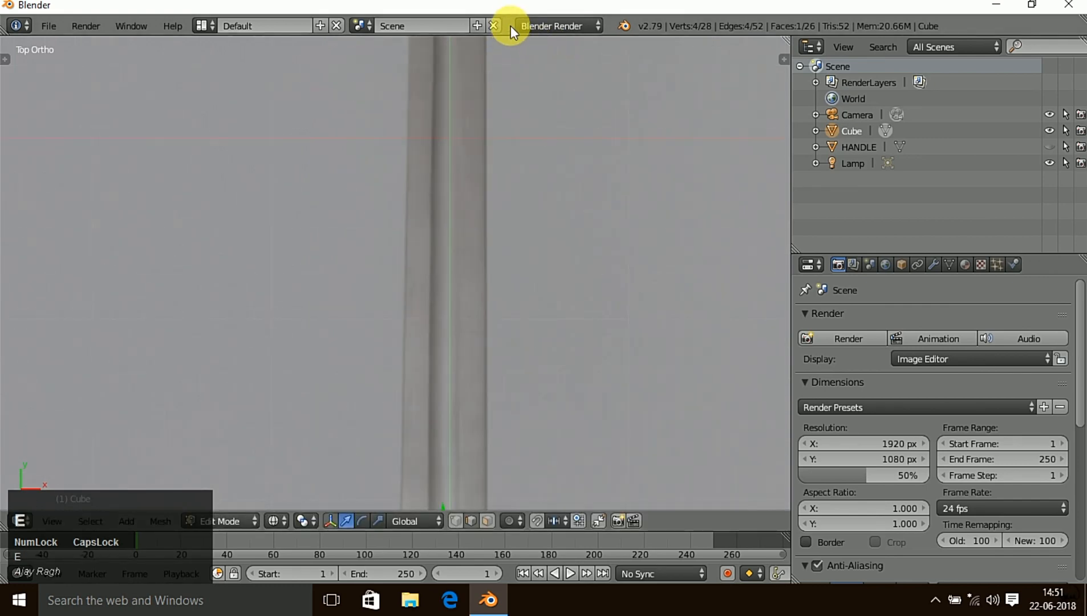
{"action": "right_click", "coordinate": [477, 231]}
{"action": "scroll", "coordinate": [565, 408], "scroll_direction": "down", "scroll_amount": 3}
{"action": "middle_click_drag", "start_coordinate": [565, 408], "coordinate": [553, 272], "text": "shift"}
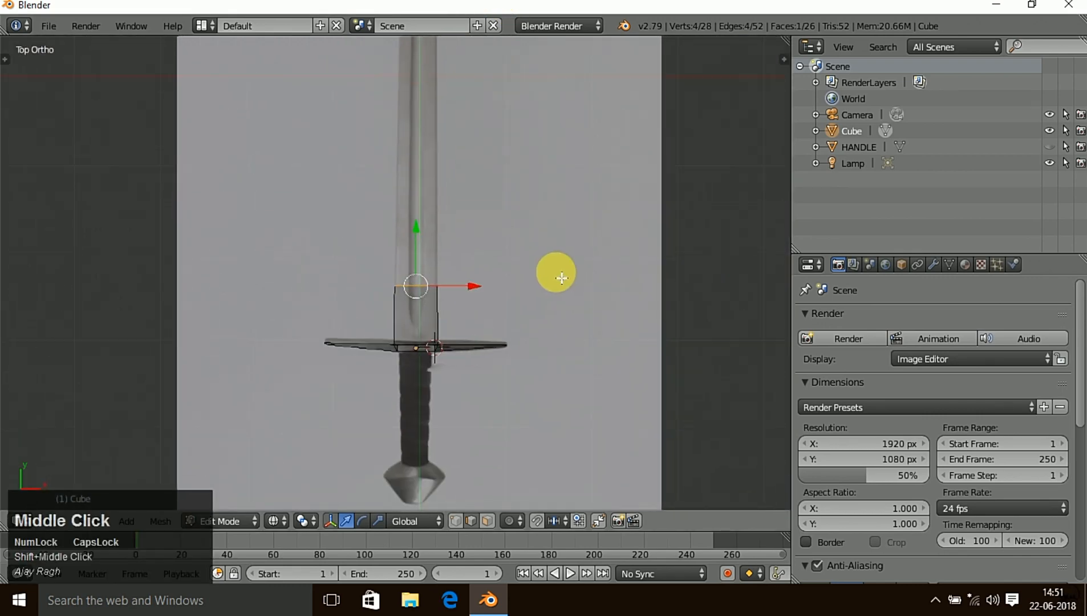
{"action": "scroll", "coordinate": [432, 345], "scroll_direction": "up", "scroll_amount": 4}
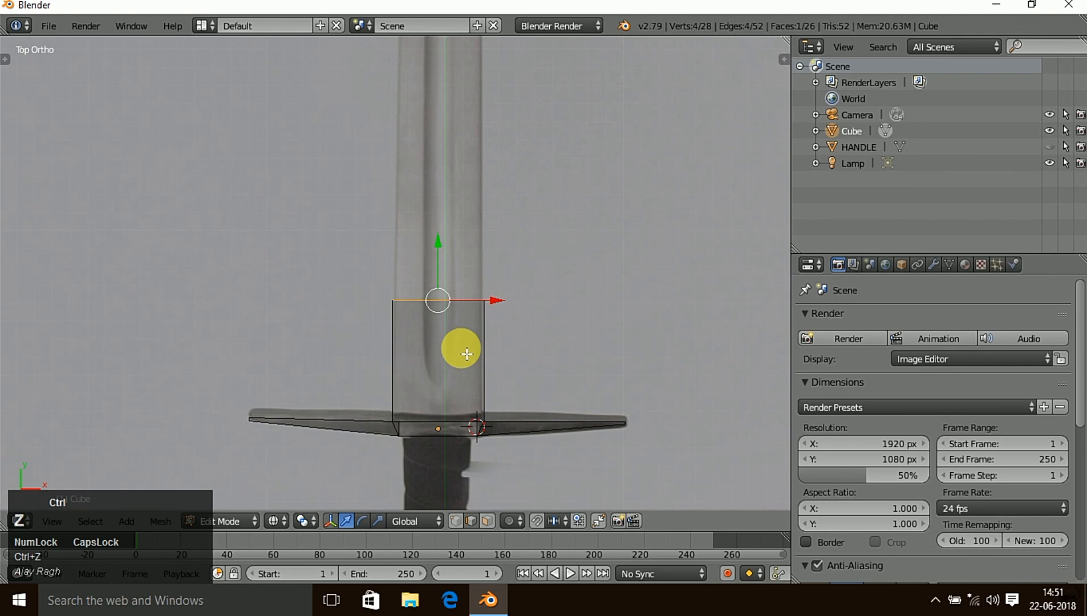
{"action": "scroll", "coordinate": [466, 354], "scroll_direction": "up", "scroll_amount": 3}
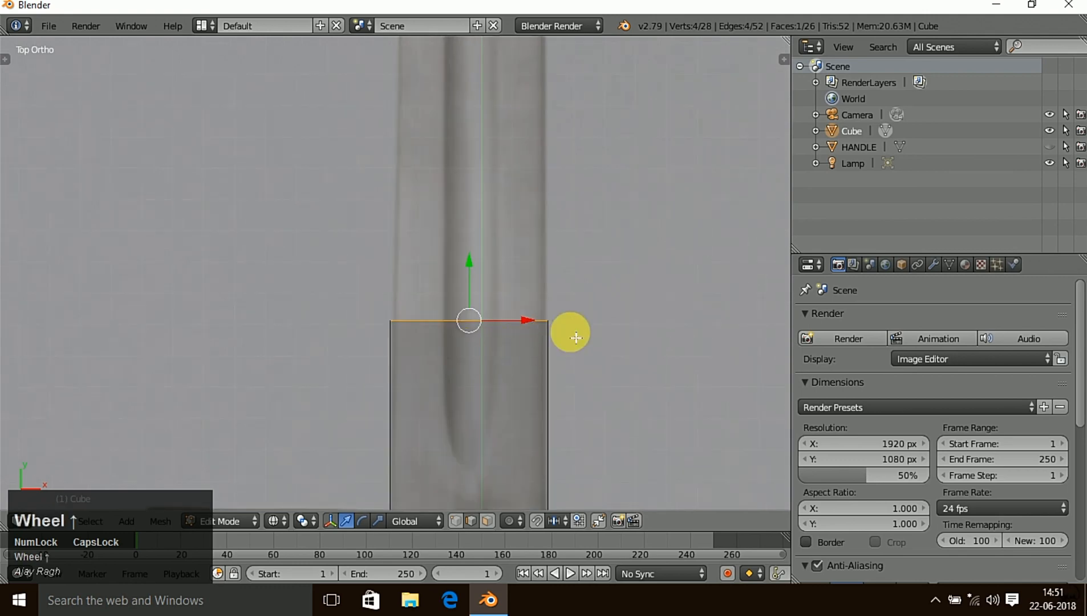
- Scale the first blade segment's end down to the reference width and extrude a second segment along Y
{"action": "key", "text": "s"}
{"action": "left_click", "coordinate": [594, 245]}
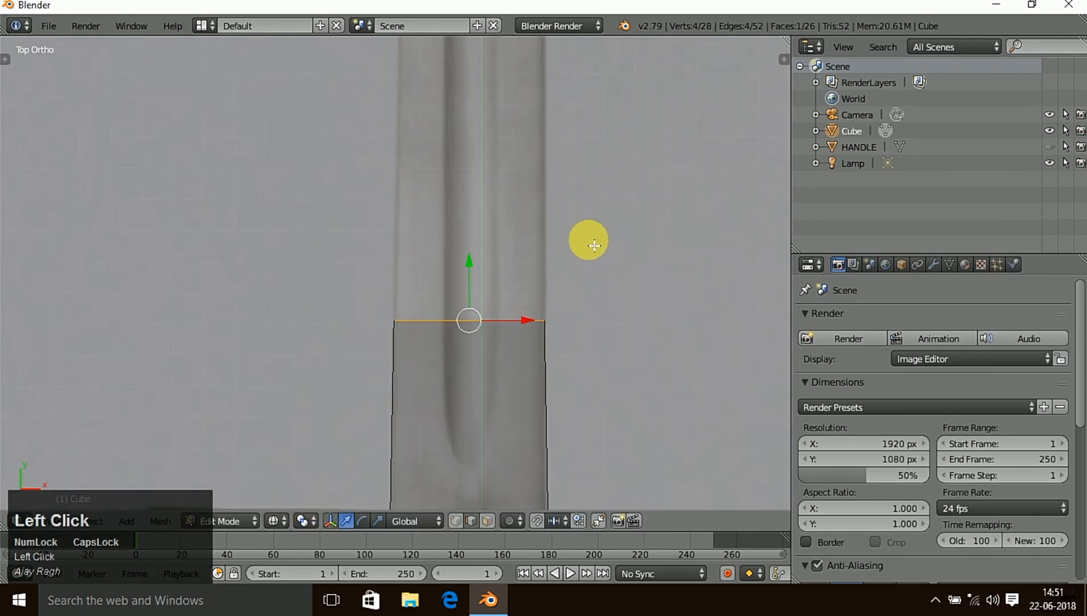
{"action": "left_click", "coordinate": [612, 473]}
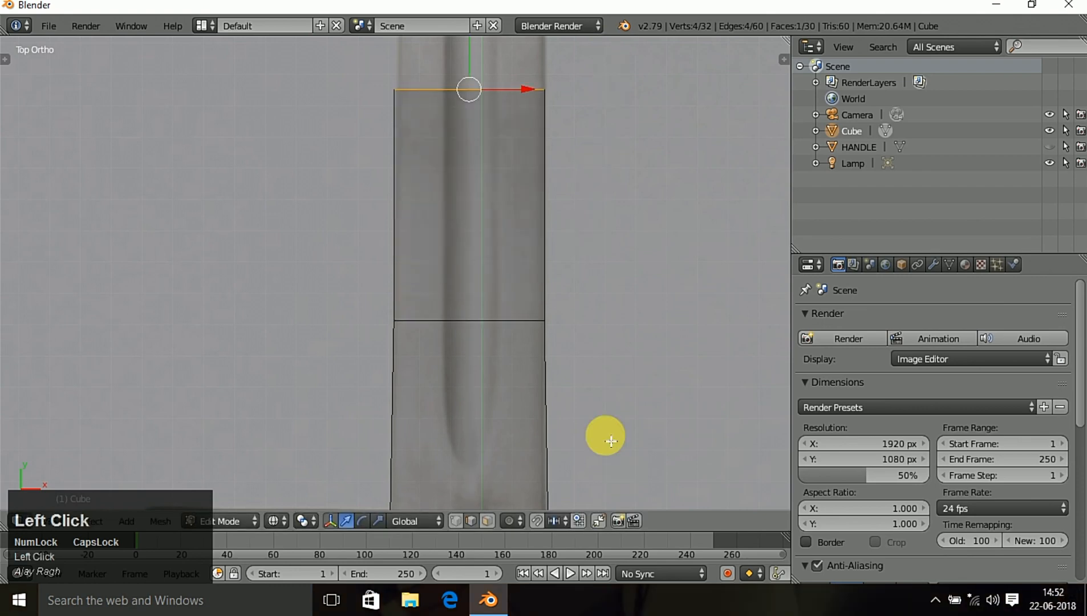
- Narrow the second segment's end slightly and shift it along +X to line up with the reference blade
{"action": "middle_click_drag", "start_coordinate": [666, 201], "coordinate": [636, 478], "text": "shift"}
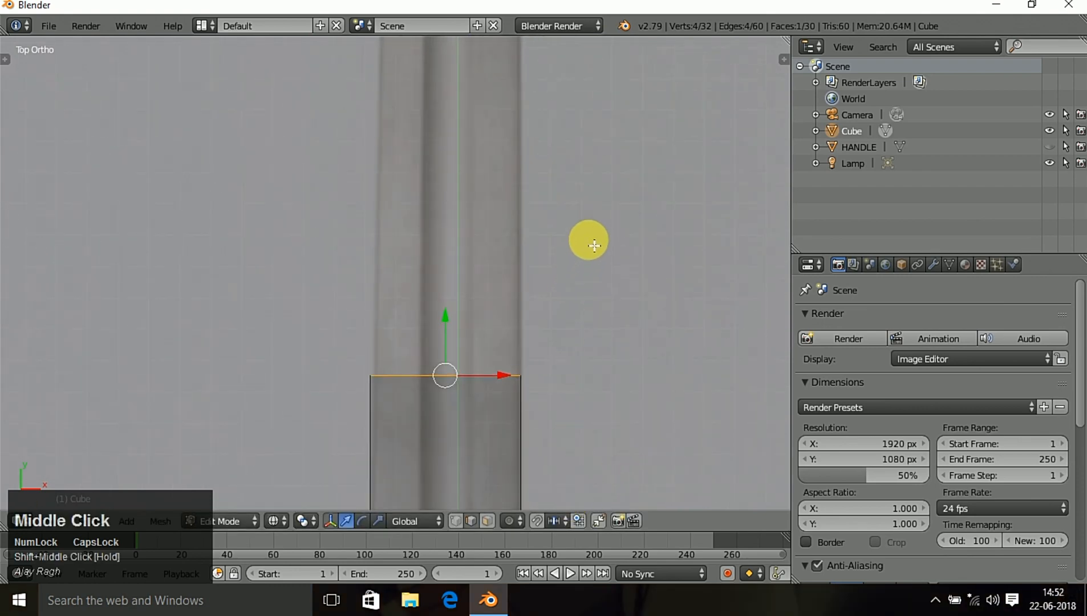
{"action": "key", "text": "s"}
{"action": "left_click", "coordinate": [589, 255]}
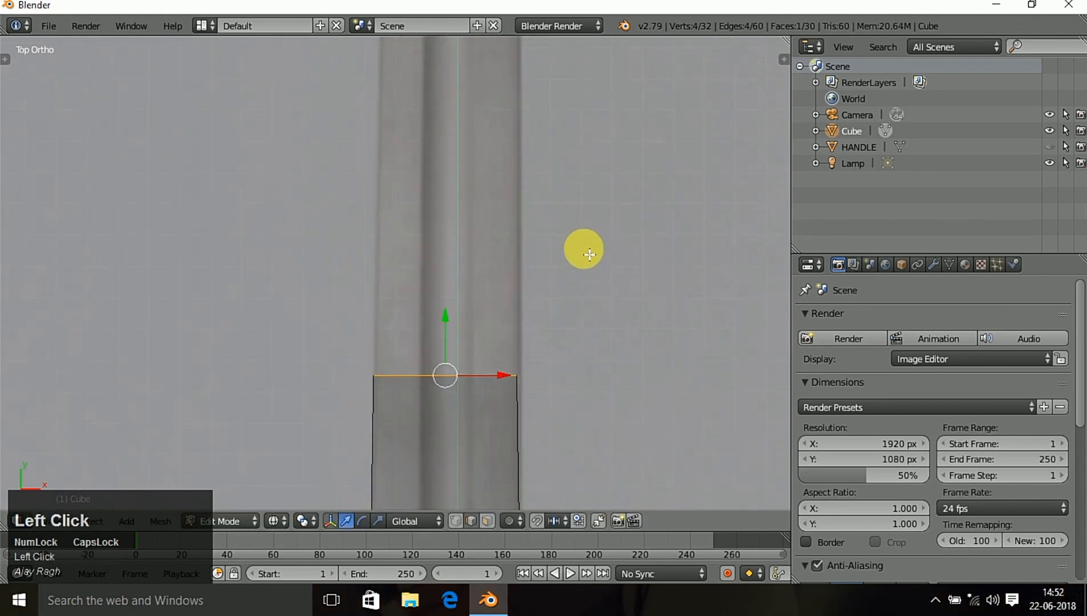
{"action": "left_click_drag", "start_coordinate": [509, 379], "coordinate": [511, 377]}
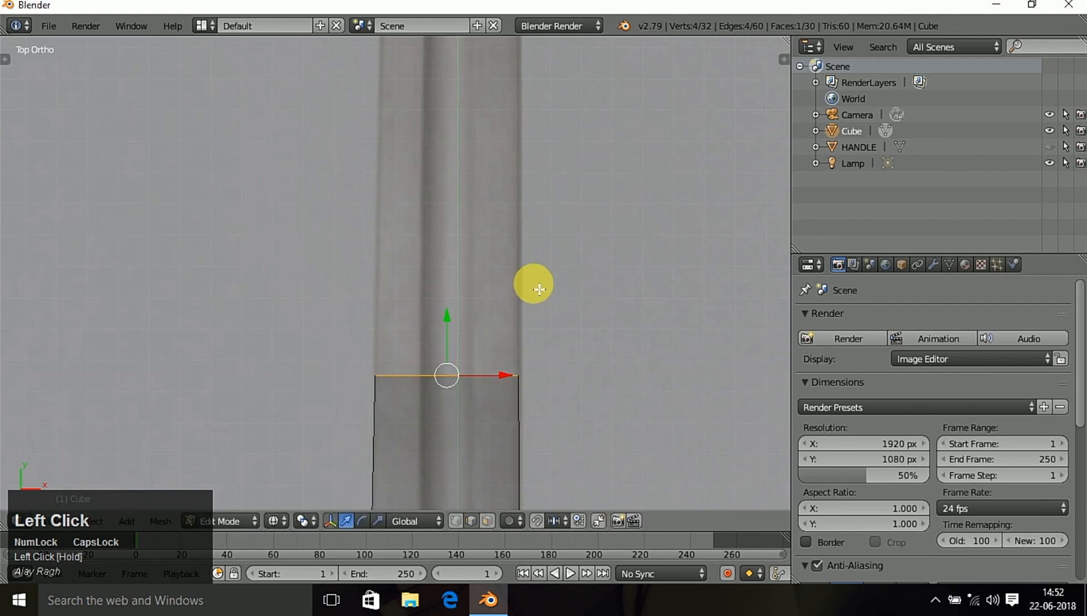
- Extrude a third blade segment along Y and scale its end down slightly to follow the reference taper
{"action": "key", "text": "e"}
{"action": "left_click", "coordinate": [573, 38]}
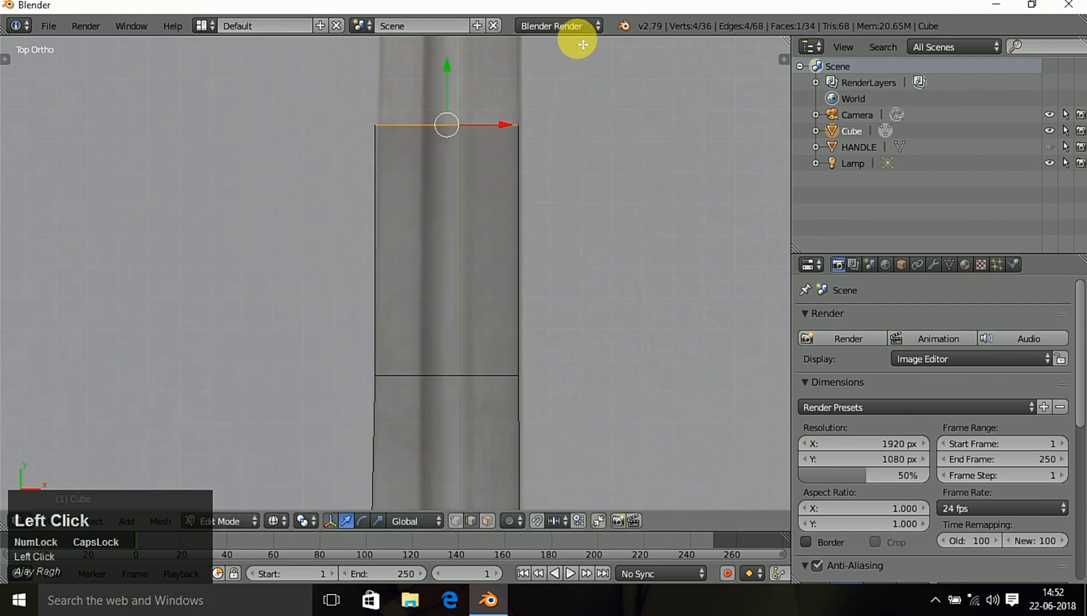
{"action": "scroll", "coordinate": [560, 225], "scroll_direction": "down", "scroll_amount": 2}
{"action": "middle_click_drag", "start_coordinate": [573, 219], "coordinate": [561, 354], "text": "shift"}
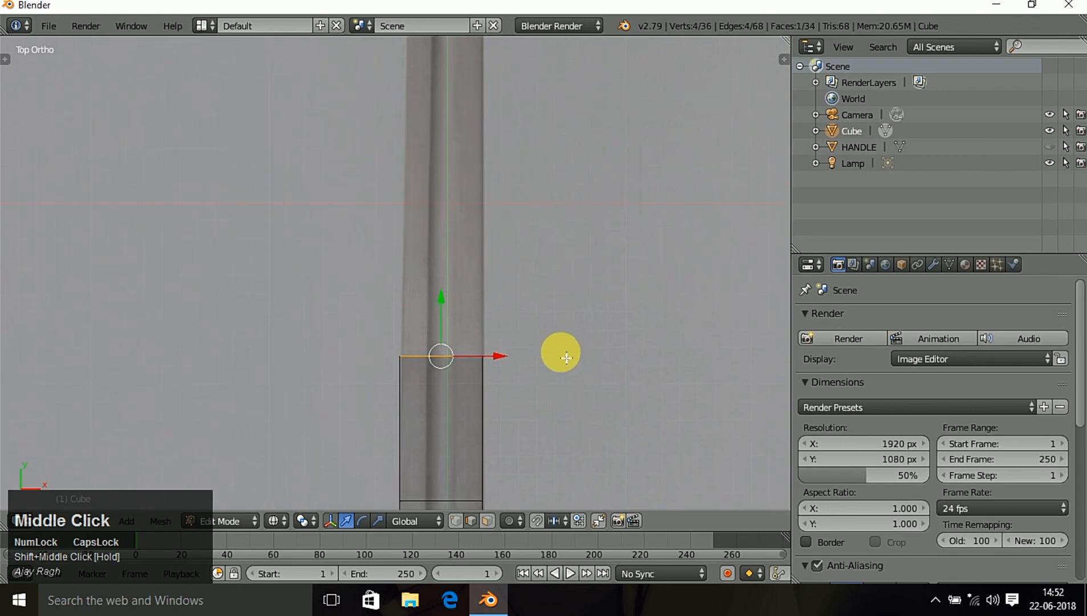
{"action": "key", "text": "s"}
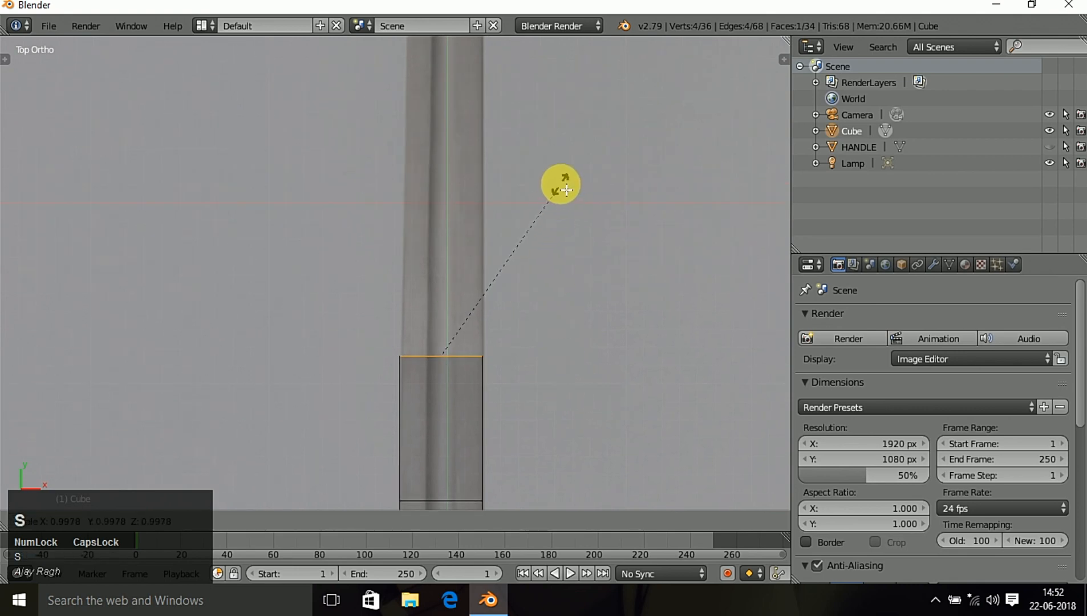
{"action": "left_click", "coordinate": [556, 186]}
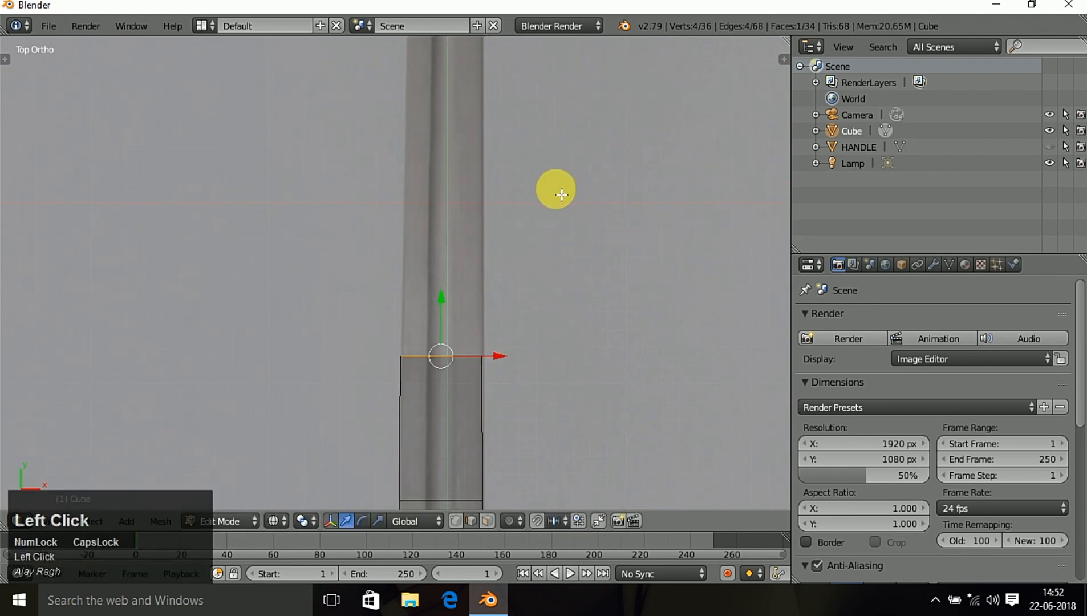
- Extrude a fourth blade segment along Y, then narrow its end and shift it along +X onto the reference edges
{"action": "middle_click_drag", "start_coordinate": [555, 187], "coordinate": [577, 332], "text": "shift"}
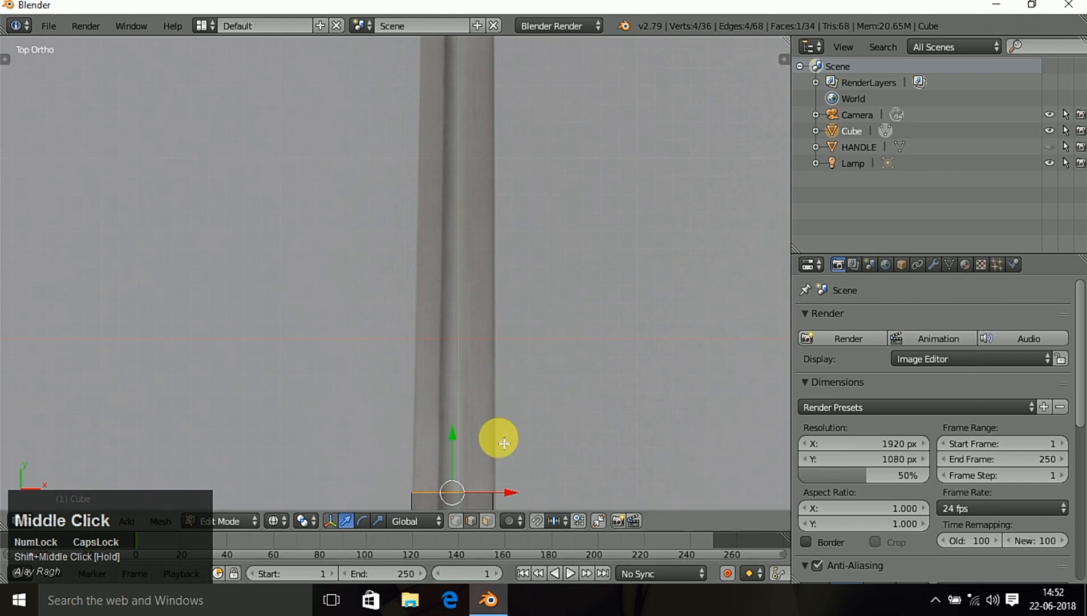
{"action": "key", "text": "e"}
{"action": "left_click", "coordinate": [540, 84]}
{"action": "middle_click_drag", "start_coordinate": [558, 106], "coordinate": [522, 381], "text": "shift"}
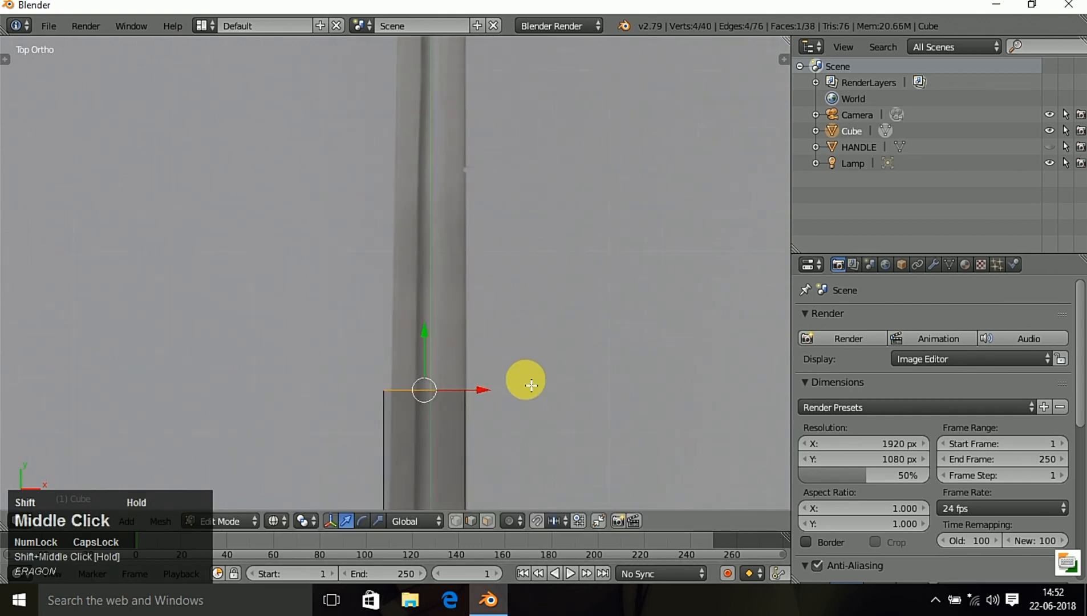
{"action": "key", "text": "s"}
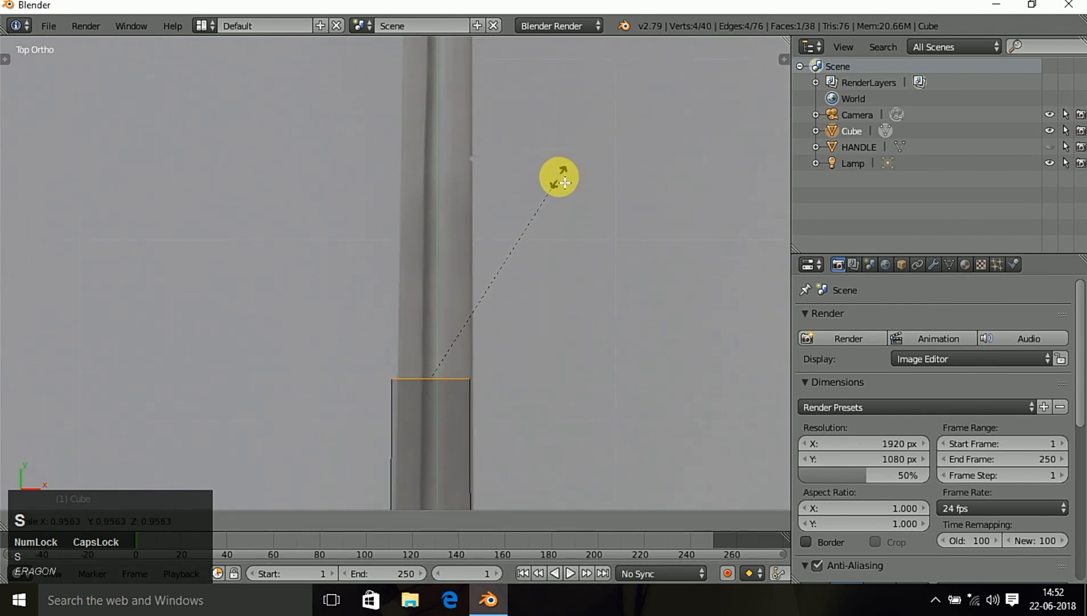
{"action": "left_click", "coordinate": [557, 187]}
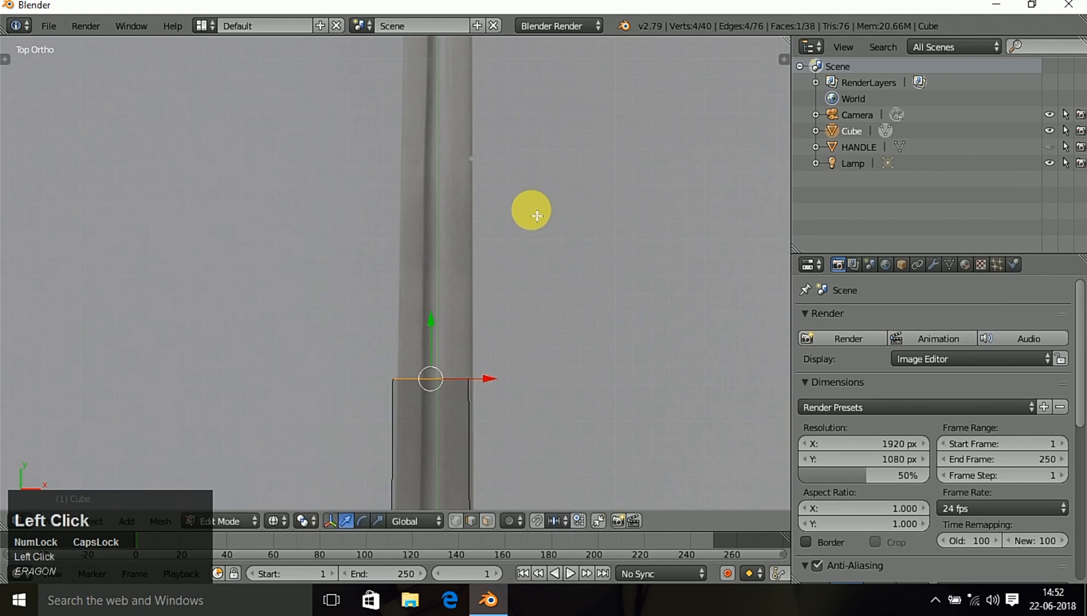
{"action": "left_click", "coordinate": [486, 387]}
- Extrude a fifth segment up the reference blade and fit its end by narrowing it and moving it slightly along +X
{"action": "key", "text": "e"}
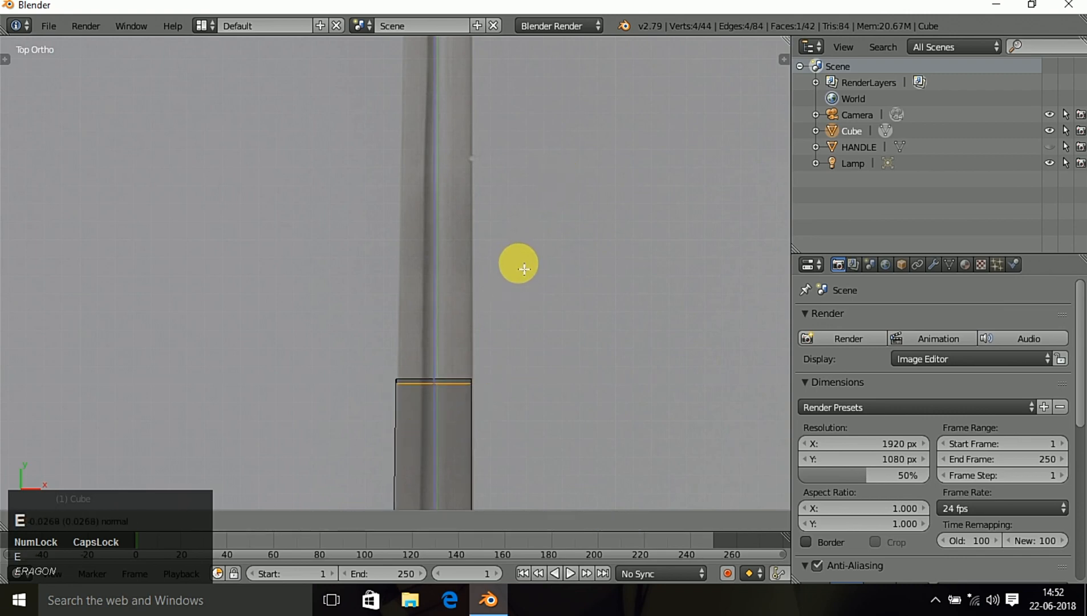
{"action": "left_click", "coordinate": [524, 494]}
{"action": "middle_click_drag", "start_coordinate": [585, 184], "coordinate": [497, 540], "text": "shift"}
{"action": "key", "text": "s"}
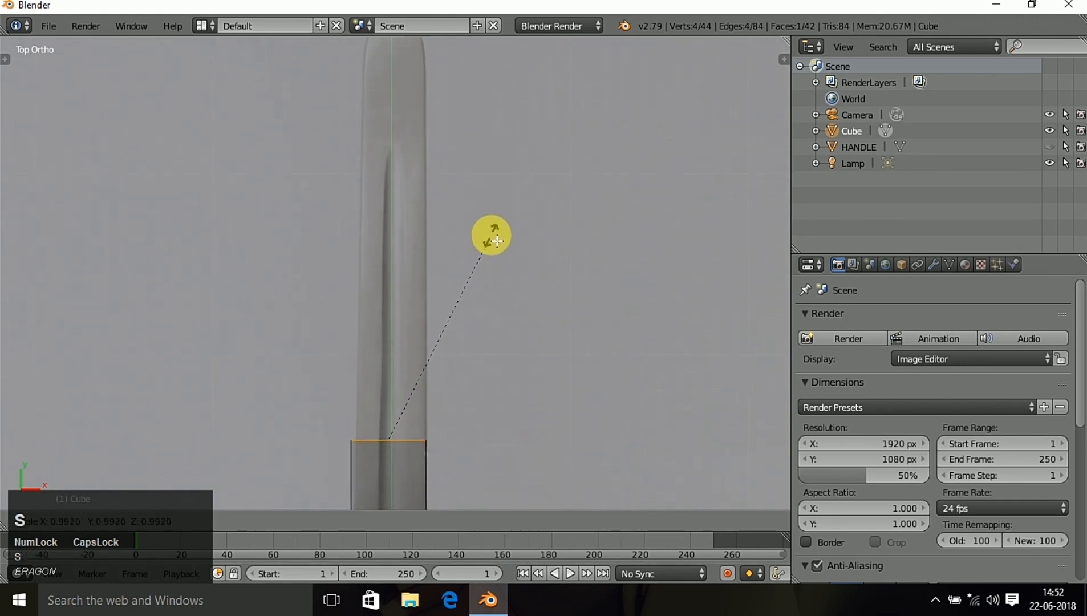
{"action": "left_click", "coordinate": [482, 251]}
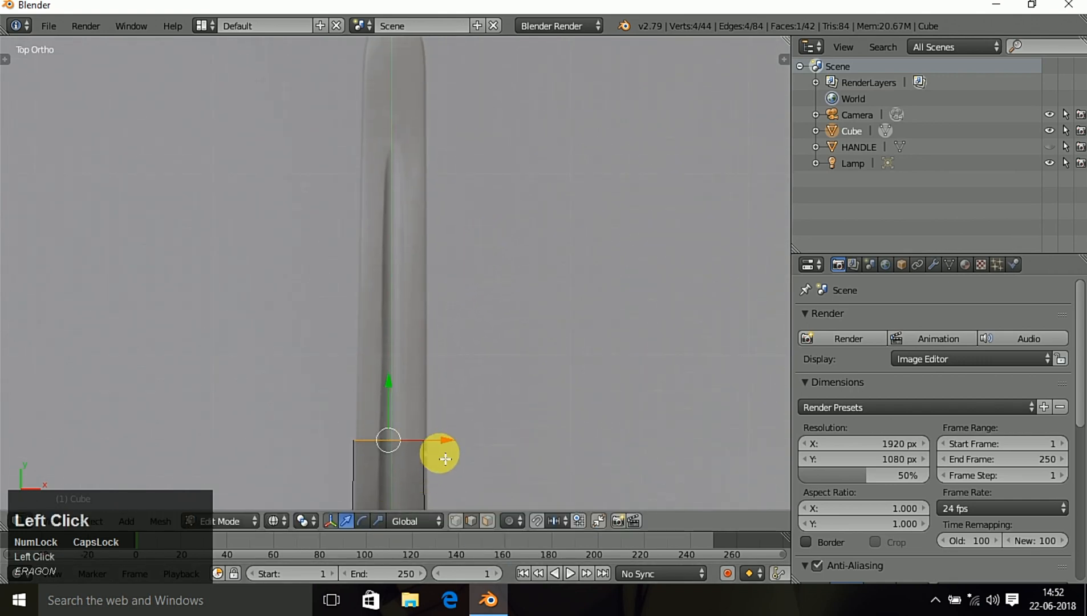
{"action": "left_click_drag", "start_coordinate": [450, 449], "coordinate": [451, 449]}
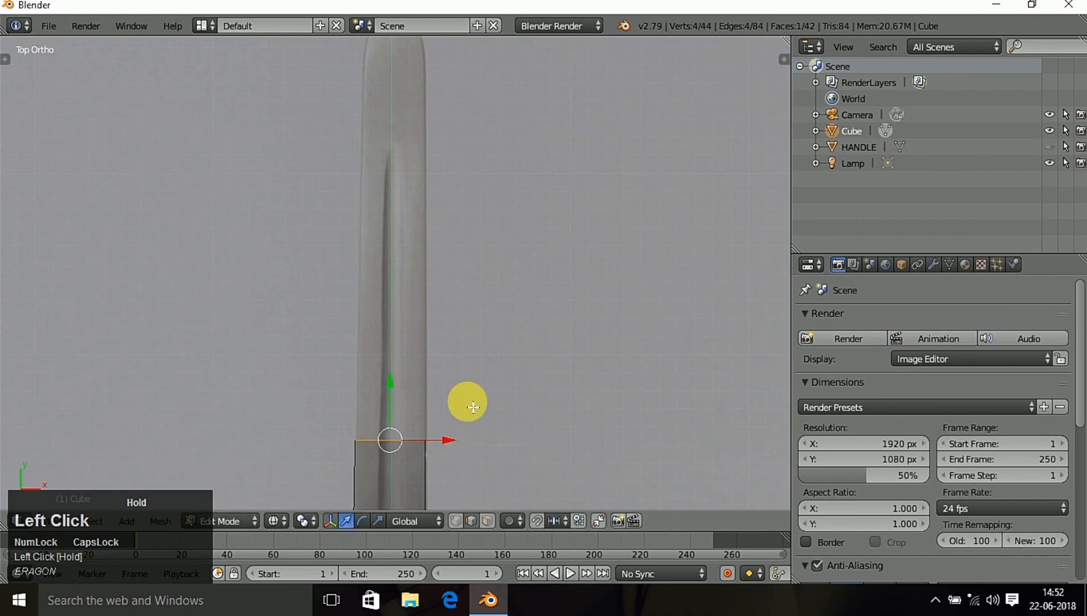
- Extrude a sixth segment to the upper end of the reference blade's groove and scale and shift its end to fit
{"action": "key", "text": "e"}
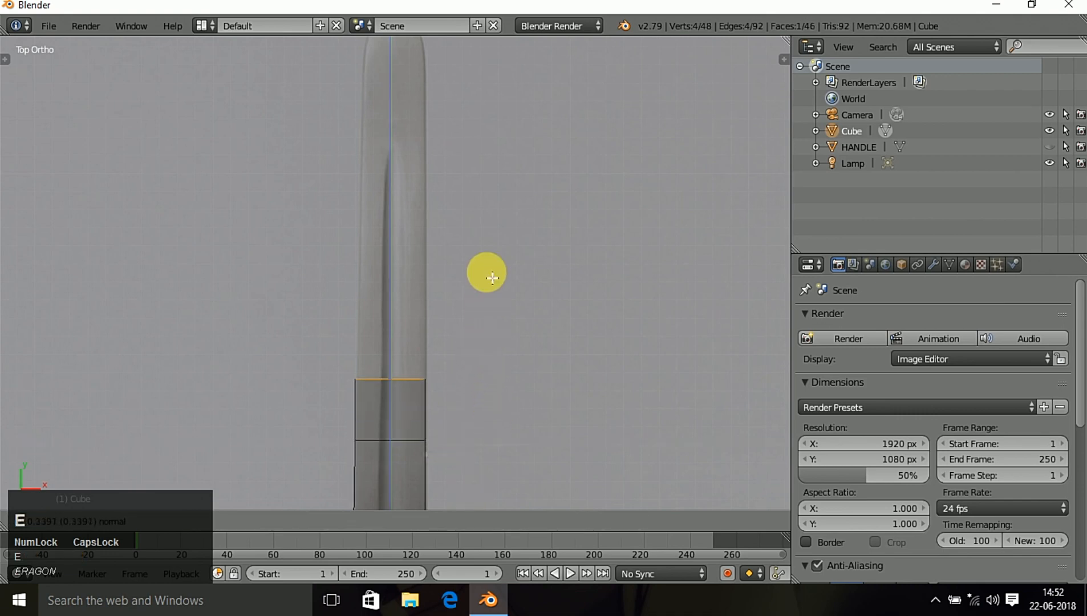
{"action": "left_click", "coordinate": [496, 83]}
{"action": "middle_click_drag", "start_coordinate": [484, 182], "coordinate": [499, 357], "text": "shift"}
{"action": "key", "text": "s"}
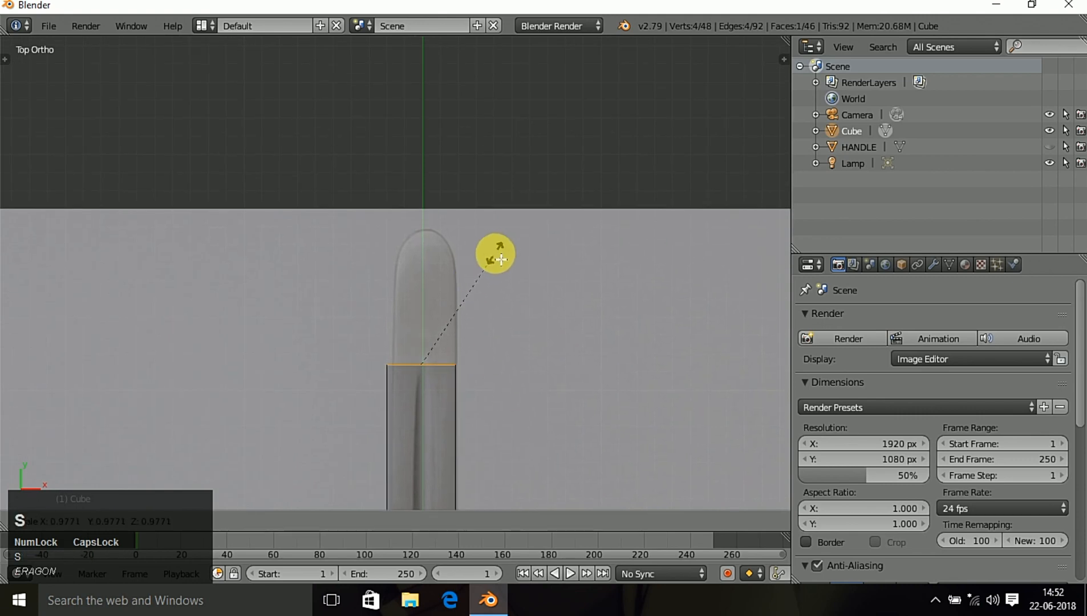
{"action": "left_click", "coordinate": [471, 294]}
{"action": "left_click_drag", "start_coordinate": [461, 364], "coordinate": [478, 342]}
- Extrude a seventh segment to where the reference tip starts rounding, then narrow its end and shift it along +X to fit
{"action": "key", "text": "e"}
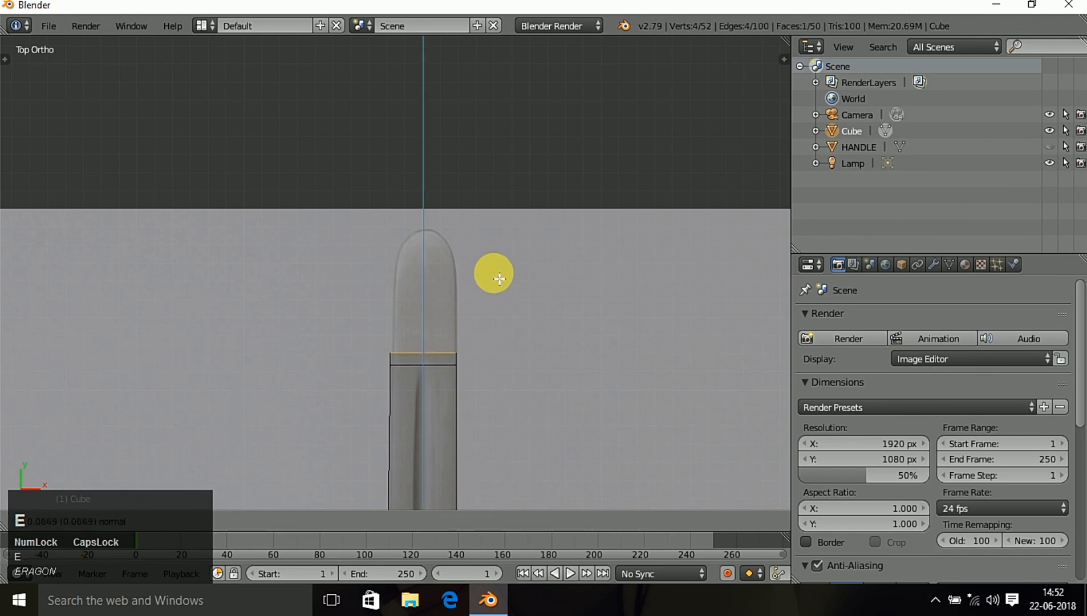
{"action": "left_click", "coordinate": [497, 188]}
{"action": "scroll", "coordinate": [449, 269], "scroll_direction": "up", "scroll_amount": 4}
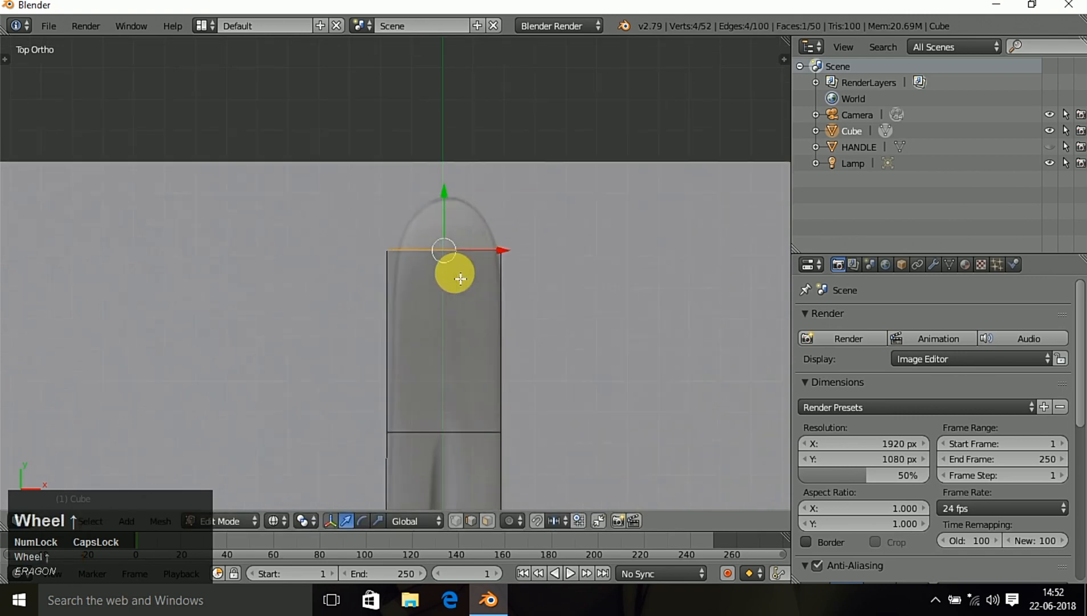
{"action": "key", "text": "s"}
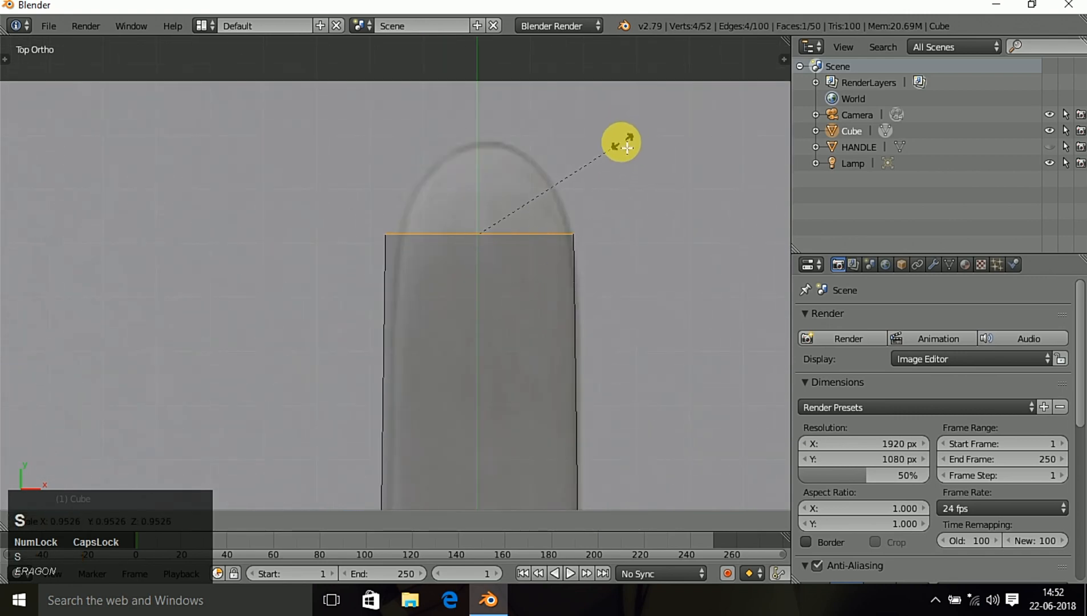
{"action": "left_click", "coordinate": [575, 234]}
{"action": "left_click_drag", "start_coordinate": [543, 243], "coordinate": [549, 241]}
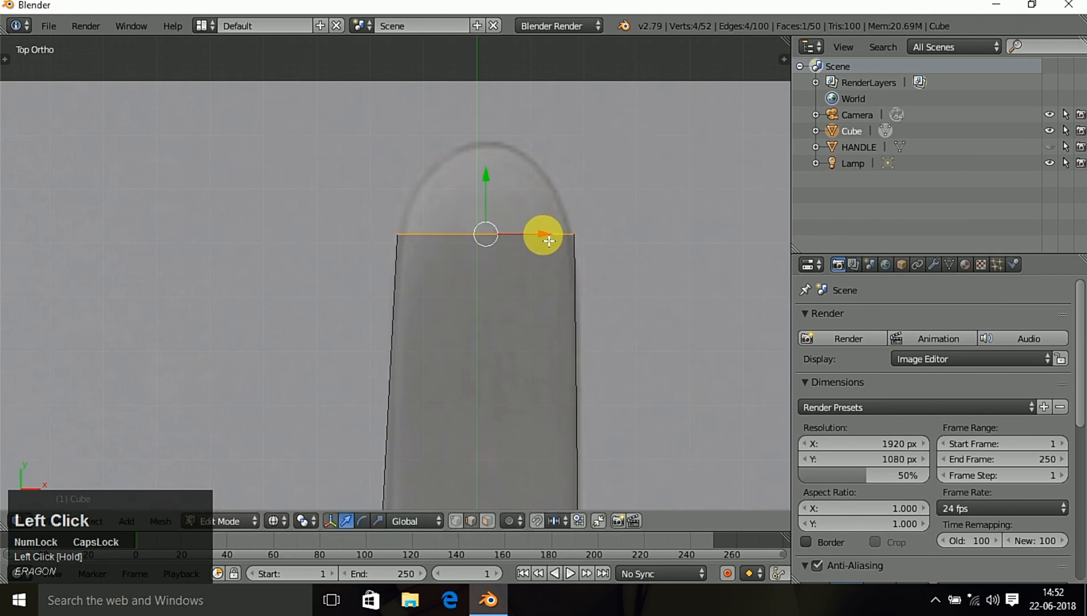
- Extrude the first two short tip sections from the blade's end, scaling each end down to follow the reference curve
{"action": "key", "text": "e"}
{"action": "left_click", "coordinate": [548, 222]}
{"action": "key", "text": "s"}
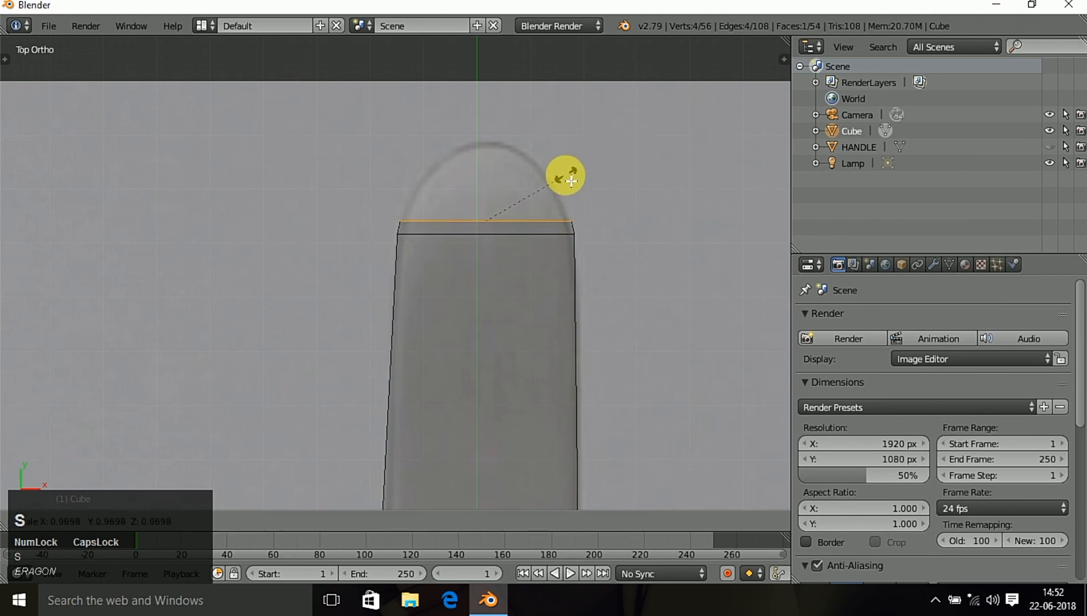
{"action": "left_click", "coordinate": [564, 180]}
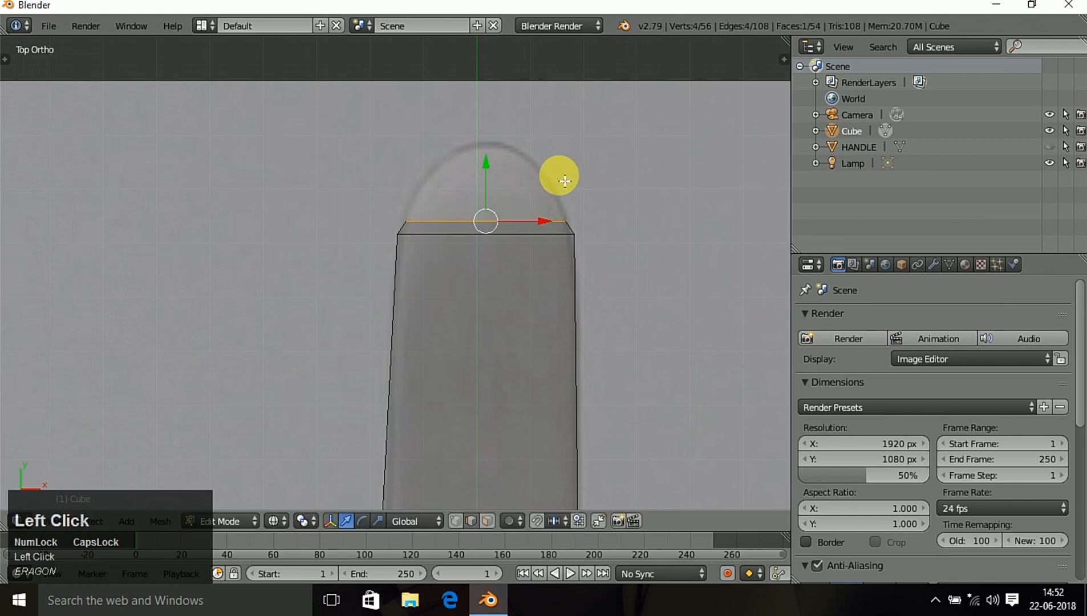
{"action": "key", "text": "e"}
{"action": "left_click", "coordinate": [565, 169]}
{"action": "key", "text": "s"}
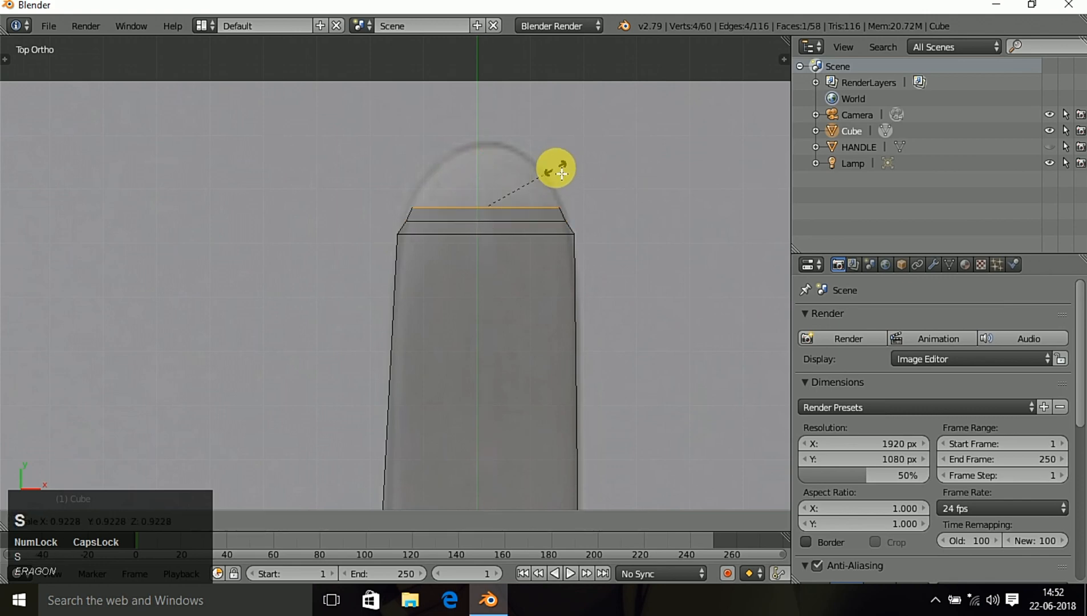
{"action": "left_click", "coordinate": [562, 174]}
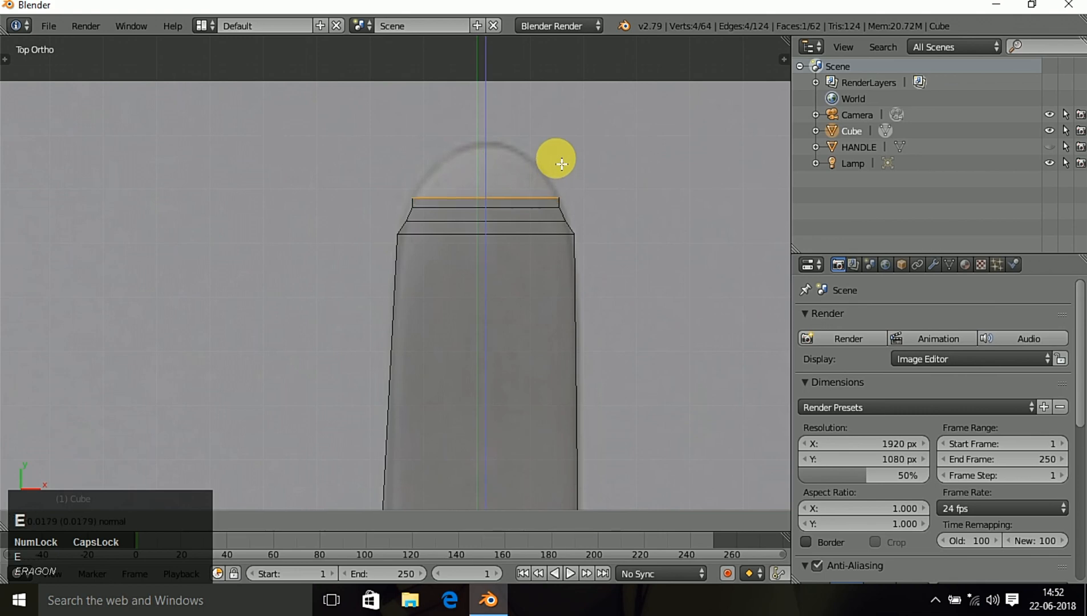
- Extrude the third and fourth short tip sections and scale their ends down along the rounded reference outline
{"action": "left_click", "coordinate": [556, 162]}
{"action": "key", "text": "s"}
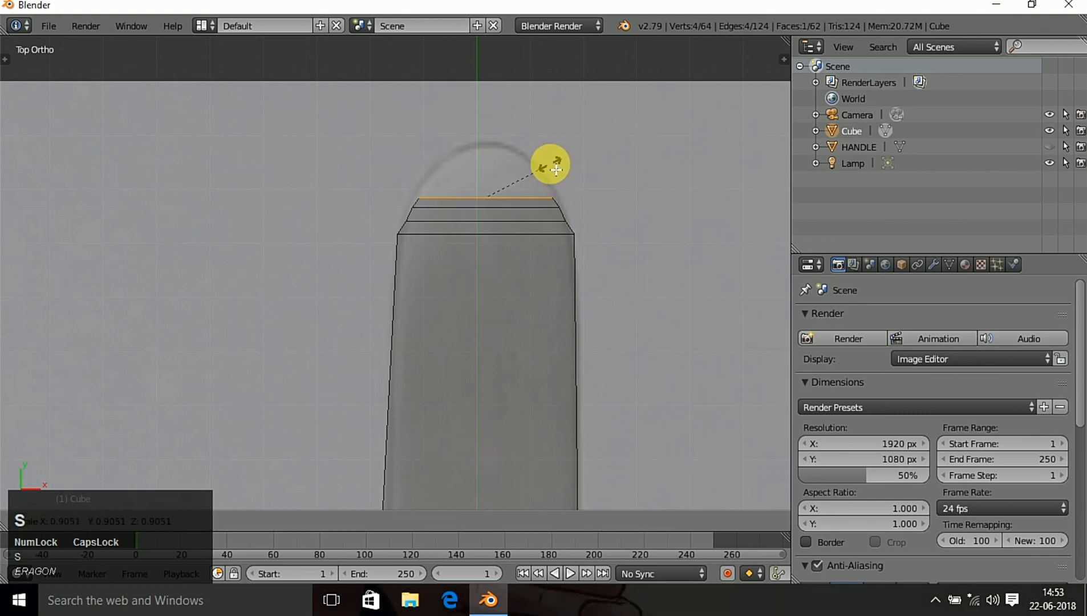
{"action": "left_click", "coordinate": [554, 162]}
{"action": "key", "text": "e"}
{"action": "left_click", "coordinate": [553, 147]}
{"action": "key", "text": "s"}
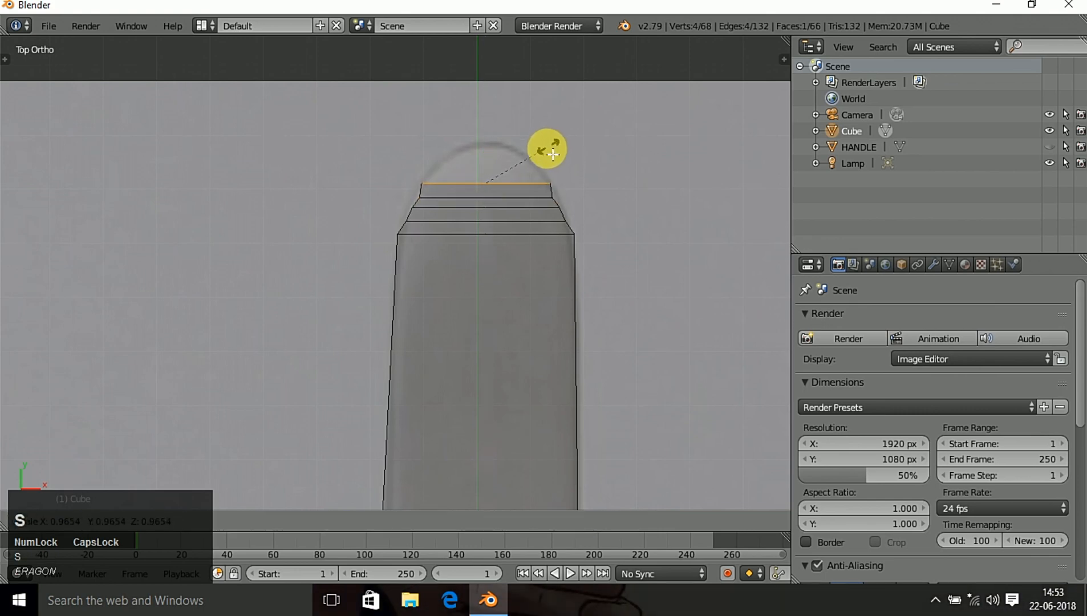
{"action": "left_click", "coordinate": [545, 155]}
- Extrude the fifth and sixth tip sections, narrowing each end as the reference curve closes toward the top
{"action": "key", "text": "e"}
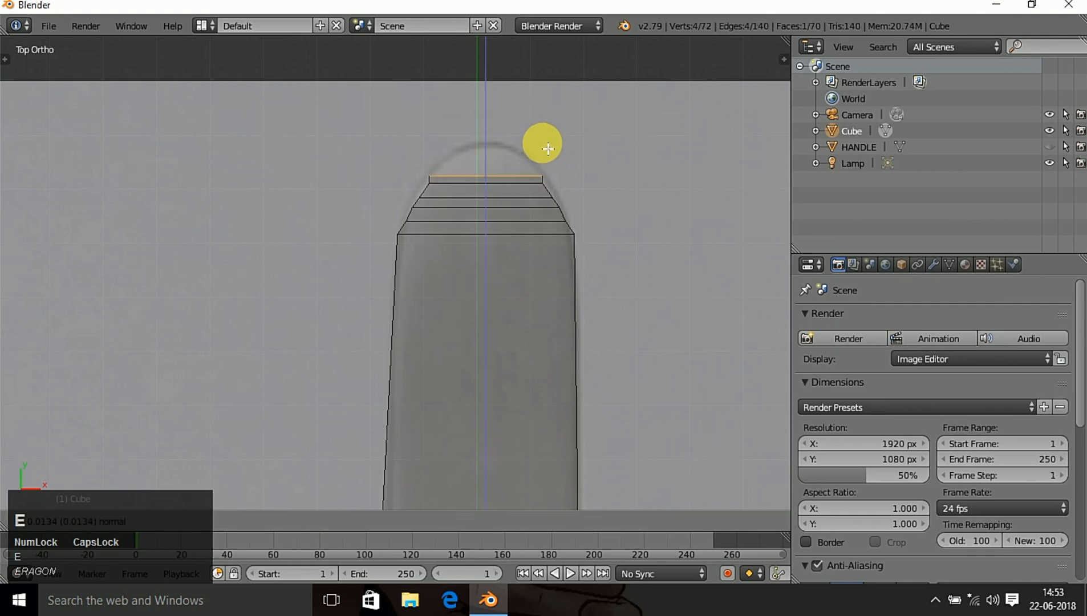
{"action": "left_click", "coordinate": [544, 149]}
{"action": "key", "text": "s"}
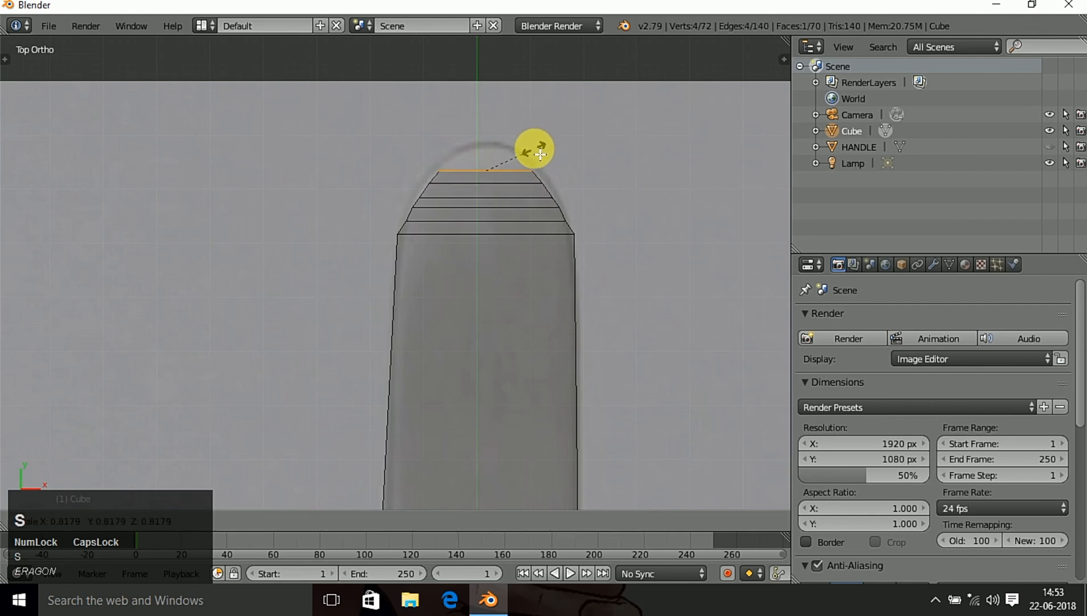
{"action": "left_click", "coordinate": [539, 154]}
{"action": "key", "text": "e"}
{"action": "left_click", "coordinate": [538, 133]}
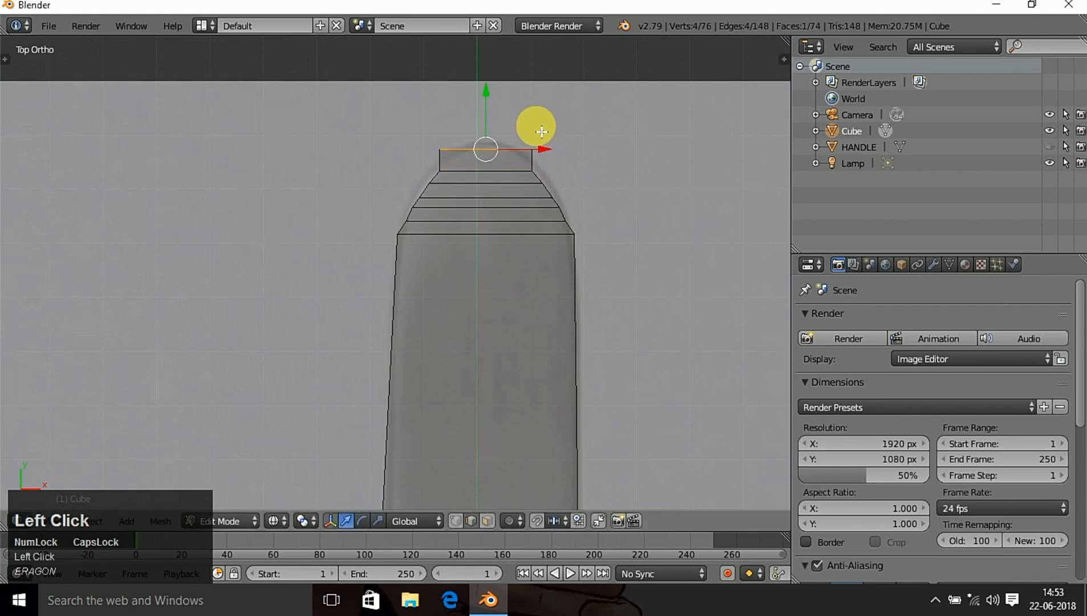
{"action": "key", "text": "s"}
{"action": "left_click", "coordinate": [529, 146]}
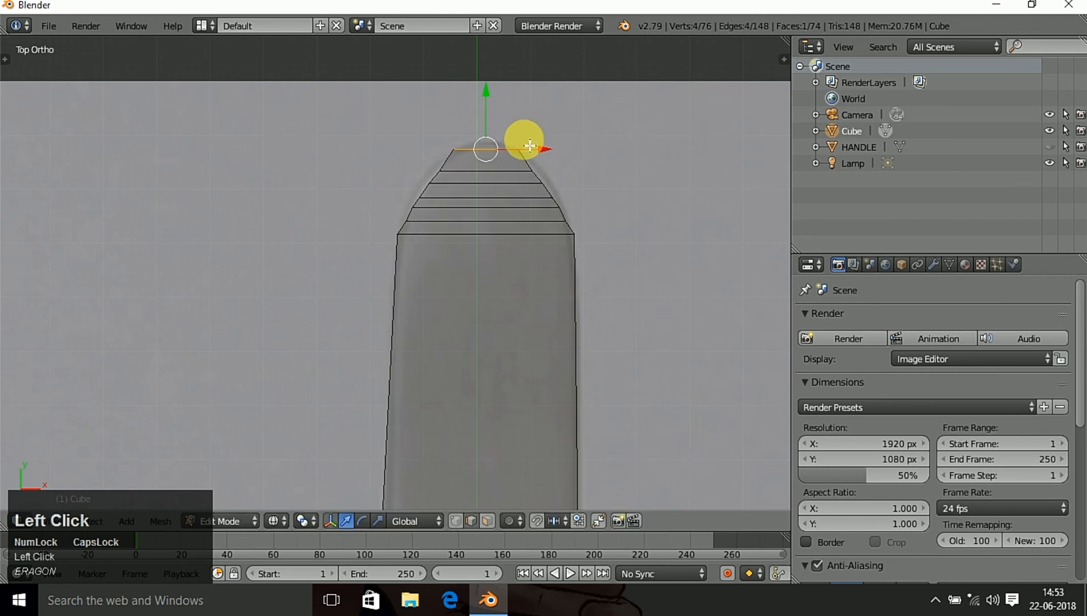
- Extrude the last tip section just past the top of the reference blade and scale its end almost to a point
{"action": "key", "text": "e"}
{"action": "left_click", "coordinate": [530, 129]}
{"action": "key", "text": "s"}
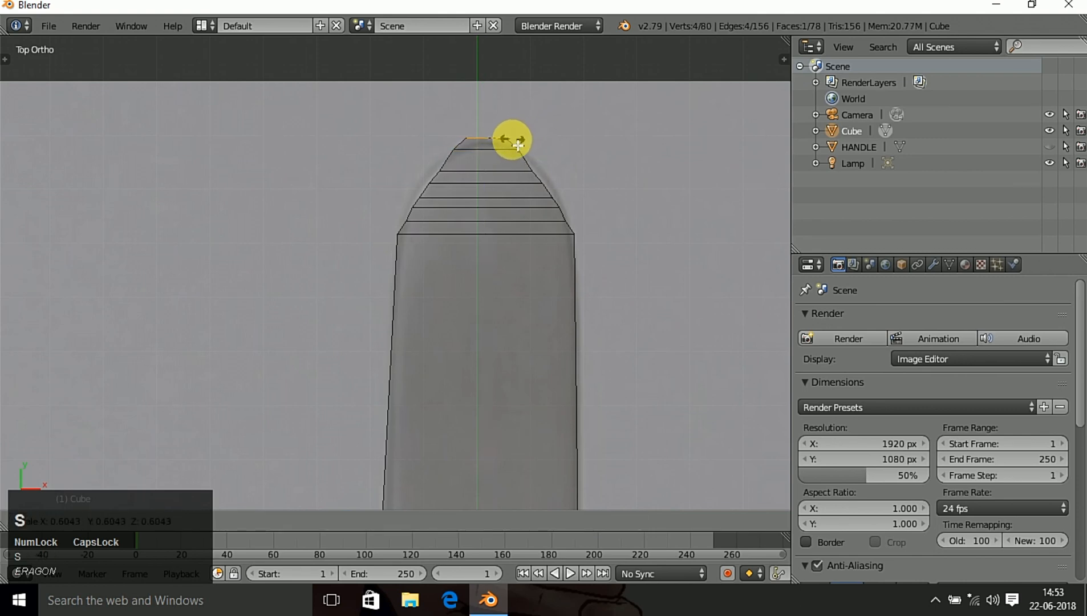
{"action": "left_click", "coordinate": [496, 146]}
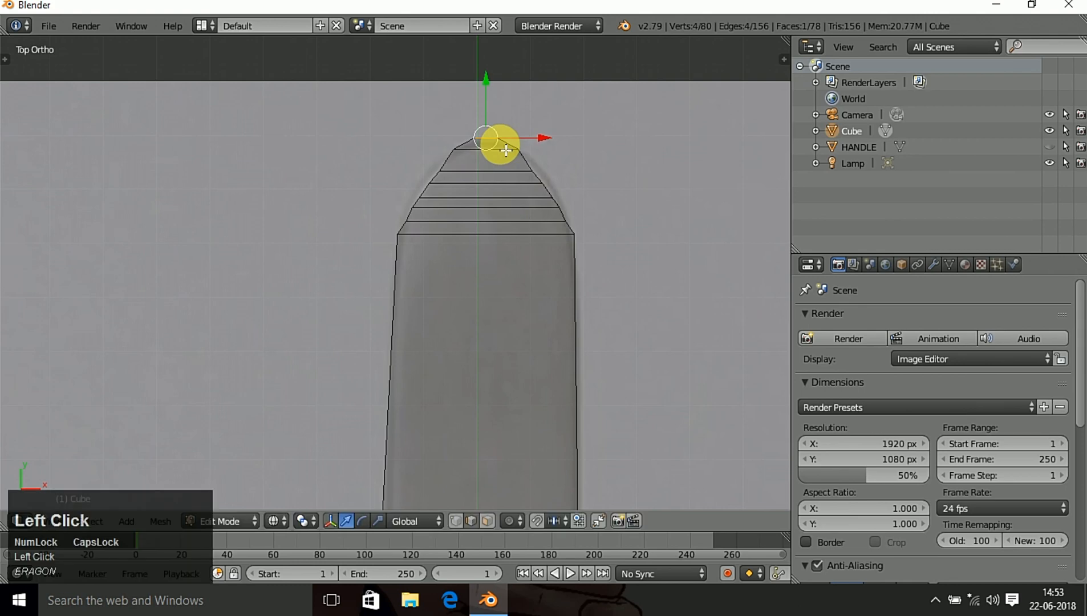
- Examine the blade's thickness in right view and from an angled view along its length
{"action": "key", "text": "KP_3"}
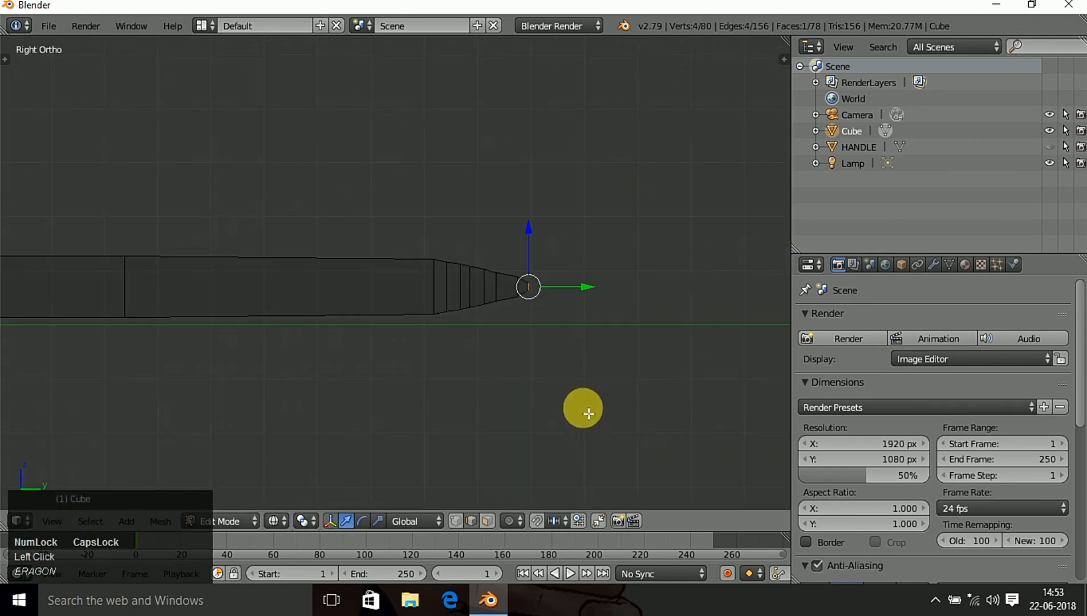
{"action": "scroll", "coordinate": [340, 395], "scroll_direction": "down", "scroll_amount": 2}
{"action": "middle_click_drag", "start_coordinate": [340, 395], "coordinate": [289, 393], "text": "shift"}
{"action": "scroll", "coordinate": [307, 394], "scroll_direction": "down", "scroll_amount": 2}
{"action": "scroll", "coordinate": [320, 388], "scroll_direction": "down", "scroll_amount": 2}
{"action": "scroll", "coordinate": [299, 381], "scroll_direction": "up", "scroll_amount": 4}
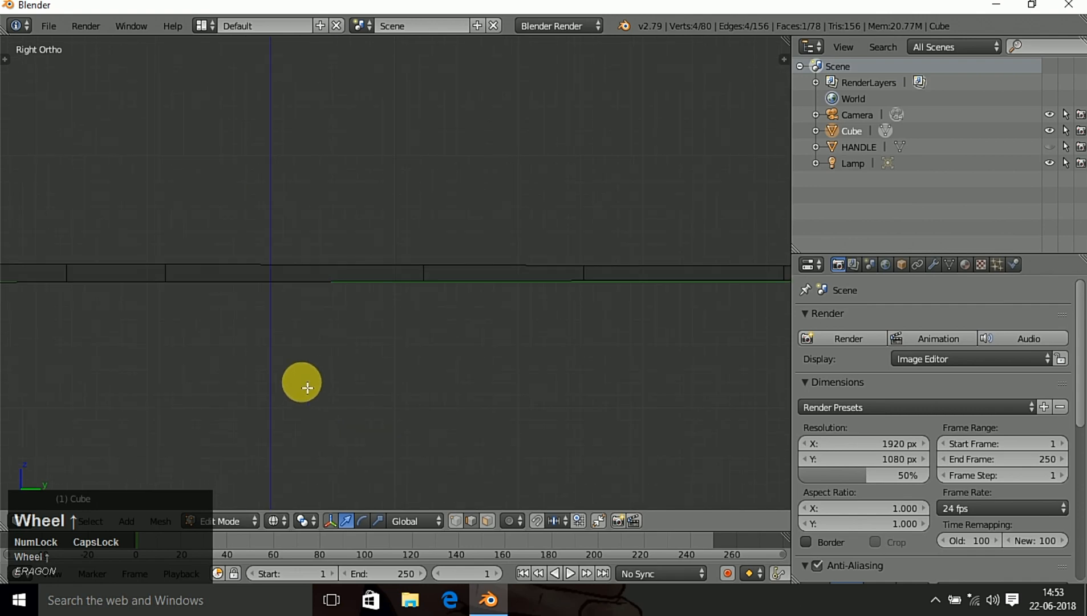
{"action": "scroll", "coordinate": [295, 400], "scroll_direction": "down", "scroll_amount": 1}
{"action": "middle_click_drag", "start_coordinate": [295, 404], "coordinate": [145, 362]}
{"action": "mouse_move", "coordinate": [267, 395]}
{"action": "middle_mouse_down"}
{"action": "mouse_move", "coordinate": [188, 394]}
{"action": "mouse_move", "coordinate": [503, 394]}
{"action": "mouse_move", "coordinate": [440, 388]}
{"action": "middle_mouse_up"}
- Switch to face selection and circle-select the blade's faces from the crossguard up to the segment before the last straight one
{"action": "key", "text": "c"}
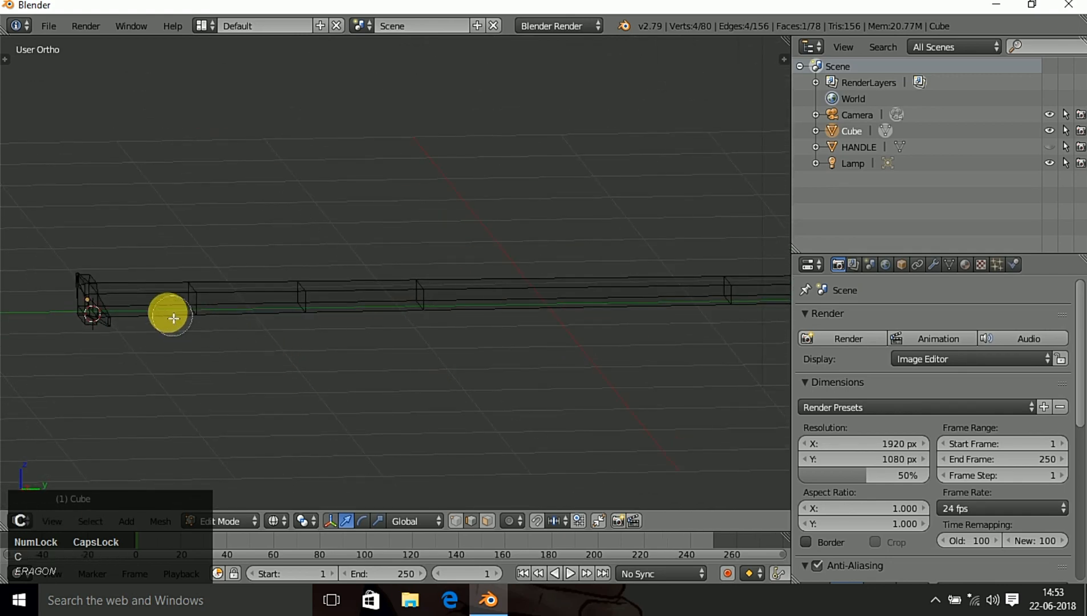
{"action": "right_click", "coordinate": [388, 393]}
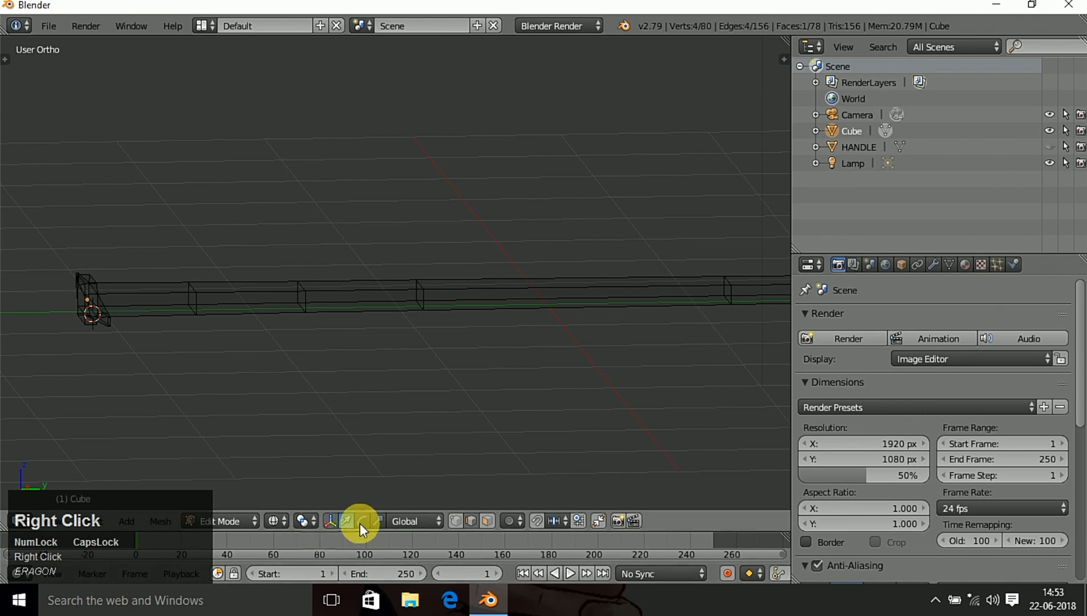
{"action": "left_click", "coordinate": [486, 522]}
{"action": "key", "text": "c"}
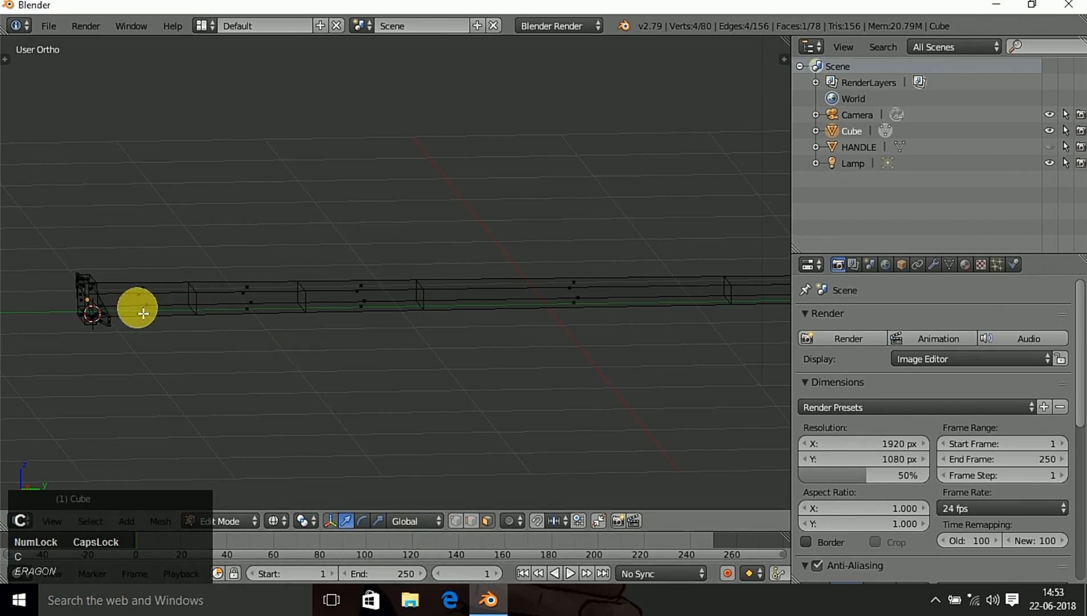
{"action": "mouse_move", "coordinate": [138, 292]}
{"action": "left_mouse_down"}
{"action": "mouse_move", "coordinate": [250, 304]}
{"action": "mouse_move", "coordinate": [659, 302]}
{"action": "mouse_move", "coordinate": [849, 290]}
{"action": "mouse_move", "coordinate": [565, 291]}
{"action": "left_mouse_up"}
{"action": "left_click_drag", "start_coordinate": [564, 291], "coordinate": [656, 303]}
{"action": "right_click", "coordinate": [687, 357]}
{"action": "middle_click_drag", "start_coordinate": [718, 412], "coordinate": [327, 444], "text": "shift"}
{"action": "key", "text": "c"}
{"action": "left_click_drag", "start_coordinate": [434, 317], "coordinate": [772, 318]}
{"action": "mouse_move", "coordinate": [741, 392]}
{"action": "right_mouse_down"}
{"action": "mouse_move", "coordinate": [590, 395]}
{"action": "mouse_move", "coordinate": [441, 341]}
{"action": "right_mouse_up"}
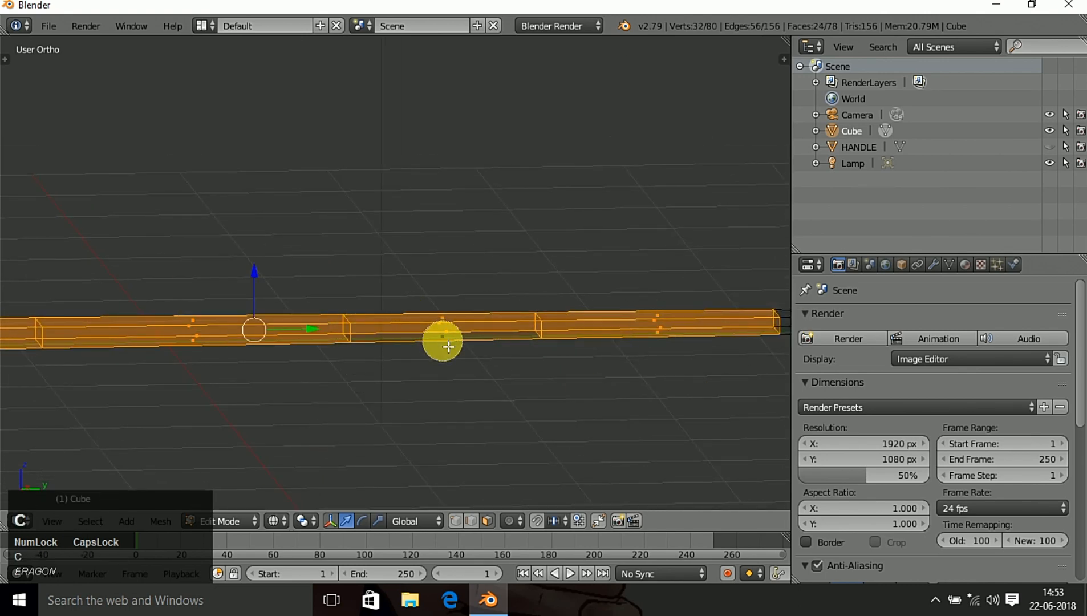
- Extend the circle selection over the last straight blade segment and all the tip faces
{"action": "left_click", "coordinate": [534, 415]}
{"action": "middle_click_drag", "start_coordinate": [534, 415], "coordinate": [193, 428], "text": "shift"}
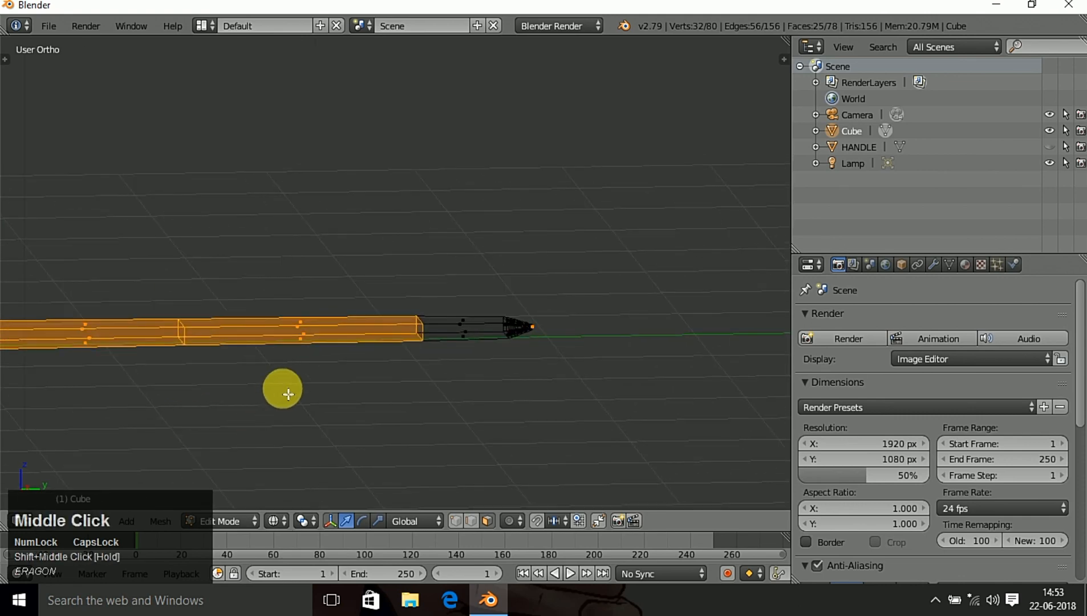
{"action": "left_click_drag", "start_coordinate": [354, 330], "coordinate": [577, 327]}
{"action": "right_click", "coordinate": [301, 451]}
{"action": "middle_click_drag", "start_coordinate": [306, 451], "coordinate": [54, 439], "text": "shift"}
{"action": "middle_click_drag", "start_coordinate": [179, 395], "coordinate": [854, 430], "text": "shift"}
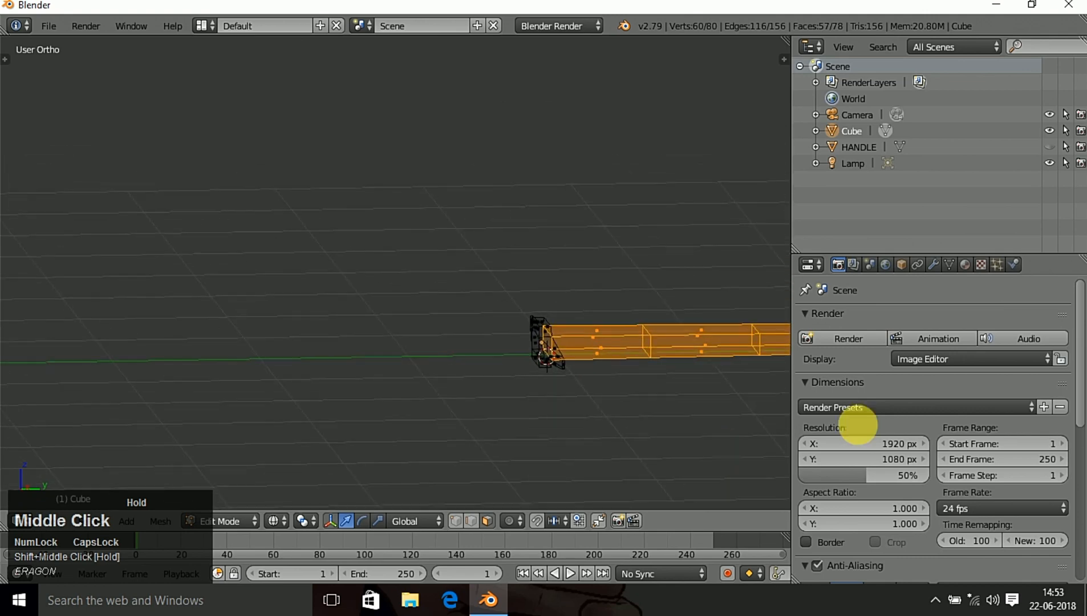
- Check the selected blade faces where they meet the crossguard in top view and right view
{"action": "key", "text": "KP_7"}
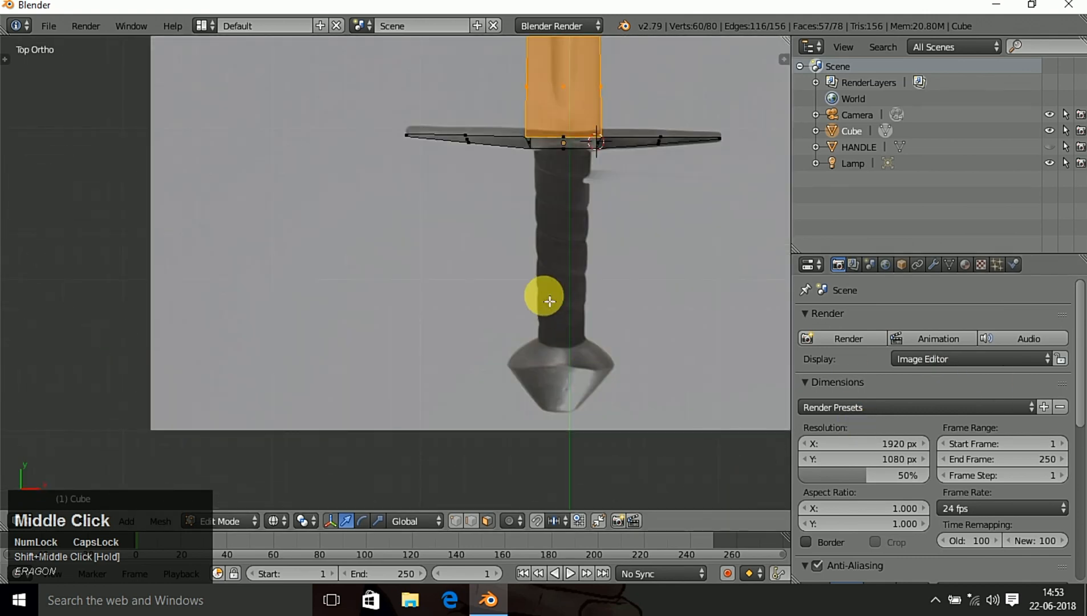
{"action": "scroll", "coordinate": [592, 245], "scroll_direction": "up", "scroll_amount": 3}
{"action": "middle_click_drag", "start_coordinate": [593, 246], "coordinate": [243, 473], "text": "shift"}
{"action": "scroll", "coordinate": [330, 368], "scroll_direction": "up", "scroll_amount": 4}
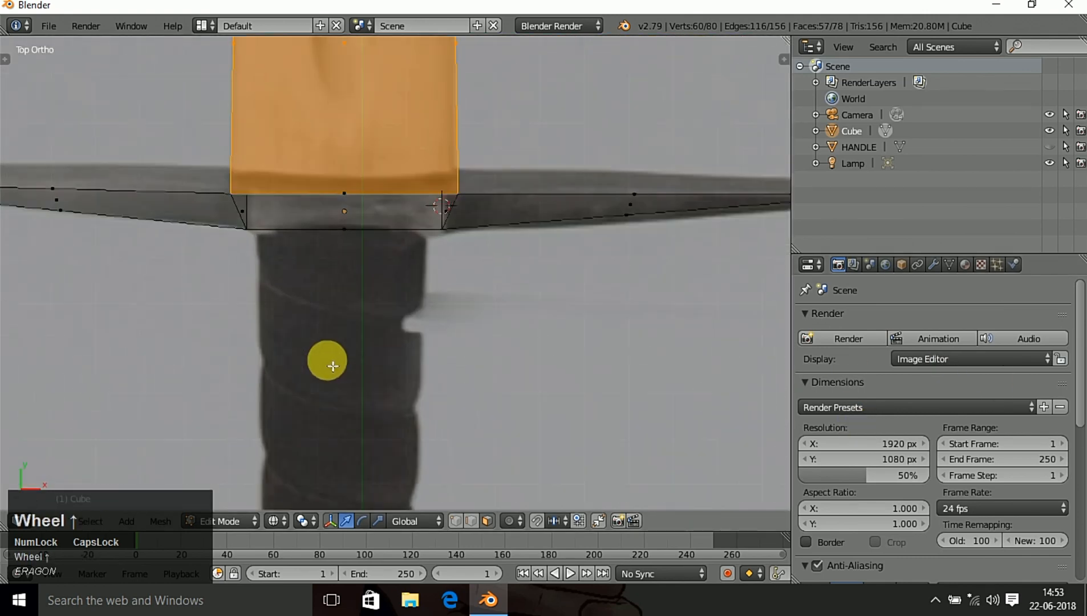
{"action": "middle_click_drag", "start_coordinate": [342, 373], "coordinate": [339, 64], "text": "shift"}
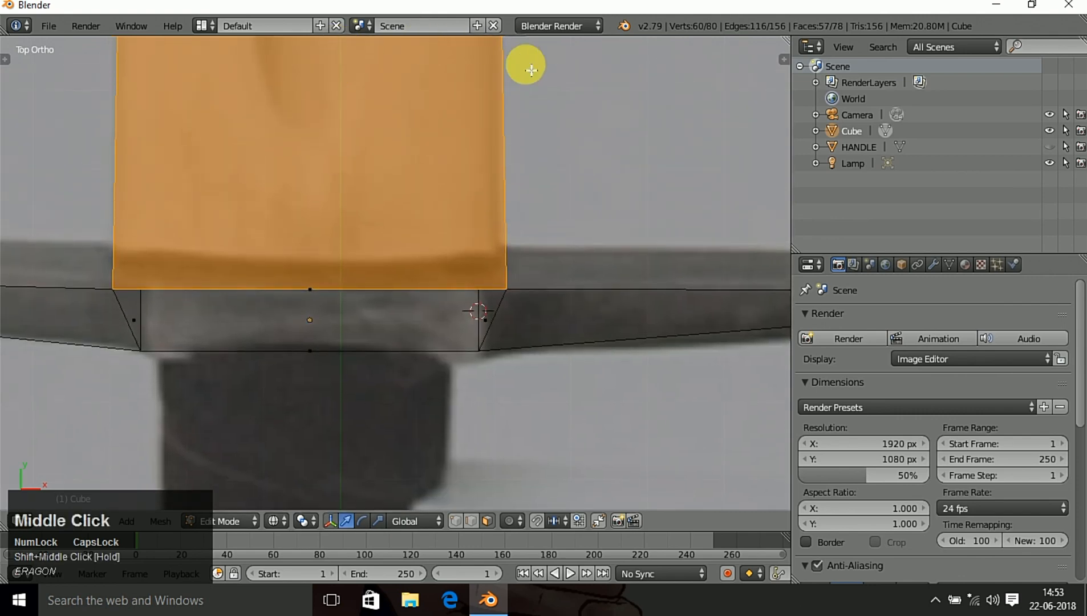
{"action": "key", "text": "KP_3"}
{"action": "scroll", "coordinate": [547, 256], "scroll_direction": "down", "scroll_amount": 5}
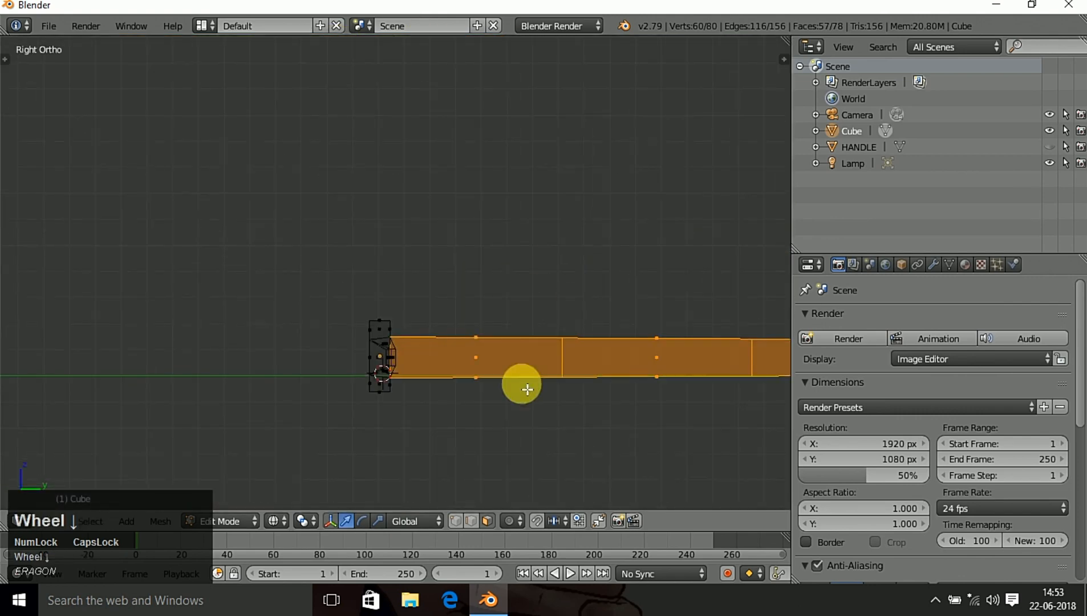
{"action": "middle_click_drag", "start_coordinate": [384, 432], "coordinate": [108, 445], "text": "shift"}
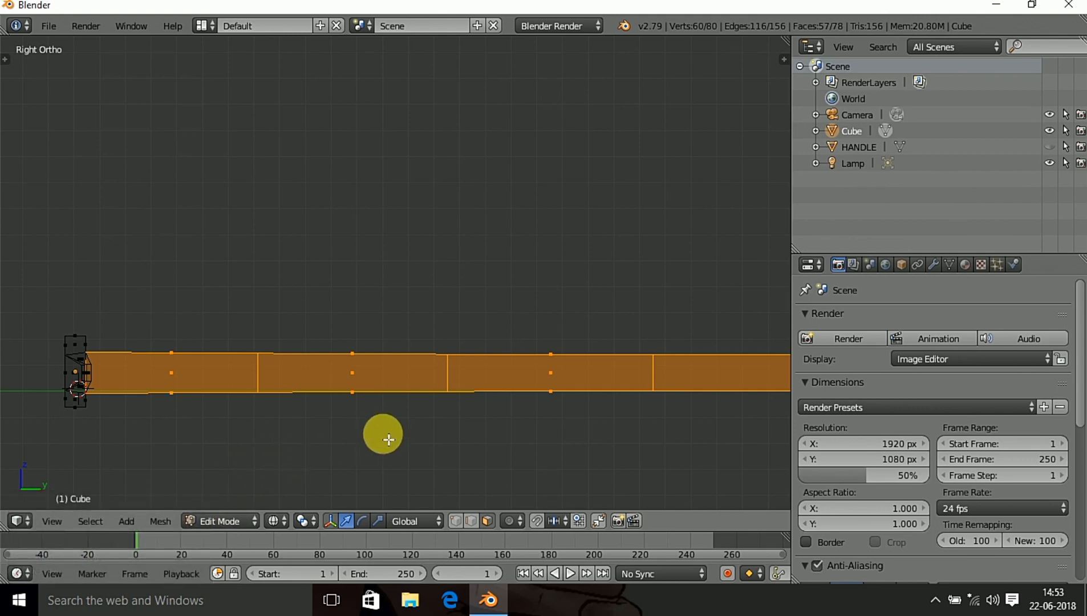
{"action": "key", "text": "s"}
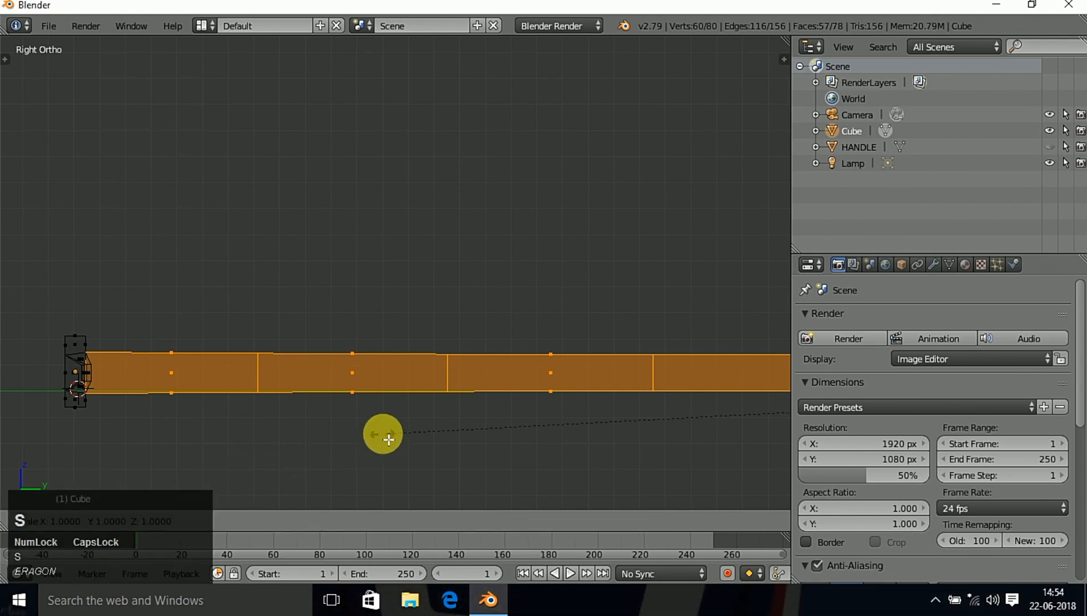
{"action": "key", "text": "z"}
{"action": "right_click", "coordinate": [389, 439]}
- Scale the selected blade faces down along Z to make the whole blade thinner
{"action": "scroll", "coordinate": [526, 441], "scroll_direction": "down", "scroll_amount": 4}
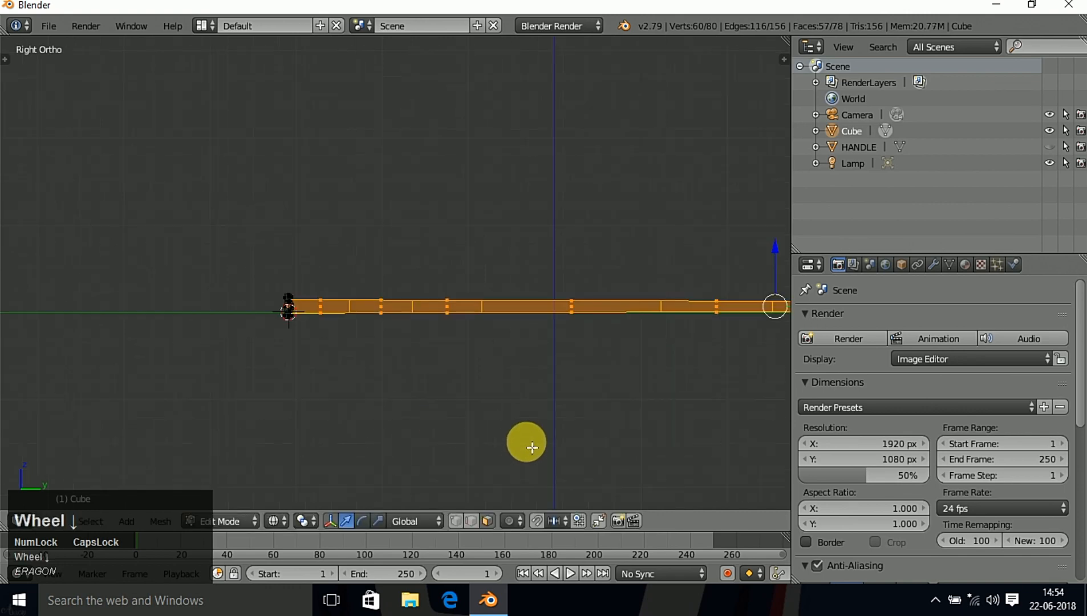
{"action": "middle_click_drag", "start_coordinate": [597, 444], "coordinate": [218, 442], "text": "shift"}
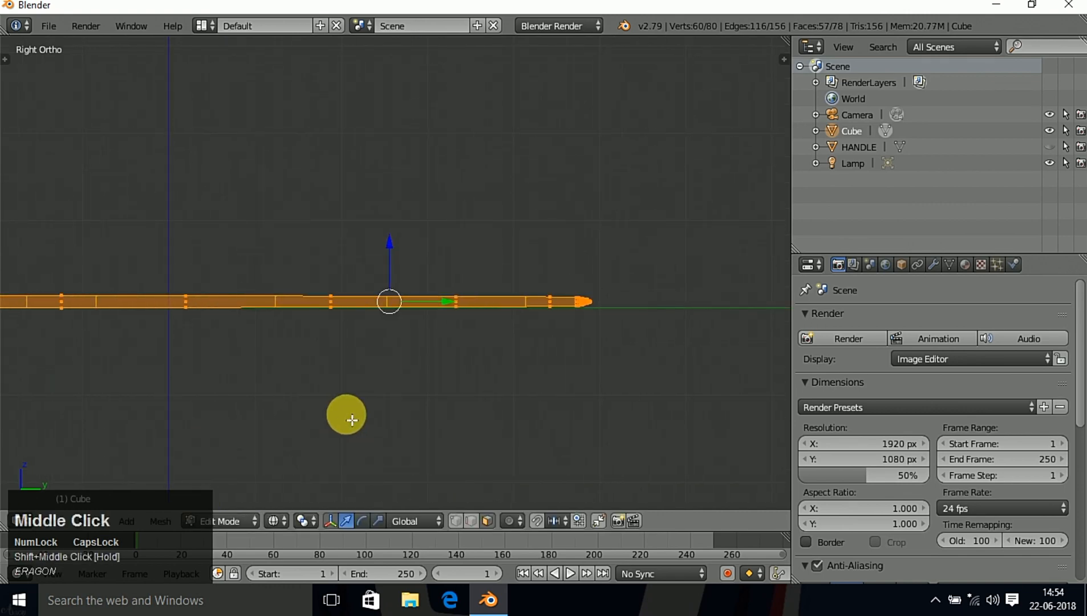
{"action": "key", "text": "s"}
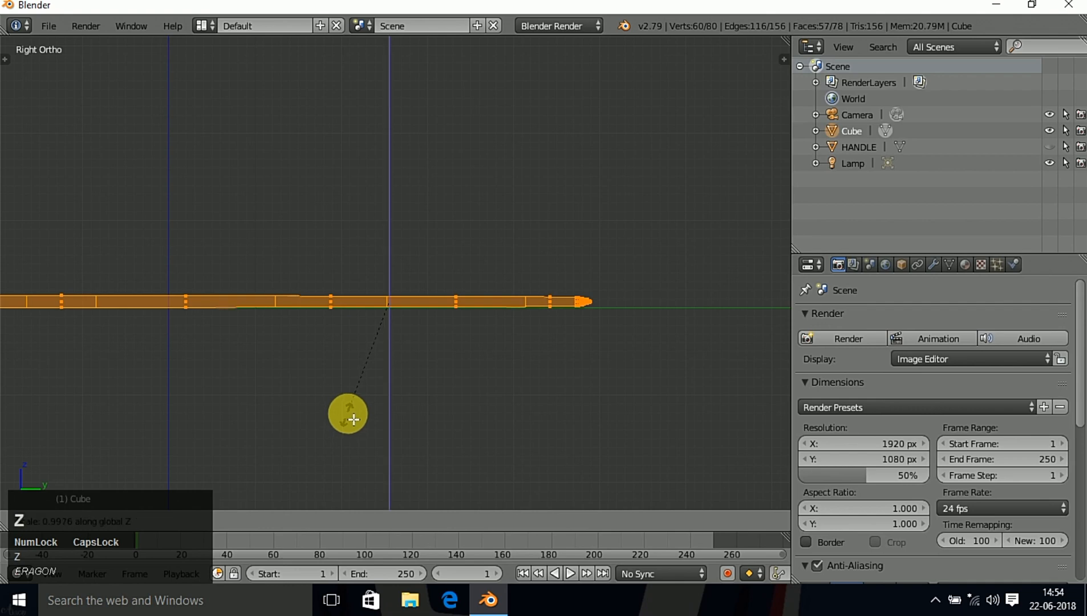
{"action": "left_click", "coordinate": [386, 351]}
- Deselect the faces of the blade segment nearest the crossguard, keeping the rest of the blade selected
{"action": "middle_click_drag", "start_coordinate": [311, 369], "coordinate": [604, 381]}
{"action": "scroll", "coordinate": [310, 314], "scroll_direction": "up", "scroll_amount": 2}
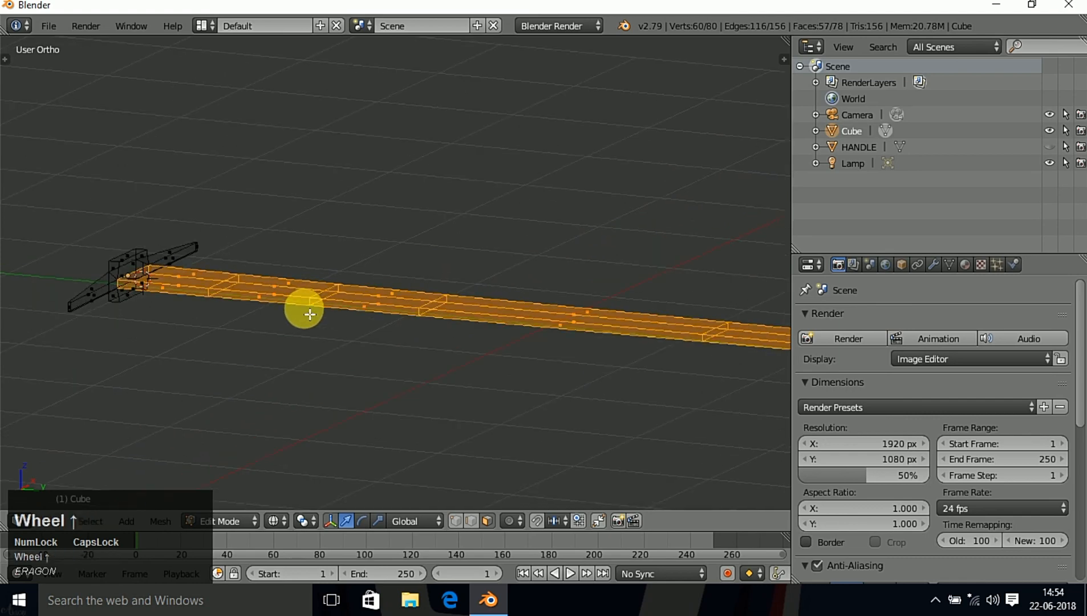
{"action": "middle_click_drag", "start_coordinate": [310, 314], "coordinate": [233, 357]}
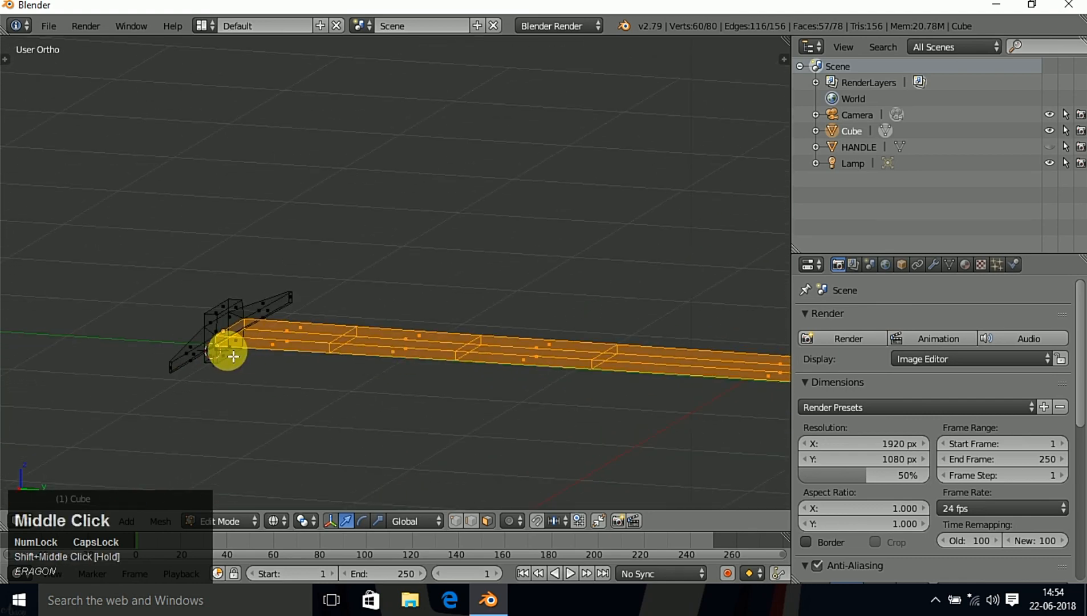
{"action": "scroll", "coordinate": [233, 356], "scroll_direction": "up", "scroll_amount": 2}
{"action": "mouse_move", "coordinate": [178, 430]}
{"action": "middle_mouse_down", "text": "shift"}
{"action": "mouse_move", "coordinate": [274, 315]}
{"action": "mouse_move", "coordinate": [286, 279]}
{"action": "mouse_move", "coordinate": [260, 231]}
{"action": "mouse_move", "coordinate": [223, 236]}
{"action": "mouse_move", "coordinate": [226, 211]}
{"action": "middle_mouse_up", "text": "shift"}
{"action": "key", "text": "c"}
{"action": "right_click", "coordinate": [272, 223]}
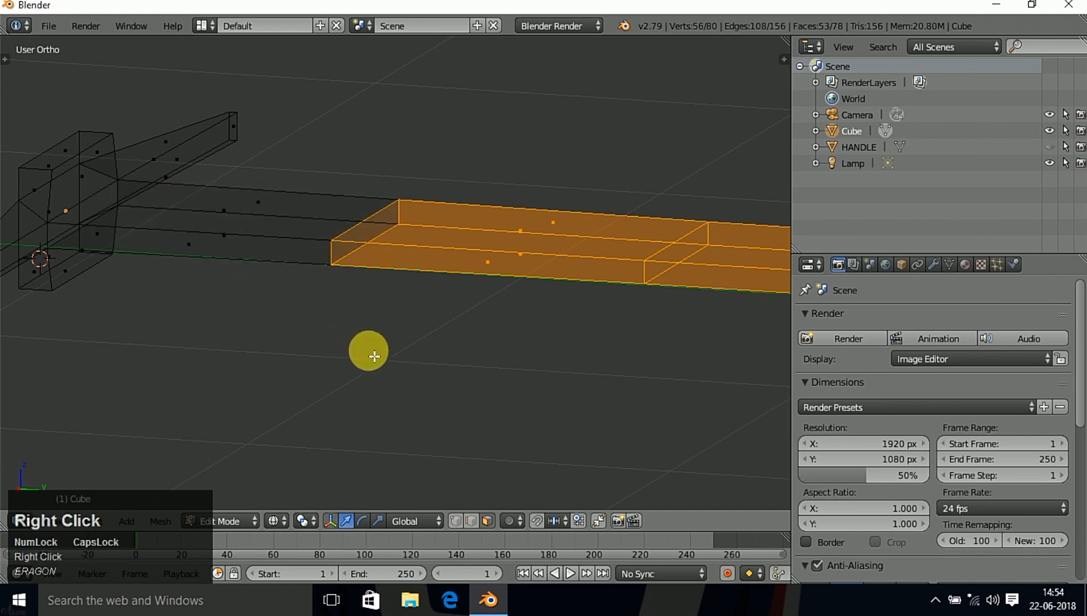
- Deselect the next two blade segments, leaving the selection from the fourth segment to the tip
{"action": "middle_click_drag", "start_coordinate": [369, 354], "coordinate": [758, 274], "text": "shift"}
{"action": "scroll", "coordinate": [825, 302], "scroll_direction": "down", "scroll_amount": 5}
{"action": "scroll", "coordinate": [563, 299], "scroll_direction": "down", "scroll_amount": 4}
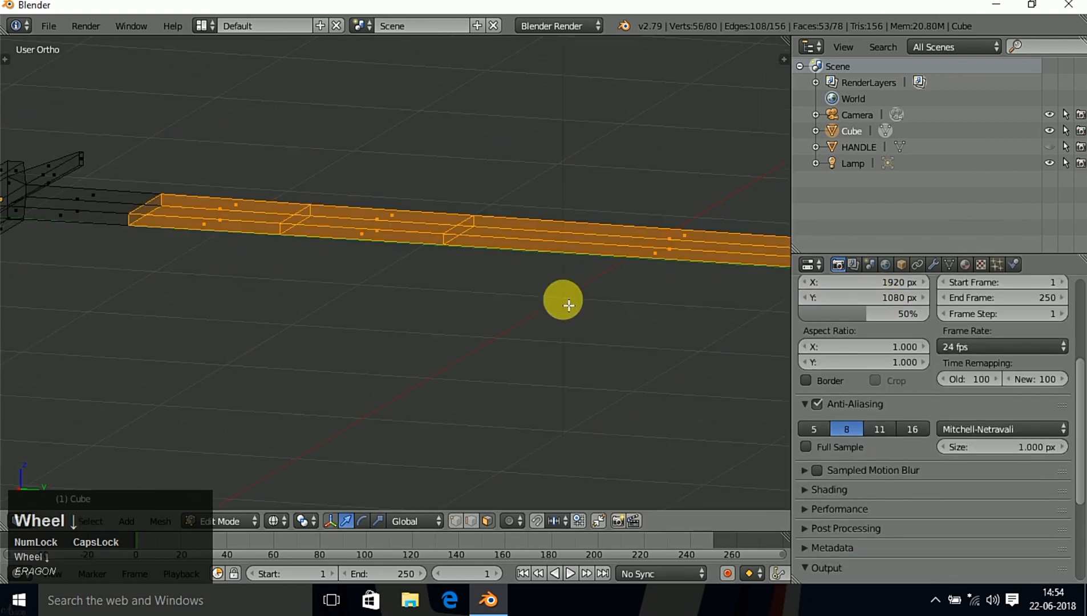
{"action": "middle_click_drag", "start_coordinate": [602, 354], "coordinate": [565, 328], "text": "shift"}
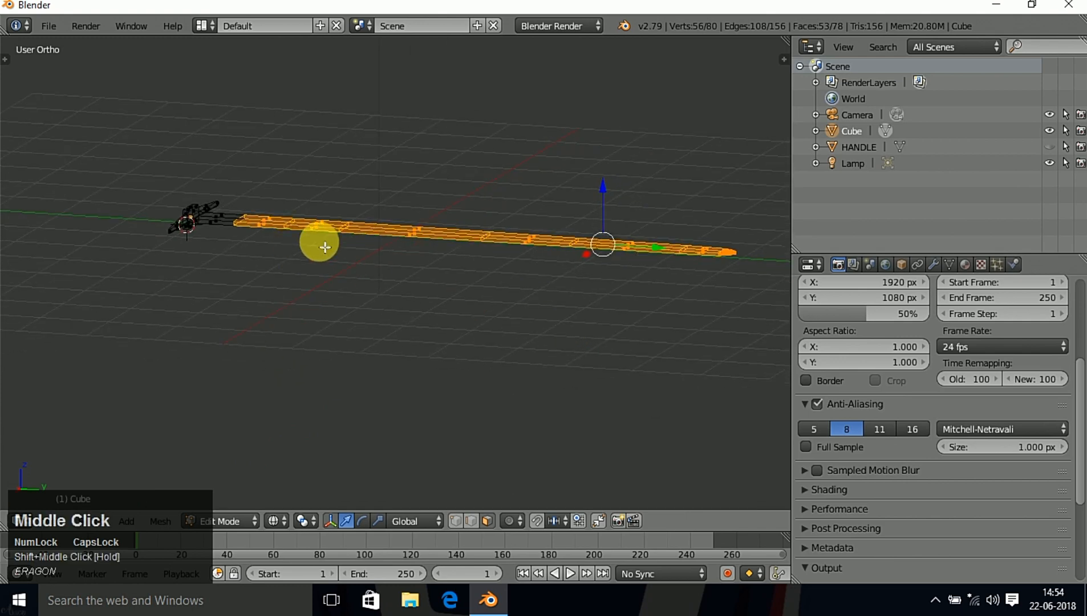
{"action": "key", "text": "c"}
{"action": "mouse_move", "coordinate": [235, 228]}
{"action": "middle_mouse_down"}
{"action": "mouse_move", "coordinate": [279, 233]}
{"action": "mouse_move", "coordinate": [320, 206]}
{"action": "middle_mouse_up"}
{"action": "right_click", "coordinate": [398, 335]}
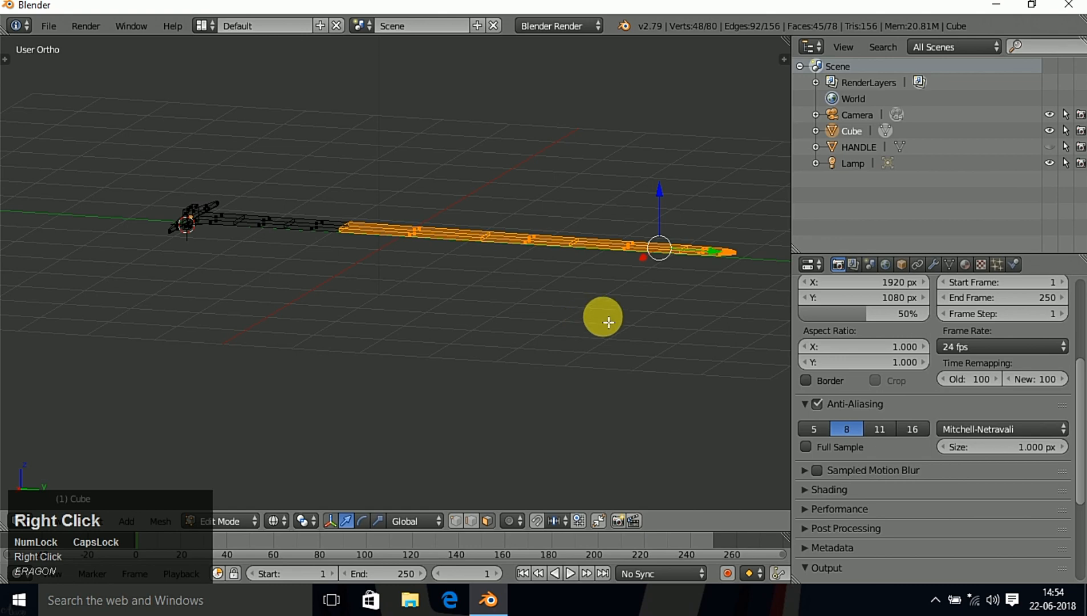
- Scale the selected blade faces from the fourth segment to the tip down along Z
{"action": "key", "text": "s"}
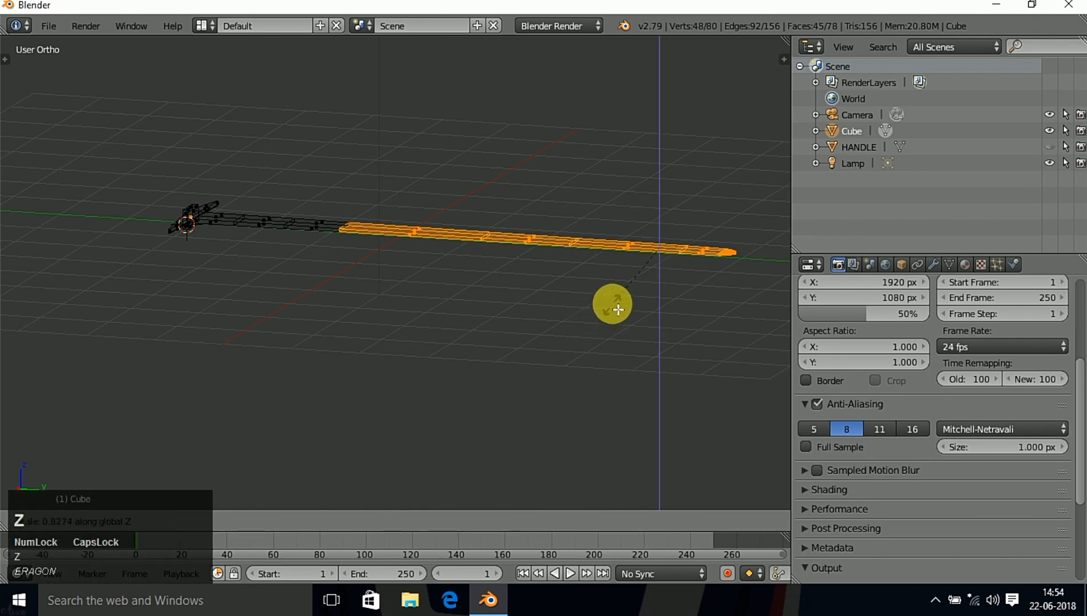
{"action": "left_click", "coordinate": [631, 288]}
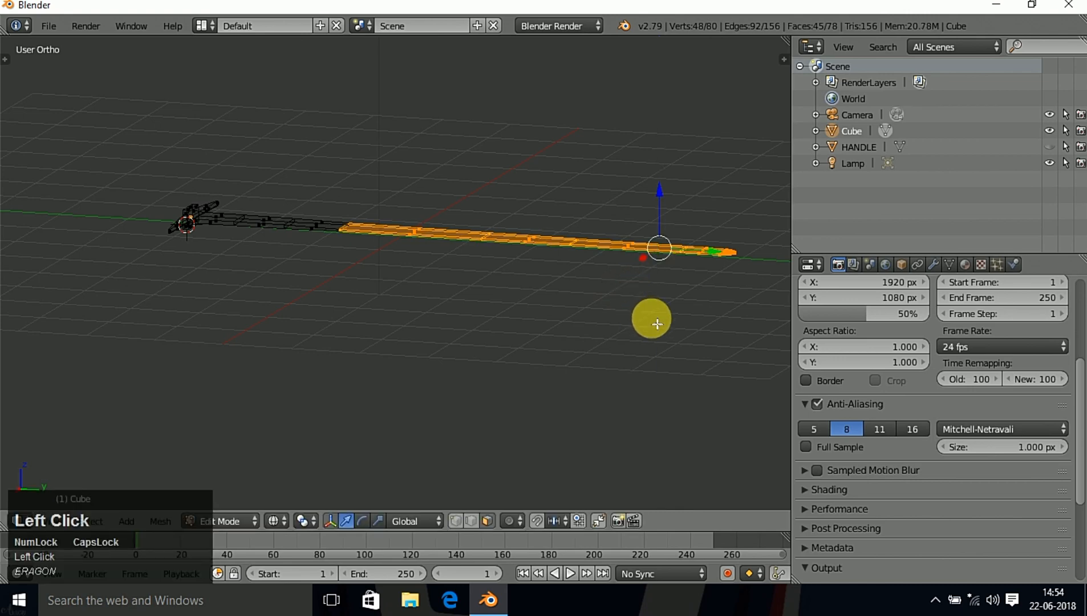
- Deselect the next three blade segments toward the tip, keeping only the last segment and the rounded tip selected
{"action": "scroll", "coordinate": [536, 301], "scroll_direction": "up", "scroll_amount": 2}
{"action": "scroll", "coordinate": [537, 301], "scroll_direction": "up", "scroll_amount": 1}
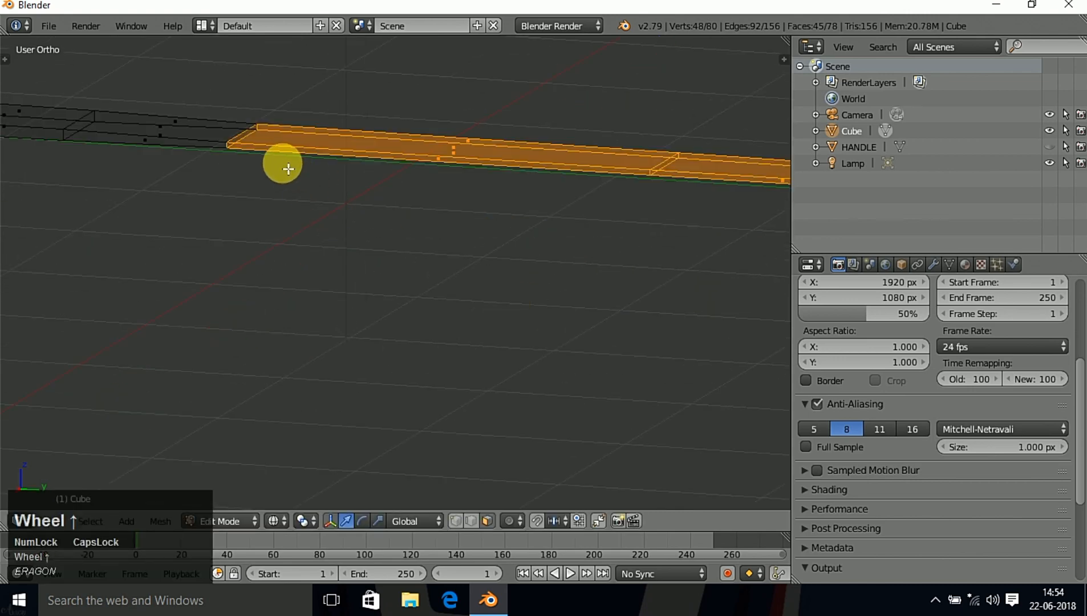
{"action": "key", "text": "c"}
{"action": "mouse_move", "coordinate": [287, 137]}
{"action": "middle_mouse_down"}
{"action": "mouse_move", "coordinate": [286, 151]}
{"action": "mouse_move", "coordinate": [412, 153]}
{"action": "mouse_move", "coordinate": [456, 177]}
{"action": "middle_mouse_up"}
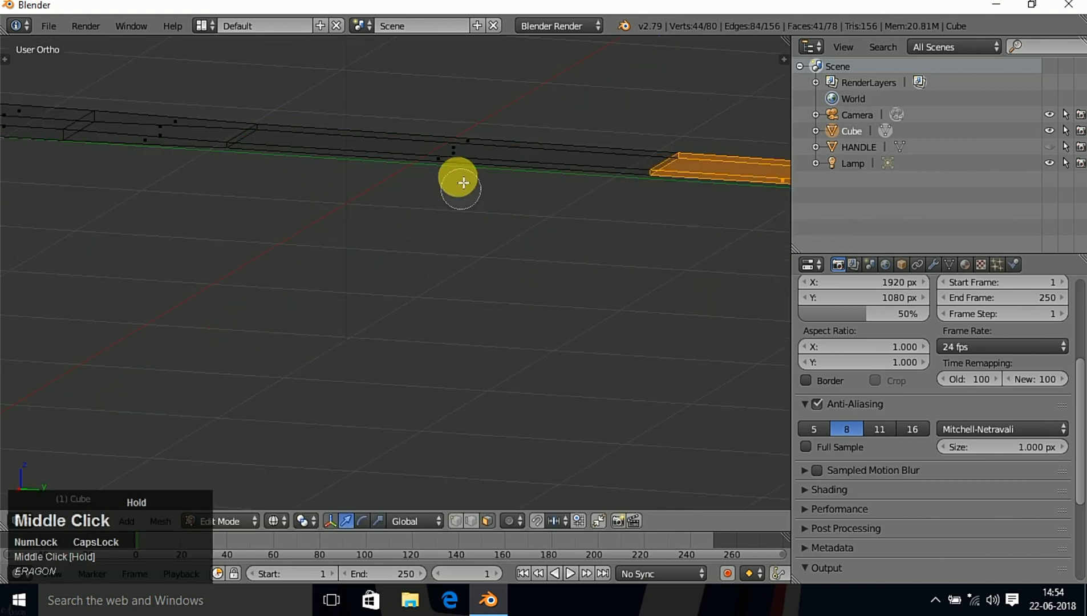
{"action": "right_click", "coordinate": [510, 308]}
{"action": "middle_click_drag", "start_coordinate": [436, 276], "coordinate": [114, 275], "text": "shift"}
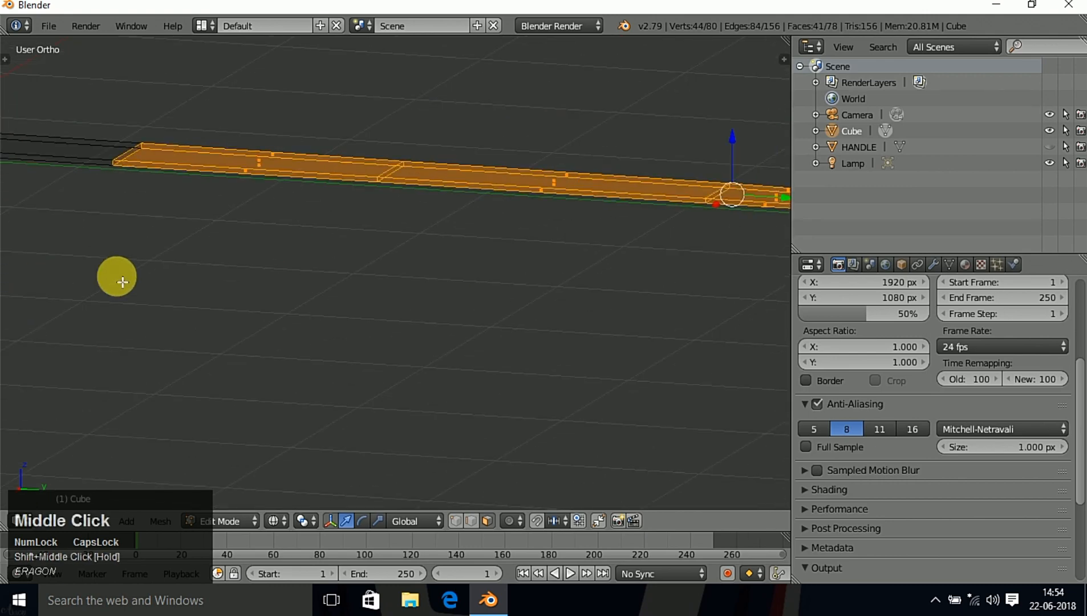
{"action": "key", "text": "c"}
{"action": "mouse_move", "coordinate": [261, 161]}
{"action": "middle_mouse_down"}
{"action": "mouse_move", "coordinate": [188, 235]}
{"action": "mouse_move", "coordinate": [250, 138]}
{"action": "mouse_move", "coordinate": [272, 187]}
{"action": "mouse_move", "coordinate": [573, 159]}
{"action": "mouse_move", "coordinate": [527, 213]}
{"action": "middle_mouse_up"}
{"action": "right_click", "coordinate": [597, 328]}
{"action": "scroll", "coordinate": [602, 343], "scroll_direction": "down", "scroll_amount": 3}
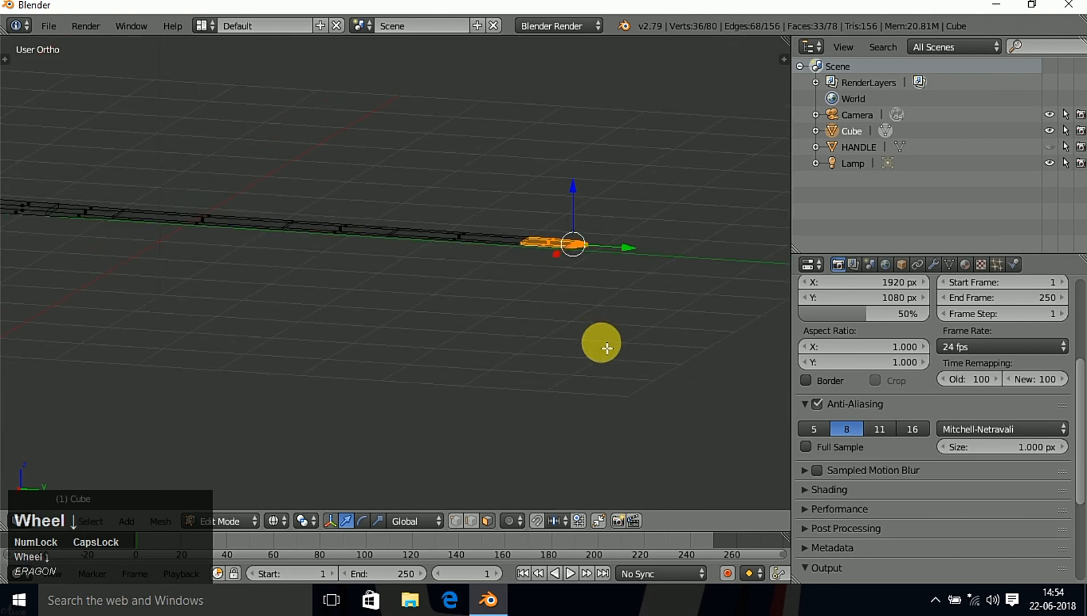
{"action": "middle_click_drag", "start_coordinate": [601, 342], "coordinate": [497, 333], "text": "shift"}
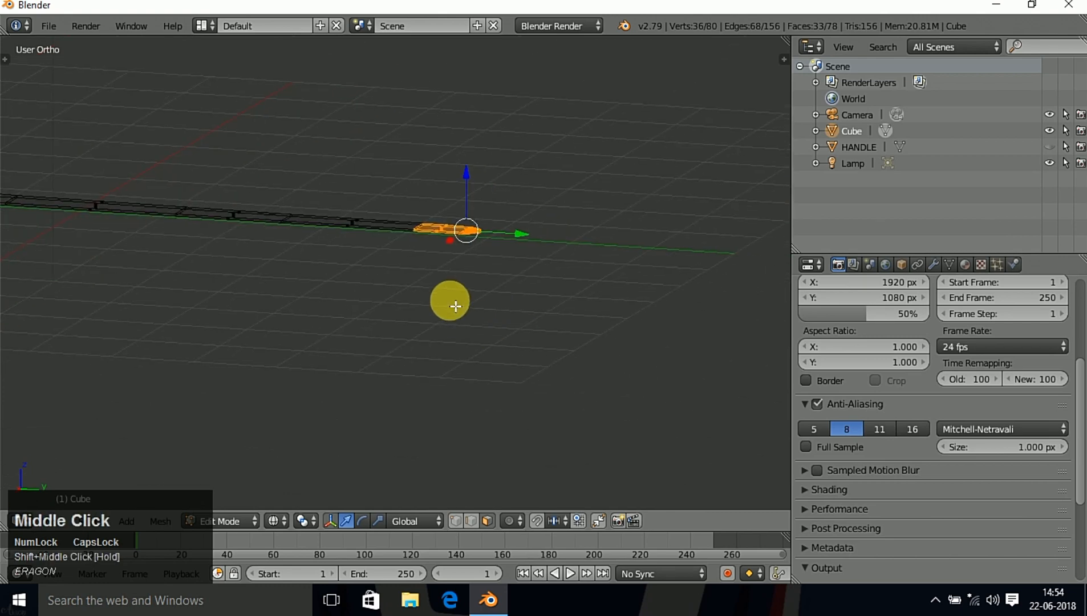
- Scale the selected last segment and rounded tip down along Z to thin the blade's end
{"action": "key", "text": "s"}
{"action": "key", "text": "z"}
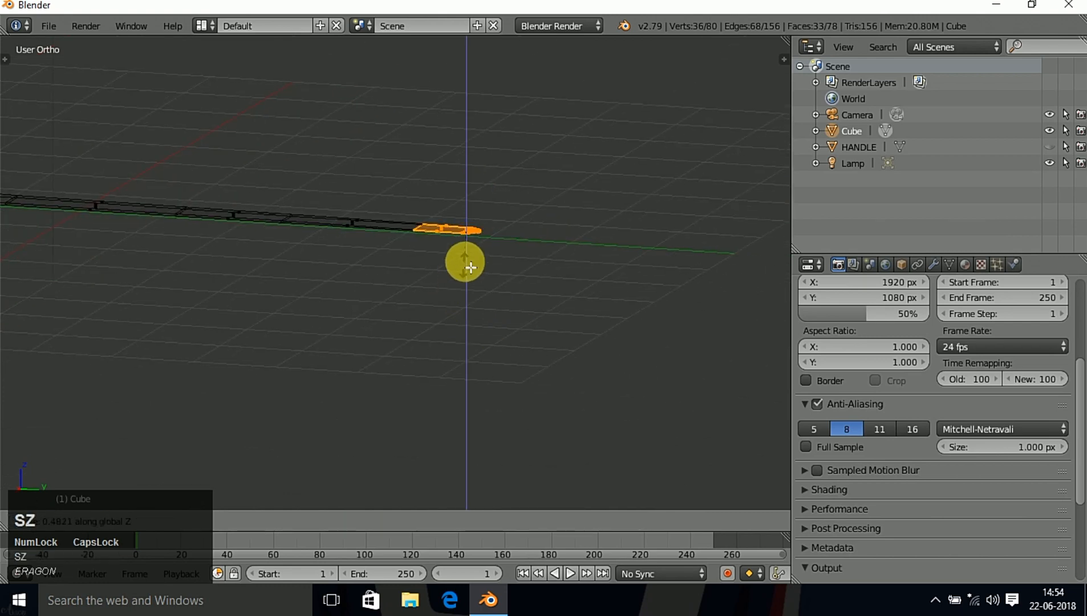
{"action": "left_click", "coordinate": [474, 251]}
{"action": "scroll", "coordinate": [462, 268], "scroll_direction": "up", "scroll_amount": 3}
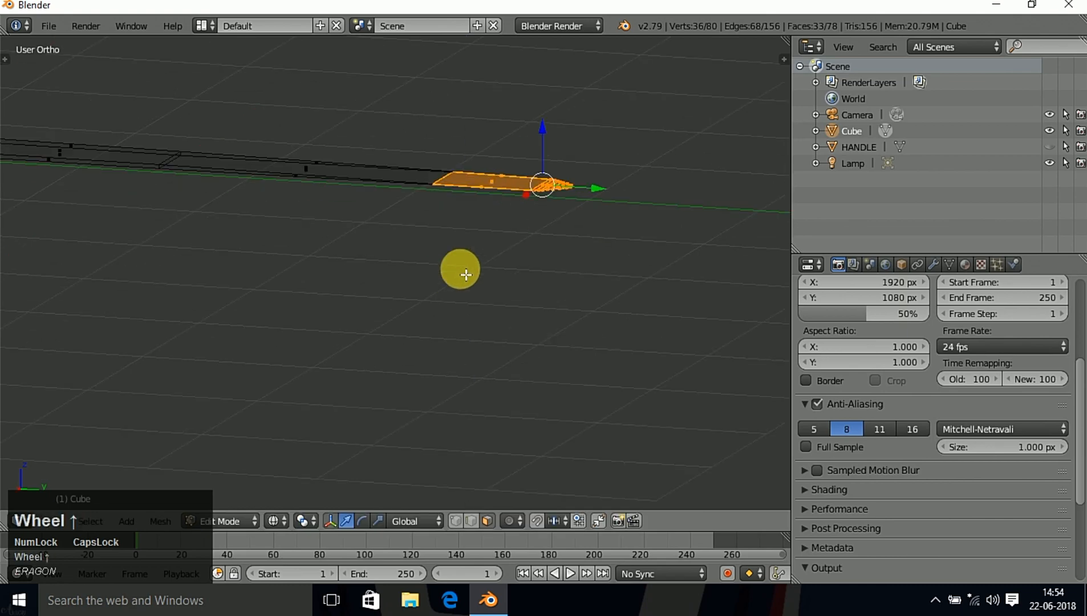
- Deselect all faces and display the sword in solid shading from the top view
{"action": "key", "text": "KP_0"}
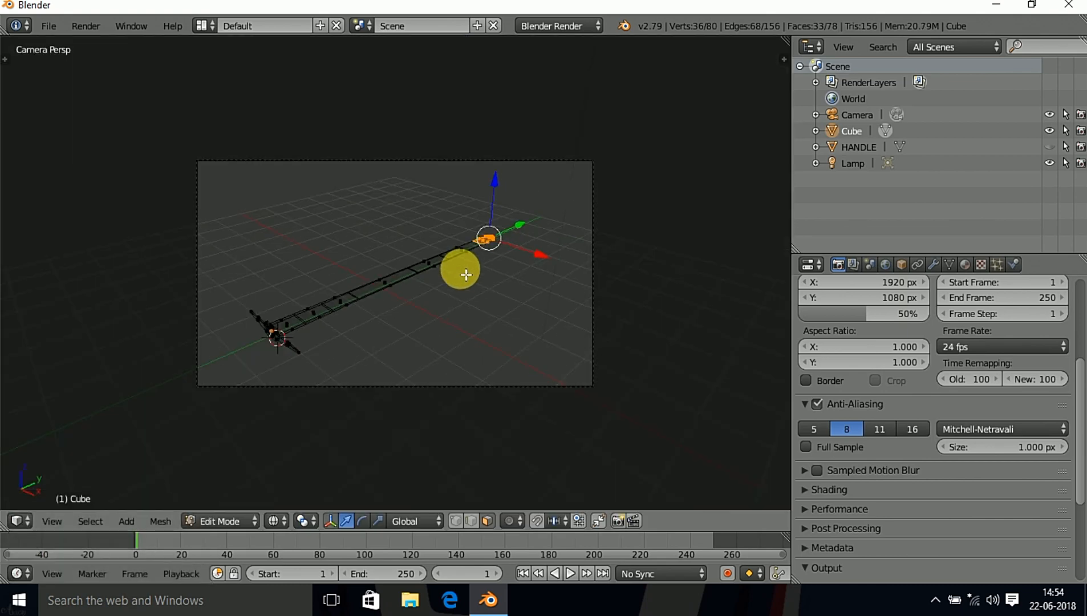
{"action": "key", "text": "KP_7"}
{"action": "scroll", "coordinate": [543, 289], "scroll_direction": "down", "scroll_amount": 3}
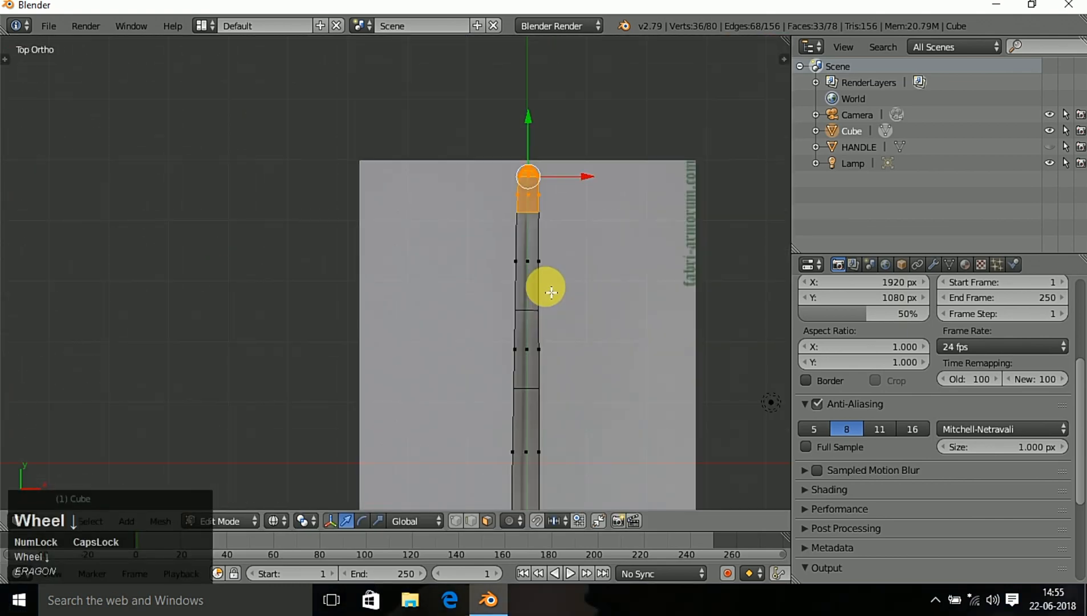
{"action": "scroll", "coordinate": [562, 316], "scroll_direction": "up", "scroll_amount": 1}
{"action": "middle_click_drag", "start_coordinate": [563, 316], "coordinate": [501, 330], "text": "shift"}
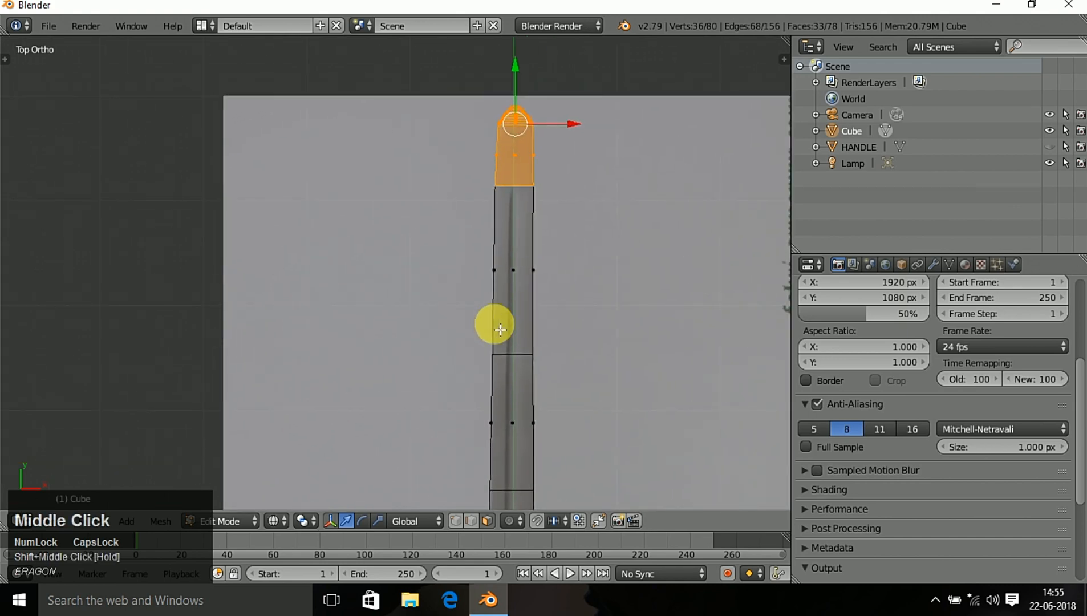
{"action": "key", "text": "a"}
{"action": "key", "text": "z"}
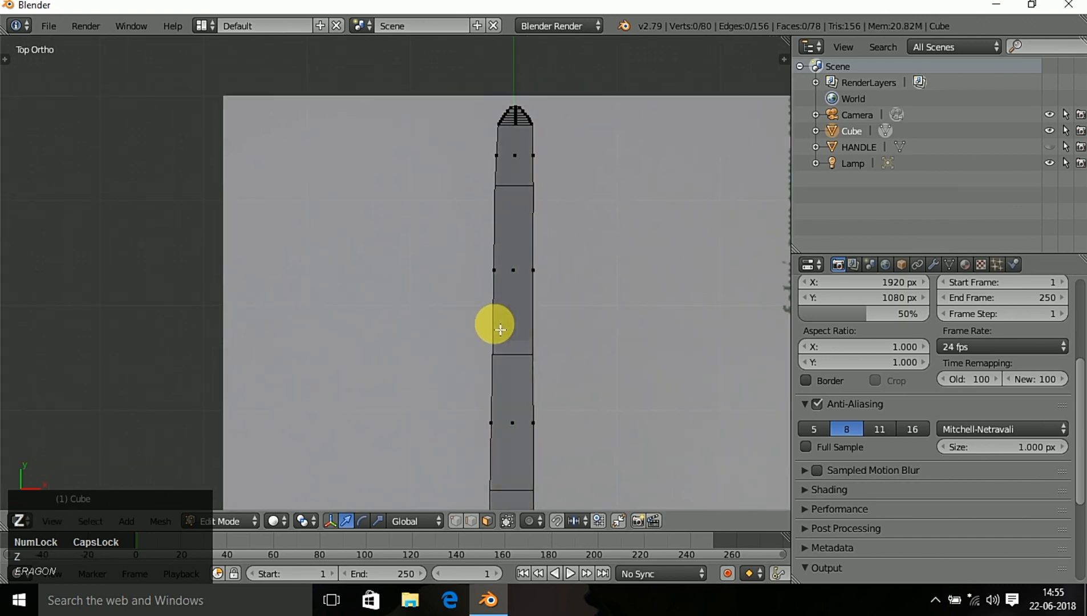
{"action": "scroll", "coordinate": [501, 330], "scroll_direction": "down", "scroll_amount": 3}
{"action": "middle_click_drag", "start_coordinate": [509, 364], "coordinate": [543, 132], "text": "shift"}
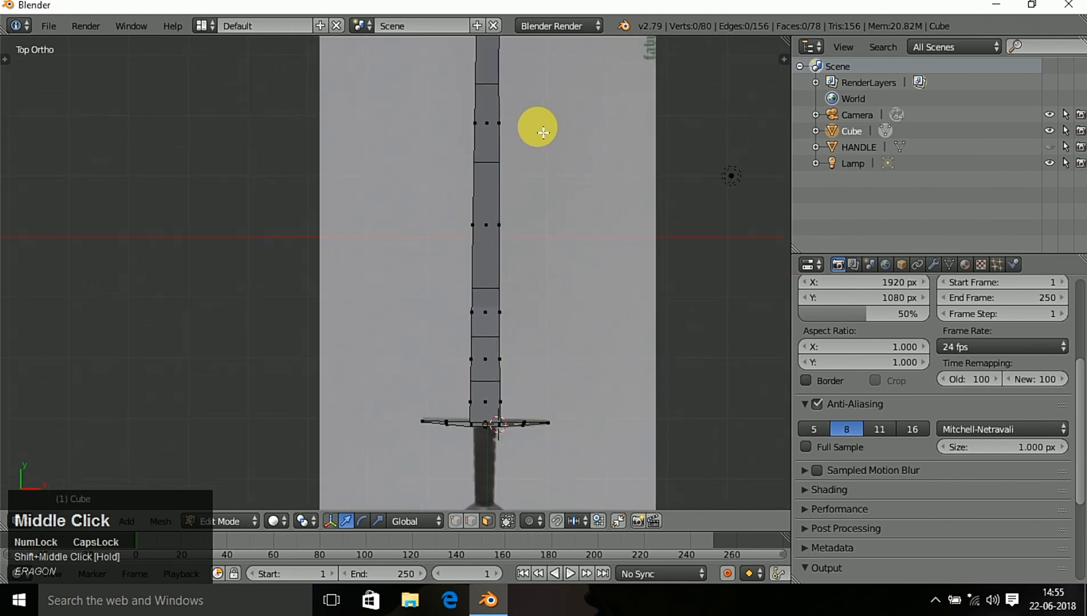
- Return to Object Mode and rename the Cube object as BLADE
{"action": "key", "text": "Tab"}
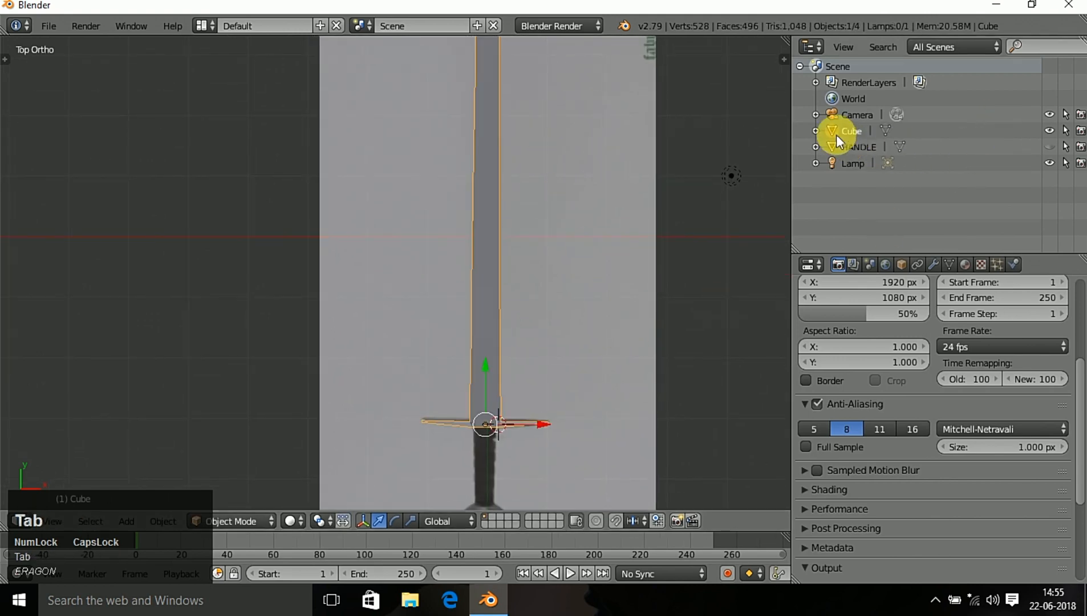
{"action": "double_click", "coordinate": [853, 131]}
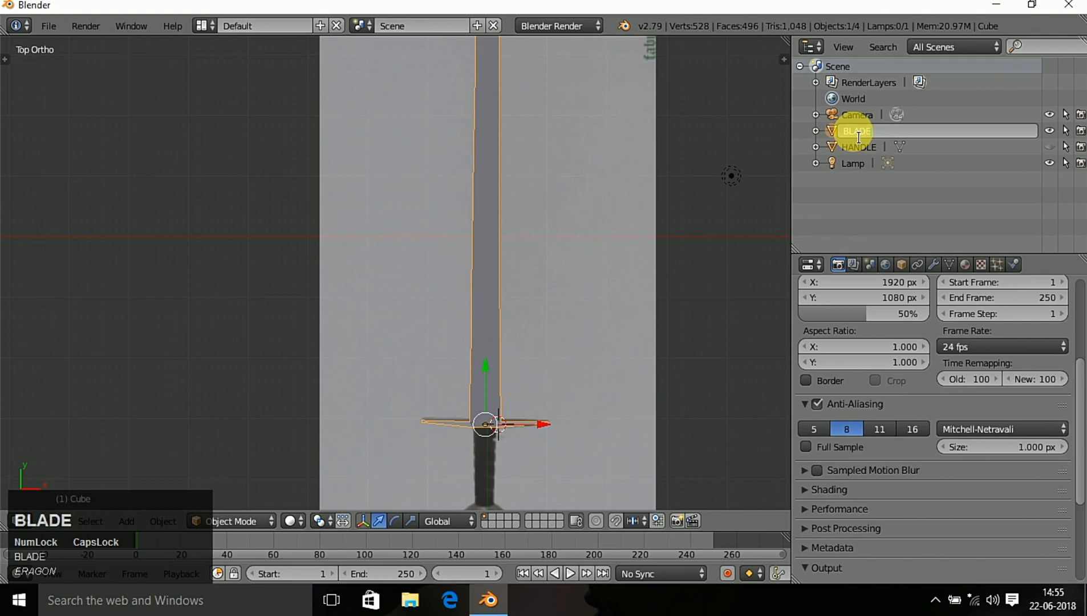
{"action": "key", "text": "Return"}
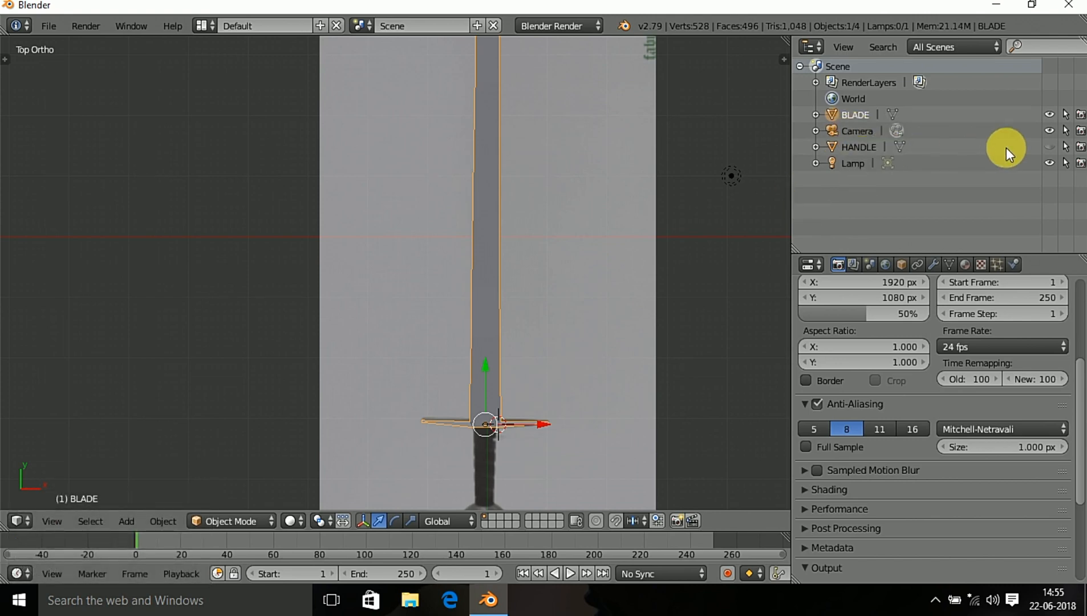
- Show the HANDLE object and examine how the handle meets the blade and crossguard from an angle and from above
{"action": "left_click", "coordinate": [1051, 147]}
{"action": "scroll", "coordinate": [693, 336], "scroll_direction": "up", "scroll_amount": 4}
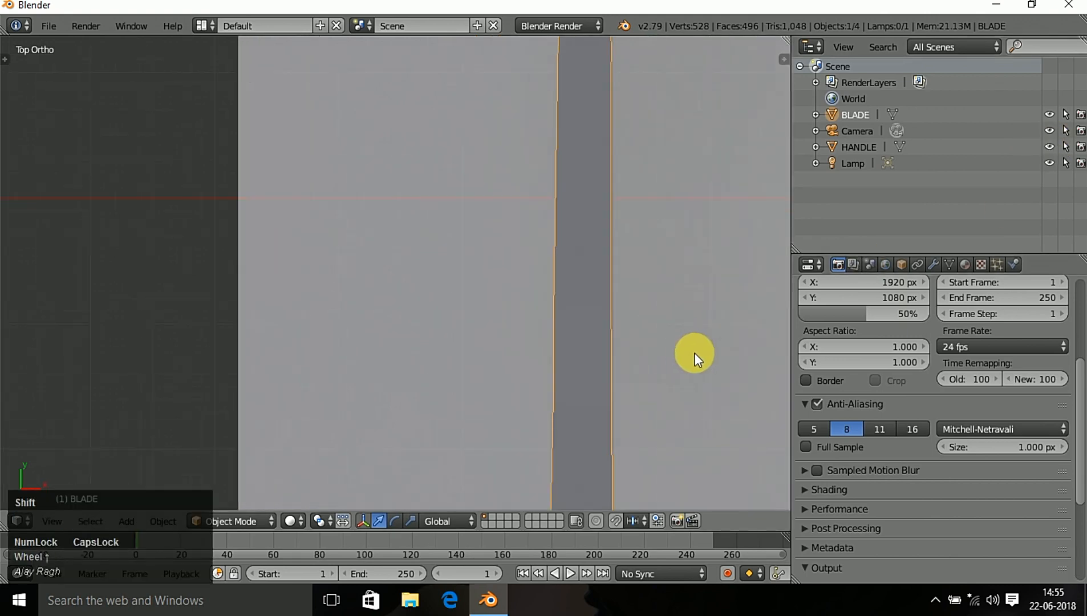
{"action": "middle_click_drag", "start_coordinate": [694, 352], "coordinate": [640, 394], "text": "shift"}
{"action": "scroll", "coordinate": [622, 396], "scroll_direction": "down", "scroll_amount": 3}
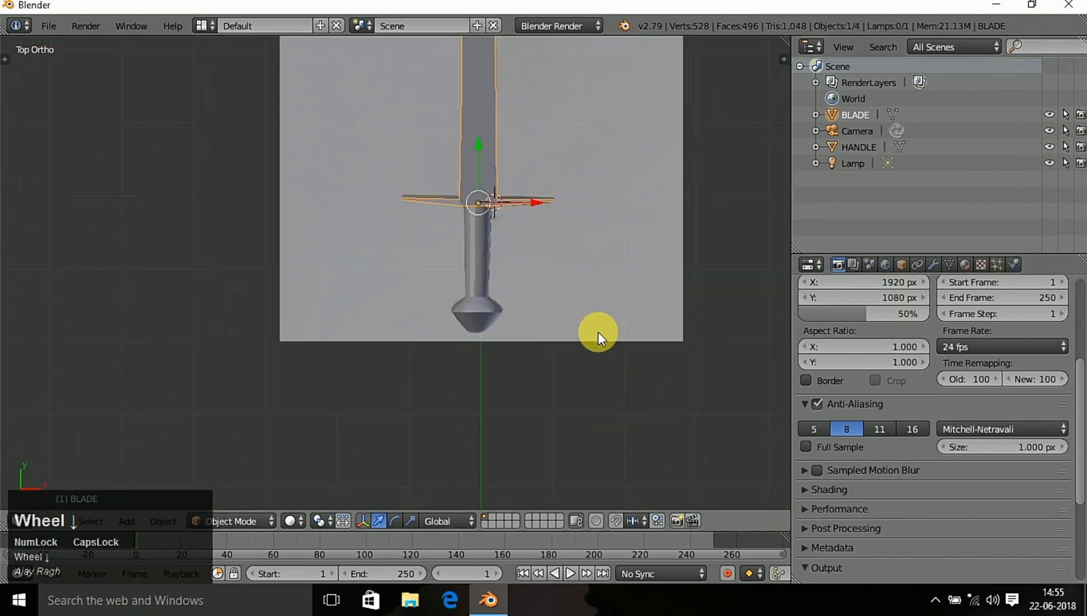
{"action": "right_click", "coordinate": [481, 279], "text": "shift"}
{"action": "middle_click_drag", "start_coordinate": [544, 311], "coordinate": [497, 258]}
{"action": "scroll", "coordinate": [519, 315], "scroll_direction": "up", "scroll_amount": 3}
{"action": "middle_click_drag", "start_coordinate": [519, 316], "coordinate": [705, 369]}
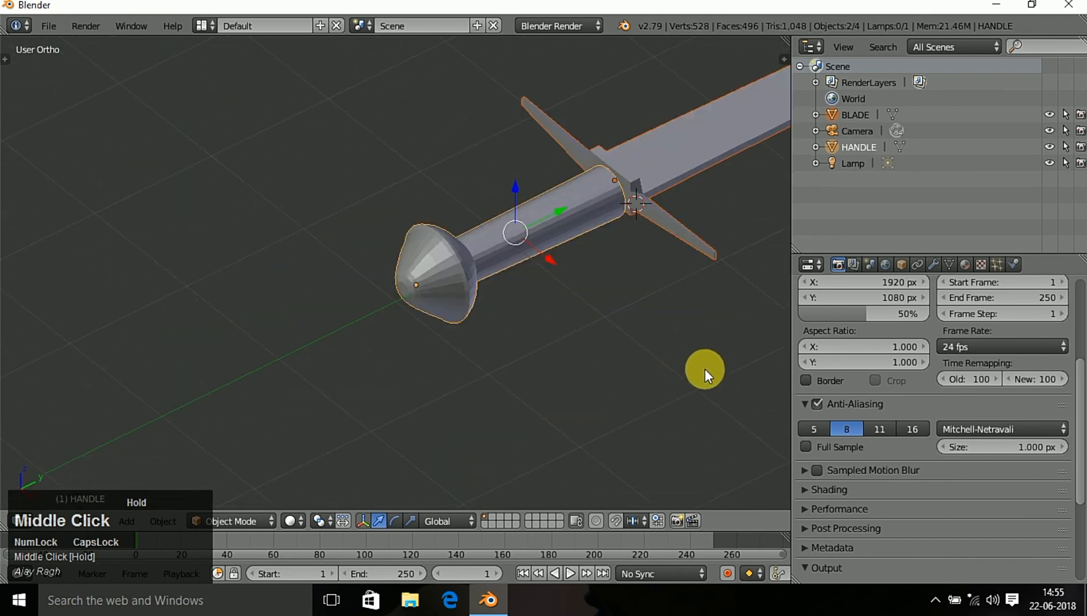
{"action": "key", "text": "KP_7"}
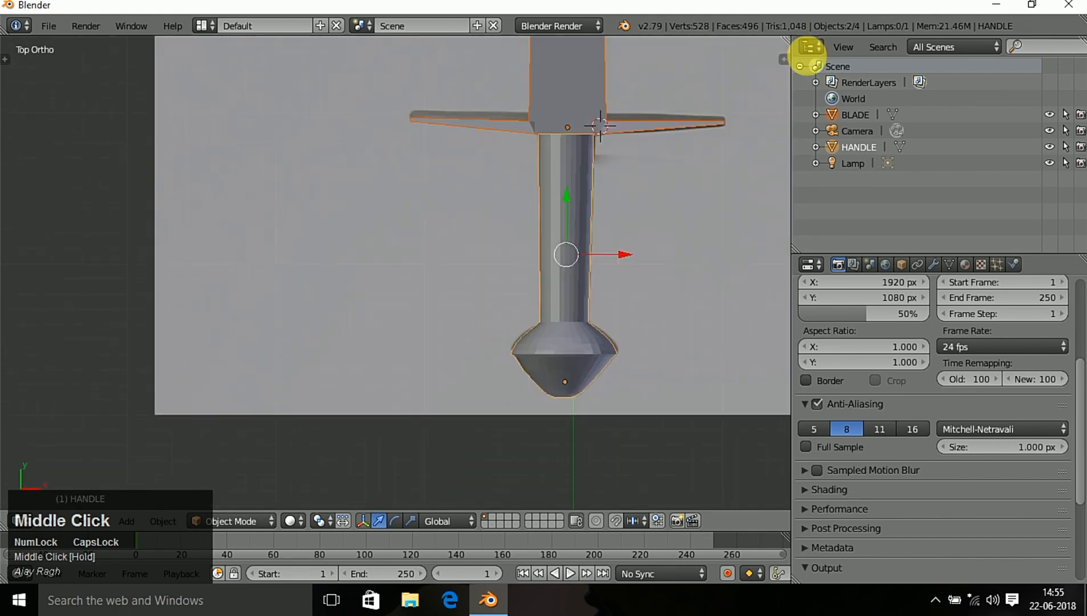
- Open the BLADE mesh in Edit Mode with edge selection and wireframe display
{"action": "left_click", "coordinate": [855, 114]}
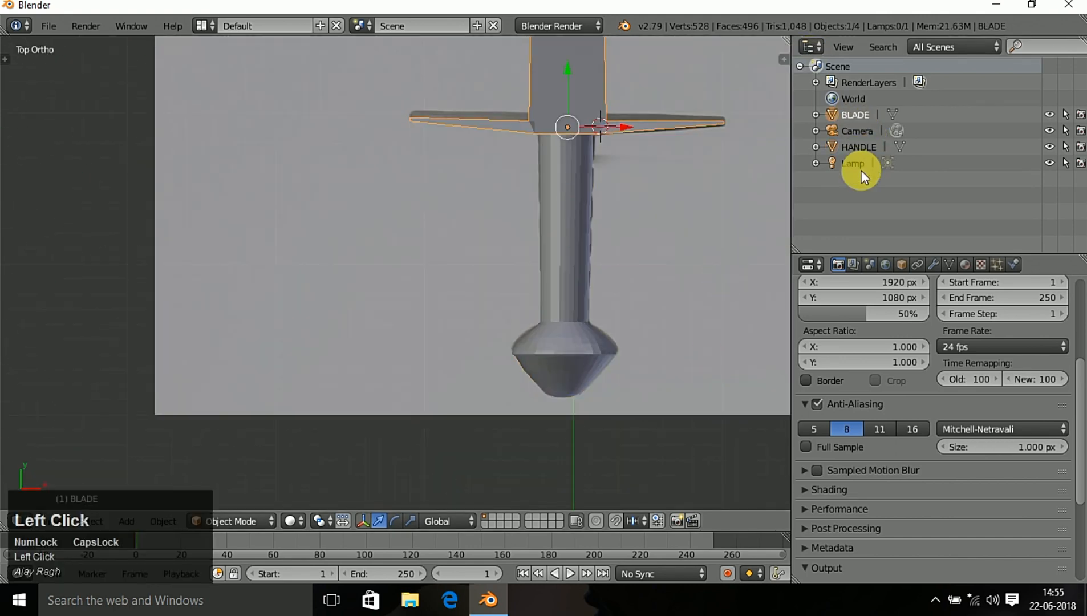
{"action": "key", "text": "Tab"}
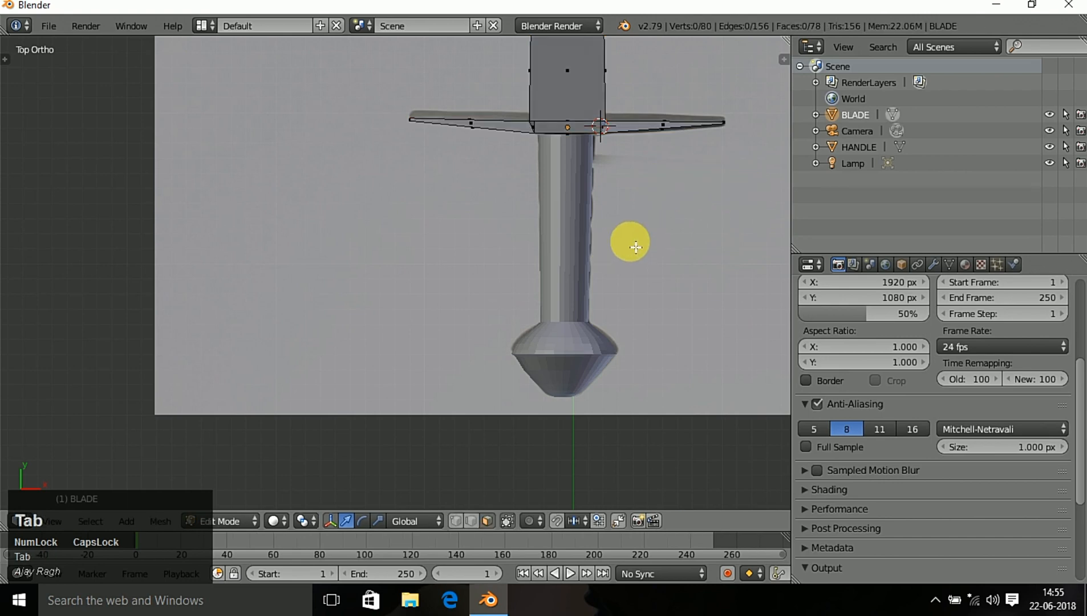
{"action": "left_click", "coordinate": [469, 526]}
{"action": "key", "text": "z"}
{"action": "middle_click_drag", "start_coordinate": [565, 270], "coordinate": [784, 230]}
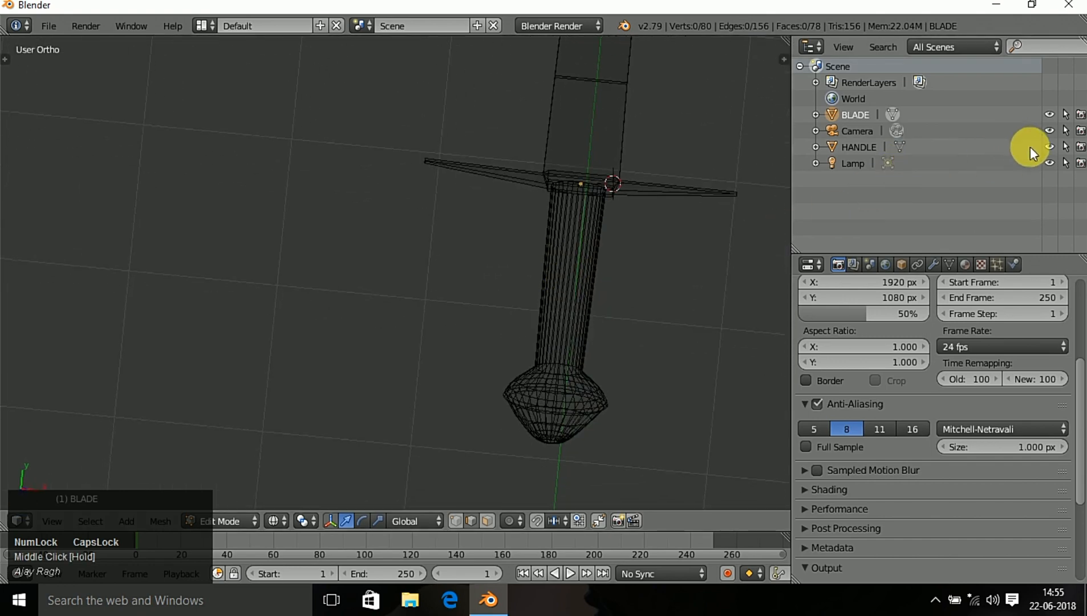
- Hide the HANDLE object while editing the blade in top view, and undo back to Object Mode
{"action": "left_click", "coordinate": [1049, 147]}
{"action": "middle_click_drag", "start_coordinate": [651, 267], "coordinate": [416, 366], "text": "shift"}
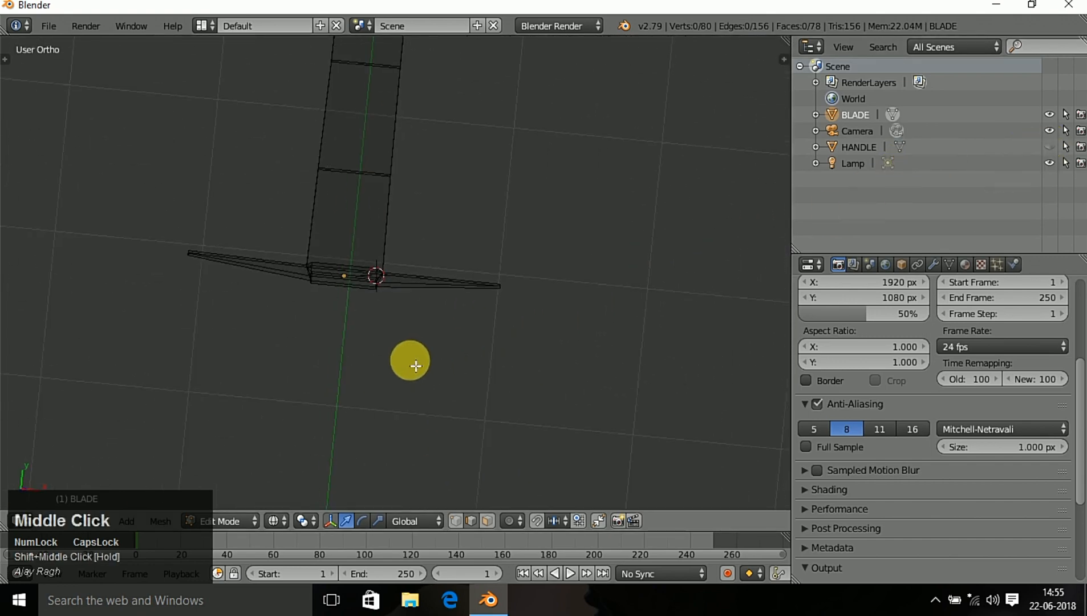
{"action": "key", "text": "KP_7"}
{"action": "middle_click_drag", "start_coordinate": [400, 250], "coordinate": [397, 476], "text": "shift"}
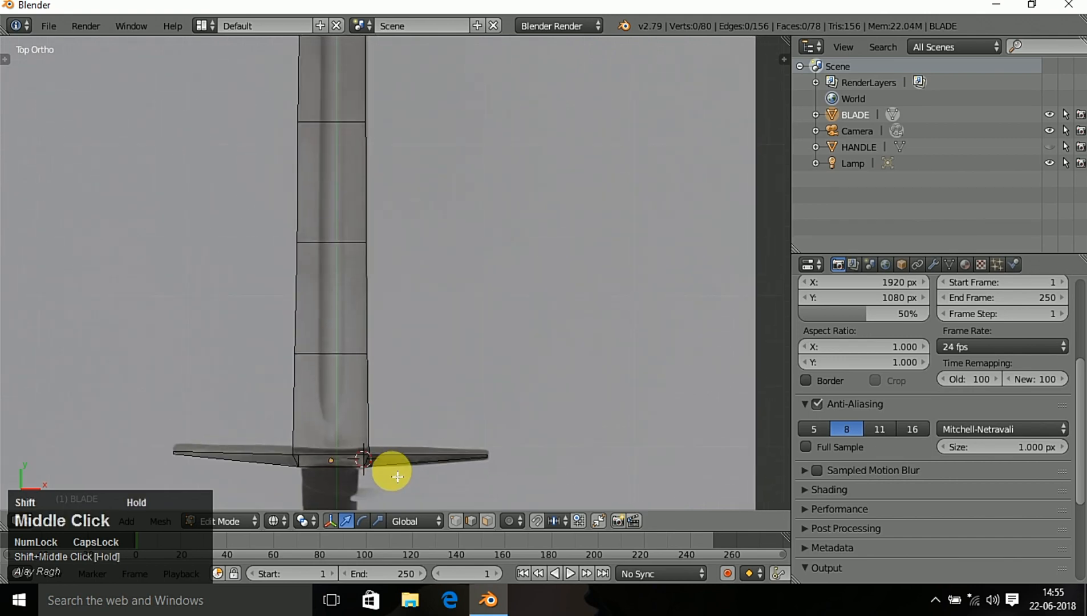
{"action": "key", "text": "shift+r"}
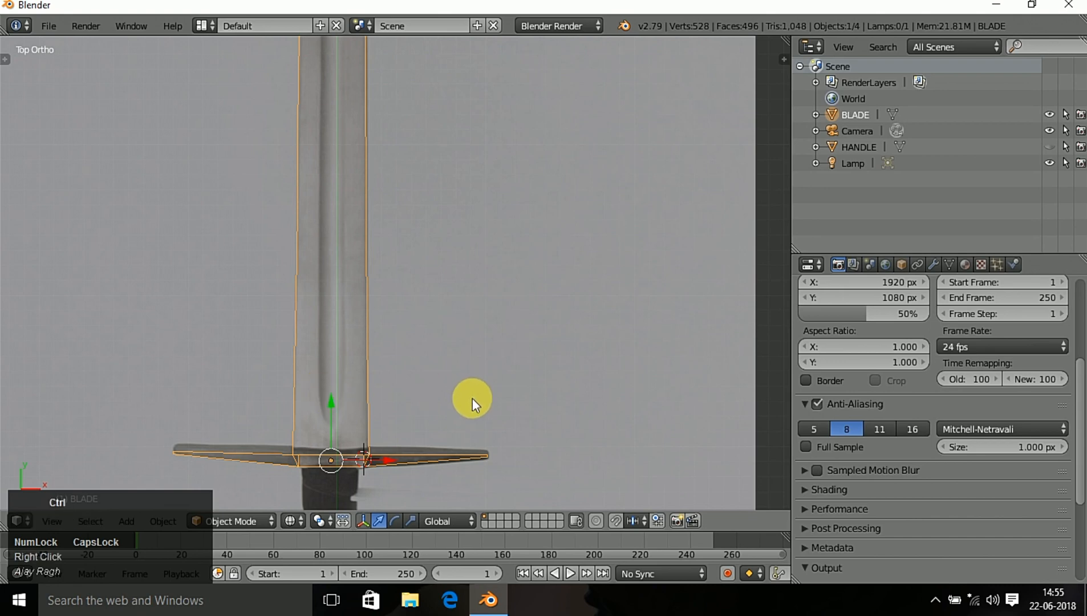
{"action": "key", "text": "ctrl+z"}
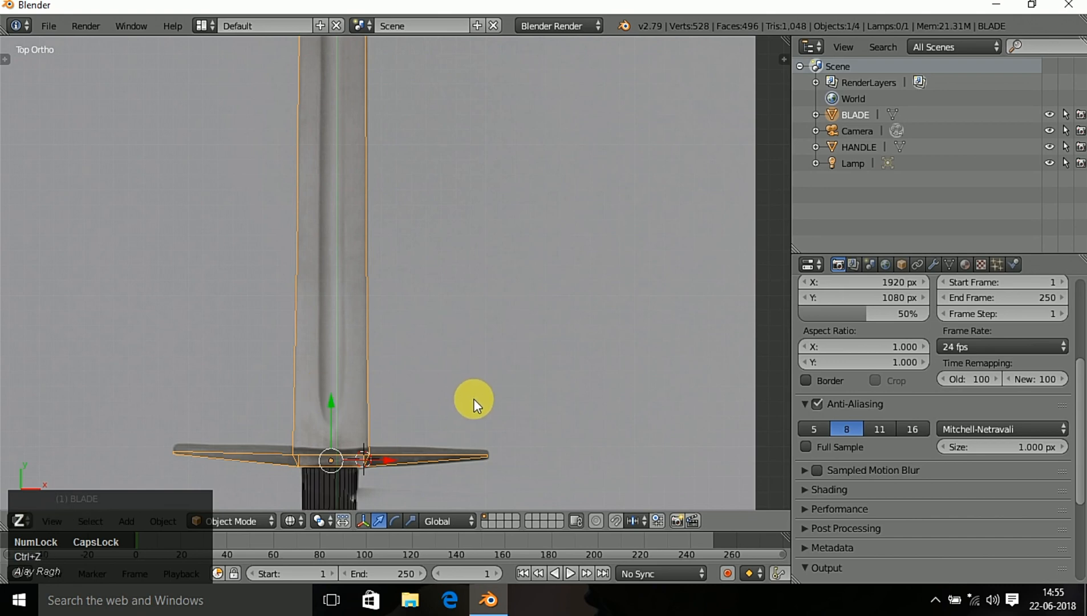
- Hide the HANDLE object in Object Mode, keeping the blade in wireframe over the reference image
{"action": "scroll", "coordinate": [473, 398], "scroll_direction": "down", "scroll_amount": 3}
{"action": "middle_click_drag", "start_coordinate": [477, 424], "coordinate": [506, 323], "text": "shift"}
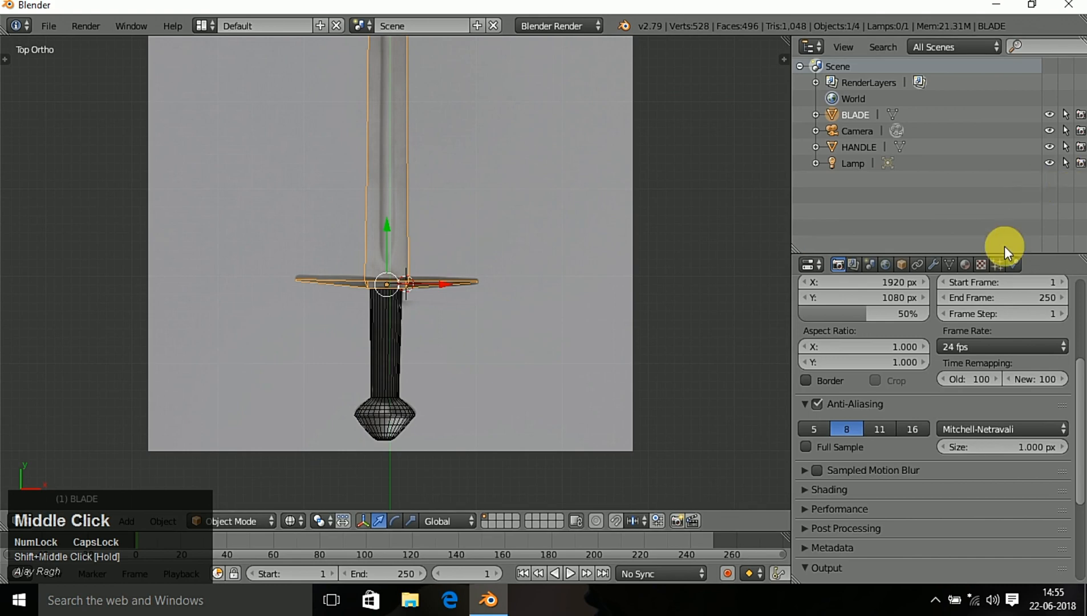
{"action": "left_click", "coordinate": [1050, 145]}
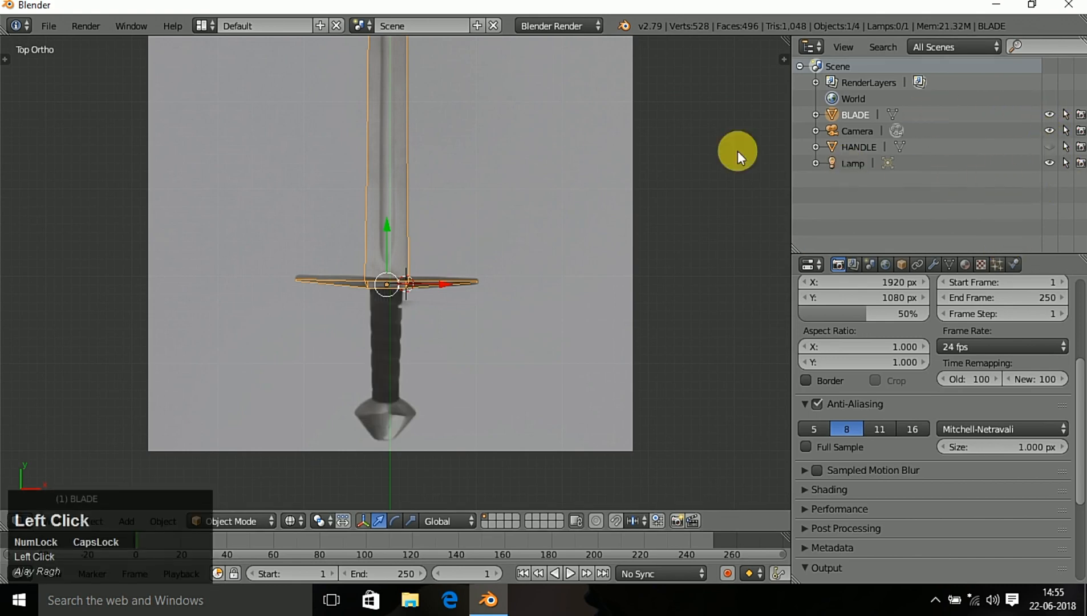
{"action": "scroll", "coordinate": [385, 231], "scroll_direction": "up", "scroll_amount": 1}
{"action": "scroll", "coordinate": [385, 230], "scroll_direction": "up", "scroll_amount": 1}
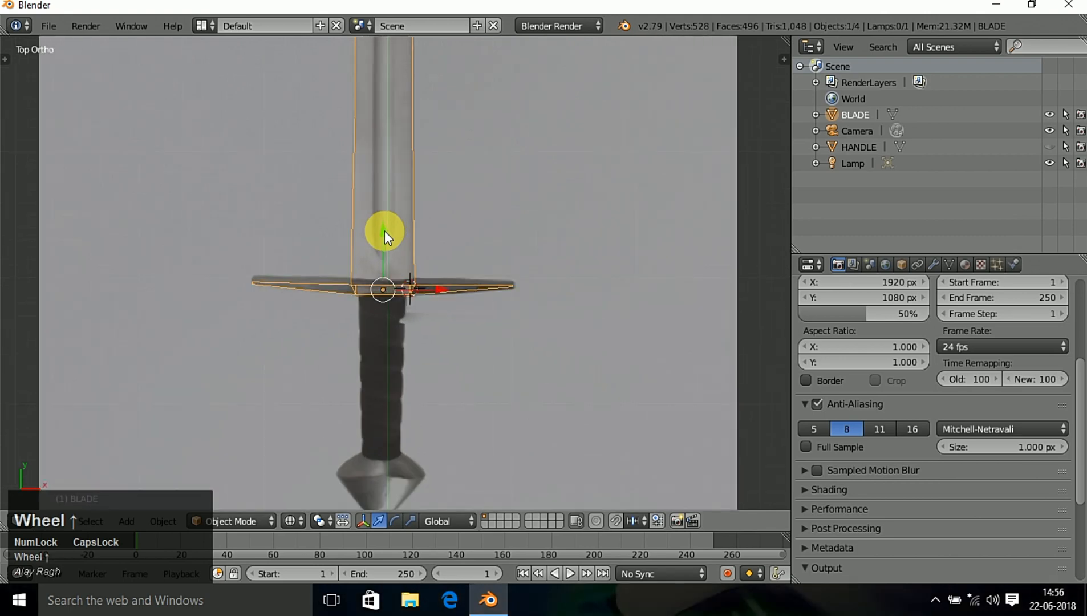
{"action": "key", "text": "z"}
{"action": "key", "text": "z"}
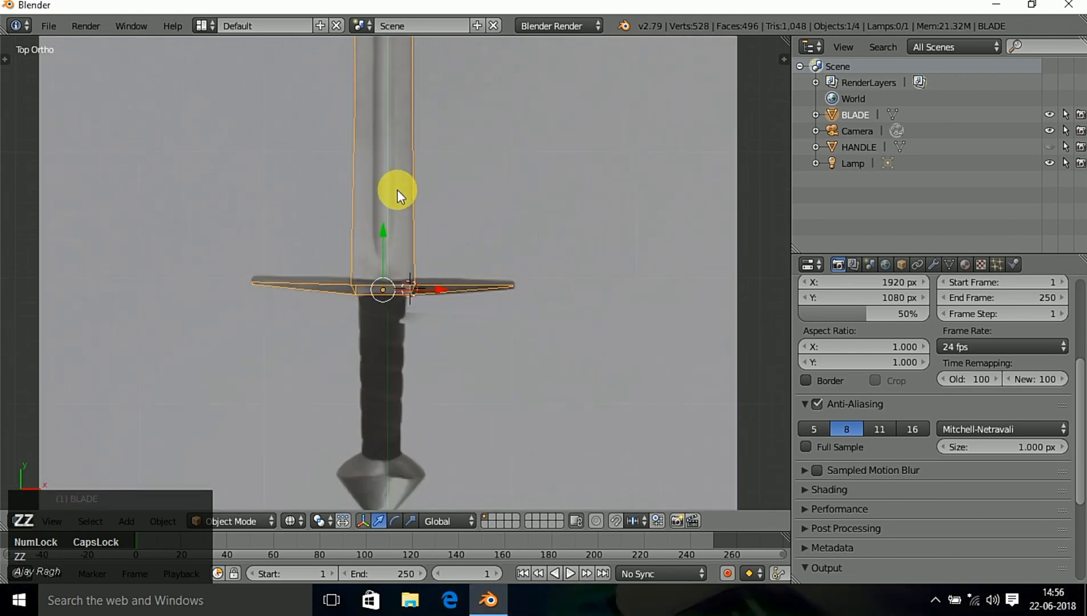
- Inspect the crossguard up close and reopen the BLADE mesh in Edit Mode from the top view
{"action": "key", "text": "ctrl"}
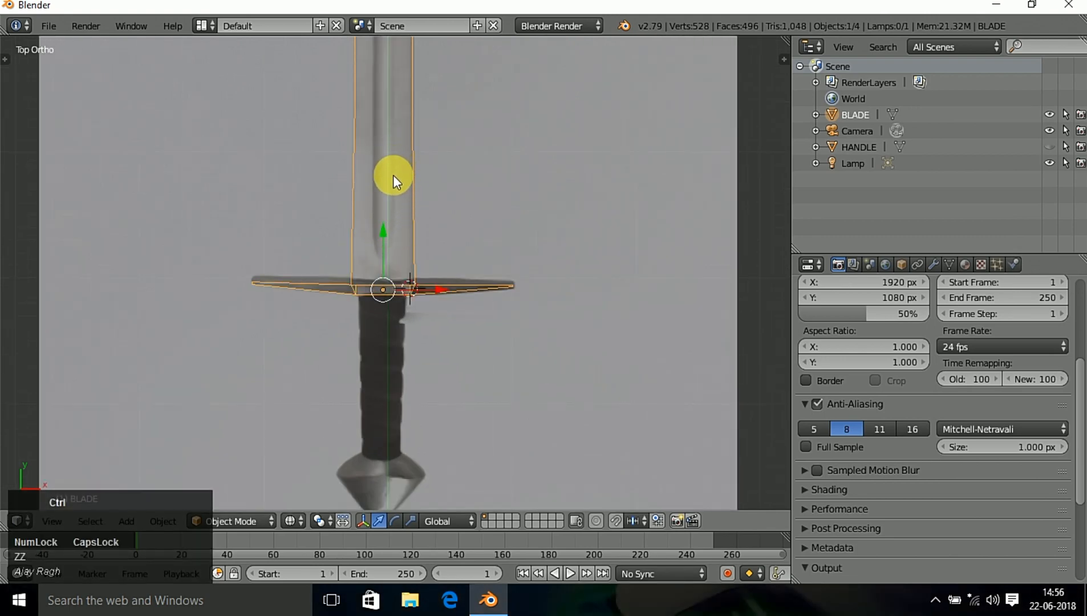
{"action": "scroll", "coordinate": [403, 241], "scroll_direction": "up", "scroll_amount": 4}
{"action": "middle_click", "coordinate": [417, 291], "text": "shift"}
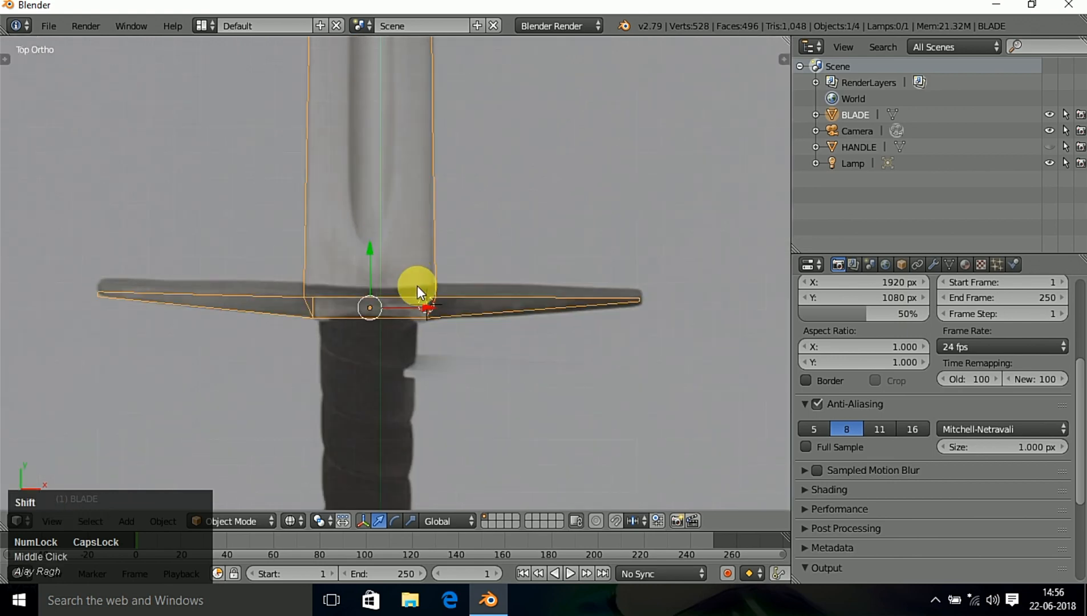
{"action": "middle_click_drag", "start_coordinate": [417, 285], "coordinate": [423, 253]}
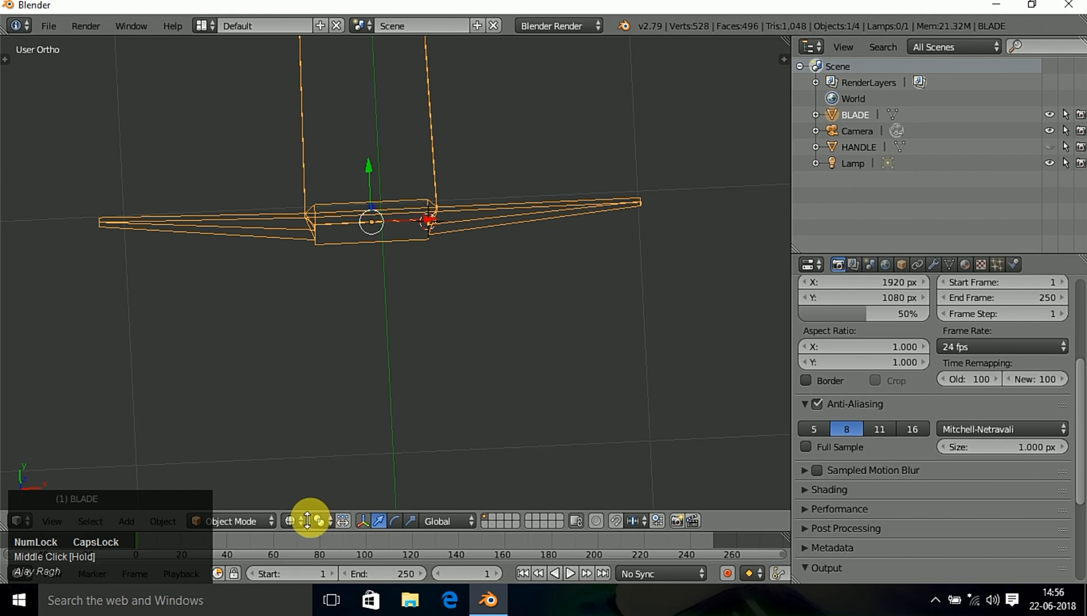
{"action": "key", "text": "KP_7"}
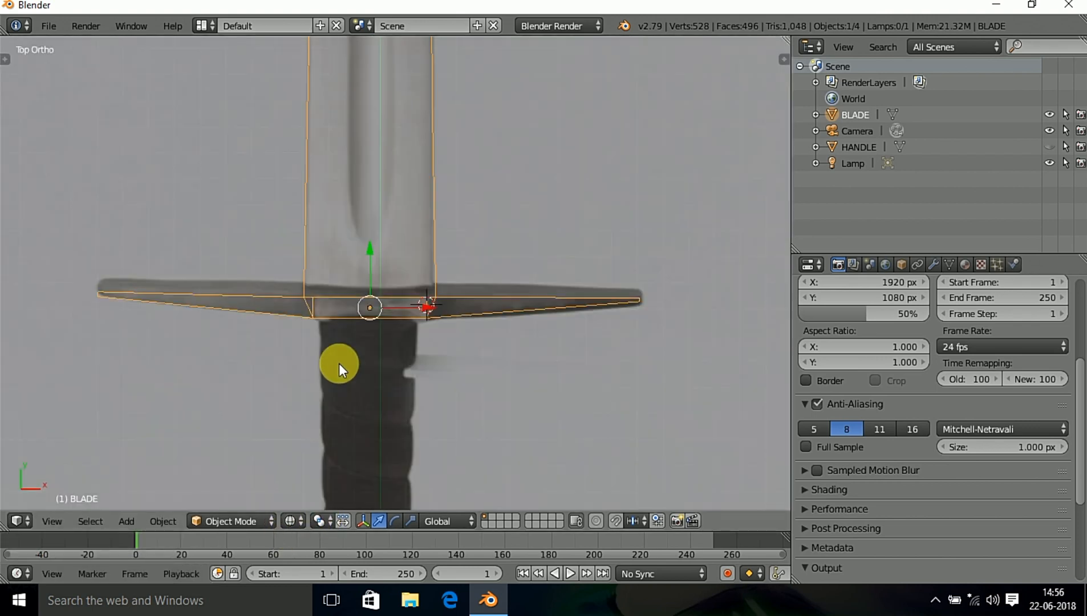
{"action": "key", "text": "Tab"}
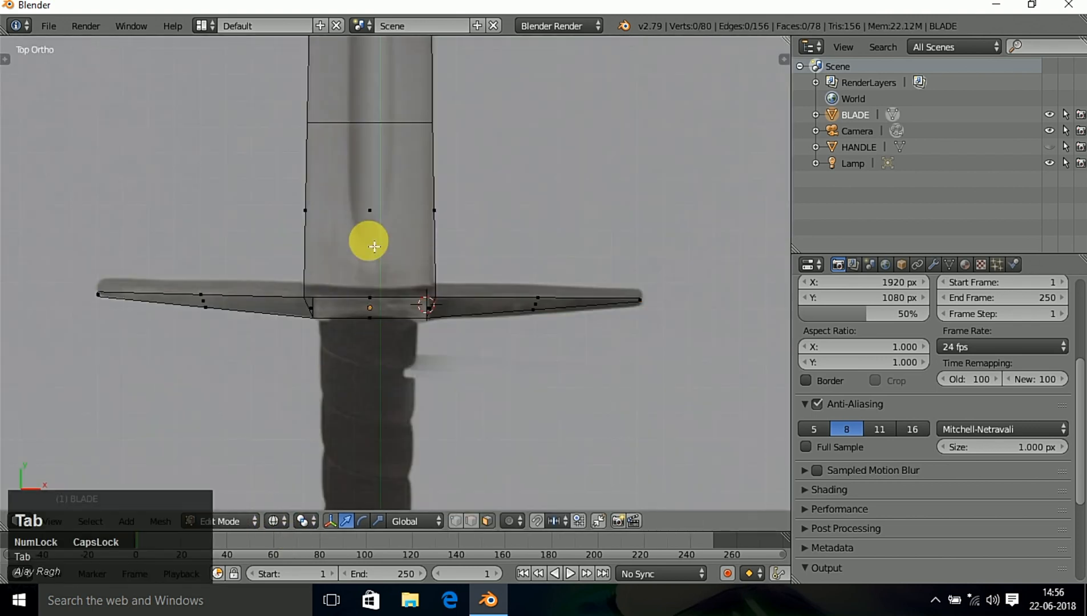
- Switch to edge selection and add one crosswise loop cut on the blade between the guard and the groove's lower end
{"action": "left_click", "coordinate": [472, 520]}
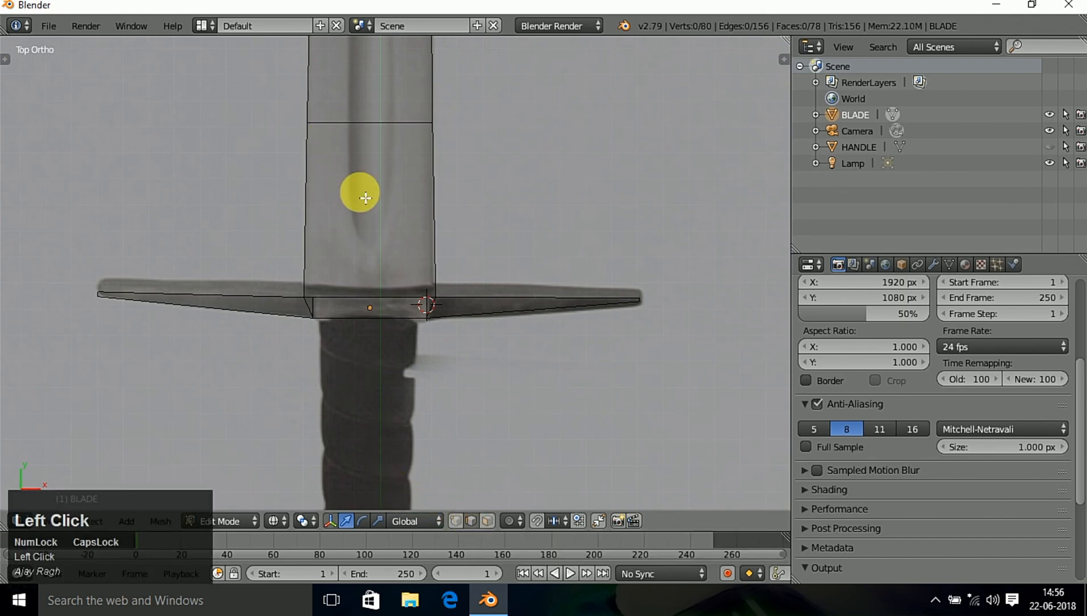
{"action": "key", "text": "ctrl+r"}
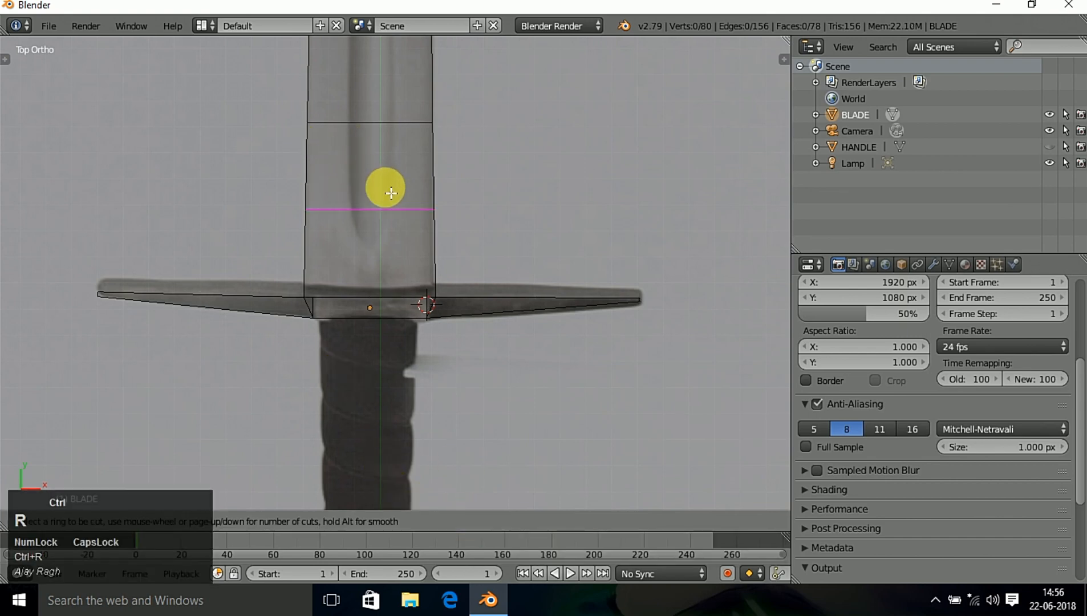
{"action": "left_click", "coordinate": [391, 204]}
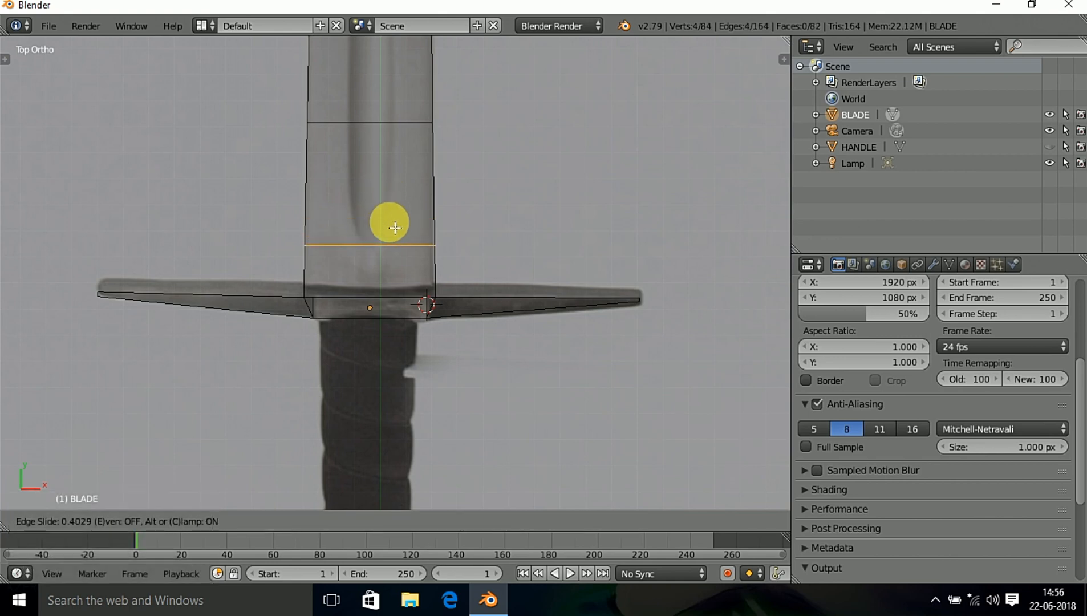
{"action": "left_click", "coordinate": [395, 228]}
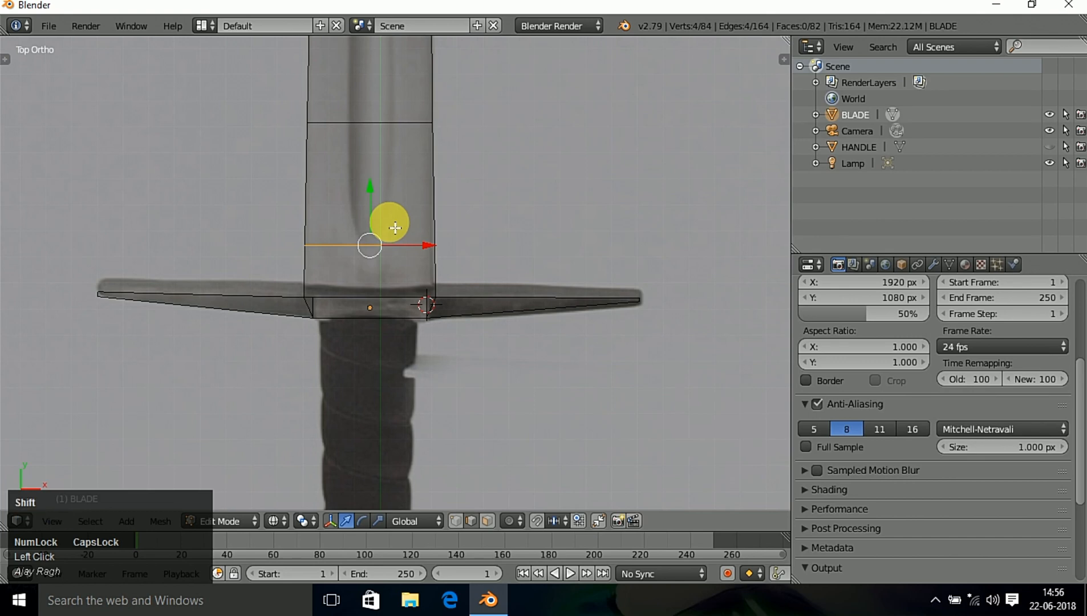
- Add two lengthwise loop cuts along the blade, one aligned with each side of the central groove in the reference image
{"action": "key", "text": "ctrl+r"}
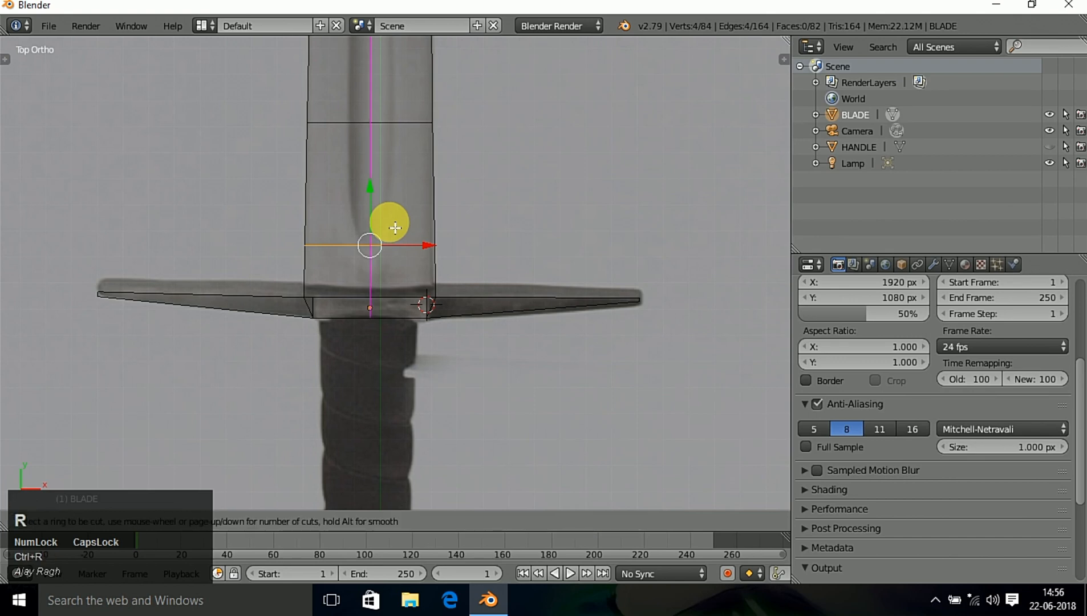
{"action": "left_click", "coordinate": [398, 227]}
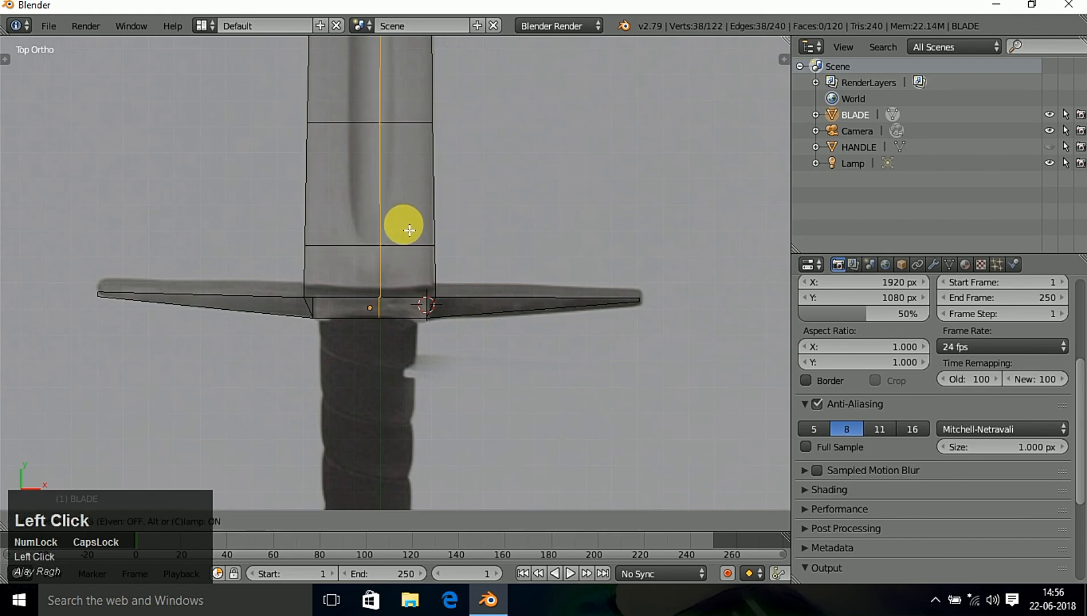
{"action": "left_click", "coordinate": [414, 231]}
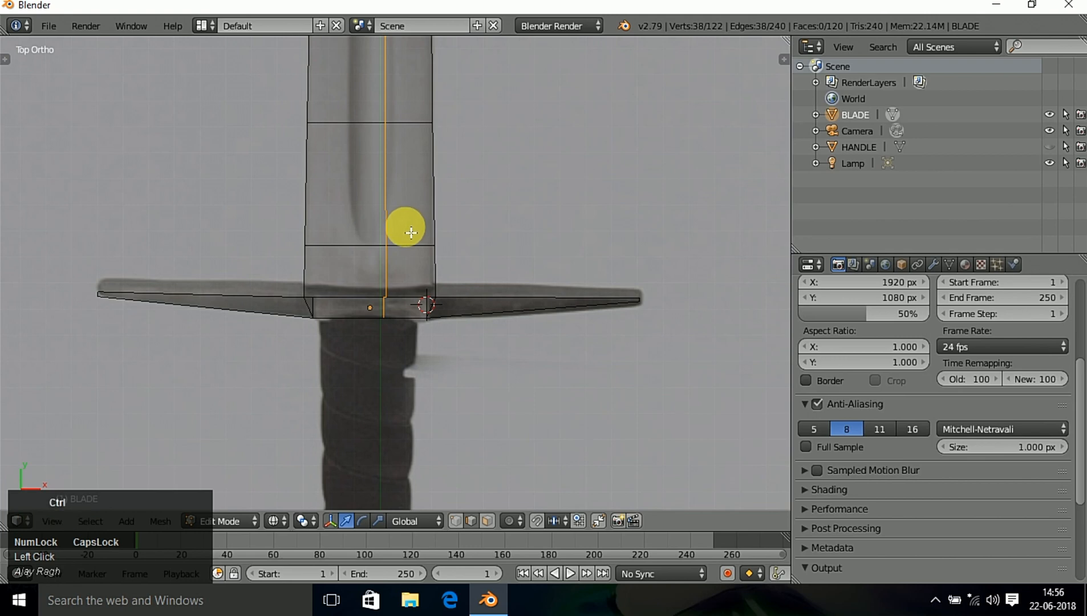
{"action": "key", "text": "ctrl+r"}
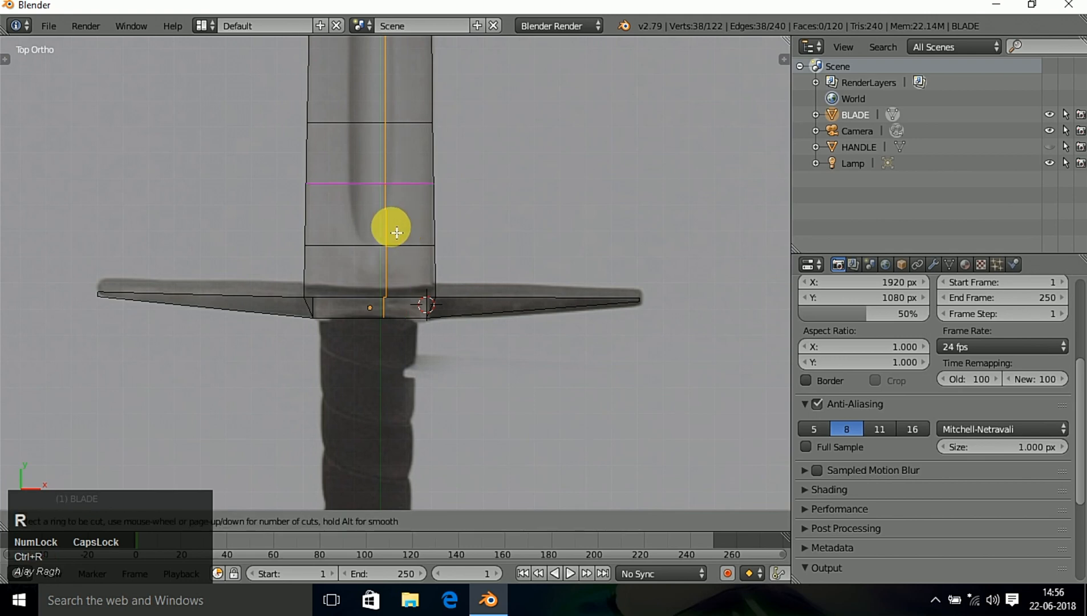
{"action": "right_click", "coordinate": [396, 231]}
{"action": "key", "text": "ctrl+r"}
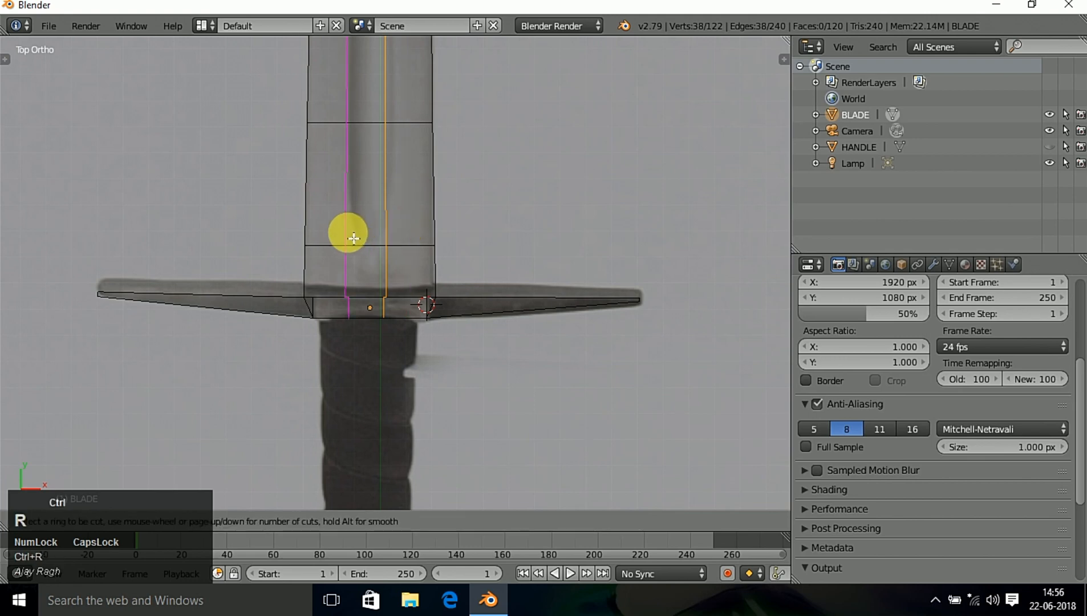
{"action": "left_click", "coordinate": [352, 237]}
{"action": "left_click", "coordinate": [359, 241]}
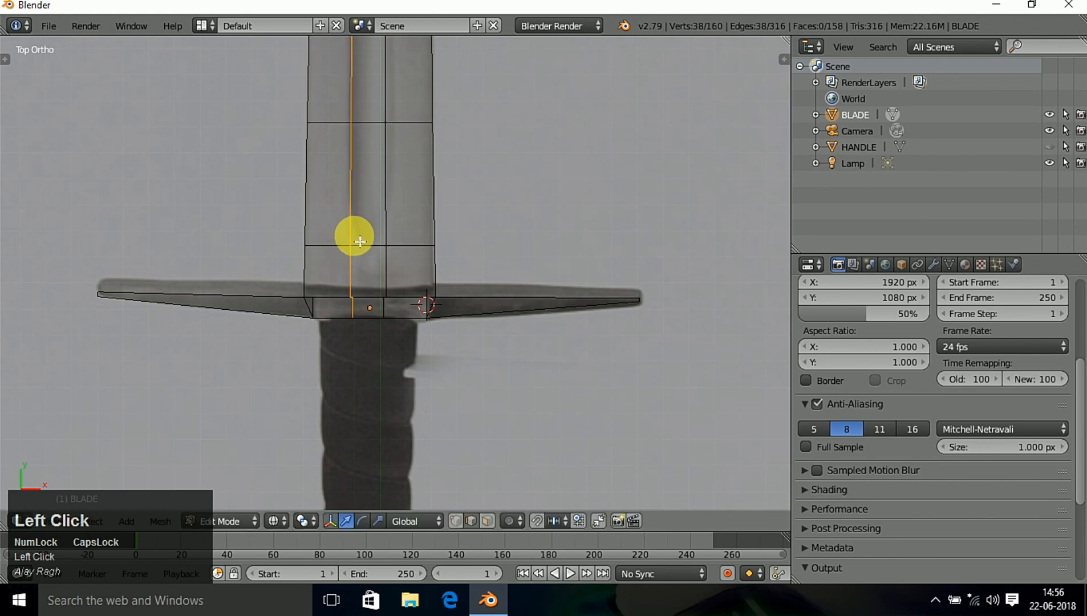
{"action": "key", "text": "ctrl+r"}
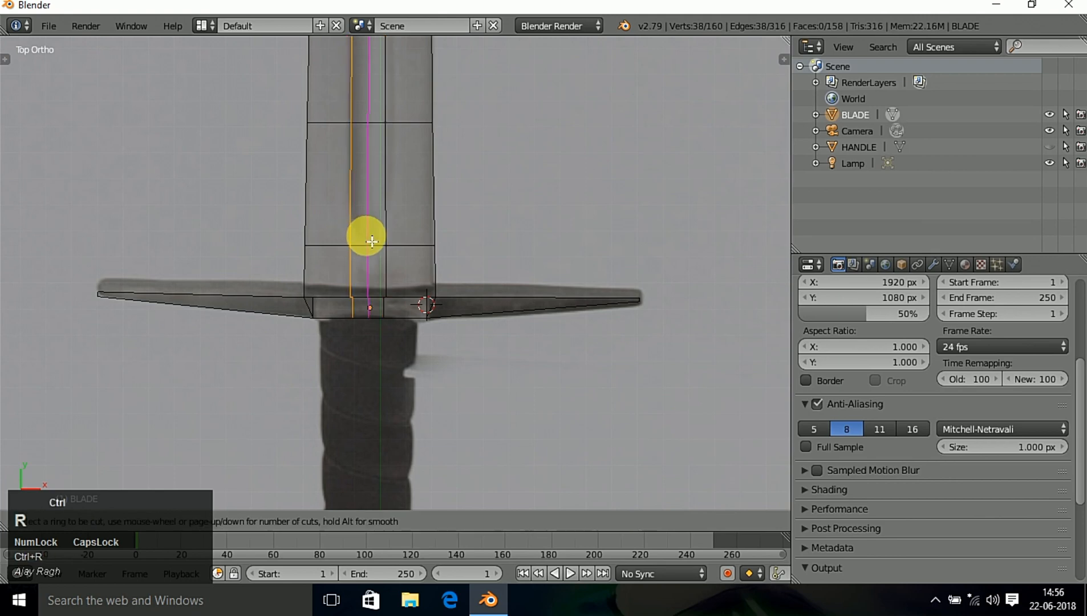
{"action": "left_click", "coordinate": [354, 230]}
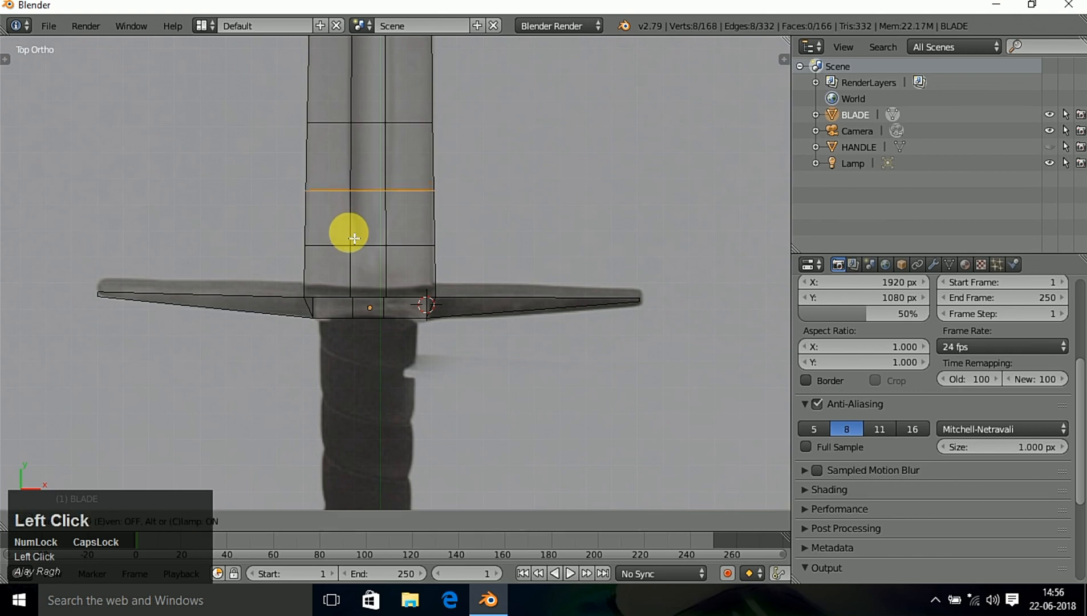
{"action": "right_click", "coordinate": [356, 233]}
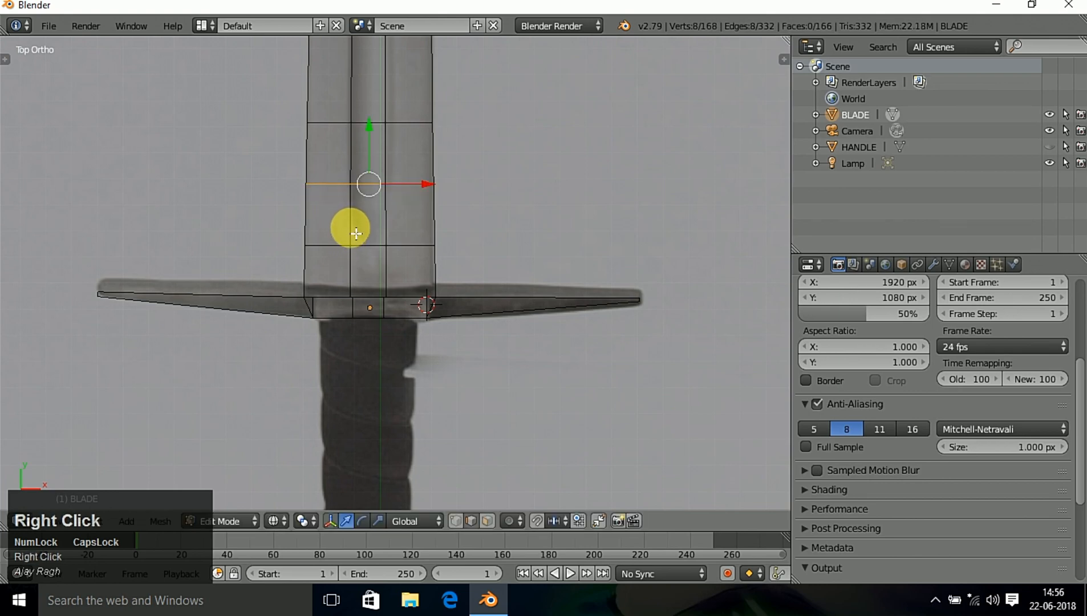
{"action": "key", "text": "ctrl+z"}
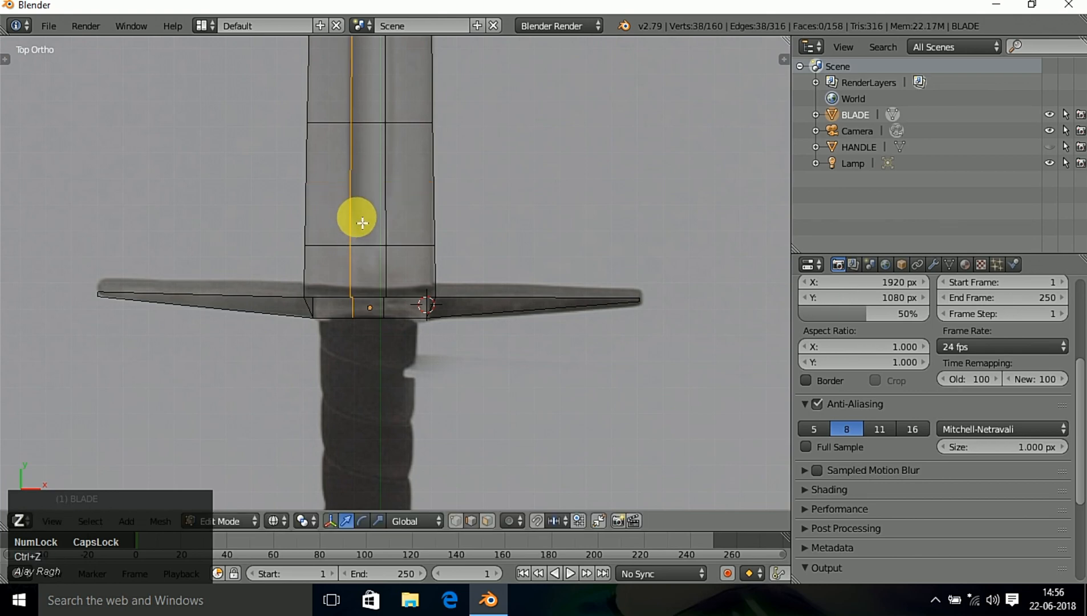
- Add 11 evenly spaced crosswise loop cuts to the blade section where the groove starts near the guard
{"action": "key", "text": "ctrl+r"}
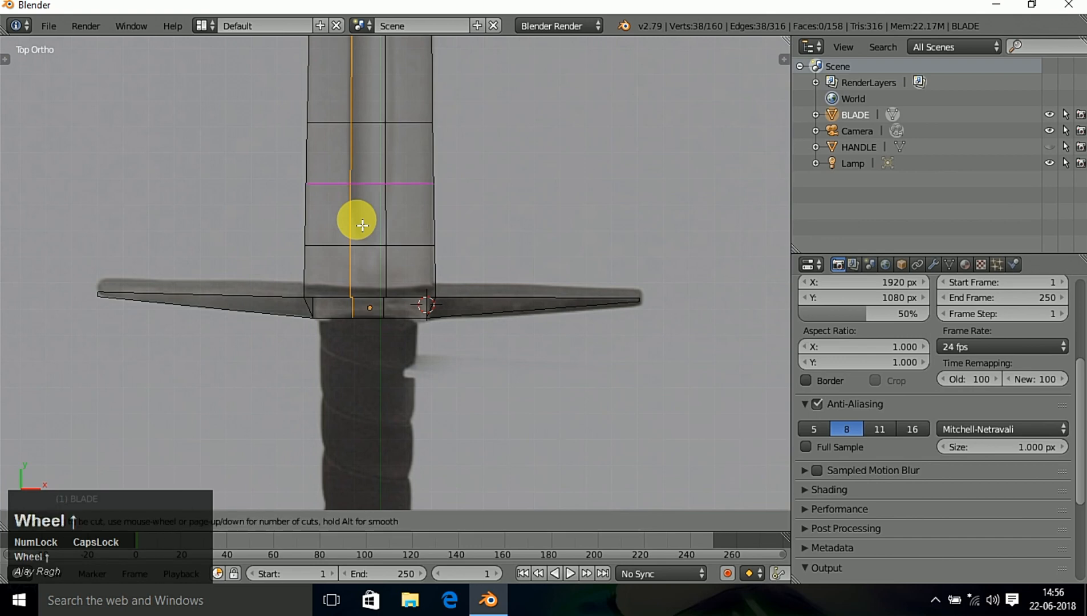
{"action": "scroll", "coordinate": [362, 226], "scroll_direction": "up", "scroll_amount": 10}
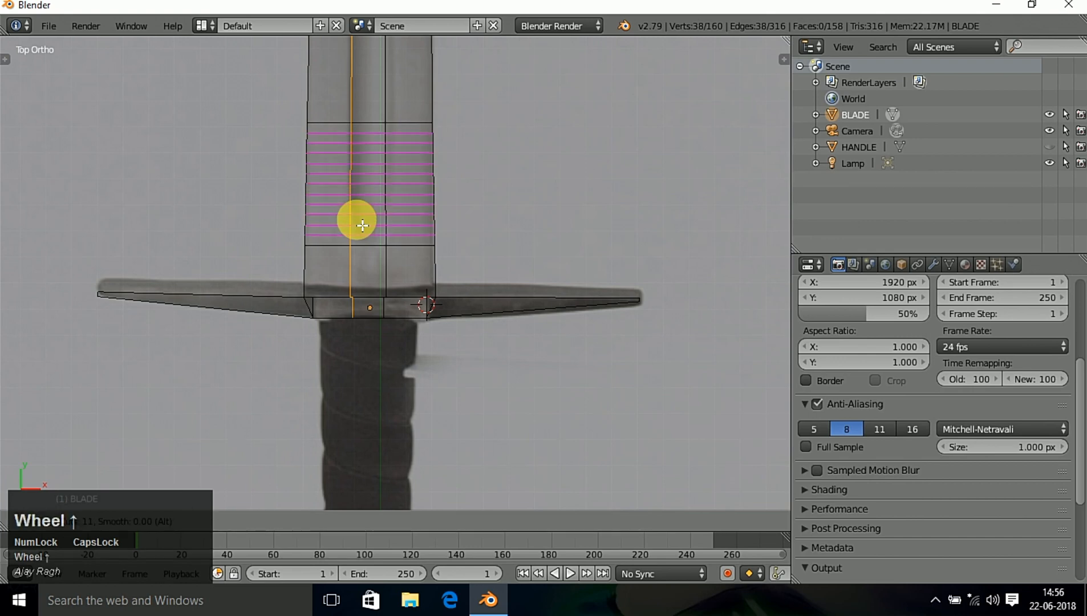
{"action": "left_click", "coordinate": [362, 225]}
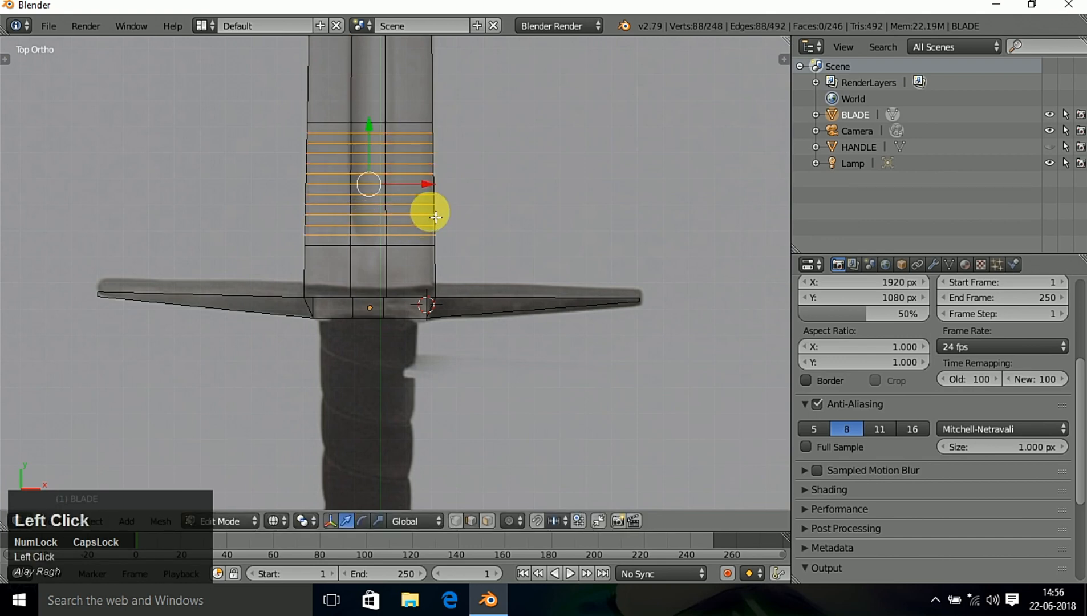
- Add 13 crosswise loop cuts to the second grooved section of the blade, keeping them evenly spaced without any slide
{"action": "scroll", "coordinate": [454, 189], "scroll_direction": "down", "scroll_amount": 4}
{"action": "middle_click_drag", "start_coordinate": [454, 189], "coordinate": [467, 356], "text": "shift"}
{"action": "scroll", "coordinate": [463, 366], "scroll_direction": "up", "scroll_amount": 3}
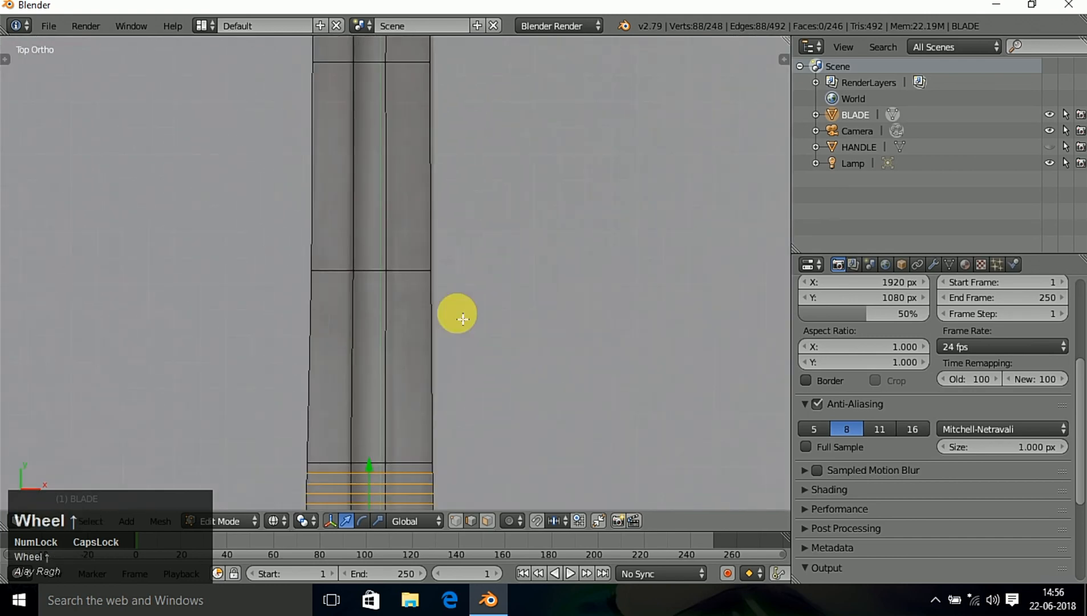
{"action": "middle_click_drag", "start_coordinate": [454, 313], "coordinate": [545, 435], "text": "shift"}
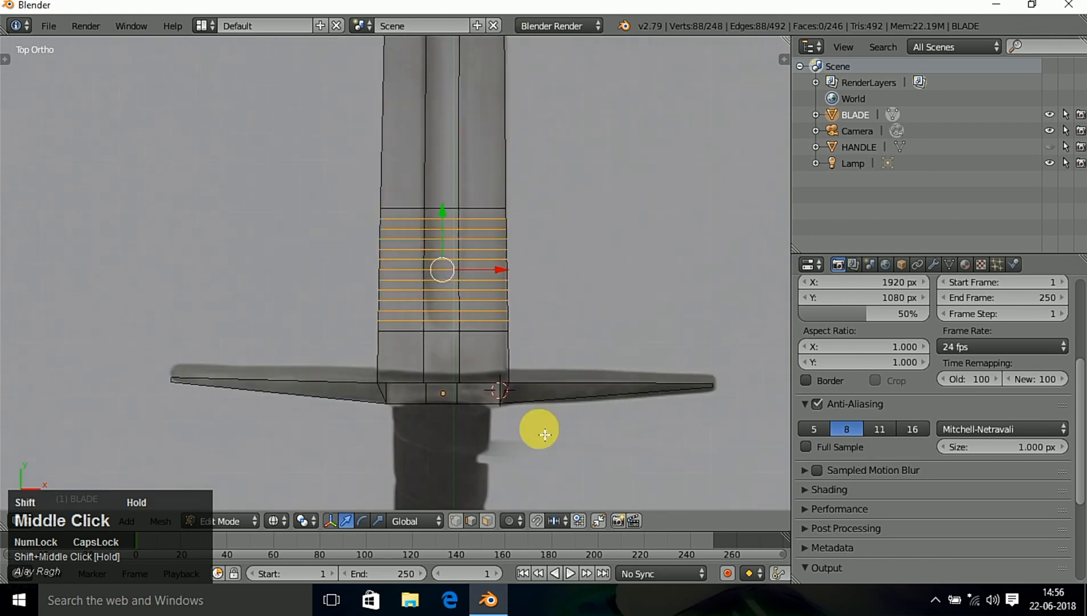
{"action": "key", "text": "ctrl+r"}
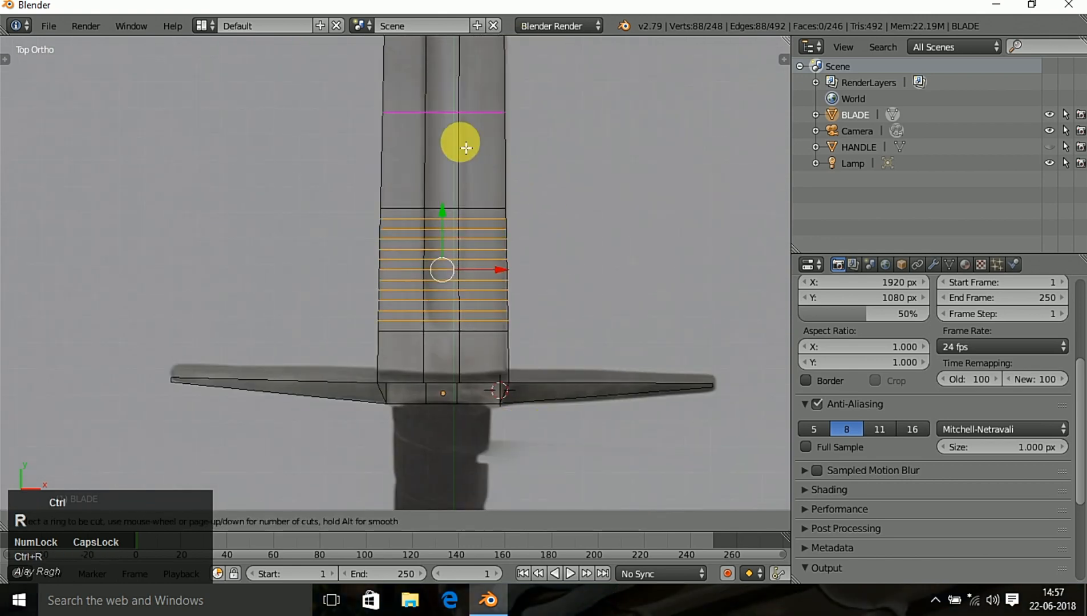
{"action": "scroll", "coordinate": [466, 147], "scroll_direction": "up", "scroll_amount": 3}
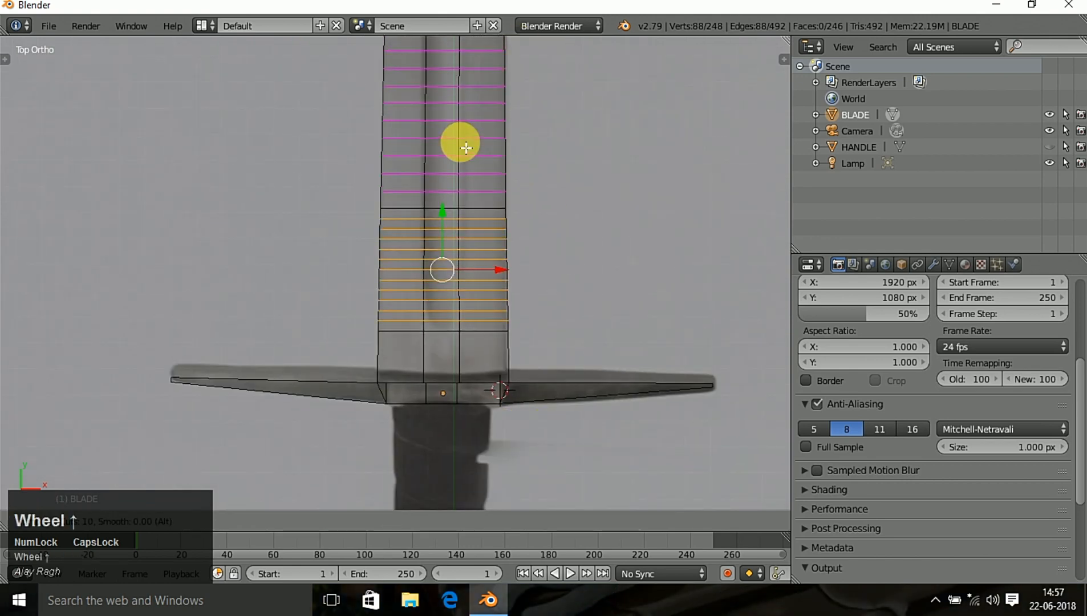
{"action": "left_click", "coordinate": [479, 147]}
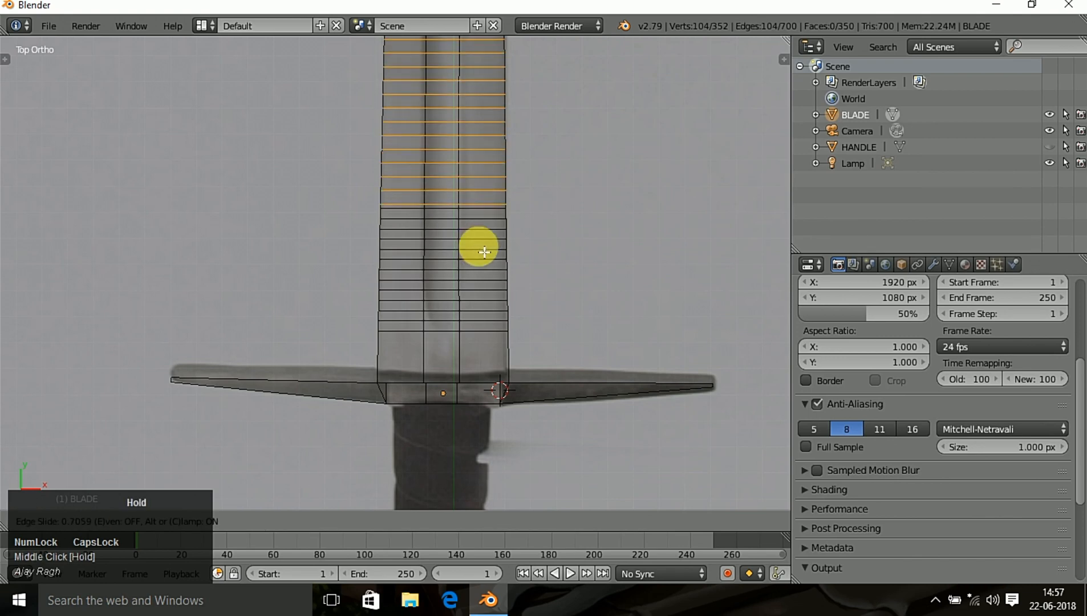
{"action": "left_click_drag", "start_coordinate": [487, 220], "coordinate": [484, 239]}
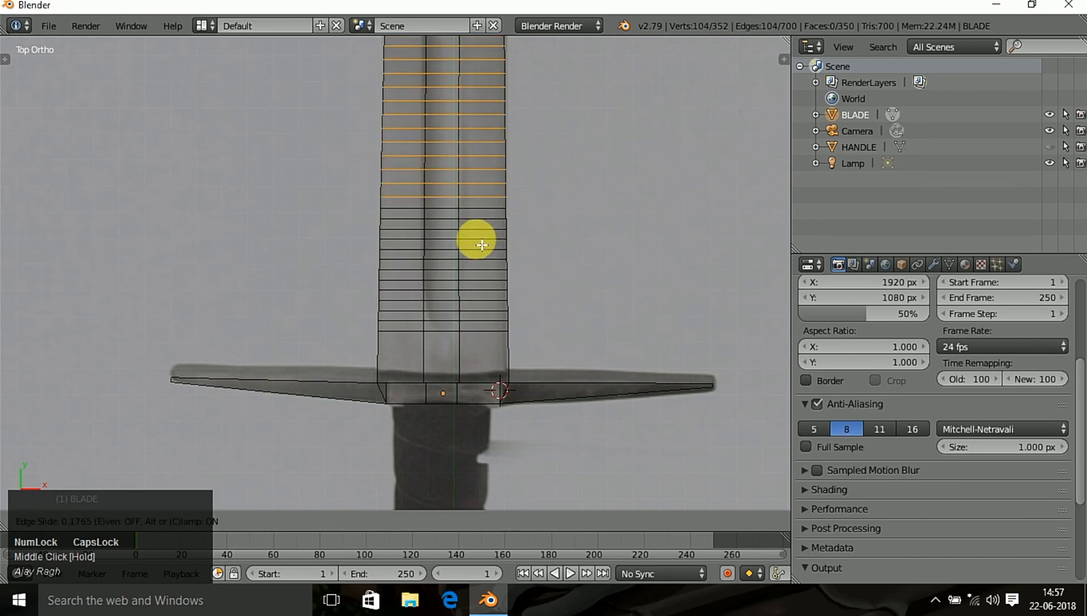
{"action": "right_click", "coordinate": [481, 247]}
- Add 14 crosswise loop cuts to the third grooved section, directly beyond the newly subdivided one
{"action": "middle_click_drag", "start_coordinate": [565, 189], "coordinate": [541, 506], "text": "shift"}
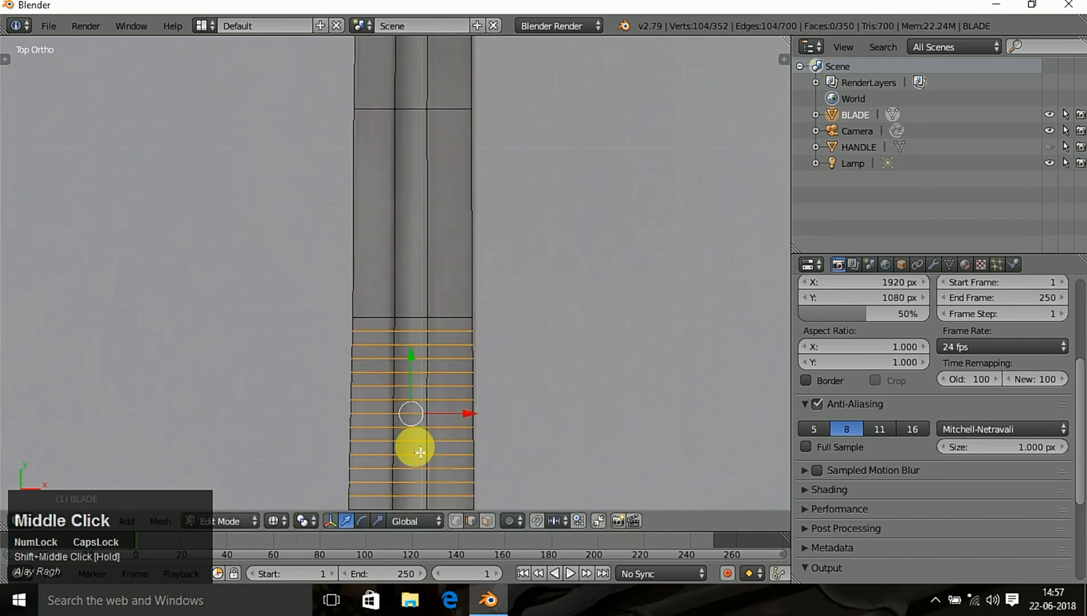
{"action": "key", "text": "ctrl+r"}
{"action": "scroll", "coordinate": [443, 198], "scroll_direction": "up", "scroll_amount": 8}
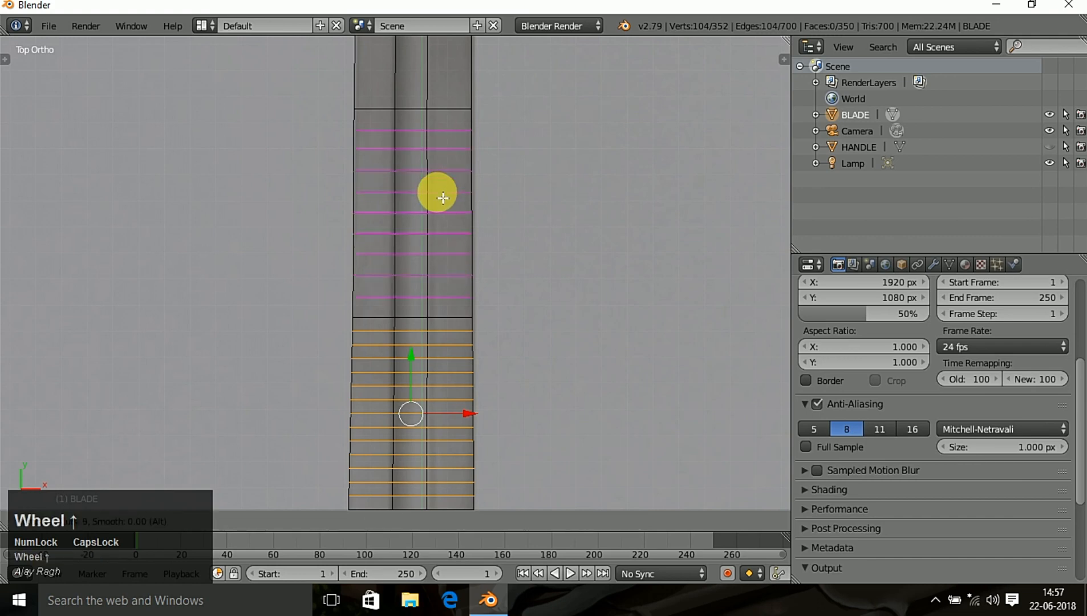
{"action": "left_click", "coordinate": [443, 198]}
{"action": "left_click", "coordinate": [449, 189]}
- Add 27 crosswise loop cuts to the long section in the middle of the blade
{"action": "middle_click_drag", "start_coordinate": [449, 189], "coordinate": [466, 250], "text": "shift"}
{"action": "scroll", "coordinate": [466, 249], "scroll_direction": "down", "scroll_amount": 5}
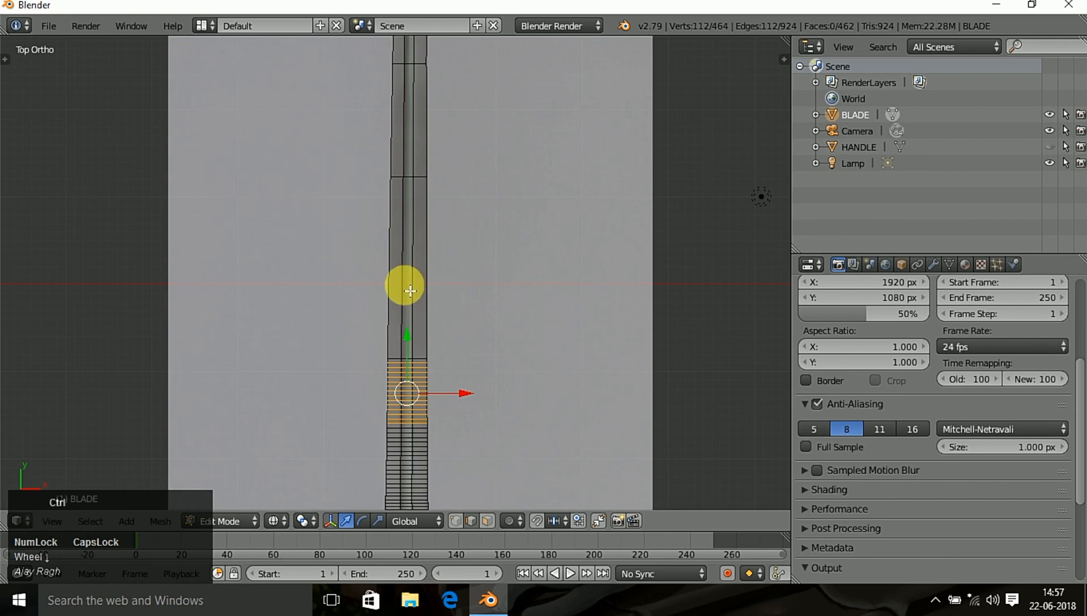
{"action": "key", "text": "ctrl+r"}
{"action": "scroll", "coordinate": [418, 285], "scroll_direction": "up", "scroll_amount": 1}
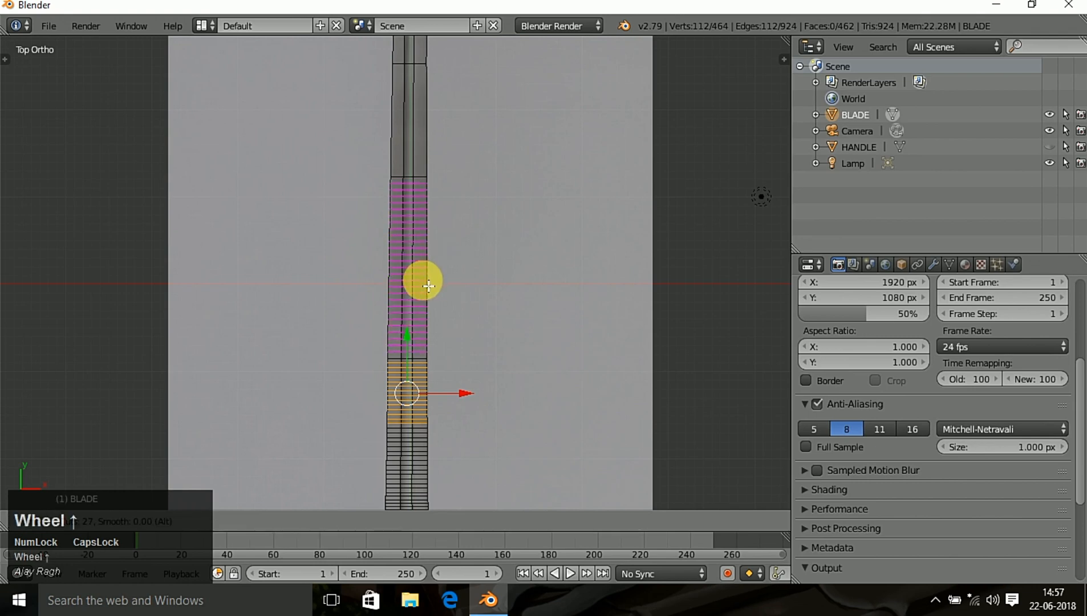
{"action": "left_click", "coordinate": [422, 281]}
{"action": "left_click", "coordinate": [422, 280]}
- Add 25 crosswise loop cuts to the next section toward the tip and 20 to the section beyond it
{"action": "middle_click_drag", "start_coordinate": [486, 219], "coordinate": [423, 330], "text": "shift"}
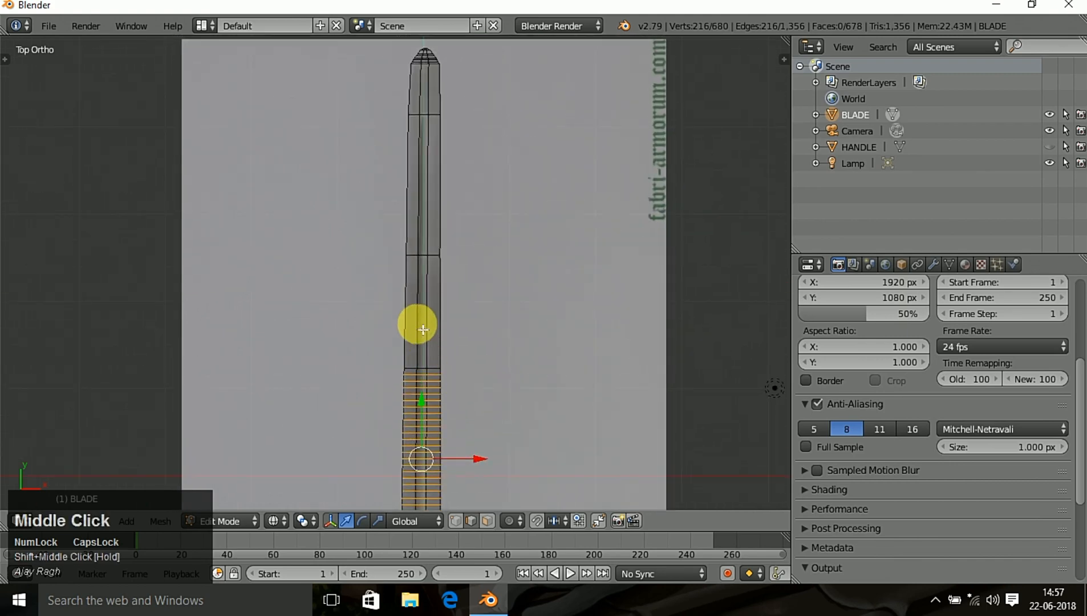
{"action": "key", "text": "ctrl+r"}
{"action": "scroll", "coordinate": [424, 327], "scroll_direction": "up", "scroll_amount": 1}
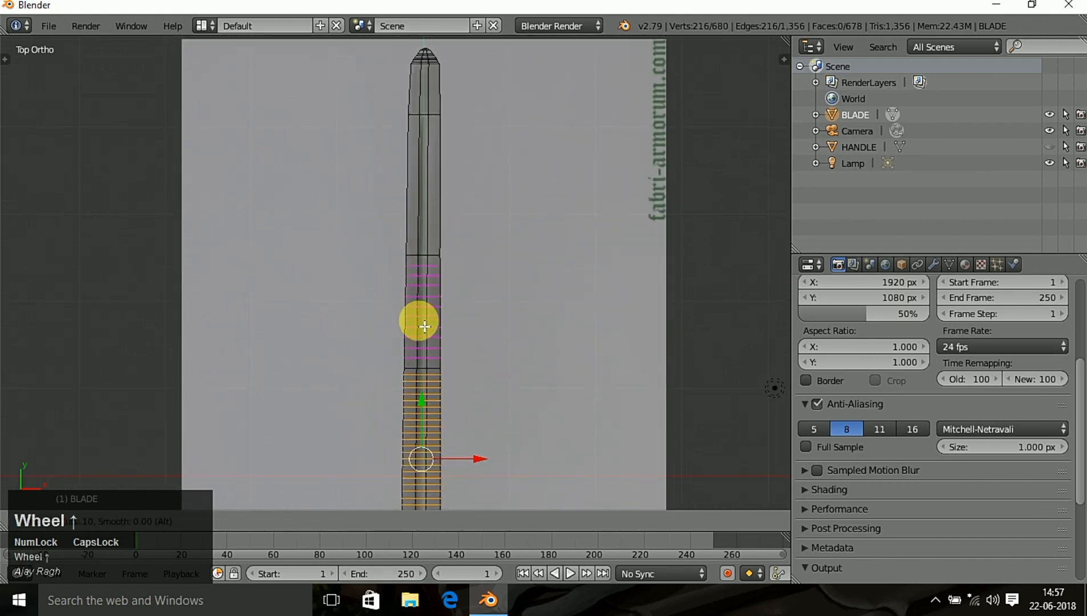
{"action": "left_click", "coordinate": [426, 327]}
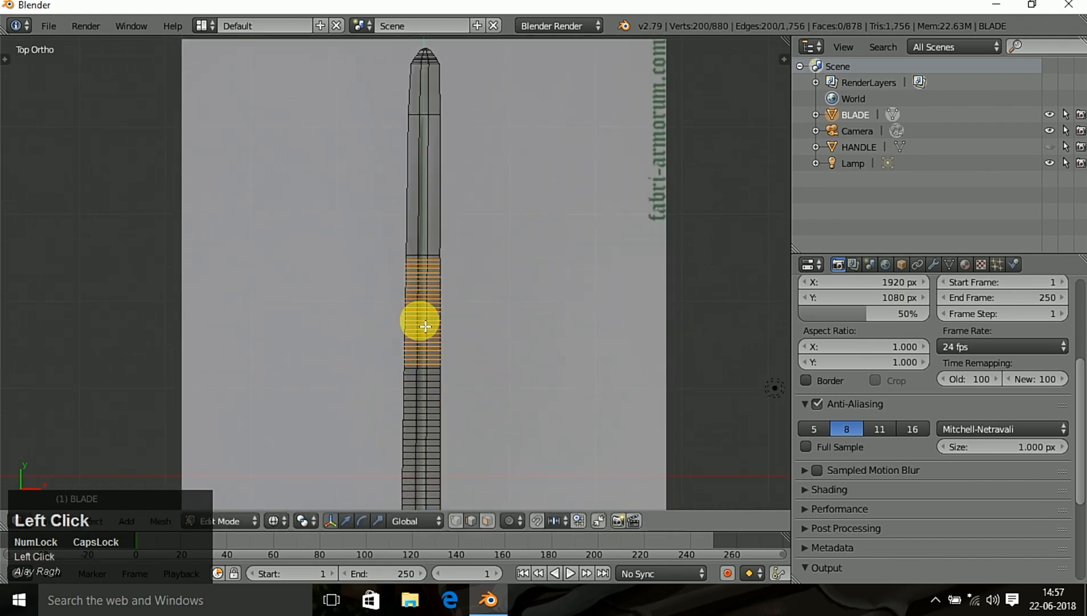
{"action": "key", "text": "ctrl+r"}
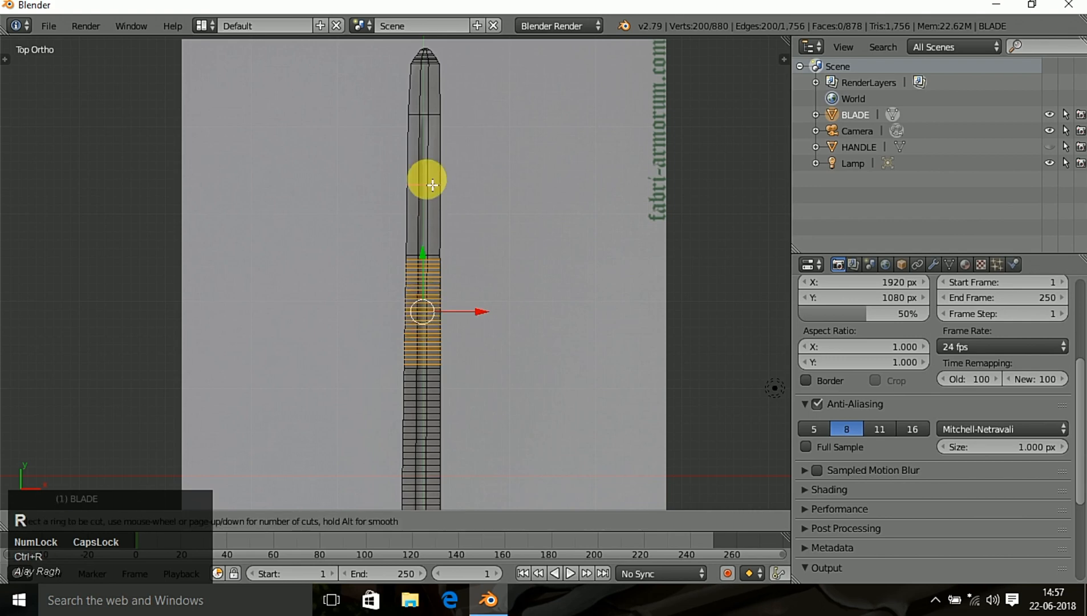
{"action": "scroll", "coordinate": [433, 185], "scroll_direction": "up", "scroll_amount": 3}
{"action": "left_click", "coordinate": [432, 185]}
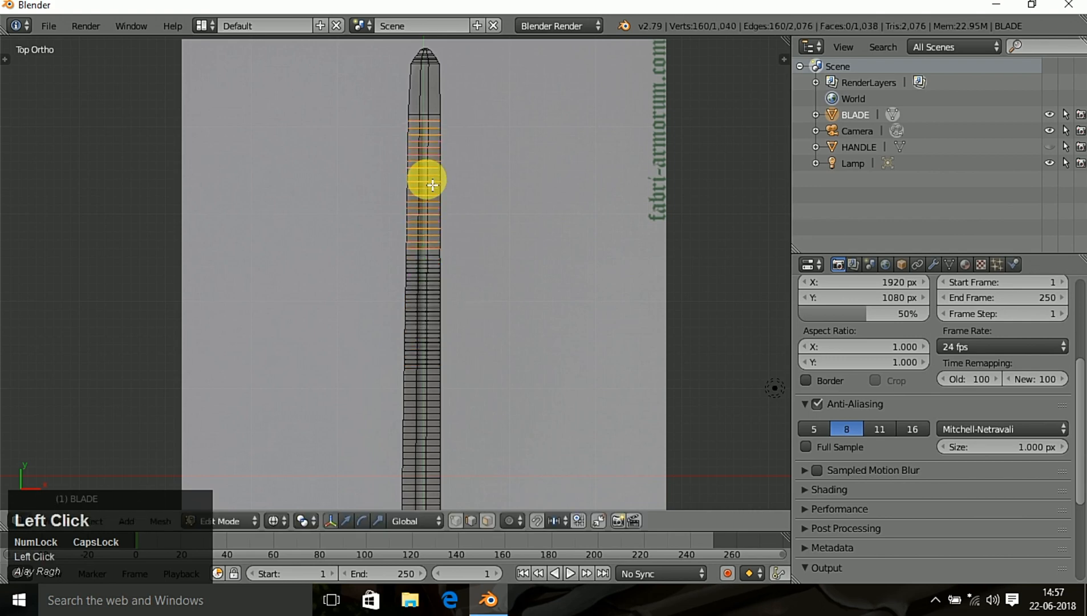
- Scale the two lengthwise groove edges in the last subdivided segment near the tip inward until they almost meet at the centre
{"action": "scroll", "coordinate": [474, 171], "scroll_direction": "up", "scroll_amount": 1}
{"action": "scroll", "coordinate": [474, 172], "scroll_direction": "up", "scroll_amount": 5}
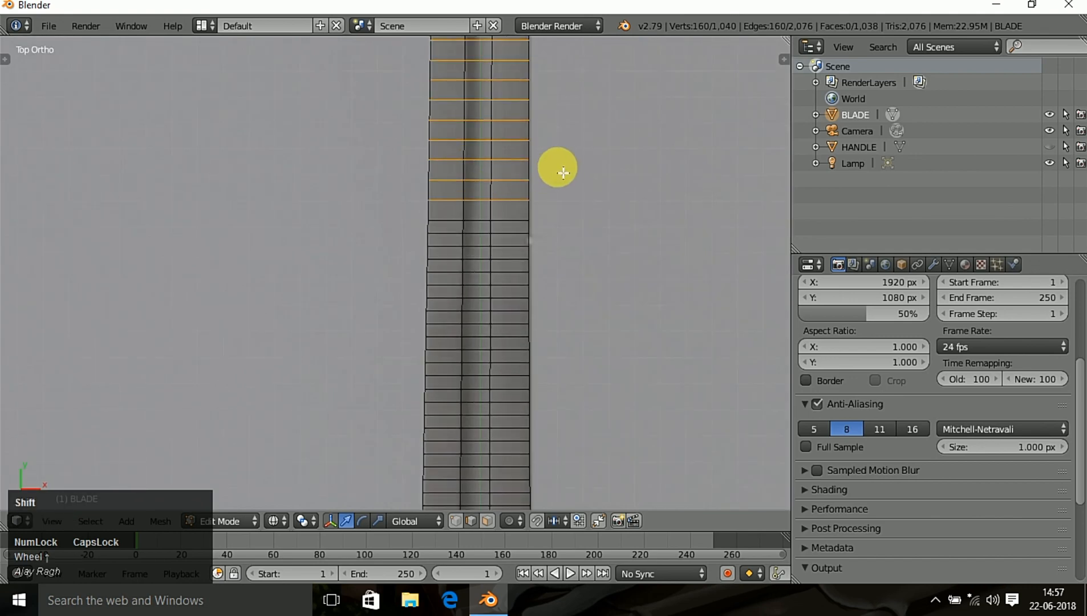
{"action": "middle_click_drag", "start_coordinate": [558, 167], "coordinate": [469, 390], "text": "shift"}
{"action": "scroll", "coordinate": [371, 176], "scroll_direction": "up", "scroll_amount": 1}
{"action": "middle_click_drag", "start_coordinate": [372, 177], "coordinate": [381, 109], "text": "shift"}
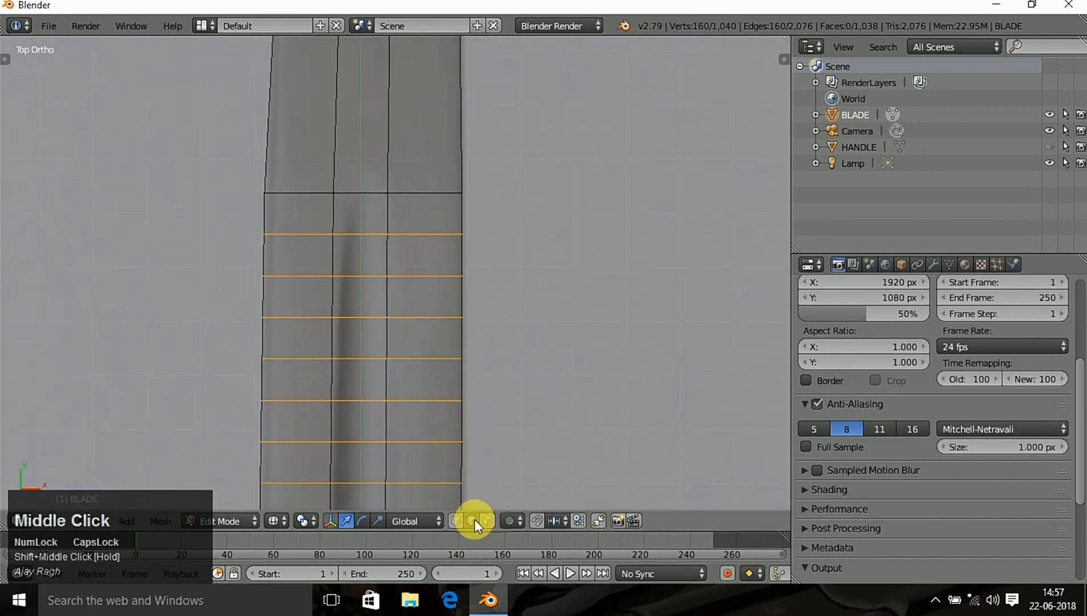
{"action": "right_click", "coordinate": [388, 212]}
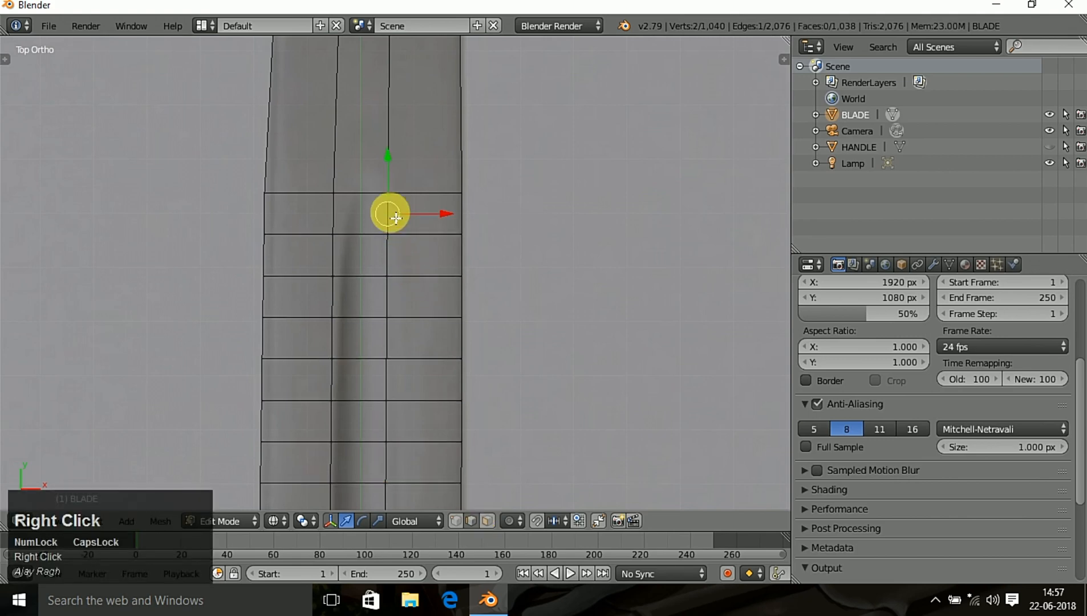
{"action": "left_click_drag", "start_coordinate": [436, 221], "coordinate": [427, 221]}
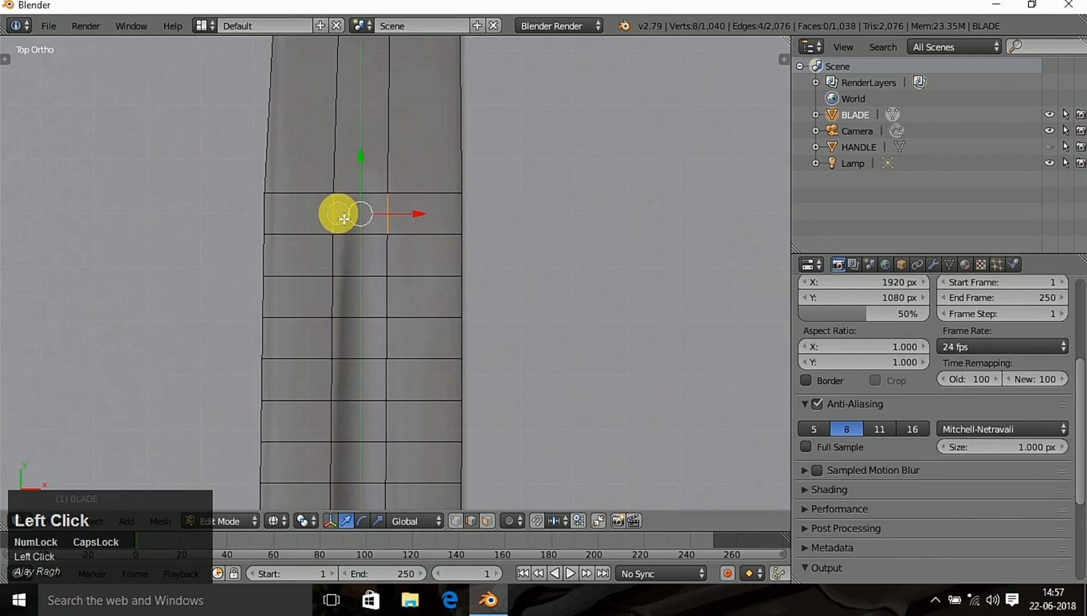
{"action": "key", "text": "s"}
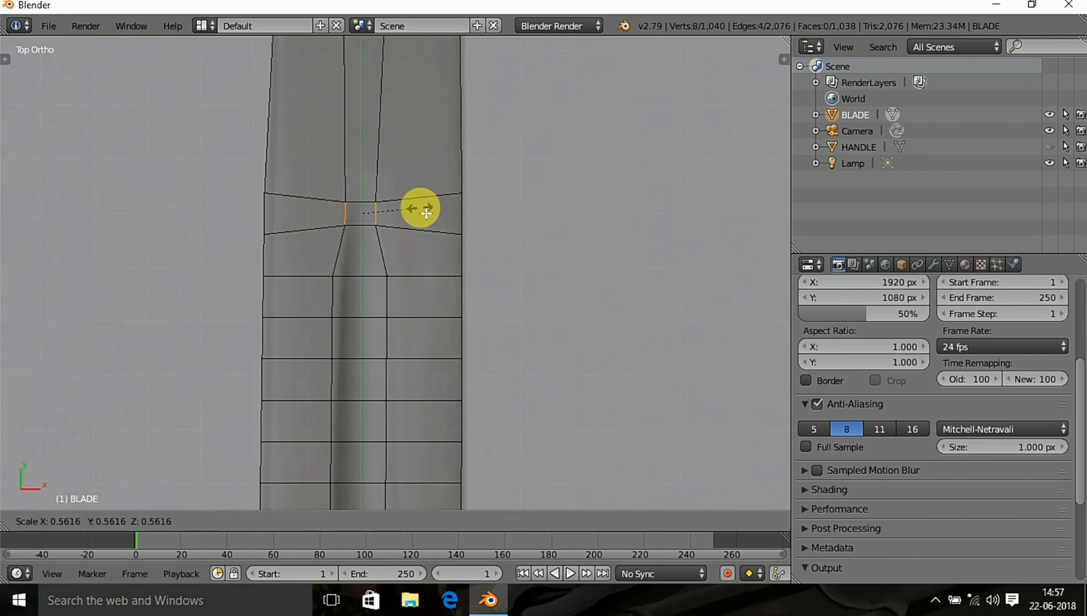
{"action": "left_click", "coordinate": [396, 210]}
- Scale the two lengthwise groove edges in the last subdivided segment near the guard inward, pinching the groove end almost to a point
{"action": "middle_click_drag", "start_coordinate": [456, 291], "coordinate": [515, 357], "text": "shift"}
{"action": "scroll", "coordinate": [516, 354], "scroll_direction": "down", "scroll_amount": 5}
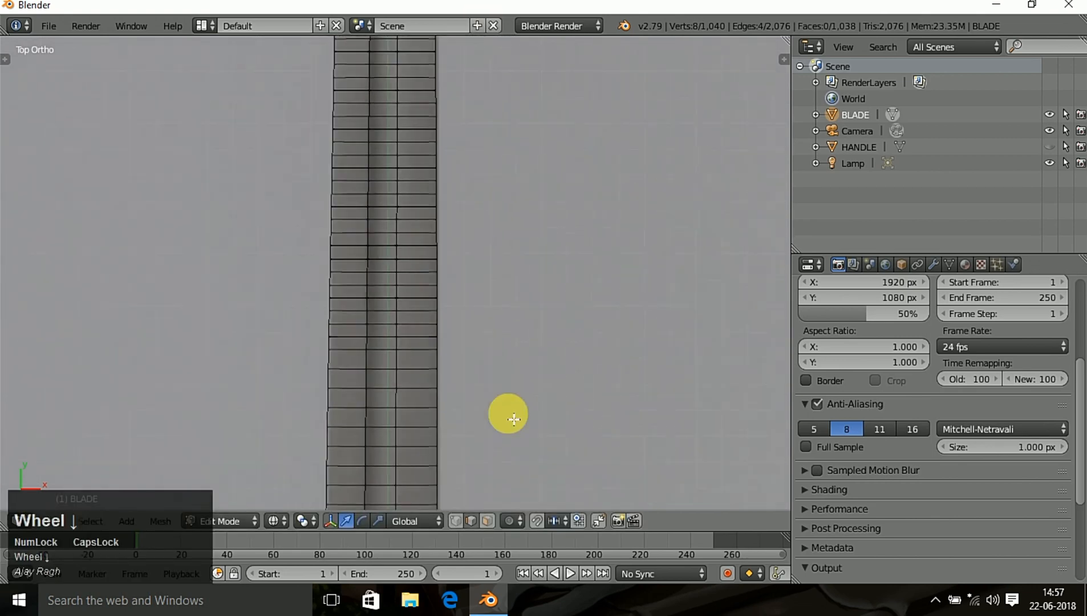
{"action": "middle_click_drag", "start_coordinate": [461, 461], "coordinate": [519, 600], "text": "shift"}
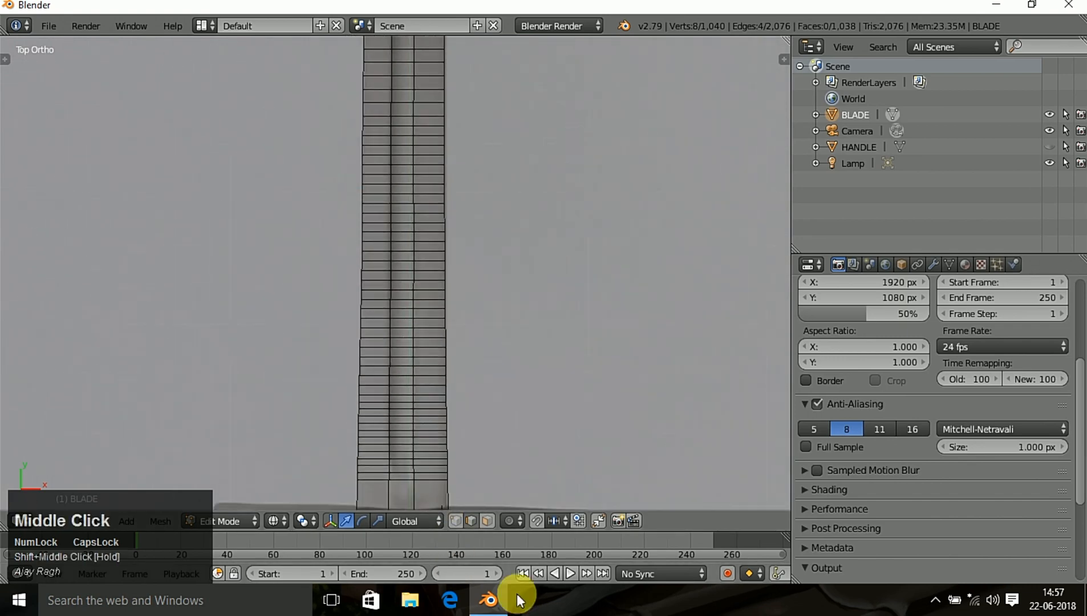
{"action": "scroll", "coordinate": [529, 440], "scroll_direction": "up", "scroll_amount": 3}
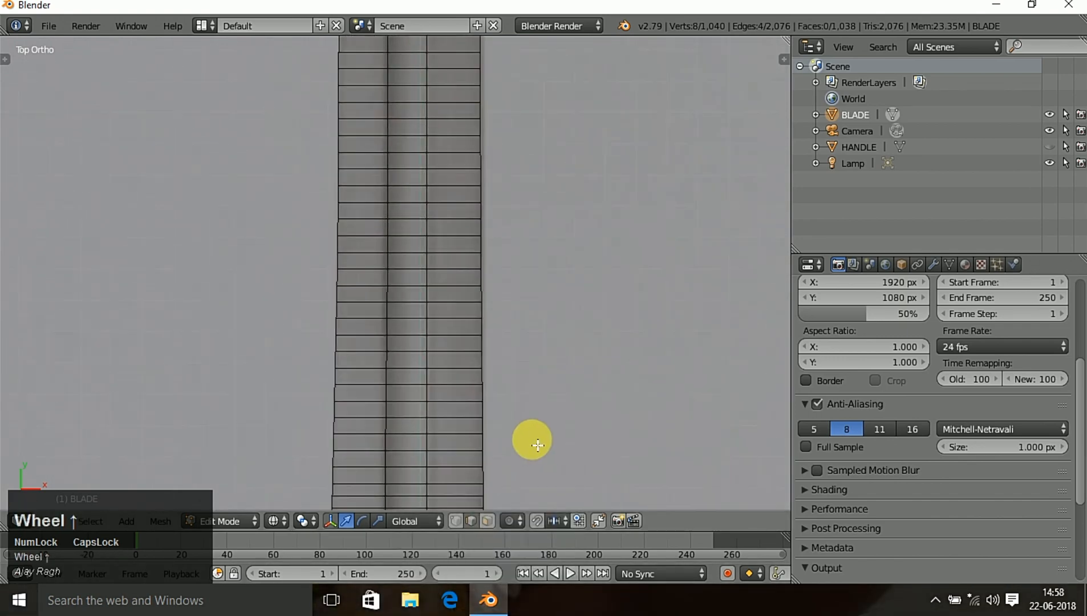
{"action": "middle_click_drag", "start_coordinate": [557, 329], "coordinate": [561, 244], "text": "shift"}
{"action": "scroll", "coordinate": [476, 428], "scroll_direction": "up", "scroll_amount": 3}
{"action": "middle_click_drag", "start_coordinate": [485, 444], "coordinate": [507, 278], "text": "shift"}
{"action": "right_click", "coordinate": [513, 410]}
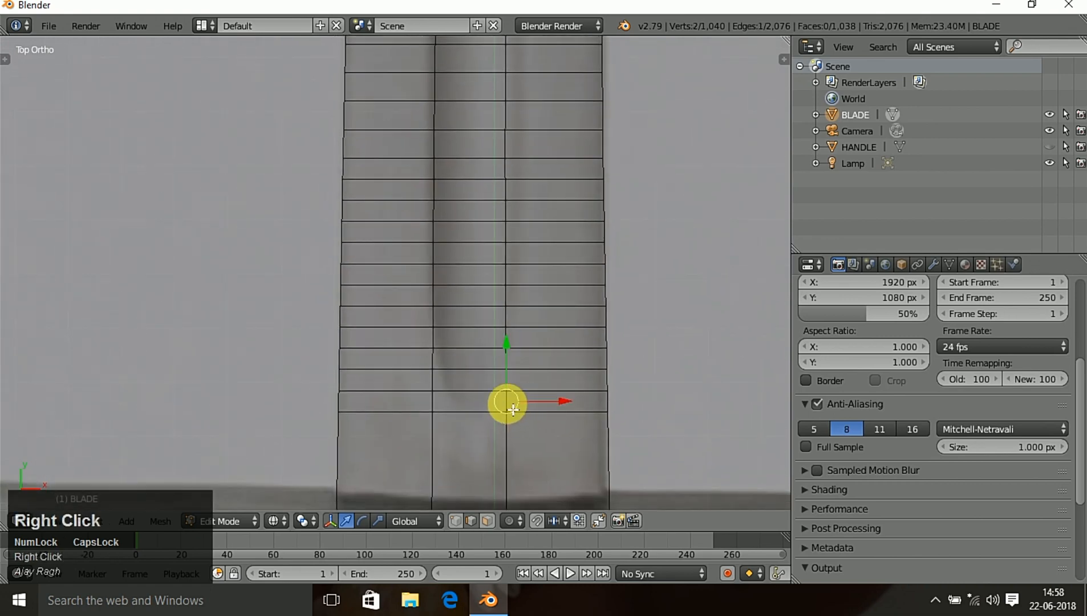
{"action": "scroll", "coordinate": [545, 488], "scroll_direction": "up", "scroll_amount": 3}
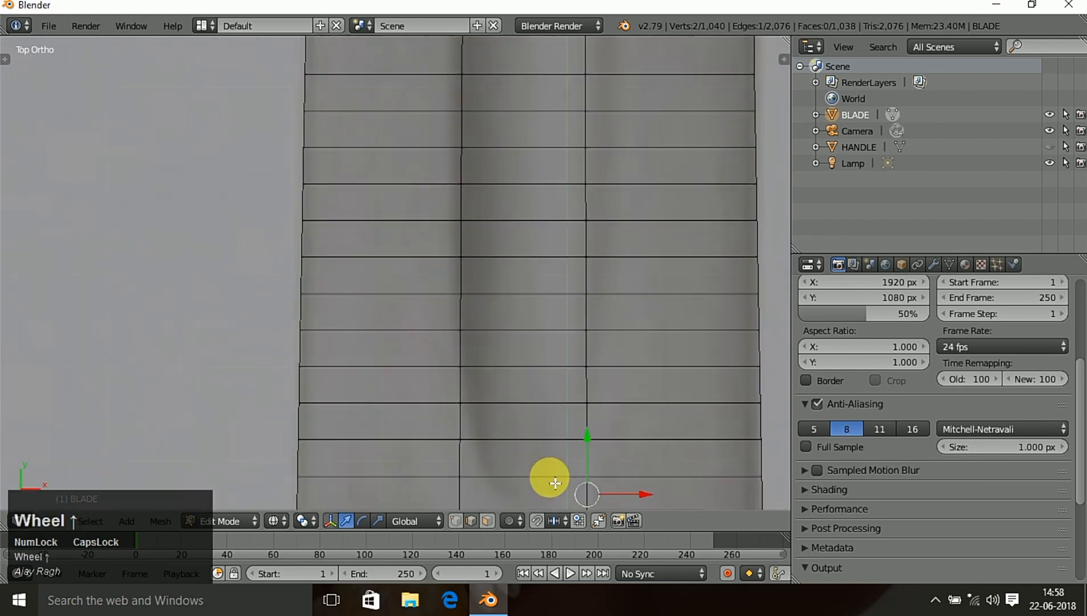
{"action": "middle_click_drag", "start_coordinate": [624, 445], "coordinate": [582, 375], "text": "shift"}
{"action": "key", "text": "x"}
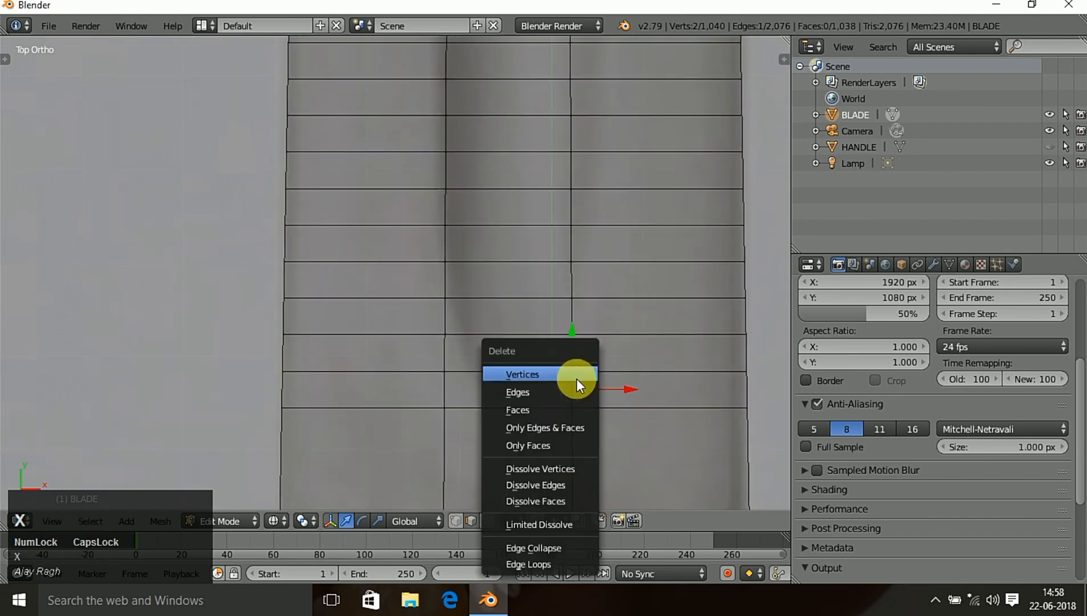
{"action": "right_click", "coordinate": [640, 395]}
{"action": "key", "text": "c"}
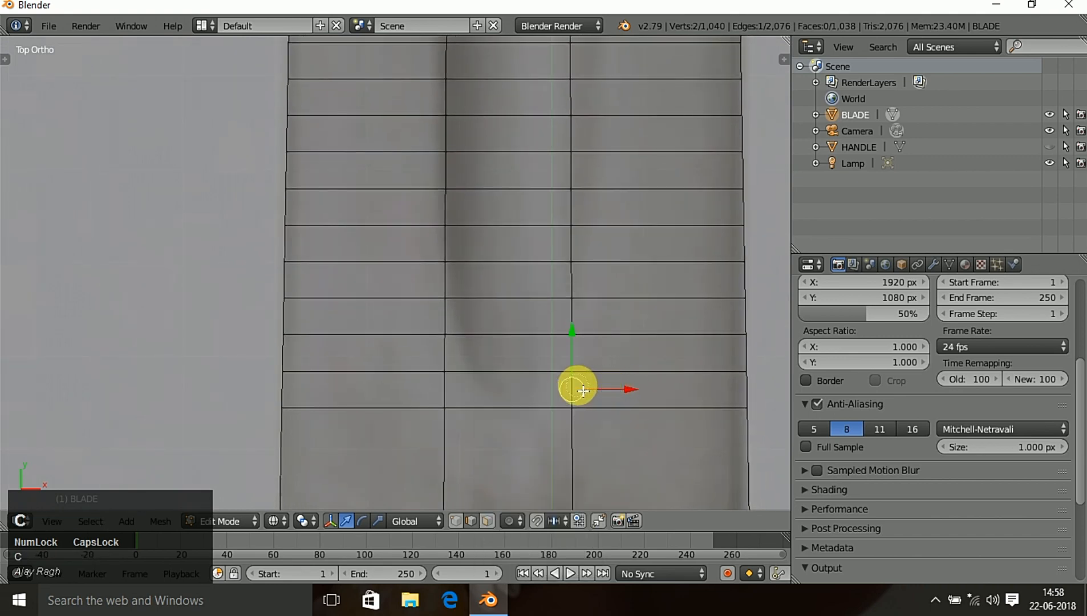
{"action": "left_click_drag", "start_coordinate": [577, 391], "coordinate": [465, 394]}
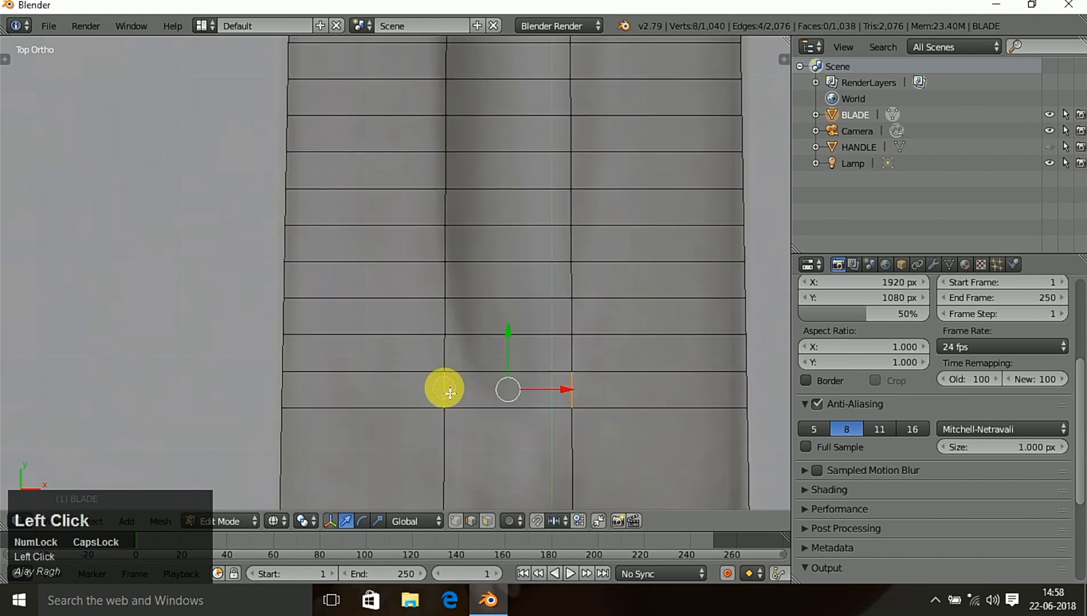
{"action": "right_click", "coordinate": [723, 490]}
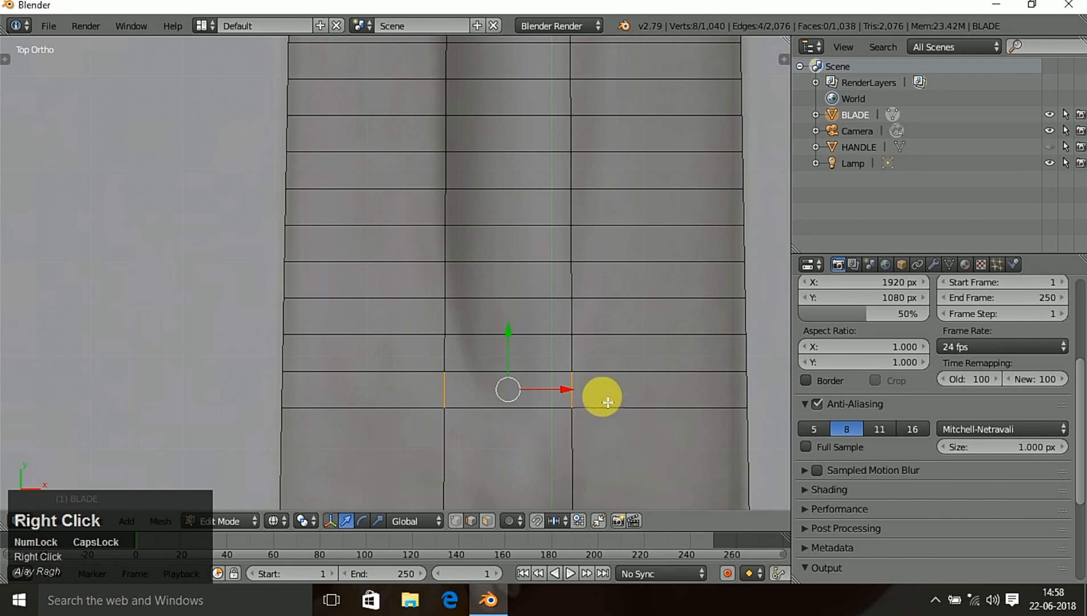
{"action": "key", "text": "s"}
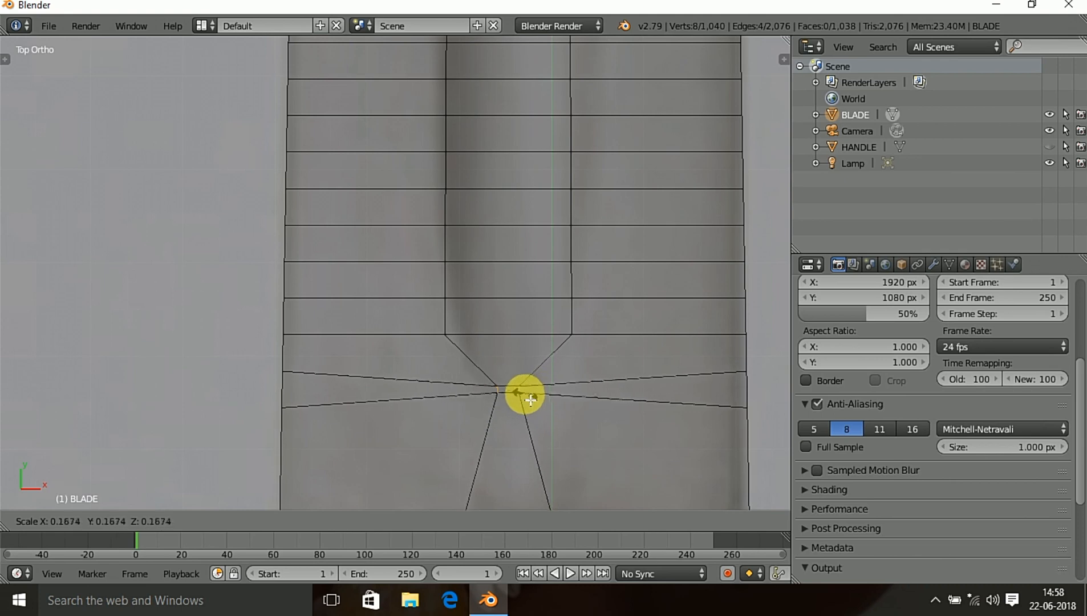
{"action": "left_click", "coordinate": [516, 392]}
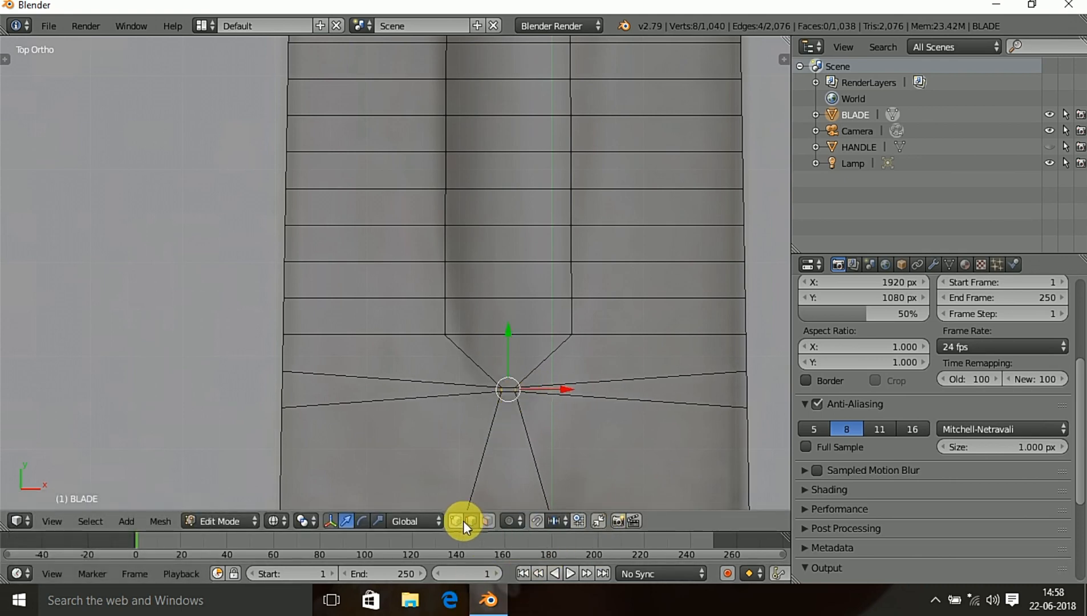
- In face selection mode, circle-select the central groove faces from the pinched end near the guard up the lower part of the blade
{"action": "left_click", "coordinate": [489, 524]}
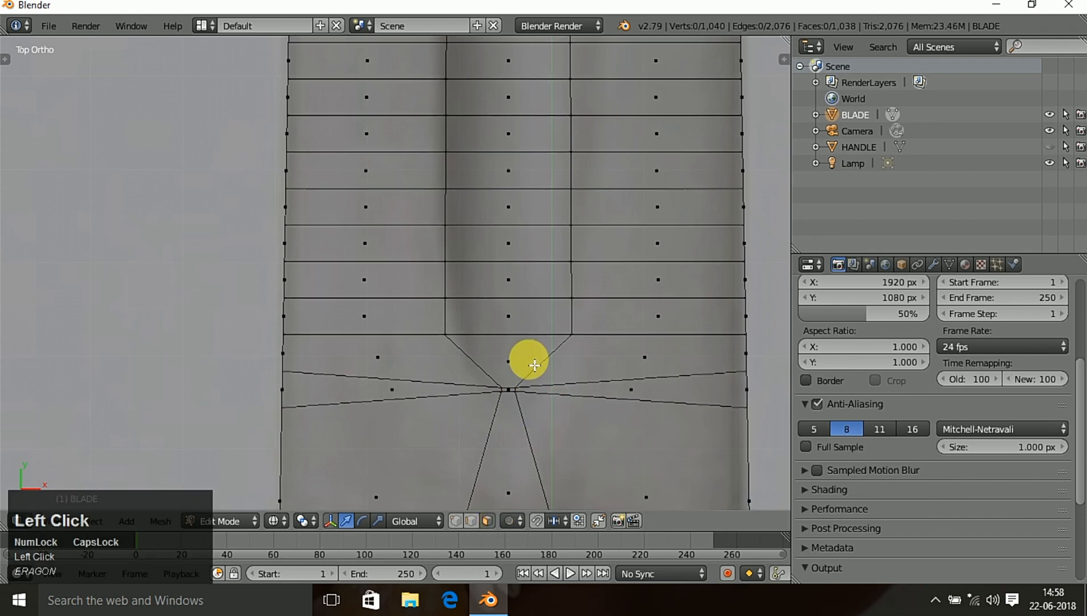
{"action": "scroll", "coordinate": [509, 334], "scroll_direction": "down", "scroll_amount": 3}
{"action": "right_click", "coordinate": [461, 318]}
{"action": "middle_click_drag", "start_coordinate": [457, 369], "coordinate": [595, 383]}
{"action": "scroll", "coordinate": [546, 298], "scroll_direction": "down", "scroll_amount": 3}
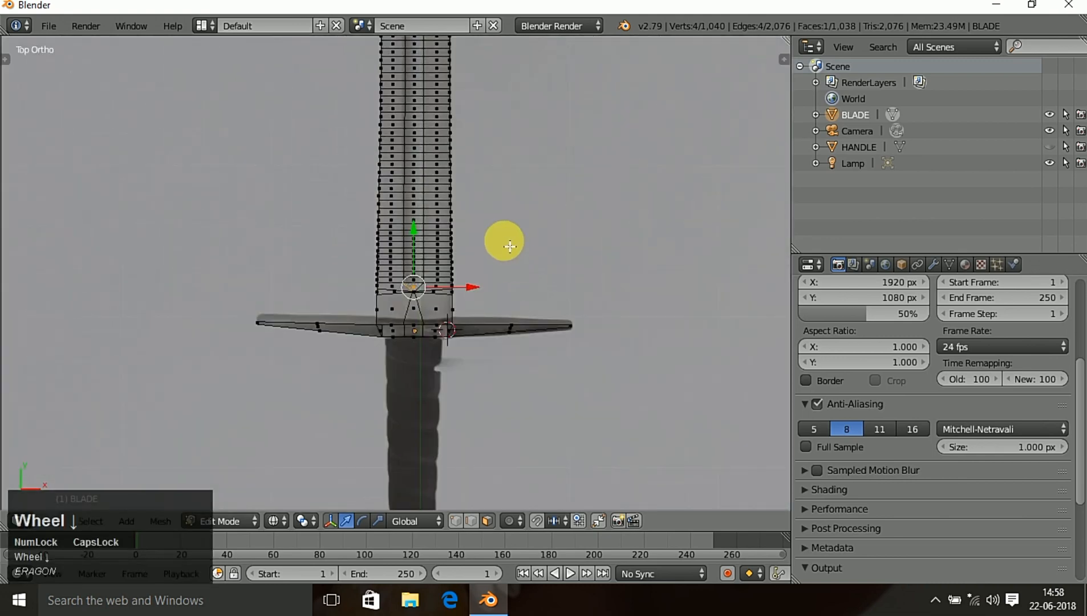
{"action": "middle_click_drag", "start_coordinate": [509, 246], "coordinate": [473, 394], "text": "shift"}
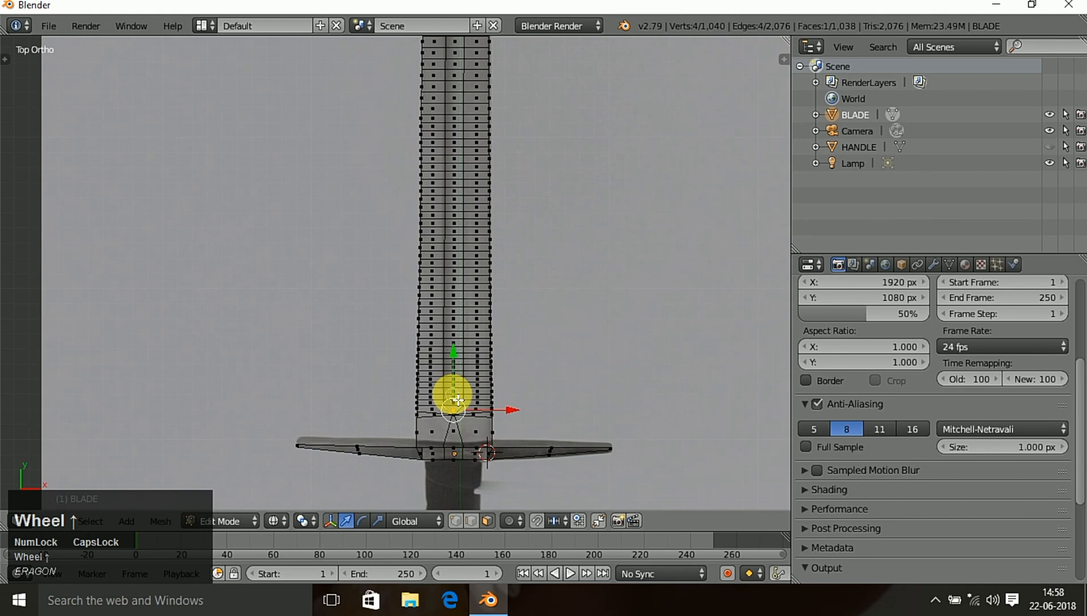
{"action": "left_click", "coordinate": [458, 412]}
{"action": "mouse_move", "coordinate": [458, 403]}
{"action": "left_mouse_down"}
{"action": "mouse_move", "coordinate": [462, 289]}
{"action": "mouse_move", "coordinate": [447, 194]}
{"action": "mouse_move", "coordinate": [455, 268]}
{"action": "left_mouse_up"}
{"action": "right_click", "coordinate": [461, 246]}
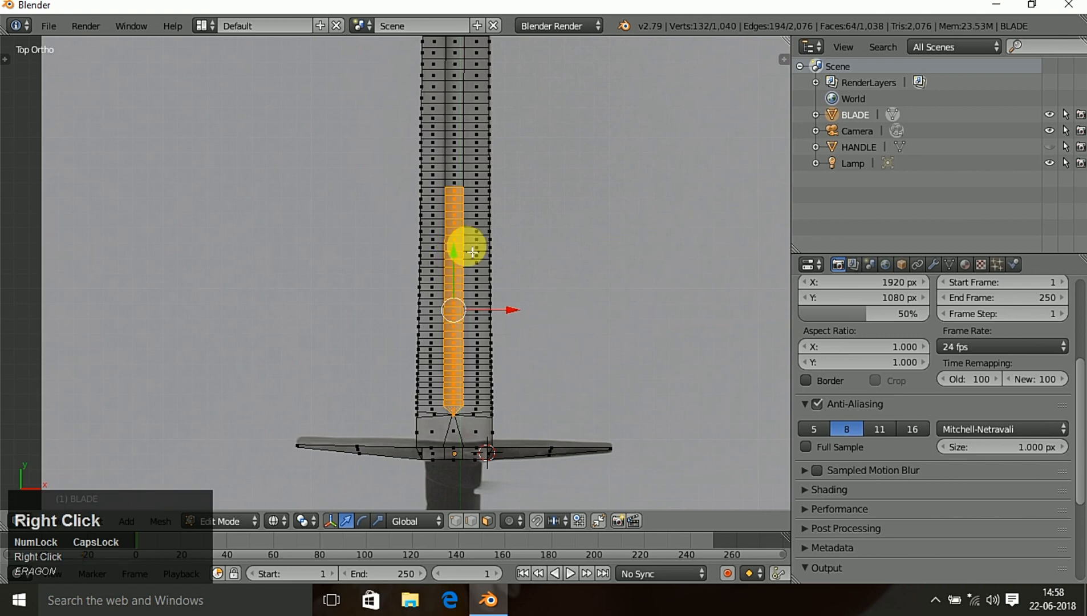
- Extend the circle selection along the central groove faces through the middle of the blade
{"action": "middle_click_drag", "start_coordinate": [477, 290], "coordinate": [487, 212], "text": "shift"}
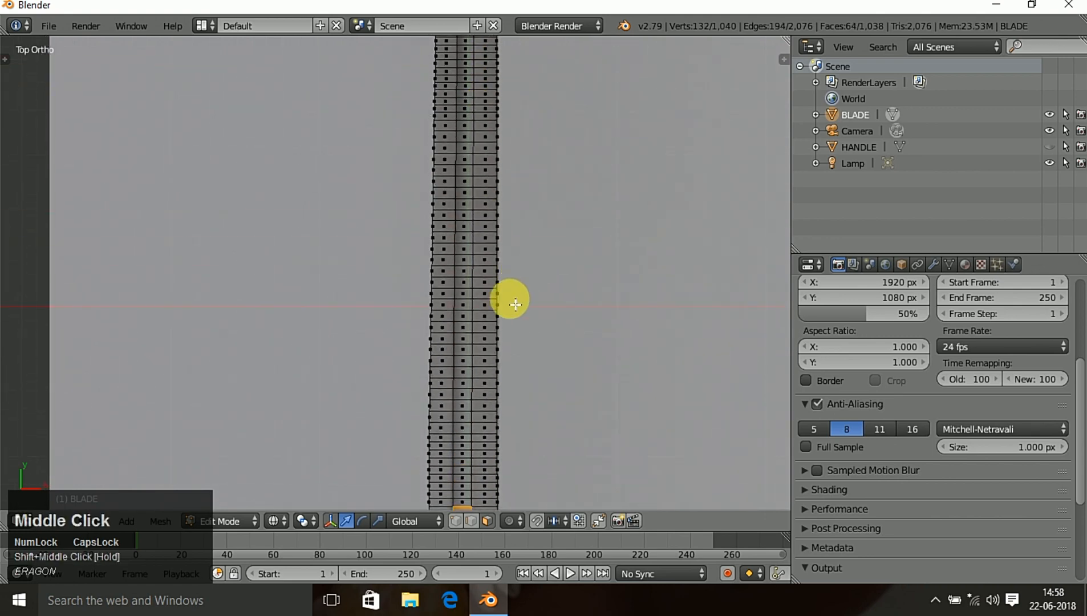
{"action": "scroll", "coordinate": [505, 294], "scroll_direction": "down", "scroll_amount": 3}
{"action": "scroll", "coordinate": [493, 331], "scroll_direction": "up", "scroll_amount": 4}
{"action": "middle_click_drag", "start_coordinate": [493, 330], "coordinate": [493, 450], "text": "shift"}
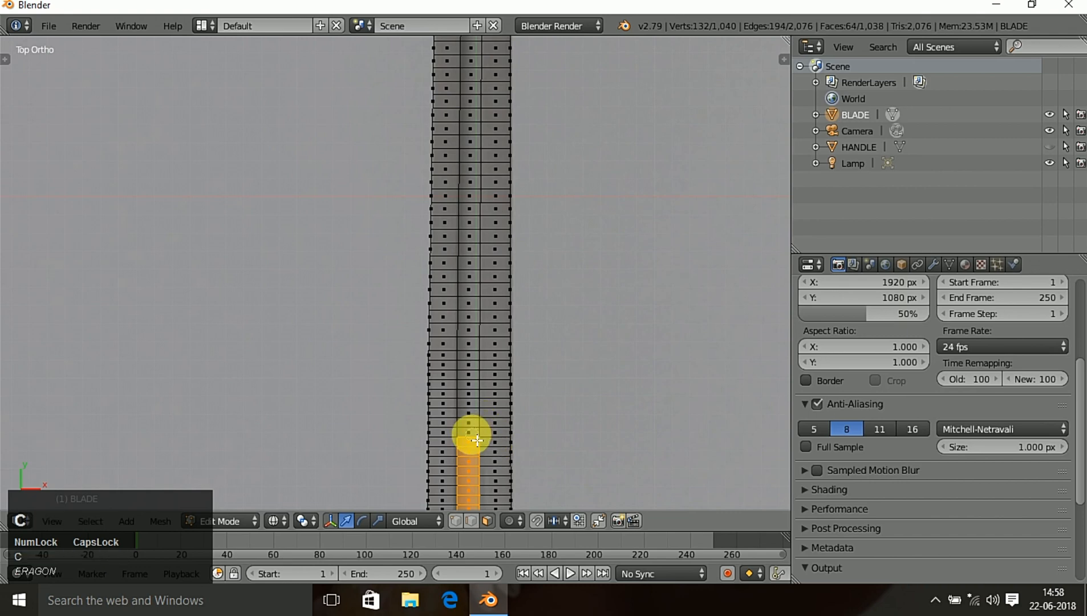
{"action": "mouse_move", "coordinate": [477, 440]}
{"action": "left_mouse_down"}
{"action": "mouse_move", "coordinate": [467, 400]}
{"action": "mouse_move", "coordinate": [474, 76]}
{"action": "mouse_move", "coordinate": [481, 152]}
{"action": "left_mouse_up"}
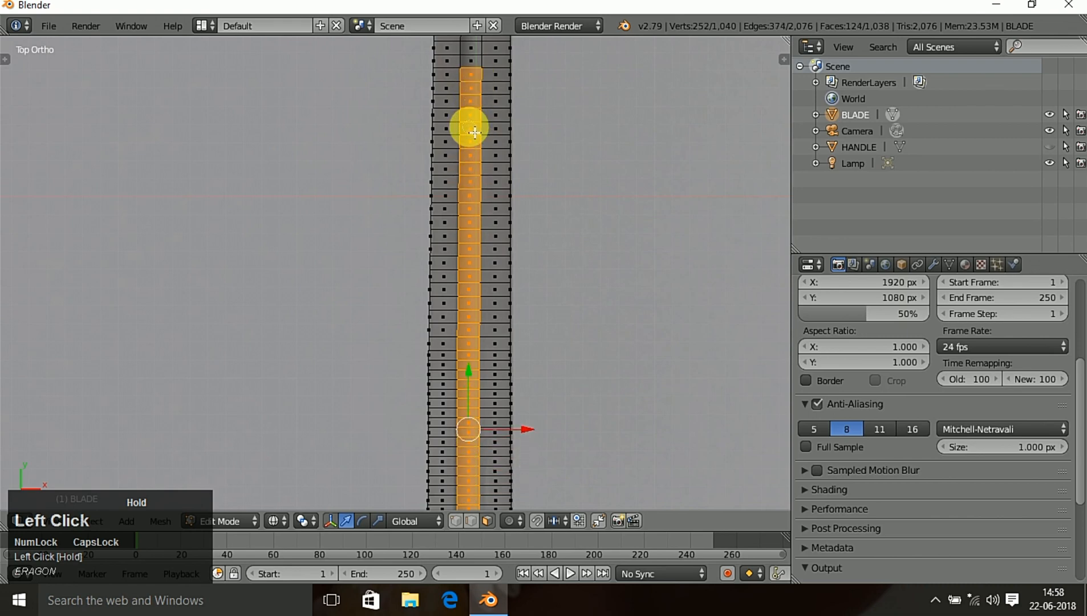
{"action": "right_click", "coordinate": [514, 150]}
- Add the next stretch of groove faces toward the tip to the selection, through the densely subdivided section
{"action": "middle_click_drag", "start_coordinate": [509, 151], "coordinate": [514, 108], "text": "shift"}
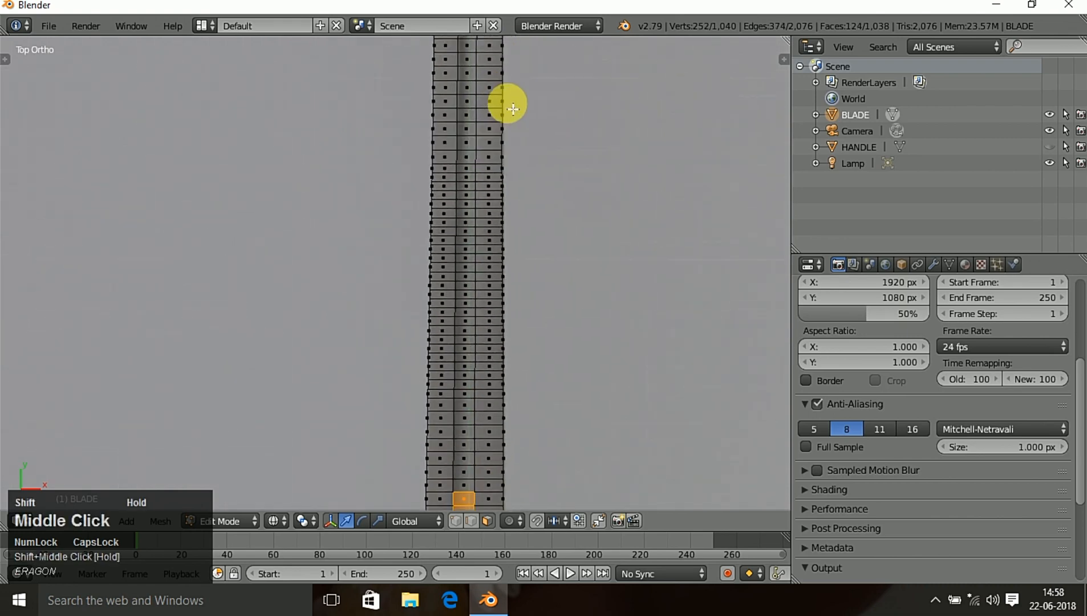
{"action": "key", "text": "c"}
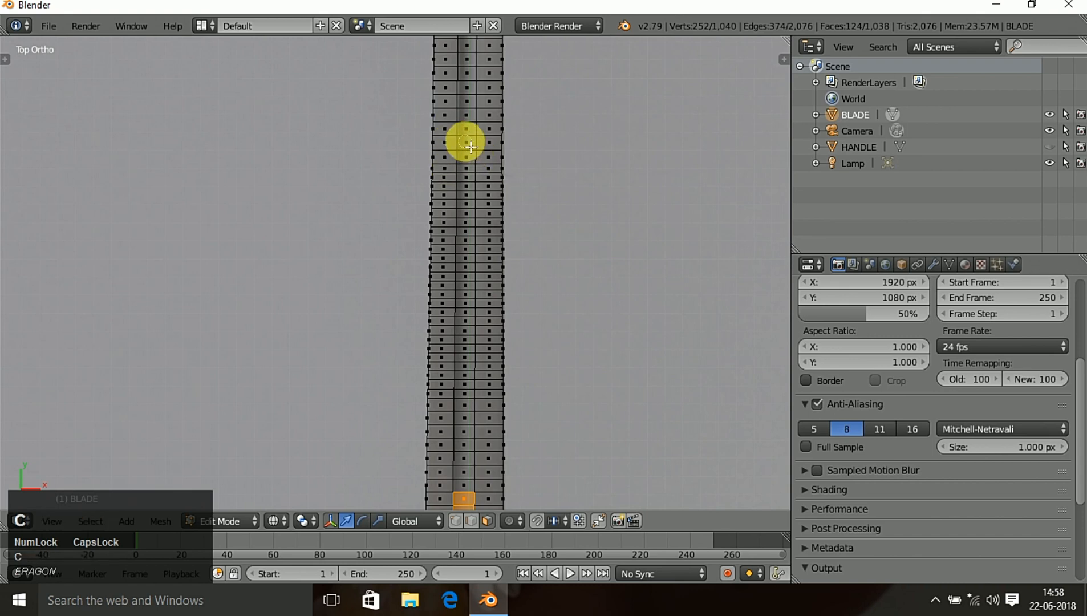
{"action": "left_click_drag", "start_coordinate": [470, 147], "coordinate": [467, 236]}
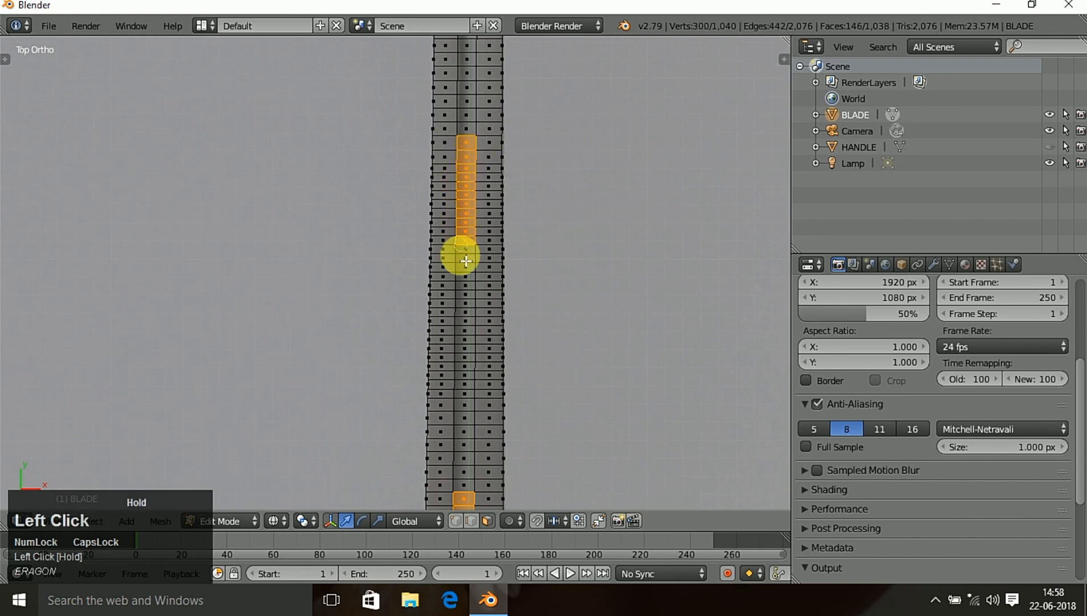
{"action": "mouse_move", "coordinate": [465, 273]}
{"action": "left_mouse_down"}
{"action": "mouse_move", "coordinate": [464, 473]}
{"action": "mouse_move", "coordinate": [468, 376]}
{"action": "left_mouse_up"}
{"action": "right_click", "coordinate": [470, 362]}
- Add the remaining groove faces up to the pinched end near the tip to the selection
{"action": "scroll", "coordinate": [461, 296], "scroll_direction": "down", "scroll_amount": 4, "text": "shift"}
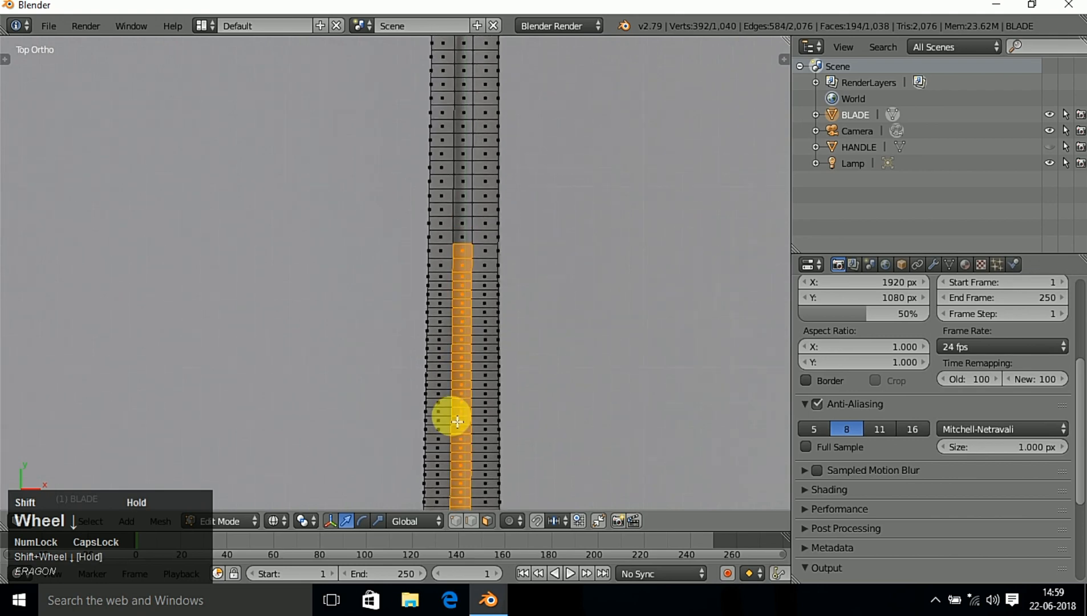
{"action": "scroll", "coordinate": [454, 428], "scroll_direction": "down", "scroll_amount": 3, "text": "shift"}
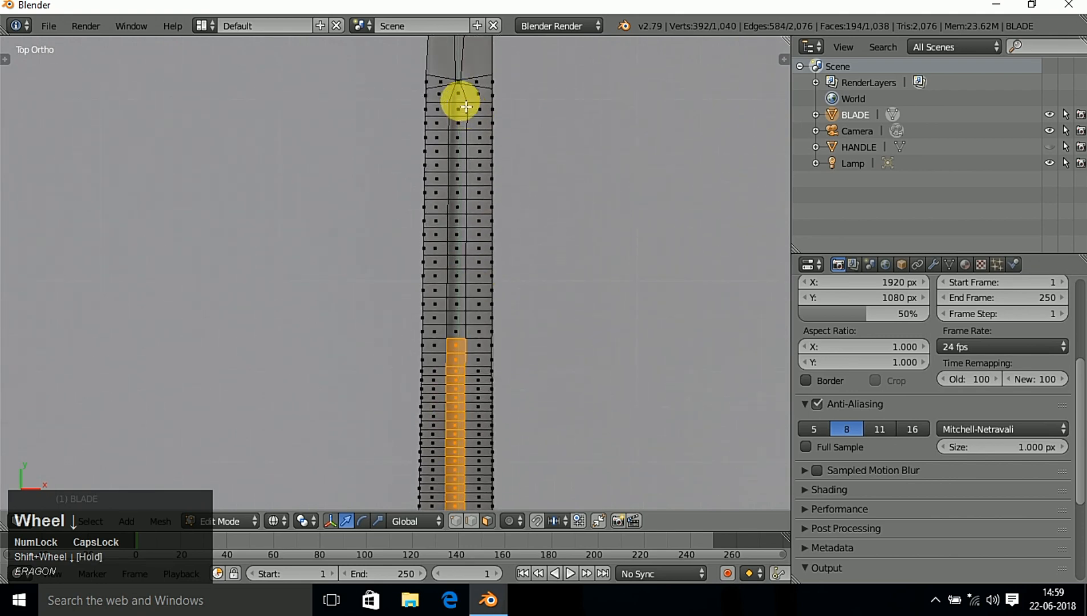
{"action": "left_click_drag", "start_coordinate": [463, 90], "coordinate": [460, 351]}
{"action": "right_click", "coordinate": [495, 335]}
- Return the viewport to solid shading and enable proportional editing with the central groove faces selected
{"action": "mouse_move", "coordinate": [632, 367]}
{"action": "middle_mouse_down"}
{"action": "mouse_move", "coordinate": [598, 384]}
{"action": "mouse_move", "coordinate": [503, 303]}
{"action": "mouse_move", "coordinate": [474, 191]}
{"action": "mouse_move", "coordinate": [454, 164]}
{"action": "mouse_move", "coordinate": [776, 287]}
{"action": "mouse_move", "coordinate": [114, 284]}
{"action": "middle_mouse_up"}
{"action": "scroll", "coordinate": [251, 277], "scroll_direction": "down", "scroll_amount": 2}
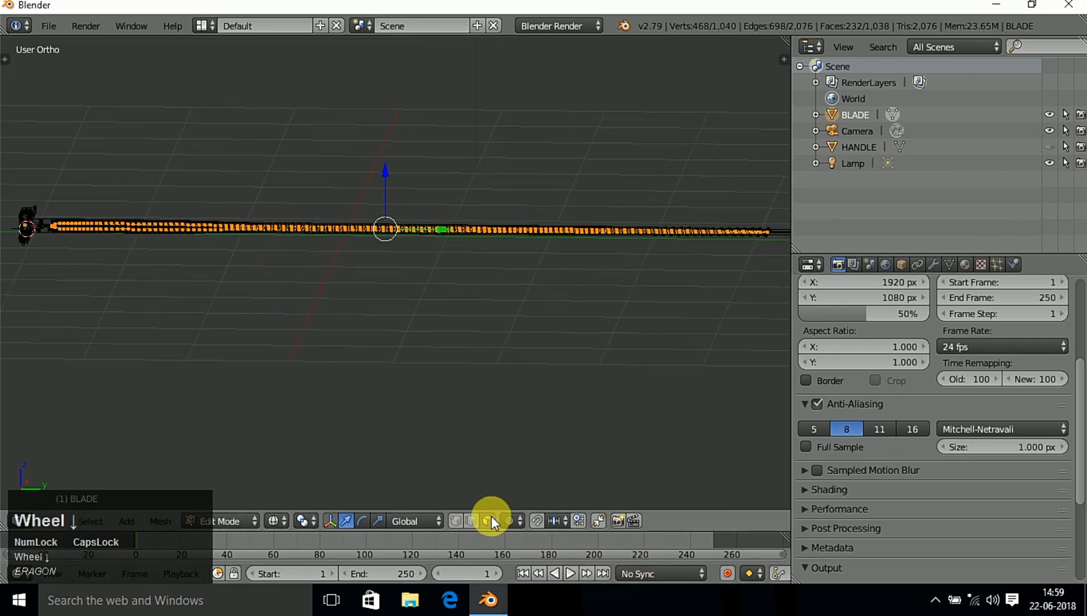
{"action": "key", "text": "KP_7"}
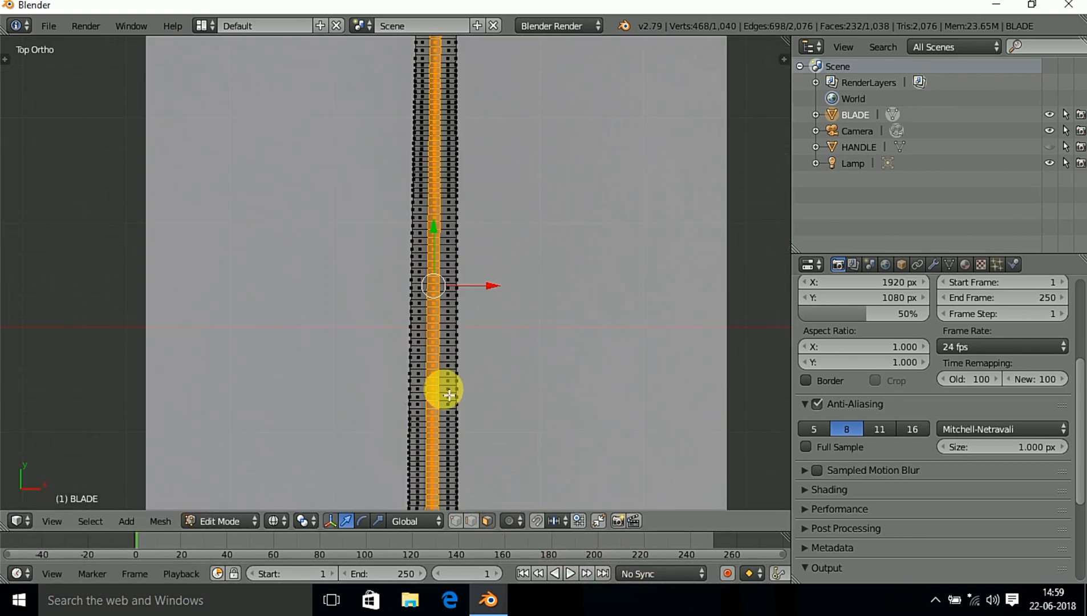
{"action": "scroll", "coordinate": [451, 400], "scroll_direction": "up", "scroll_amount": 1}
{"action": "middle_click_drag", "start_coordinate": [588, 441], "coordinate": [560, 295]}
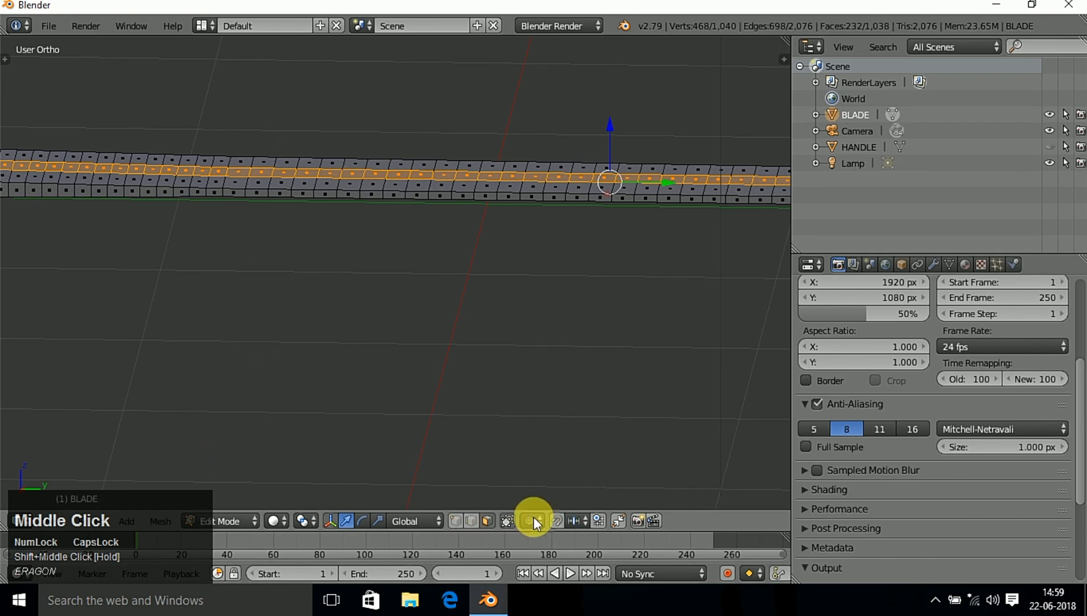
{"action": "left_click", "coordinate": [533, 521]}
{"action": "left_click", "coordinate": [539, 484]}
{"action": "middle_click_drag", "start_coordinate": [468, 376], "coordinate": [376, 430], "text": "shift"}
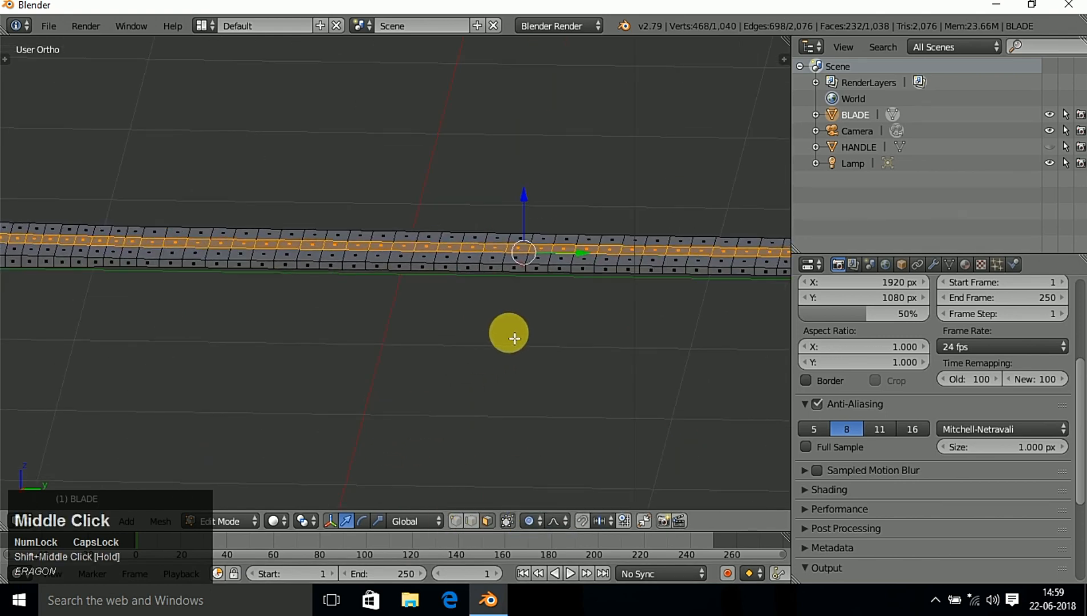
- Scale the selected groove faces down along the global Z axis, with the proportional editing size reduced to about 0.08
{"action": "key", "text": "s"}
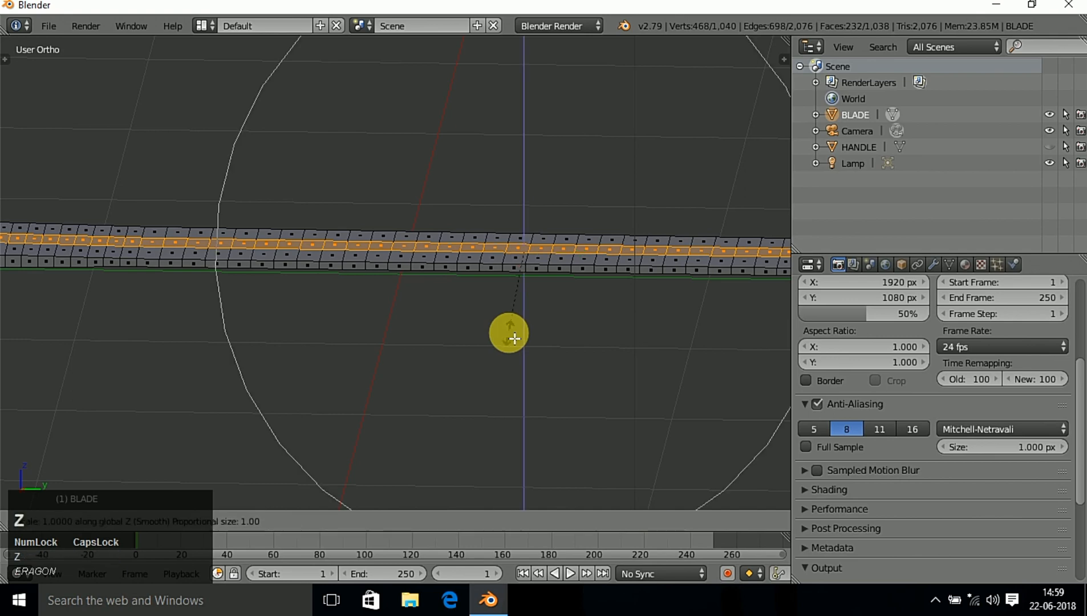
{"action": "scroll", "coordinate": [514, 339], "scroll_direction": "up", "scroll_amount": 20}
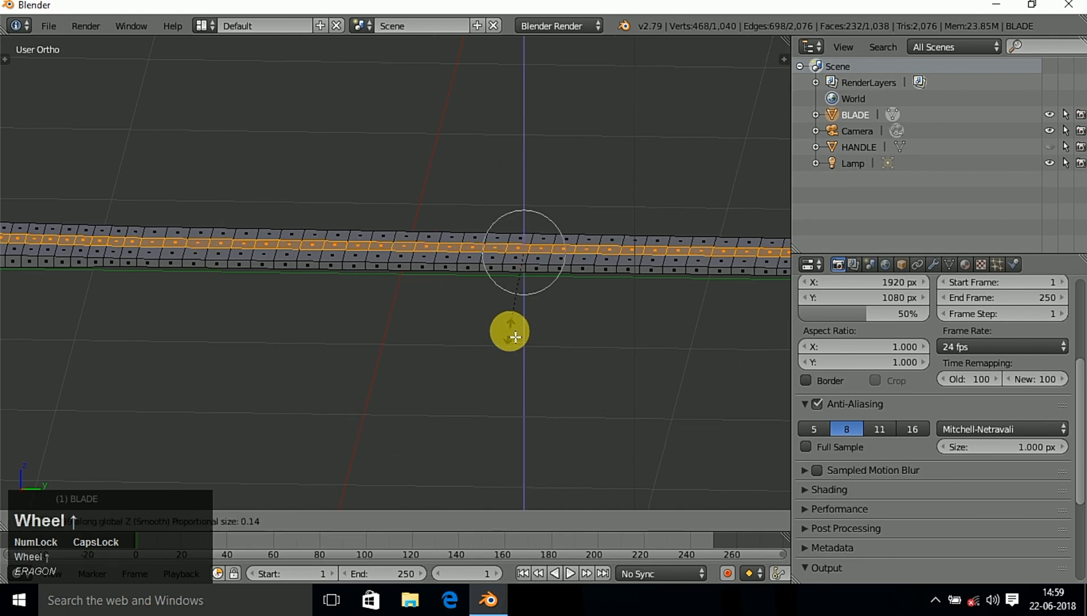
{"action": "scroll", "coordinate": [515, 337], "scroll_direction": "up", "scroll_amount": 2}
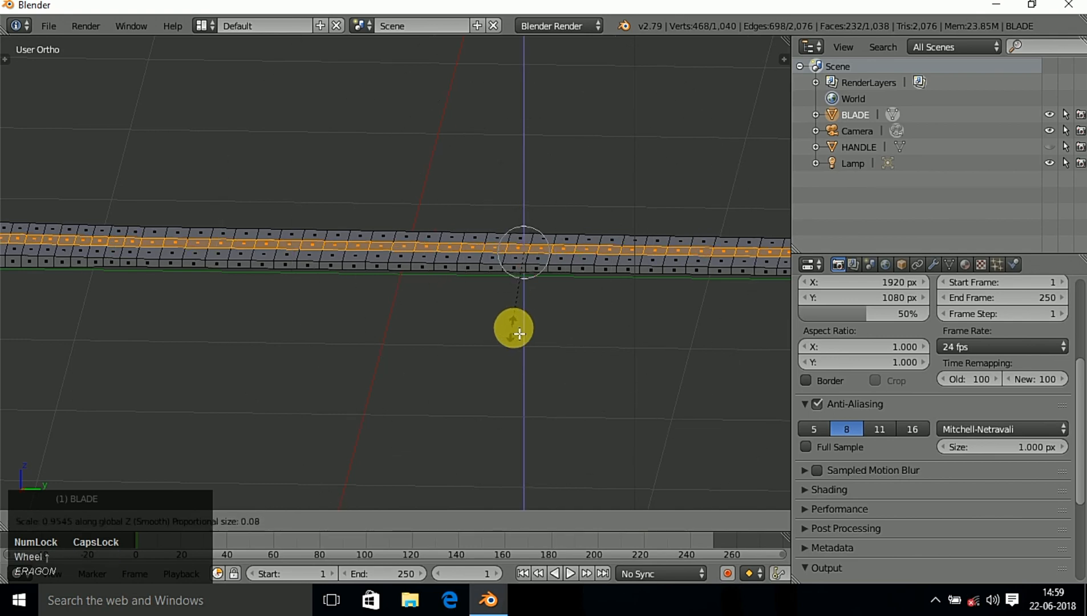
{"action": "left_click", "coordinate": [522, 298]}
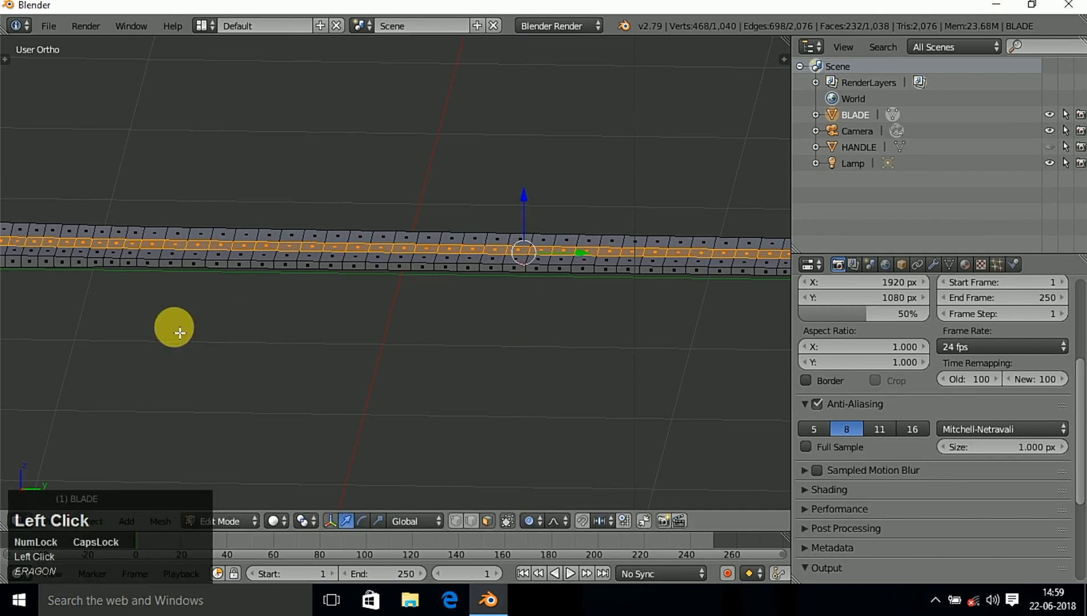
- Check the groove in Object Mode, then flatten its faces further along Z to a scale of about 0.04 with proportional size 0.01
{"action": "middle_click_drag", "start_coordinate": [174, 325], "coordinate": [301, 418]}
{"action": "scroll", "coordinate": [525, 376], "scroll_direction": "up", "scroll_amount": 2}
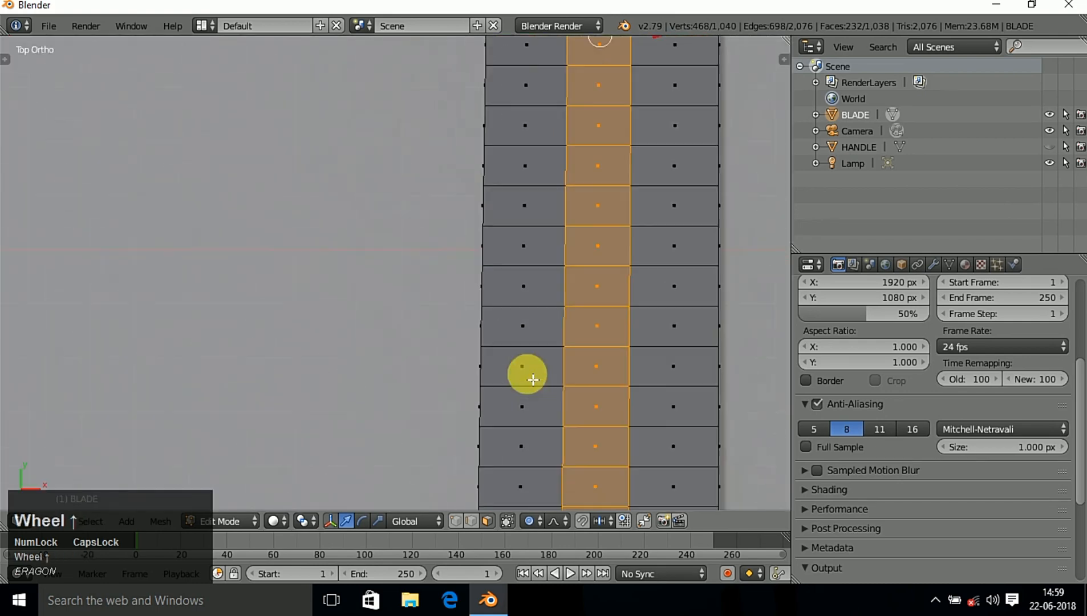
{"action": "key", "text": "Tab"}
{"action": "middle_click_drag", "start_coordinate": [599, 379], "coordinate": [618, 260]}
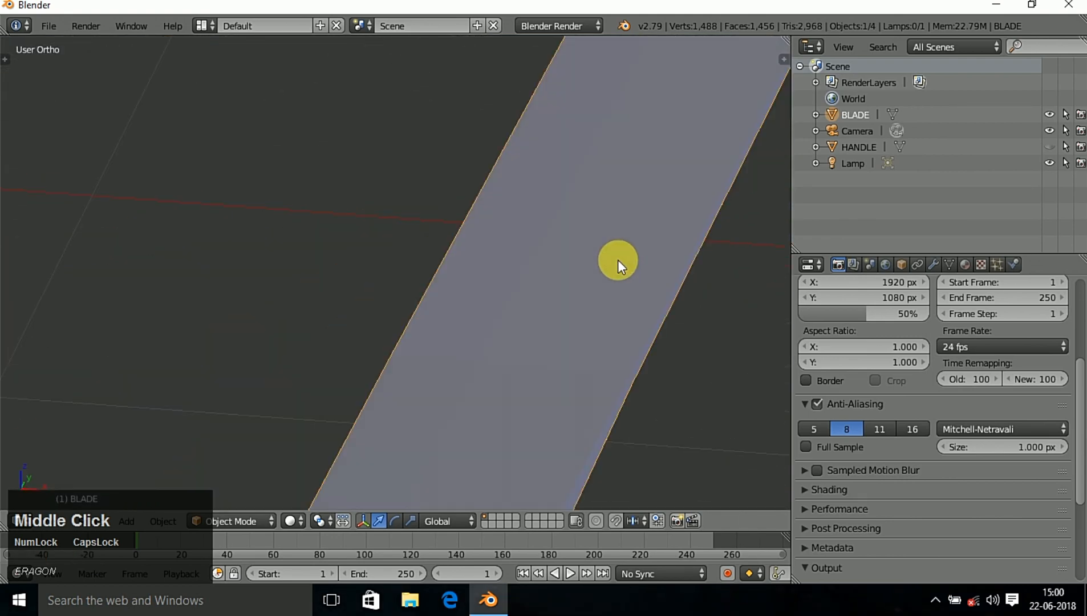
{"action": "key", "text": "Tab"}
{"action": "middle_click_drag", "start_coordinate": [607, 301], "coordinate": [546, 328]}
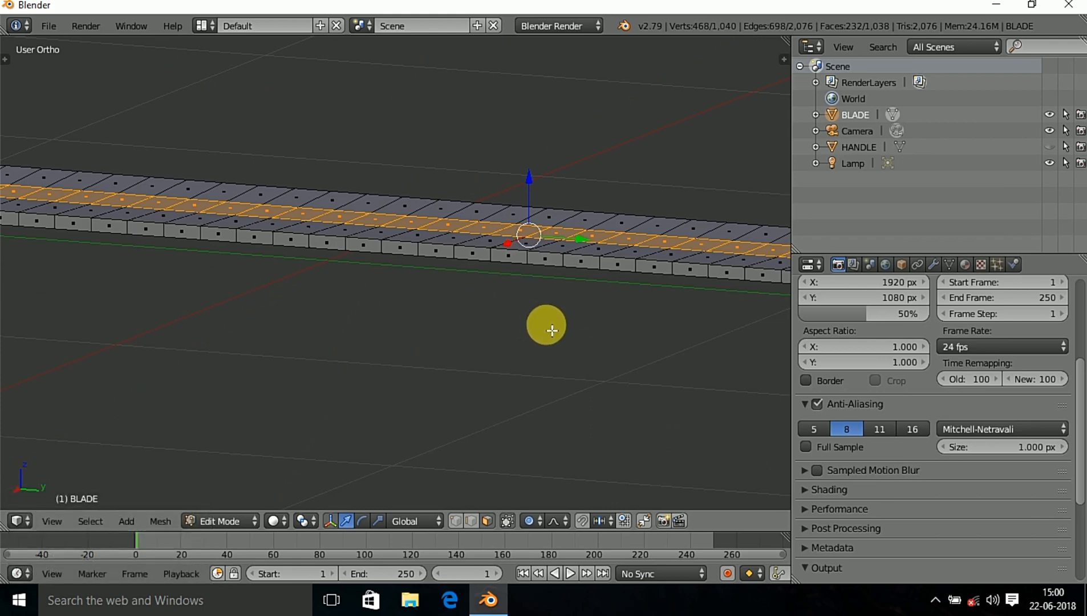
{"action": "key", "text": "s"}
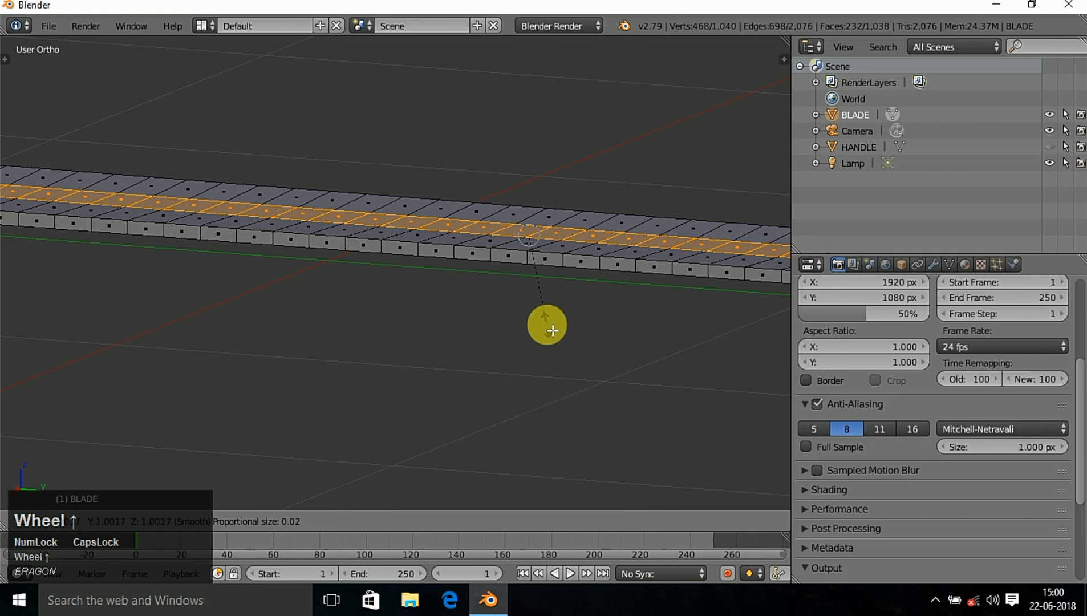
{"action": "left_click", "coordinate": [553, 331]}
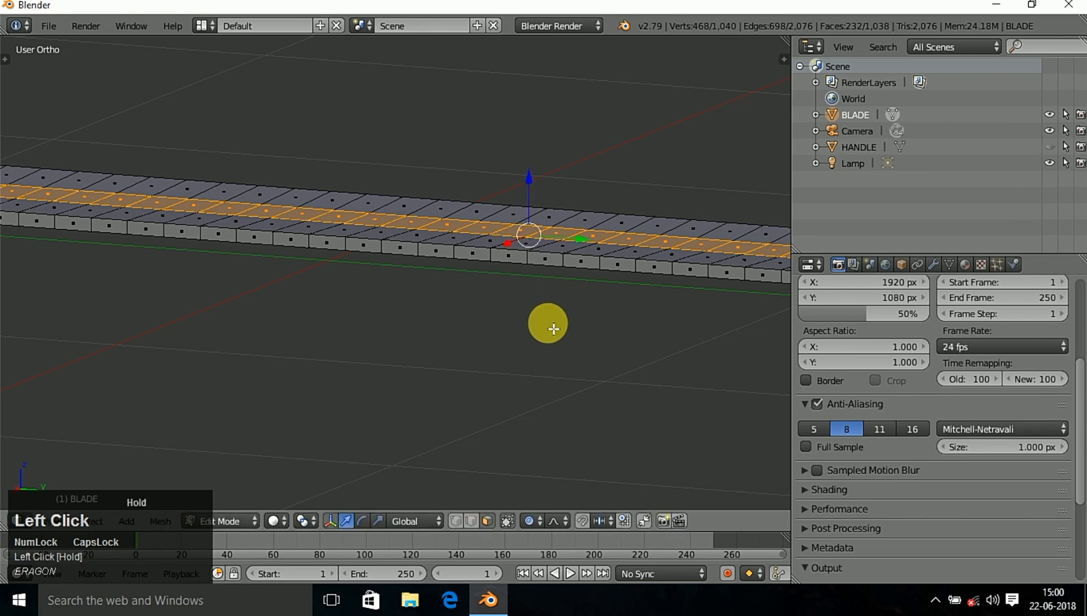
{"action": "key", "text": "s"}
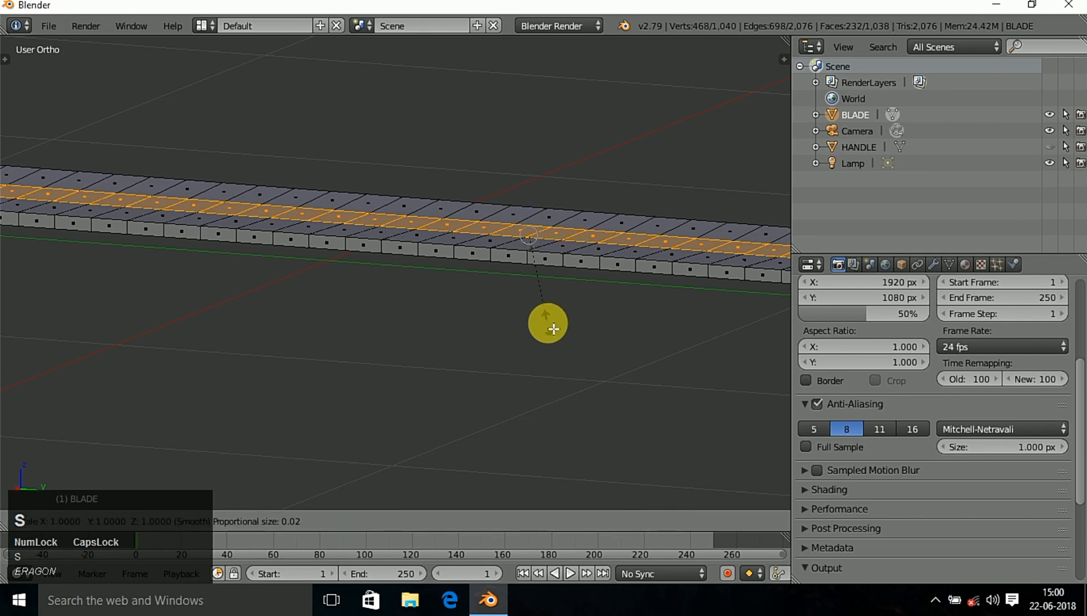
{"action": "key", "text": "z"}
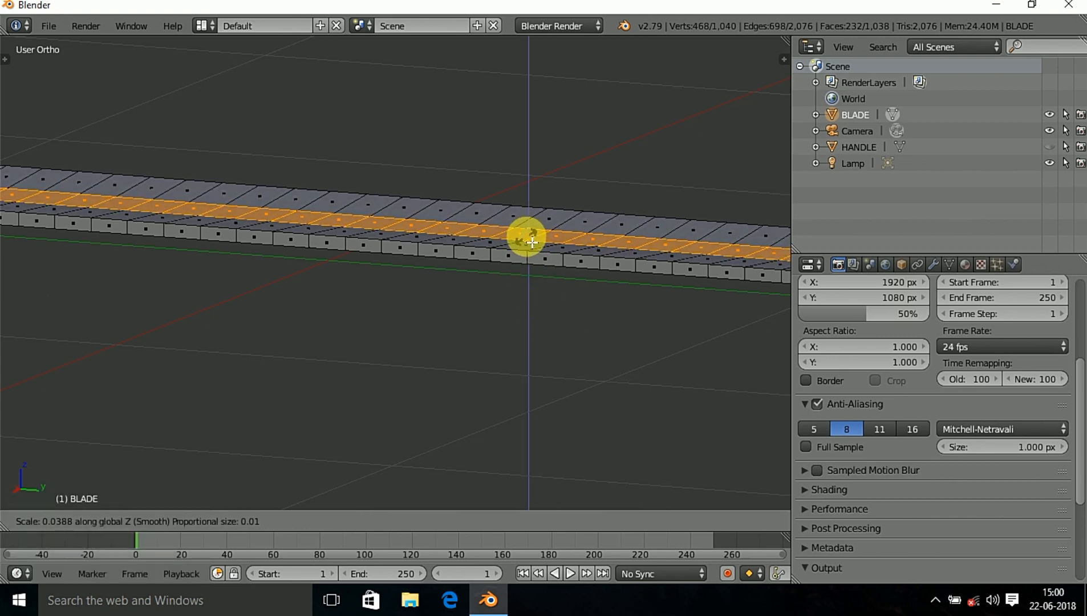
{"action": "left_click", "coordinate": [528, 240]}
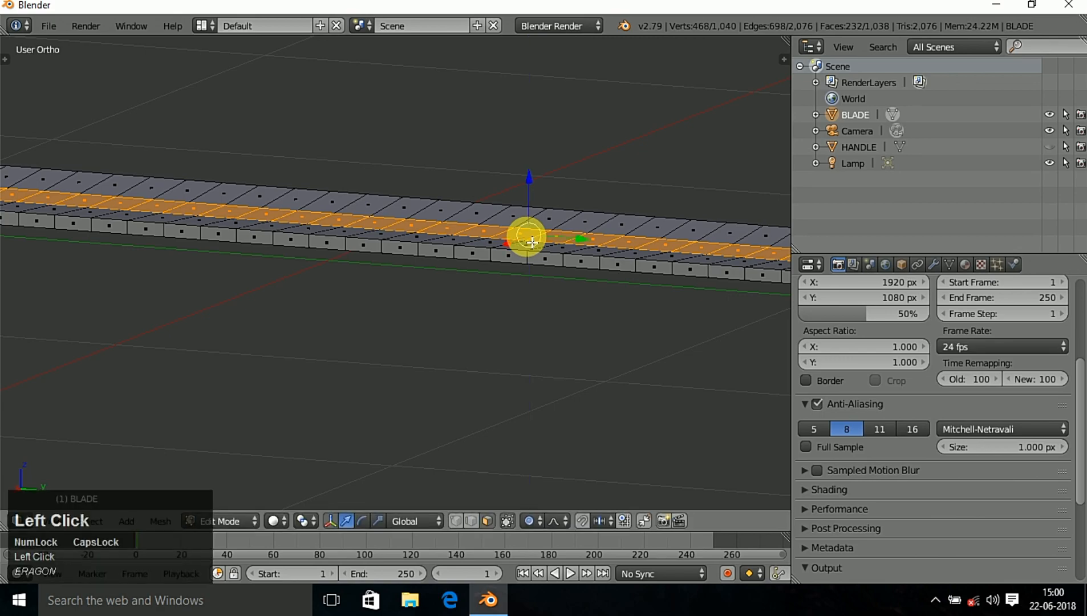
- Leave Edit Mode on the blade and make the HANDLE object visible again
{"action": "middle_click_drag", "start_coordinate": [447, 323], "coordinate": [517, 364]}
{"action": "right_click", "coordinate": [523, 369]}
{"action": "scroll", "coordinate": [461, 345], "scroll_direction": "down", "scroll_amount": 5}
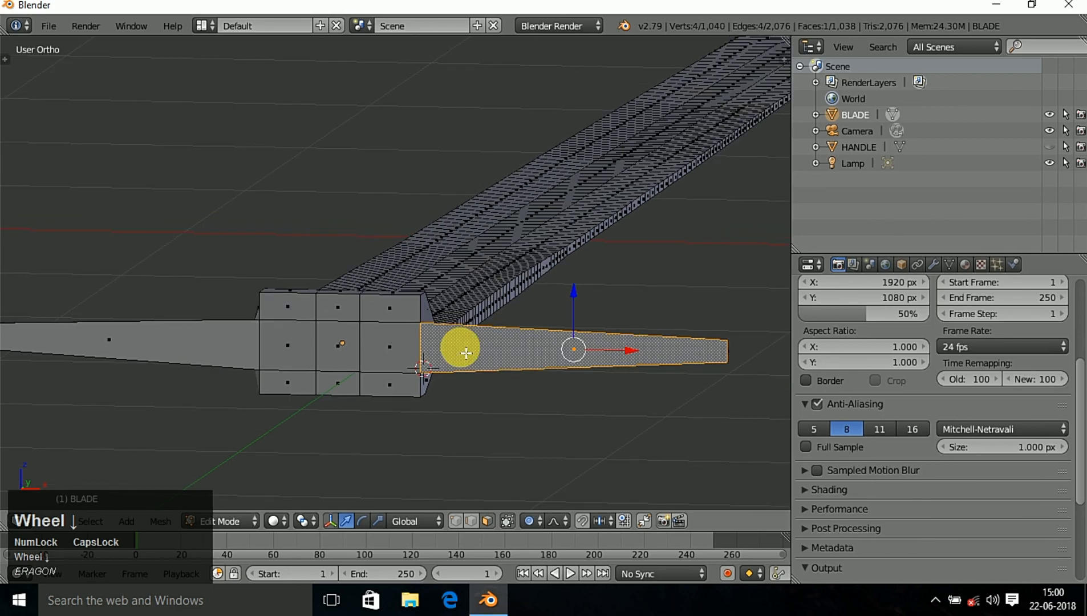
{"action": "middle_click_drag", "start_coordinate": [456, 355], "coordinate": [493, 400]}
{"action": "middle_click_drag", "start_coordinate": [518, 472], "coordinate": [898, 141]}
{"action": "key", "text": "Tab"}
{"action": "scroll", "coordinate": [555, 451], "scroll_direction": "down", "scroll_amount": 2}
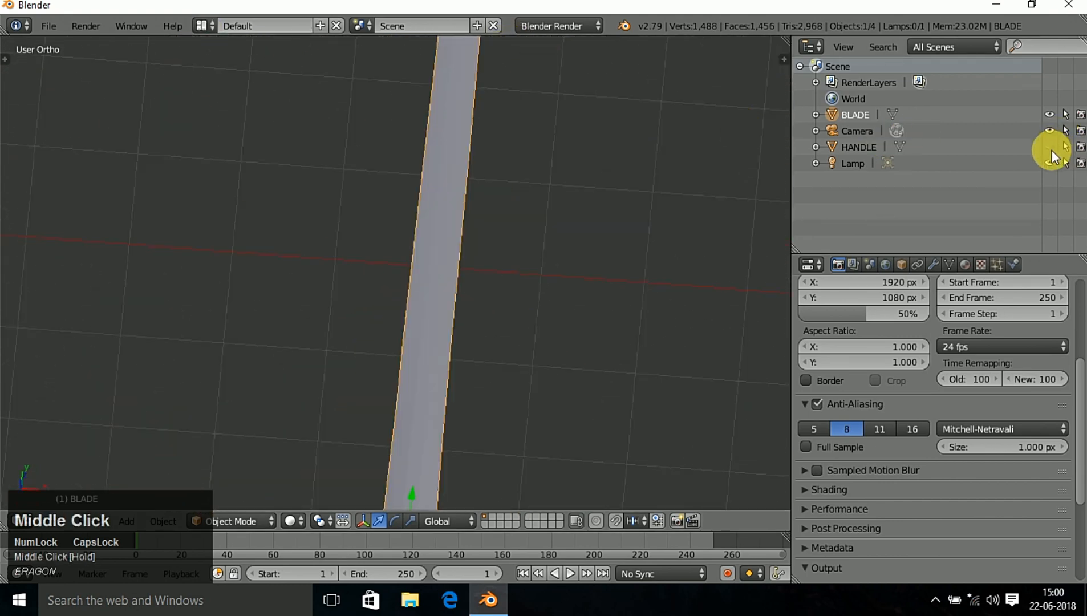
{"action": "left_click", "coordinate": [552, 271]}
- Examine the assembled sword from several angles, checking the blade, guard and handle as separate objects
{"action": "scroll", "coordinate": [553, 270], "scroll_direction": "down", "scroll_amount": 4}
{"action": "middle_click_drag", "start_coordinate": [506, 318], "coordinate": [468, 342]}
{"action": "scroll", "coordinate": [438, 361], "scroll_direction": "up", "scroll_amount": 4}
{"action": "scroll", "coordinate": [439, 358], "scroll_direction": "down", "scroll_amount": 2}
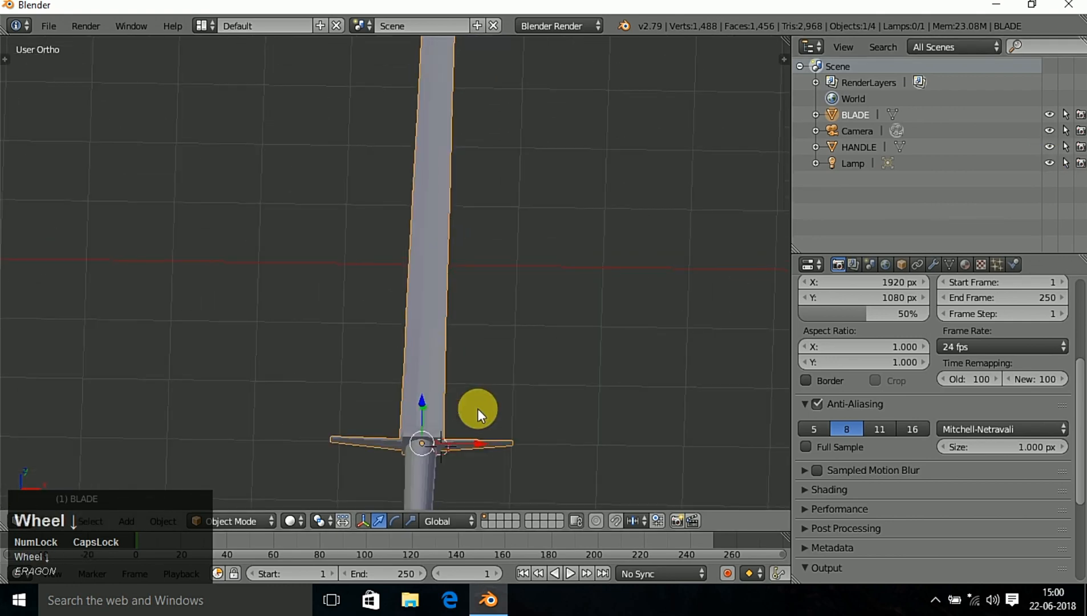
{"action": "mouse_move", "coordinate": [477, 408]}
{"action": "middle_mouse_down"}
{"action": "mouse_move", "coordinate": [485, 449]}
{"action": "mouse_move", "coordinate": [478, 420]}
{"action": "middle_mouse_up"}
{"action": "scroll", "coordinate": [486, 457], "scroll_direction": "down", "scroll_amount": 3}
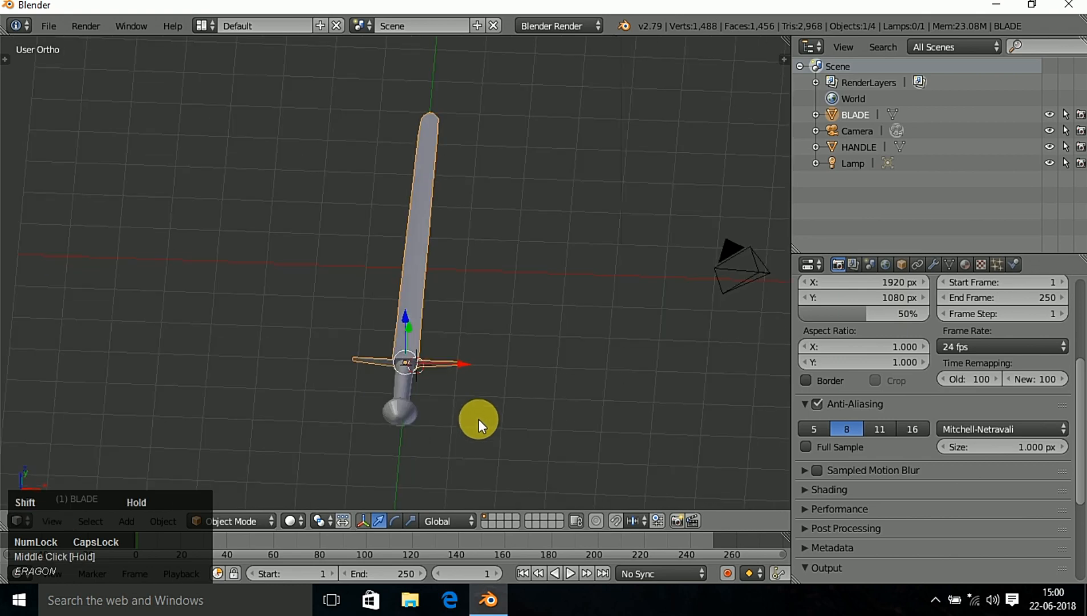
{"action": "right_click", "coordinate": [406, 390]}
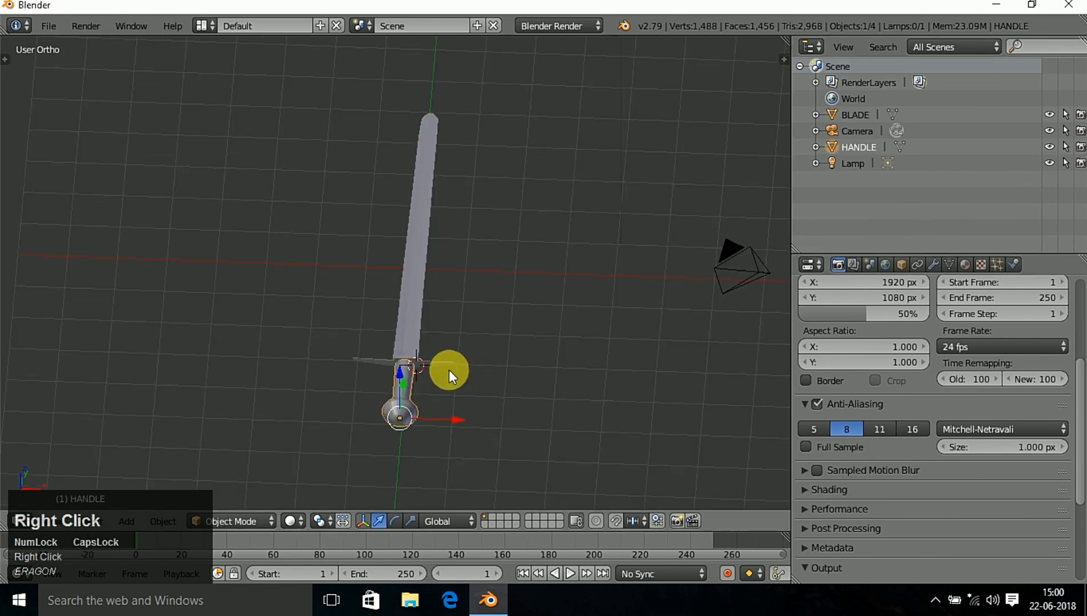
{"action": "scroll", "coordinate": [449, 371], "scroll_direction": "up", "scroll_amount": 3}
{"action": "middle_click_drag", "start_coordinate": [449, 374], "coordinate": [469, 315]}
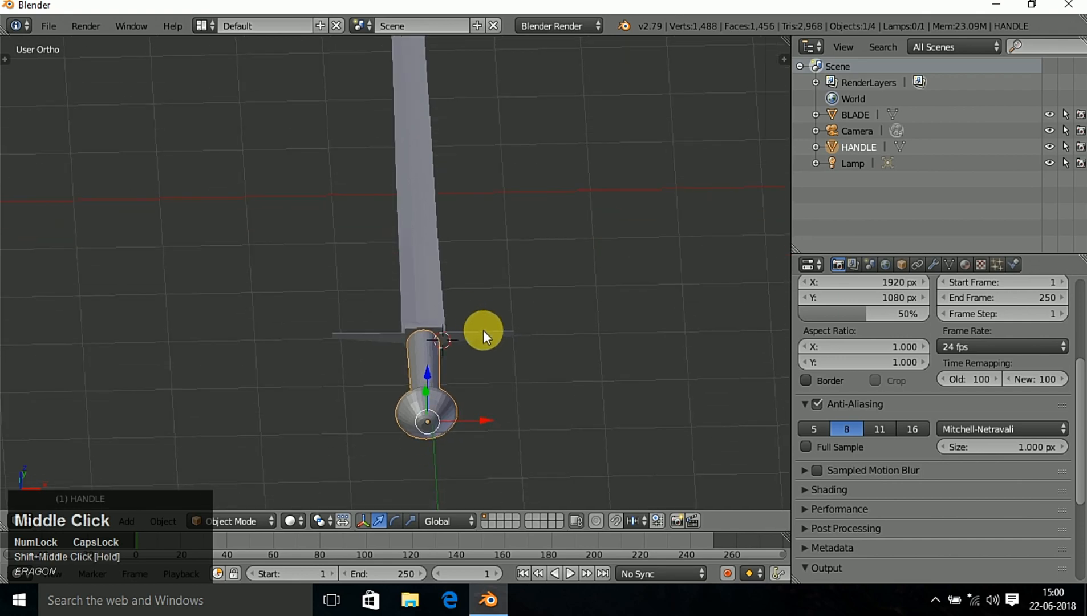
{"action": "right_click", "coordinate": [482, 332]}
{"action": "right_click", "coordinate": [431, 377]}
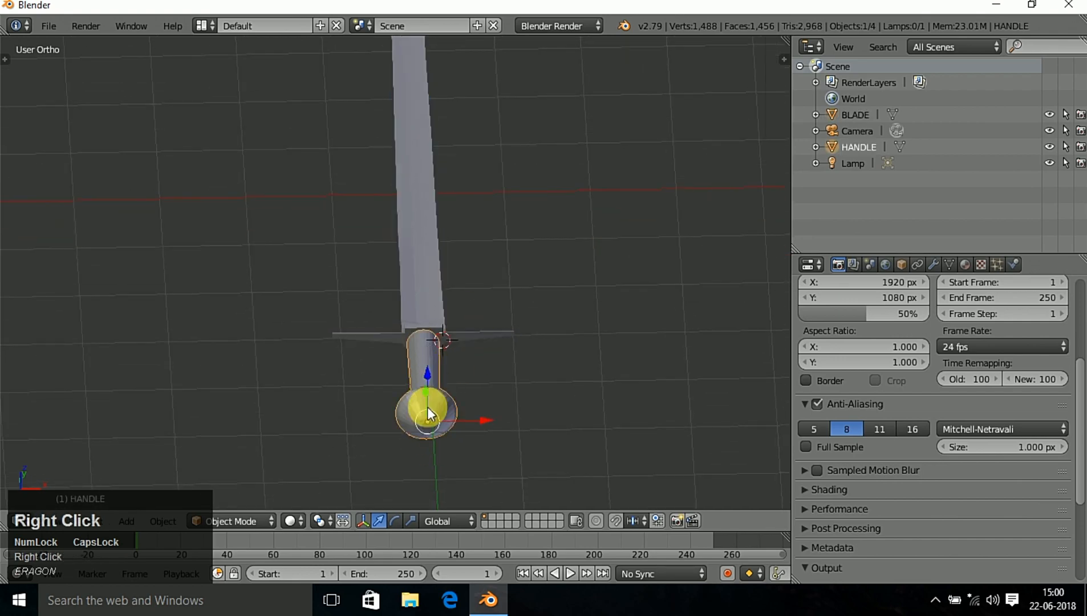
- Examine the handle and guard against the reference image from the top in wireframe with nothing selected
{"action": "key", "text": "KP_7"}
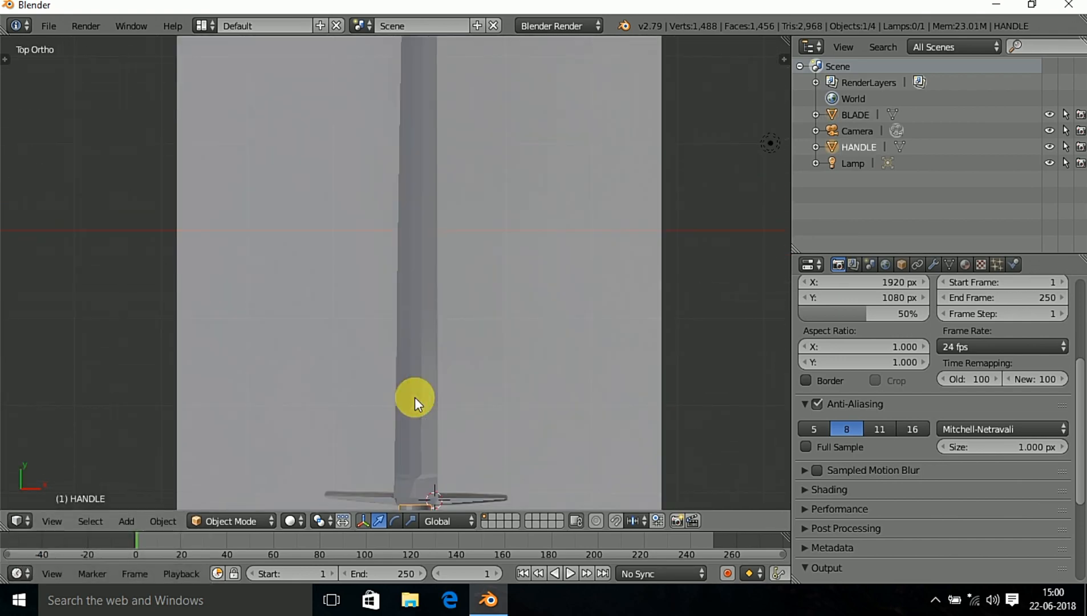
{"action": "scroll", "coordinate": [479, 375], "scroll_direction": "down", "scroll_amount": 2}
{"action": "middle_click_drag", "start_coordinate": [479, 375], "coordinate": [486, 296], "text": "shift"}
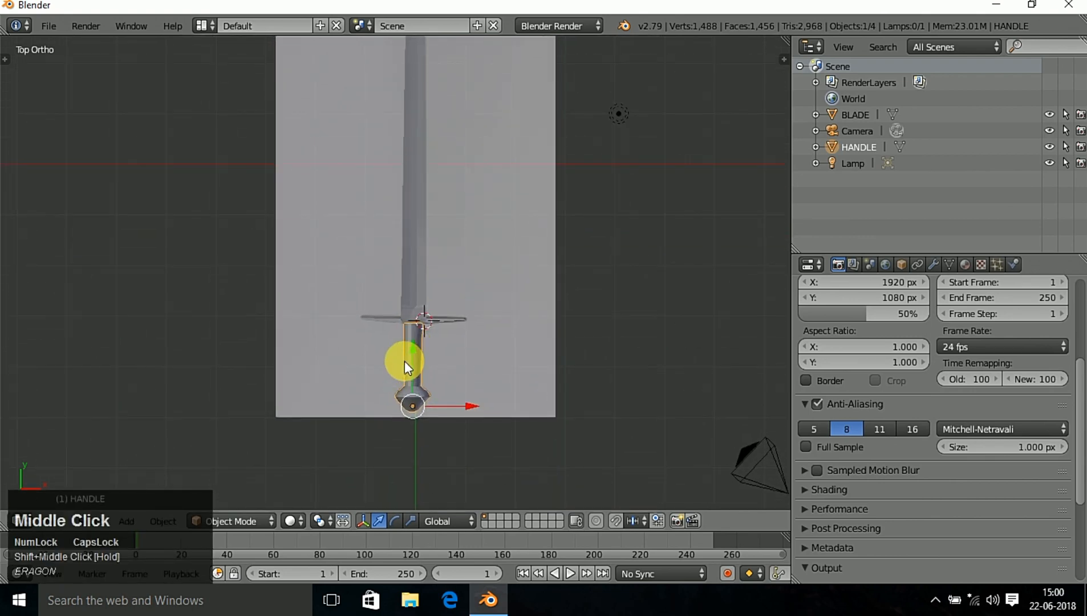
{"action": "key", "text": "z"}
{"action": "key", "text": "a"}
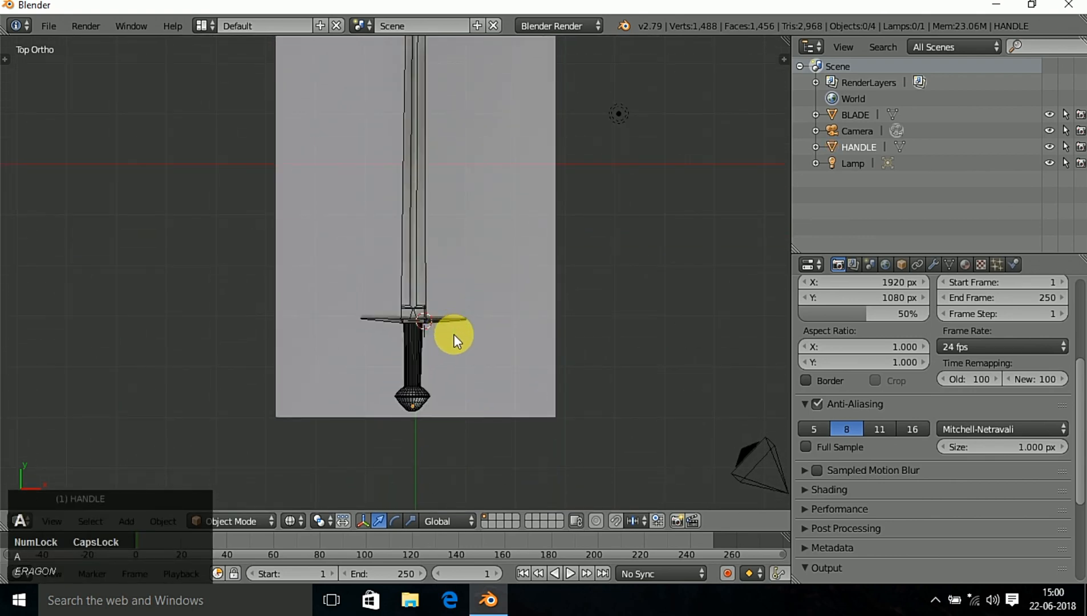
{"action": "scroll", "coordinate": [418, 374], "scroll_direction": "up", "scroll_amount": 4}
{"action": "middle_click_drag", "start_coordinate": [474, 389], "coordinate": [451, 209], "text": "shift"}
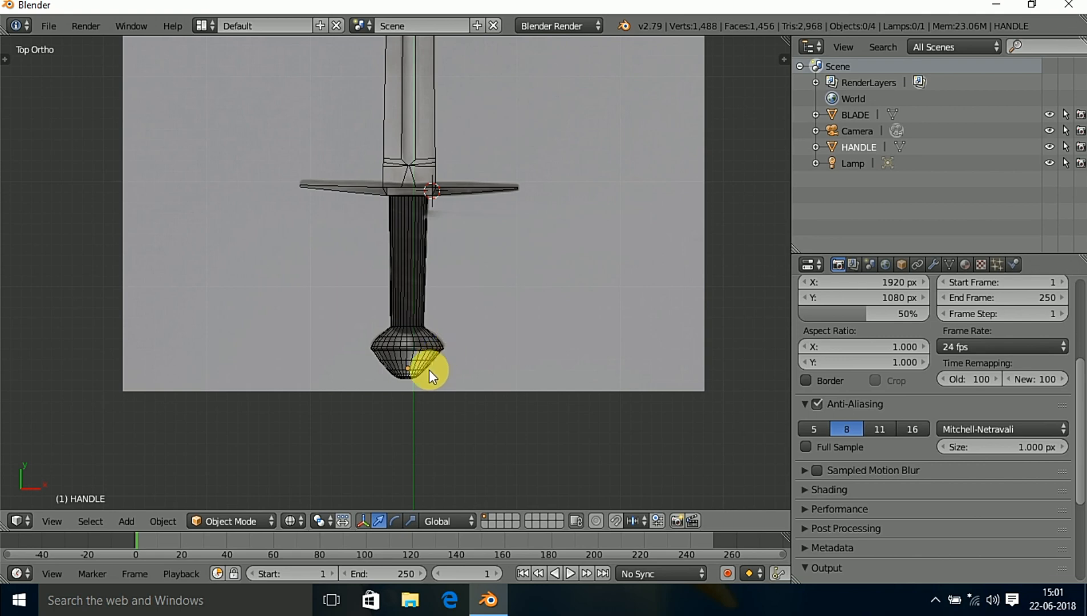
{"action": "key", "text": "z"}
- Select the HANDLE object, enlarge the properties area and add a new material to the handle
{"action": "right_click", "coordinate": [405, 325]}
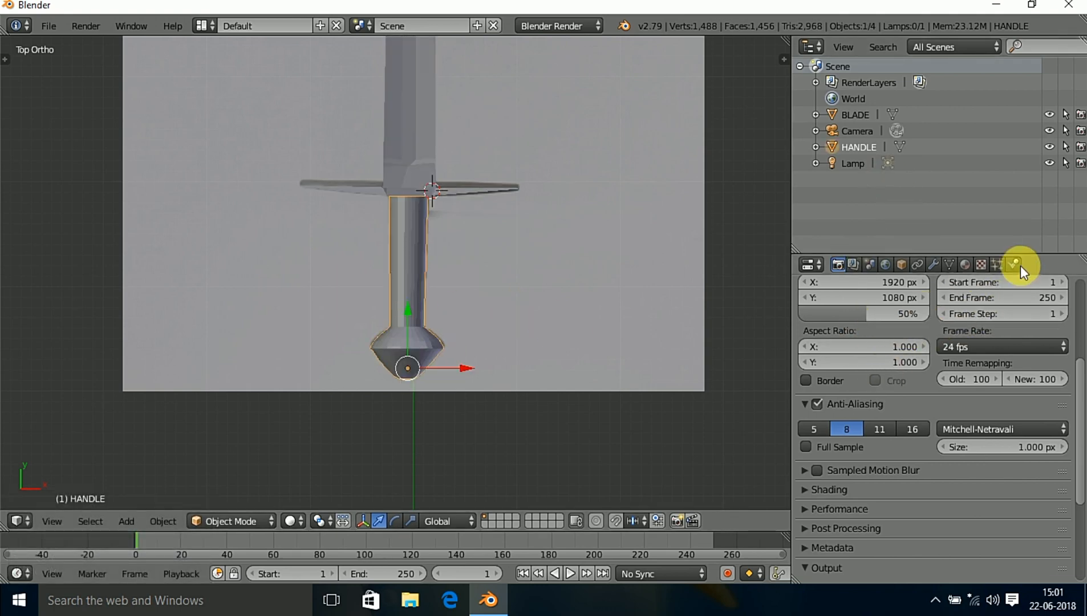
{"action": "left_click_drag", "start_coordinate": [1044, 279], "coordinate": [1007, 137]}
{"action": "left_click", "coordinate": [972, 135]}
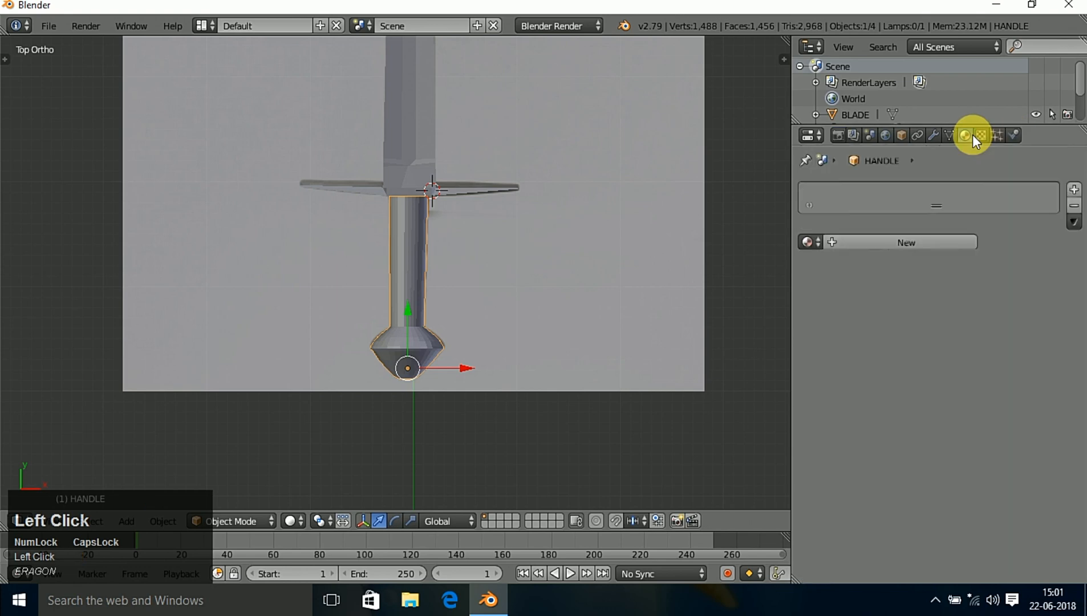
{"action": "left_click", "coordinate": [902, 244]}
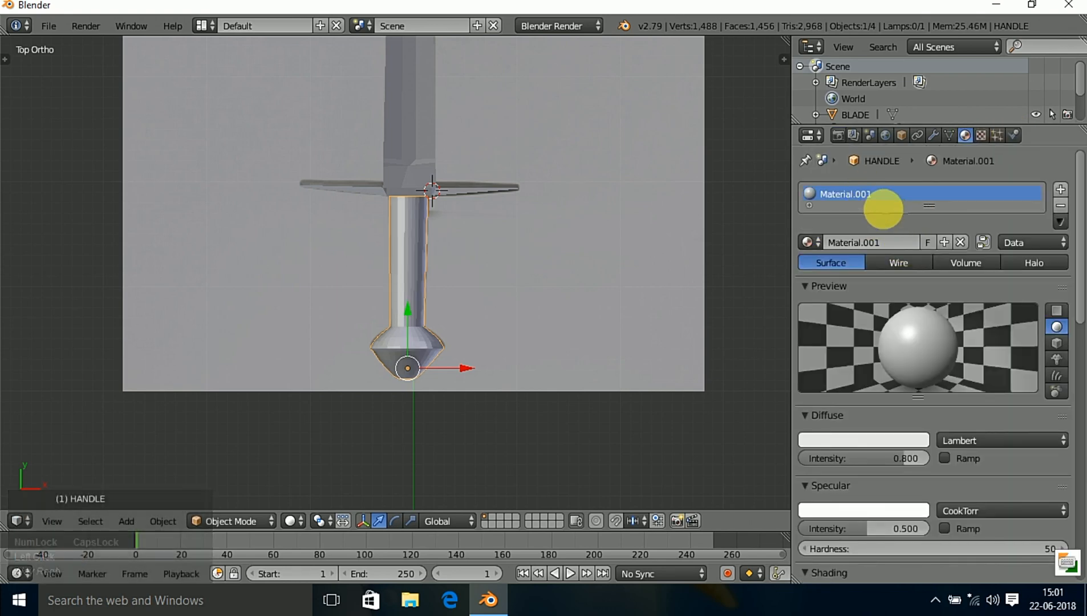
- Rename the handle's material to "leather handle" and add a second, empty material slot, keeping the leather slot active
{"action": "left_click", "coordinate": [893, 244]}
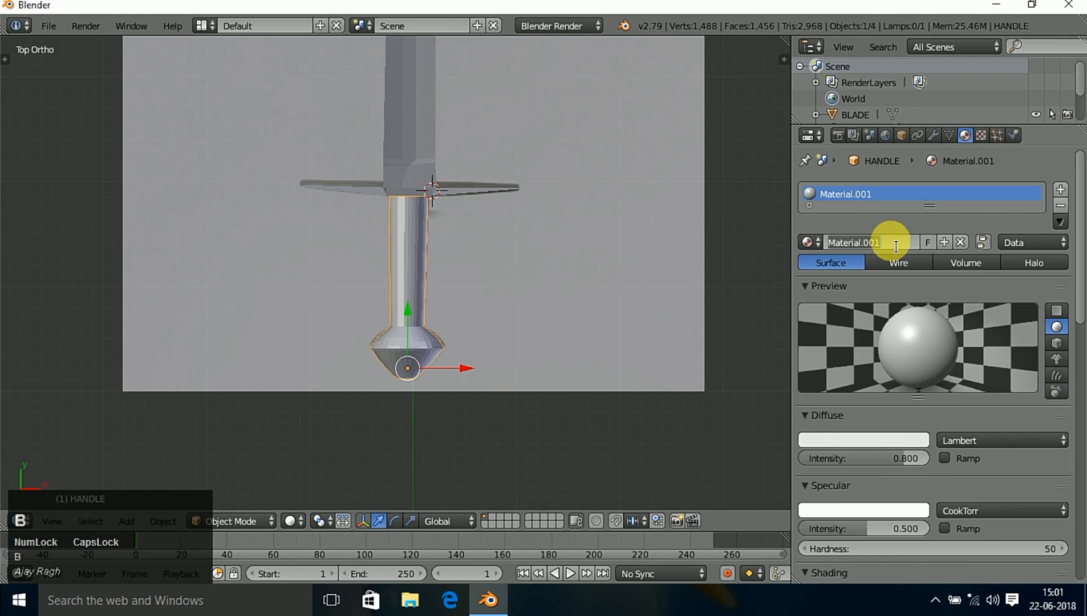
{"action": "type", "text": "BASE"}
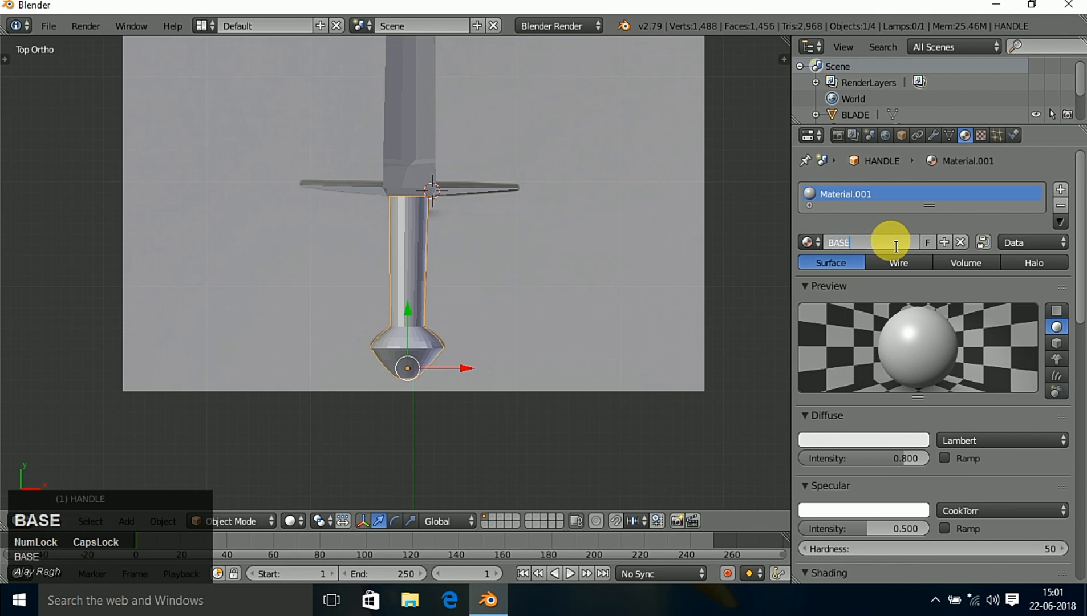
{"action": "key", "text": "BackSpace"}
{"action": "key", "text": "BackSpace"}
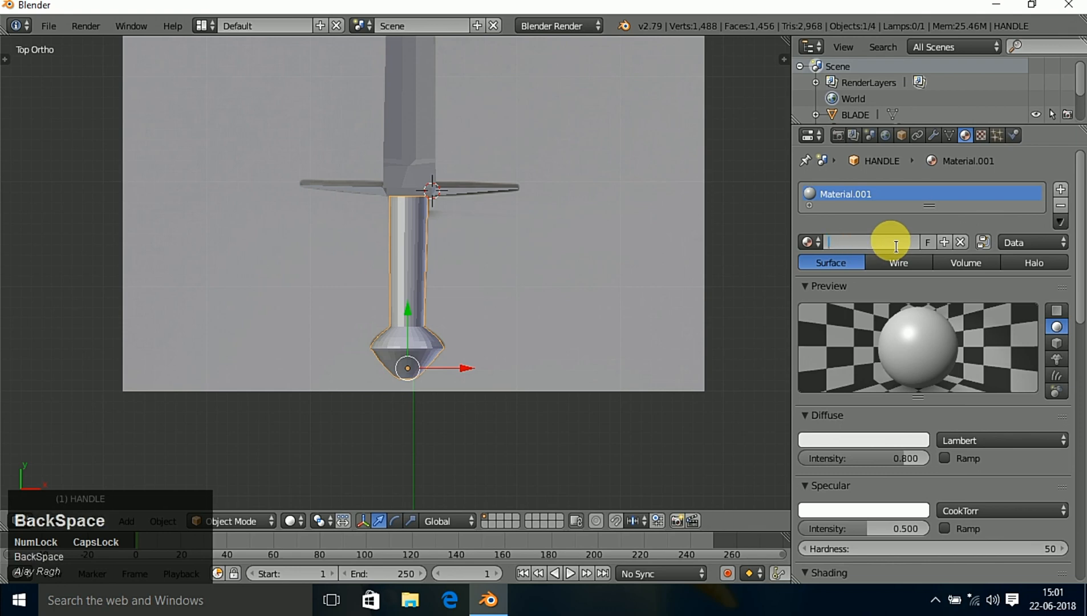
{"action": "key", "text": "Caps_Lock"}
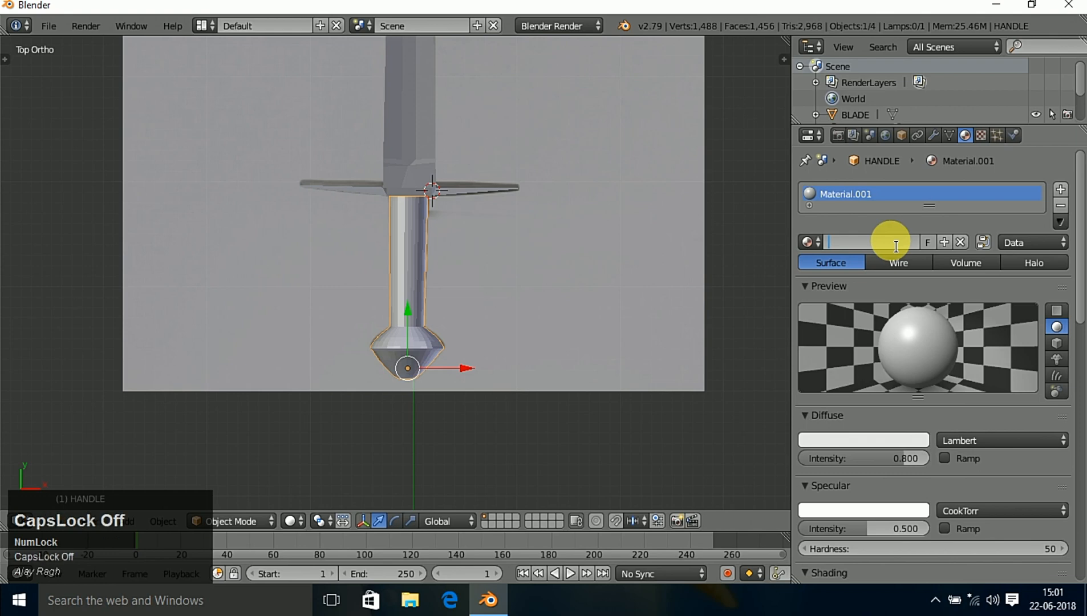
{"action": "type", "text": "leather handle"}
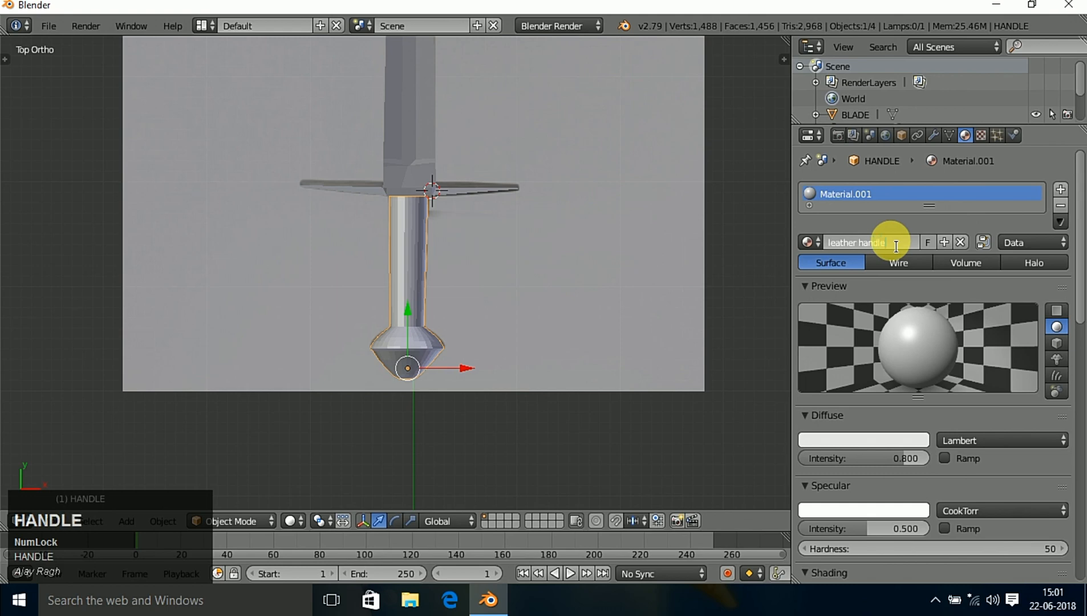
{"action": "key", "text": "Return"}
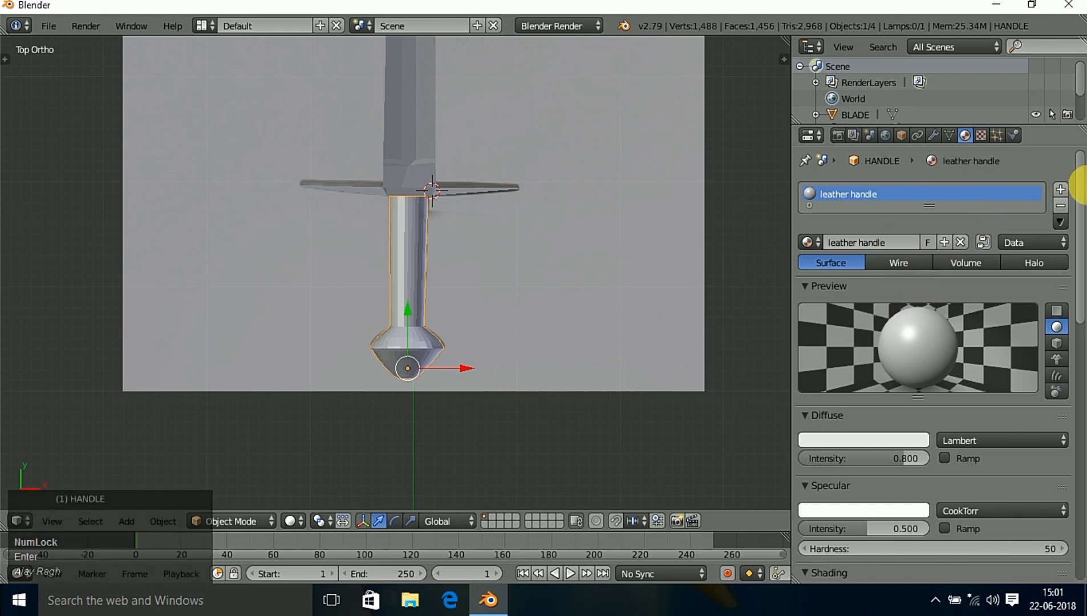
{"action": "left_click", "coordinate": [1060, 191]}
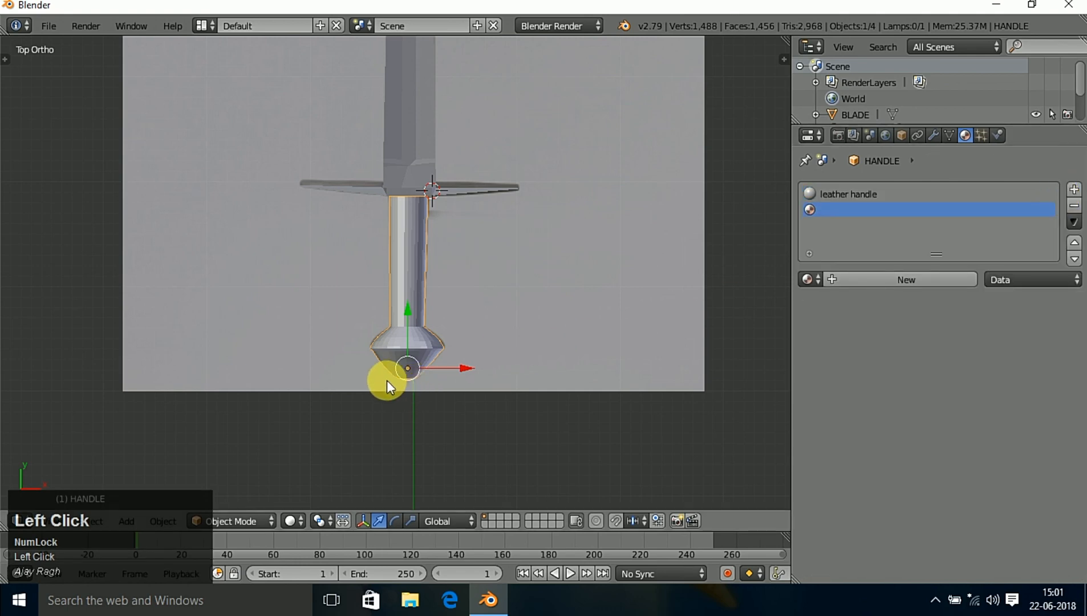
{"action": "left_click", "coordinate": [837, 193]}
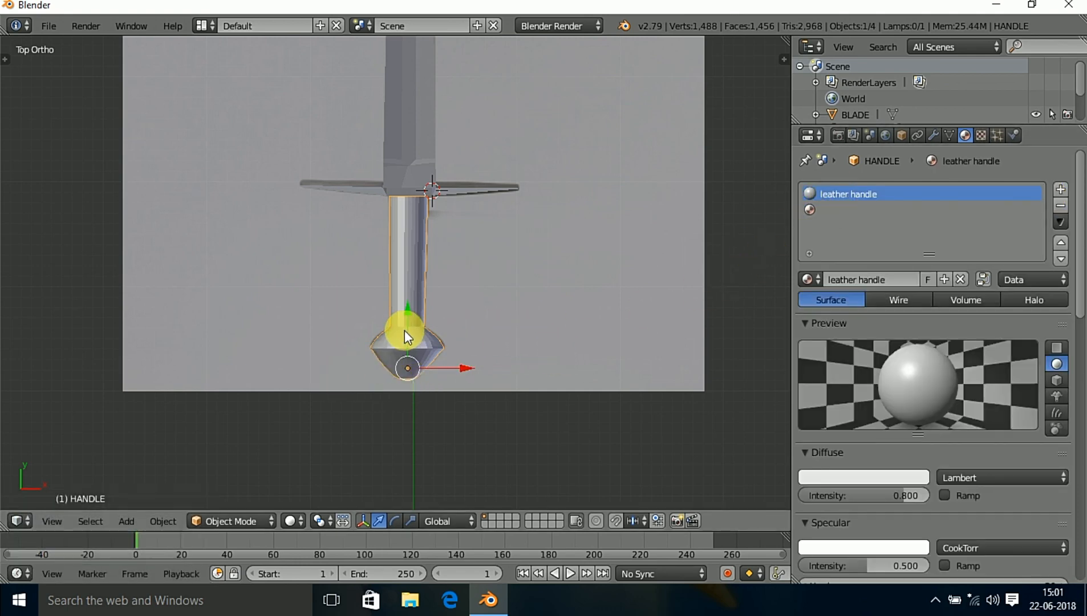
- In Edit Mode, select the face loop near the pommel's tip and grow the selection to cover the whole pommel up to the grip
{"action": "key", "text": "Tab"}
{"action": "scroll", "coordinate": [476, 376], "scroll_direction": "up", "scroll_amount": 5}
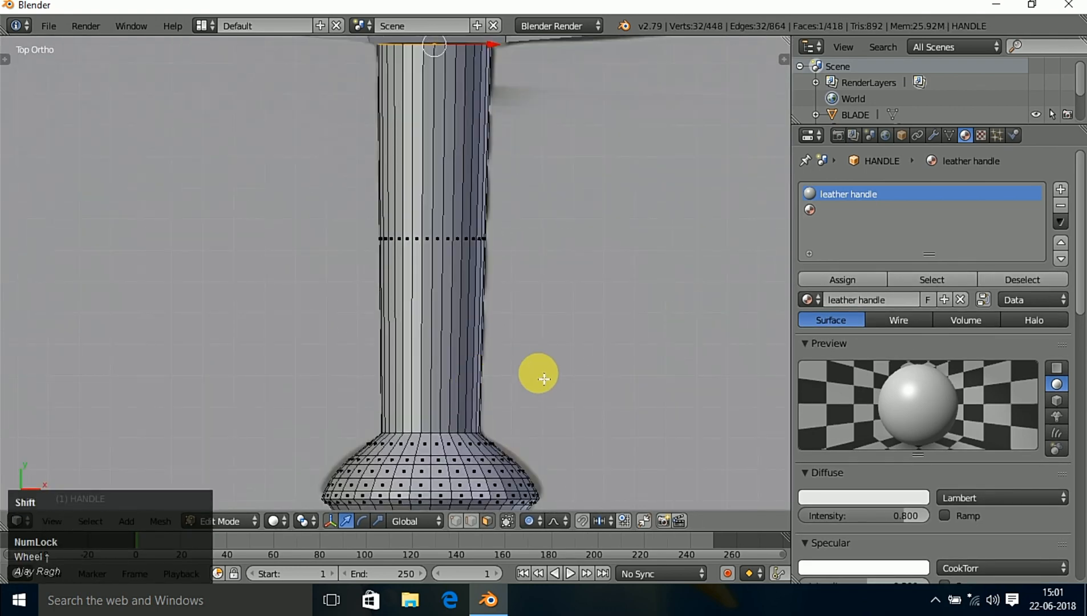
{"action": "middle_click_drag", "start_coordinate": [536, 372], "coordinate": [580, 165], "text": "shift"}
{"action": "scroll", "coordinate": [468, 359], "scroll_direction": "up", "scroll_amount": 4}
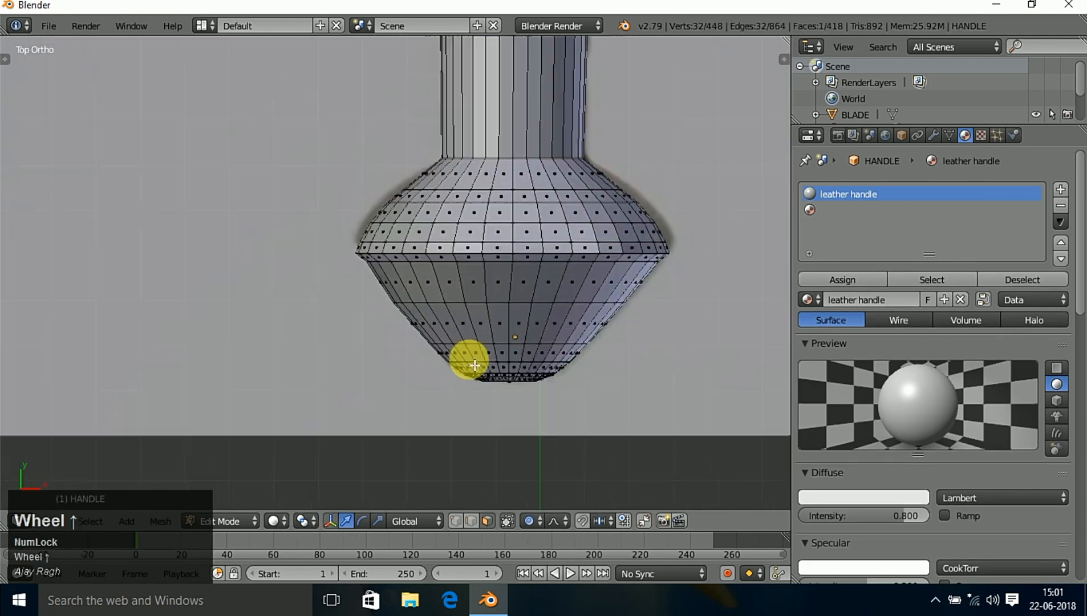
{"action": "right_click", "coordinate": [559, 426], "text": "alt"}
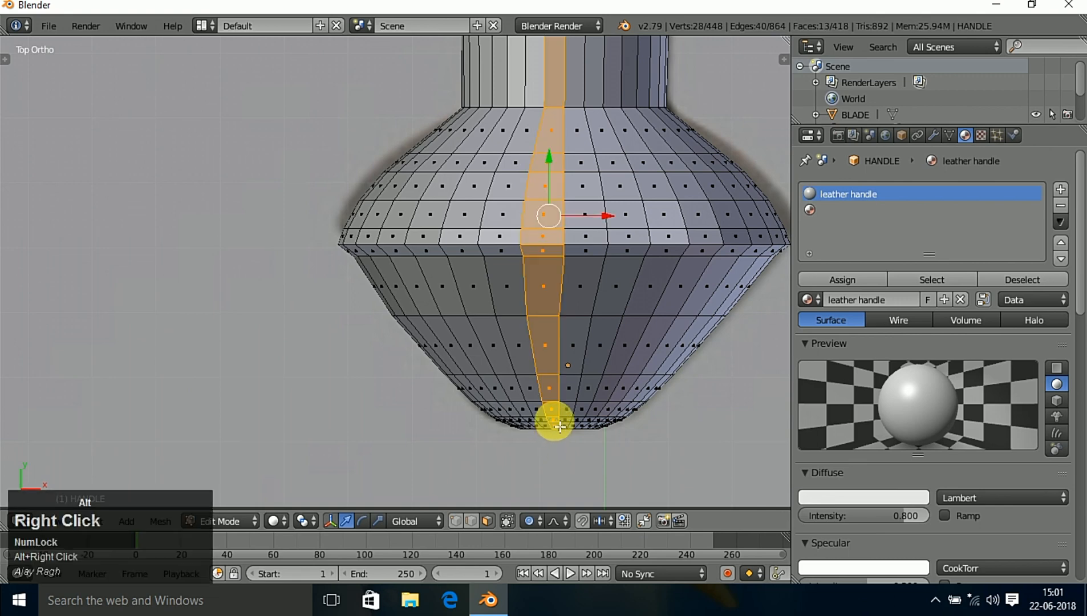
{"action": "right_click", "coordinate": [559, 424], "text": "alt"}
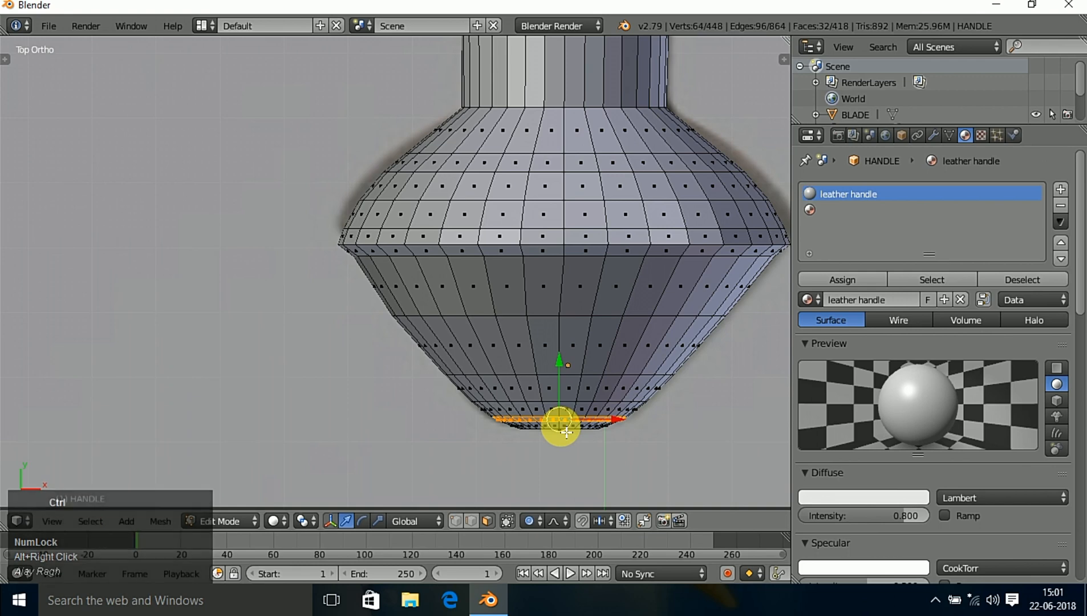
{"action": "key", "text": "ctrl+KP_Add"}
{"action": "key", "text": "ctrl+KP_Add"}
{"action": "key", "text": "ctrl+KP_Add"}
{"action": "key", "text": "ctrl+KP_Add"}
{"action": "key", "text": "ctrl+KP_Add"}
{"action": "key", "text": "ctrl+KP_Add"}
{"action": "key", "text": "ctrl+KP_Add"}
{"action": "key", "text": "ctrl+KP_Add"}
{"action": "key", "text": "ctrl+KP_Add"}
{"action": "key", "text": "ctrl+KP_Add"}
{"action": "key", "text": "ctrl+KP_Add"}
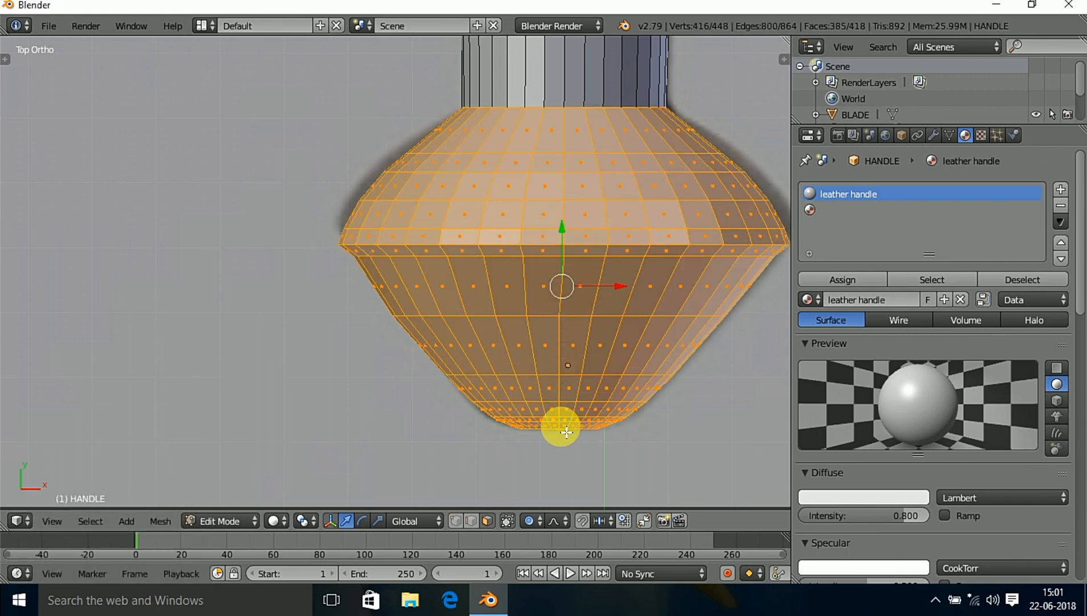
{"action": "middle_click_drag", "start_coordinate": [619, 453], "coordinate": [583, 481]}
{"action": "key", "text": "KP_7"}
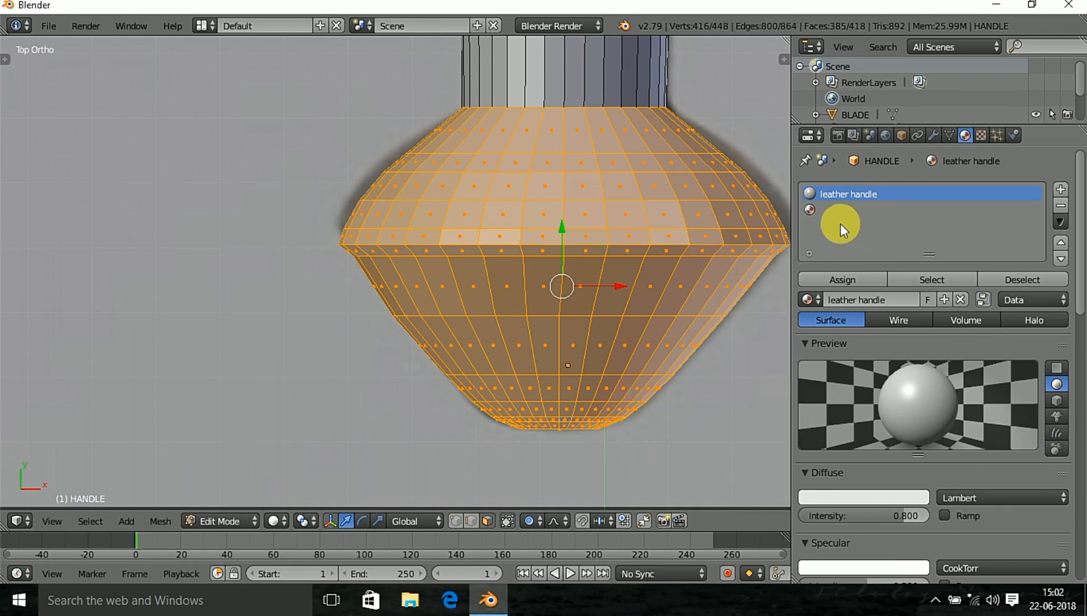
- Create a new material in the handle's empty second slot and name it "steel base"
{"action": "left_click", "coordinate": [815, 211]}
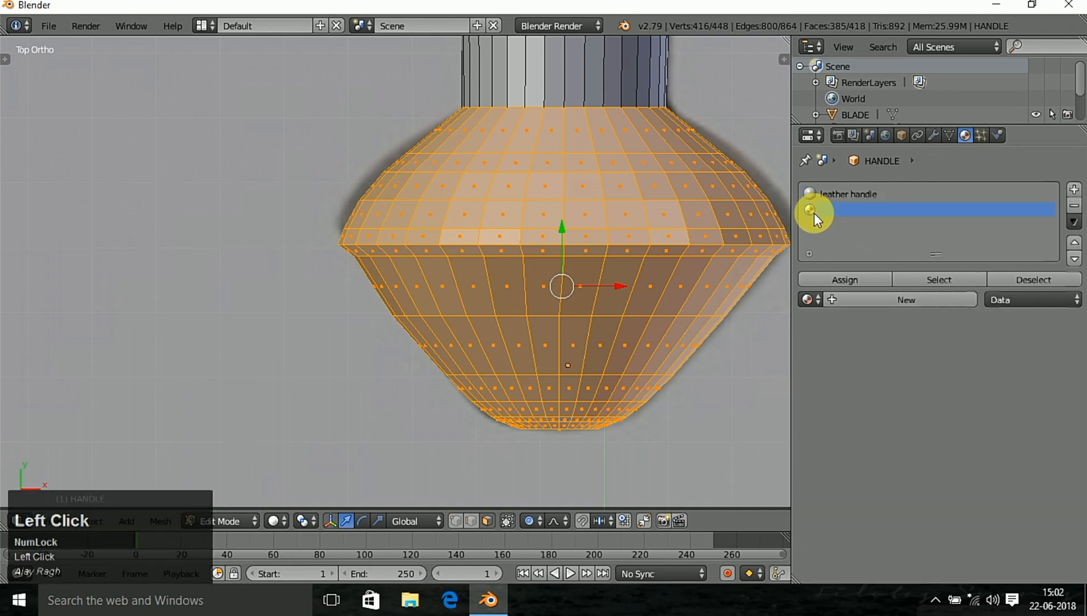
{"action": "left_click", "coordinate": [892, 301]}
{"action": "left_click", "coordinate": [884, 302]}
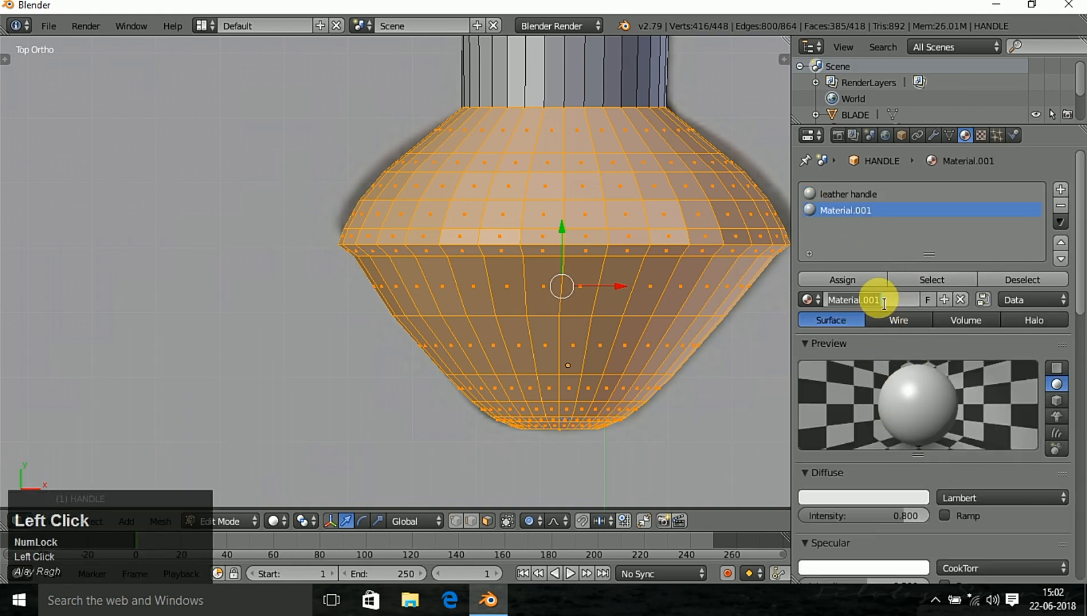
{"action": "type", "text": "steel but"}
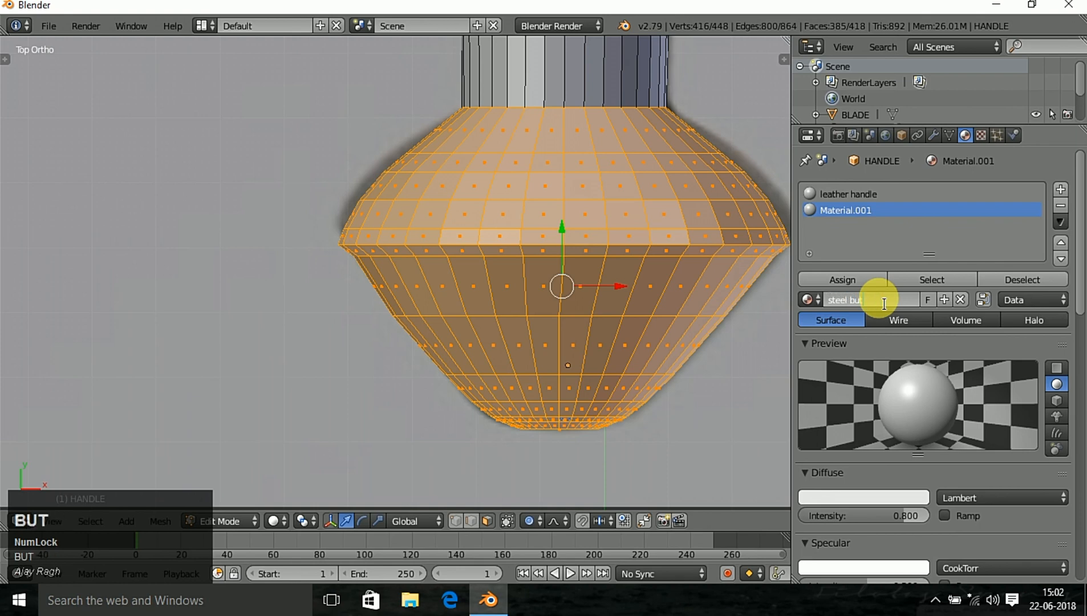
{"action": "key", "text": "BackSpace"}
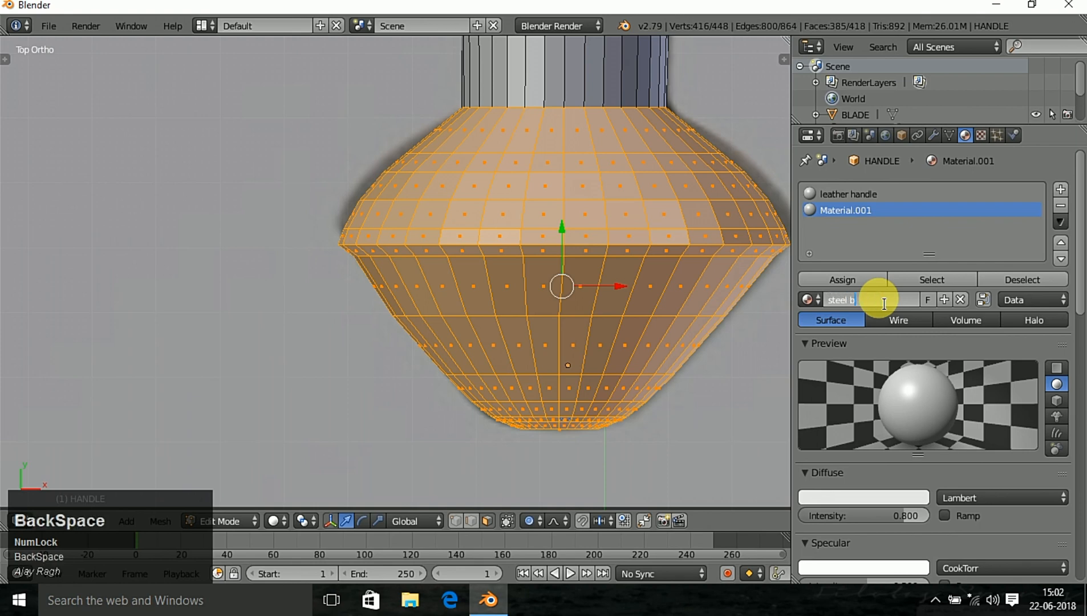
{"action": "type", "text": "b"}
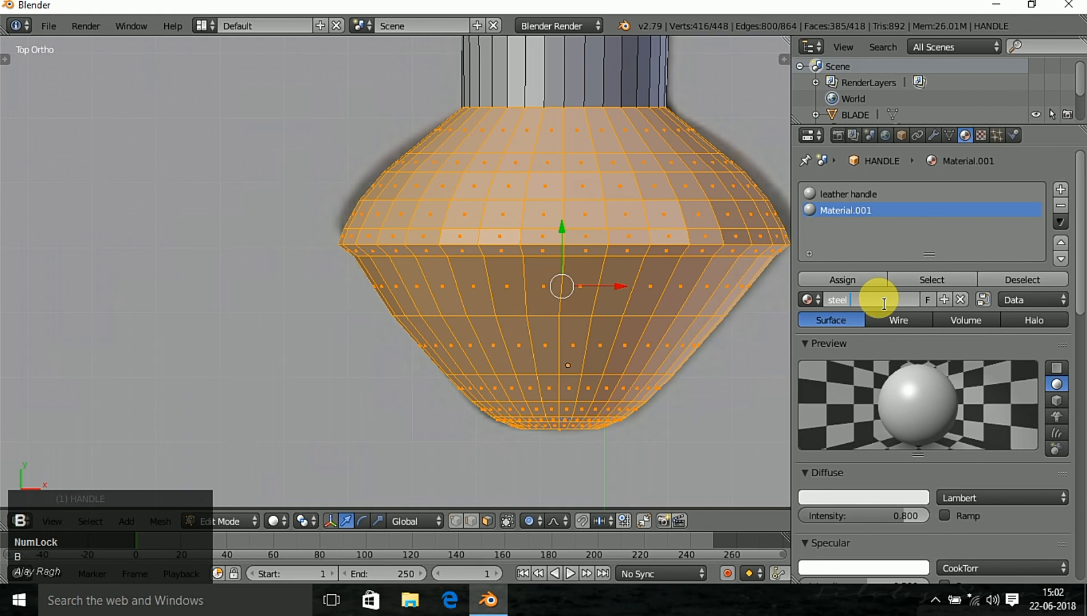
{"action": "type", "text": "ase"}
{"action": "key", "text": "Return"}
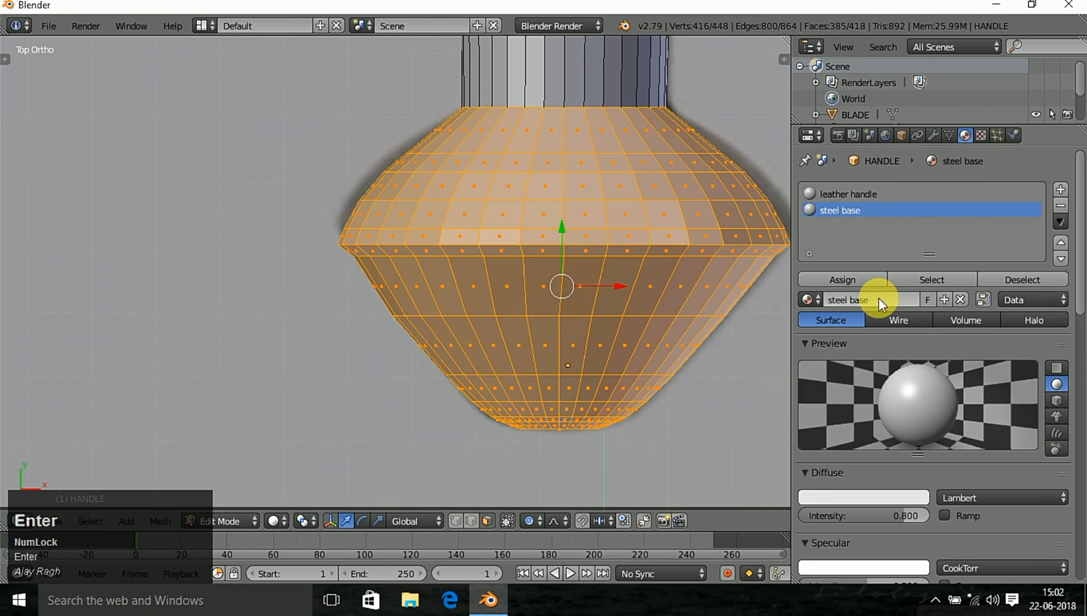
{"action": "scroll", "coordinate": [876, 424], "scroll_direction": "down", "scroll_amount": 5}
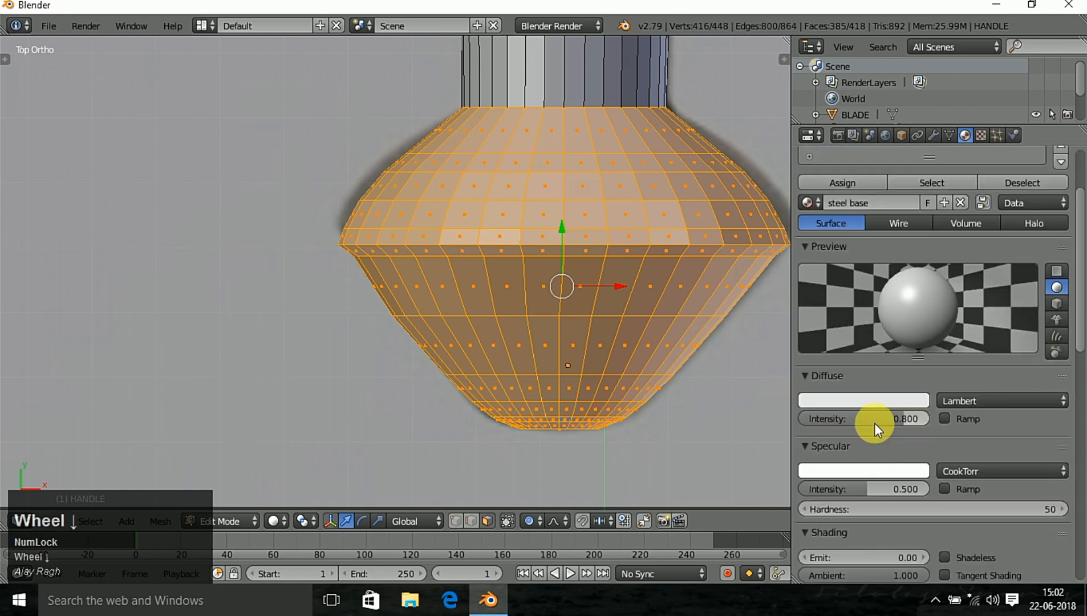
{"action": "scroll", "coordinate": [875, 418], "scroll_direction": "up", "scroll_amount": 5}
{"action": "scroll", "coordinate": [668, 144], "scroll_direction": "up", "scroll_amount": 1}
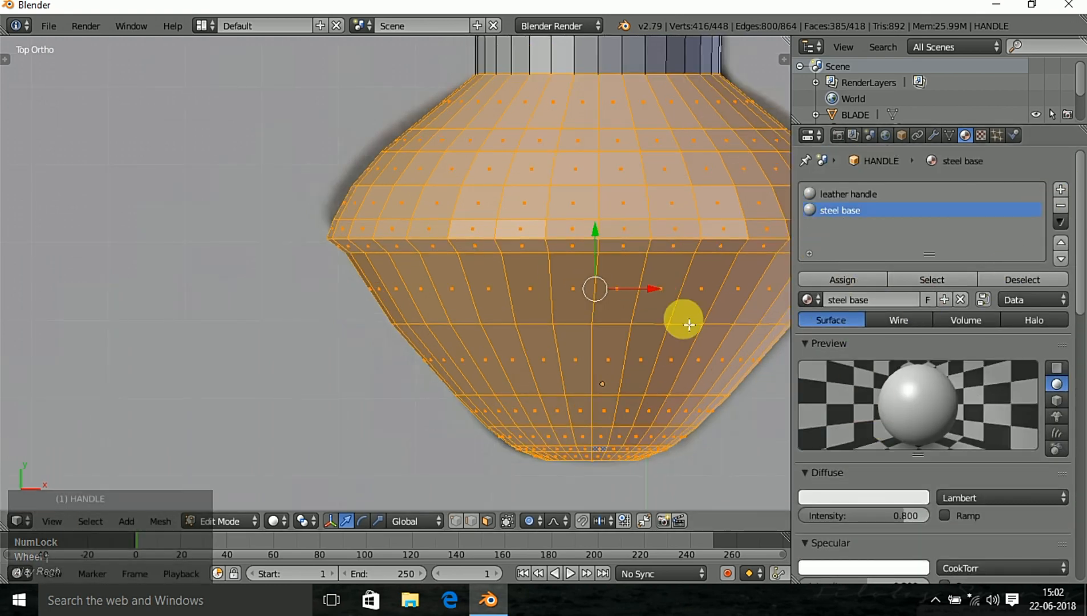
- Undo the grown face selection on the pommel, back to before its first face loop was selected
{"action": "key", "text": "ctrl+z"}
{"action": "key", "text": "ctrl+z"}
{"action": "key", "text": "ctrl+z"}
{"action": "key", "text": "ctrl+z"}
{"action": "key", "text": "ctrl+z"}
{"action": "key", "text": "ctrl+z"}
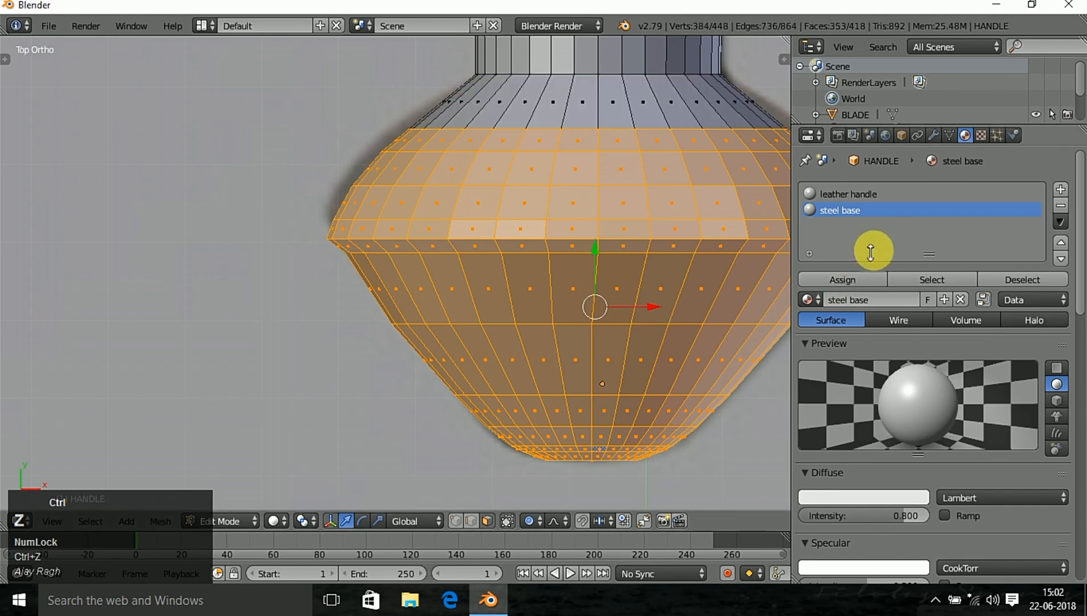
{"action": "key", "text": "ctrl+z"}
{"action": "key", "text": "ctrl+z"}
{"action": "key", "text": "ctrl+z"}
{"action": "key", "text": "ctrl+z"}
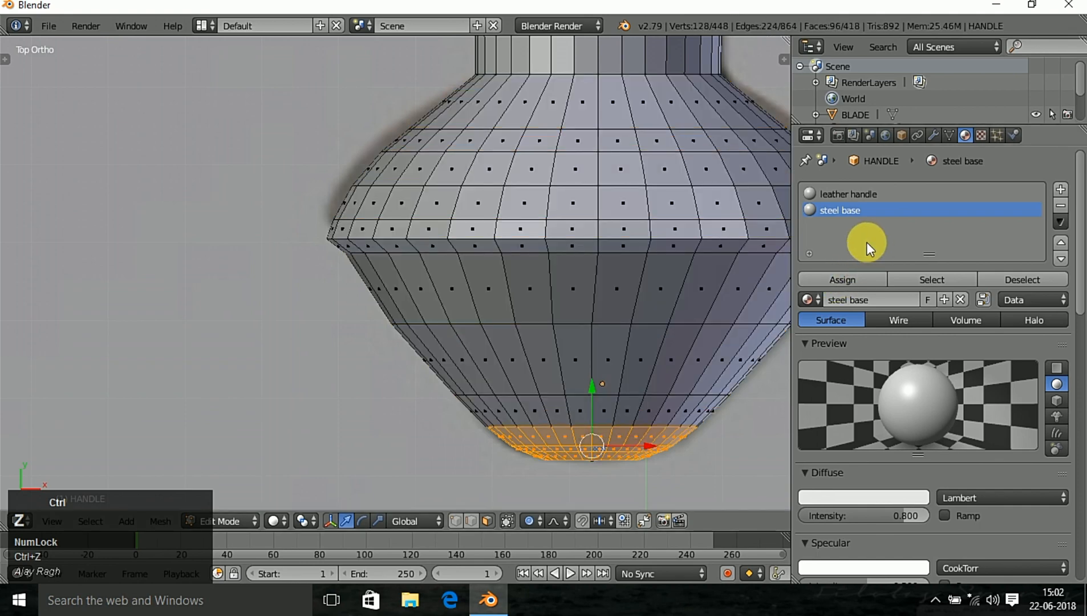
{"action": "key", "text": "ctrl+z"}
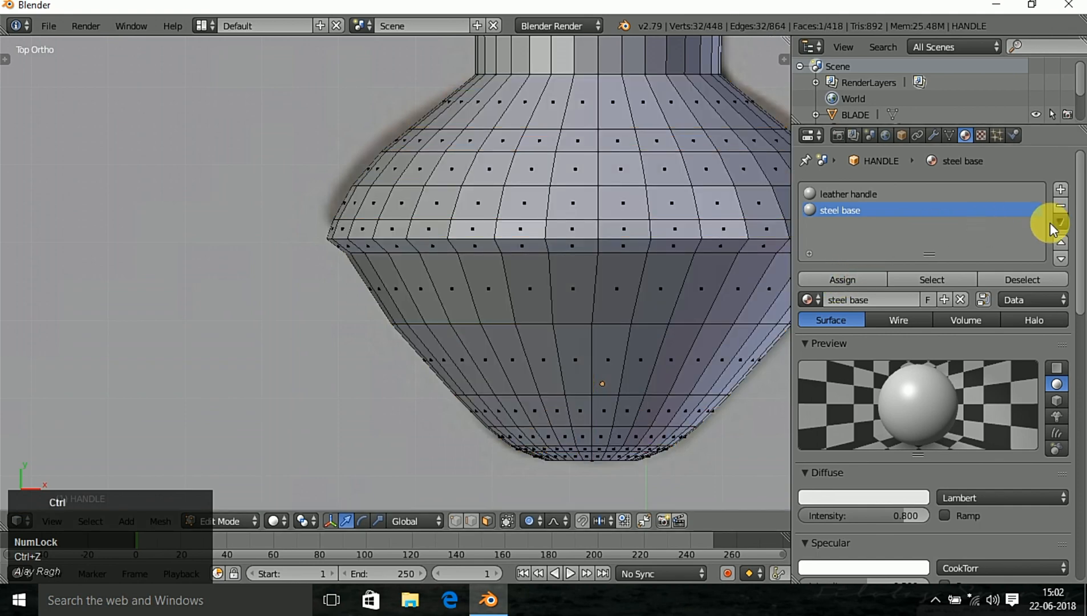
{"action": "key", "text": "ctrl+z"}
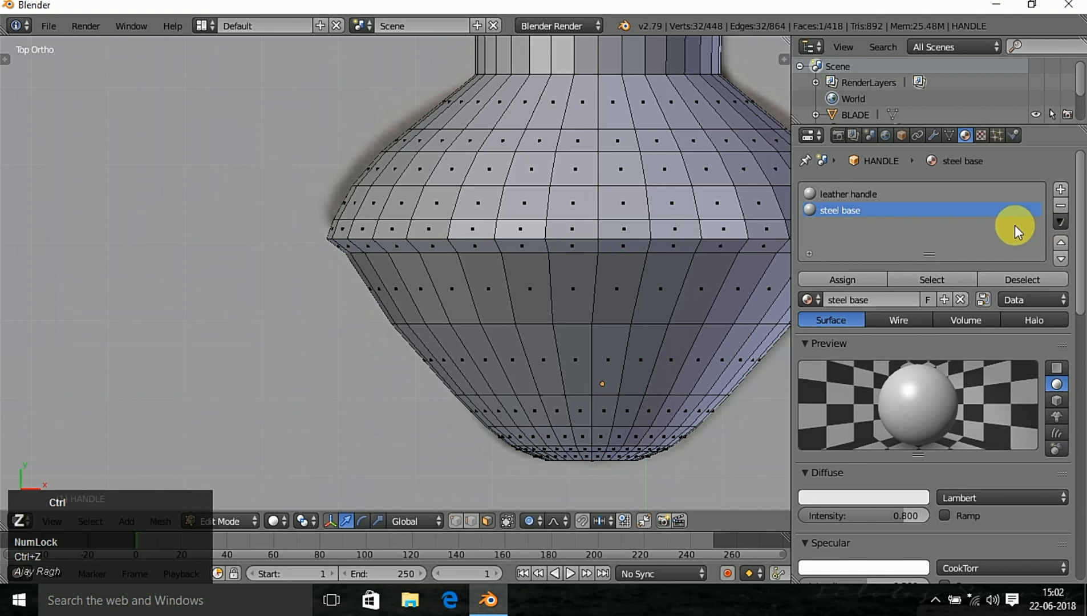
- Return to Object Mode and remove both material slots, "steel base" and "leather handle", from the handle
{"action": "left_click", "coordinate": [1060, 205]}
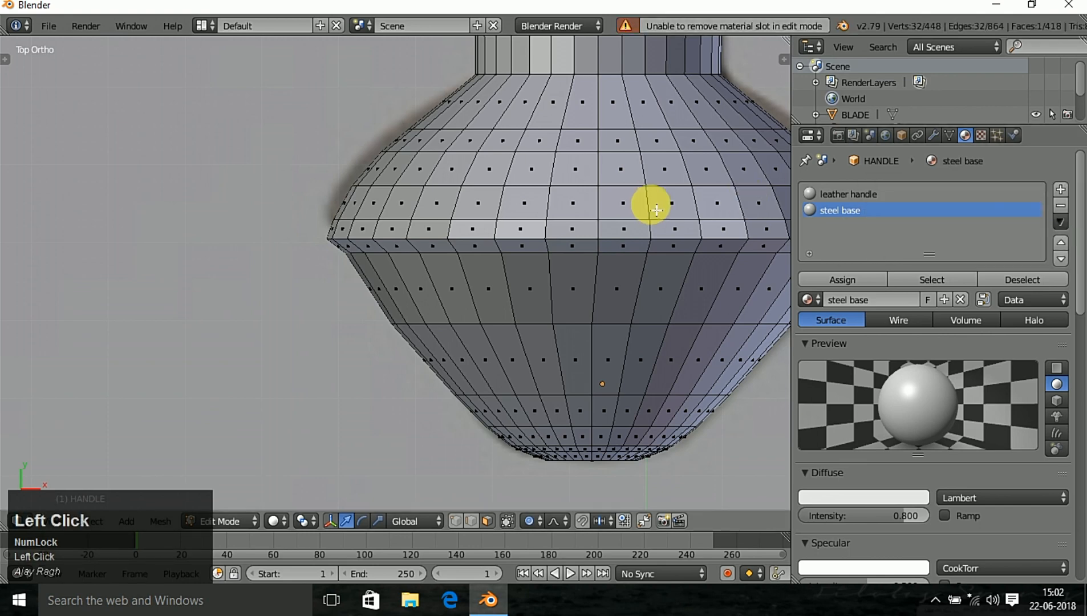
{"action": "key", "text": "Tab"}
{"action": "left_click", "coordinate": [1060, 206]}
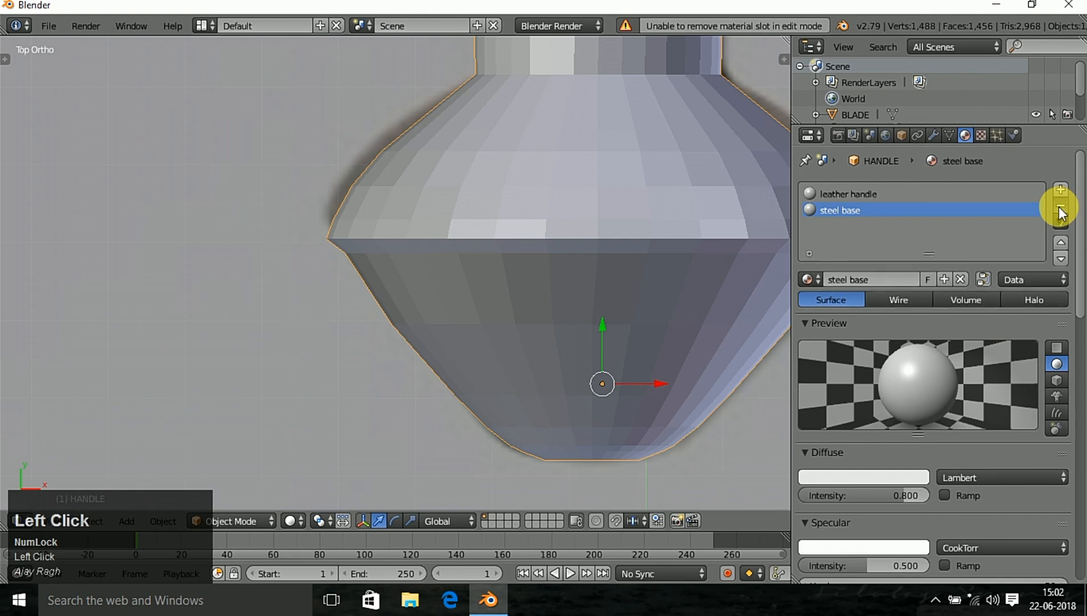
{"action": "left_click", "coordinate": [1059, 205]}
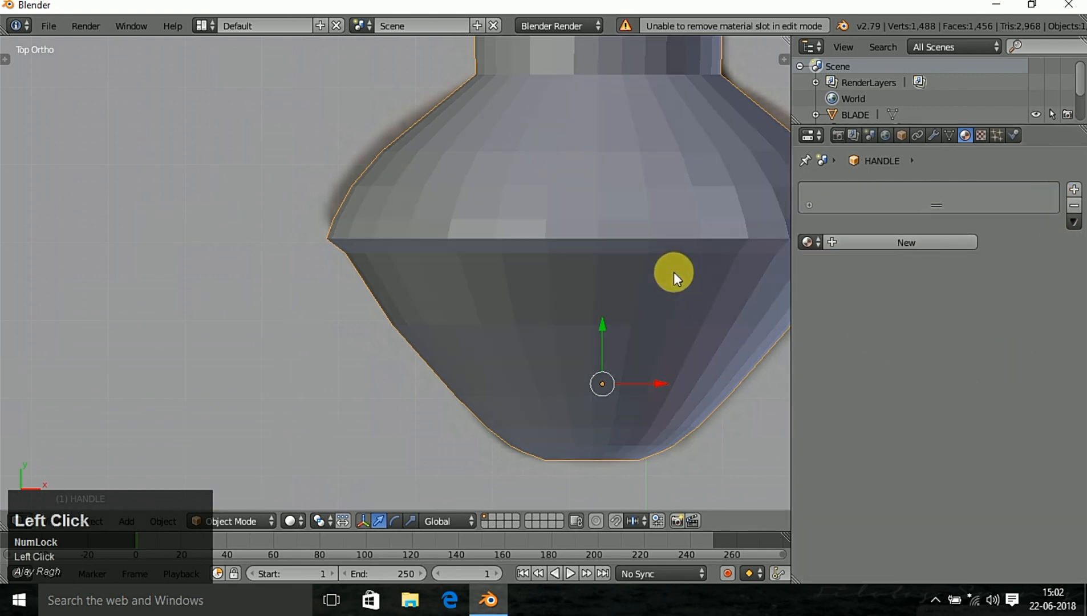
- Switch the scene's render engine to Cycles Render
{"action": "scroll", "coordinate": [598, 278], "scroll_direction": "down", "scroll_amount": 5}
{"action": "scroll", "coordinate": [585, 282], "scroll_direction": "up", "scroll_amount": 1}
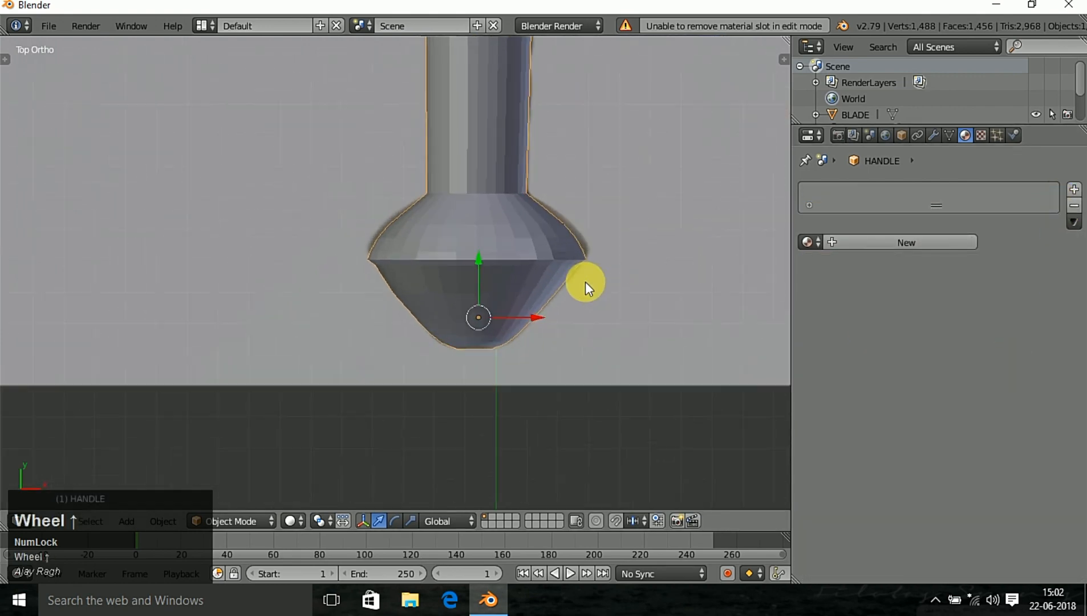
{"action": "scroll", "coordinate": [572, 281], "scroll_direction": "down", "scroll_amount": 1}
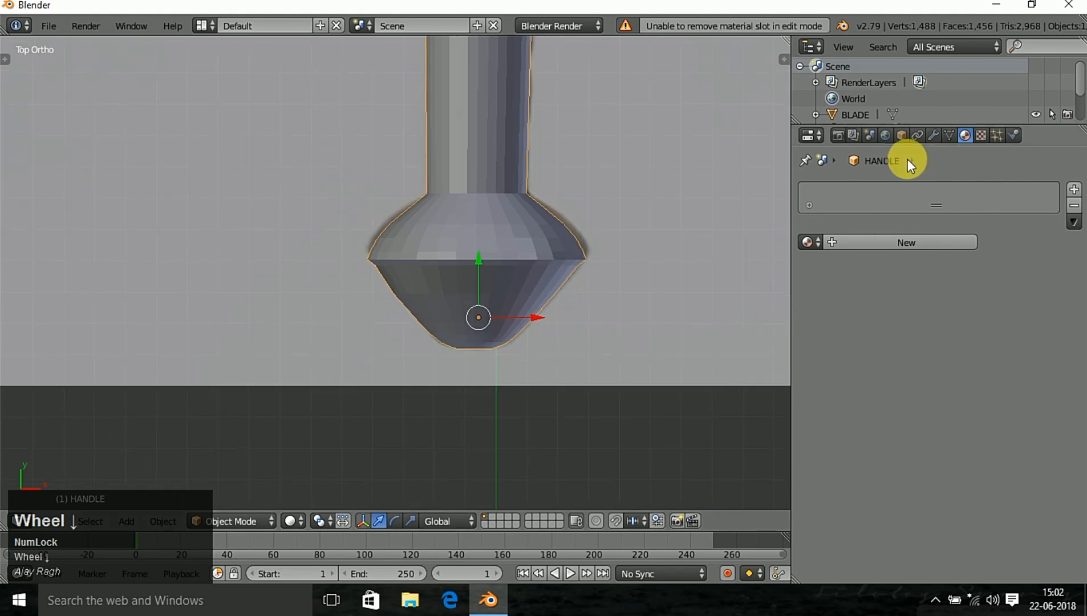
{"action": "left_click", "coordinate": [556, 26]}
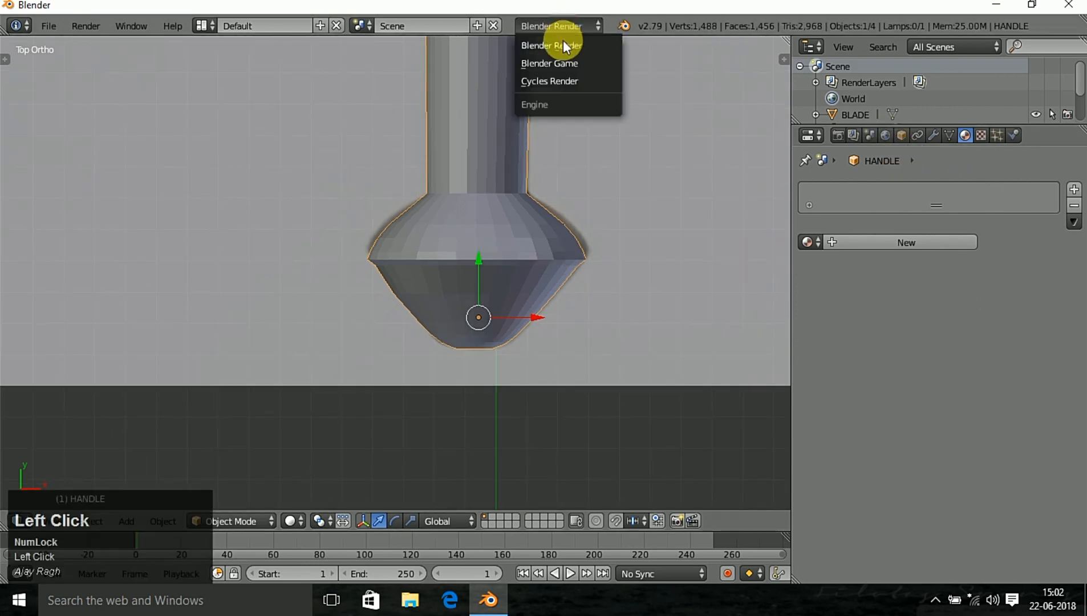
{"action": "left_click", "coordinate": [559, 79]}
- Create a new material on the handle and name it "leather handle"
{"action": "left_click", "coordinate": [888, 244]}
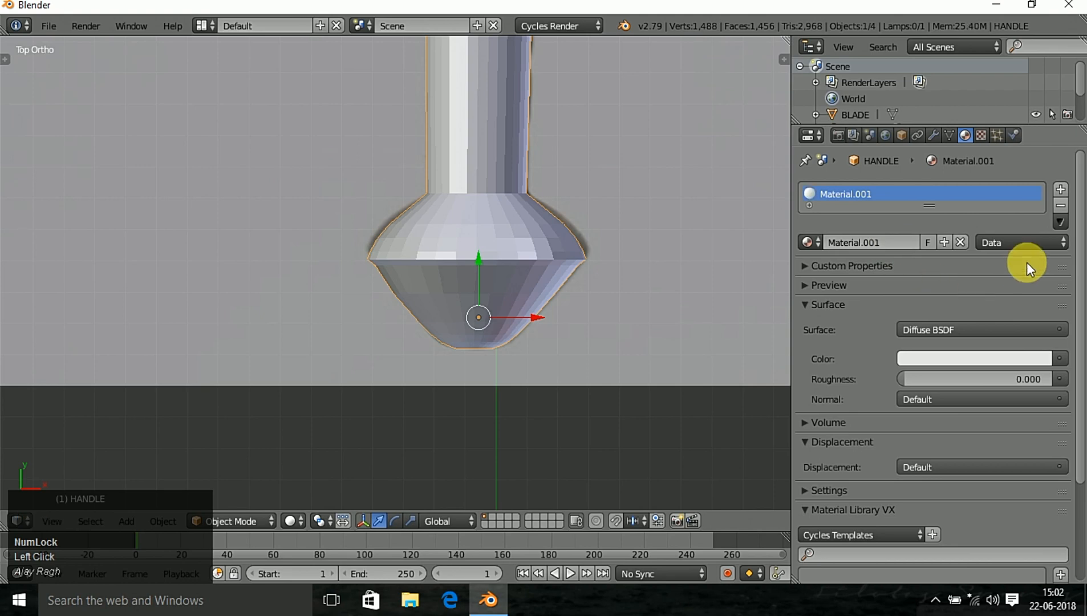
{"action": "left_click", "coordinate": [871, 242]}
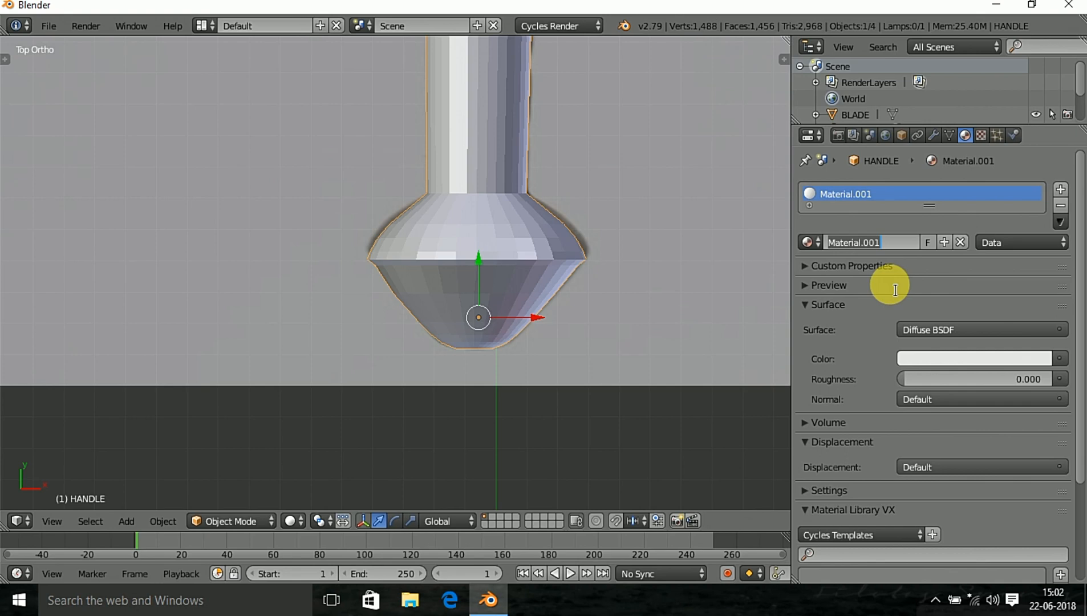
{"action": "type", "text": "base"}
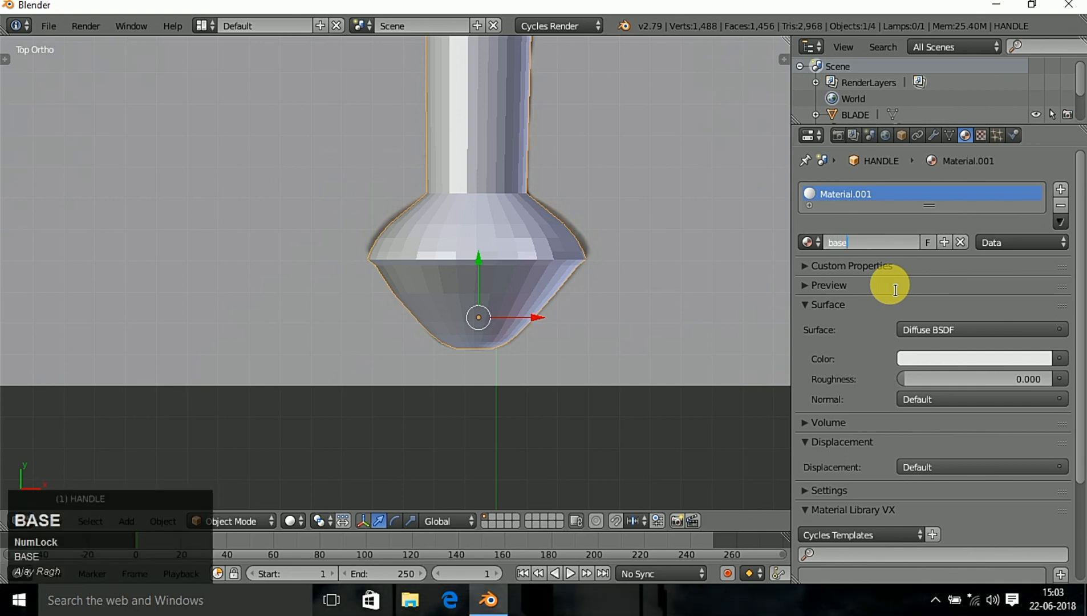
{"action": "key", "text": "BackSpace"}
{"action": "type", "text": "l"}
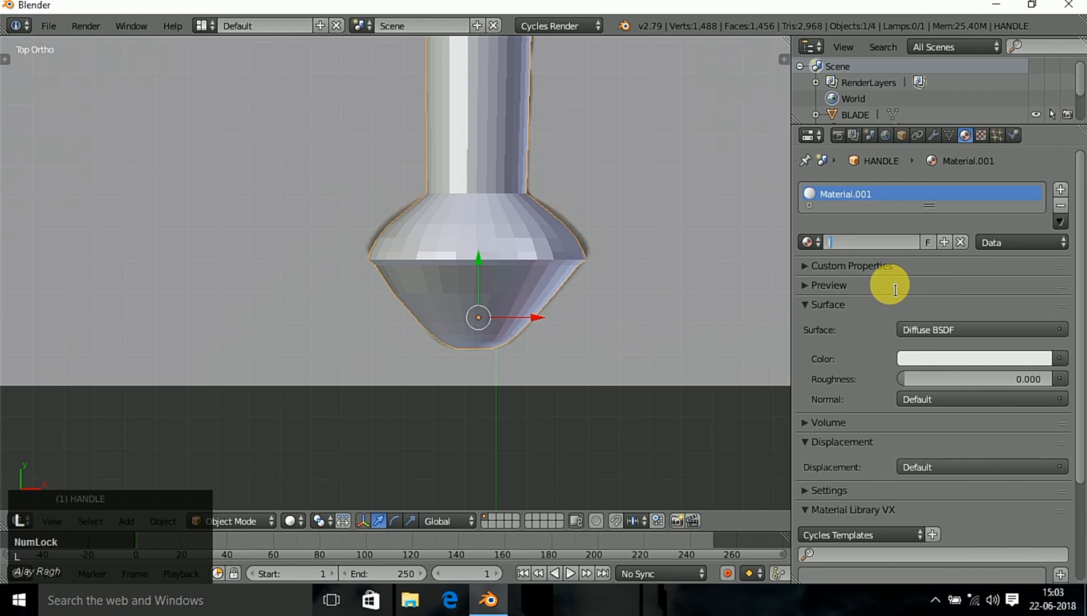
{"action": "type", "text": "eather handle"}
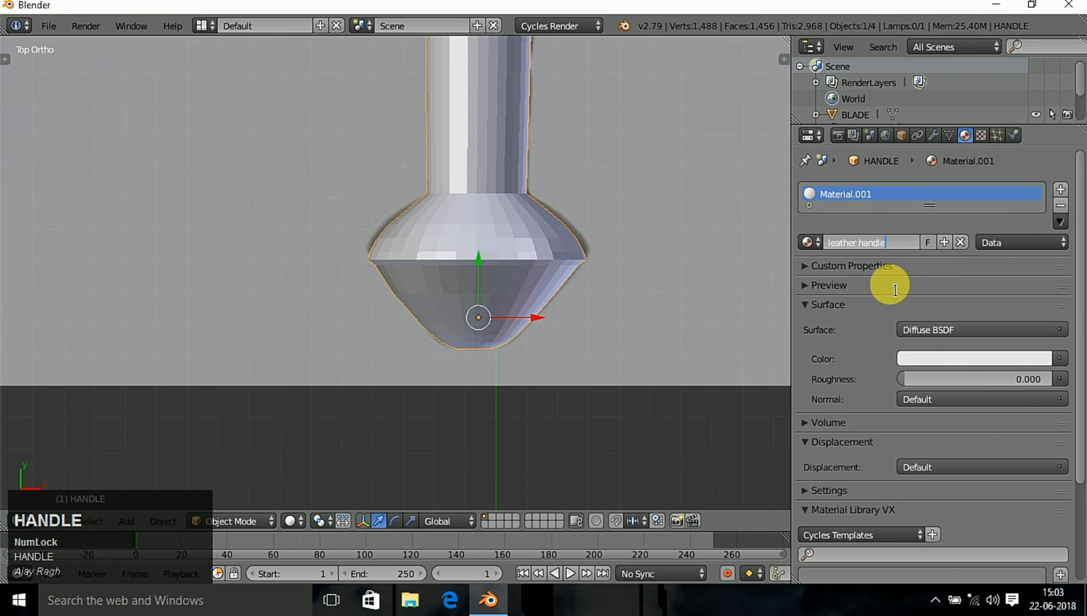
{"action": "key", "text": "Return"}
- In Edit Mode, select a face loop near the pommel's lower tip and grow the selection to cover the whole pommel
{"action": "key", "text": "Tab"}
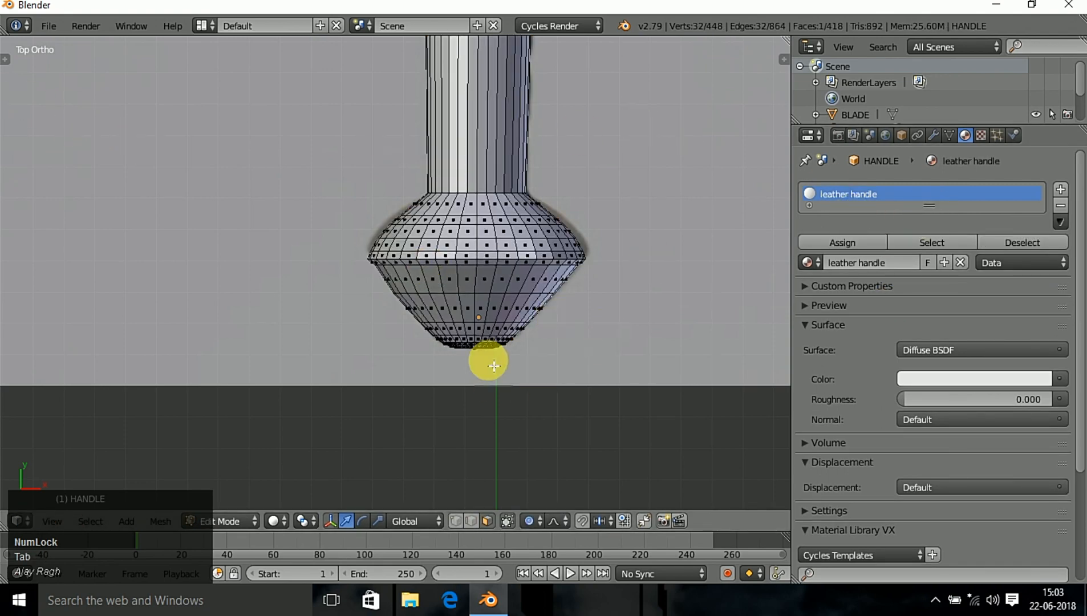
{"action": "scroll", "coordinate": [523, 355], "scroll_direction": "up", "scroll_amount": 3}
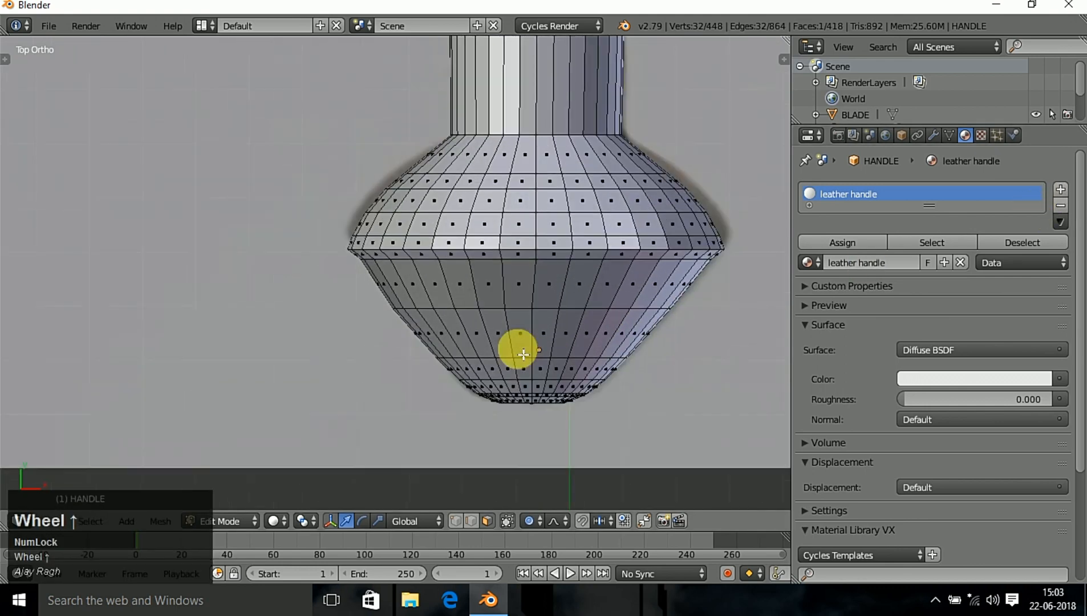
{"action": "right_click", "coordinate": [537, 393], "text": "alt"}
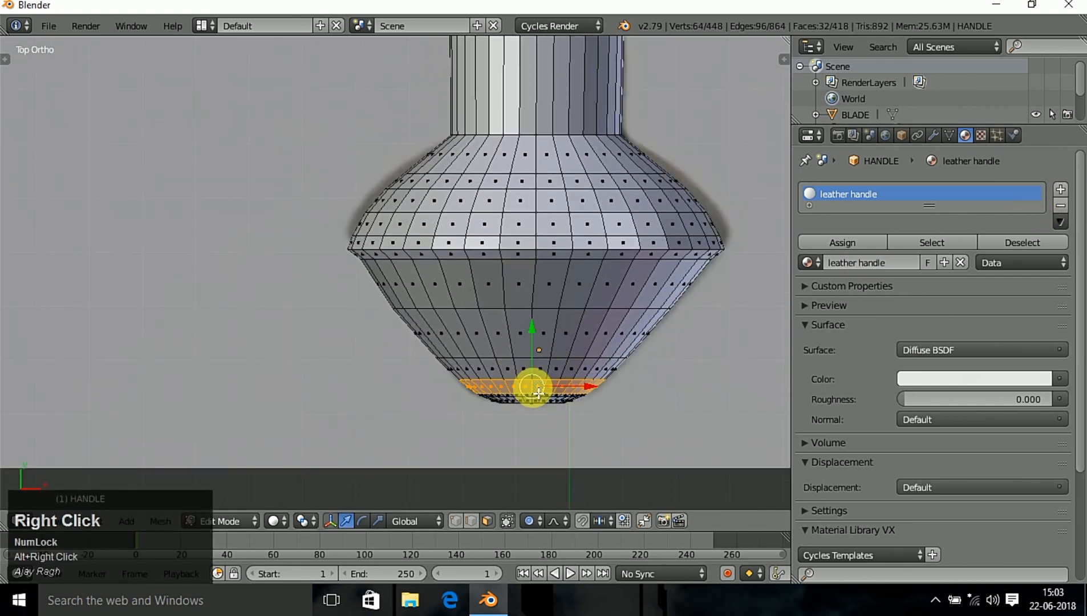
{"action": "key", "text": "ctrl+KP_Add"}
{"action": "key", "text": "ctrl+KP_Add"}
{"action": "key", "text": "ctrl+KP_Add"}
{"action": "key", "text": "ctrl+KP_Add"}
{"action": "key", "text": "ctrl+KP_Add"}
{"action": "key", "text": "ctrl+KP_Add"}
{"action": "key", "text": "ctrl+KP_Add"}
{"action": "key", "text": "ctrl+KP_Add"}
{"action": "key", "text": "ctrl+KP_Add"}
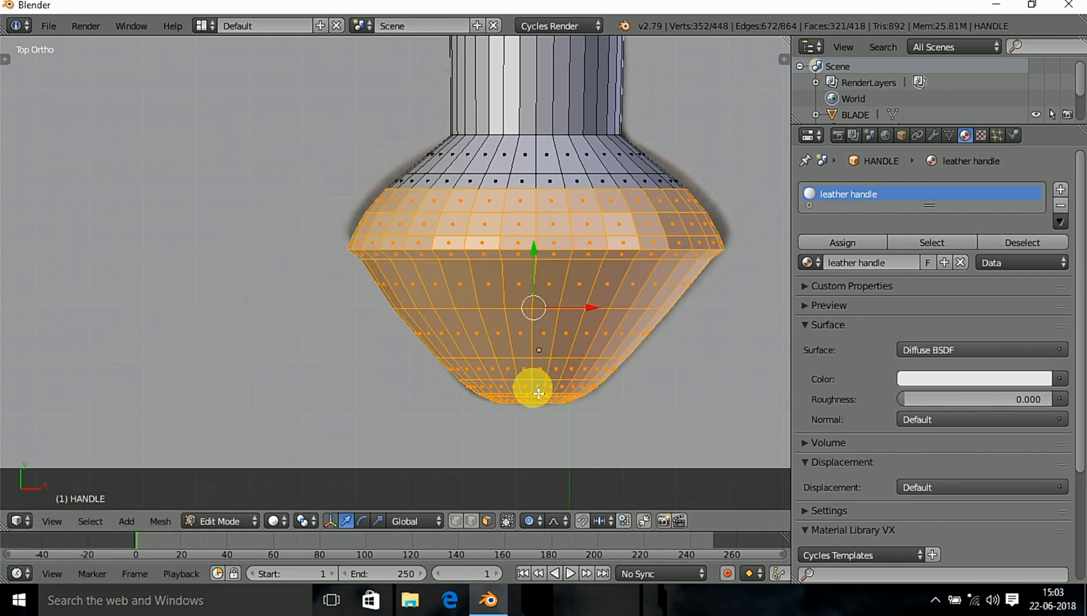
{"action": "key", "text": "ctrl+KP_Add"}
{"action": "key", "text": "ctrl+KP_Add"}
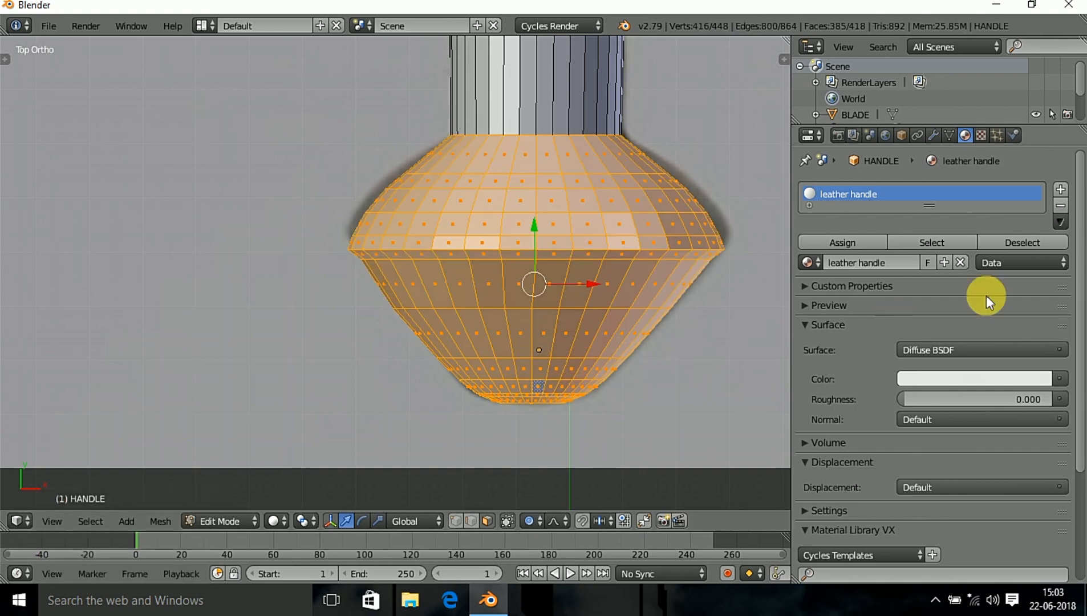
- Add a second material slot to the handle and create a new material in it named "steel base"
{"action": "left_click", "coordinate": [1061, 190]}
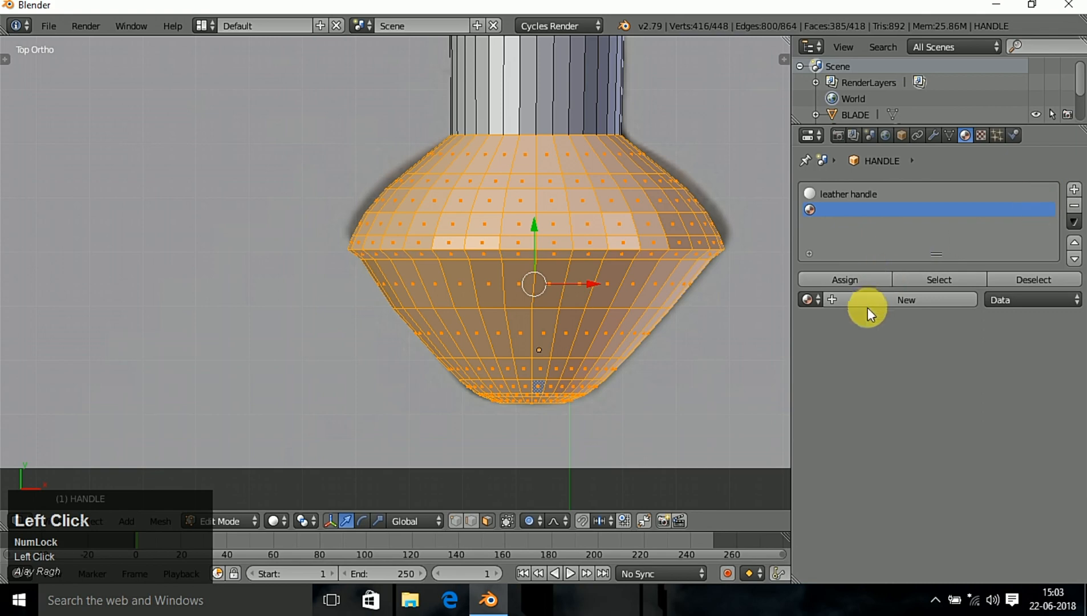
{"action": "left_click", "coordinate": [881, 300]}
{"action": "double_click", "coordinate": [881, 300]}
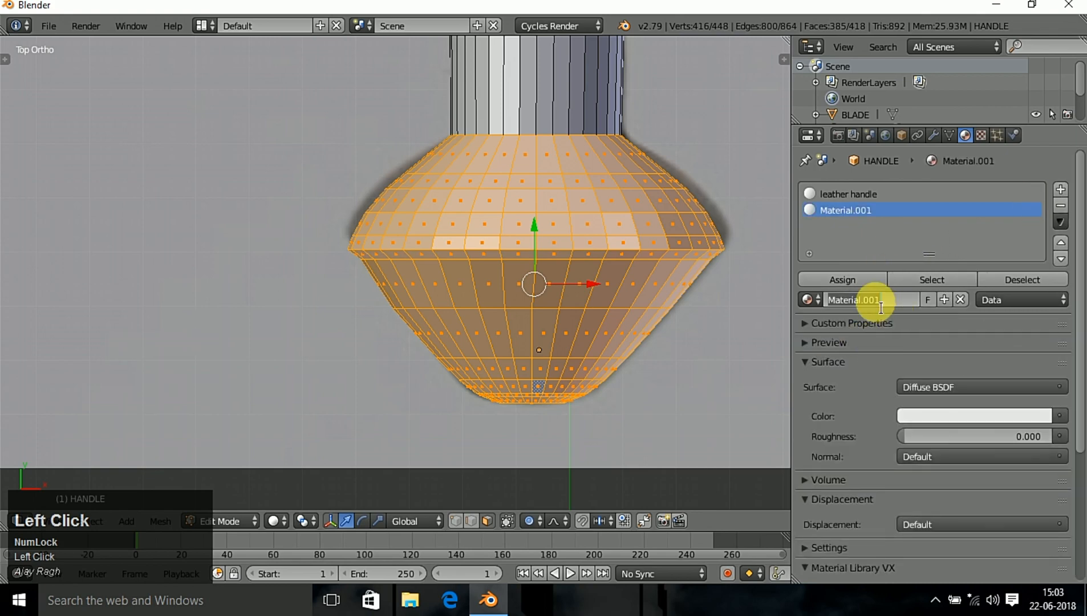
{"action": "type", "text": "steel base"}
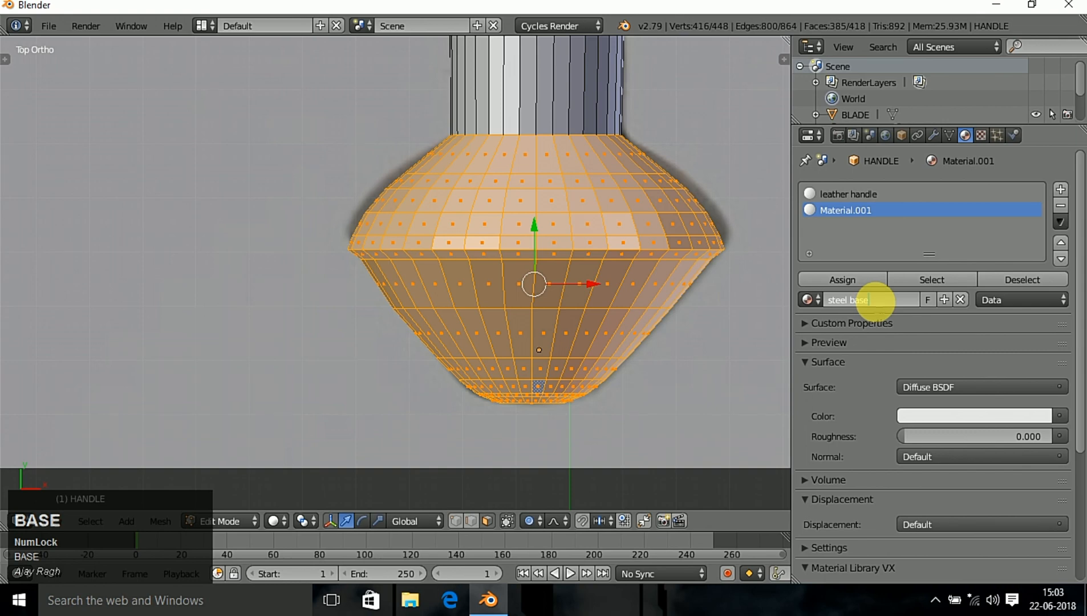
{"action": "key", "text": "Return"}
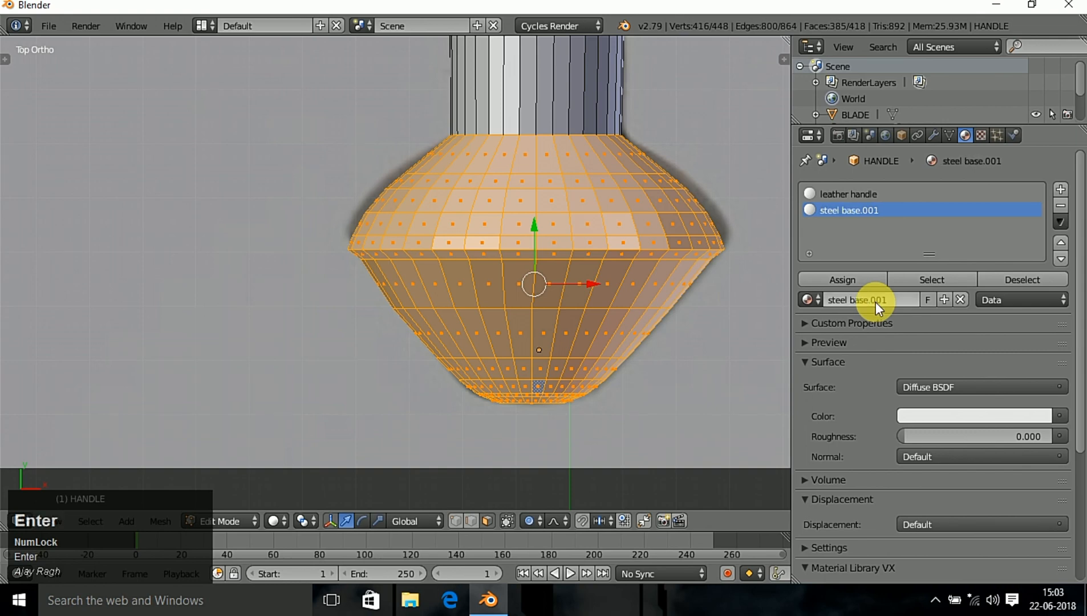
- Assign the steel base material to the selected pommel faces, and check it by deselecting and reselecting the material's faces
{"action": "right_click", "coordinate": [843, 189]}
{"action": "left_click", "coordinate": [907, 184]}
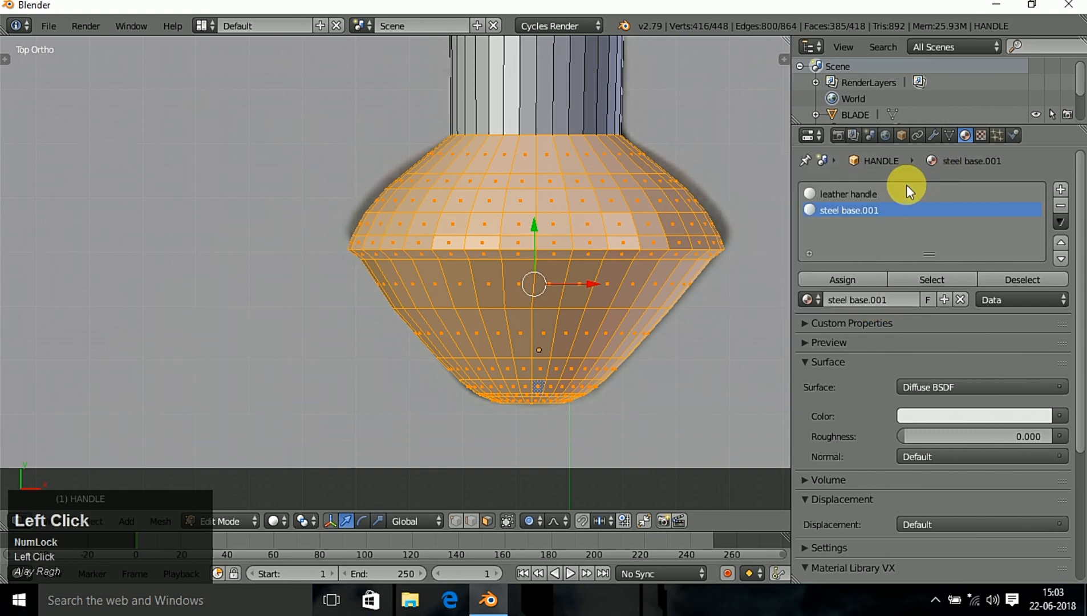
{"action": "left_click", "coordinate": [844, 282]}
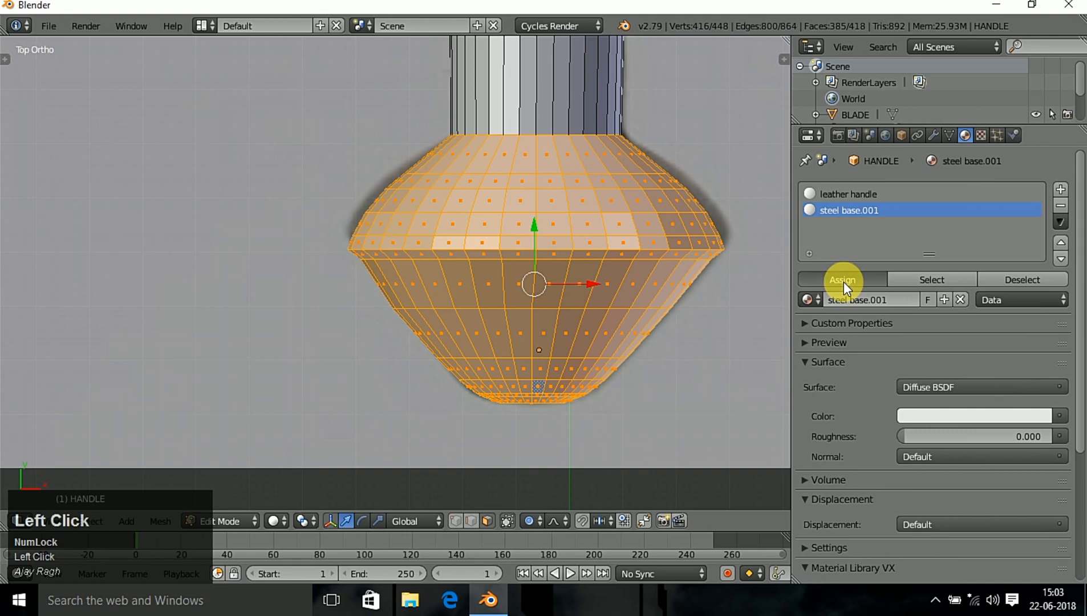
{"action": "left_click", "coordinate": [1037, 279]}
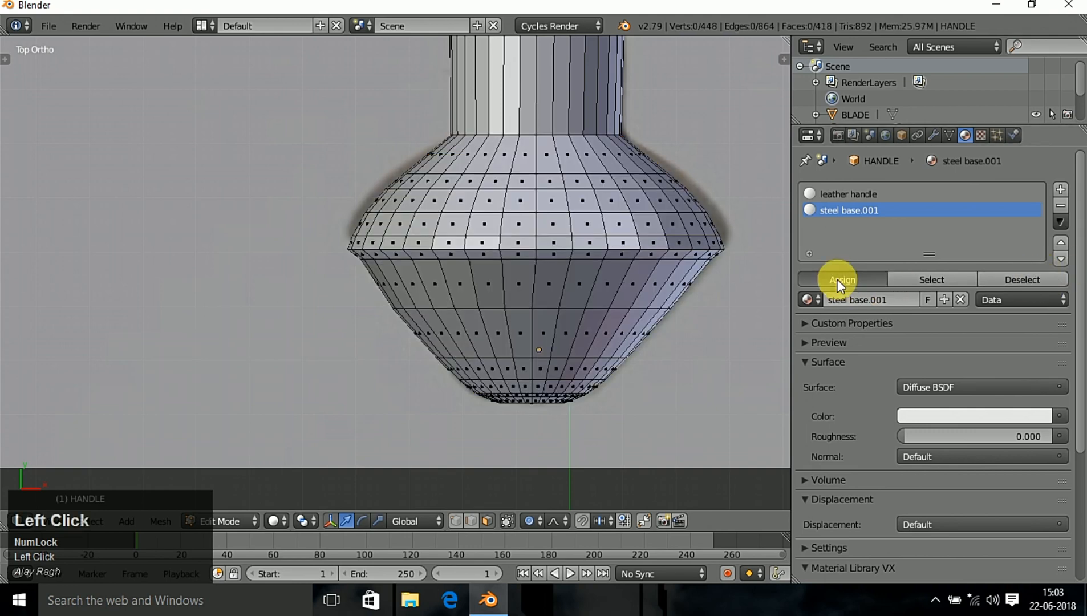
{"action": "left_click", "coordinate": [935, 280]}
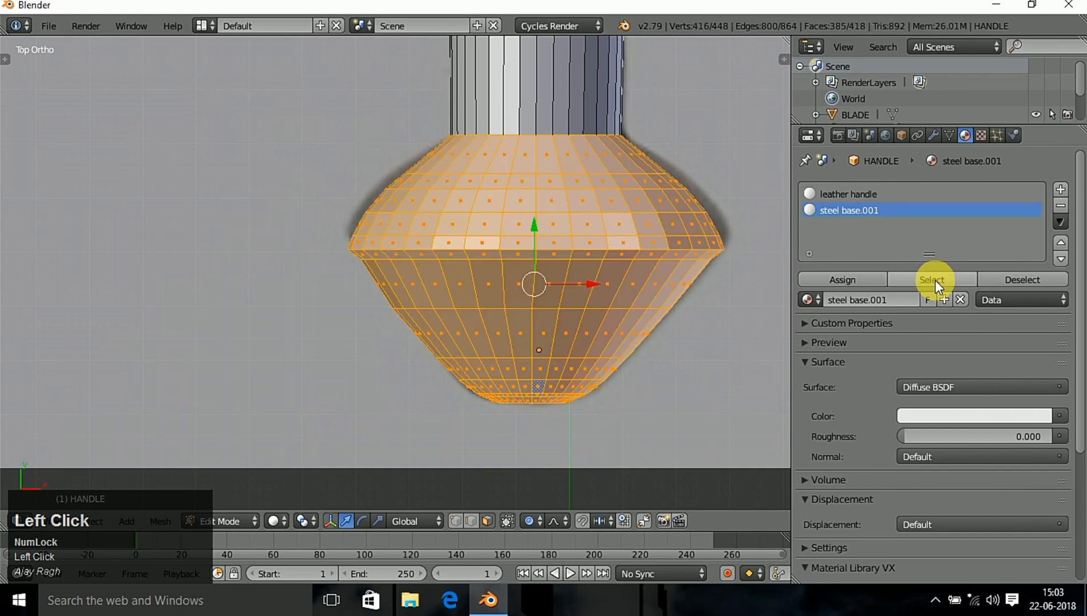
- Invert the selection to the grip faces and assign the "leather handle" material to them
{"action": "scroll", "coordinate": [484, 273], "scroll_direction": "down", "scroll_amount": 3}
{"action": "scroll", "coordinate": [494, 267], "scroll_direction": "up", "scroll_amount": 1}
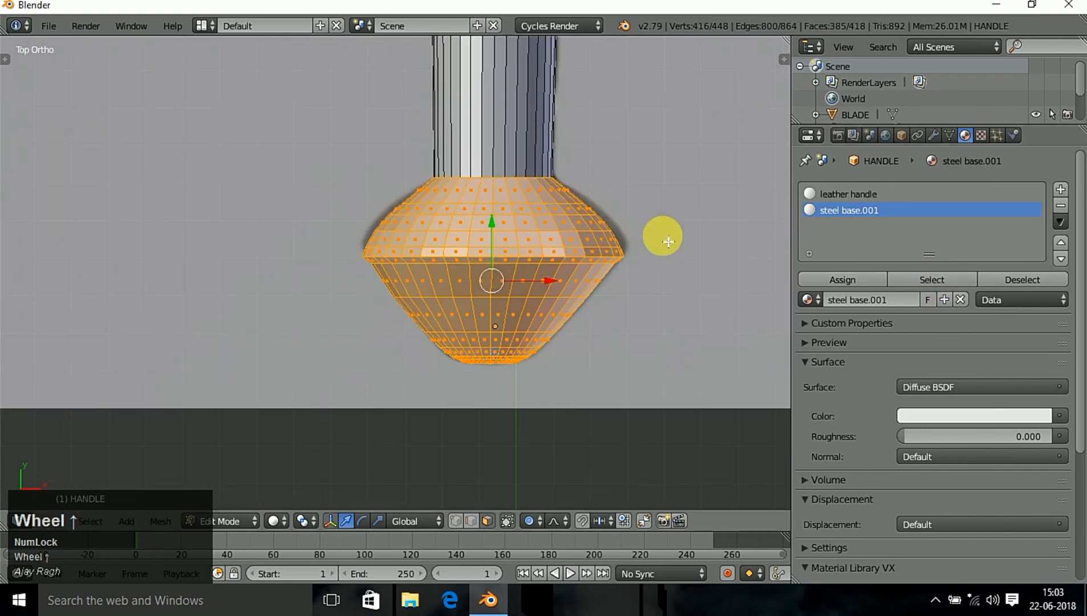
{"action": "key", "text": "ctrl+i"}
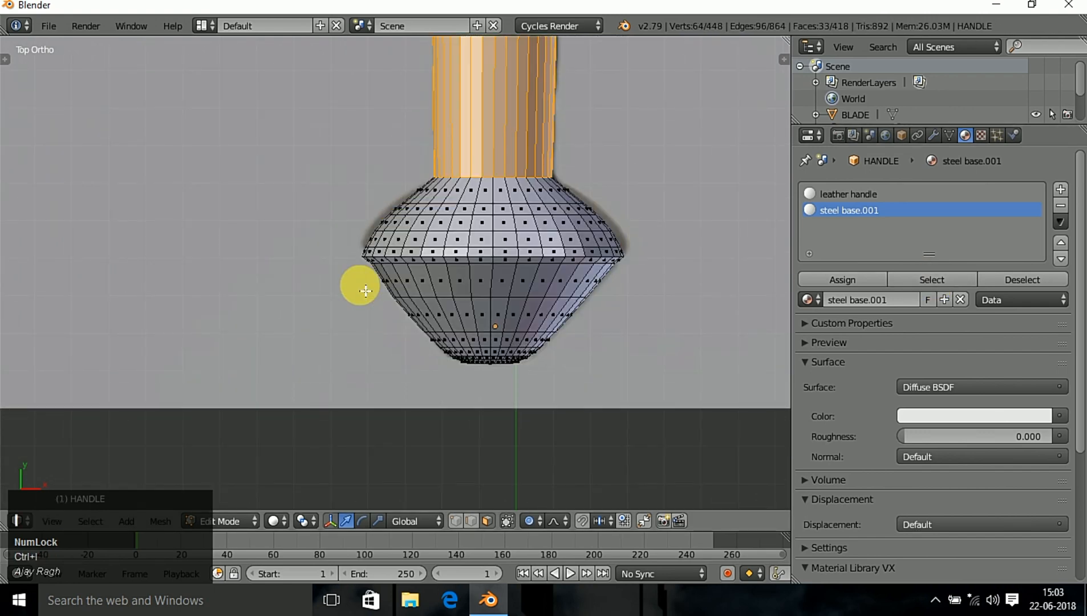
{"action": "scroll", "coordinate": [451, 279], "scroll_direction": "down", "scroll_amount": 5}
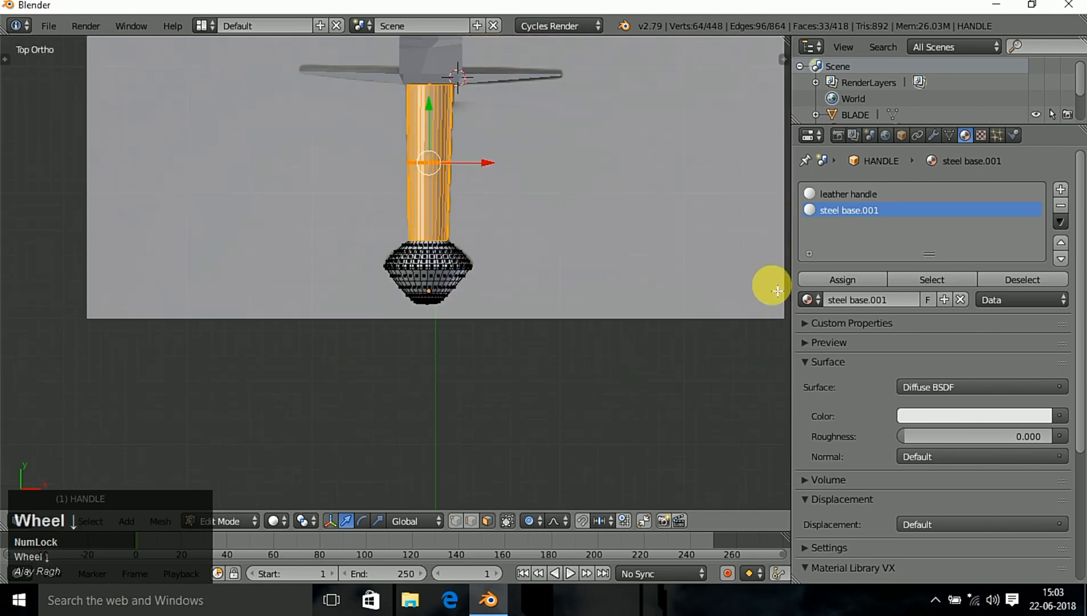
{"action": "scroll", "coordinate": [529, 243], "scroll_direction": "up", "scroll_amount": 3}
{"action": "left_click", "coordinate": [867, 197]}
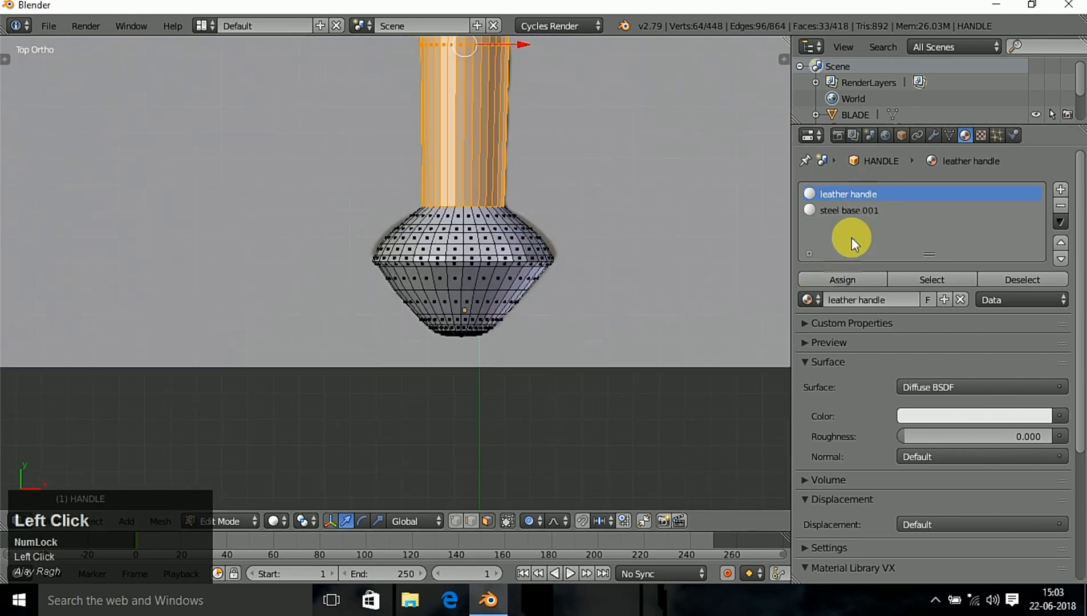
{"action": "left_click", "coordinate": [838, 281]}
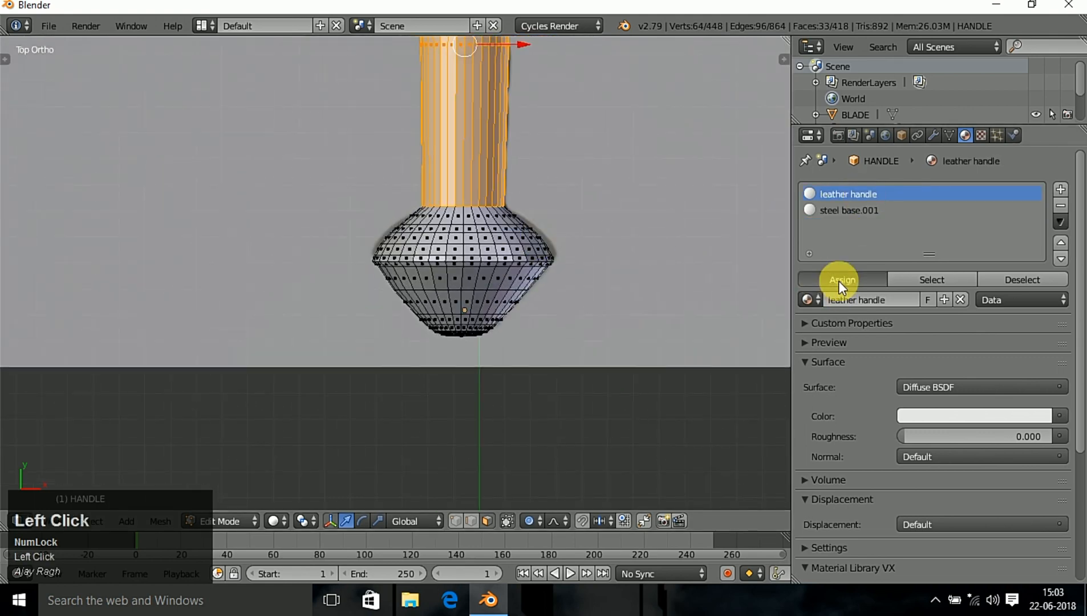
- Check the assignments by deselecting and reselecting the leather handle faces, and adding the steel base faces to the selection
{"action": "left_click", "coordinate": [1045, 274]}
{"action": "left_click", "coordinate": [958, 280]}
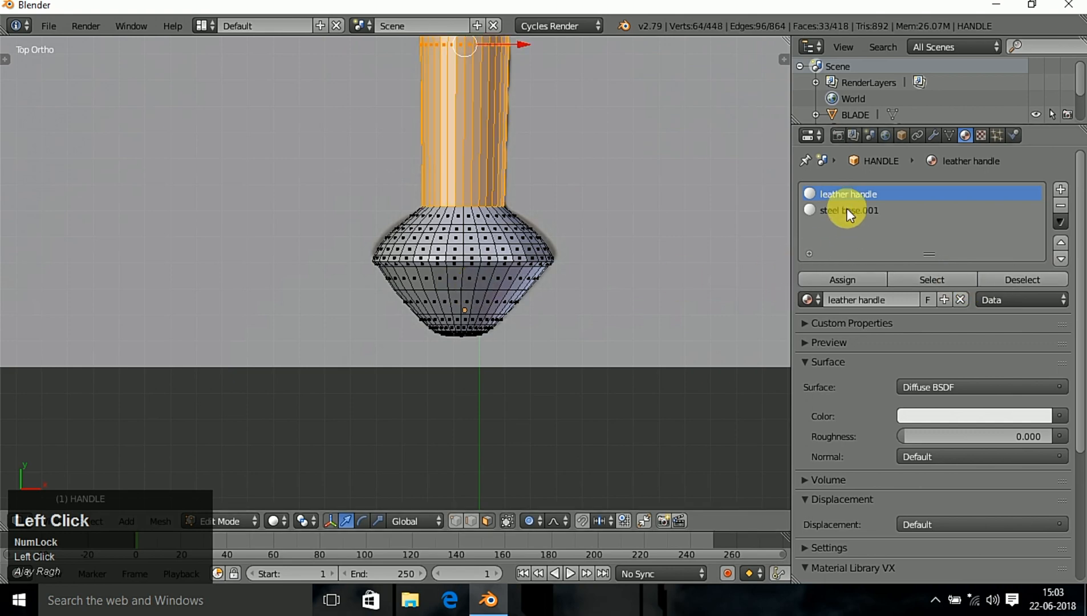
{"action": "left_click", "coordinate": [847, 210]}
{"action": "left_click", "coordinate": [951, 279]}
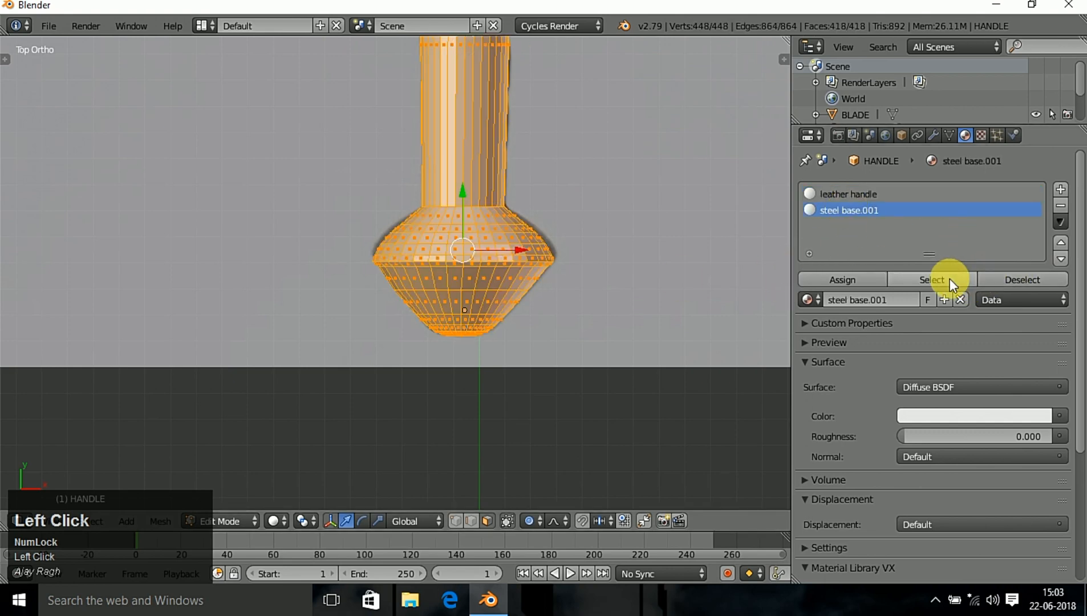
{"action": "scroll", "coordinate": [808, 279], "scroll_direction": "down", "scroll_amount": 3}
{"action": "scroll", "coordinate": [860, 251], "scroll_direction": "up", "scroll_amount": 3}
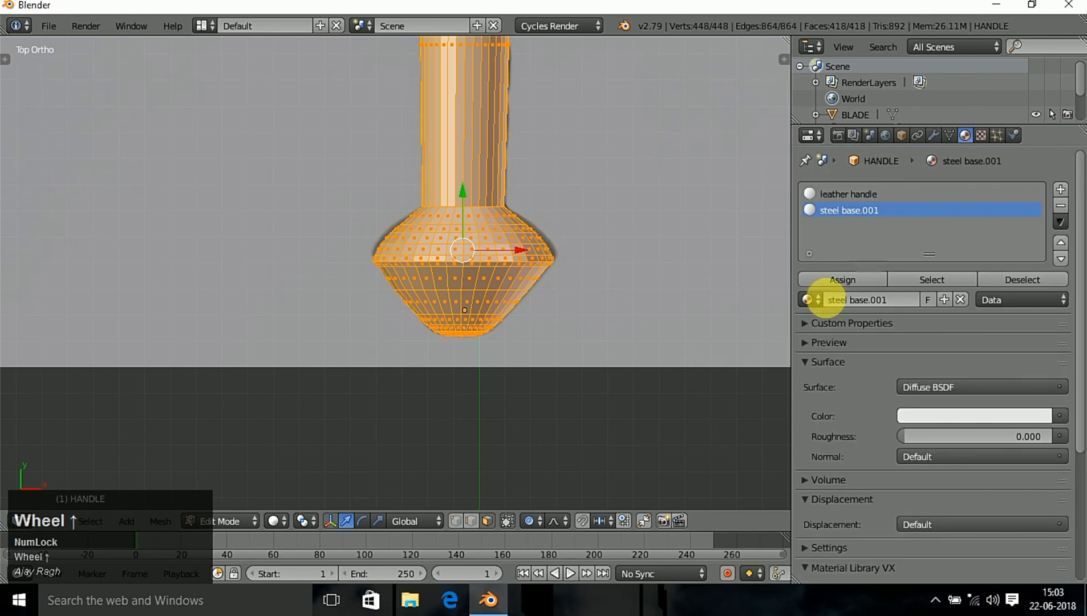
- Enlarge the timeline area by raising the border it shares with the 3D view
{"action": "left_click", "coordinate": [510, 534]}
{"action": "left_click_drag", "start_coordinate": [511, 538], "coordinate": [505, 420]}
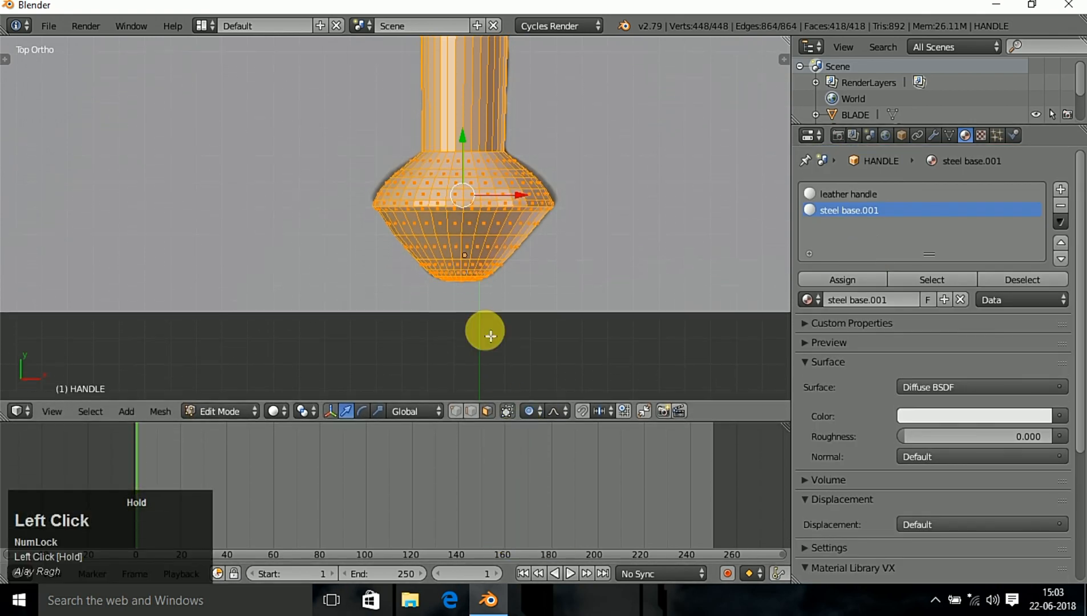
{"action": "left_click", "coordinate": [46, 26]}
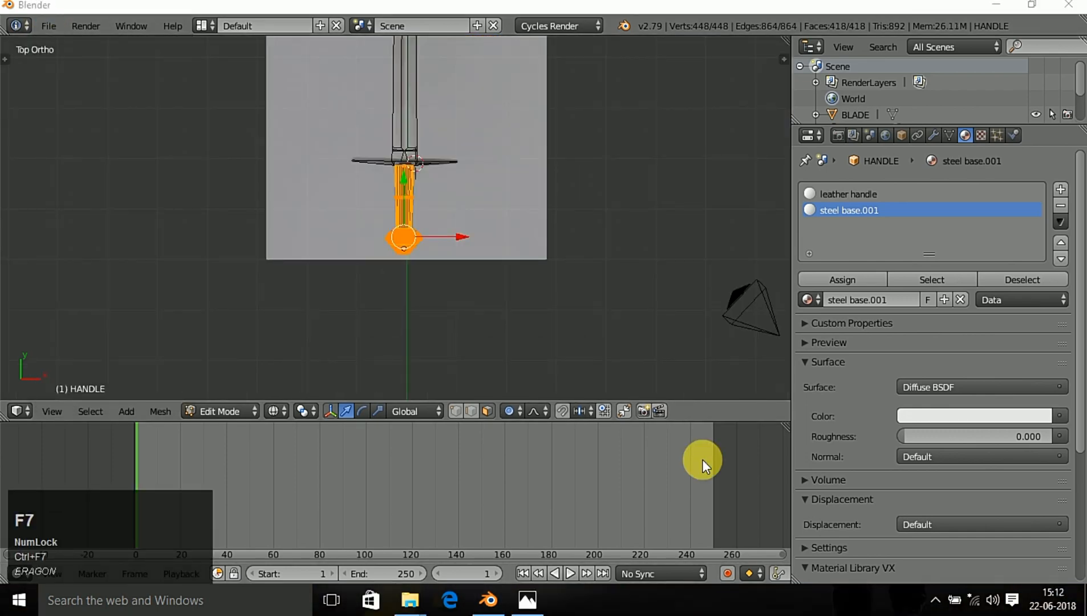
{"action": "left_click", "coordinate": [939, 597]}
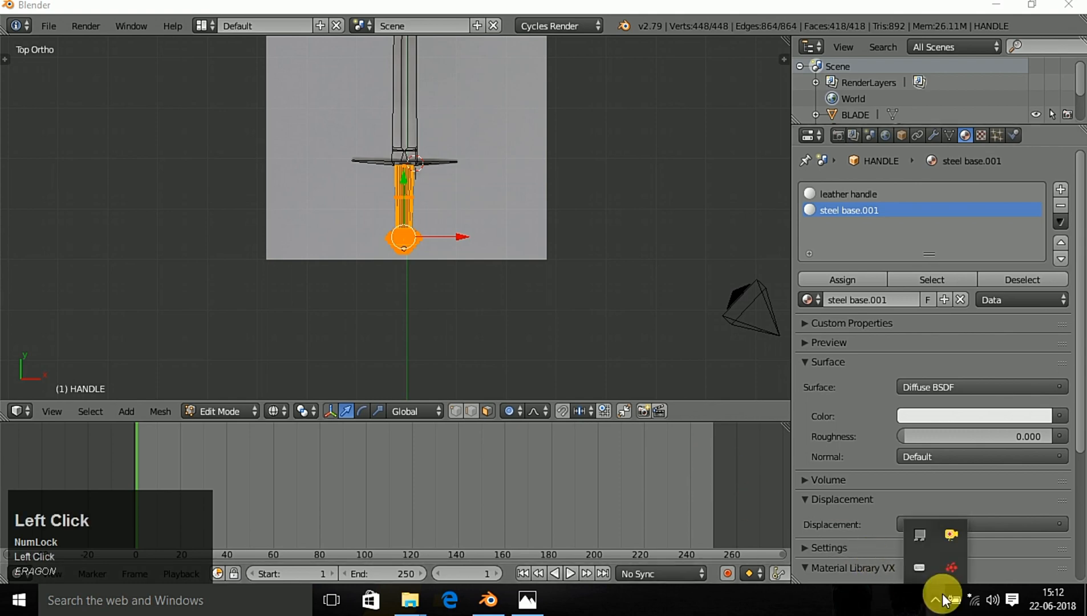
{"action": "scroll", "coordinate": [454, 251], "scroll_direction": "up", "scroll_amount": 5}
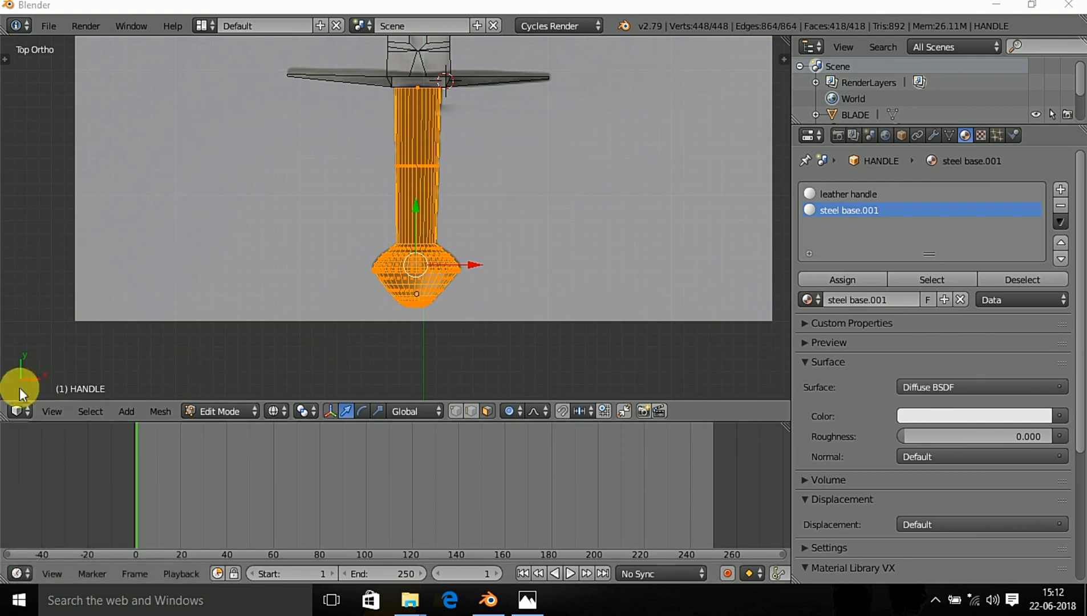
{"action": "left_click", "coordinate": [97, 88]}
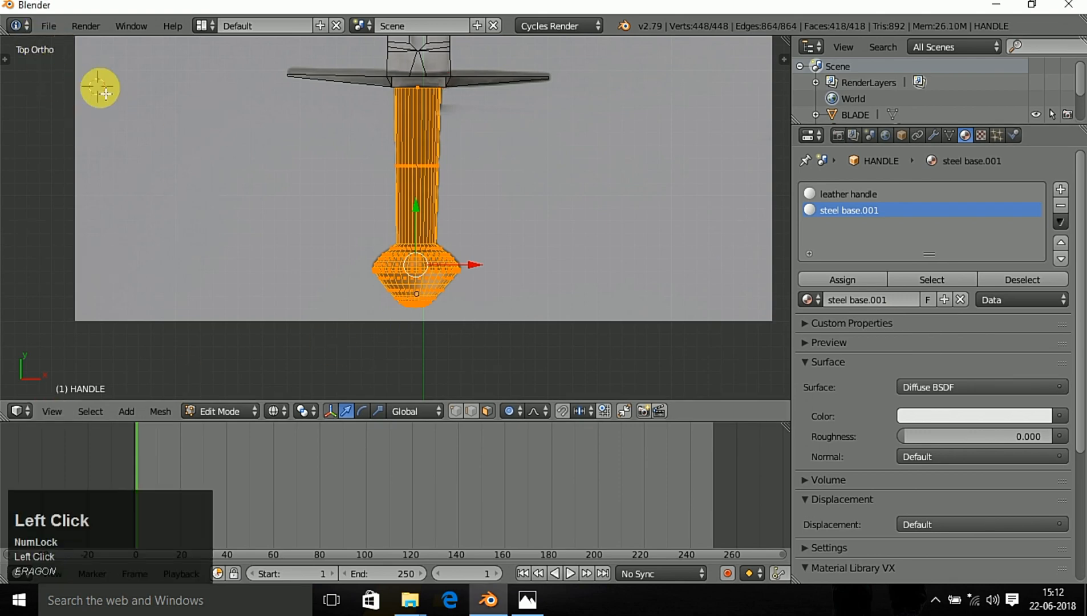
{"action": "left_click", "coordinate": [50, 27]}
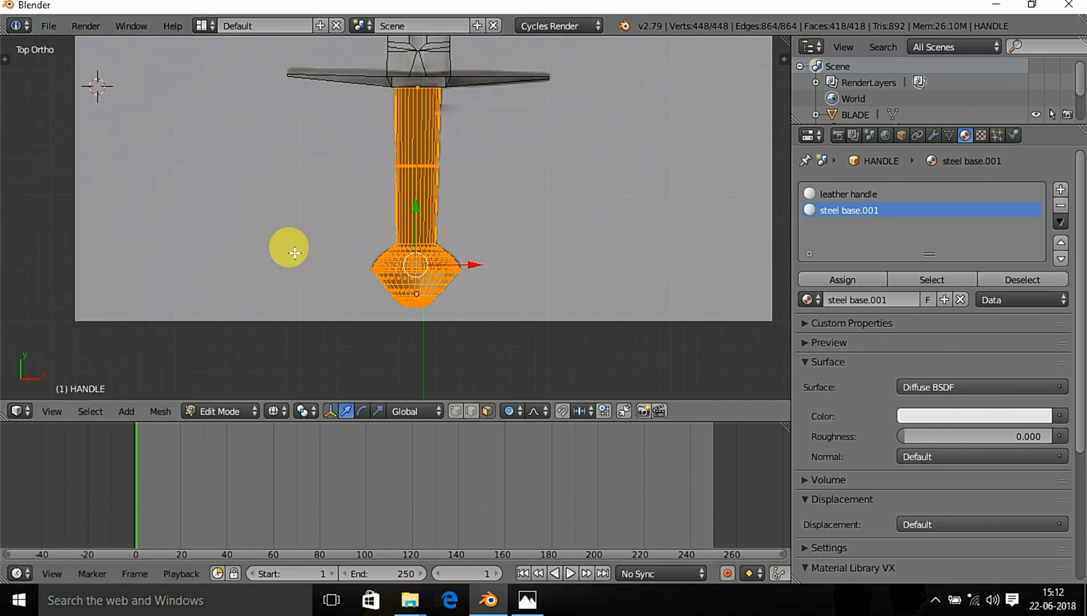
- Return to Object Mode and append the material BMD_RoughLeather_0013 from 13-rough-leather.blend in D:\blender\material lib
{"action": "key", "text": "Tab"}
{"action": "left_click", "coordinate": [46, 25]}
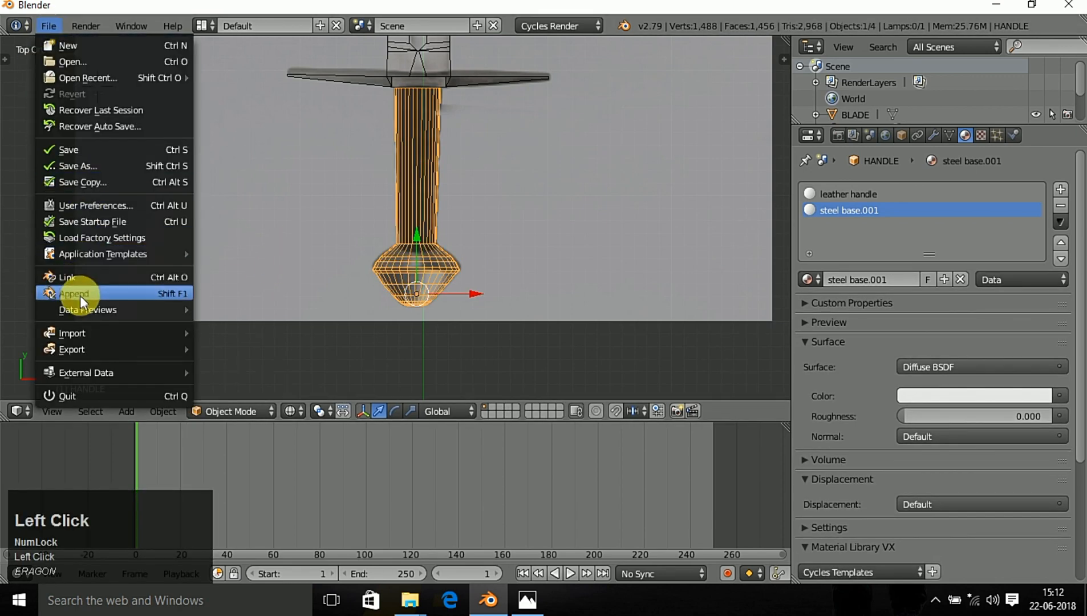
{"action": "left_click", "coordinate": [94, 294]}
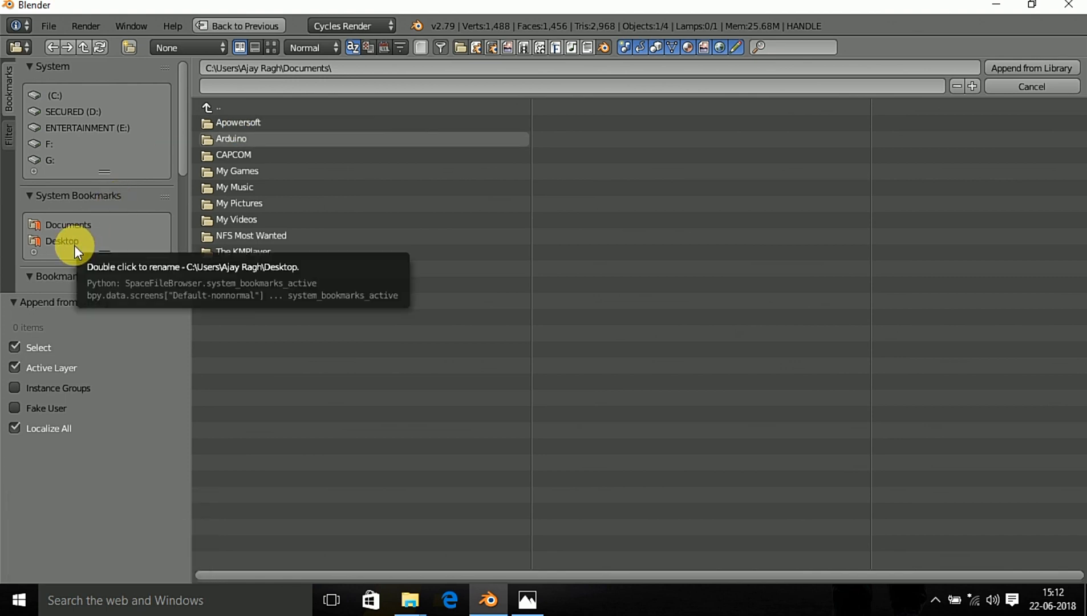
{"action": "left_click", "coordinate": [66, 111]}
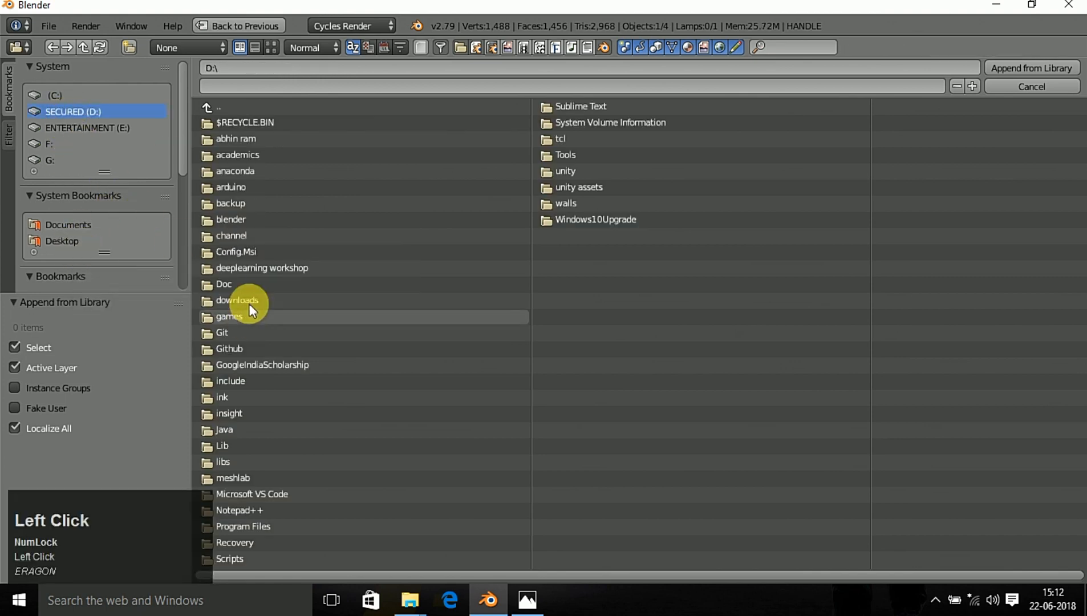
{"action": "left_click", "coordinate": [221, 216]}
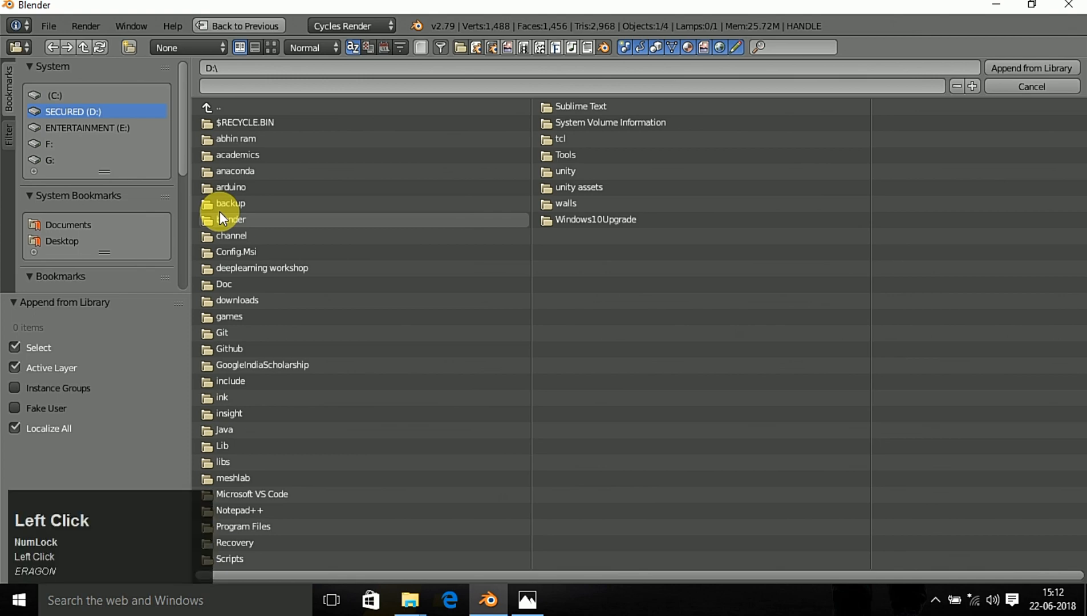
{"action": "left_click", "coordinate": [237, 122]}
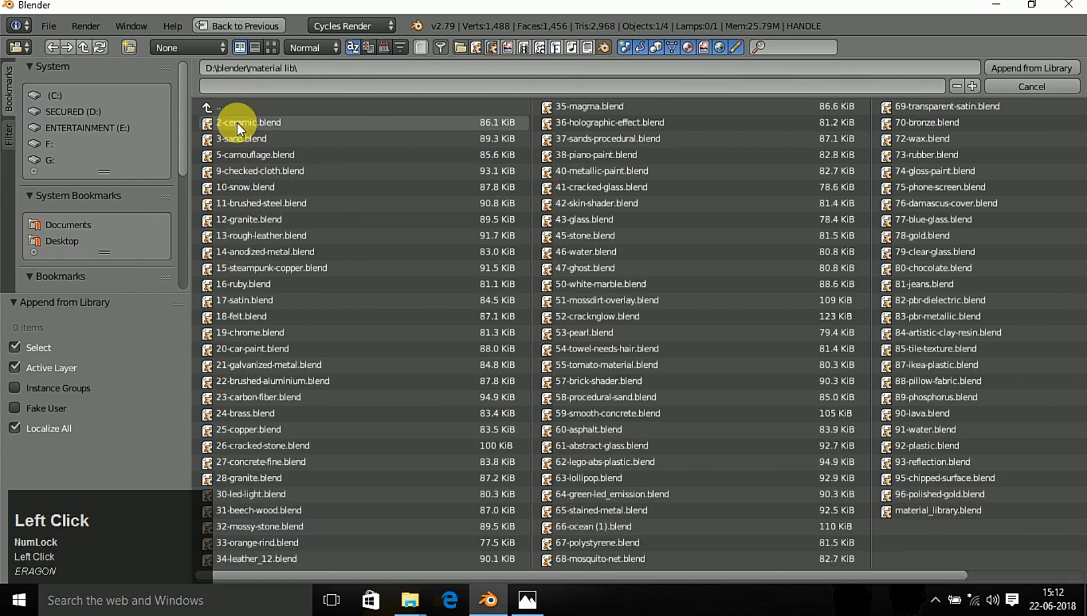
{"action": "left_click", "coordinate": [286, 233]}
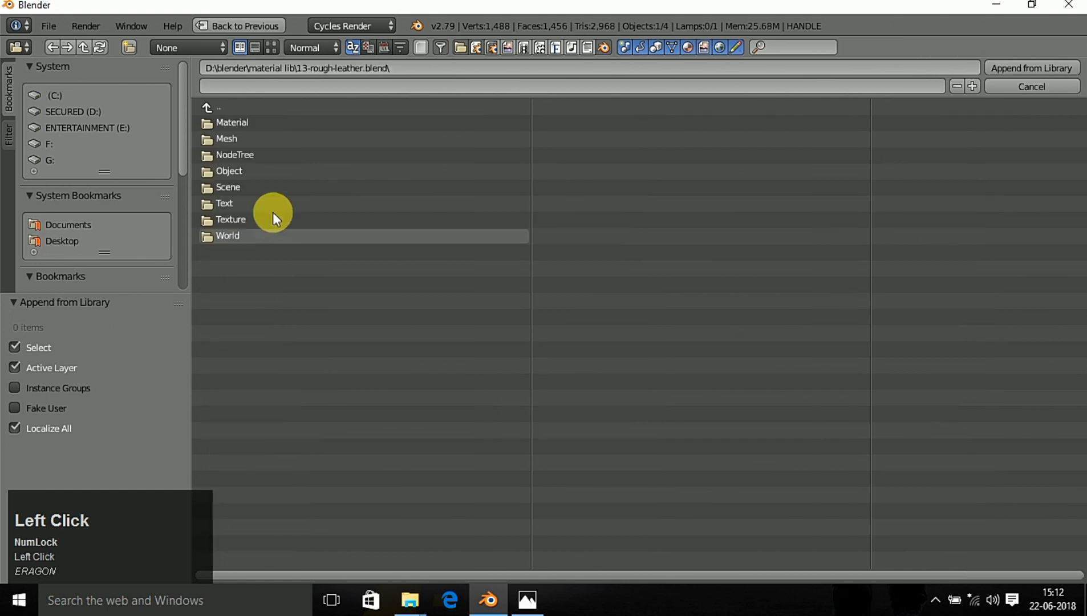
{"action": "left_click", "coordinate": [228, 123]}
{"action": "left_click", "coordinate": [248, 125]}
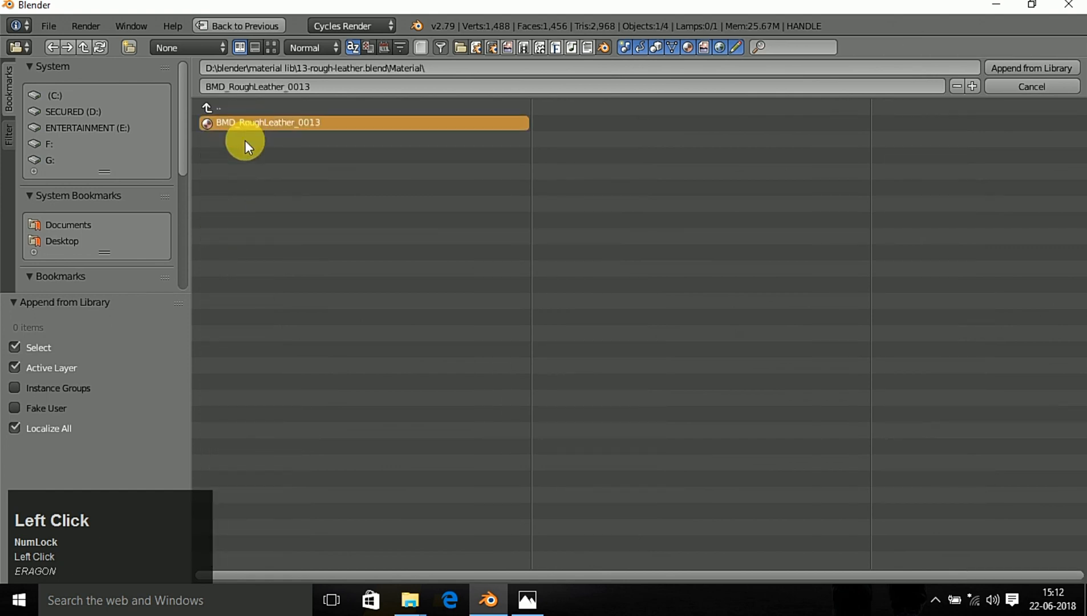
{"action": "left_click", "coordinate": [1061, 67]}
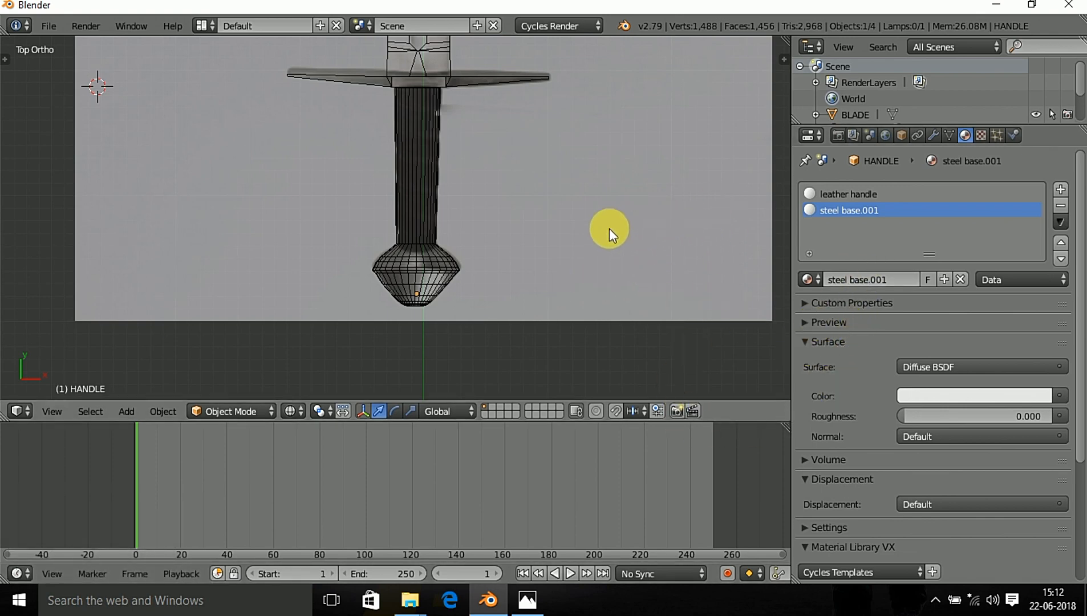
{"action": "scroll", "coordinate": [387, 183], "scroll_direction": "up", "scroll_amount": 5}
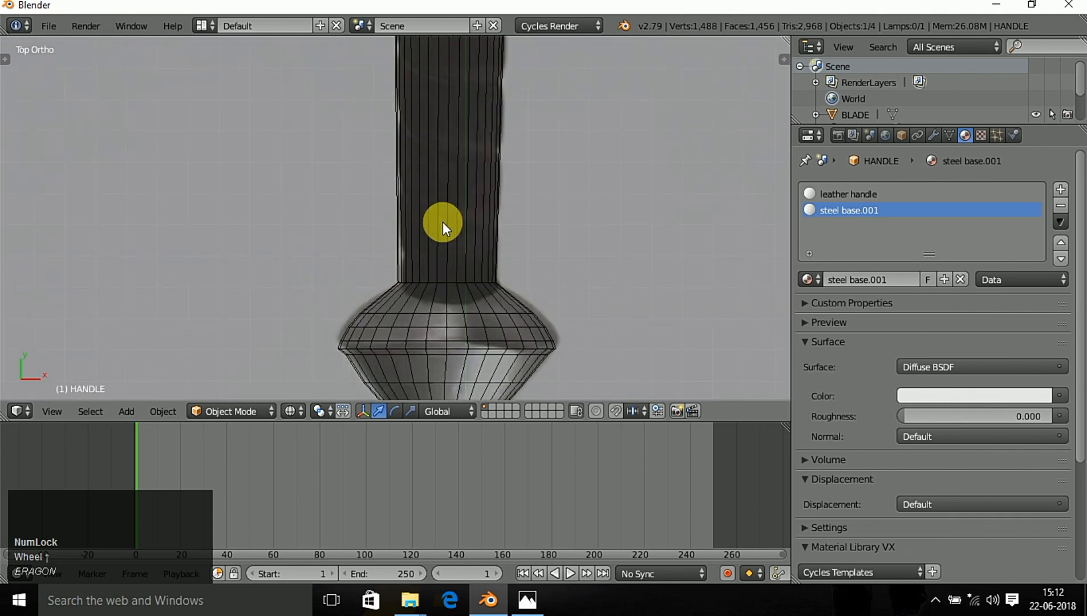
{"action": "scroll", "coordinate": [454, 215], "scroll_direction": "down", "scroll_amount": 4}
{"action": "scroll", "coordinate": [450, 216], "scroll_direction": "up", "scroll_amount": 1}
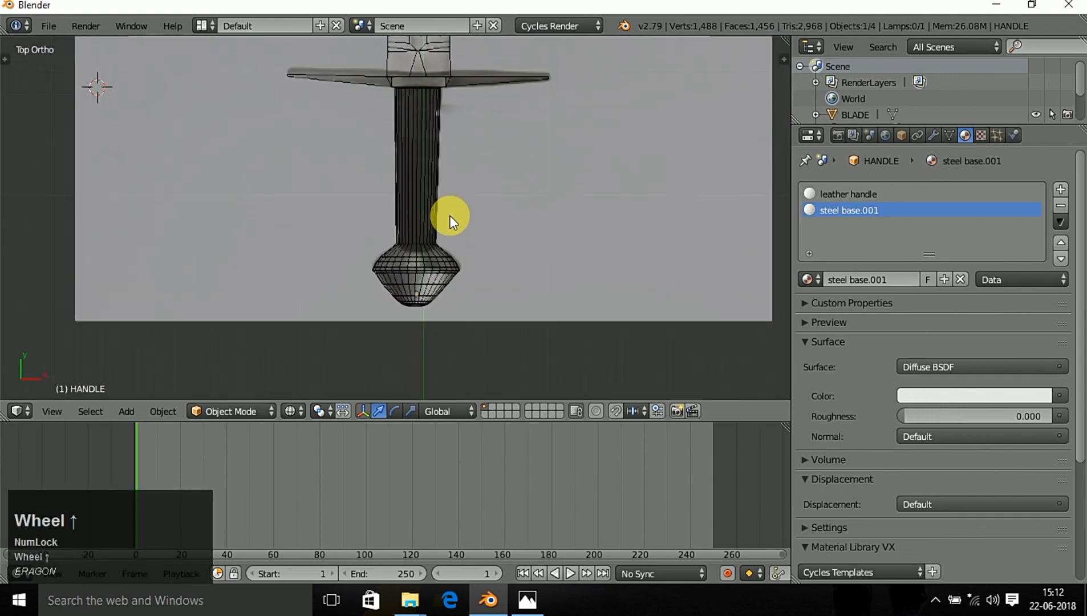
- Append the material BMD_AnodizedMetal_0014 from 14-anodized-metal.blend in the material lib folder
{"action": "left_click", "coordinate": [49, 27]}
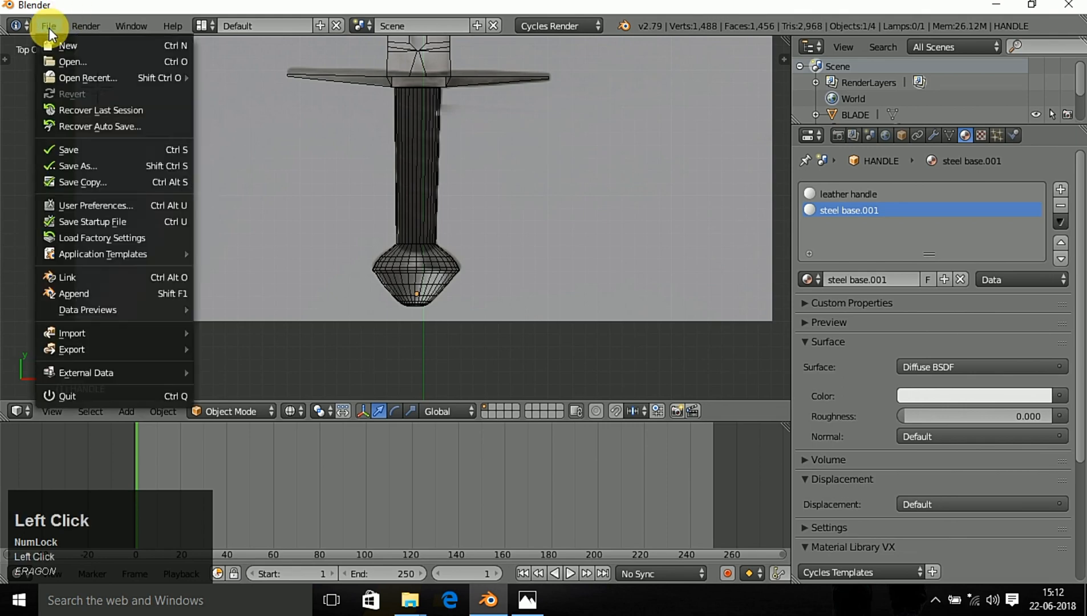
{"action": "left_click", "coordinate": [83, 293]}
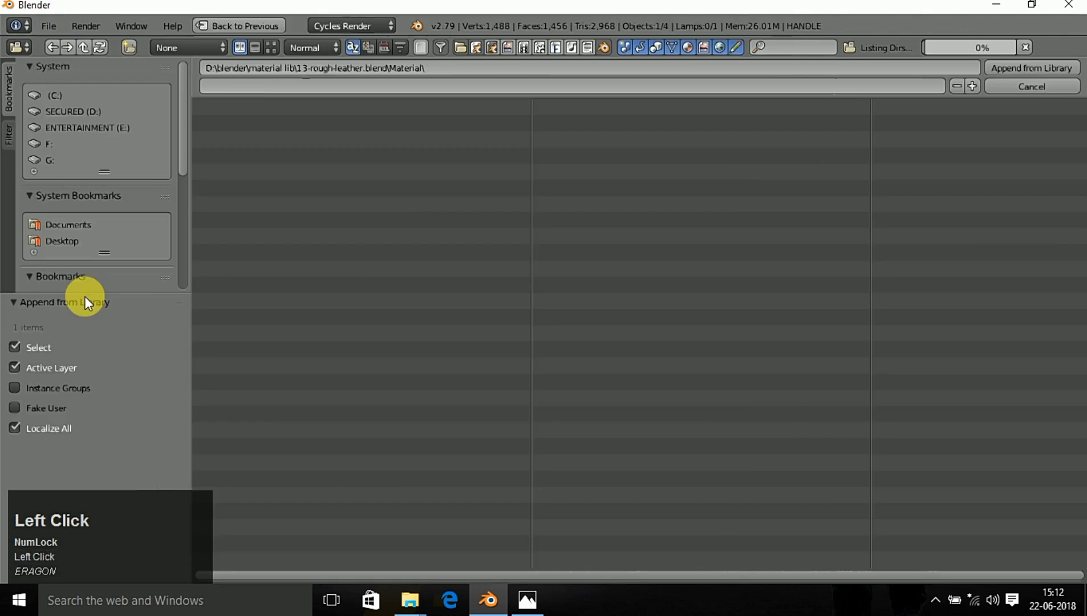
{"action": "left_click", "coordinate": [231, 108]}
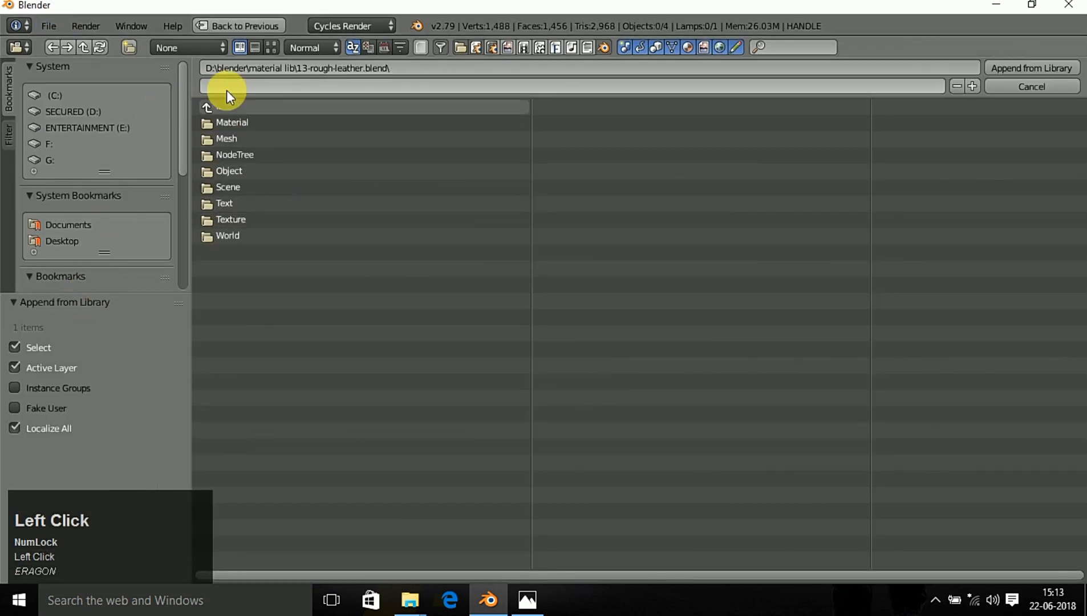
{"action": "left_click", "coordinate": [215, 109]}
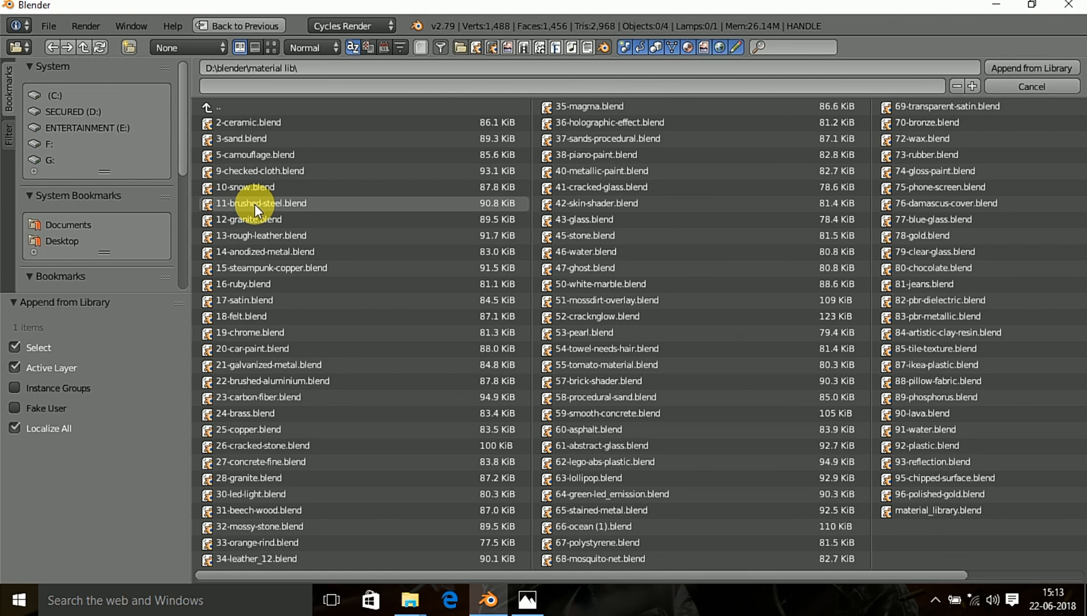
{"action": "left_click", "coordinate": [265, 254]}
{"action": "left_click", "coordinate": [215, 121]}
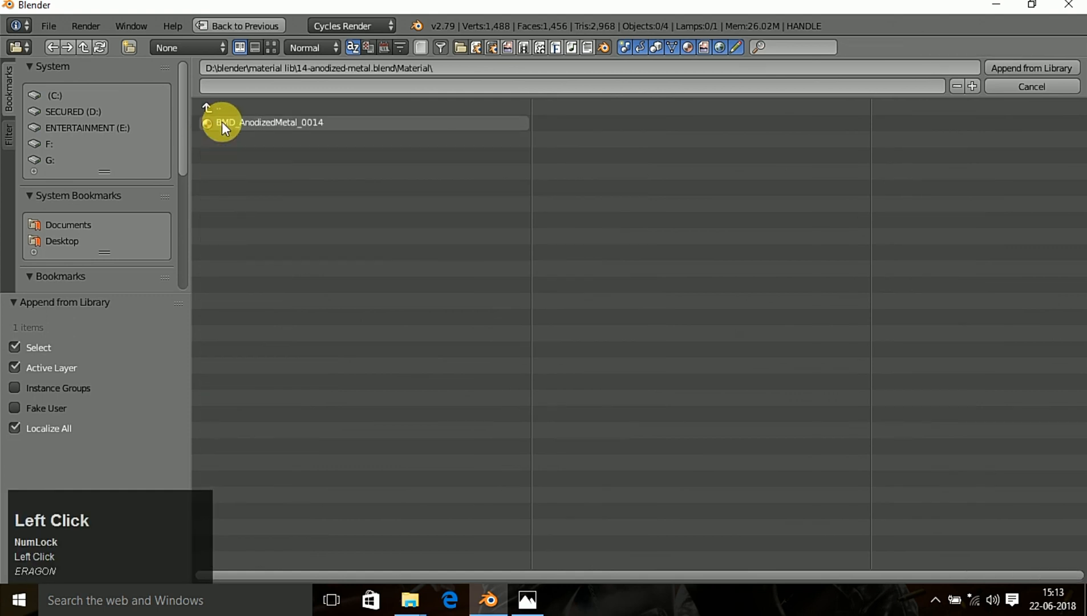
{"action": "left_click", "coordinate": [222, 122]}
{"action": "left_click", "coordinate": [1035, 67]}
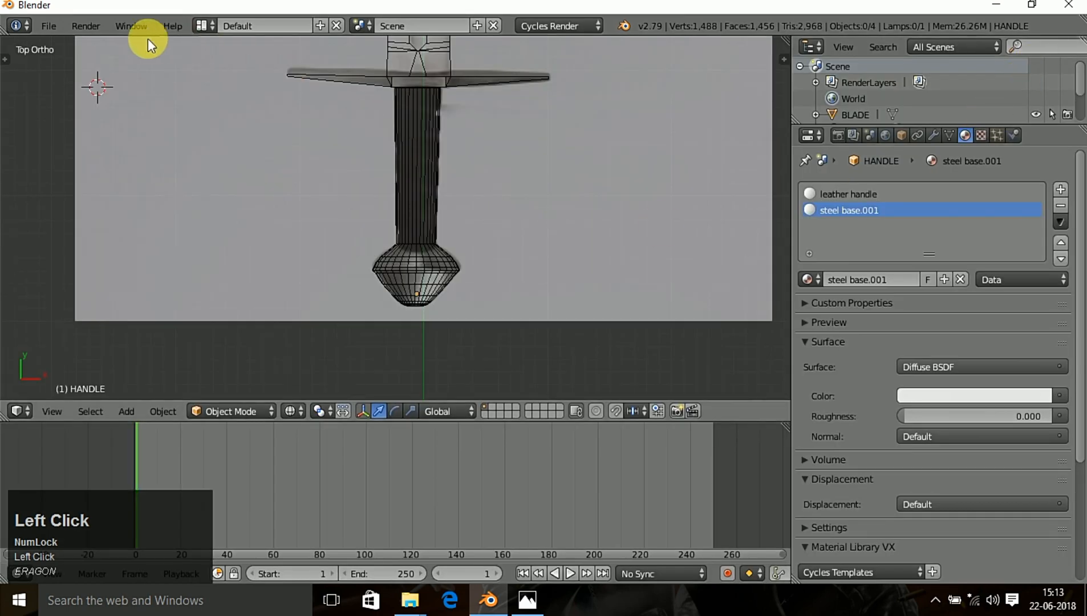
- Append the material BMD_GalvanizedMetal_0021 from 21-galvanized-metal.blend in the material lib folder
{"action": "left_click", "coordinate": [50, 26]}
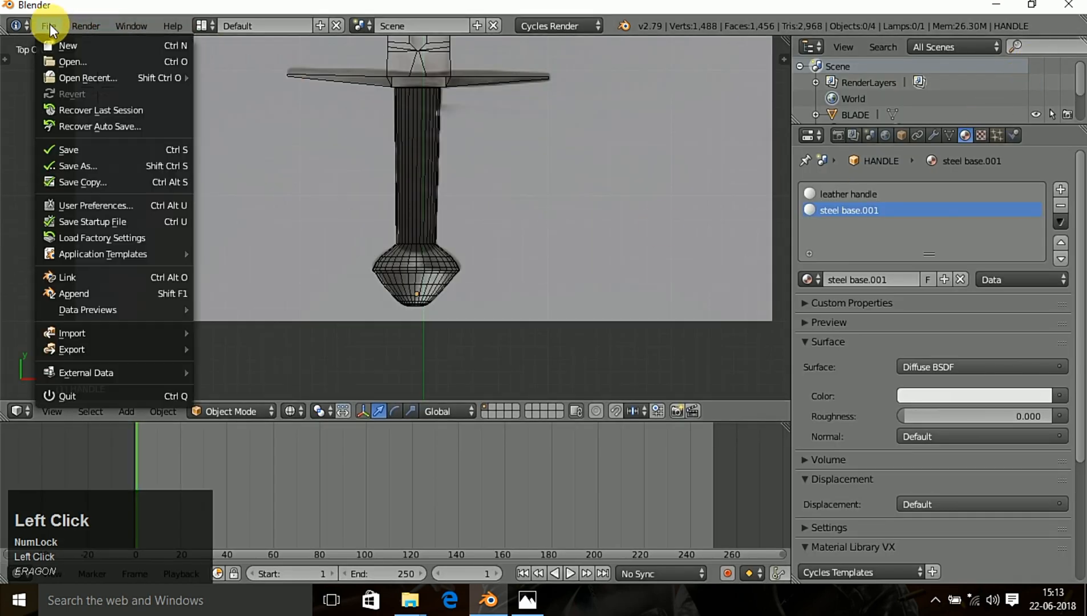
{"action": "left_click", "coordinate": [84, 292]}
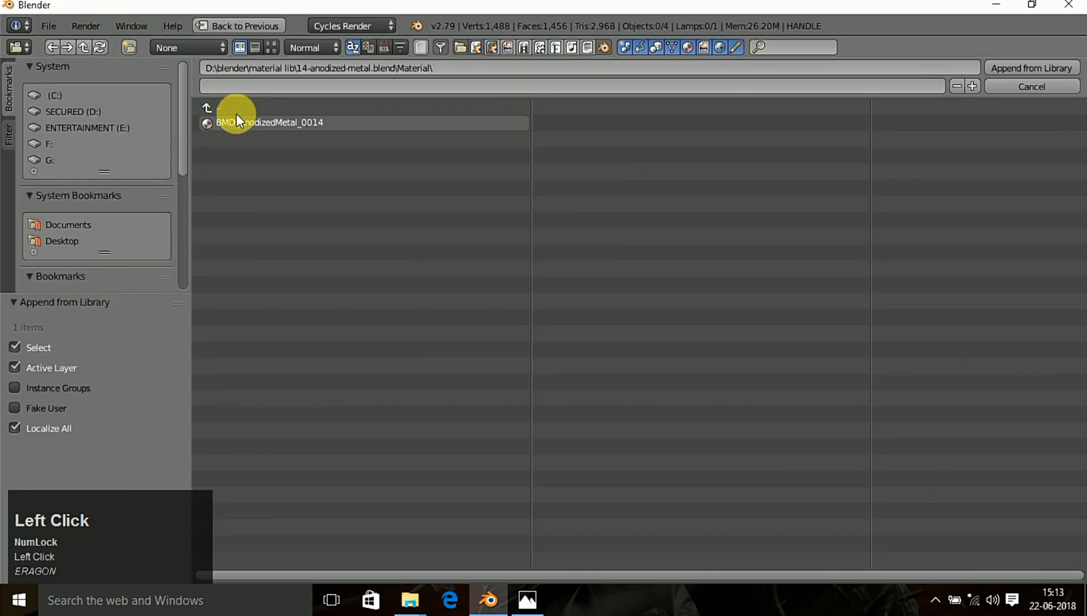
{"action": "left_click", "coordinate": [236, 116]}
{"action": "left_click", "coordinate": [240, 106]}
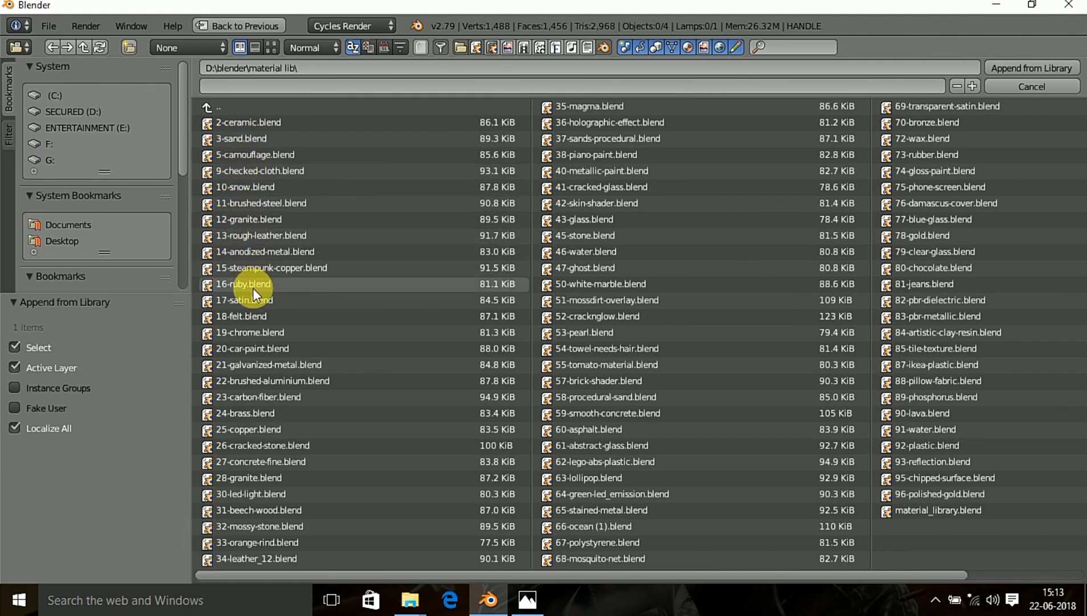
{"action": "left_click", "coordinate": [237, 362]}
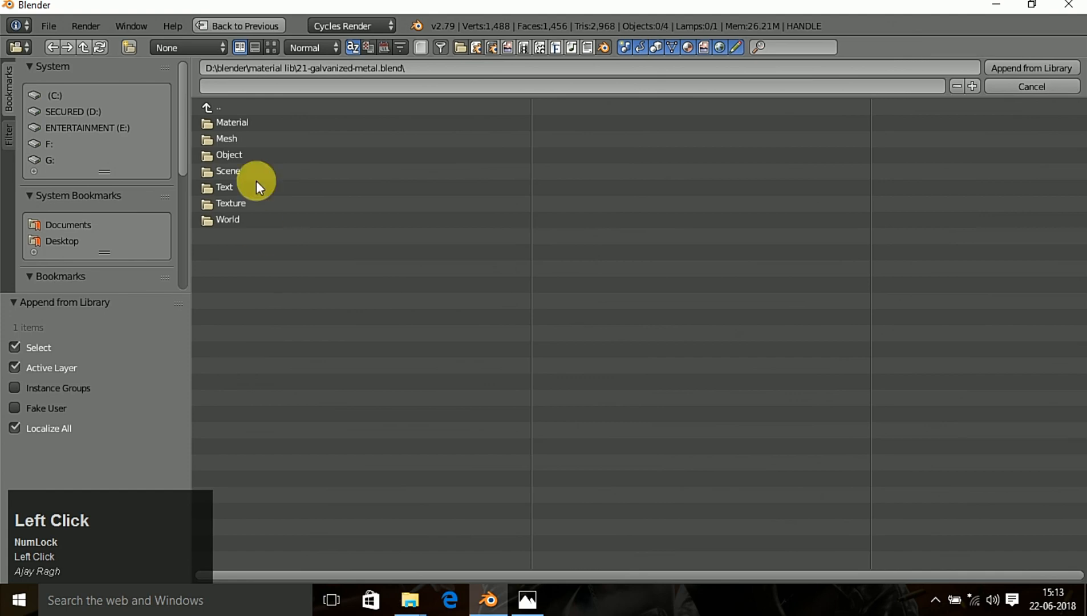
{"action": "left_click", "coordinate": [249, 122]}
{"action": "left_click", "coordinate": [248, 124]}
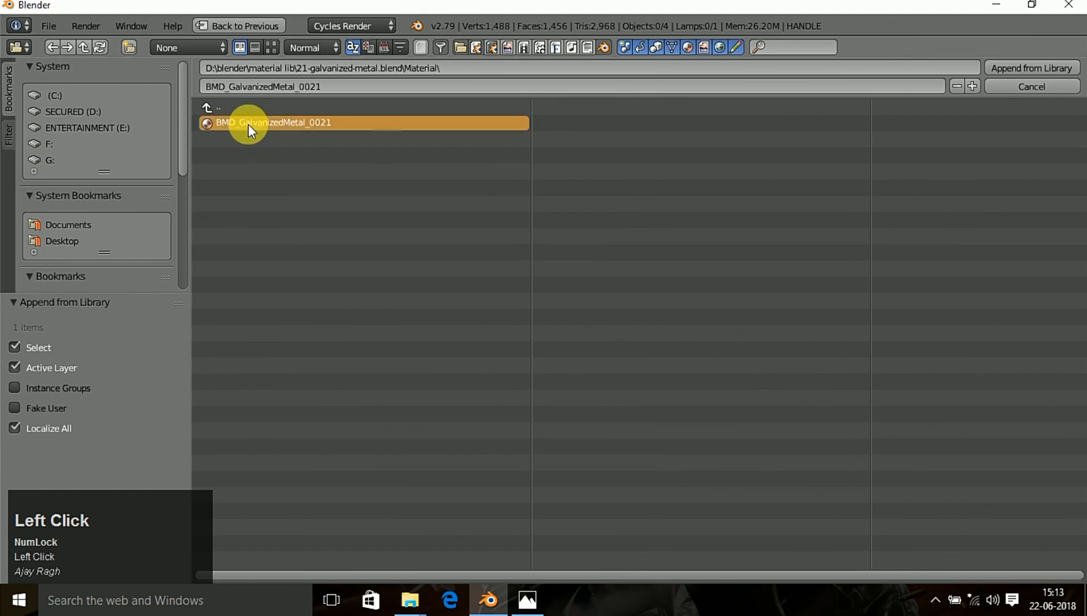
{"action": "left_click", "coordinate": [1060, 67]}
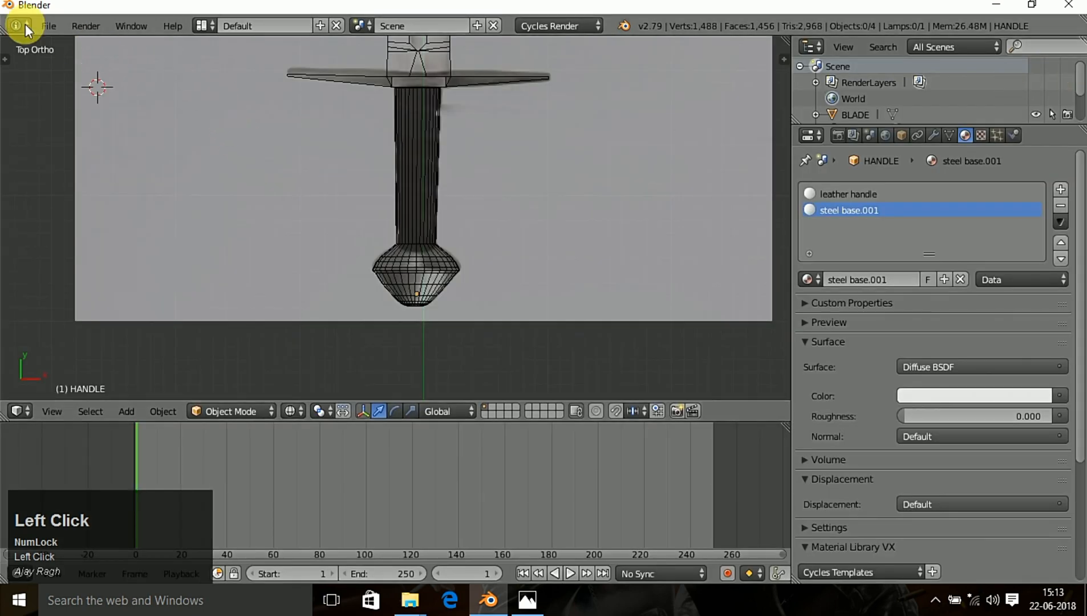
- Append the material "Scratchedmetal 02" from material_library.blend in the material lib folder
{"action": "left_click", "coordinate": [53, 26]}
{"action": "left_click", "coordinate": [84, 288]}
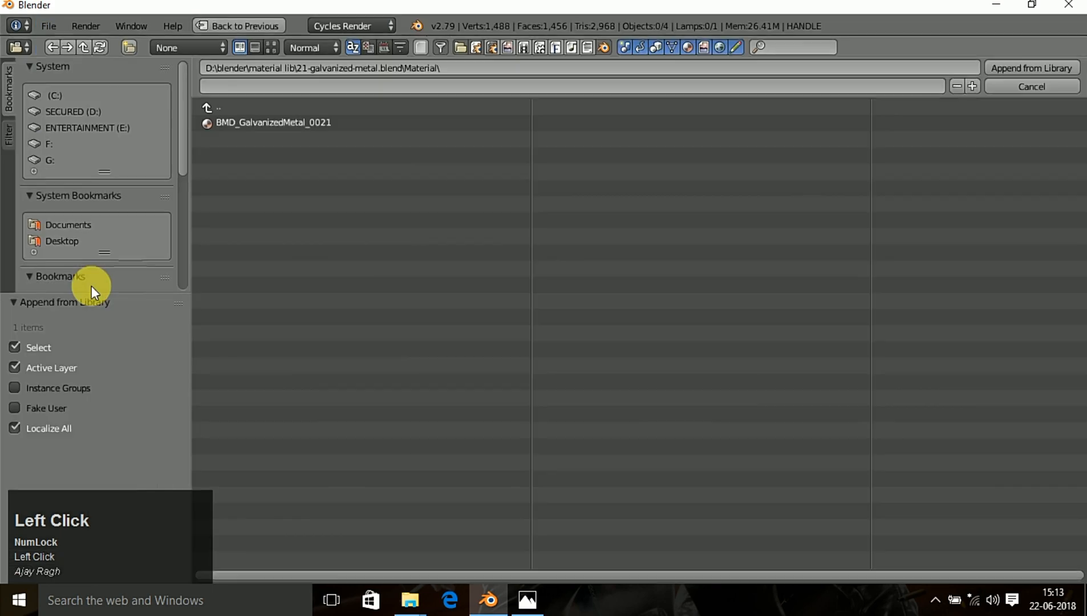
{"action": "left_click", "coordinate": [240, 109]}
{"action": "left_click", "coordinate": [240, 110]}
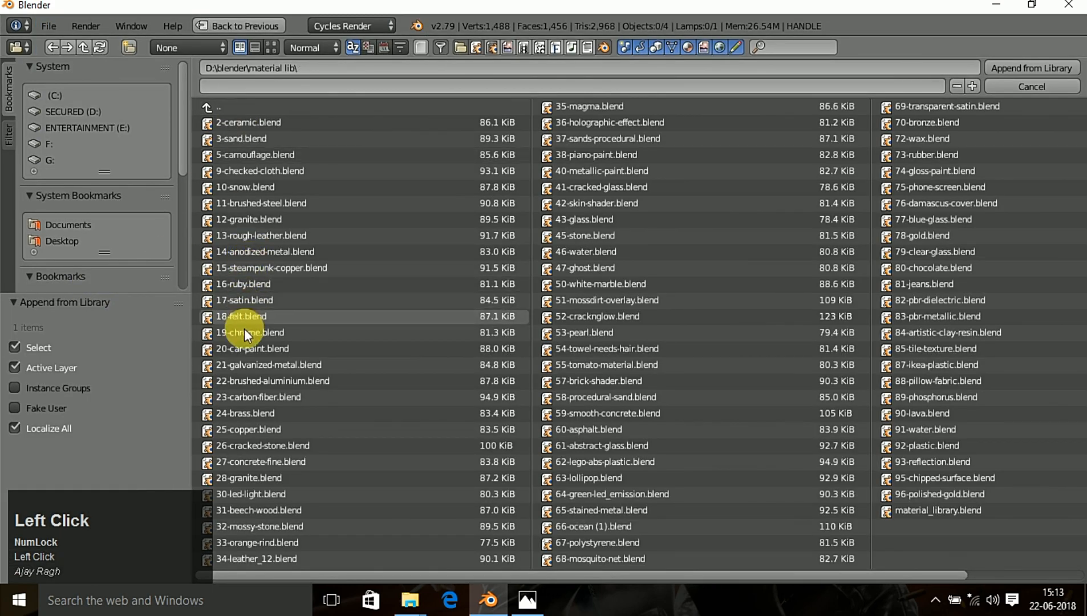
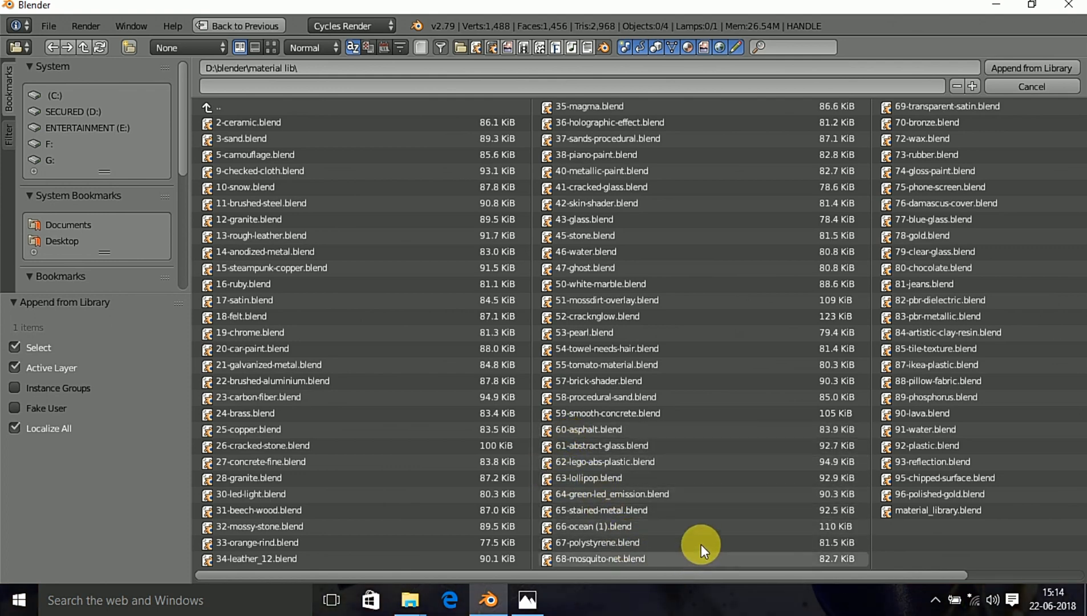
{"action": "scroll", "coordinate": [701, 544], "scroll_direction": "down", "scroll_amount": 2}
{"action": "scroll", "coordinate": [700, 545], "scroll_direction": "down", "scroll_amount": 2}
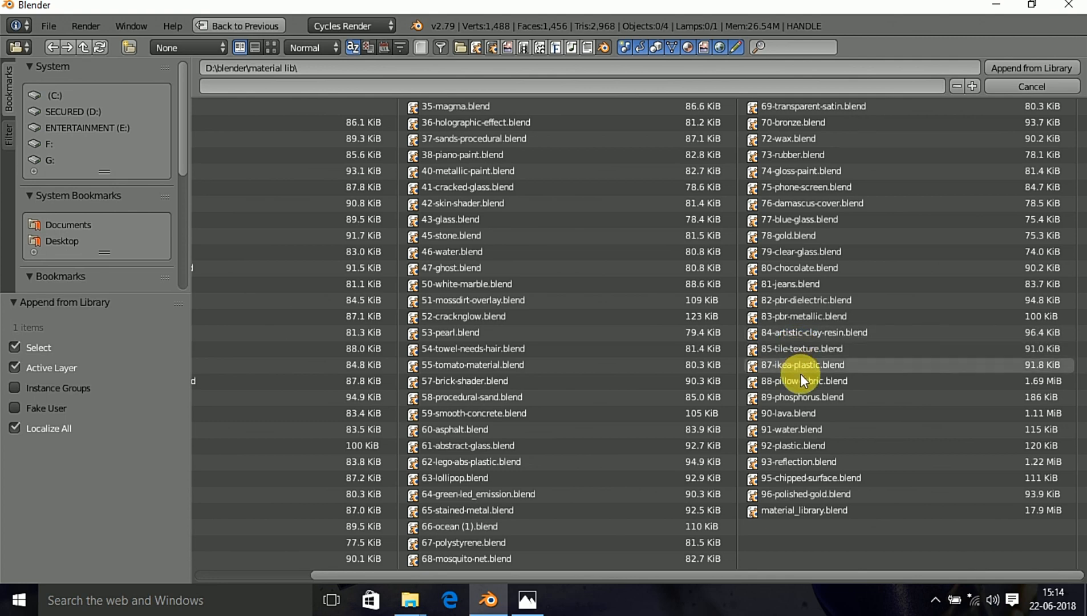
{"action": "left_click", "coordinate": [820, 511]}
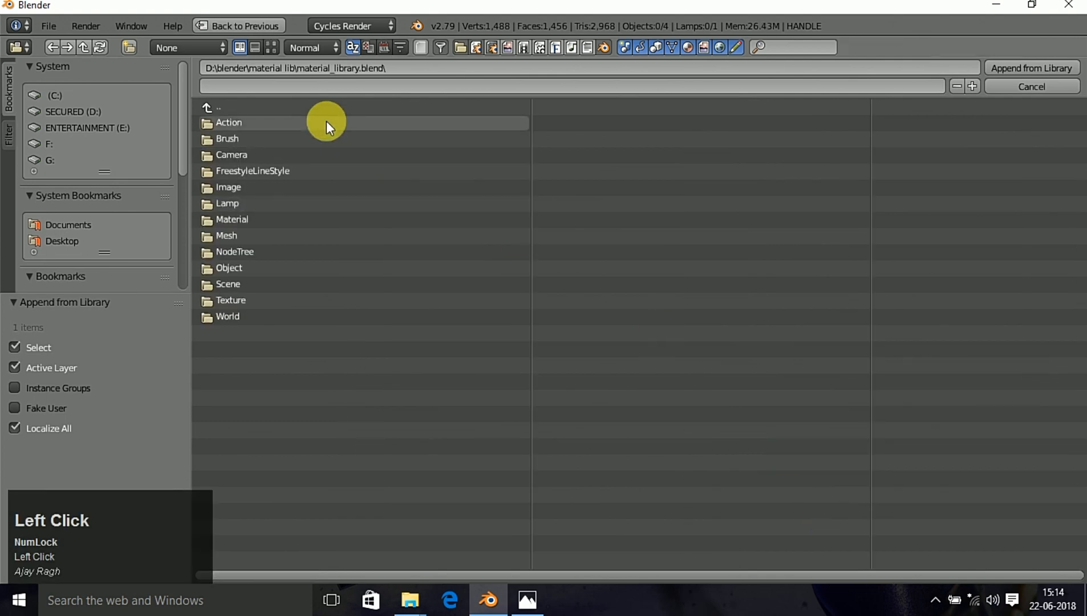
{"action": "left_click", "coordinate": [274, 216]}
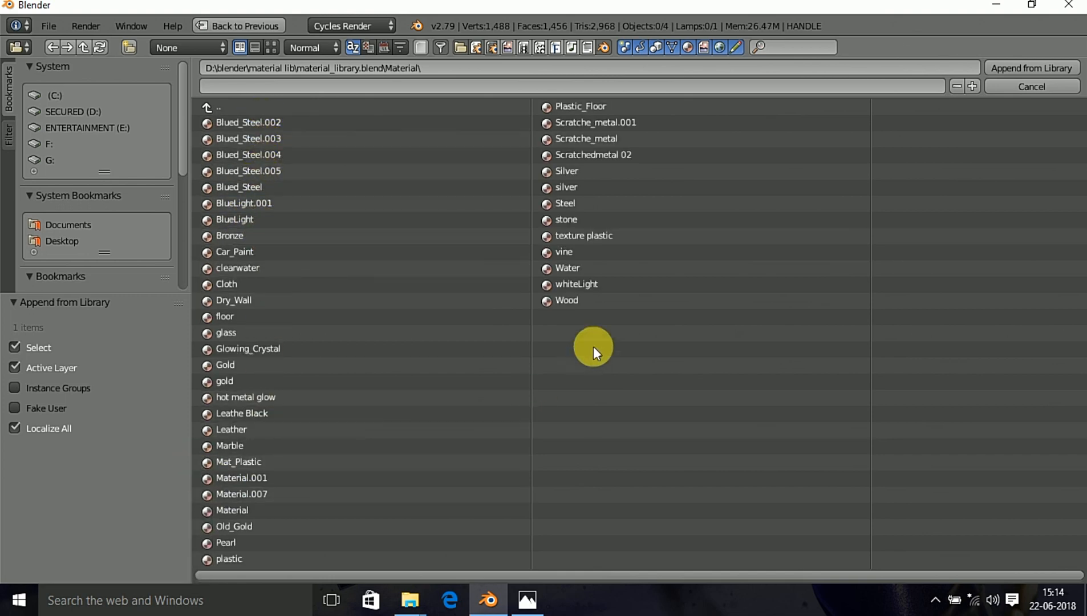
{"action": "left_click", "coordinate": [620, 158]}
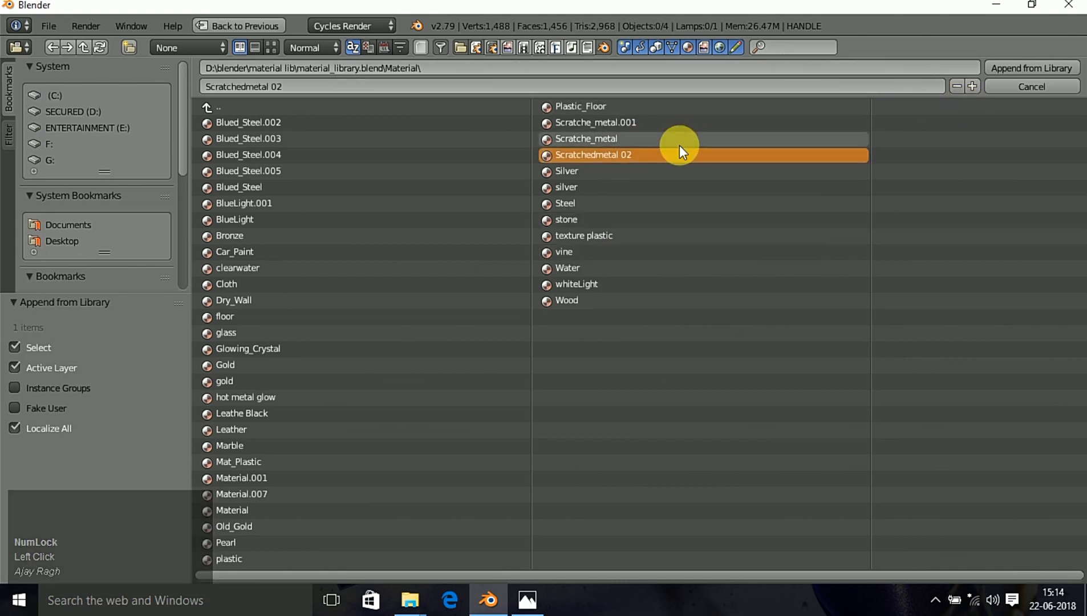
{"action": "left_click", "coordinate": [1009, 65]}
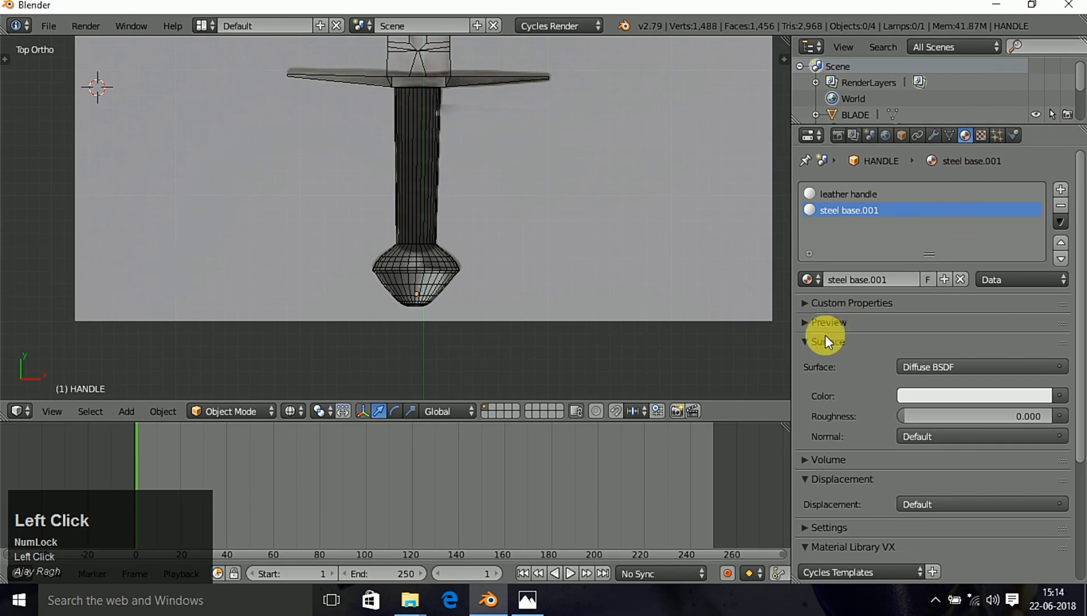
- Switch the viewport to Material shading and select the leather handle material slot of the HANDLE object
{"action": "left_click", "coordinate": [294, 410]}
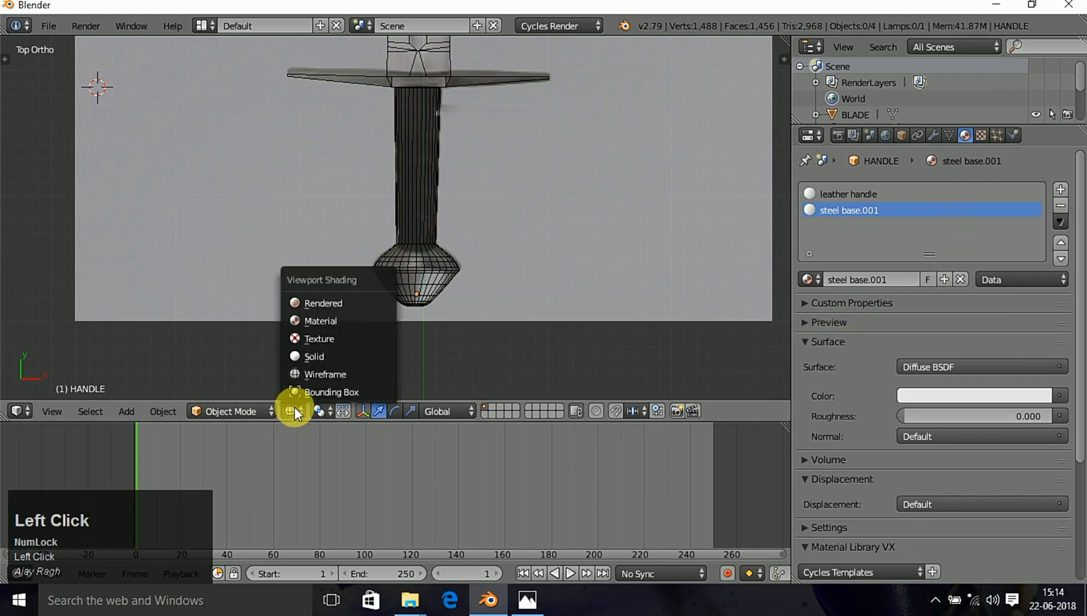
{"action": "left_click", "coordinate": [307, 320]}
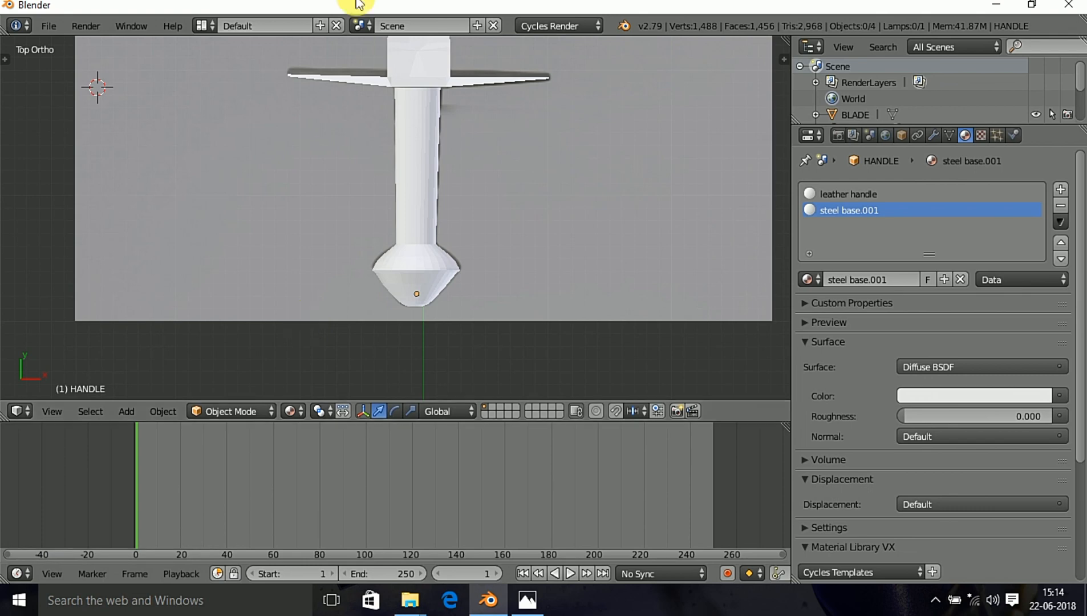
{"action": "left_click", "coordinate": [848, 193]}
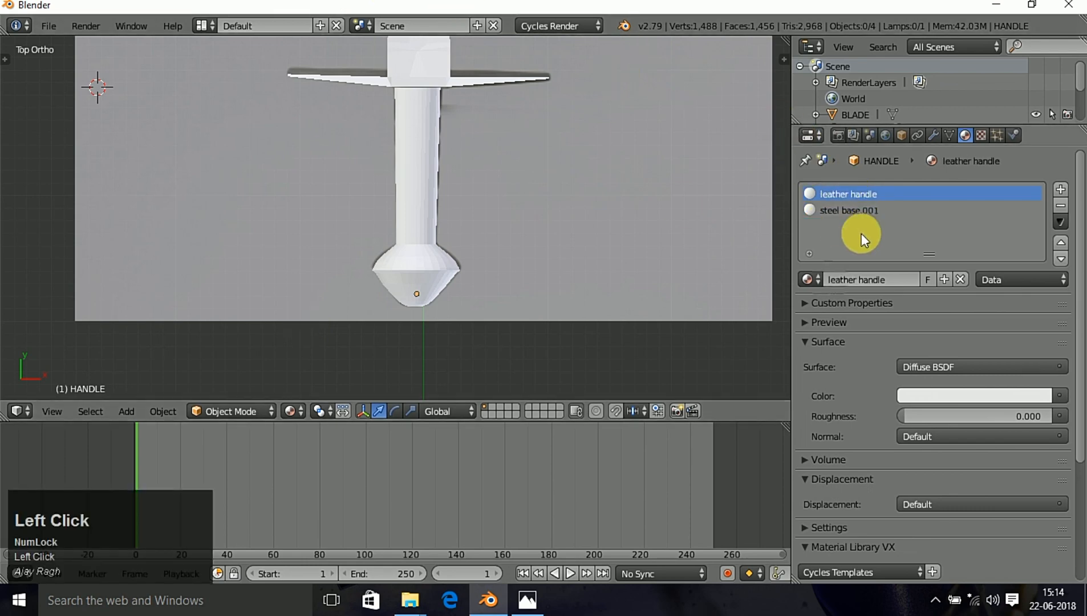
- Try the Scratche_metal.001 material in the handle's leather slot and inspect it on the grip
{"action": "left_click", "coordinate": [811, 277]}
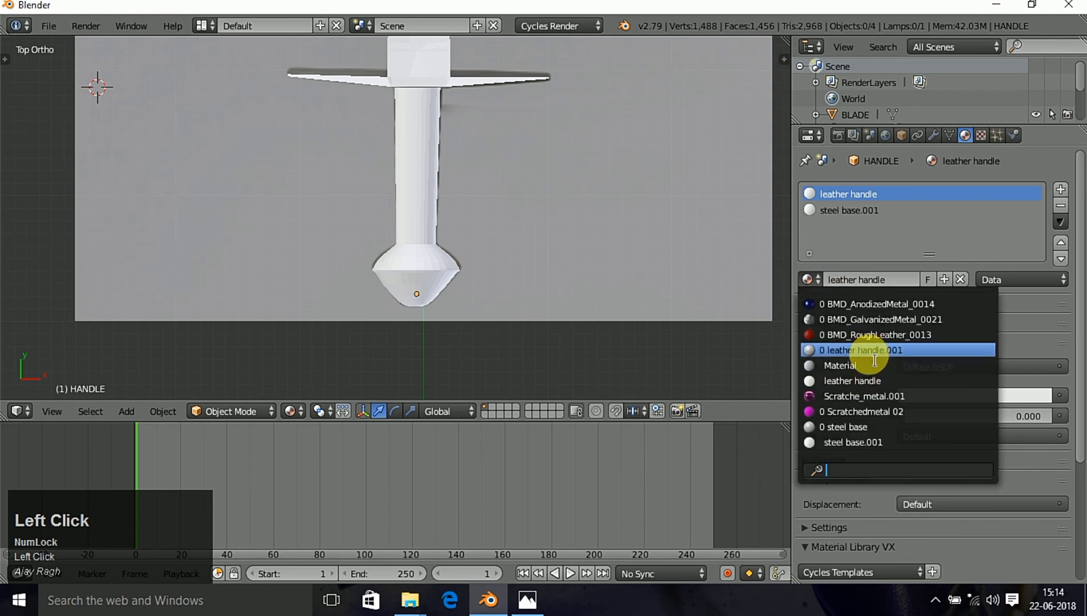
{"action": "scroll", "coordinate": [878, 356], "scroll_direction": "down", "scroll_amount": 1}
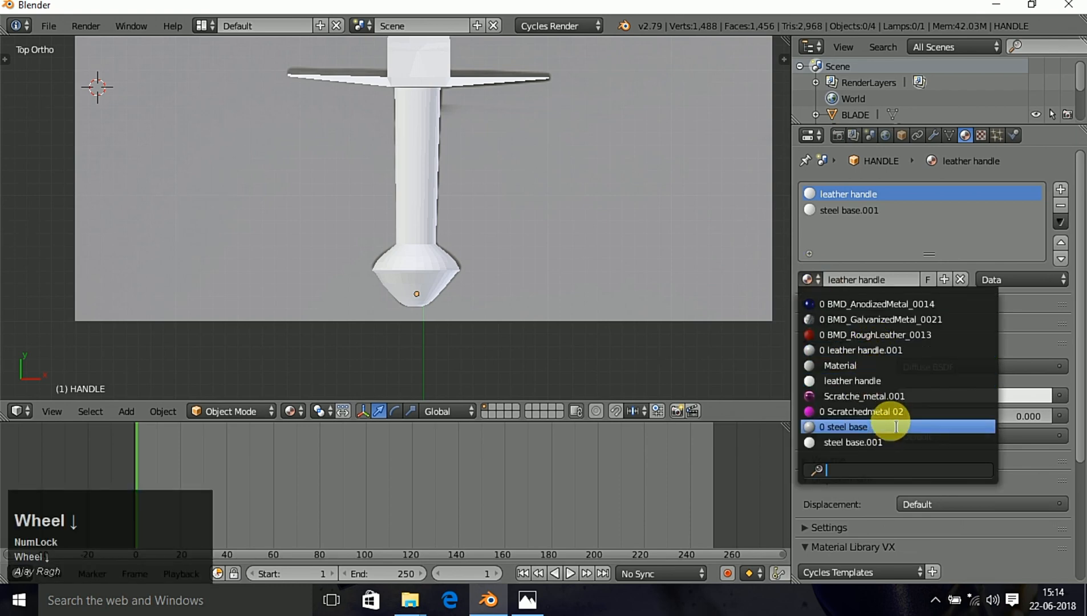
{"action": "left_click", "coordinate": [882, 396]}
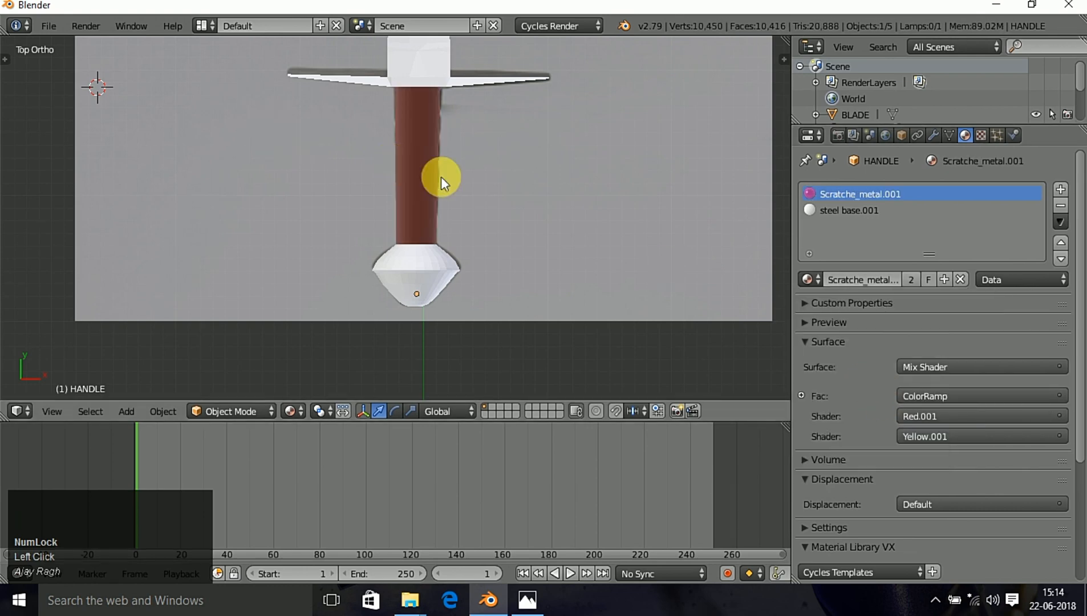
{"action": "scroll", "coordinate": [445, 178], "scroll_direction": "up", "scroll_amount": 1}
{"action": "scroll", "coordinate": [451, 183], "scroll_direction": "down", "scroll_amount": 2}
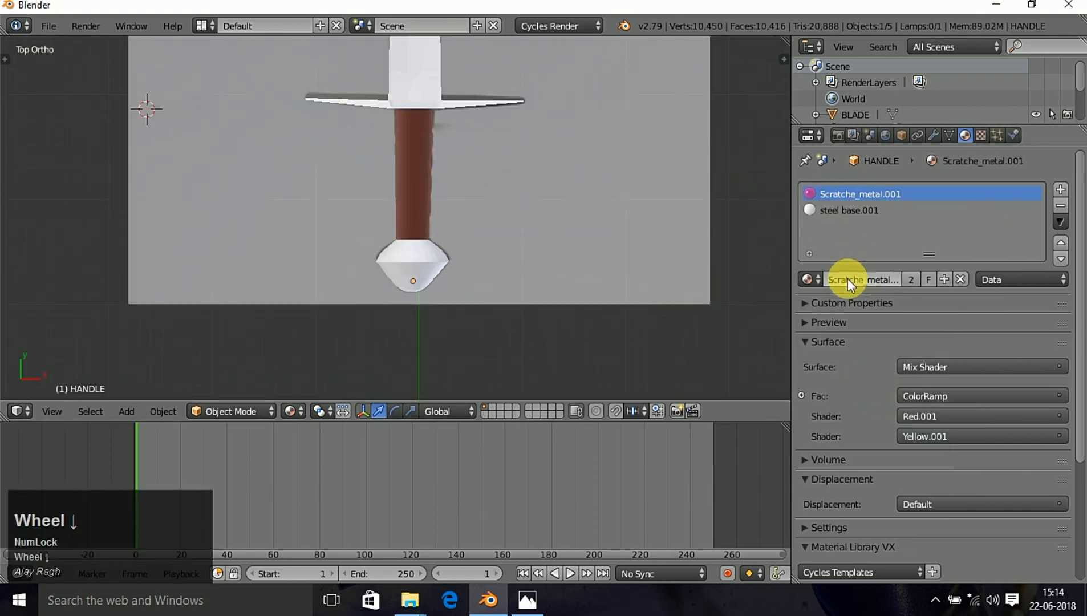
- Assign BMD_RoughLeather_0013 to the handle's first material slot and check the leather texture up close
{"action": "left_click", "coordinate": [808, 279]}
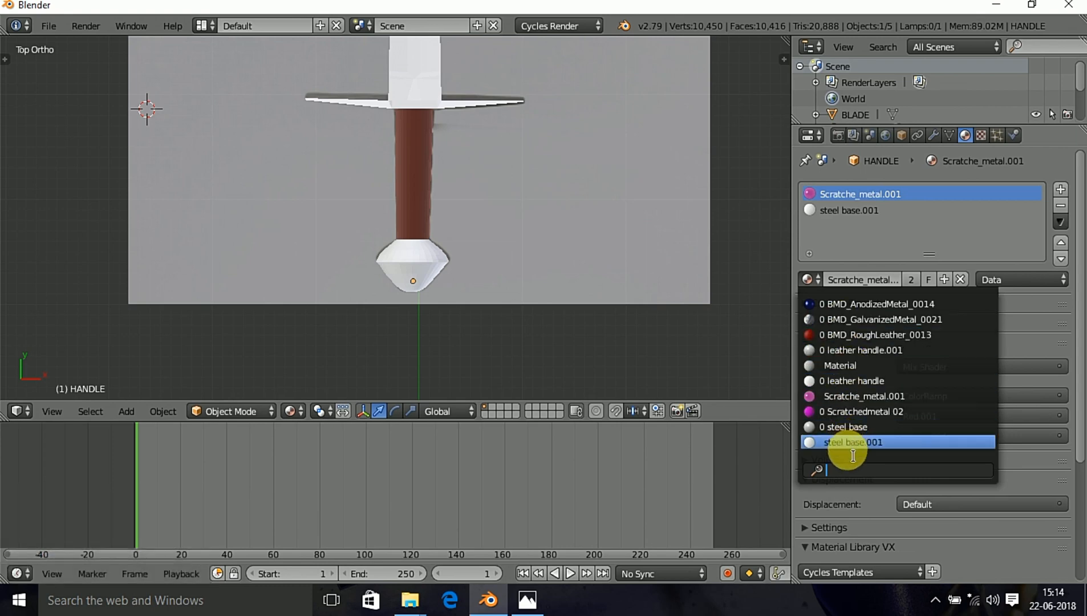
{"action": "scroll", "coordinate": [855, 445], "scroll_direction": "down", "scroll_amount": 1}
{"action": "scroll", "coordinate": [855, 445], "scroll_direction": "up", "scroll_amount": 5}
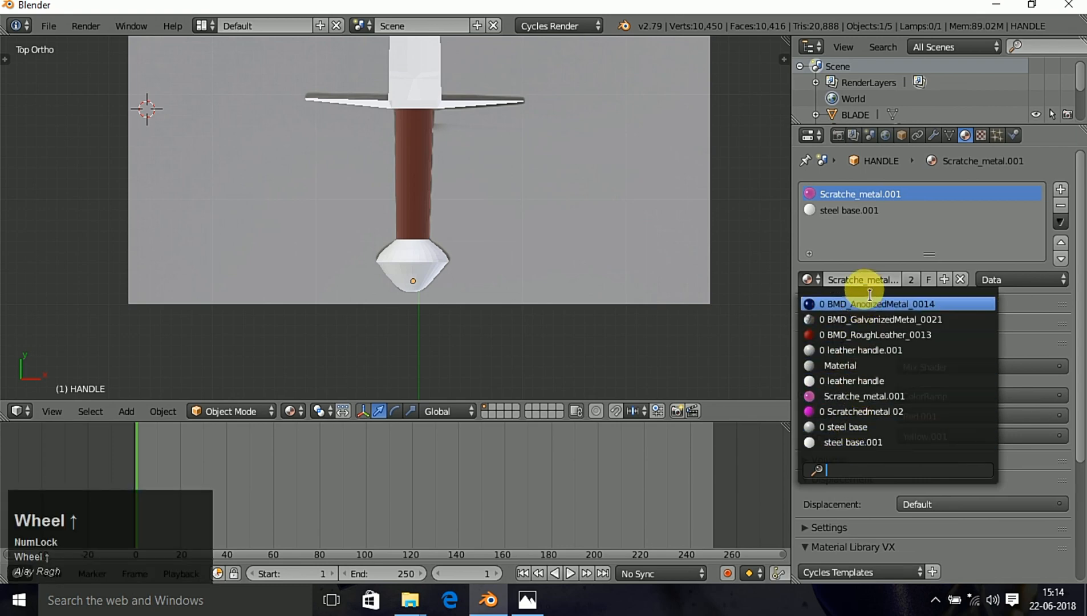
{"action": "left_click", "coordinate": [863, 335]}
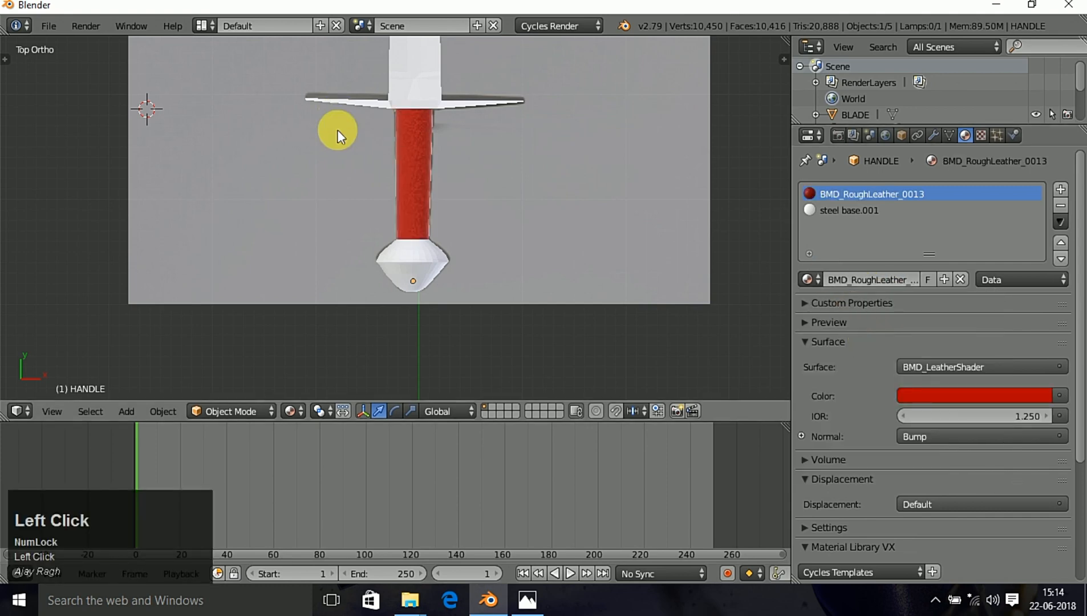
{"action": "scroll", "coordinate": [358, 185], "scroll_direction": "up", "scroll_amount": 1}
{"action": "scroll", "coordinate": [489, 200], "scroll_direction": "up", "scroll_amount": 7}
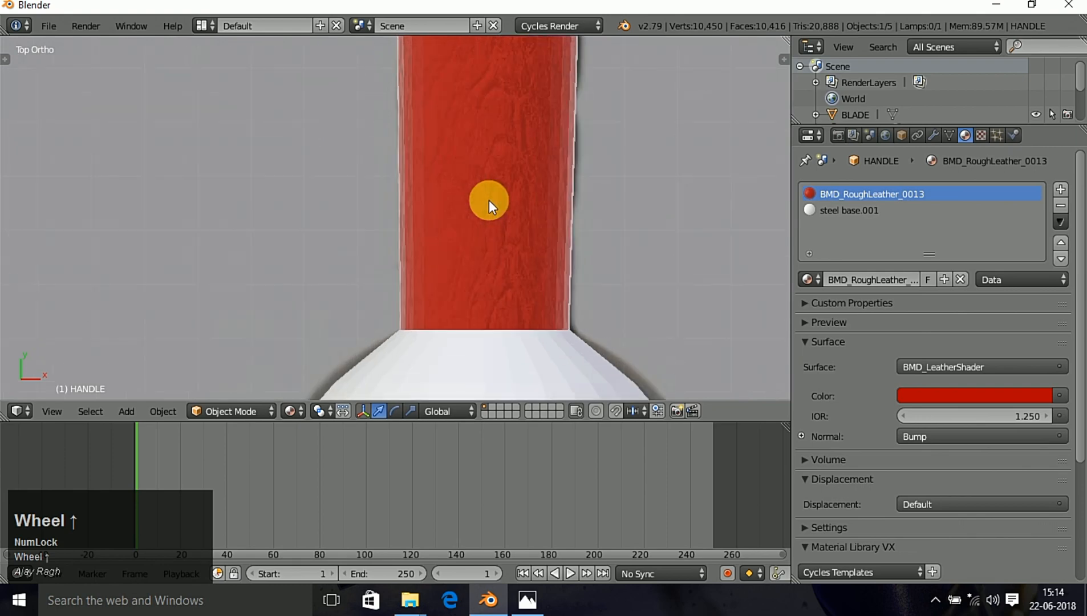
{"action": "scroll", "coordinate": [490, 200], "scroll_direction": "down", "scroll_amount": 2}
{"action": "scroll", "coordinate": [490, 200], "scroll_direction": "down", "scroll_amount": 3}
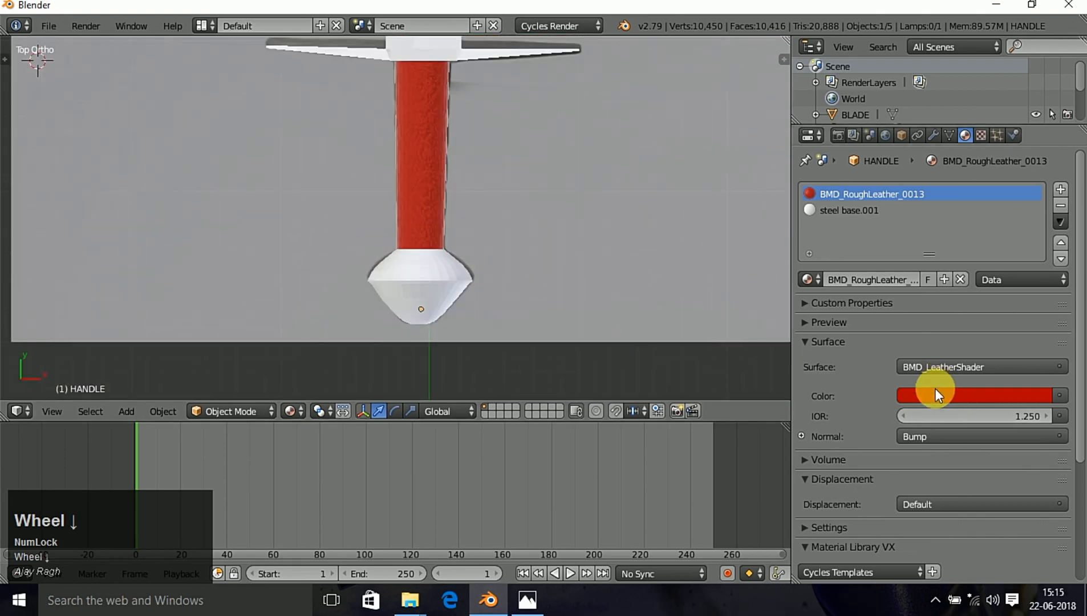
- Darken the BMD_RoughLeather_0013 surface colour of the grip to a deep dark red
{"action": "left_click", "coordinate": [938, 395]}
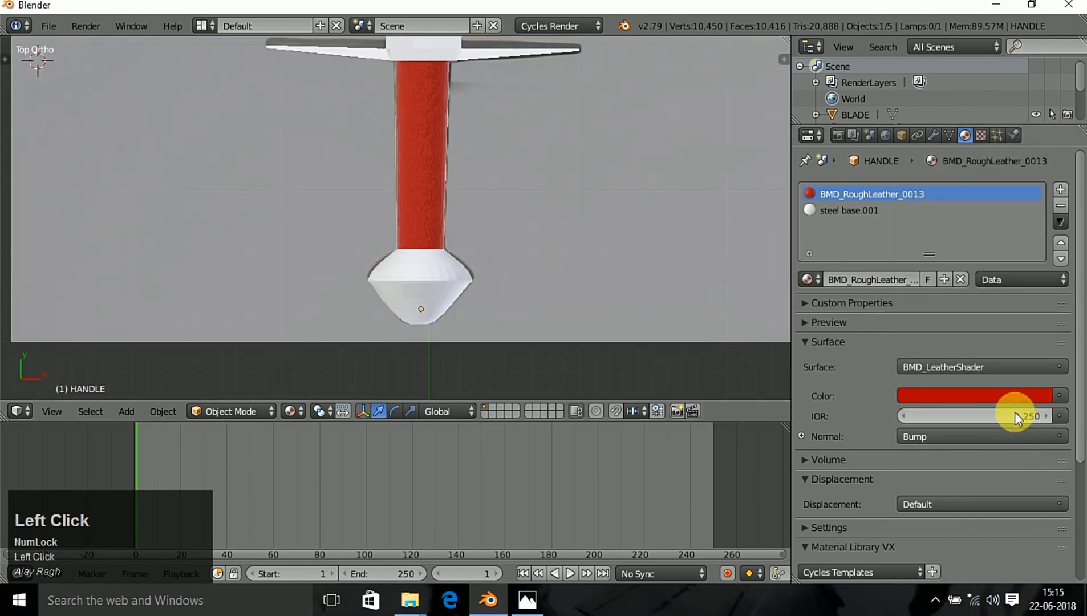
{"action": "left_click", "coordinate": [986, 389]}
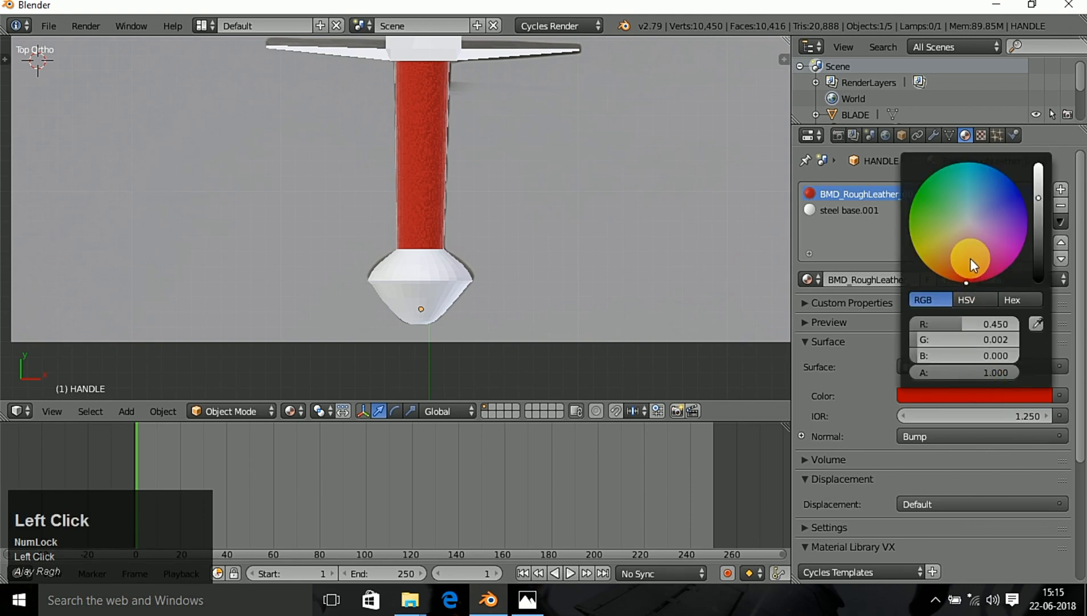
{"action": "left_click", "coordinate": [1036, 201]}
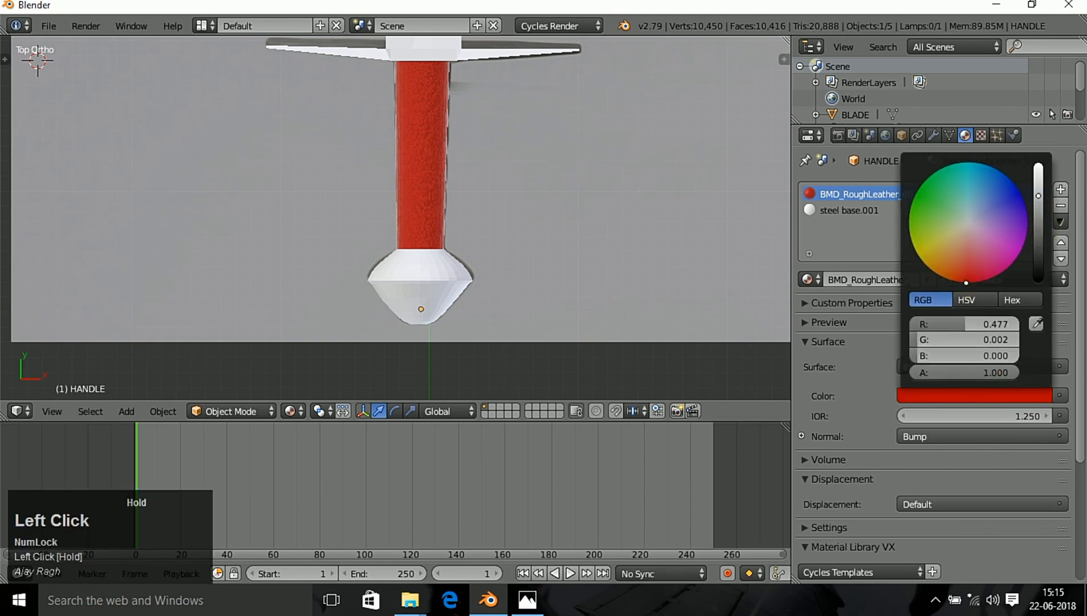
{"action": "left_click_drag", "start_coordinate": [1039, 195], "coordinate": [1038, 233]}
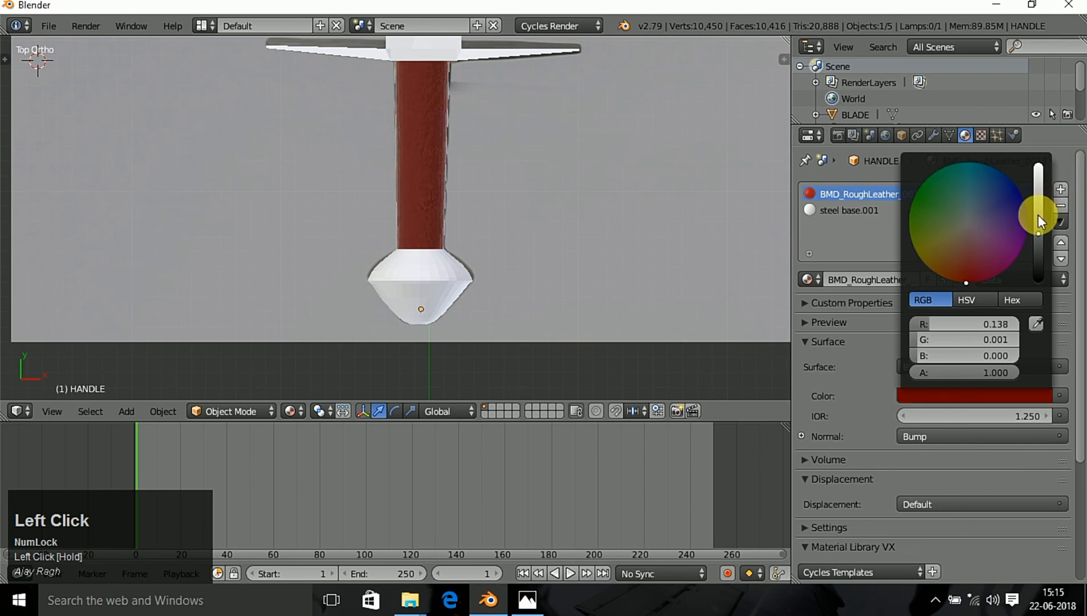
{"action": "left_click", "coordinate": [999, 391]}
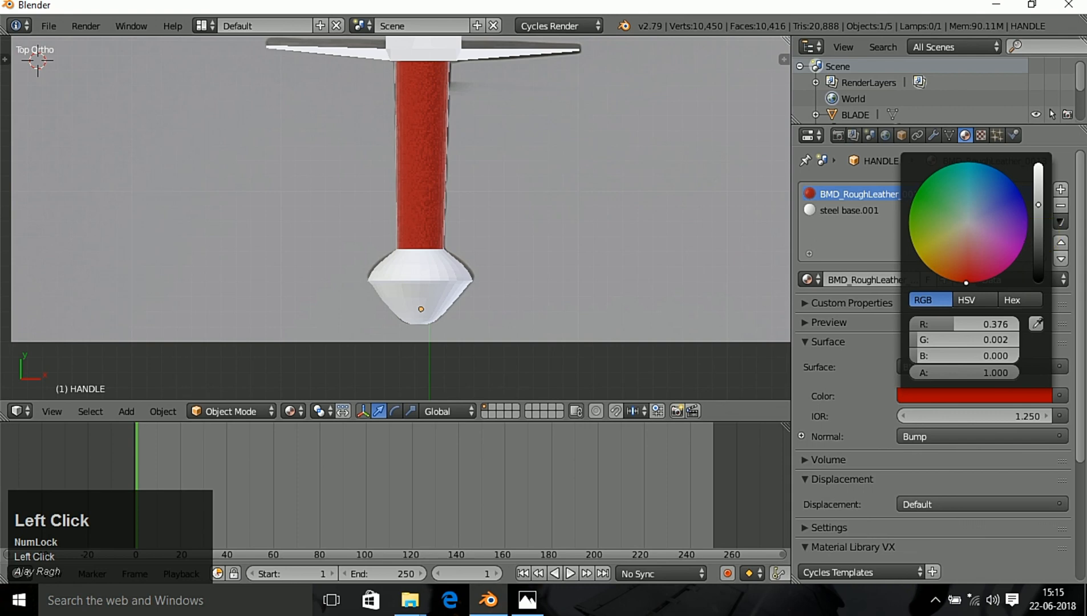
{"action": "left_click", "coordinate": [1039, 234]}
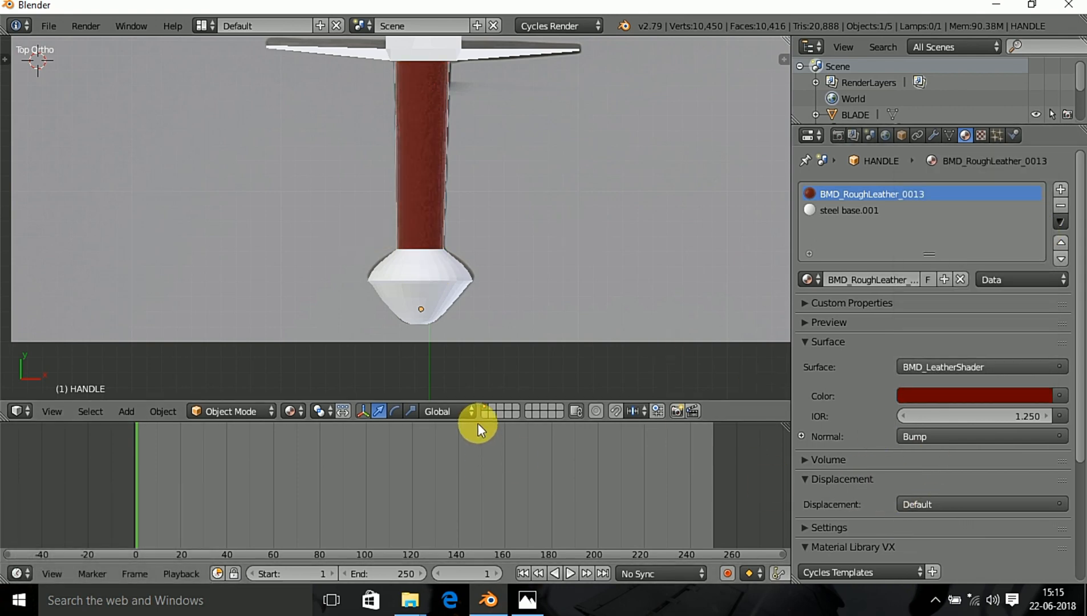
- Enlarge the timeline area, change it to the Node Editor and bring the leather material's Bump nodes into view
{"action": "left_click_drag", "start_coordinate": [517, 422], "coordinate": [517, 337]}
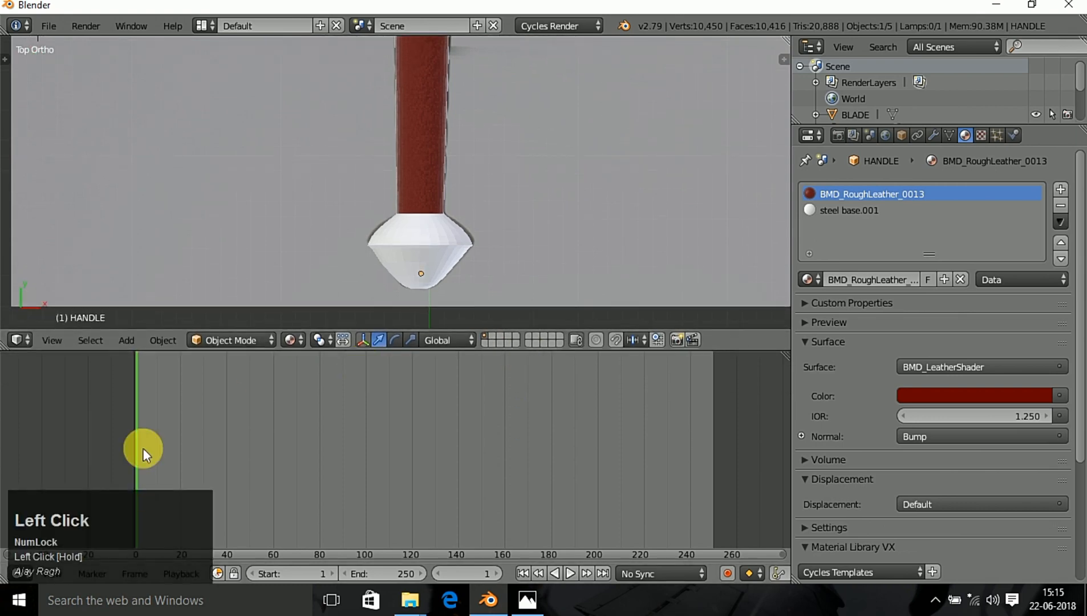
{"action": "left_click", "coordinate": [24, 567]}
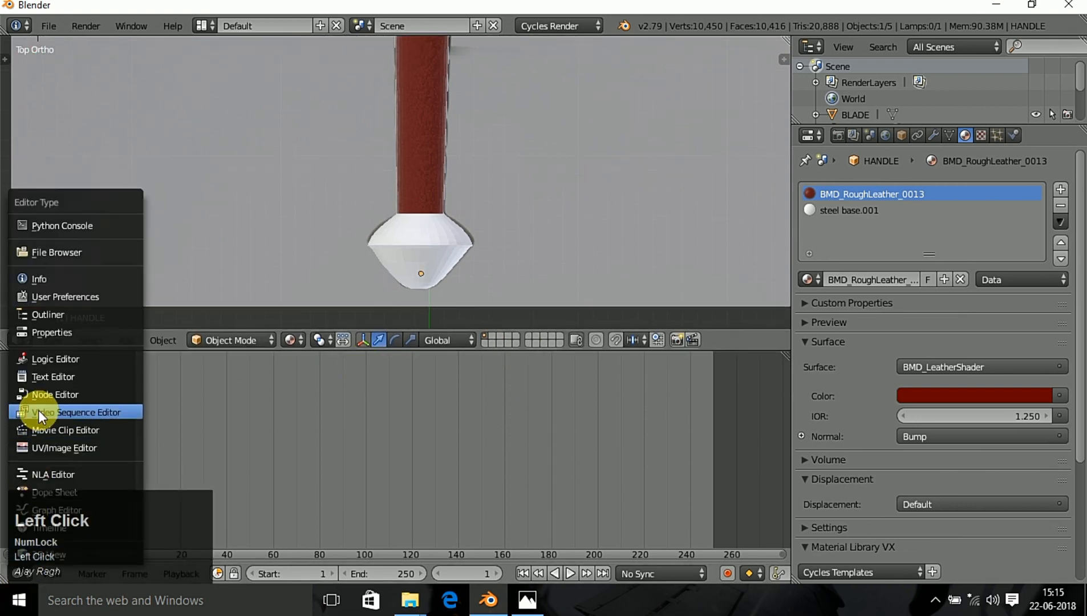
{"action": "left_click", "coordinate": [47, 392]}
{"action": "scroll", "coordinate": [295, 504], "scroll_direction": "up", "scroll_amount": 2}
{"action": "scroll", "coordinate": [407, 403], "scroll_direction": "up", "scroll_amount": 3, "text": "shift"}
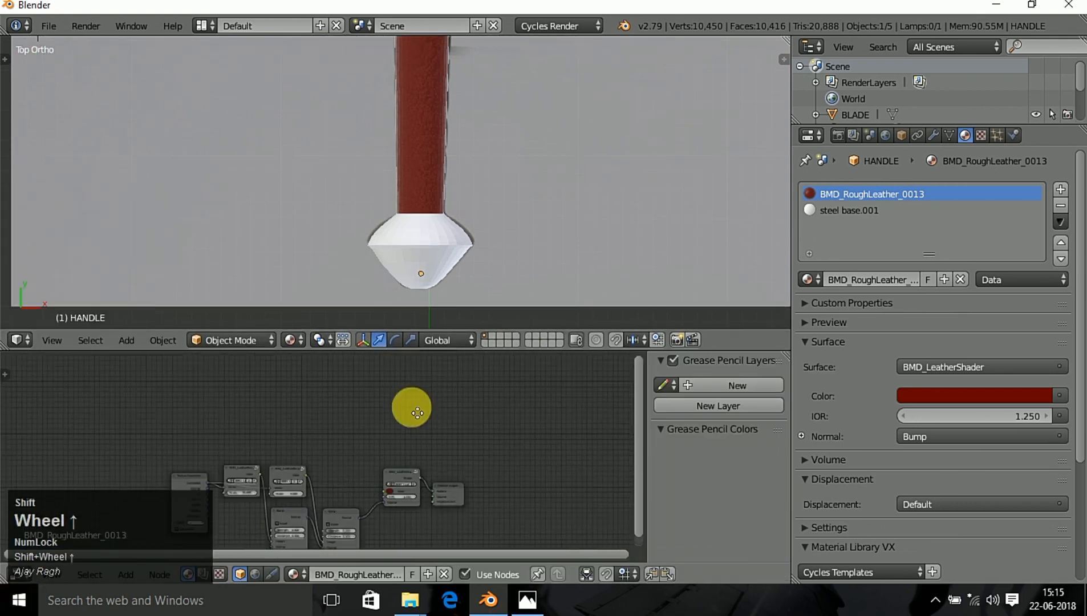
{"action": "scroll", "coordinate": [453, 487], "scroll_direction": "up", "scroll_amount": 2}
{"action": "middle_click_drag", "start_coordinate": [494, 464], "coordinate": [286, 384], "text": "shift"}
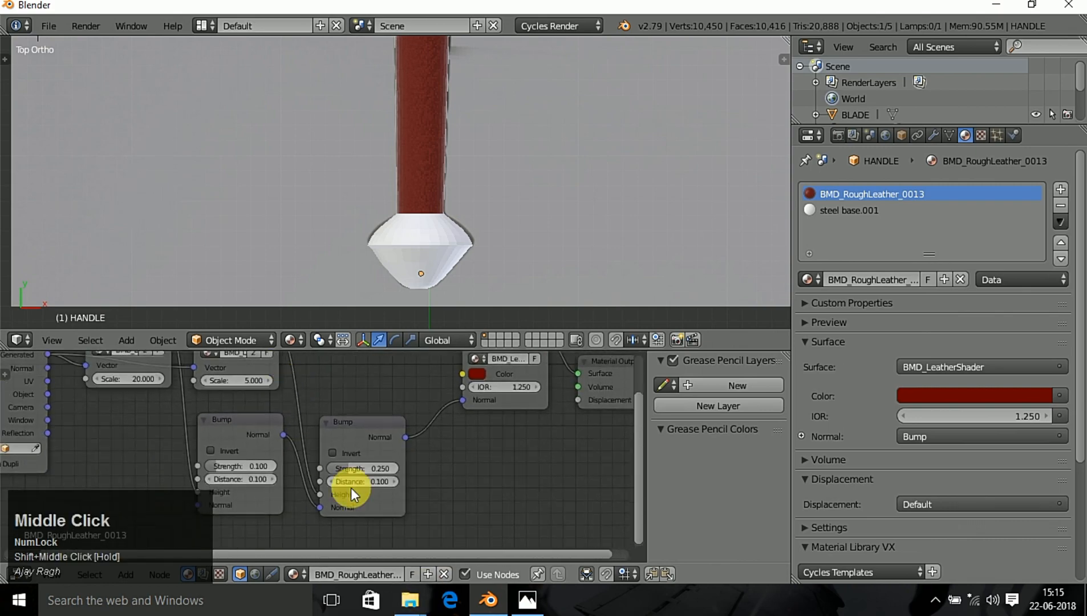
- Raise the strength of the Bump node feeding the leather shader to 0.723 and check the grip
{"action": "left_click", "coordinate": [343, 467]}
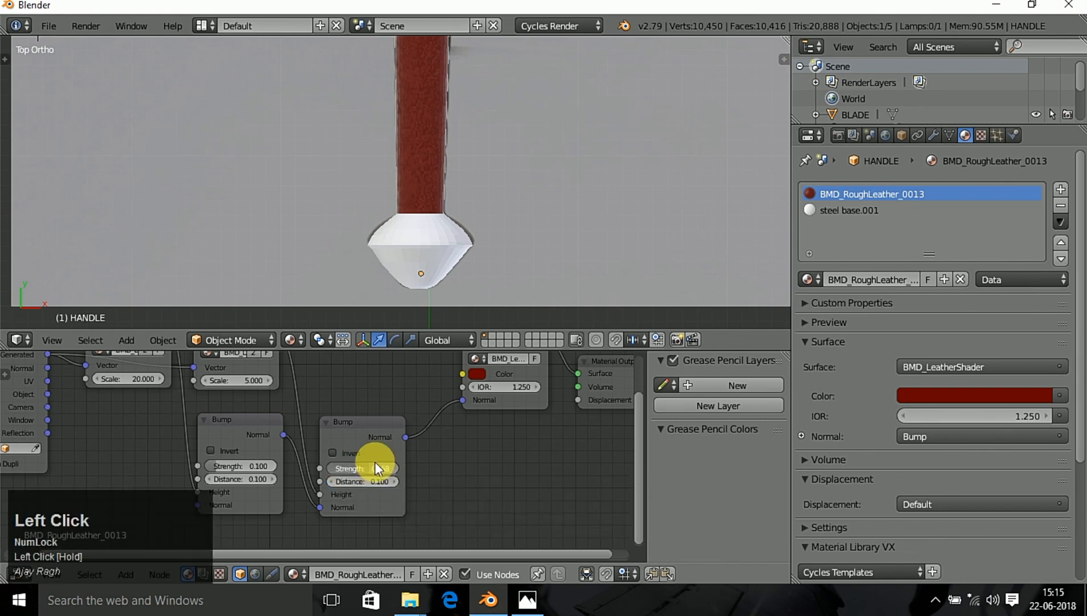
{"action": "scroll", "coordinate": [411, 179], "scroll_direction": "up", "scroll_amount": 3}
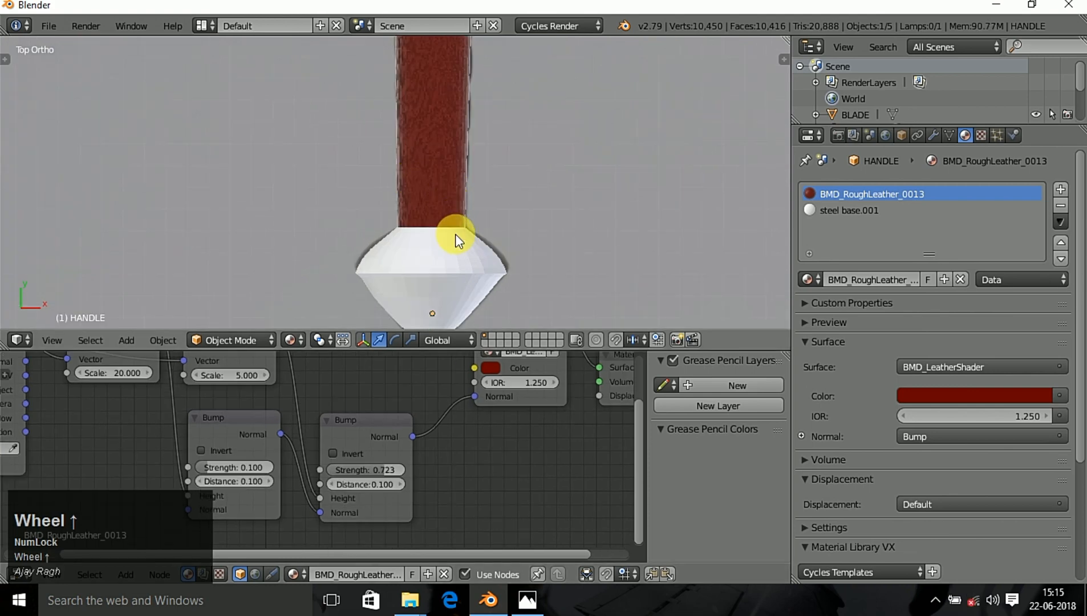
{"action": "scroll", "coordinate": [456, 233], "scroll_direction": "up", "scroll_amount": 2}
{"action": "scroll", "coordinate": [472, 204], "scroll_direction": "down", "scroll_amount": 3}
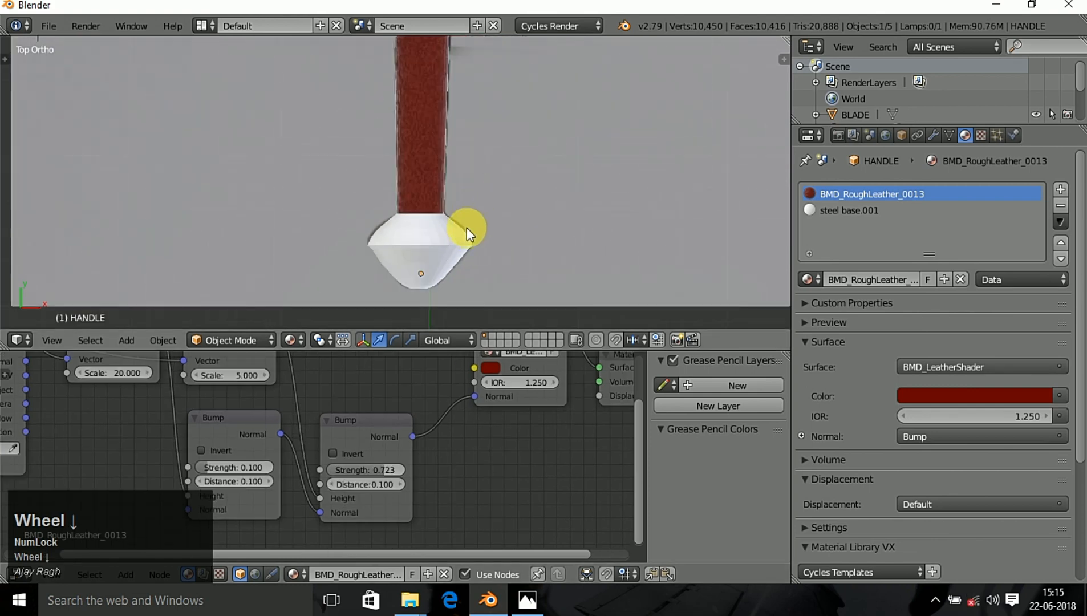
- Set the strength of the first Bump node in the leather material to 0.5 and check the grip's surface
{"action": "middle_click_drag", "start_coordinate": [423, 471], "coordinate": [512, 466], "text": "shift"}
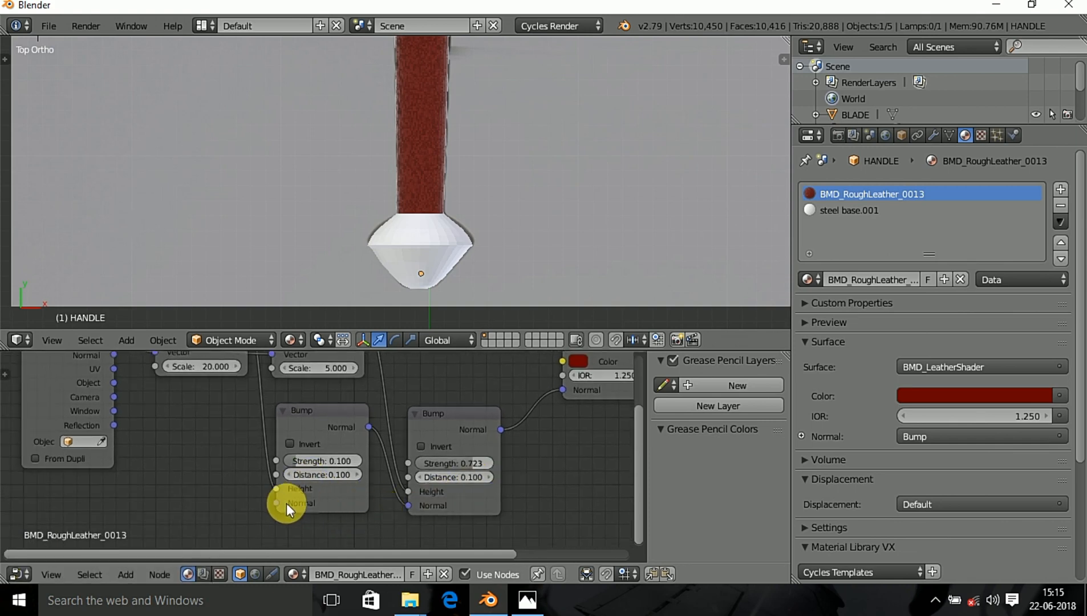
{"action": "left_click", "coordinate": [313, 461]}
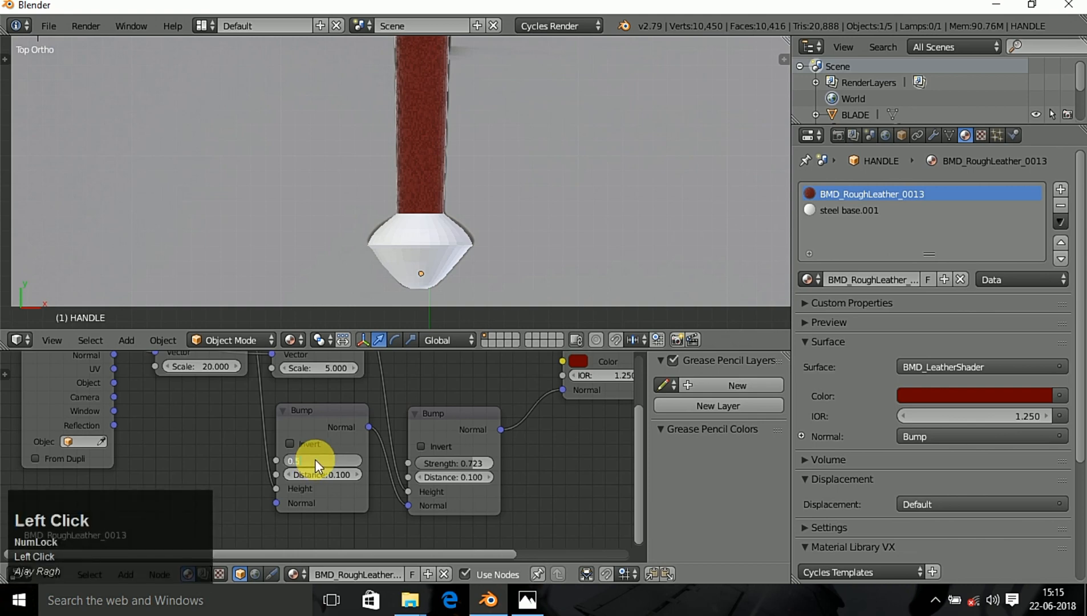
{"action": "type", "text": "0.5"}
{"action": "key", "text": "Return"}
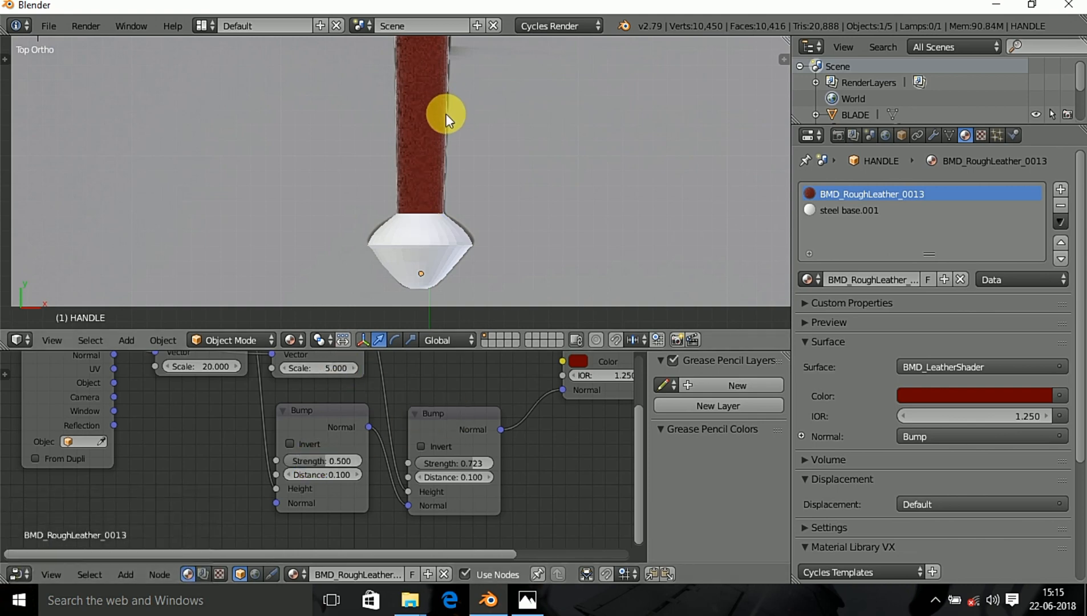
{"action": "scroll", "coordinate": [513, 150], "scroll_direction": "up", "scroll_amount": 5}
{"action": "scroll", "coordinate": [510, 177], "scroll_direction": "down", "scroll_amount": 3}
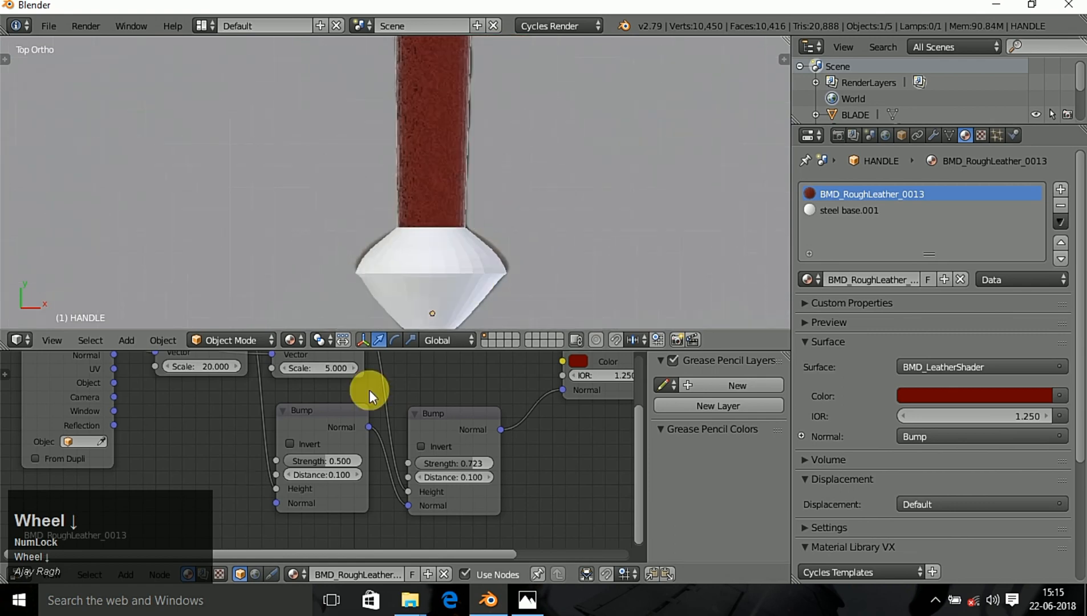
{"action": "scroll", "coordinate": [165, 444], "scroll_direction": "down", "scroll_amount": 3}
{"action": "middle_click_drag", "start_coordinate": [395, 364], "coordinate": [340, 473], "text": "shift"}
- Try BMD_AnodizedMetal_0014 in the pommel's steel base.001 slot, and settle on Scratchedmetal 02 for it instead
{"action": "right_click", "coordinate": [436, 292]}
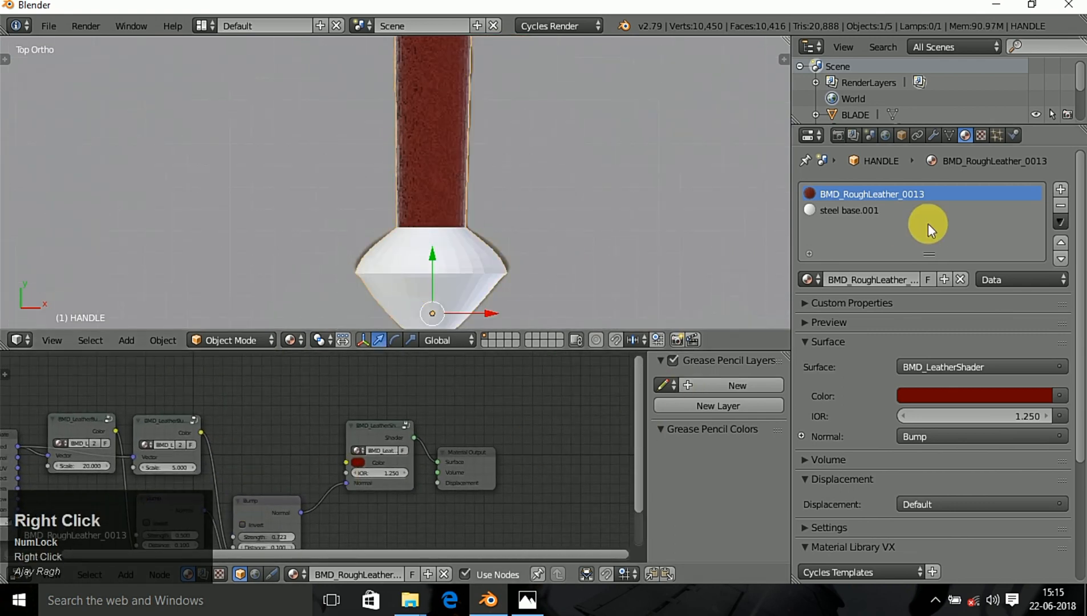
{"action": "left_click", "coordinate": [834, 209]}
{"action": "right_click", "coordinate": [457, 275]}
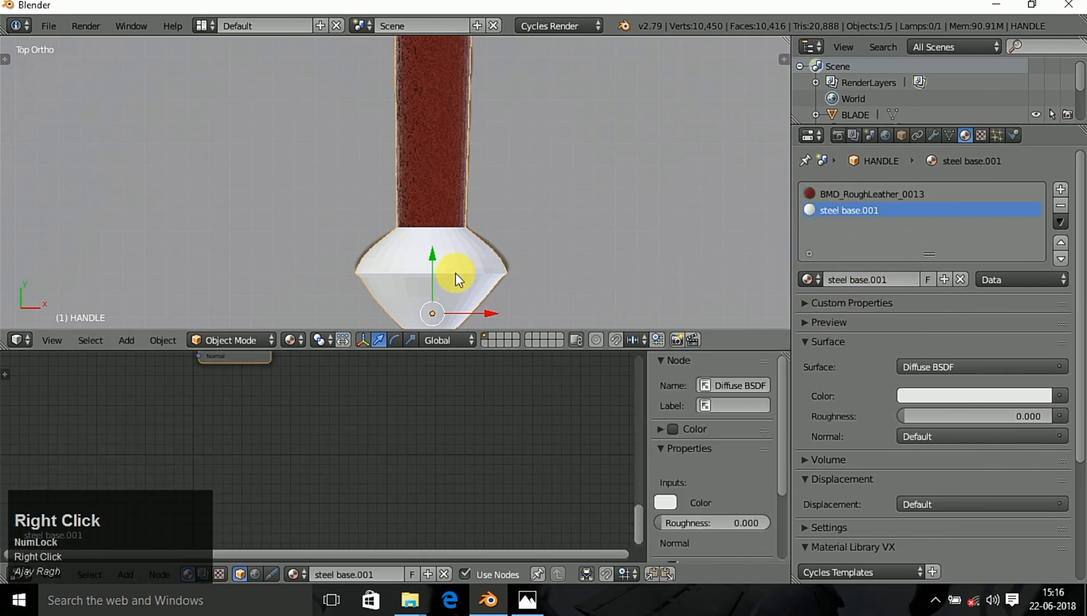
{"action": "left_click", "coordinate": [807, 279]}
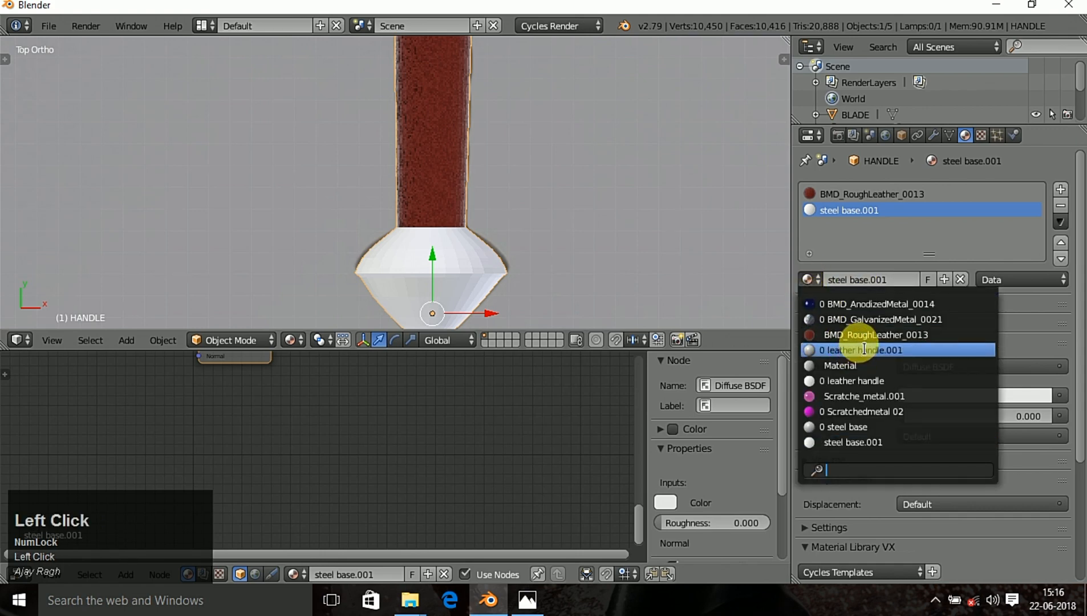
{"action": "left_click", "coordinate": [869, 304]}
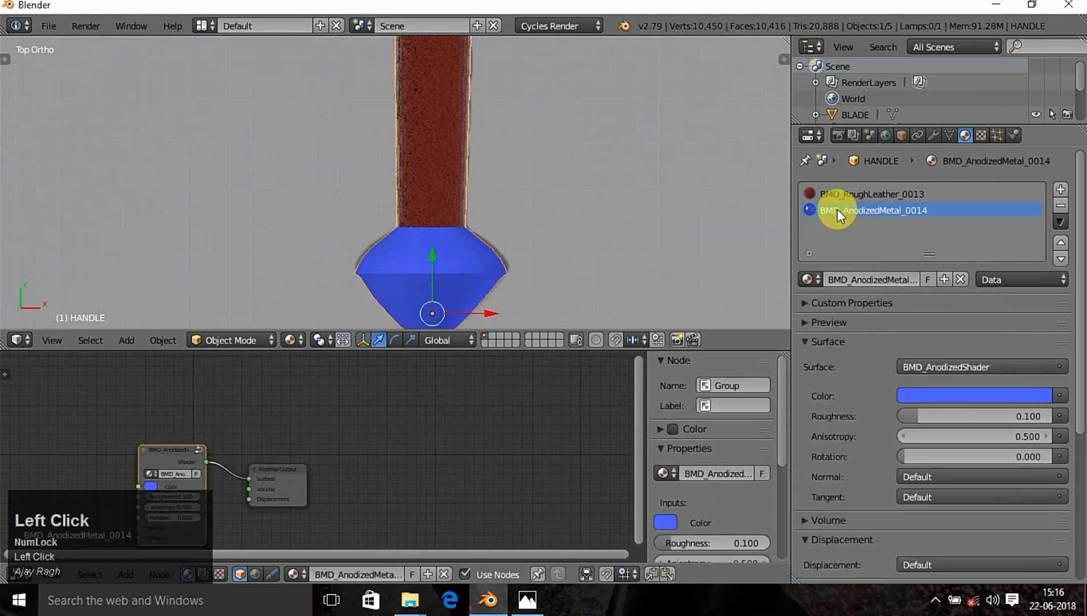
{"action": "left_click", "coordinate": [808, 280]}
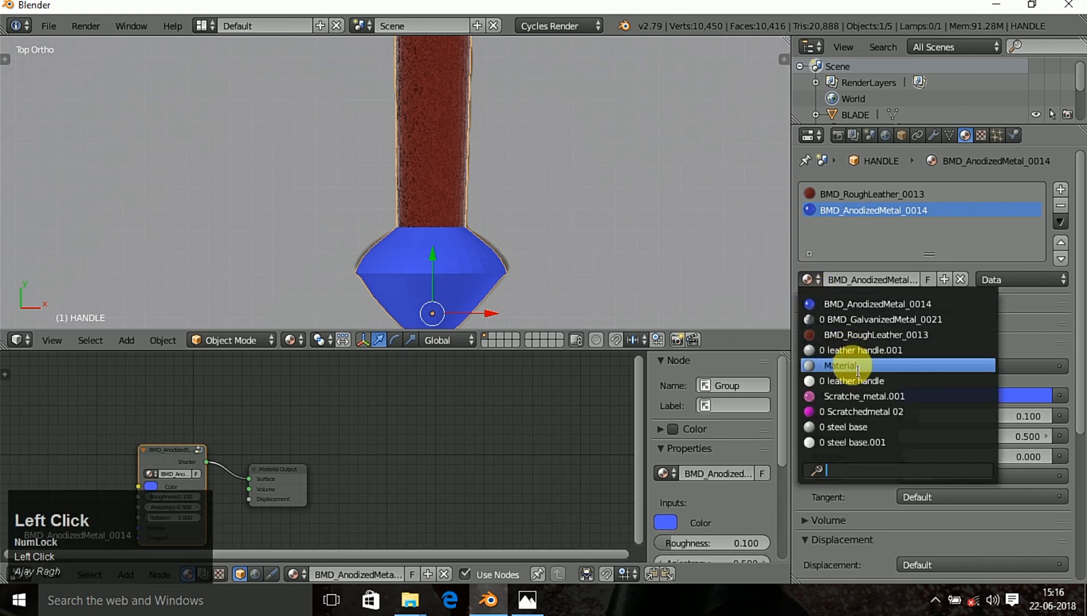
{"action": "left_click", "coordinate": [873, 415]}
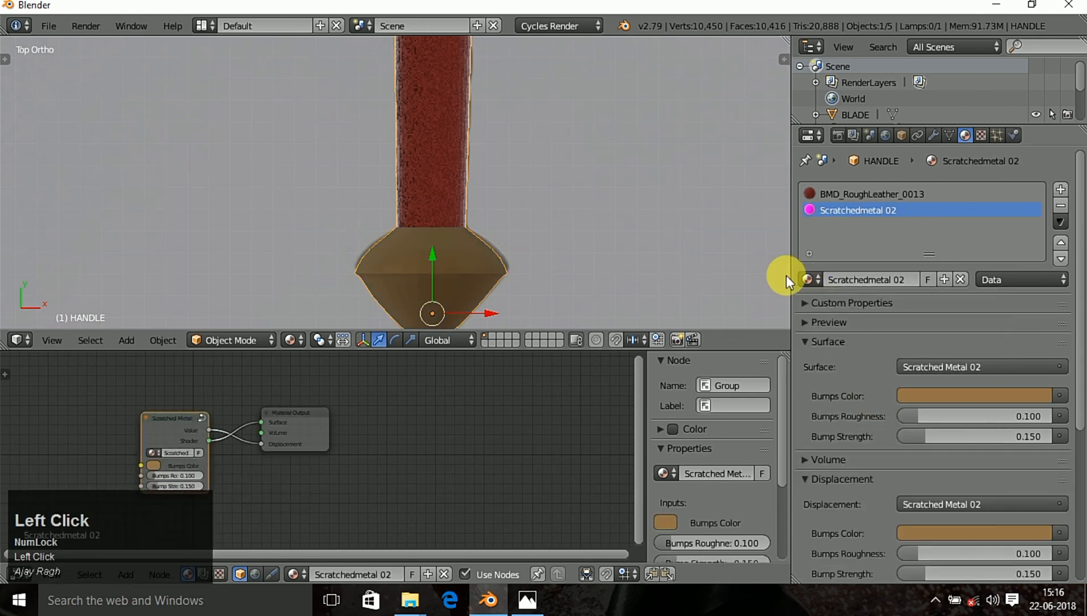
- Show the viewport in Rendered shading and enable Ambient Occlusion for the world
{"action": "left_click", "coordinate": [286, 338]}
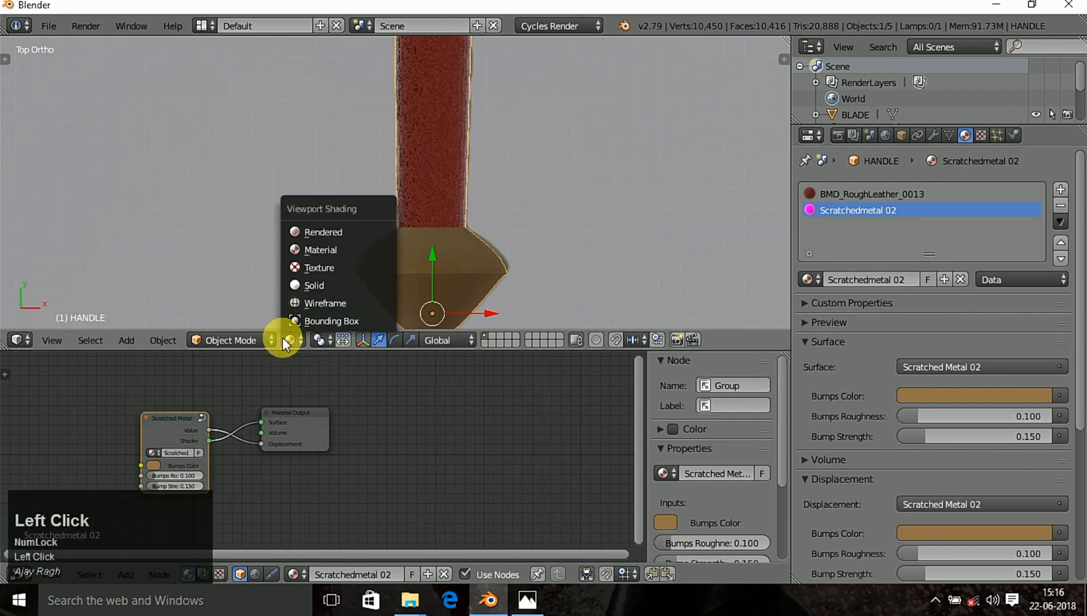
{"action": "left_click", "coordinate": [323, 234]}
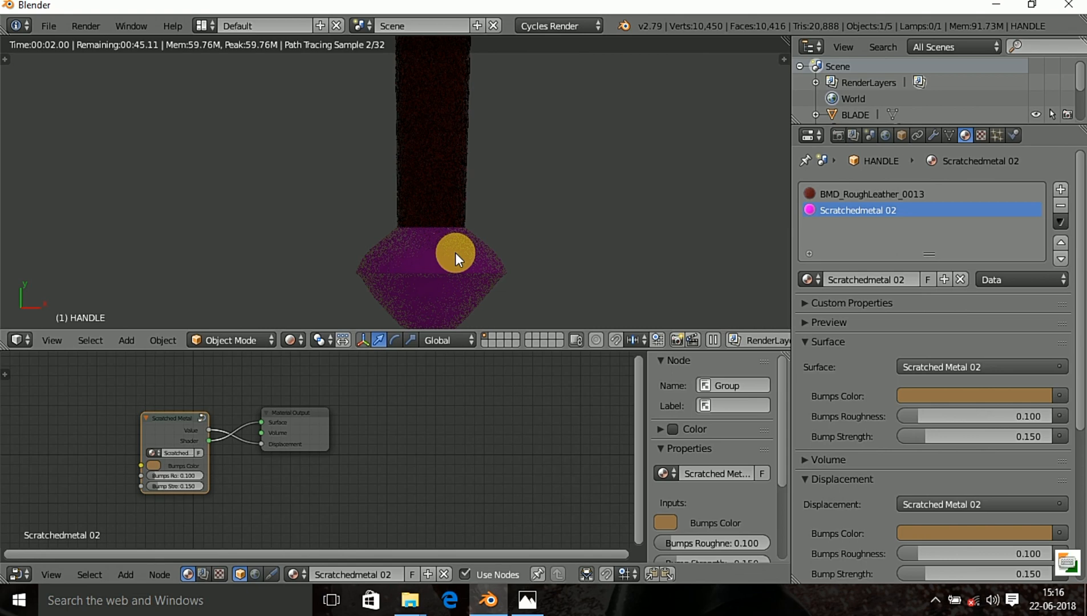
{"action": "left_click", "coordinate": [885, 136]}
{"action": "left_click", "coordinate": [818, 321]}
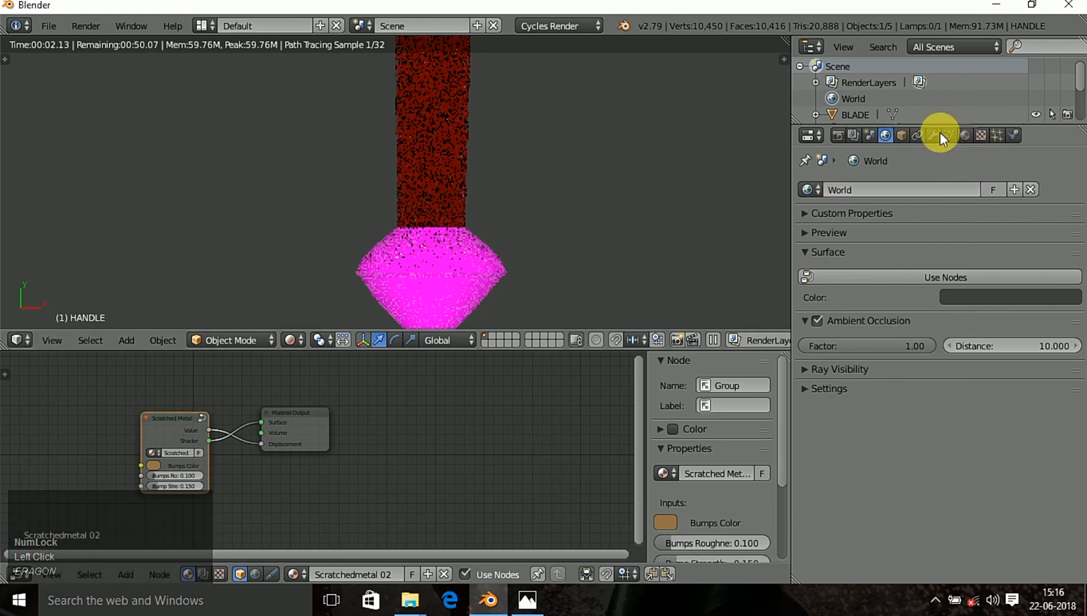
- Open the Scratched Metal 02 node group of the pommel's material and examine its whole node network
{"action": "scroll", "coordinate": [174, 488], "scroll_direction": "up", "scroll_amount": 5}
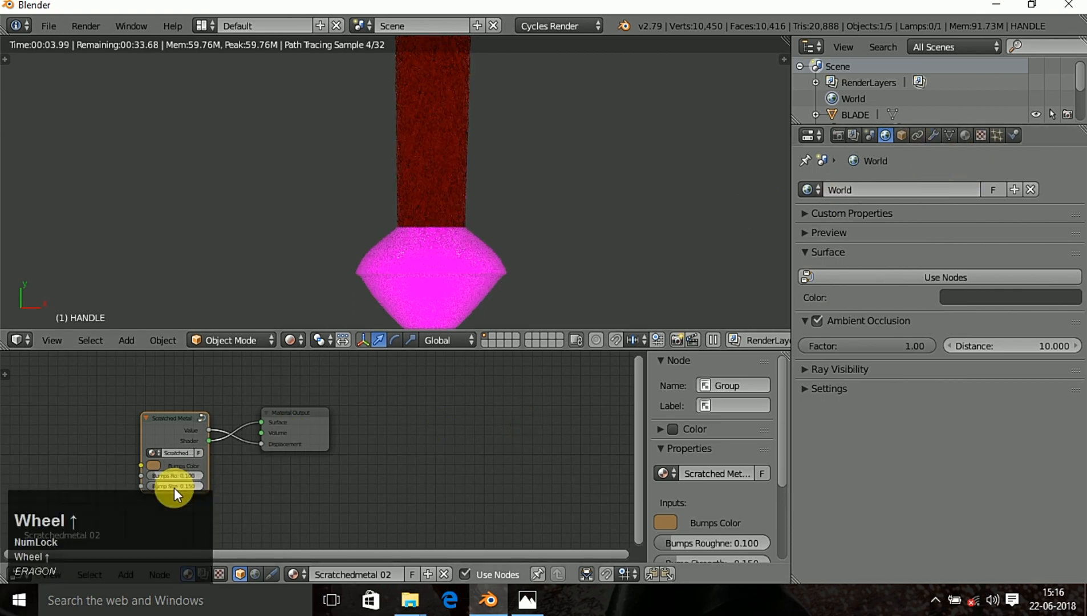
{"action": "middle_click", "coordinate": [351, 461], "text": "shift"}
{"action": "middle_click_drag", "start_coordinate": [351, 461], "coordinate": [354, 424], "text": "shift"}
{"action": "left_click", "coordinate": [351, 386]}
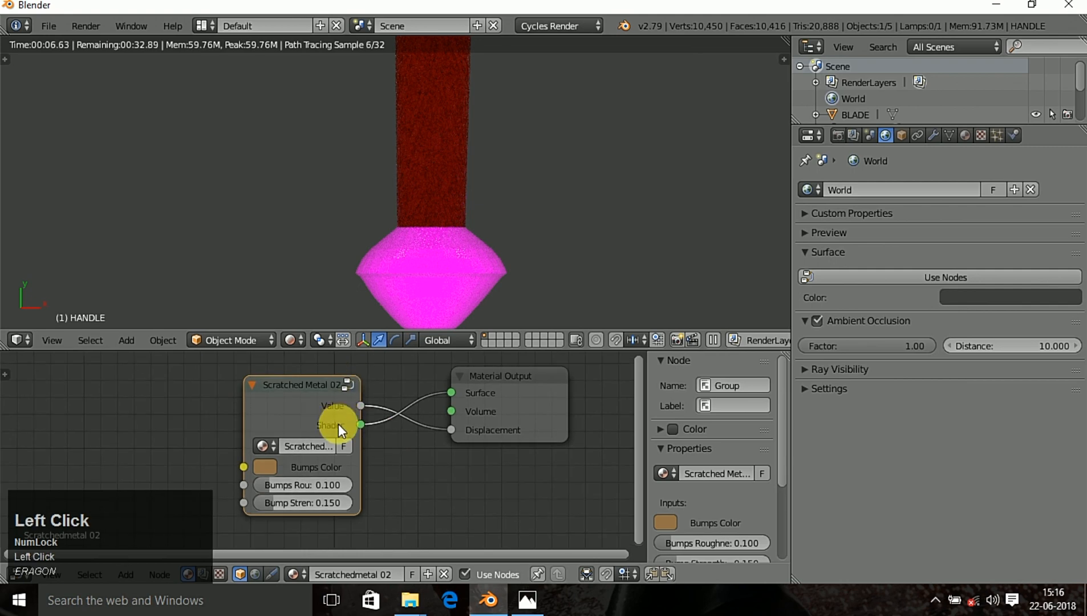
{"action": "scroll", "coordinate": [338, 427], "scroll_direction": "down", "scroll_amount": 1}
{"action": "scroll", "coordinate": [338, 432], "scroll_direction": "down", "scroll_amount": 3}
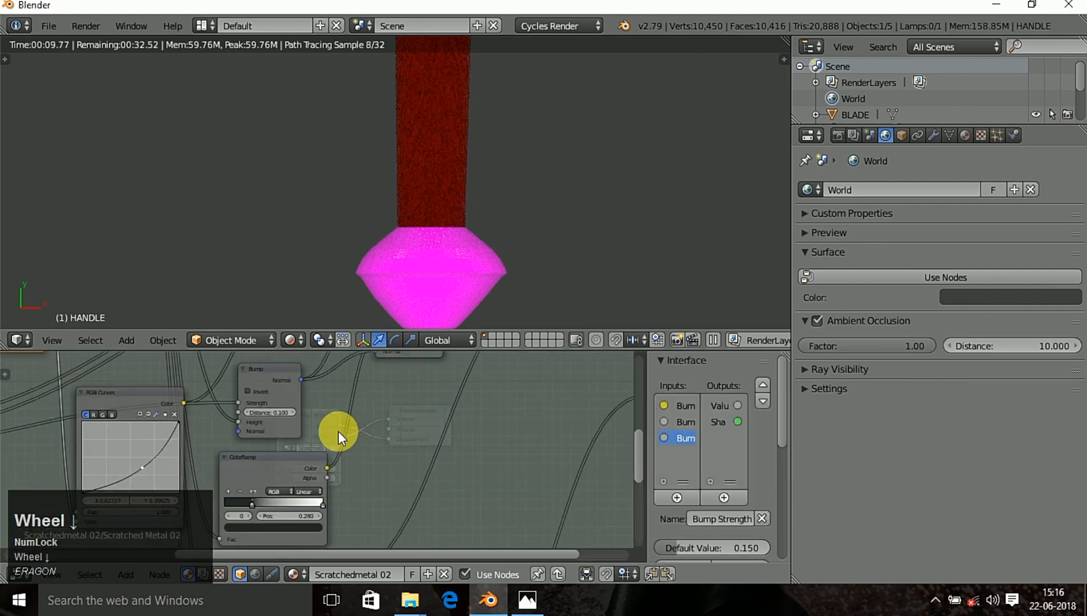
{"action": "scroll", "coordinate": [294, 474], "scroll_direction": "down", "scroll_amount": 2}
{"action": "middle_click_drag", "start_coordinate": [390, 447], "coordinate": [545, 561], "text": "shift"}
{"action": "scroll", "coordinate": [463, 486], "scroll_direction": "down", "scroll_amount": 1}
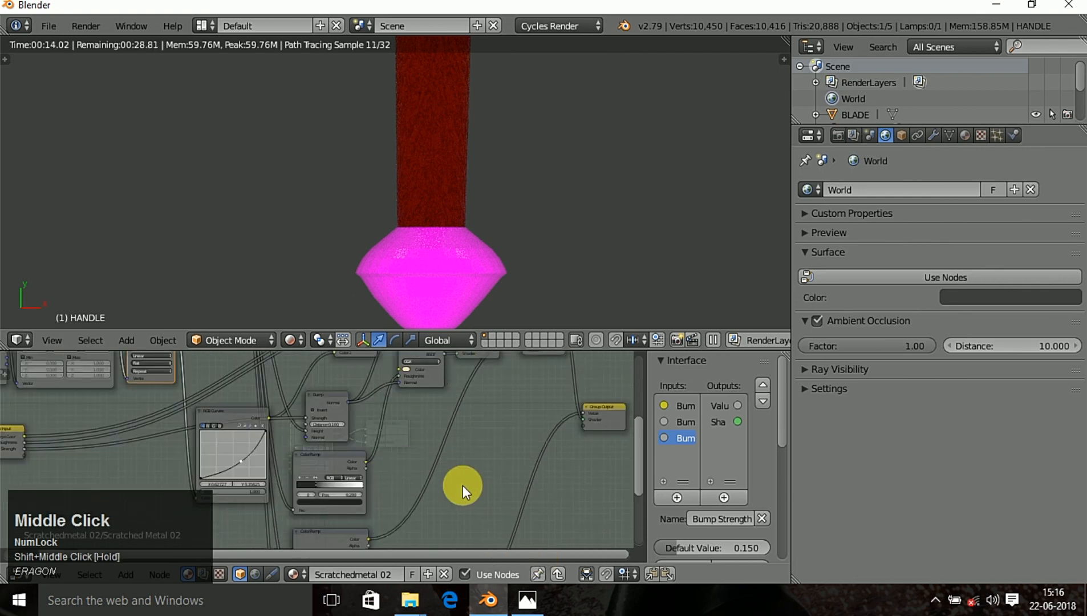
{"action": "scroll", "coordinate": [464, 486], "scroll_direction": "down", "scroll_amount": 2}
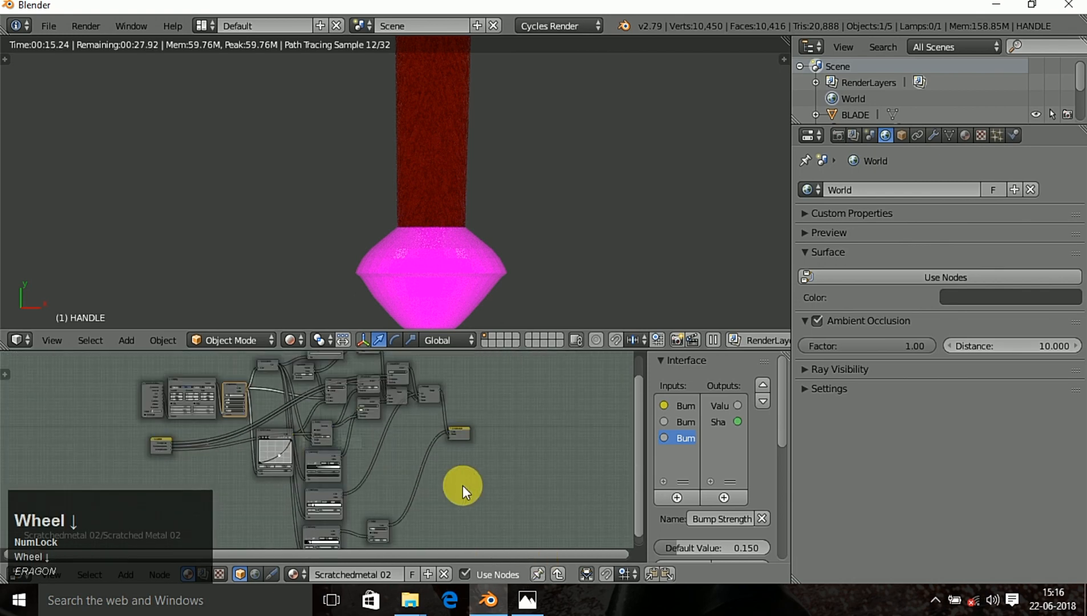
{"action": "scroll", "coordinate": [463, 486], "scroll_direction": "down", "scroll_amount": 2}
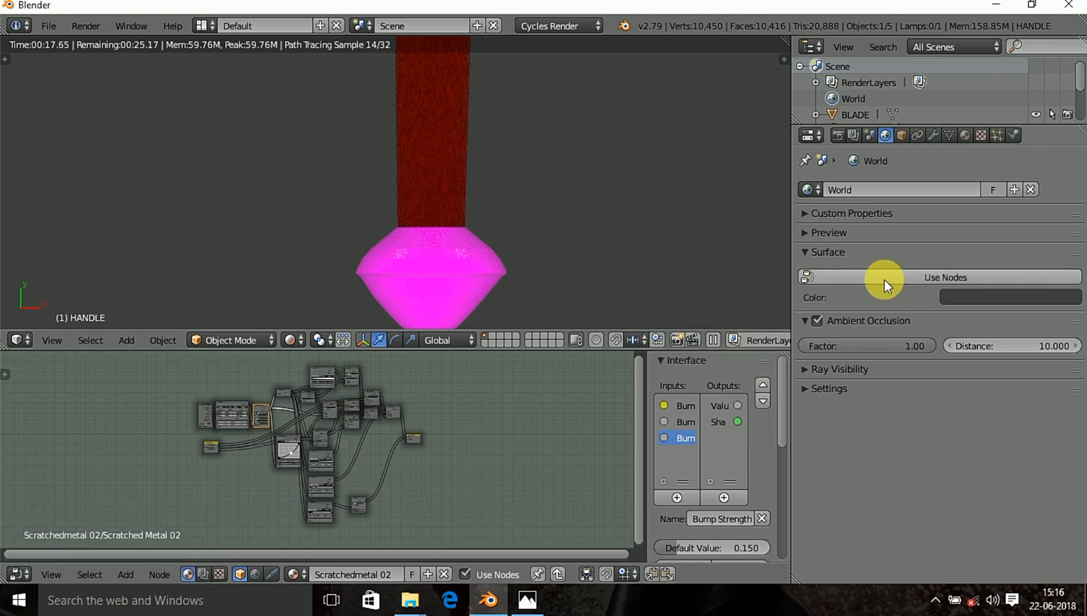
- Replace the material in the pommel's Scratchedmetal 02 slot with BMD_GalvanizedMetal_0021 and inspect it in the render
{"action": "left_click", "coordinate": [964, 136]}
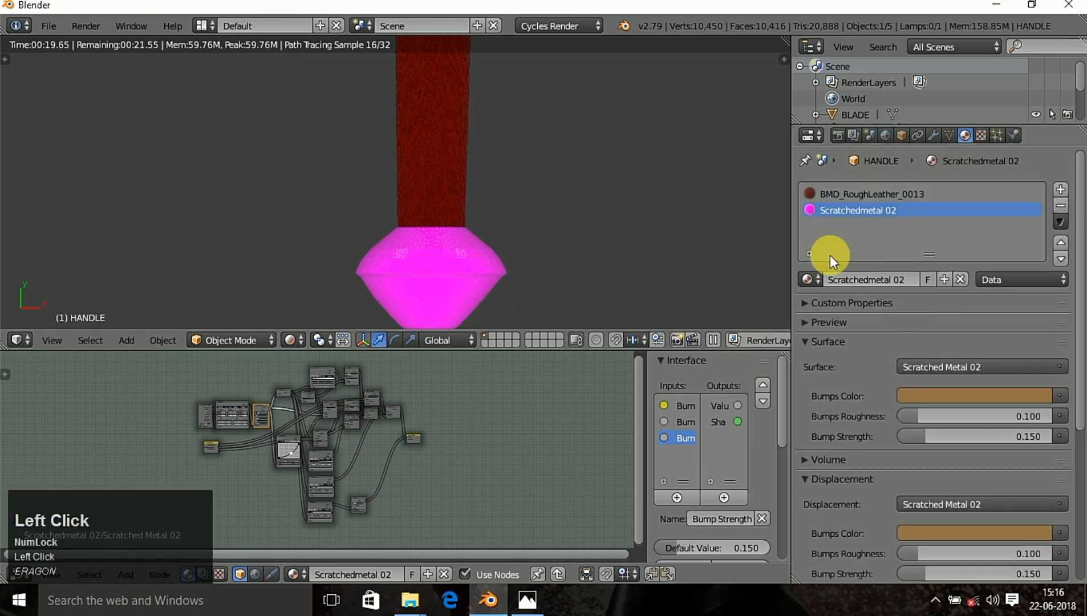
{"action": "left_click", "coordinate": [820, 279]}
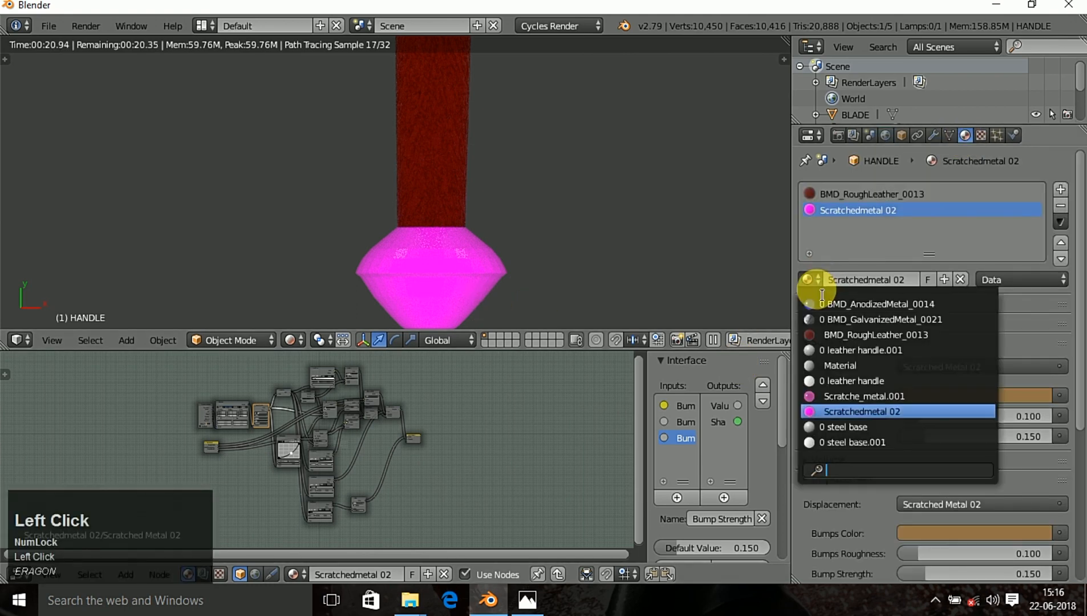
{"action": "left_click", "coordinate": [840, 318]}
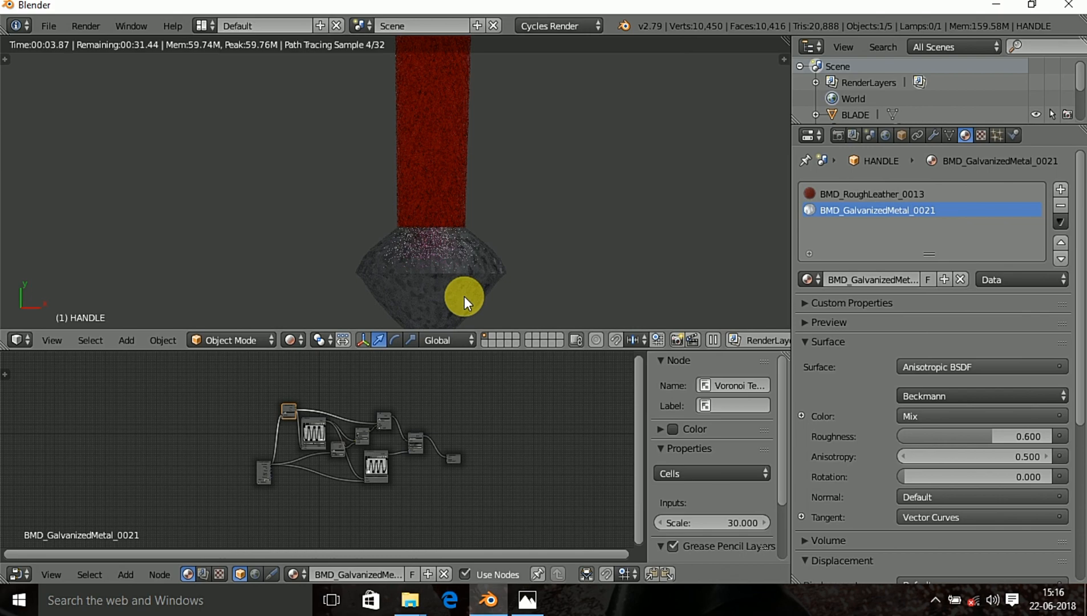
{"action": "scroll", "coordinate": [465, 297], "scroll_direction": "up", "scroll_amount": 1}
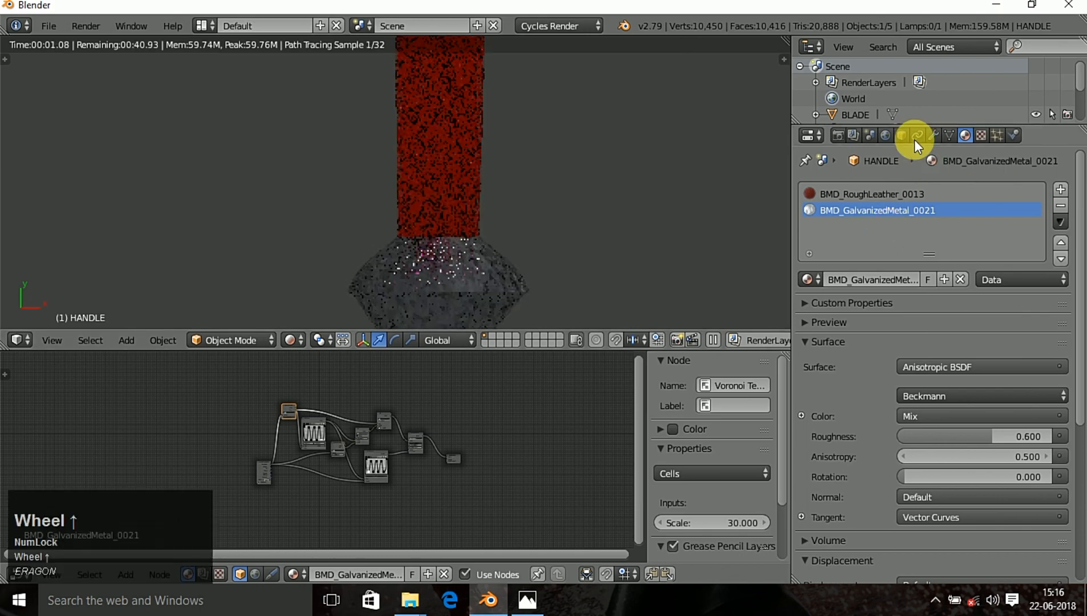
- Darken the world's surface colour to black and enlarge the 3D view over the node editor
{"action": "left_click", "coordinate": [885, 133]}
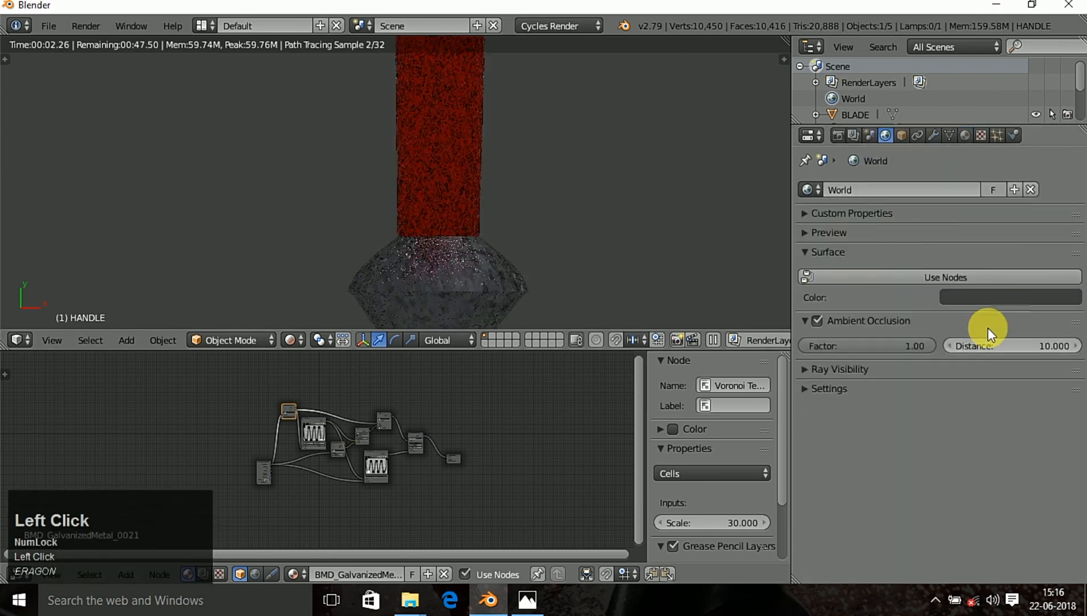
{"action": "left_click", "coordinate": [1005, 296]}
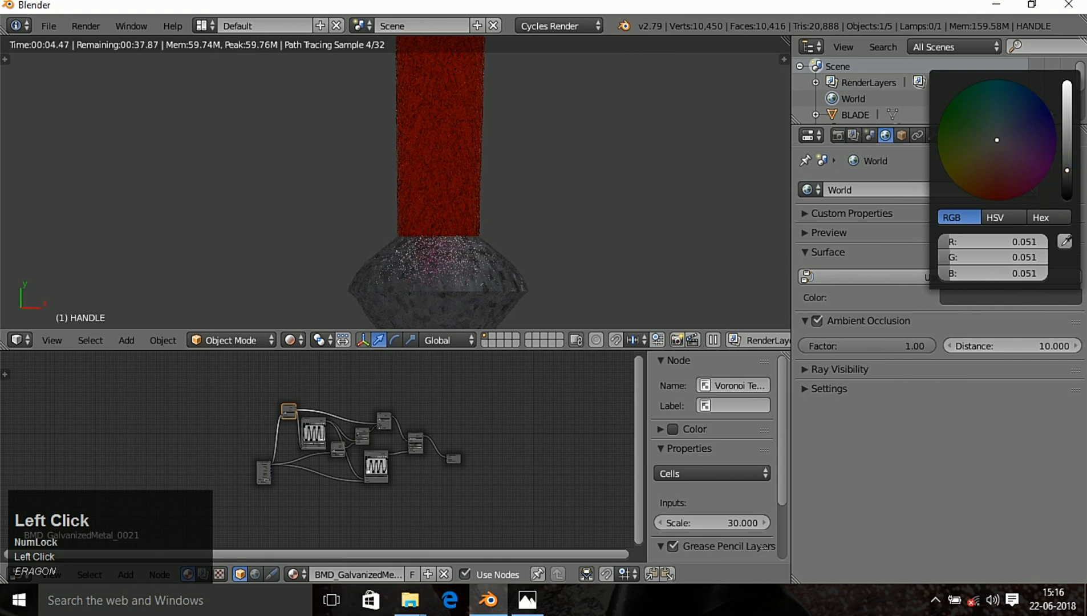
{"action": "left_click_drag", "start_coordinate": [1068, 171], "coordinate": [1066, 195]}
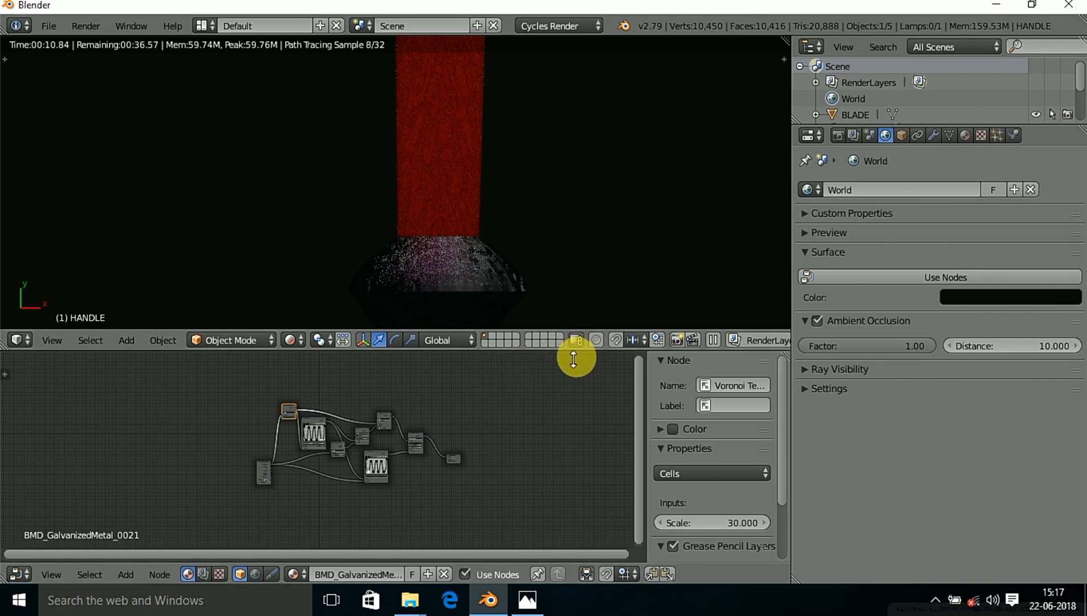
{"action": "left_click_drag", "start_coordinate": [572, 353], "coordinate": [582, 551]}
{"action": "left_click", "coordinate": [455, 366]}
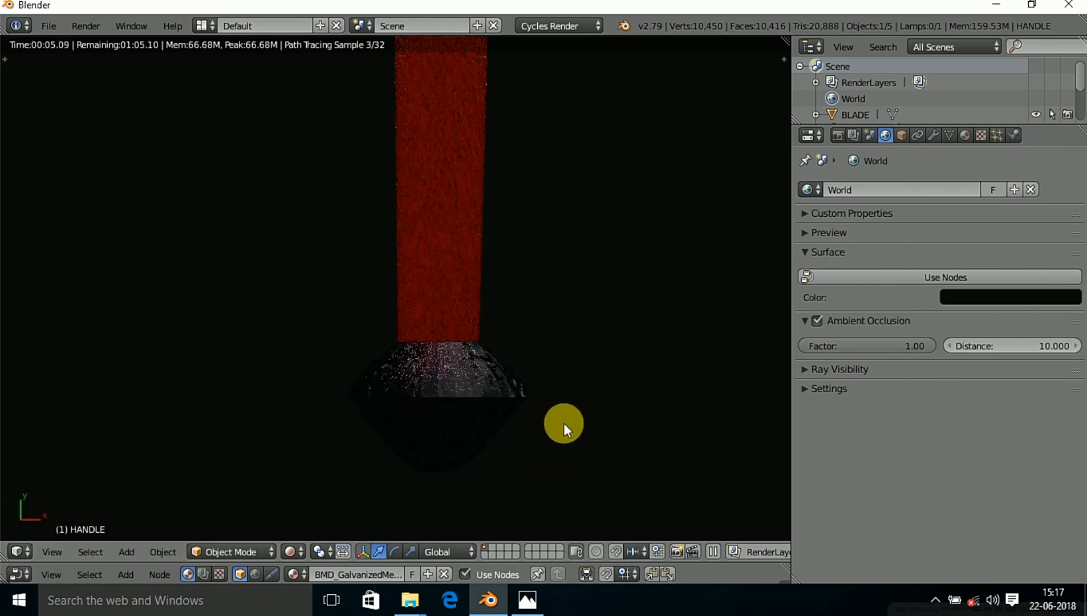
- Return the viewport to Solid shading, then switch to Photos and close the image sword 100 samples.jpg
{"action": "left_click", "coordinate": [289, 552]}
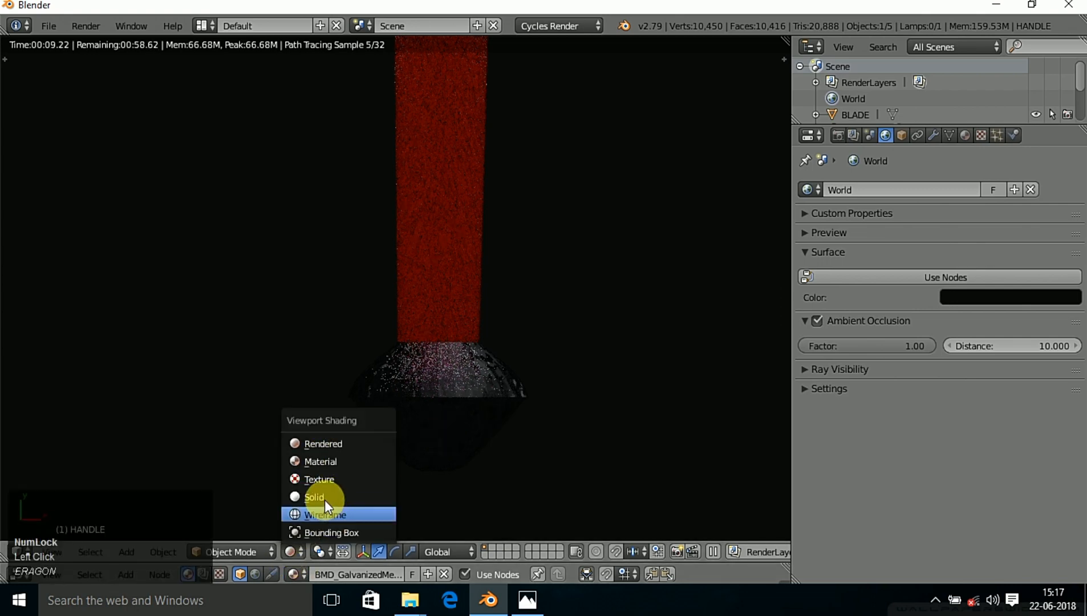
{"action": "left_click", "coordinate": [322, 496]}
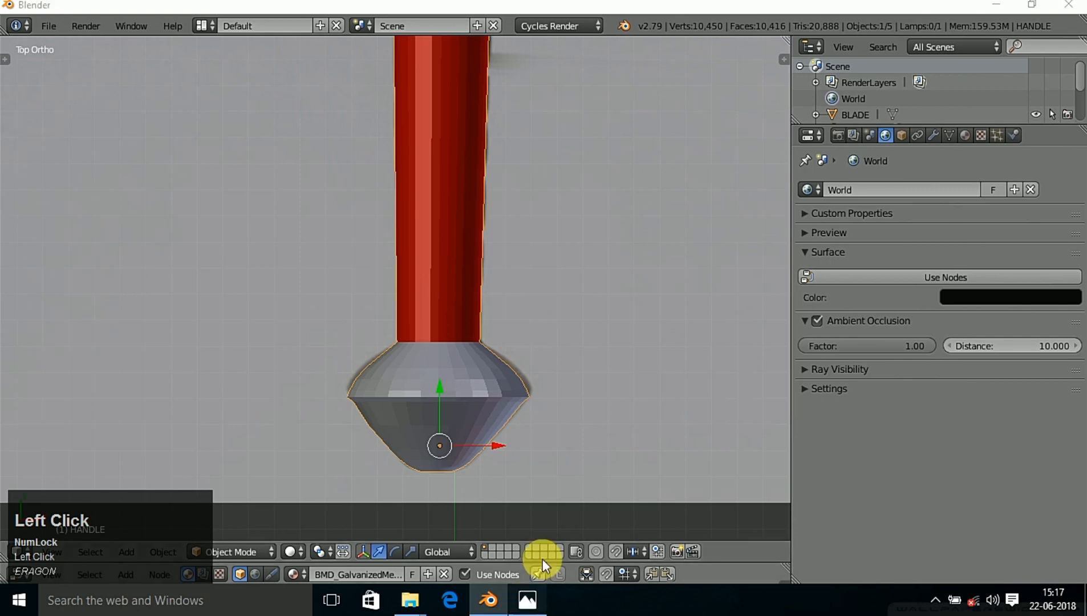
{"action": "key", "text": "alt+Tab"}
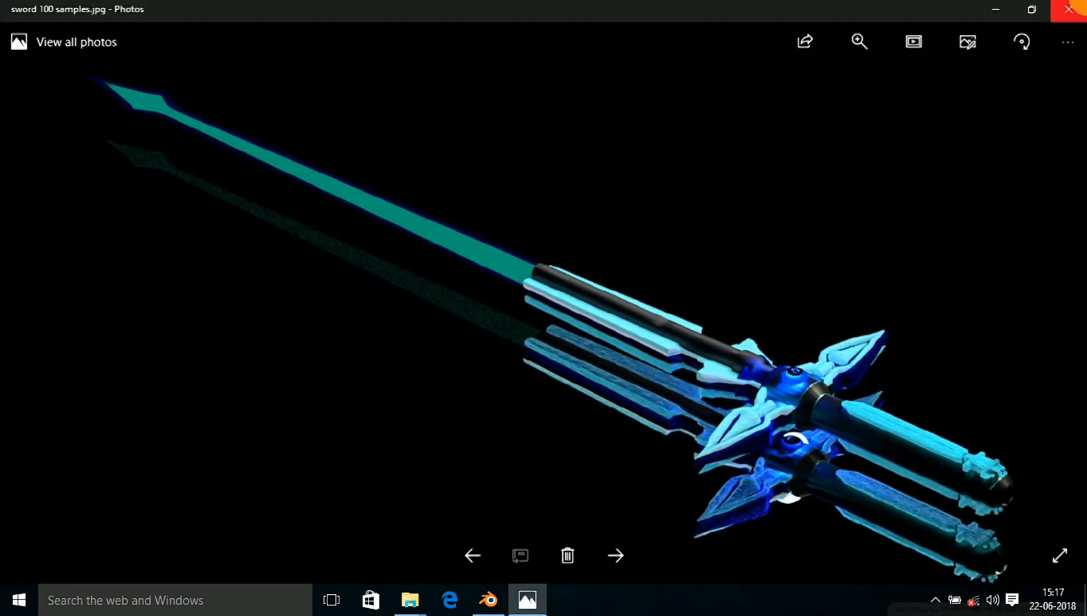
{"action": "left_click", "coordinate": [1075, 5]}
- Select the blade object and enter Edit Mode with its crossguard in close view
{"action": "scroll", "coordinate": [478, 356], "scroll_direction": "down", "scroll_amount": 4}
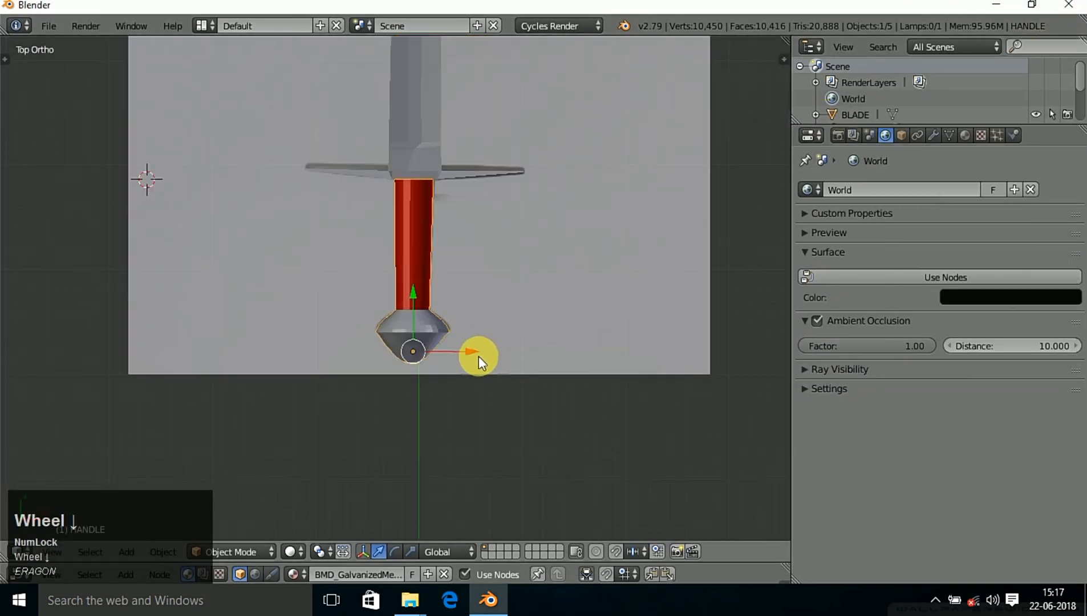
{"action": "middle_click_drag", "start_coordinate": [445, 209], "coordinate": [473, 245], "text": "shift"}
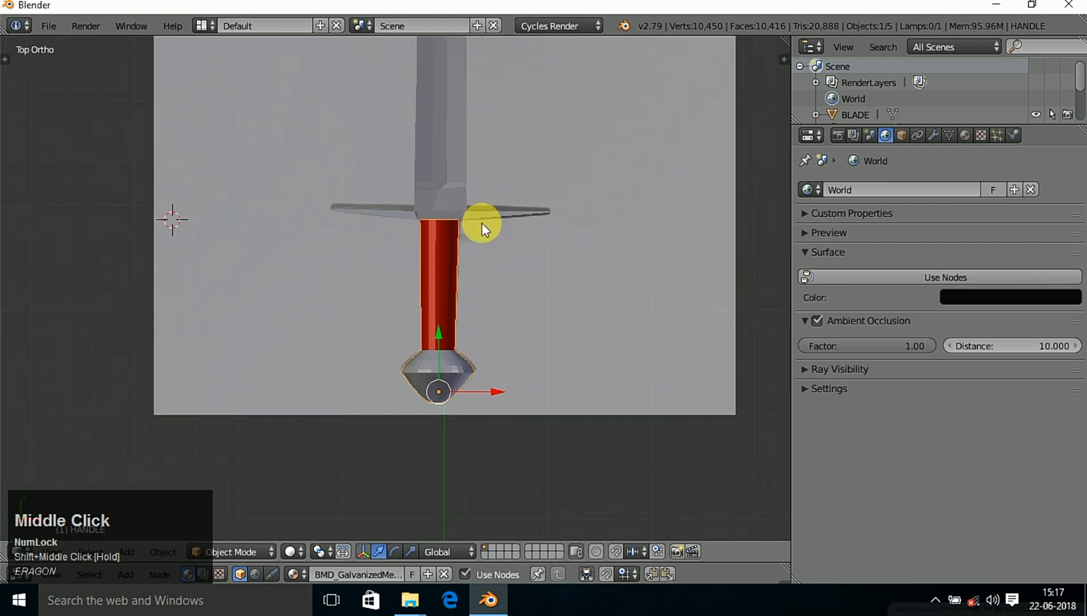
{"action": "right_click", "coordinate": [489, 210]}
{"action": "scroll", "coordinate": [524, 217], "scroll_direction": "up", "scroll_amount": 3}
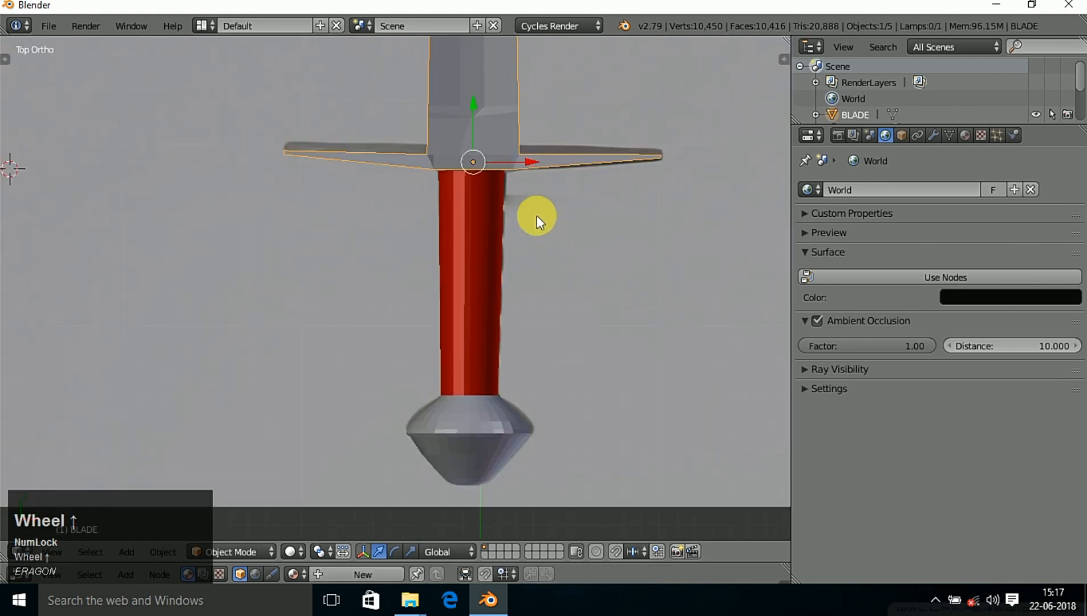
{"action": "middle_click_drag", "start_coordinate": [534, 218], "coordinate": [417, 304], "text": "shift"}
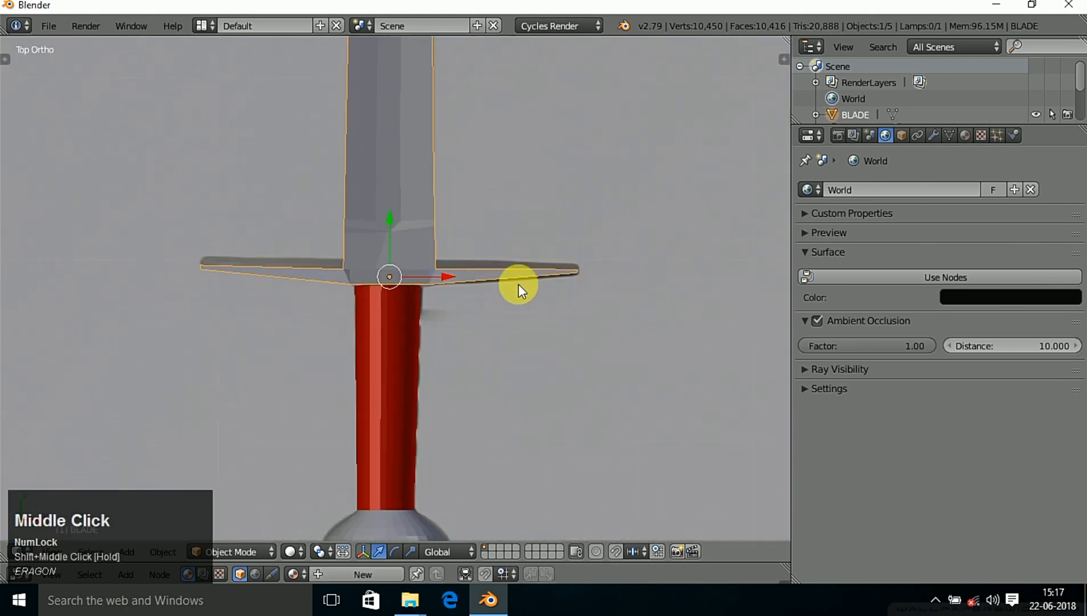
{"action": "scroll", "coordinate": [520, 277], "scroll_direction": "up", "scroll_amount": 2}
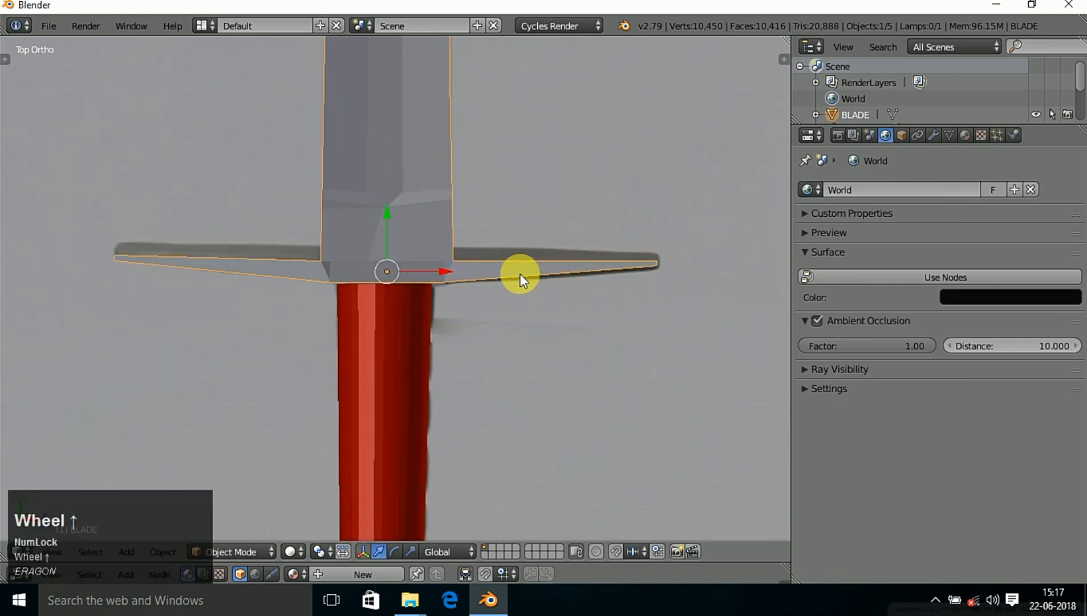
{"action": "middle_click_drag", "start_coordinate": [520, 273], "coordinate": [497, 376], "text": "shift"}
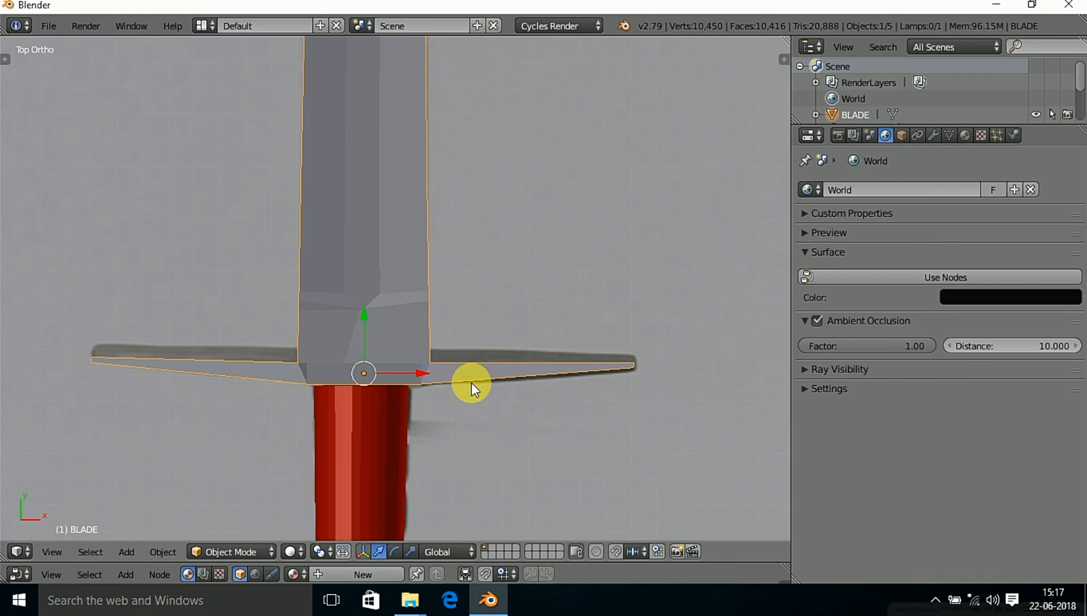
{"action": "key", "text": "Tab"}
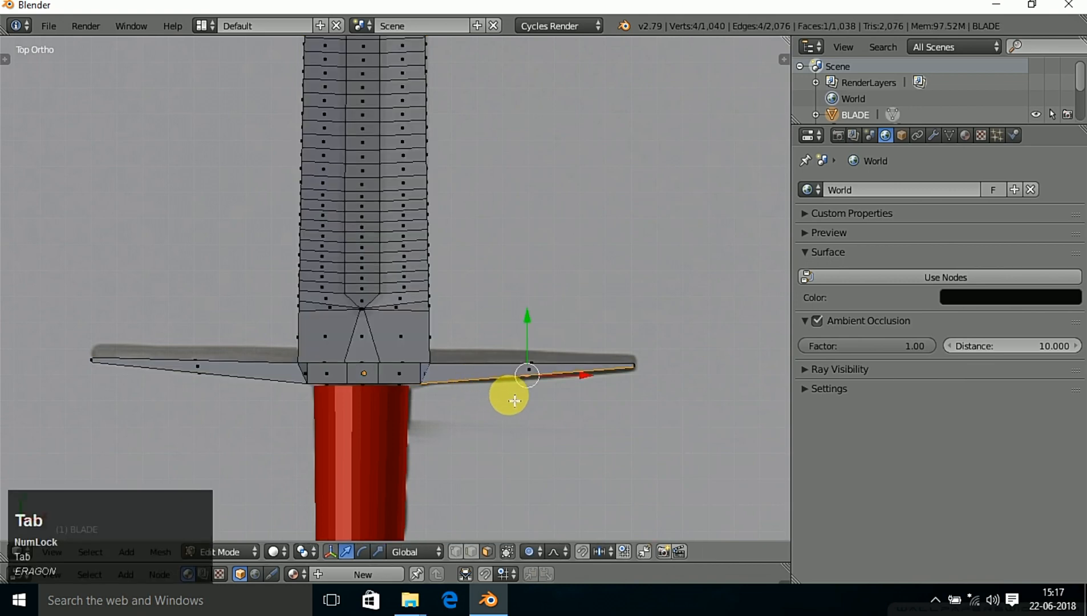
- Circle-select all faces of the blade's crossguard, including the hidden ones, in wireframe display
{"action": "middle_click_drag", "start_coordinate": [531, 390], "coordinate": [546, 386]}
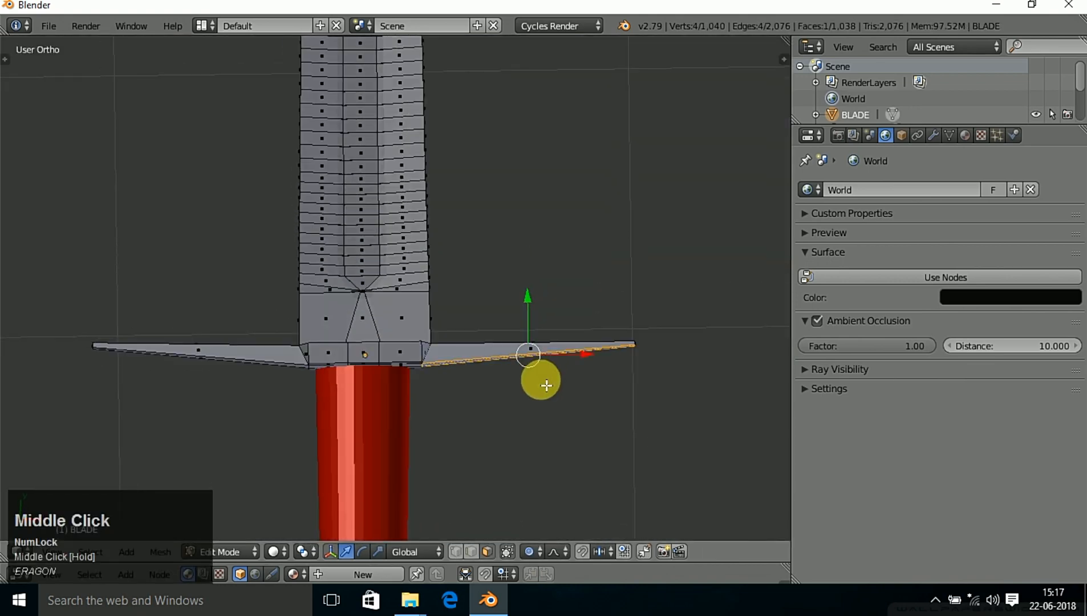
{"action": "right_click", "coordinate": [546, 385]}
{"action": "key", "text": "z"}
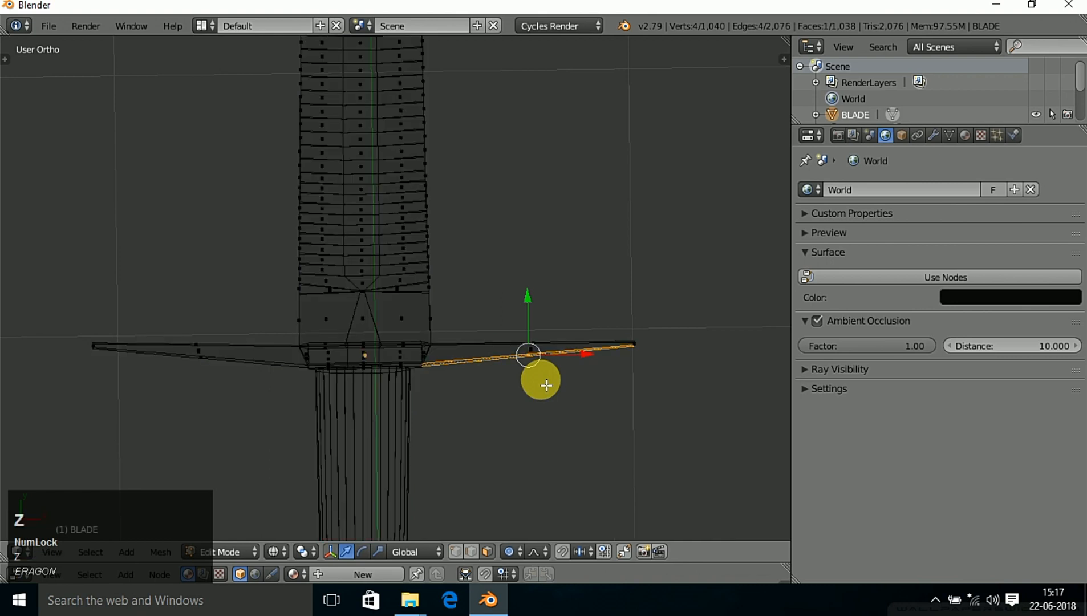
{"action": "key", "text": "c"}
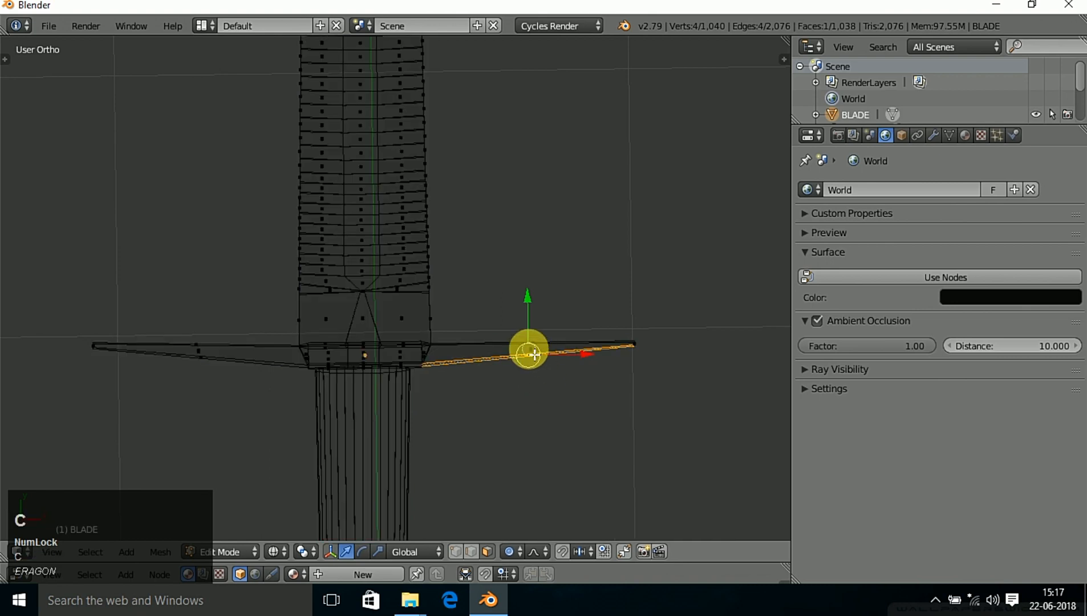
{"action": "mouse_move", "coordinate": [535, 355]}
{"action": "left_mouse_down"}
{"action": "mouse_move", "coordinate": [629, 349]}
{"action": "mouse_move", "coordinate": [444, 368]}
{"action": "mouse_move", "coordinate": [310, 355]}
{"action": "mouse_move", "coordinate": [417, 371]}
{"action": "mouse_move", "coordinate": [387, 376]}
{"action": "mouse_move", "coordinate": [403, 367]}
{"action": "mouse_move", "coordinate": [365, 354]}
{"action": "mouse_move", "coordinate": [412, 350]}
{"action": "mouse_move", "coordinate": [194, 352]}
{"action": "mouse_move", "coordinate": [323, 371]}
{"action": "mouse_move", "coordinate": [191, 361]}
{"action": "mouse_move", "coordinate": [134, 339]}
{"action": "mouse_move", "coordinate": [99, 347]}
{"action": "mouse_move", "coordinate": [284, 375]}
{"action": "mouse_move", "coordinate": [308, 352]}
{"action": "mouse_move", "coordinate": [330, 359]}
{"action": "left_mouse_up"}
{"action": "right_click", "coordinate": [334, 359]}
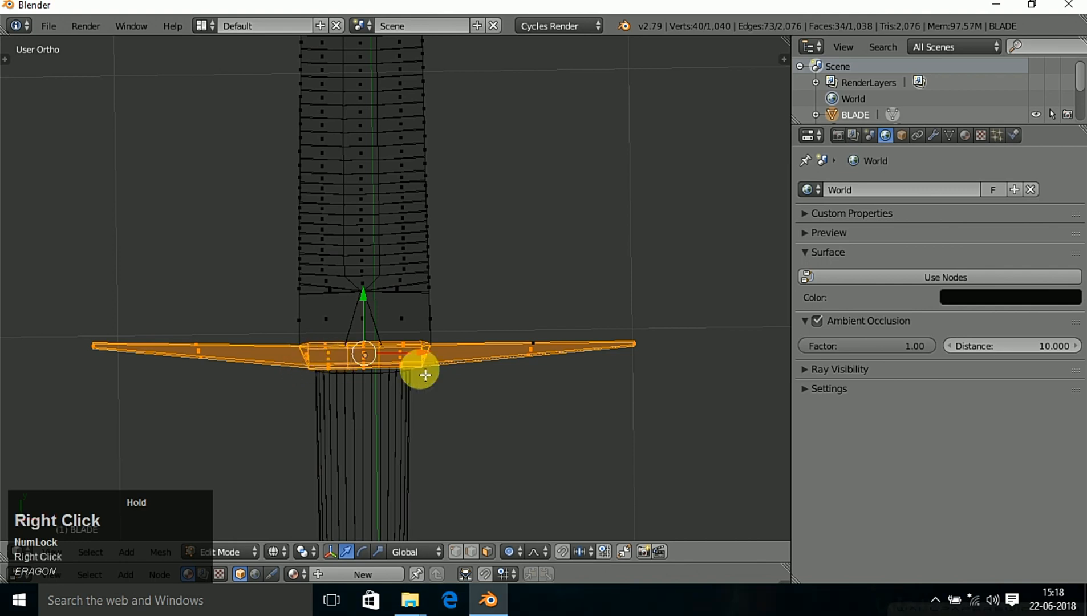
- Add a new material to the blade object and name it blade base
{"action": "left_click", "coordinate": [964, 135]}
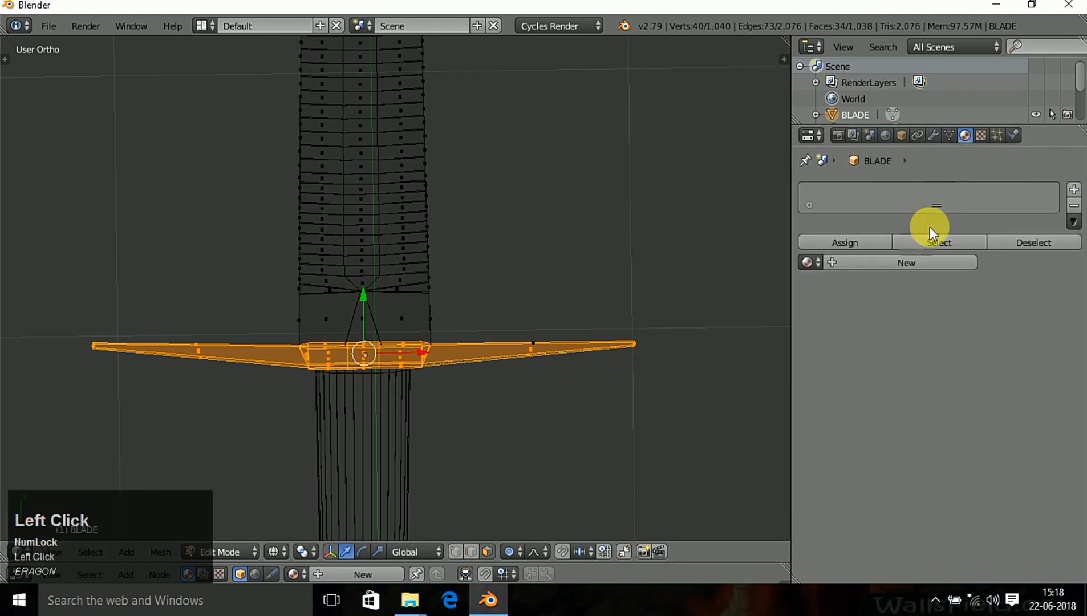
{"action": "left_click", "coordinate": [854, 259]}
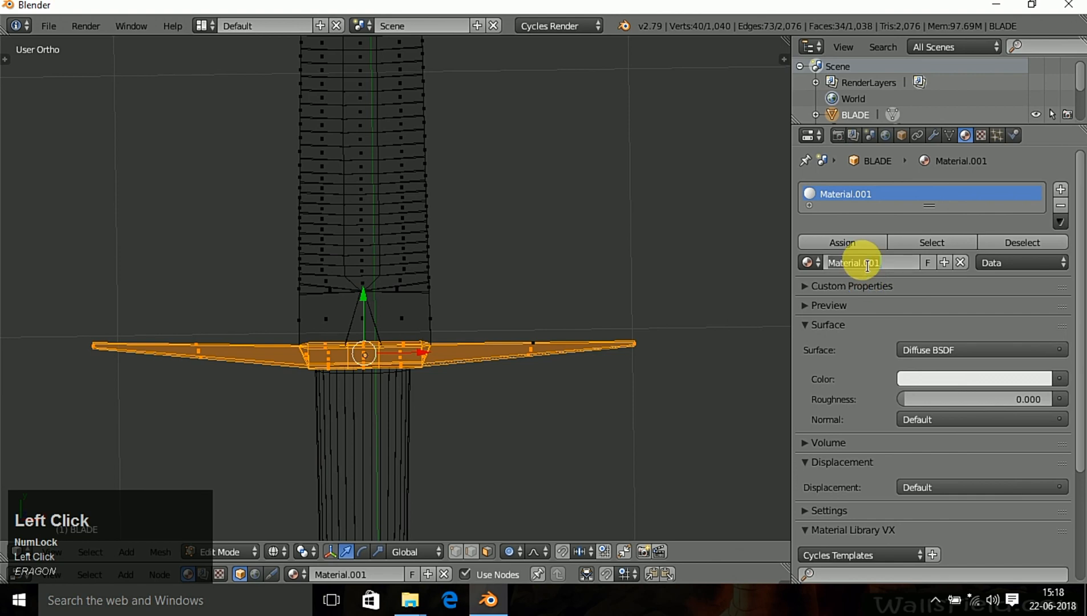
{"action": "type", "text": "bl"}
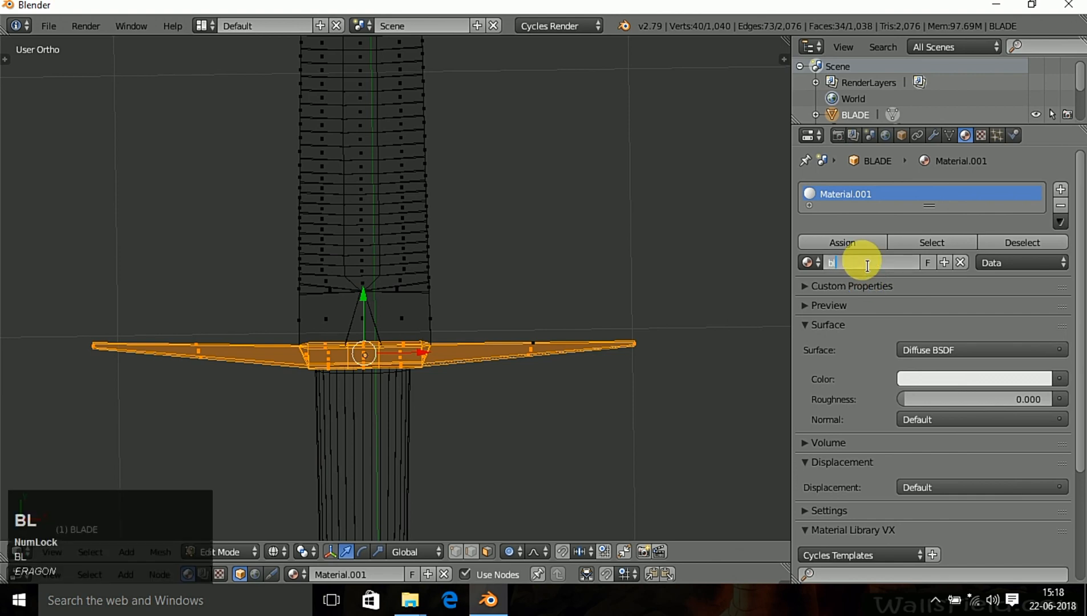
{"action": "type", "text": "ade base"}
{"action": "key", "text": "Return"}
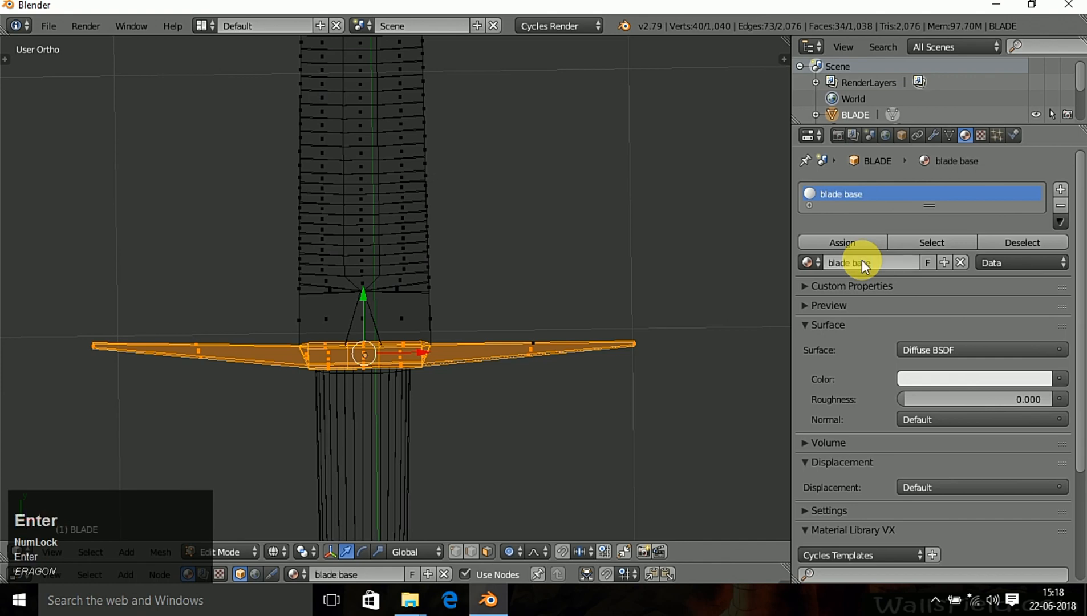
- Add a second, empty material slot to the blade object and invert the face selection from the crossguard to the blade
{"action": "scroll", "coordinate": [378, 301], "scroll_direction": "down", "scroll_amount": 4}
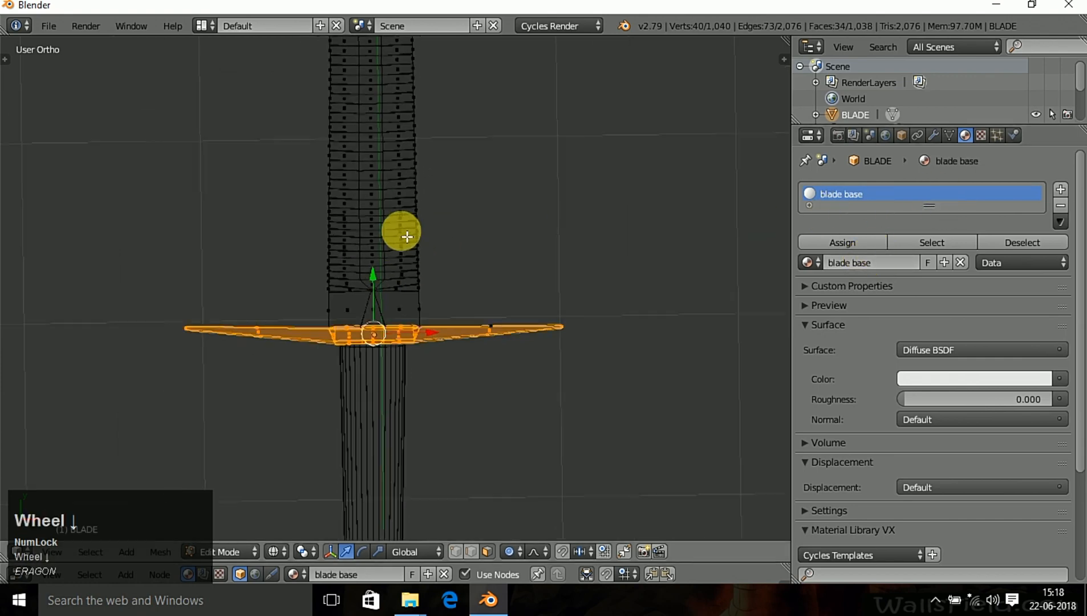
{"action": "left_click", "coordinate": [1060, 189]}
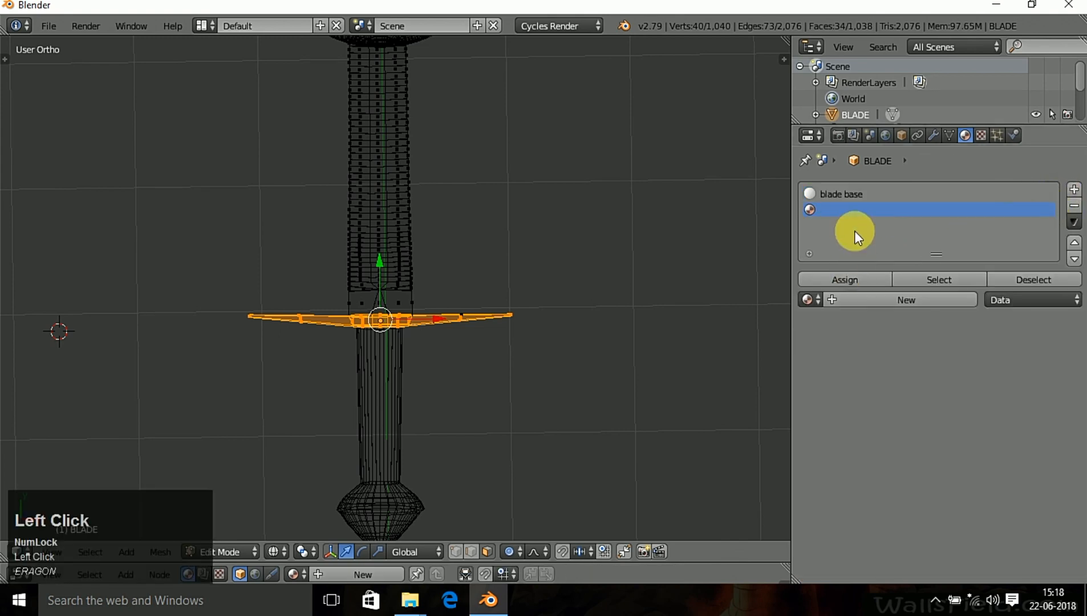
{"action": "scroll", "coordinate": [385, 194], "scroll_direction": "down", "scroll_amount": 2}
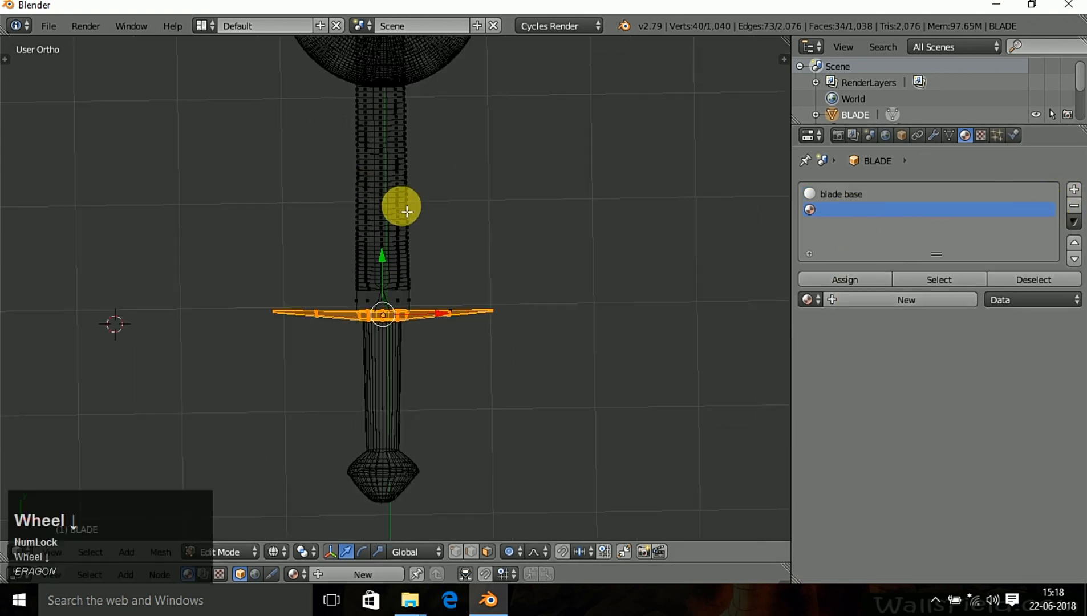
{"action": "key", "text": "ctrl"}
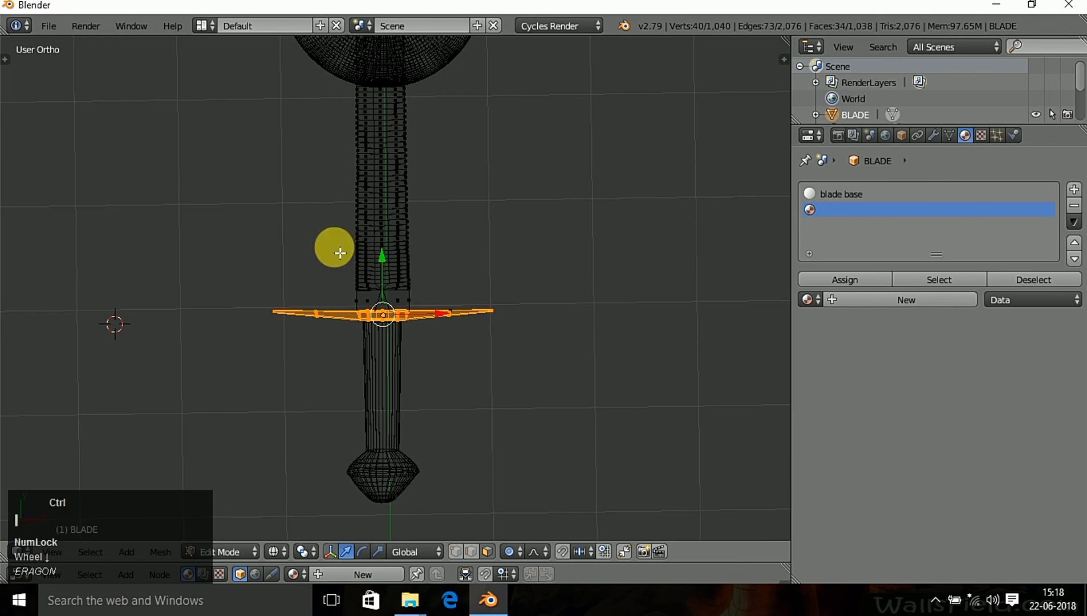
{"action": "key", "text": "ctrl+l"}
{"action": "scroll", "coordinate": [561, 221], "scroll_direction": "down", "scroll_amount": 4}
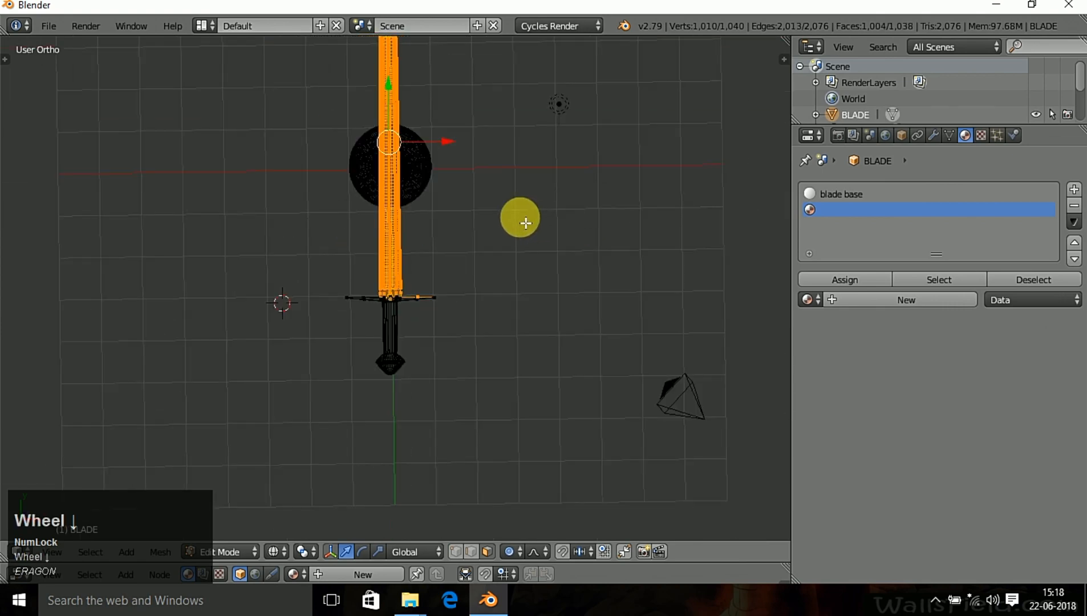
- Switch the viewport to solid display, leave Edit Mode and delete the large sphere covering the blade
{"action": "middle_click_drag", "start_coordinate": [519, 221], "coordinate": [490, 301], "text": "shift"}
{"action": "scroll", "coordinate": [375, 301], "scroll_direction": "up", "scroll_amount": 4}
{"action": "scroll", "coordinate": [555, 347], "scroll_direction": "up", "scroll_amount": 2}
{"action": "middle_click_drag", "start_coordinate": [556, 347], "coordinate": [451, 148]}
{"action": "middle_click_drag", "start_coordinate": [490, 229], "coordinate": [385, 537], "text": "shift"}
{"action": "middle_click_drag", "start_coordinate": [301, 400], "coordinate": [389, 425]}
{"action": "scroll", "coordinate": [395, 428], "scroll_direction": "down", "scroll_amount": 2}
{"action": "key", "text": "Tab"}
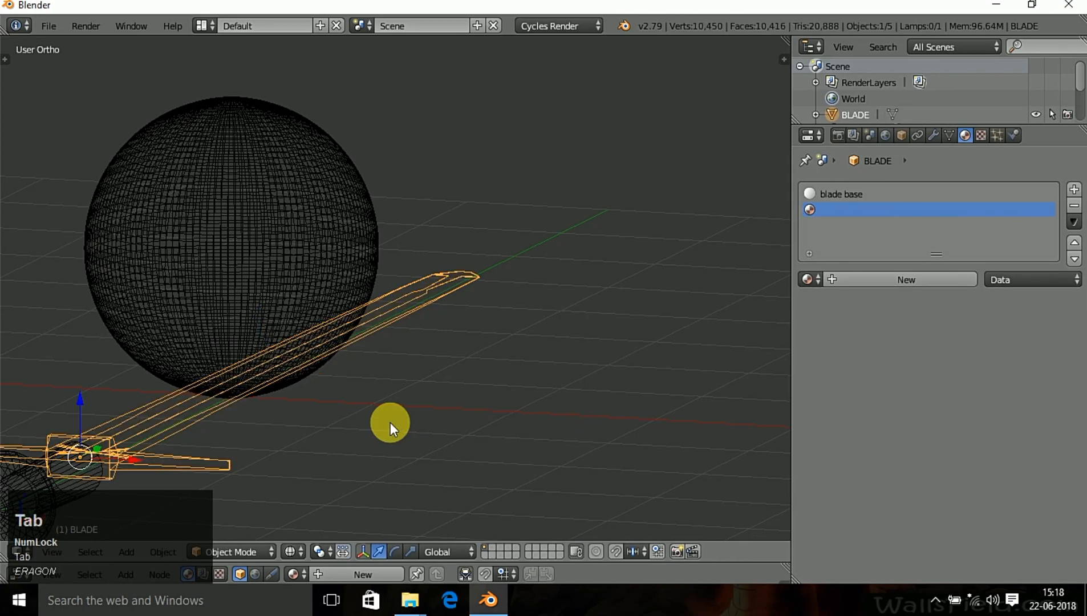
{"action": "key", "text": "Tab"}
{"action": "key", "text": "z"}
{"action": "middle_click_drag", "start_coordinate": [396, 428], "coordinate": [457, 439]}
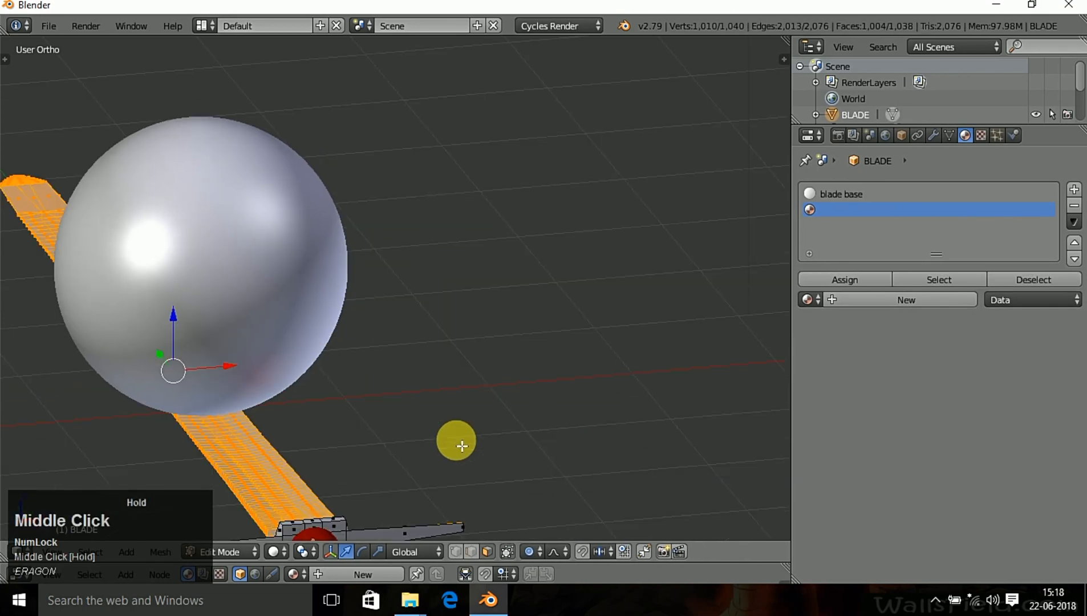
{"action": "right_click", "coordinate": [294, 295]}
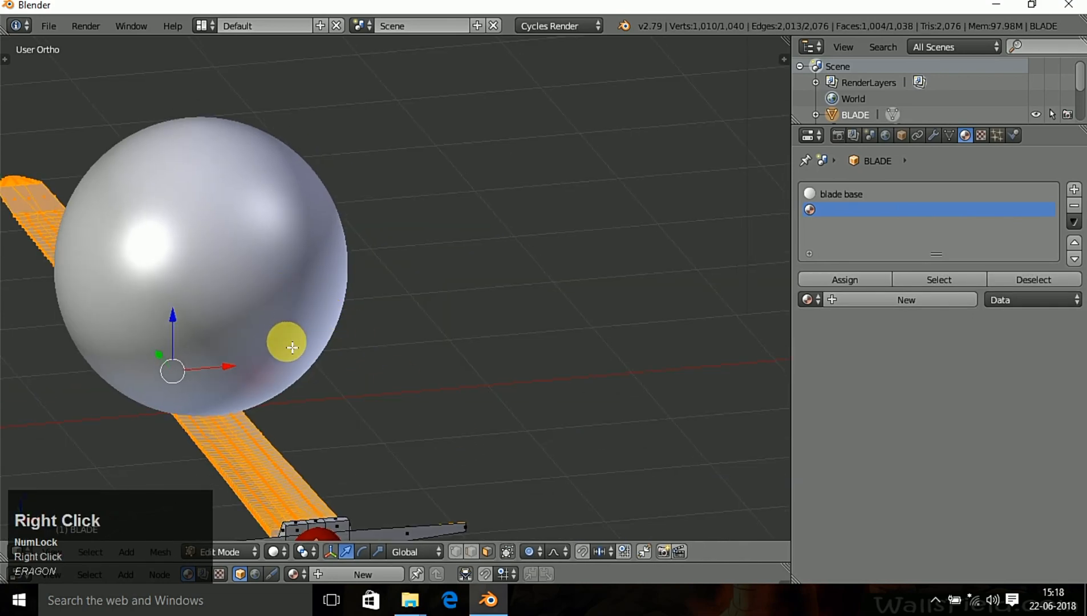
{"action": "key", "text": "Tab"}
{"action": "right_click", "coordinate": [258, 262]}
{"action": "key", "text": "x"}
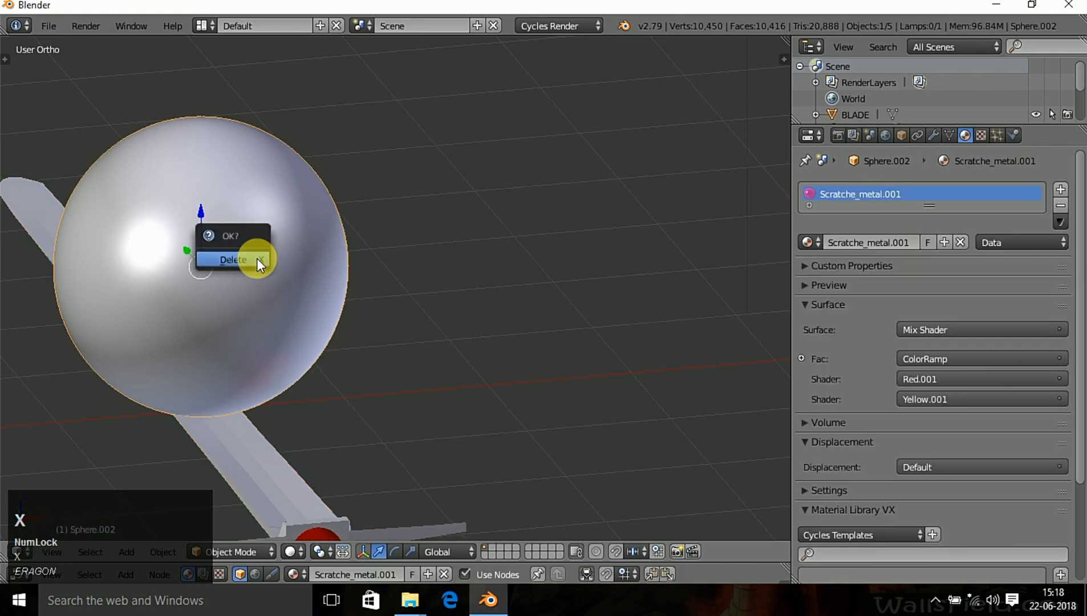
{"action": "left_click", "coordinate": [257, 260]}
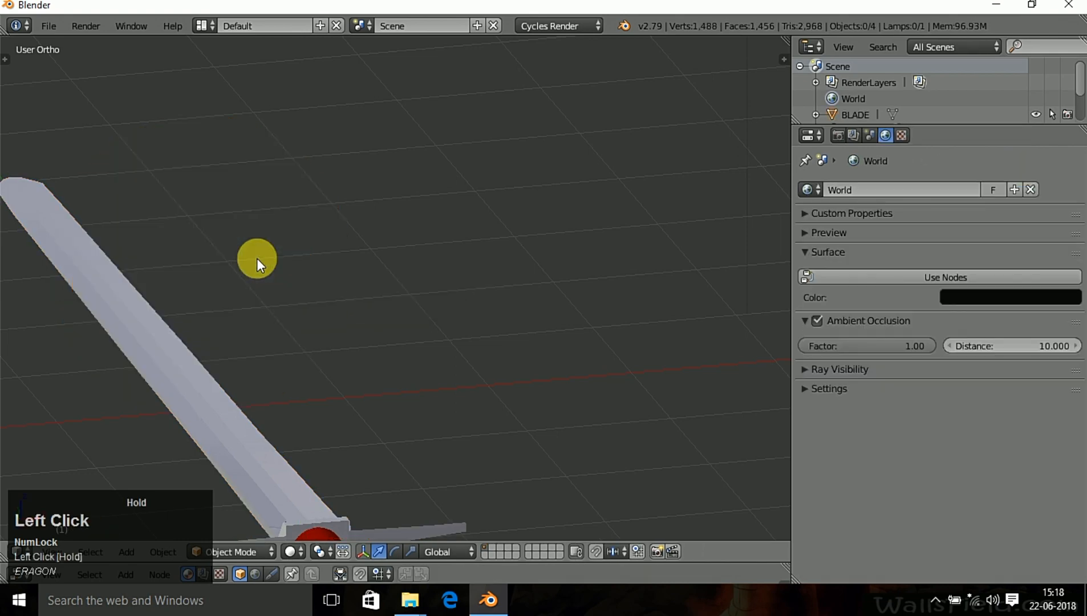
- Select the blade object again and enter Edit Mode with its blade faces still selected
{"action": "middle_click_drag", "start_coordinate": [388, 347], "coordinate": [378, 406]}
{"action": "scroll", "coordinate": [362, 421], "scroll_direction": "down", "scroll_amount": 7}
{"action": "scroll", "coordinate": [361, 385], "scroll_direction": "up", "scroll_amount": 5}
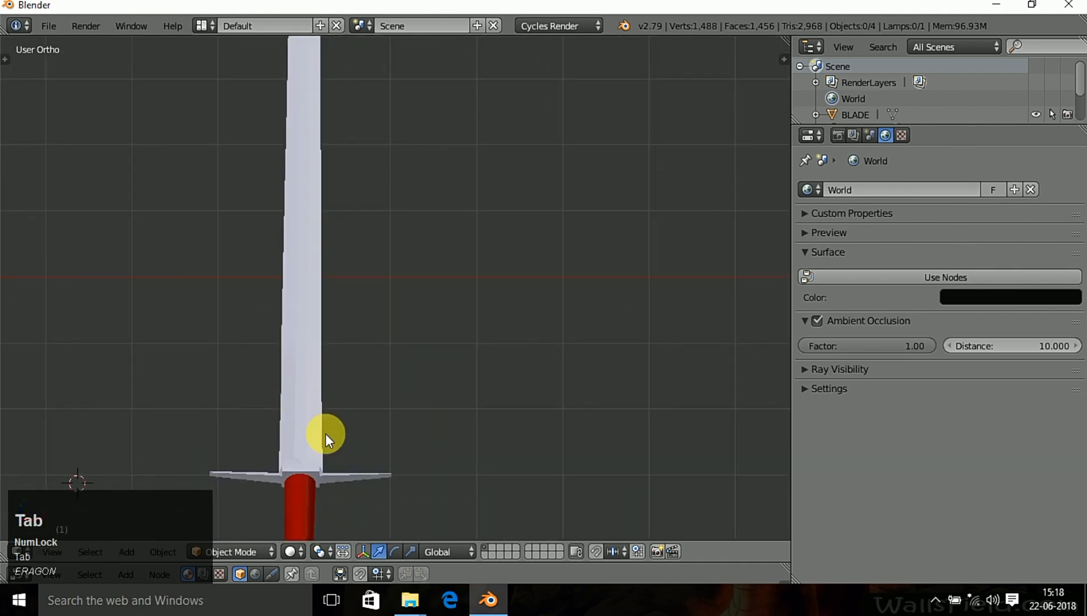
{"action": "left_click", "coordinate": [385, 387]}
{"action": "right_click", "coordinate": [314, 395]}
{"action": "key", "text": "Tab"}
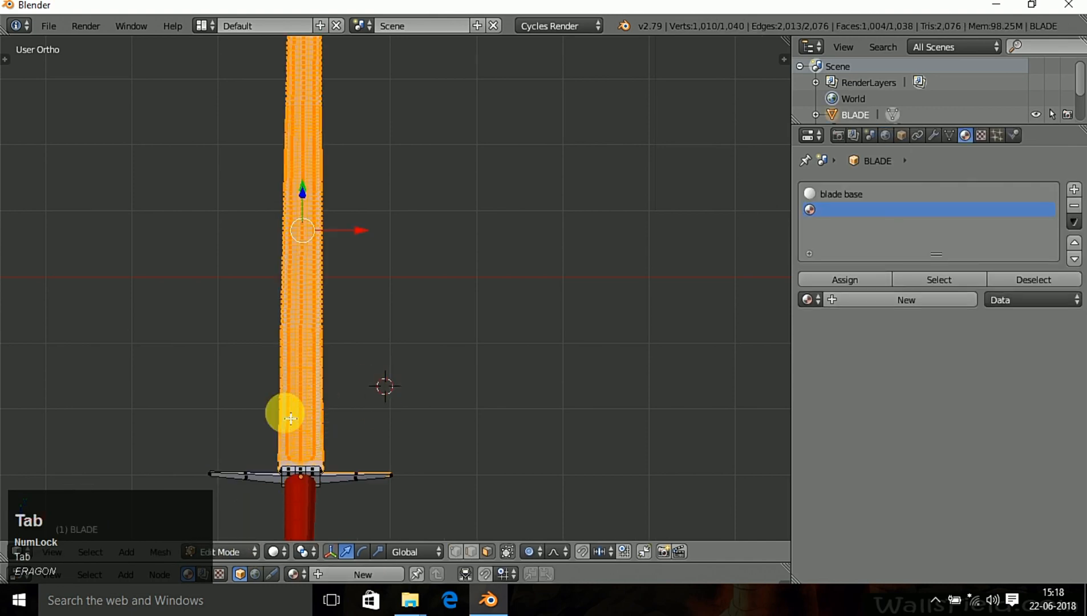
{"action": "scroll", "coordinate": [302, 416], "scroll_direction": "up", "scroll_amount": 4}
{"action": "middle_click_drag", "start_coordinate": [374, 383], "coordinate": [503, 221], "text": "shift"}
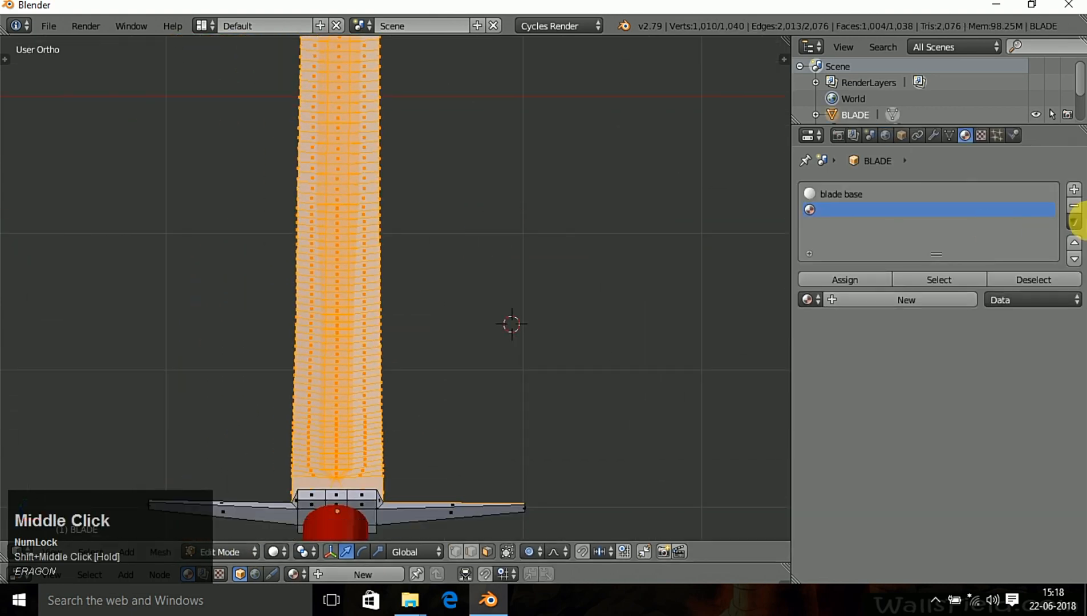
- Create a material named blade in the second slot and assign it to the selected blade faces
{"action": "left_click", "coordinate": [880, 289]}
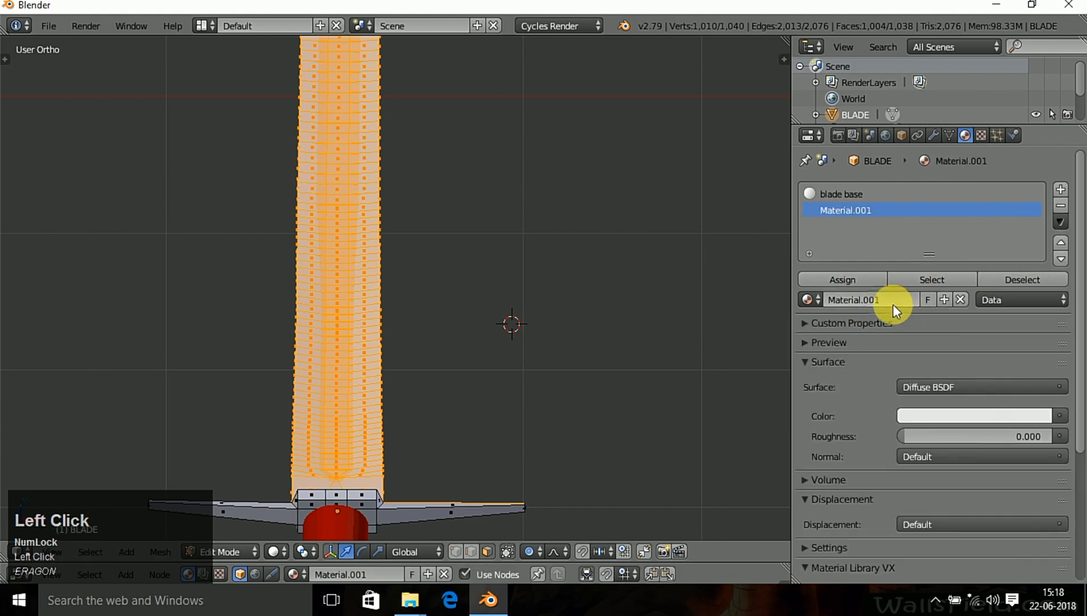
{"action": "left_click", "coordinate": [886, 302]}
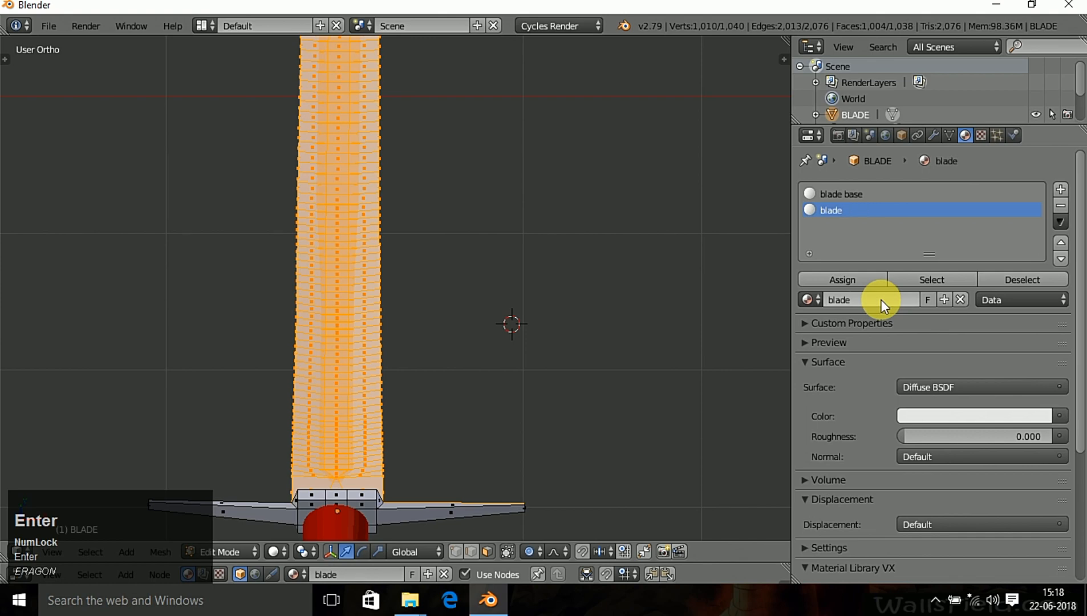
{"action": "left_click", "coordinate": [867, 279]}
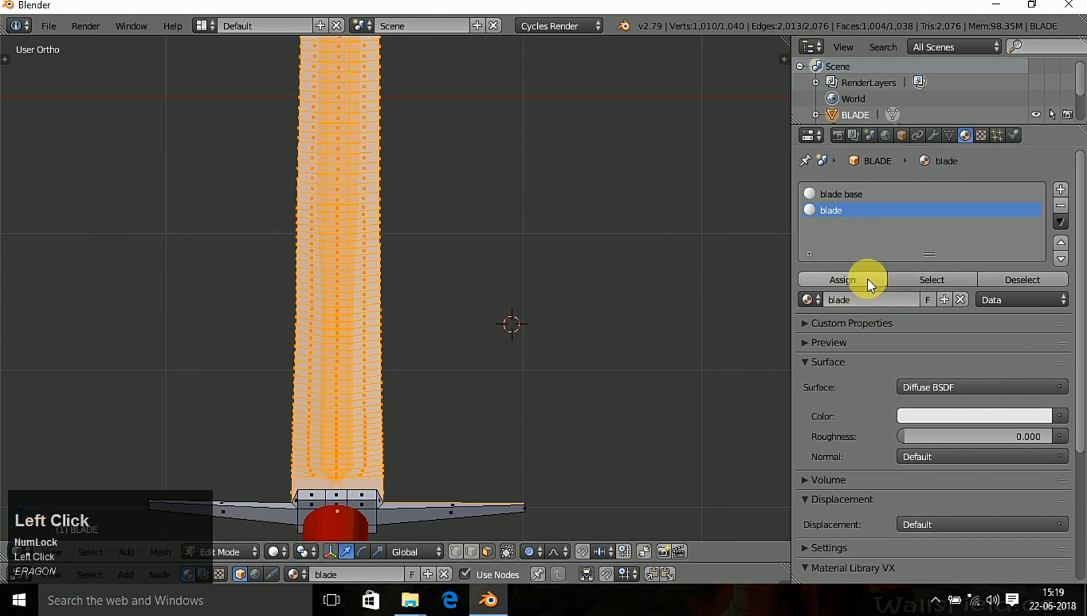
{"action": "left_click", "coordinate": [1052, 275]}
{"action": "left_click", "coordinate": [940, 282]}
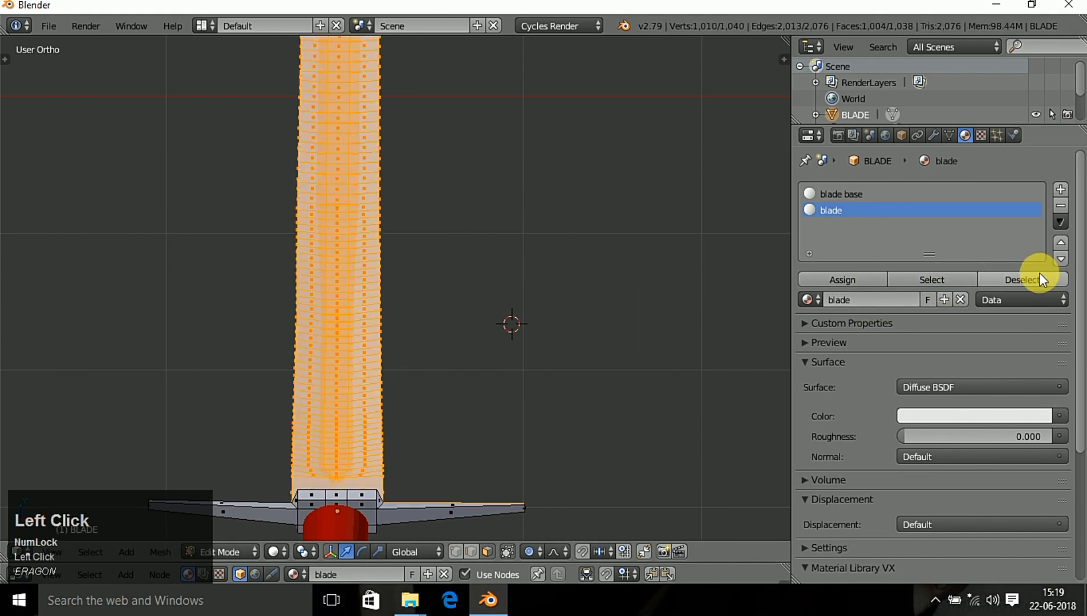
{"action": "left_click", "coordinate": [1040, 275]}
{"action": "left_click", "coordinate": [944, 279]}
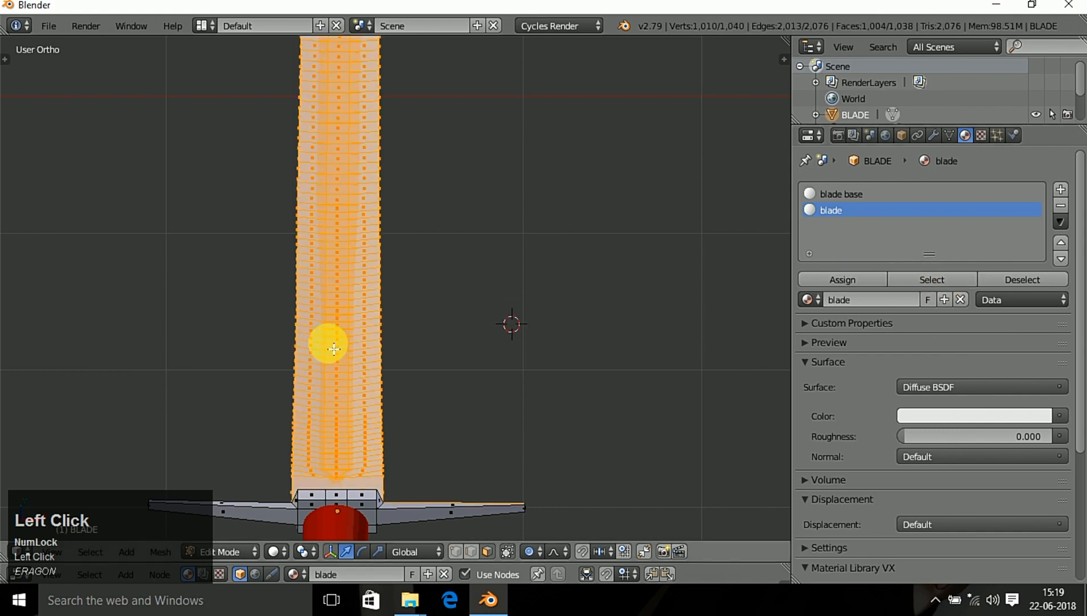
- Invert the selection to the crossguard faces and assign the blade base material to them
{"action": "key", "text": "ctrl+i"}
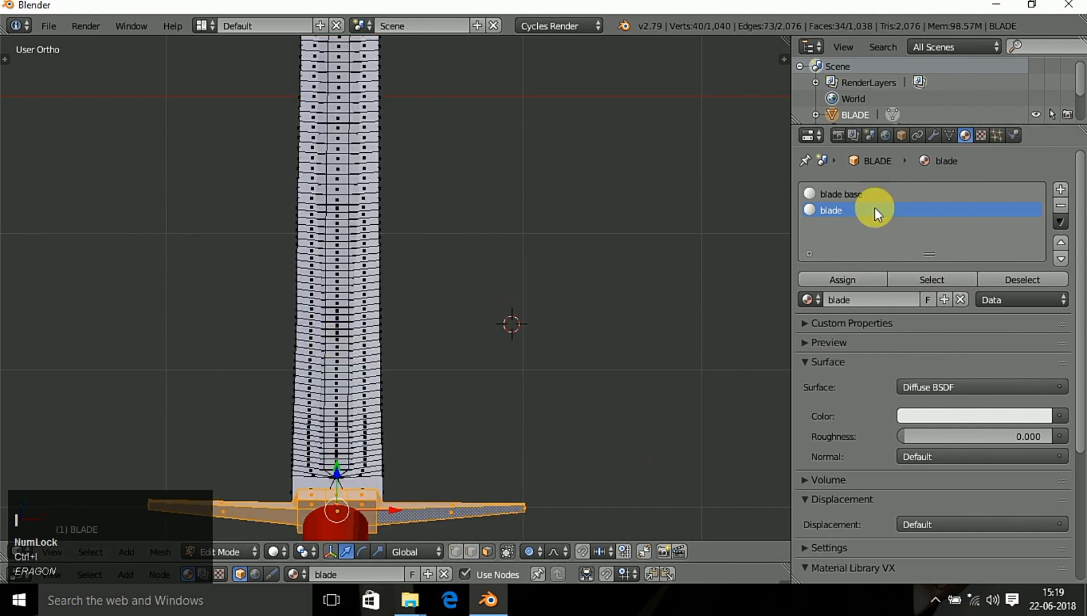
{"action": "left_click", "coordinate": [859, 194]}
{"action": "left_click", "coordinate": [859, 275]}
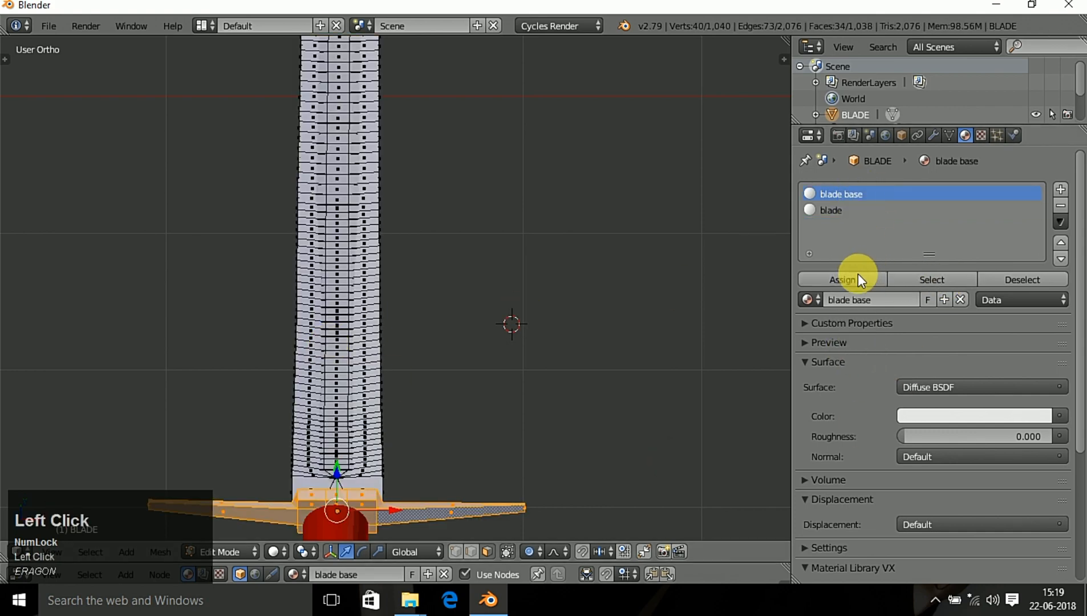
{"action": "left_click", "coordinate": [998, 284]}
{"action": "left_click", "coordinate": [939, 282]}
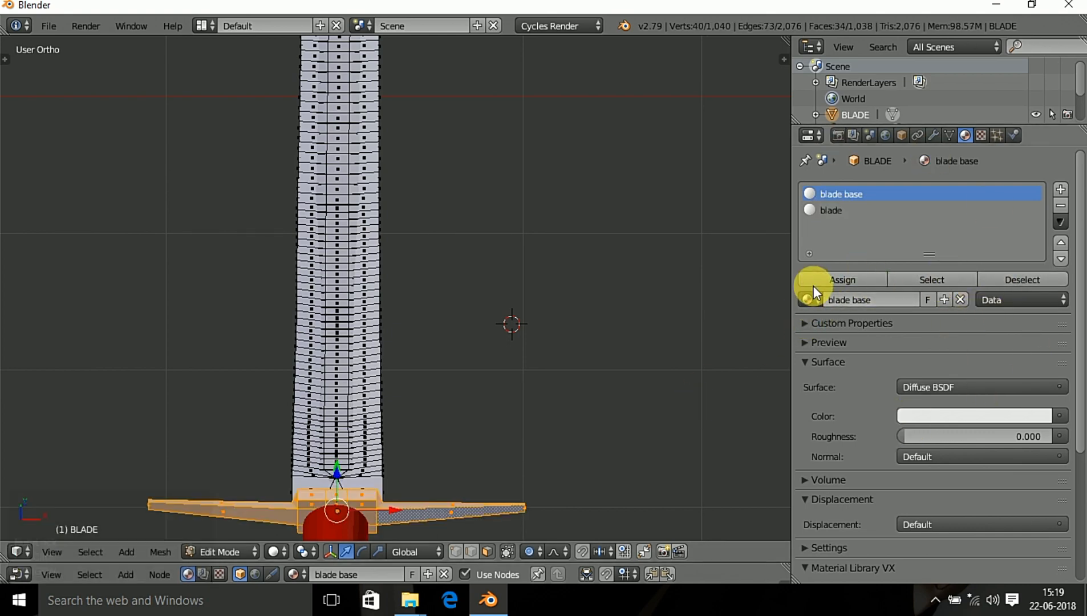
- Replace the blade base material with BMD_AnodizedMetal_0014 and change its color to a neutral grey
{"action": "left_click", "coordinate": [806, 300]}
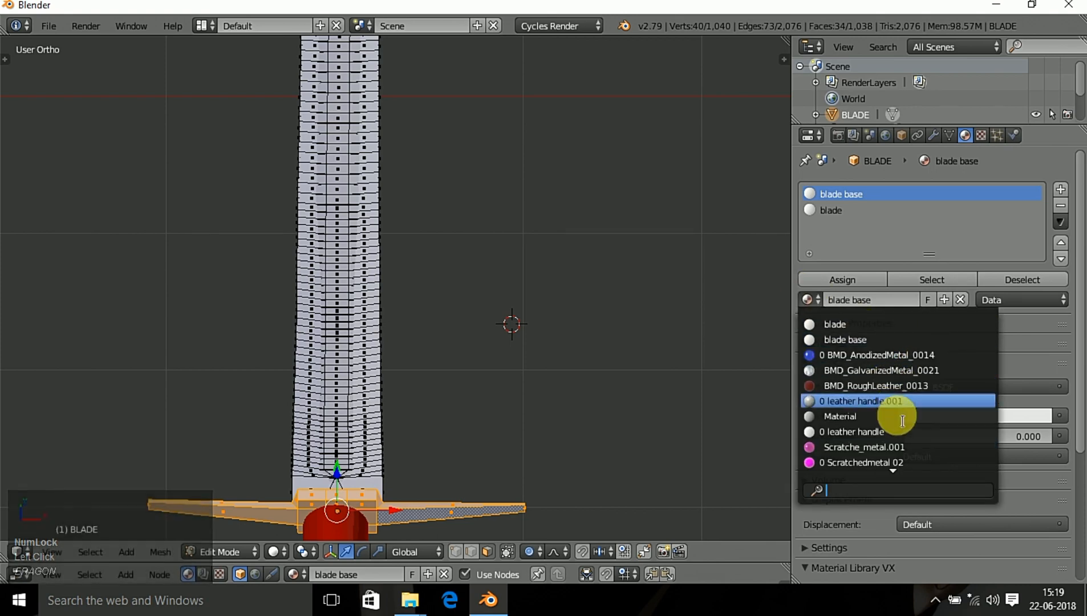
{"action": "scroll", "coordinate": [893, 447], "scroll_direction": "down", "scroll_amount": 1}
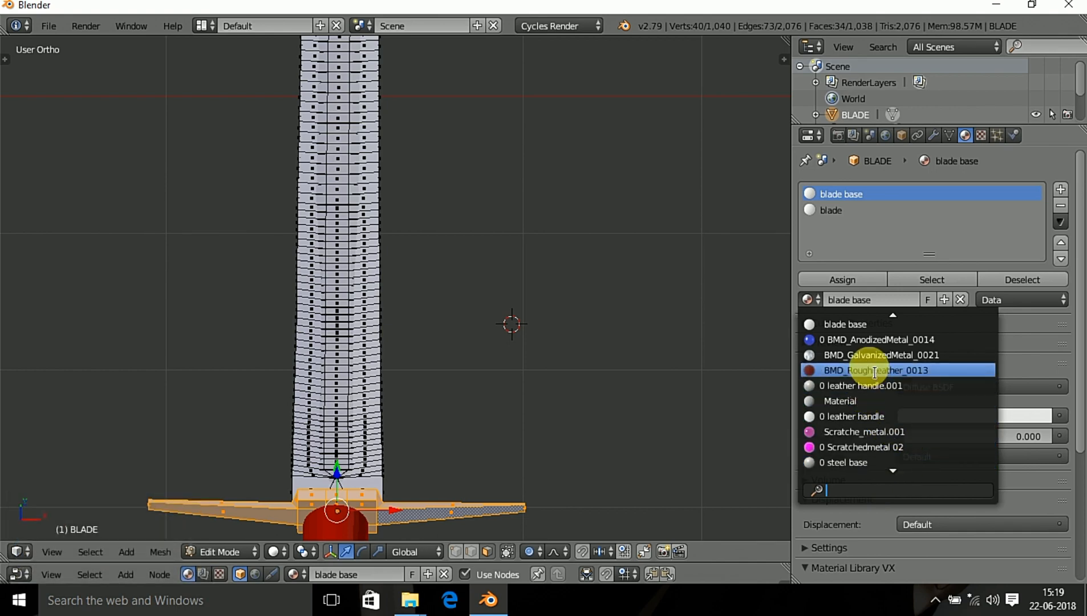
{"action": "left_click", "coordinate": [852, 341]}
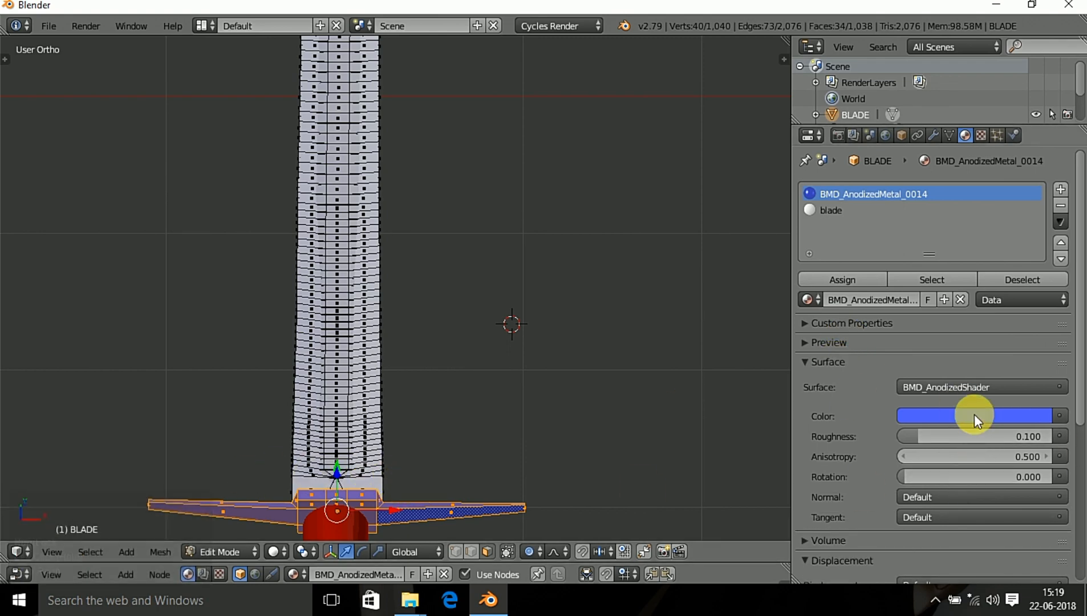
{"action": "left_click", "coordinate": [974, 415]}
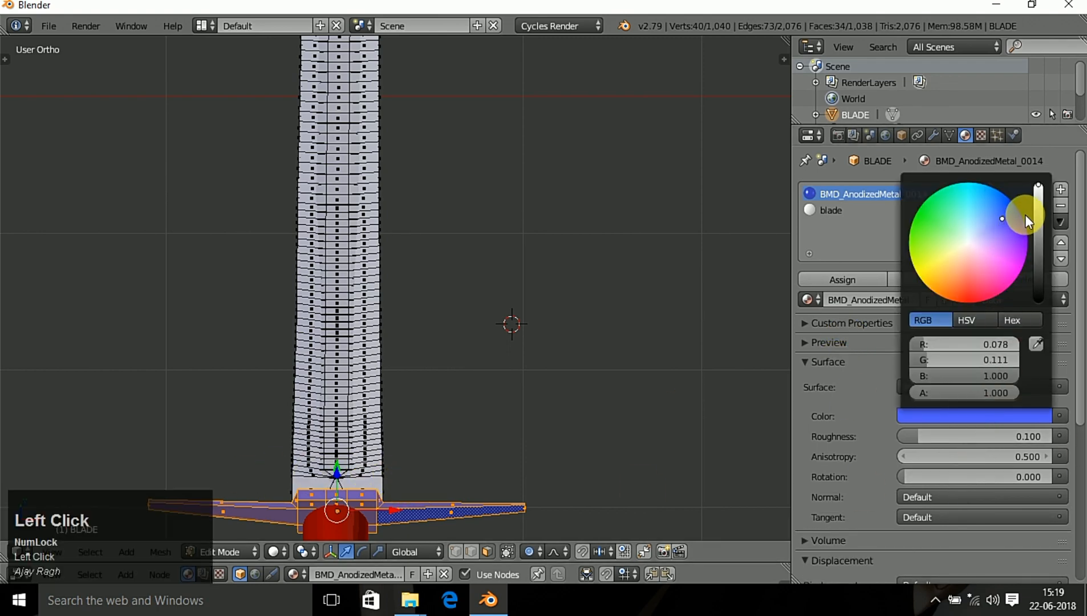
{"action": "left_click", "coordinate": [970, 248]}
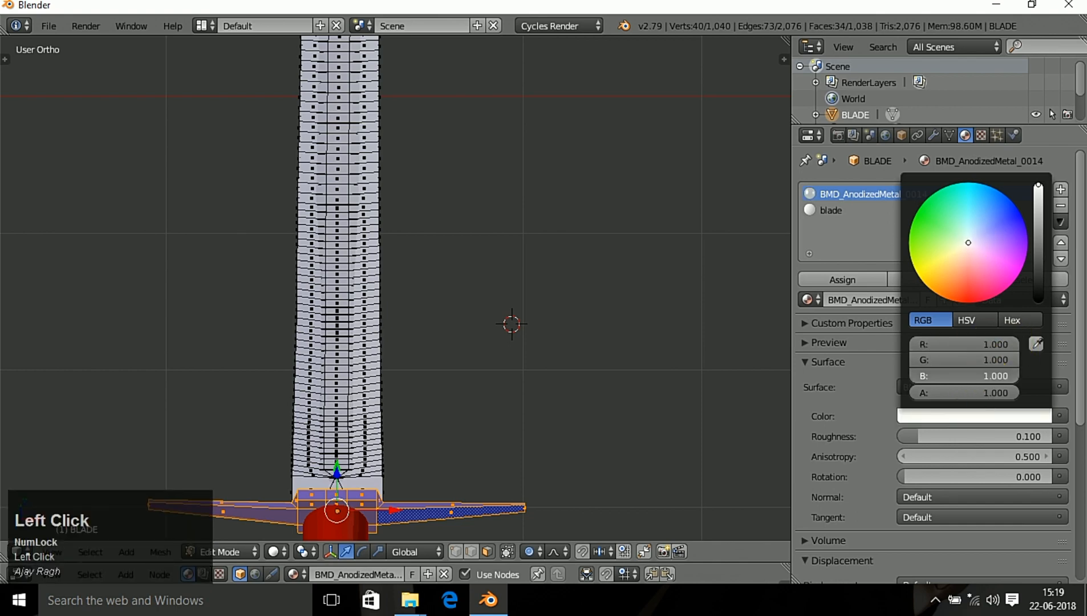
{"action": "left_click", "coordinate": [1039, 242]}
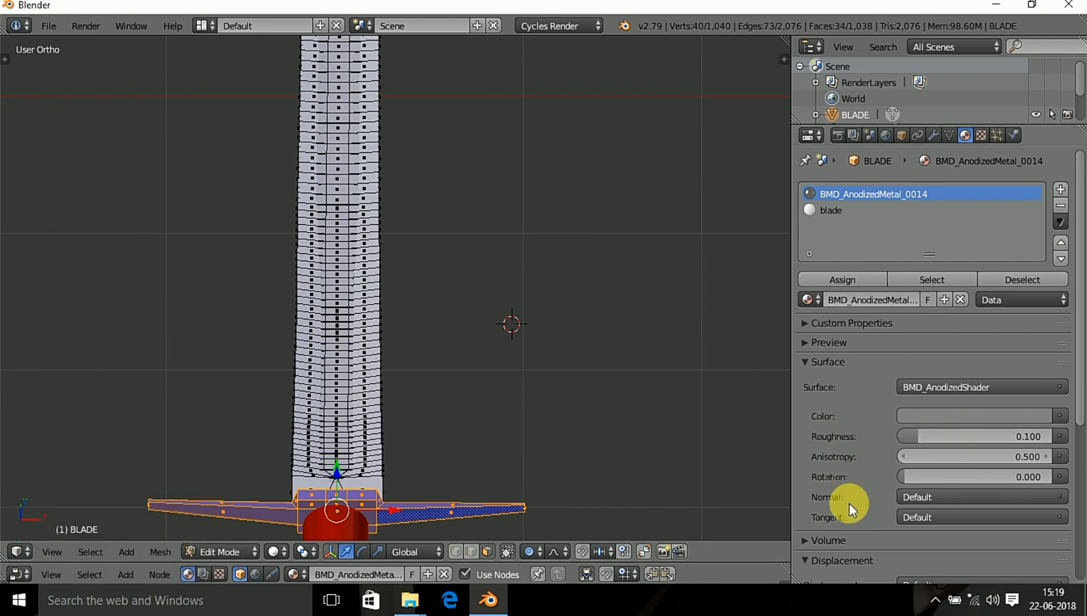
- Switch the viewport to Material shading, replace the blade material with BMD_AnodizedMetal_0014 and leave Edit Mode
{"action": "left_click", "coordinate": [272, 552]}
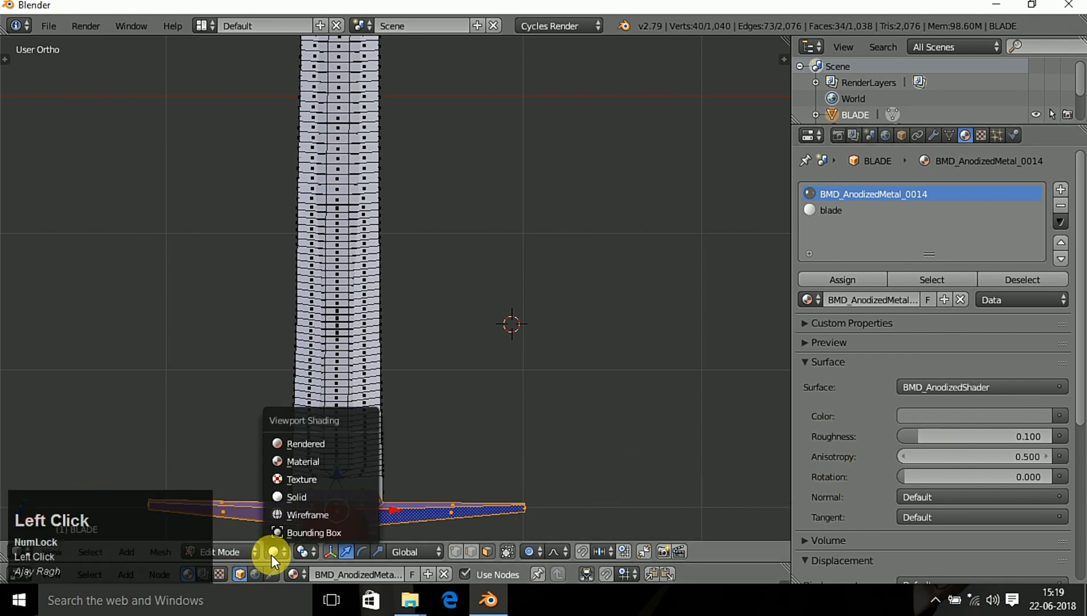
{"action": "left_click", "coordinate": [310, 467]}
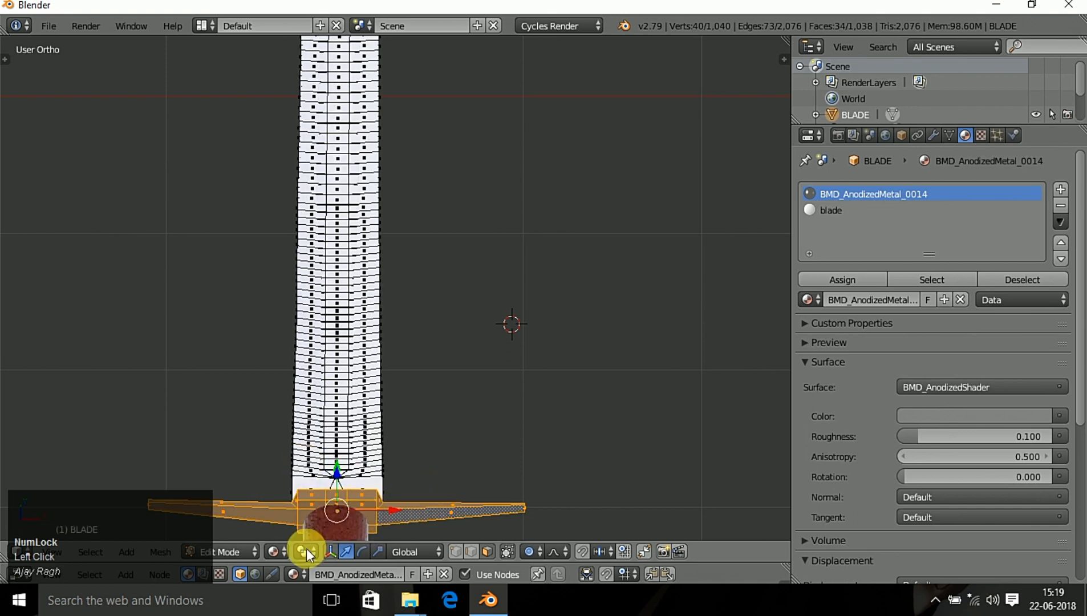
{"action": "left_click", "coordinate": [828, 210]}
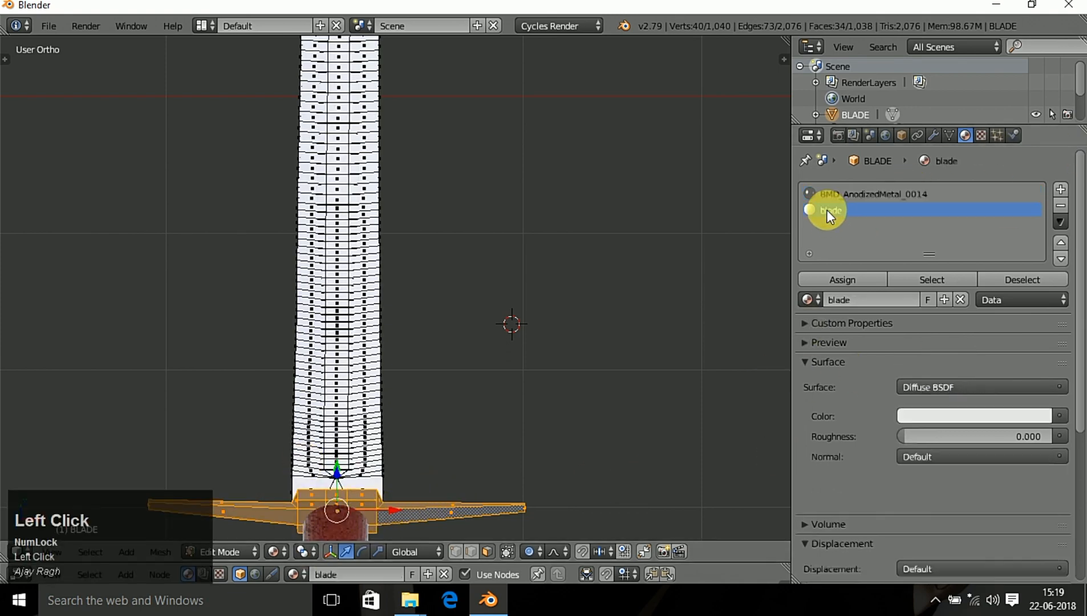
{"action": "left_click", "coordinate": [807, 300]}
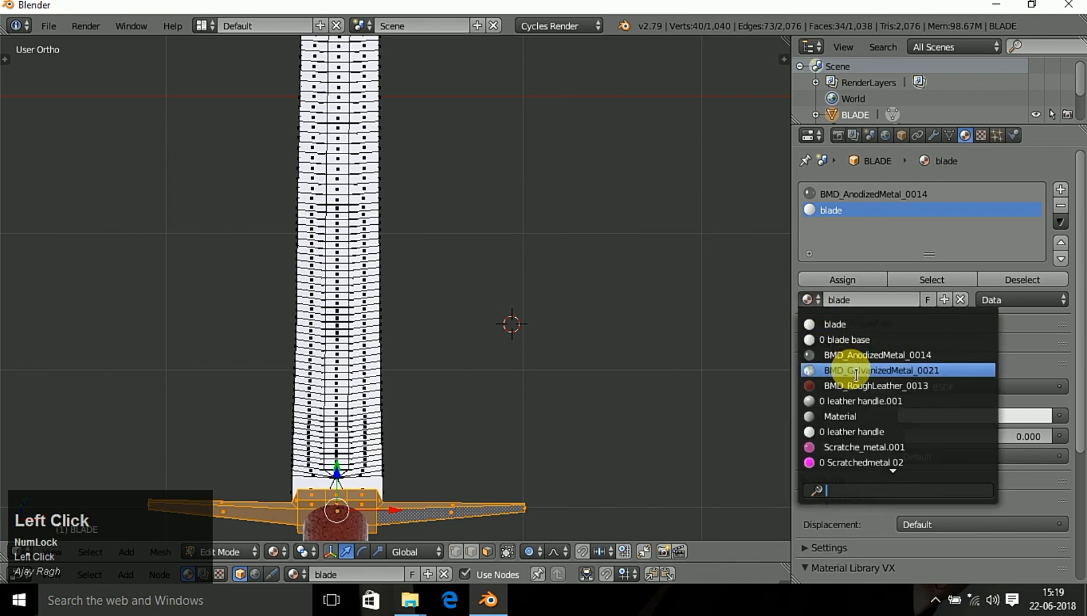
{"action": "left_click", "coordinate": [836, 353]}
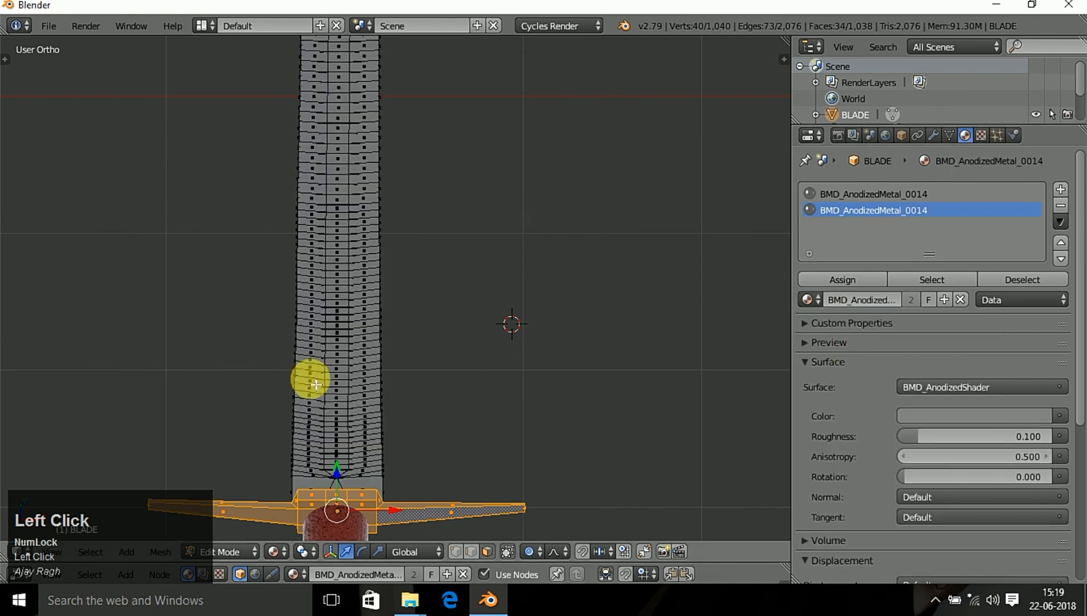
{"action": "key", "text": "Tab"}
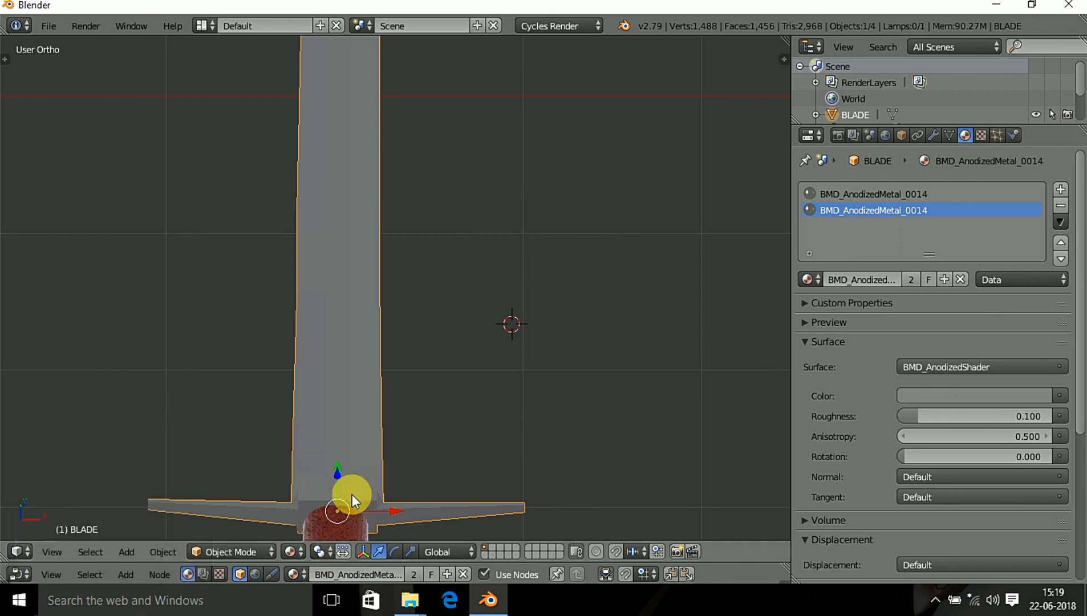
- Examine the sword's blade, crossguard, handle and pommel materials from several angles and maximize the 3D view
{"action": "scroll", "coordinate": [351, 495], "scroll_direction": "up", "scroll_amount": 4}
{"action": "scroll", "coordinate": [368, 494], "scroll_direction": "down", "scroll_amount": 6}
{"action": "scroll", "coordinate": [369, 494], "scroll_direction": "down", "scroll_amount": 3}
{"action": "middle_click_drag", "start_coordinate": [391, 480], "coordinate": [453, 304]}
{"action": "scroll", "coordinate": [379, 438], "scroll_direction": "up", "scroll_amount": 3}
{"action": "middle_click_drag", "start_coordinate": [500, 368], "coordinate": [195, 395]}
{"action": "scroll", "coordinate": [357, 407], "scroll_direction": "down", "scroll_amount": 2}
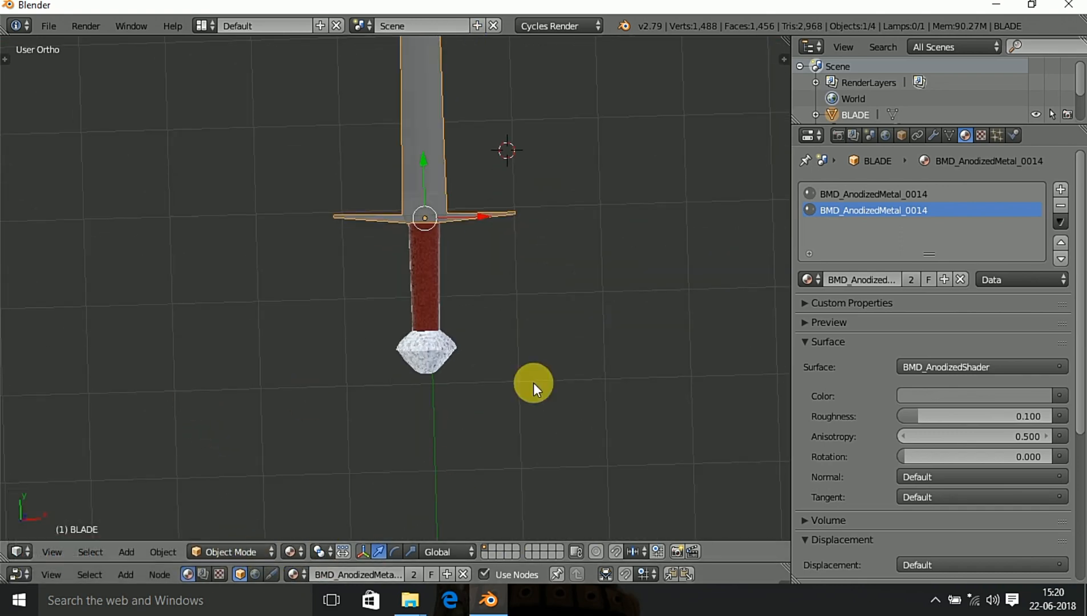
{"action": "key", "text": "ctrl+Up"}
{"action": "scroll", "coordinate": [554, 398], "scroll_direction": "down", "scroll_amount": 5}
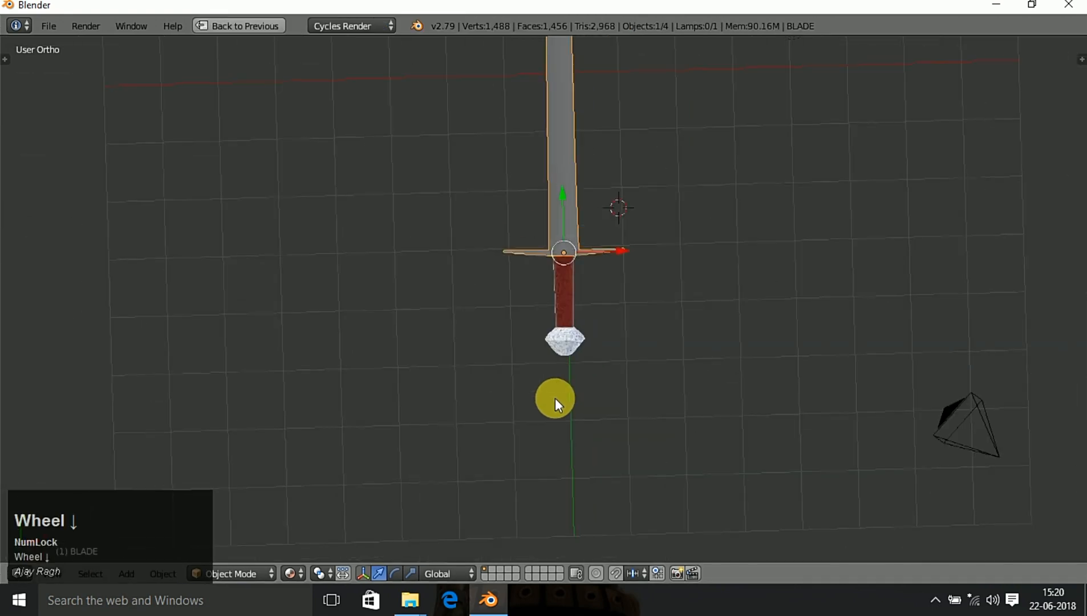
- Preview the sword in Rendered viewport shading from two angles and return to Solid shading
{"action": "middle_click_drag", "start_coordinate": [592, 363], "coordinate": [561, 471], "text": "shift"}
{"action": "scroll", "coordinate": [499, 286], "scroll_direction": "up", "scroll_amount": 5}
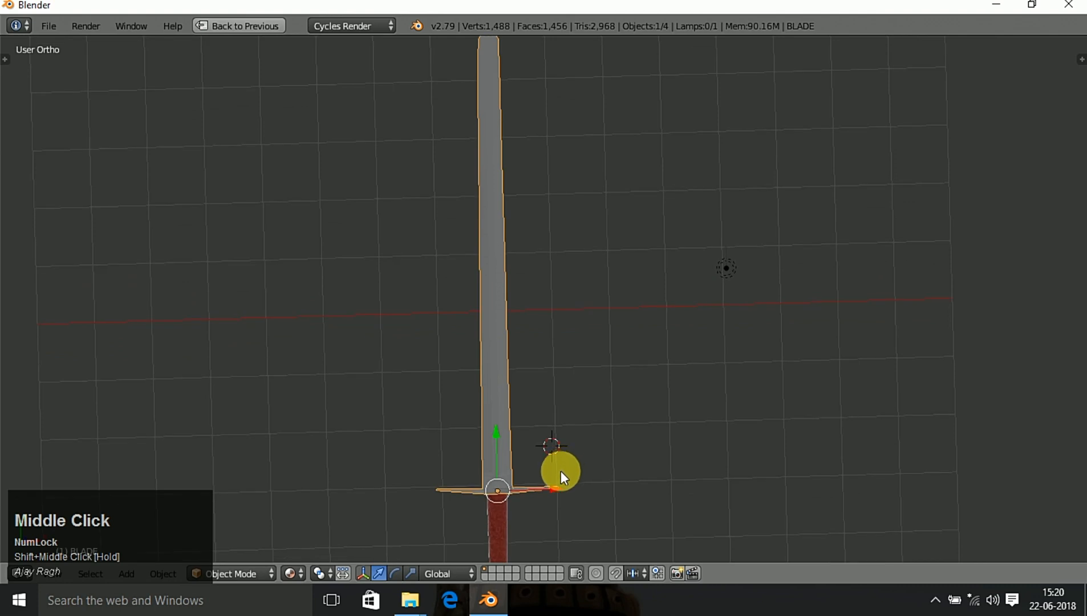
{"action": "left_click", "coordinate": [290, 572]}
{"action": "left_click", "coordinate": [329, 470]}
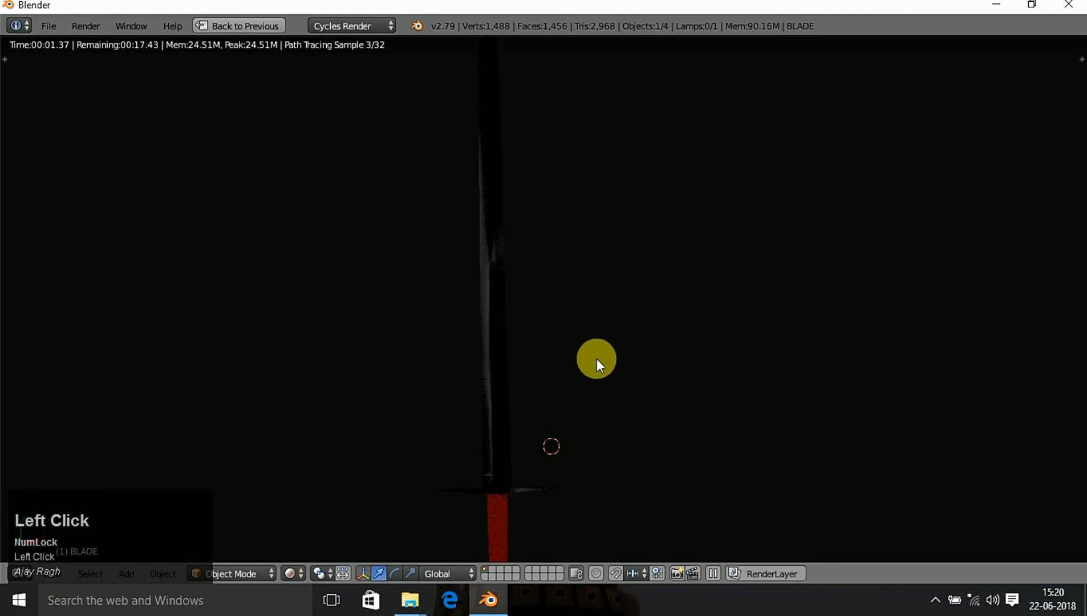
{"action": "scroll", "coordinate": [596, 359], "scroll_direction": "down", "scroll_amount": 3}
{"action": "middle_click_drag", "start_coordinate": [650, 420], "coordinate": [580, 360]}
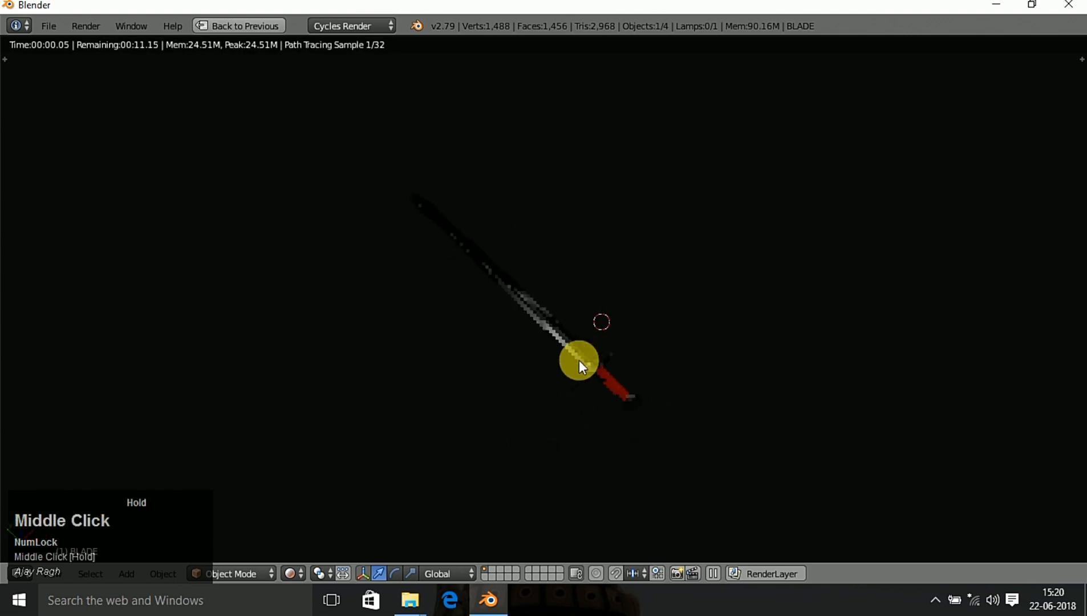
{"action": "left_click", "coordinate": [288, 573]}
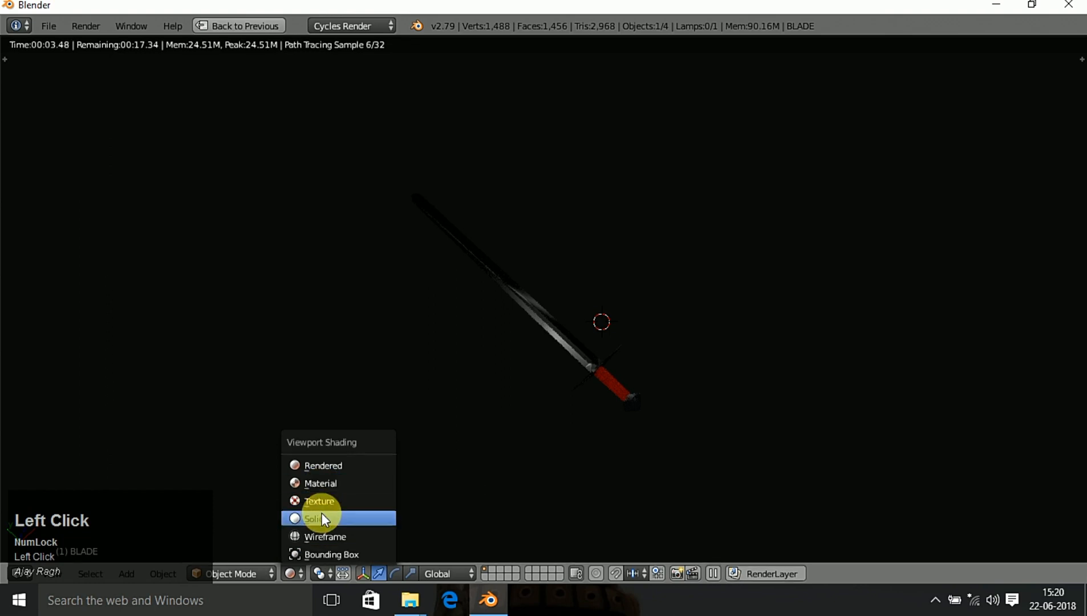
{"action": "left_click", "coordinate": [323, 519]}
- Restore the full layout, change the scene's lamp to a Sun using nodes and set its emission strength to 2.5
{"action": "right_click", "coordinate": [592, 110]}
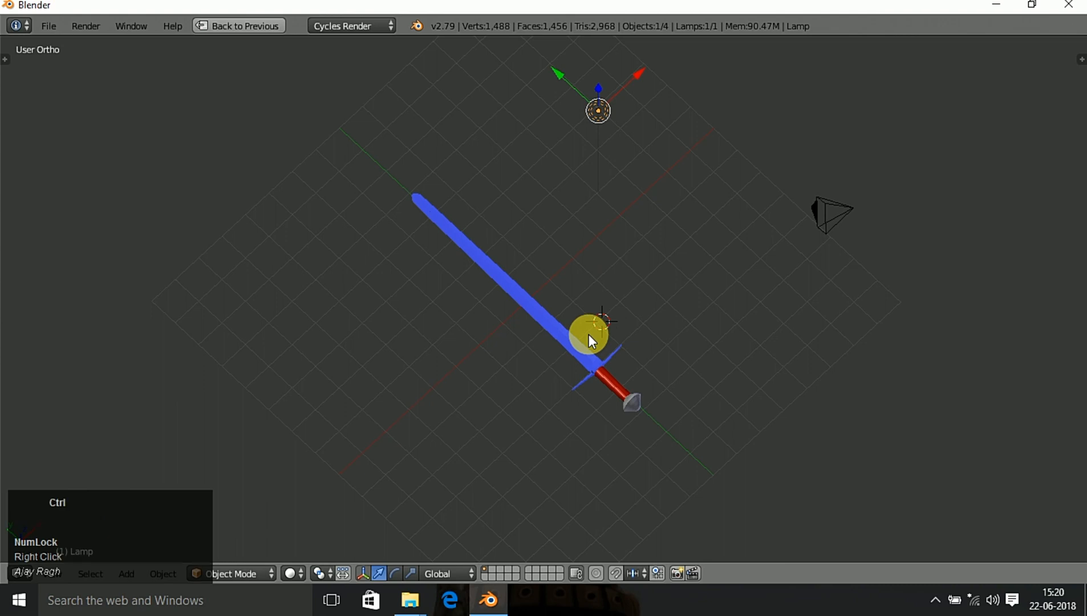
{"action": "key", "text": "ctrl+Up"}
{"action": "left_click", "coordinate": [885, 274]}
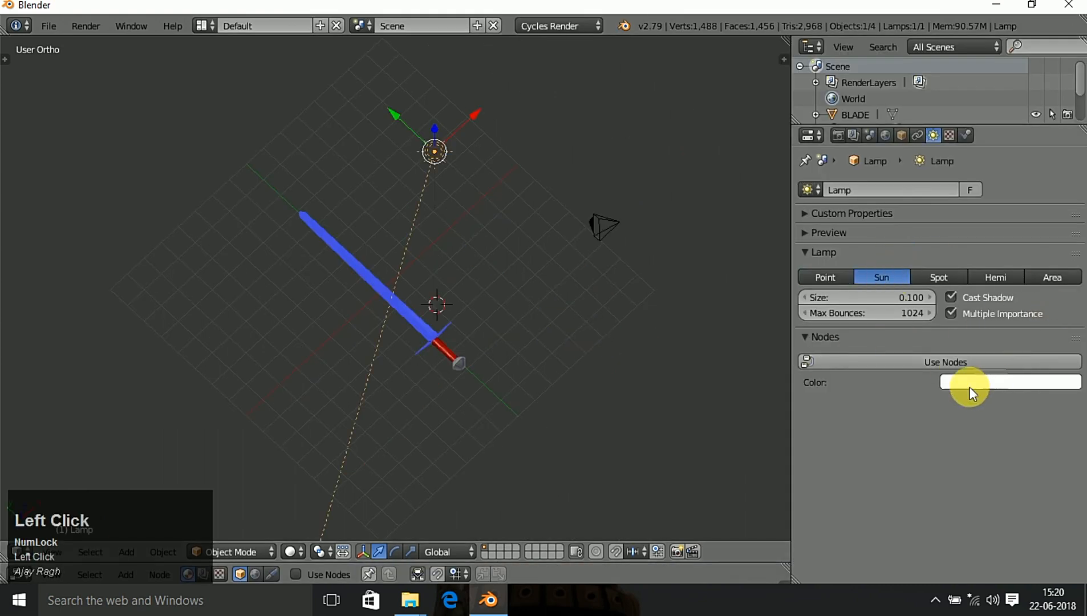
{"action": "left_click", "coordinate": [945, 361]}
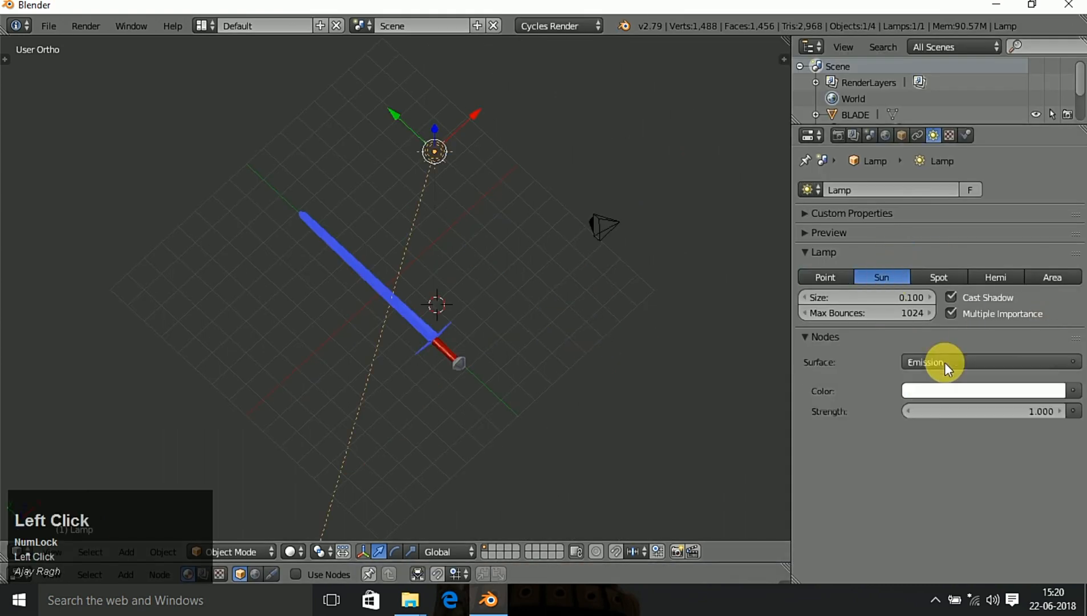
{"action": "left_click", "coordinate": [972, 419]}
{"action": "type", "text": "2.5"}
{"action": "key", "text": "Return"}
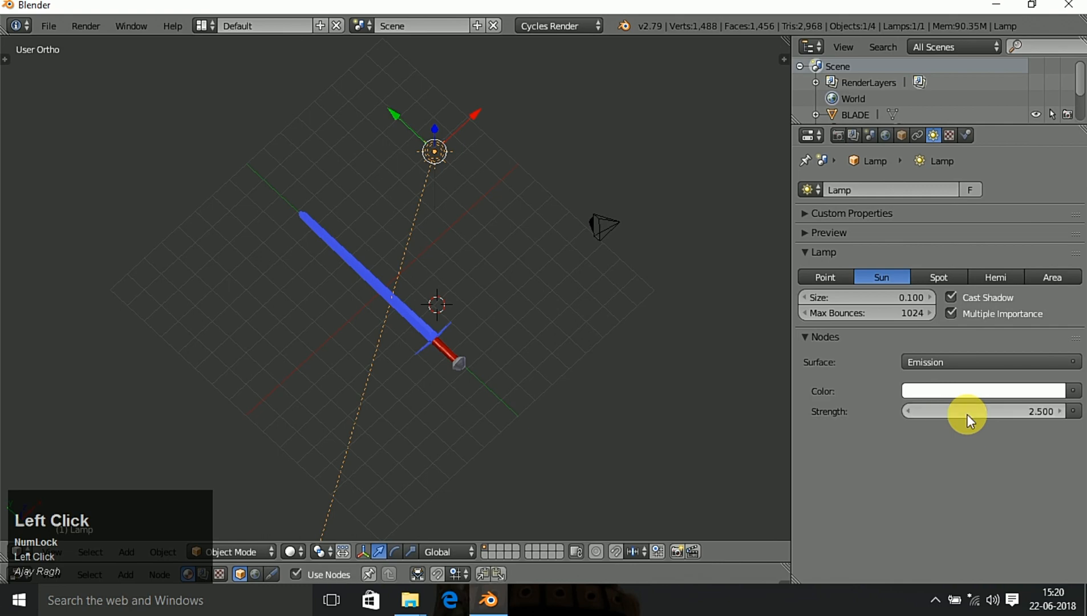
- Add a plane just below the sword and scale it up until it extends well beyond the grid
{"action": "middle_click_drag", "start_coordinate": [479, 335], "coordinate": [535, 220]}
{"action": "left_click", "coordinate": [431, 283]}
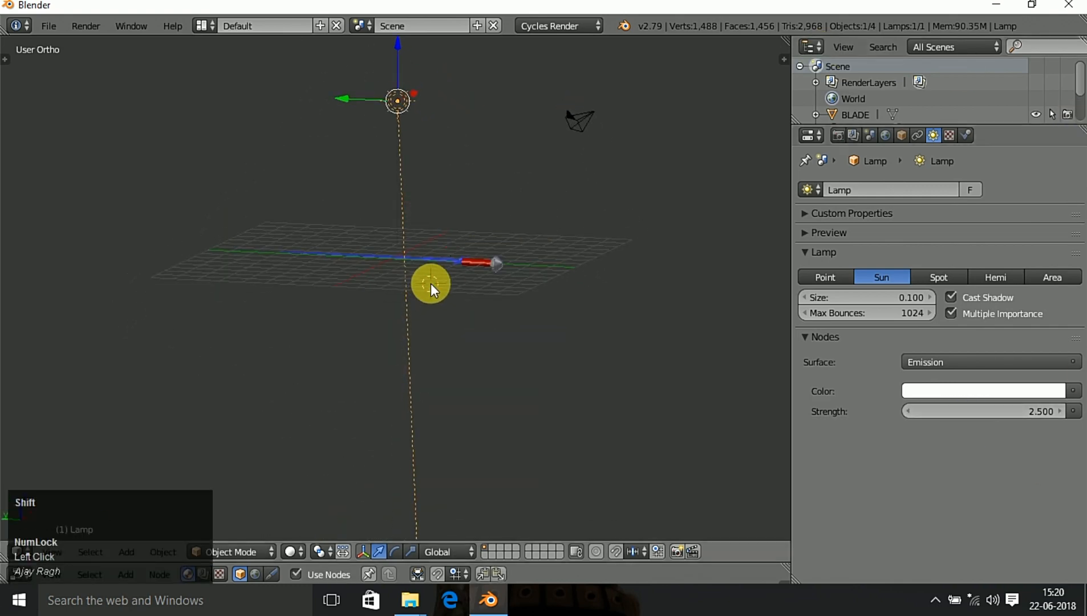
{"action": "key", "text": "shift+a"}
{"action": "left_click", "coordinate": [405, 235]}
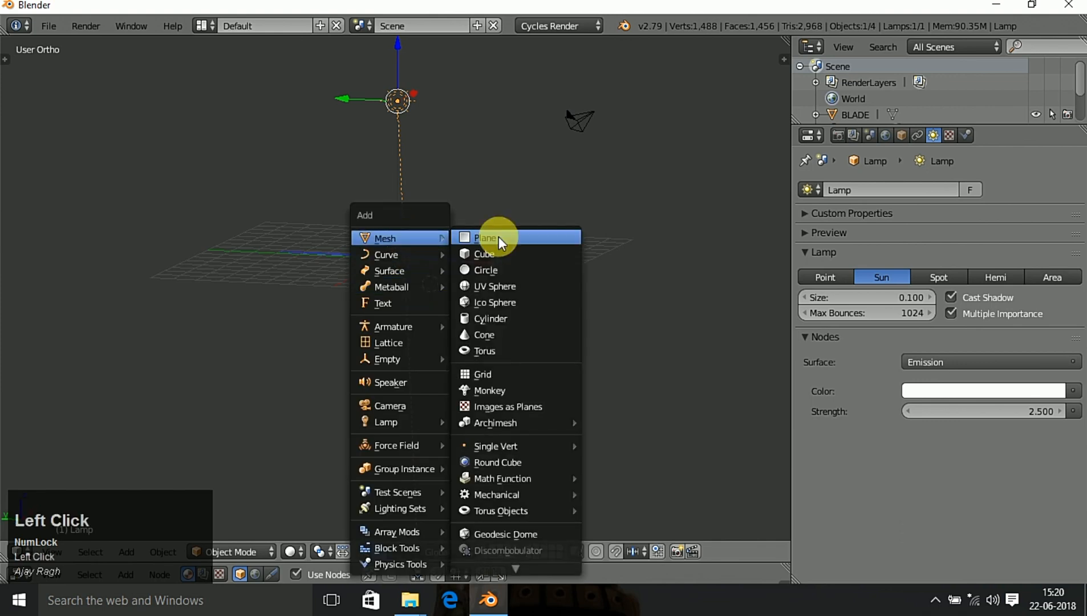
{"action": "left_click", "coordinate": [498, 237]}
{"action": "middle_click_drag", "start_coordinate": [598, 275], "coordinate": [390, 337]}
{"action": "key", "text": "s"}
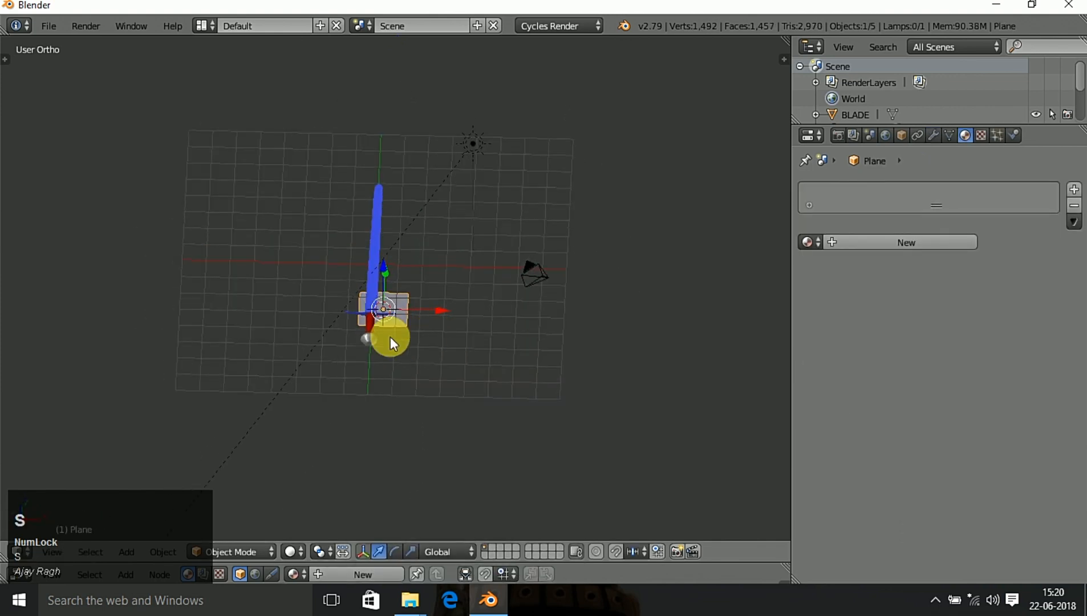
{"action": "left_click", "coordinate": [593, 416]}
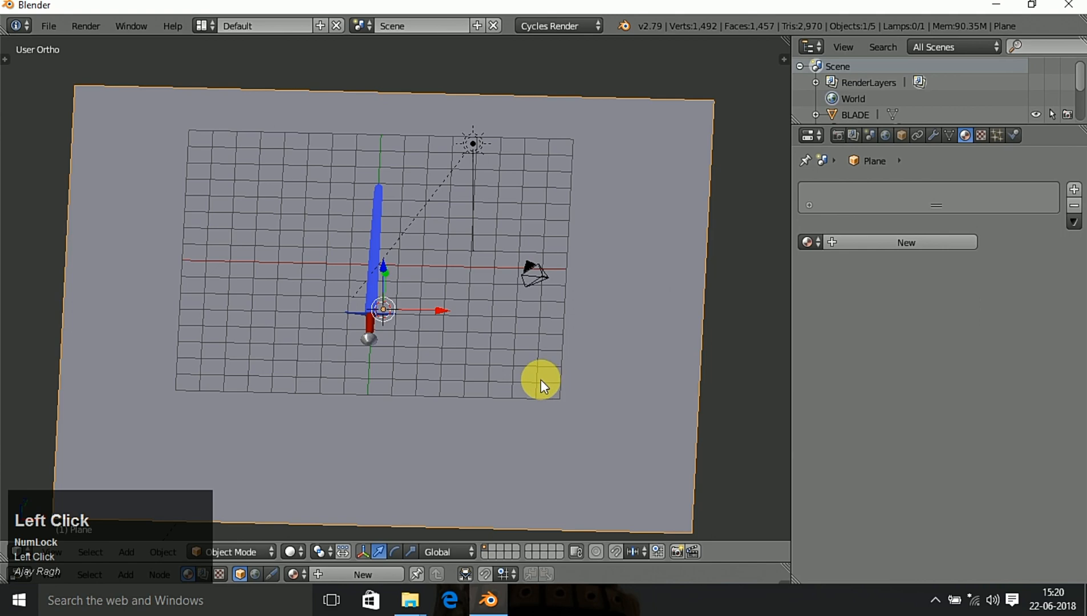
- Extrude the plane's face downward by about 0.33 in Edit Mode to form a thin slab
{"action": "key", "text": "Tab"}
{"action": "middle_click_drag", "start_coordinate": [536, 381], "coordinate": [530, 326]}
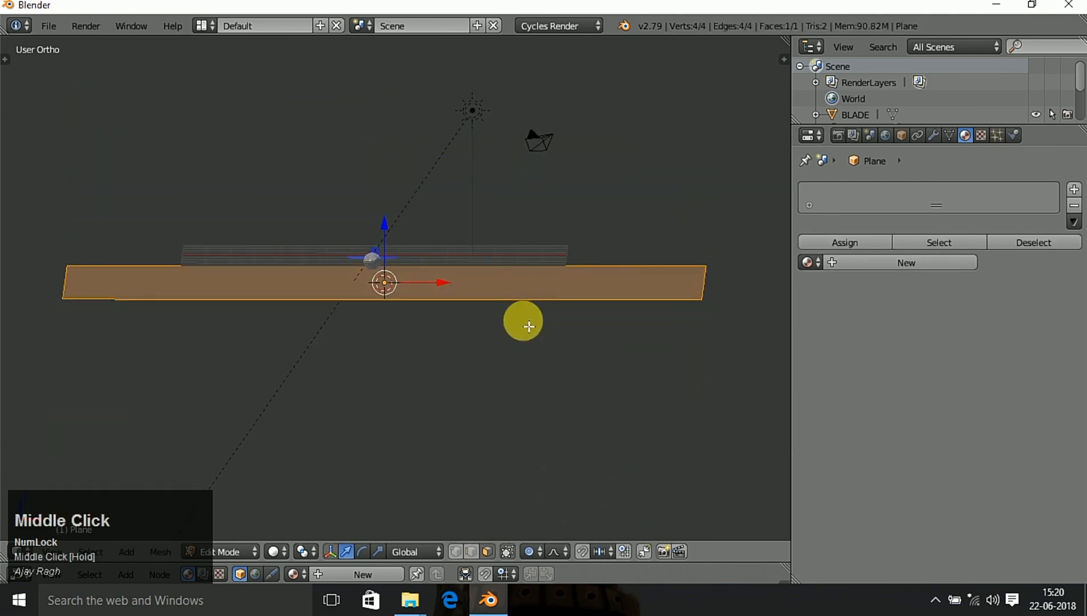
{"action": "key", "text": "e"}
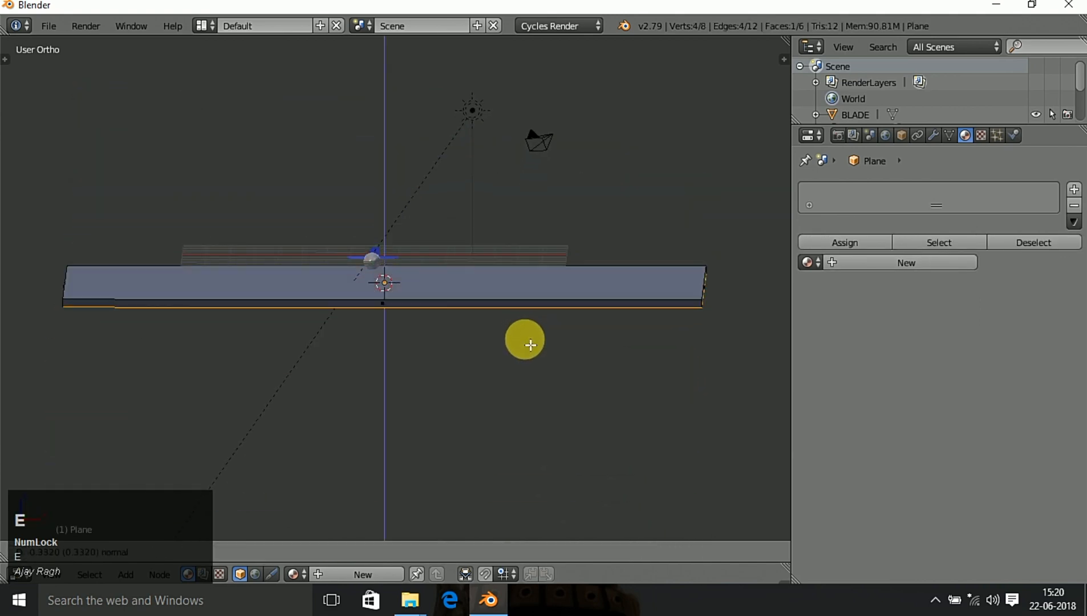
{"action": "left_click", "coordinate": [526, 341]}
{"action": "middle_click_drag", "start_coordinate": [527, 340], "coordinate": [497, 432]}
- Select the slab's top face and create a new material with a Glass BSDF surface for the slab
{"action": "right_click", "coordinate": [440, 257]}
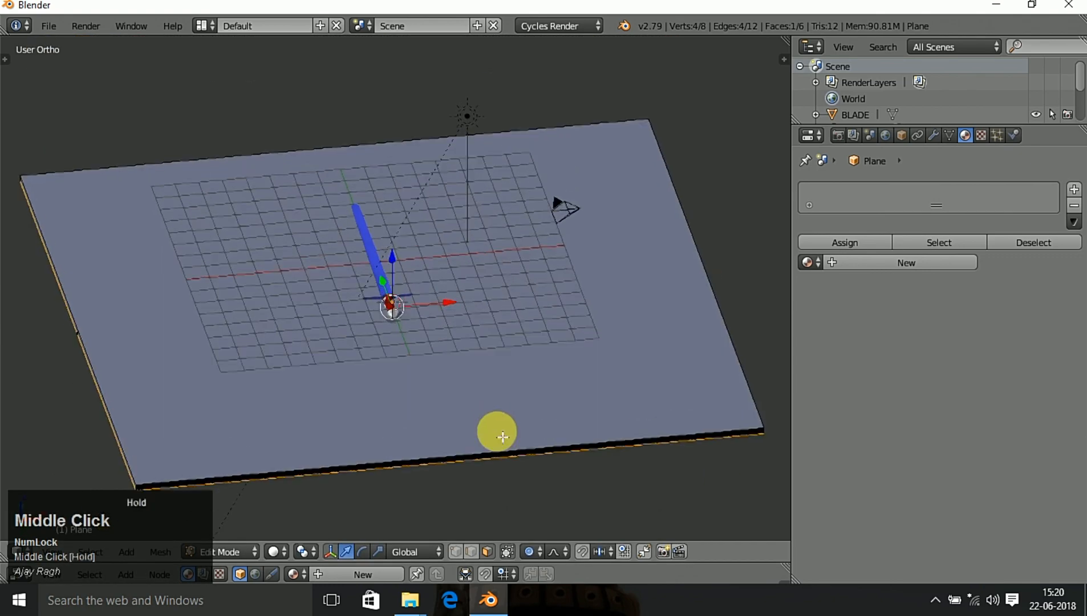
{"action": "right_click", "coordinate": [461, 393]}
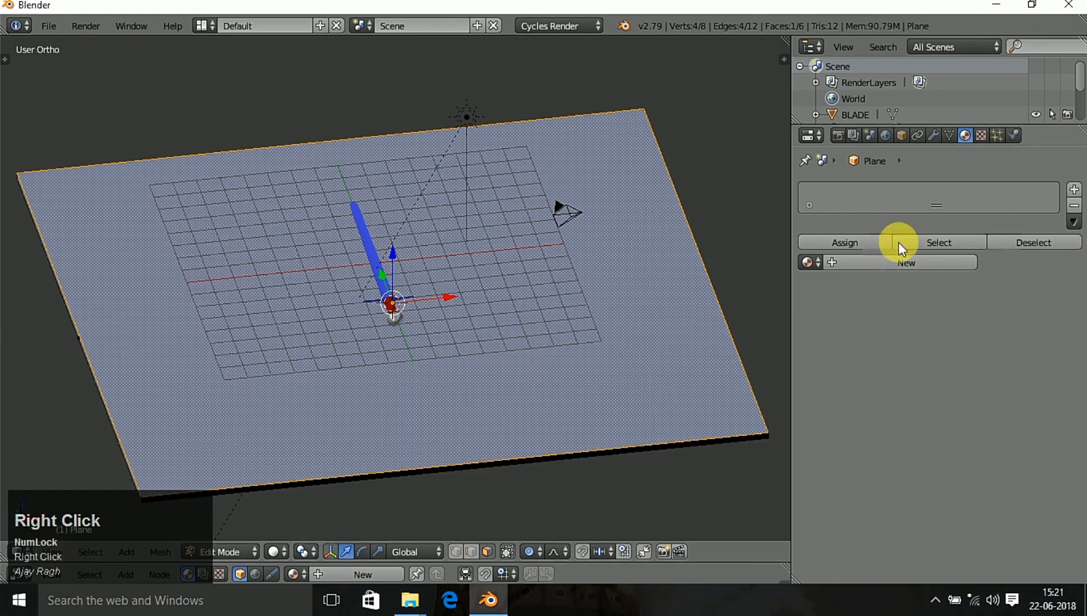
{"action": "left_click", "coordinate": [898, 264]}
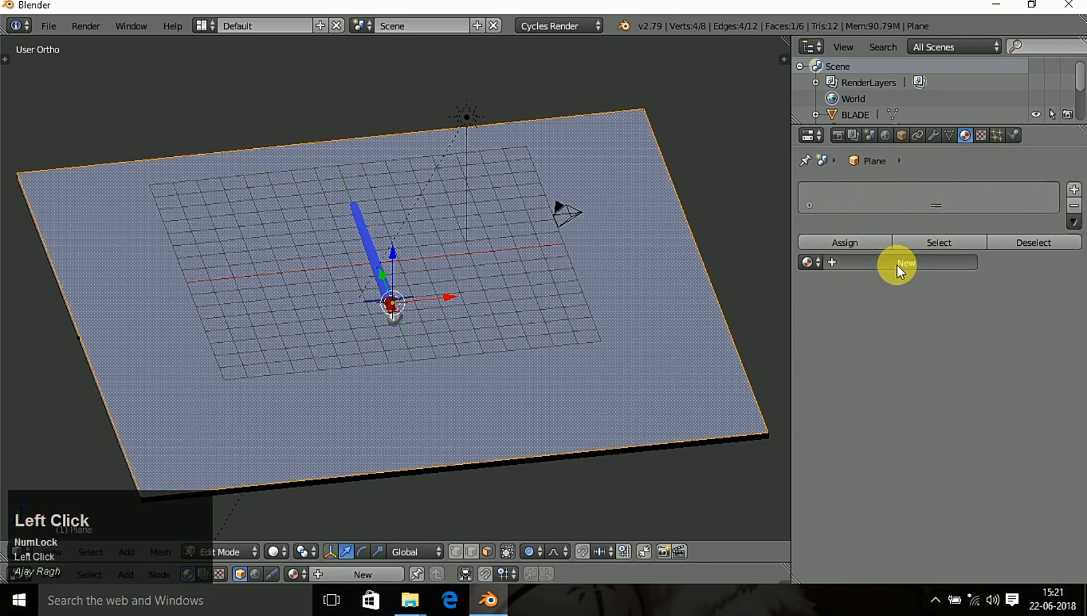
{"action": "left_click", "coordinate": [945, 354]}
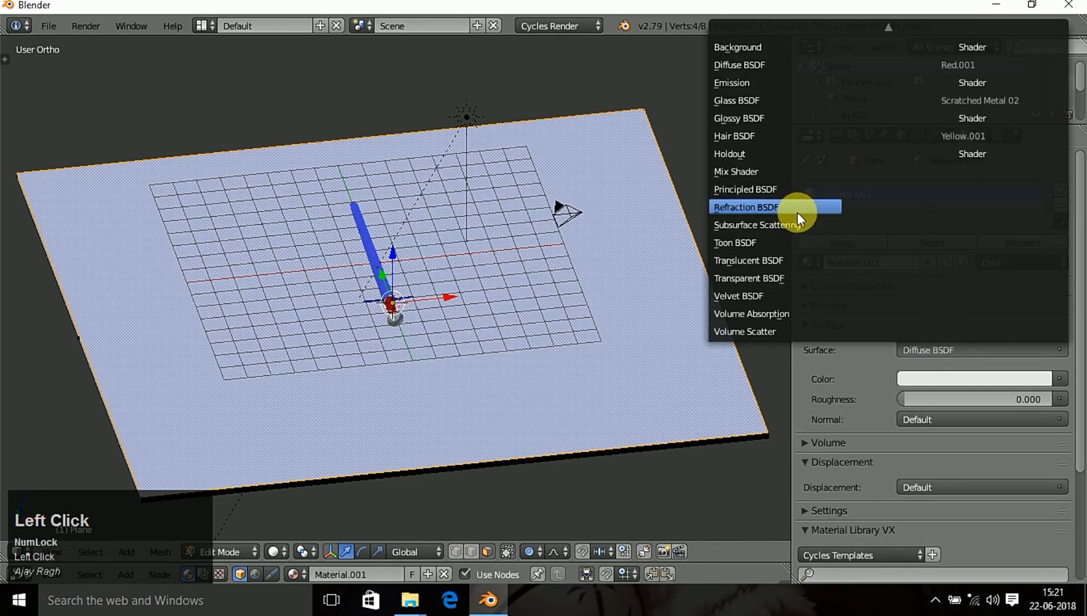
{"action": "left_click", "coordinate": [744, 101]}
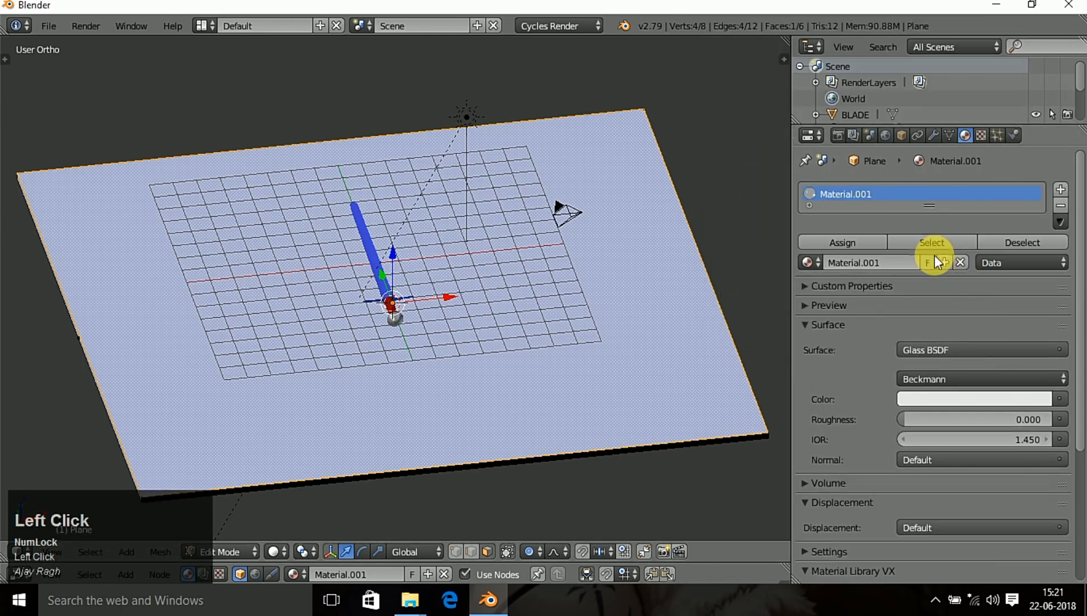
- Add a second material slot with a new diffuse material and assign it to the slab's bottom face
{"action": "left_click", "coordinate": [1061, 190]}
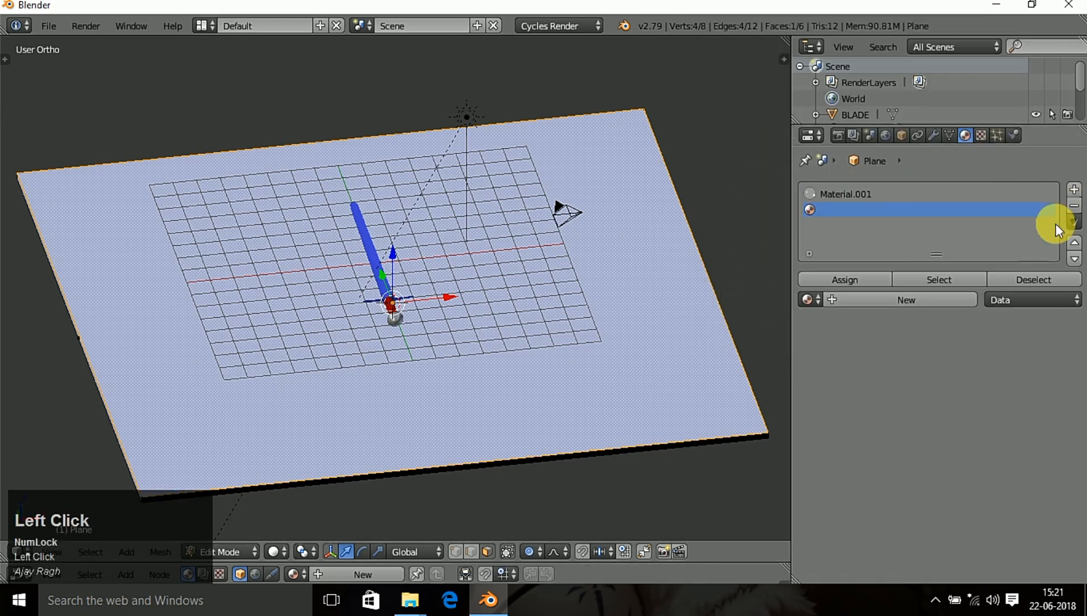
{"action": "left_click", "coordinate": [896, 301]}
{"action": "middle_click_drag", "start_coordinate": [539, 388], "coordinate": [461, 333]}
{"action": "right_click", "coordinate": [381, 226]}
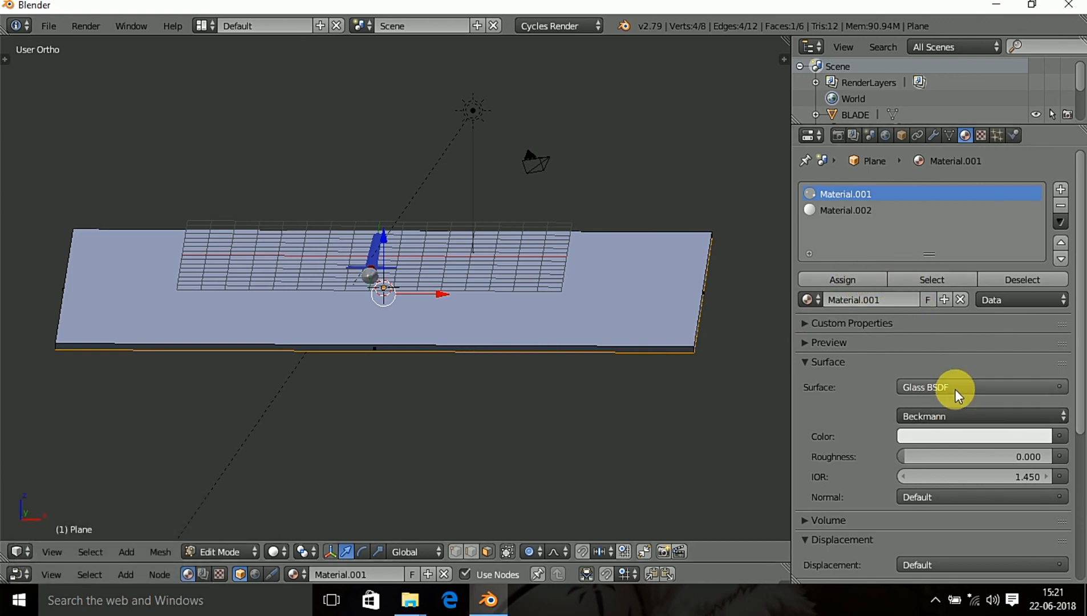
{"action": "left_click", "coordinate": [833, 209]}
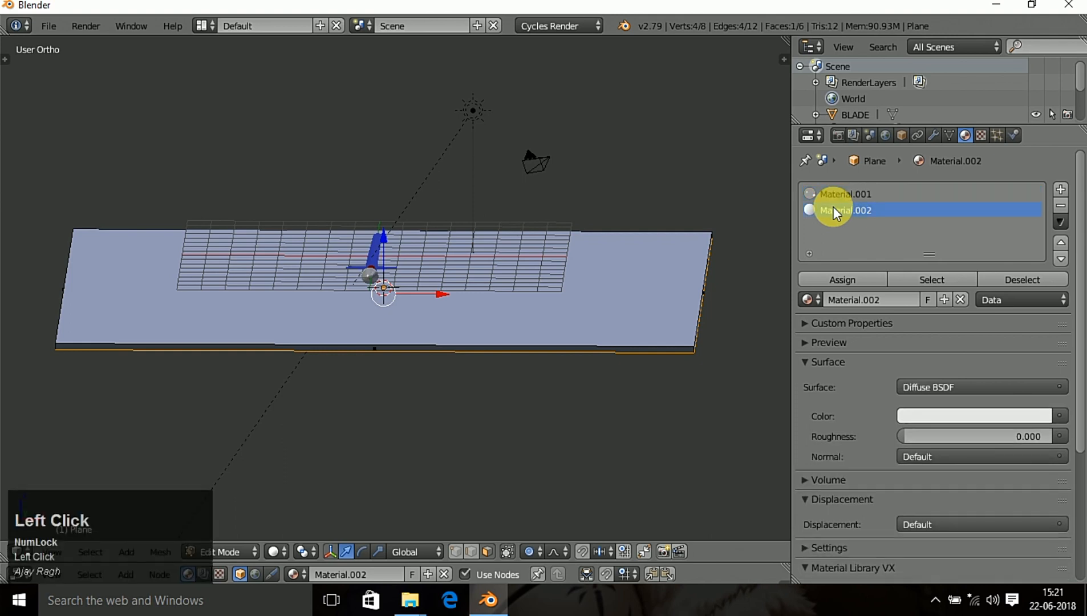
{"action": "left_click", "coordinate": [855, 274]}
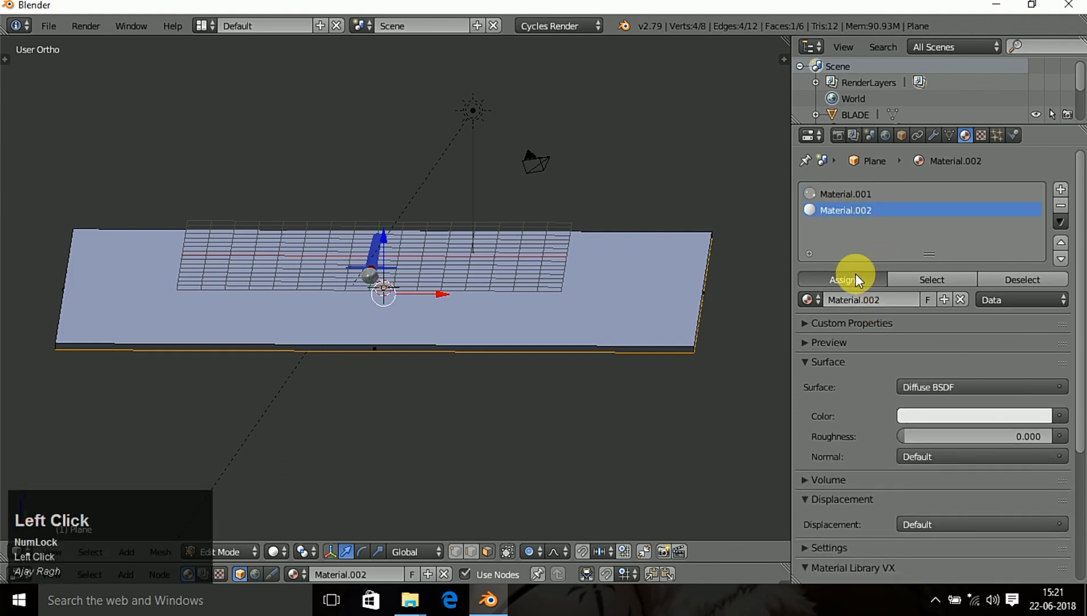
{"action": "left_click", "coordinate": [997, 280]}
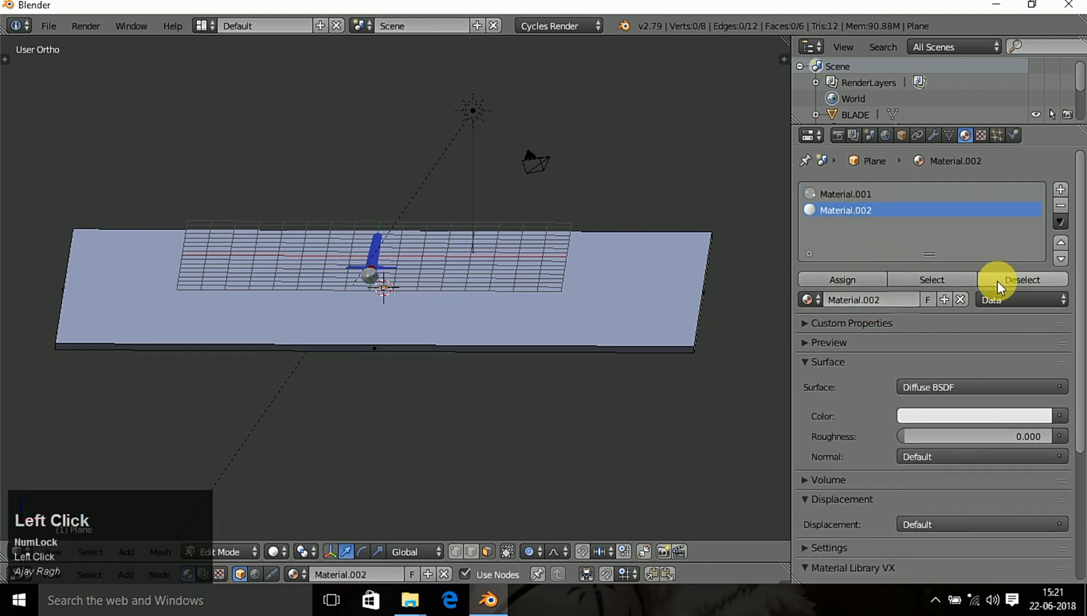
{"action": "left_click", "coordinate": [929, 280]}
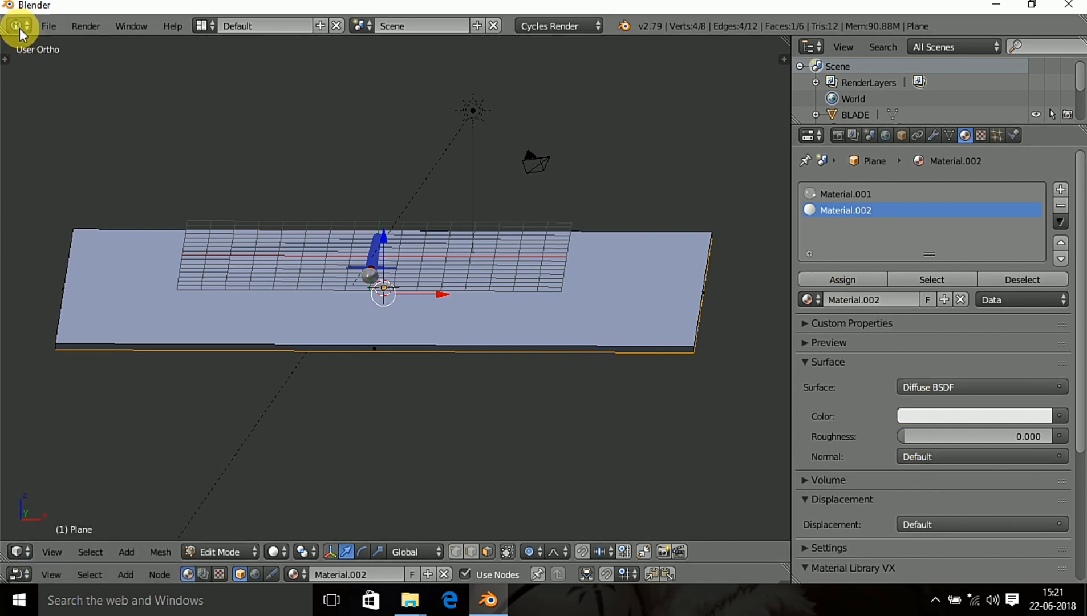
- Leave Edit Mode and append the Silver material from material_library.blend
{"action": "left_click", "coordinate": [48, 25]}
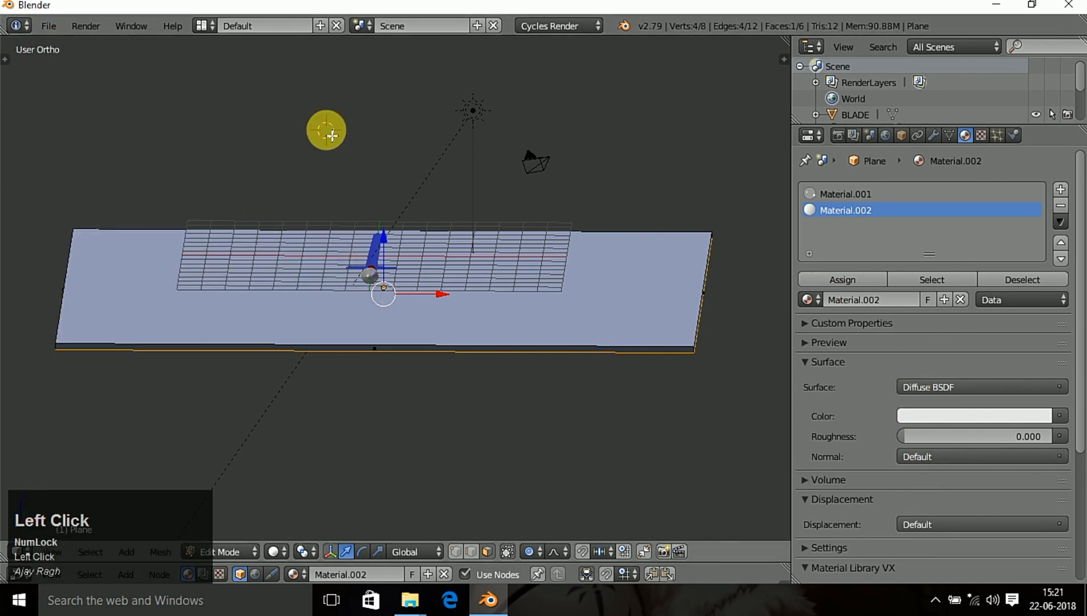
{"action": "key", "text": "Tab"}
{"action": "left_click", "coordinate": [49, 26]}
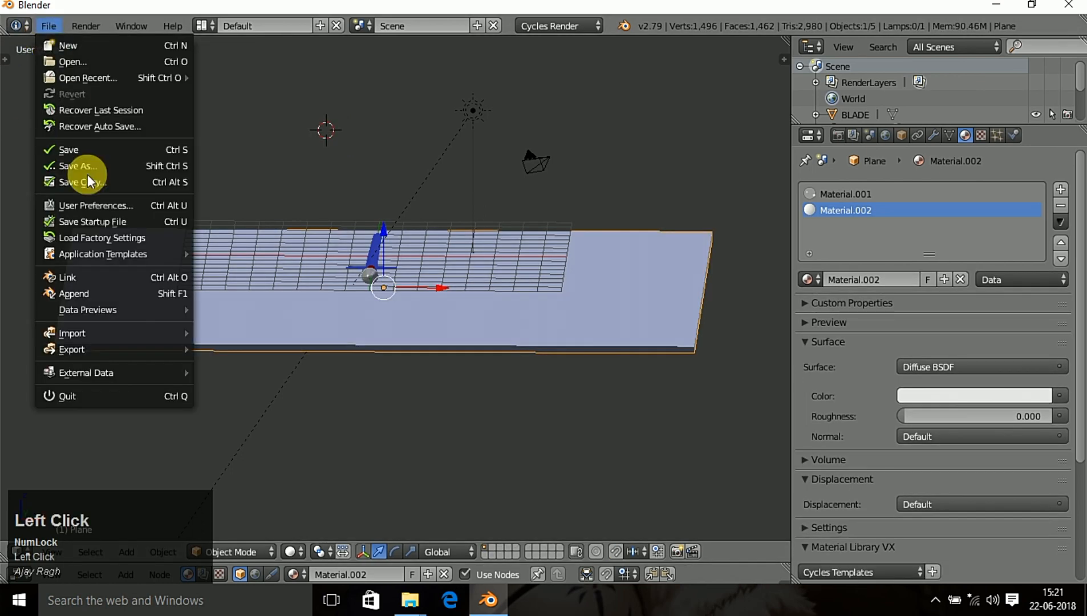
{"action": "left_click", "coordinate": [103, 294]}
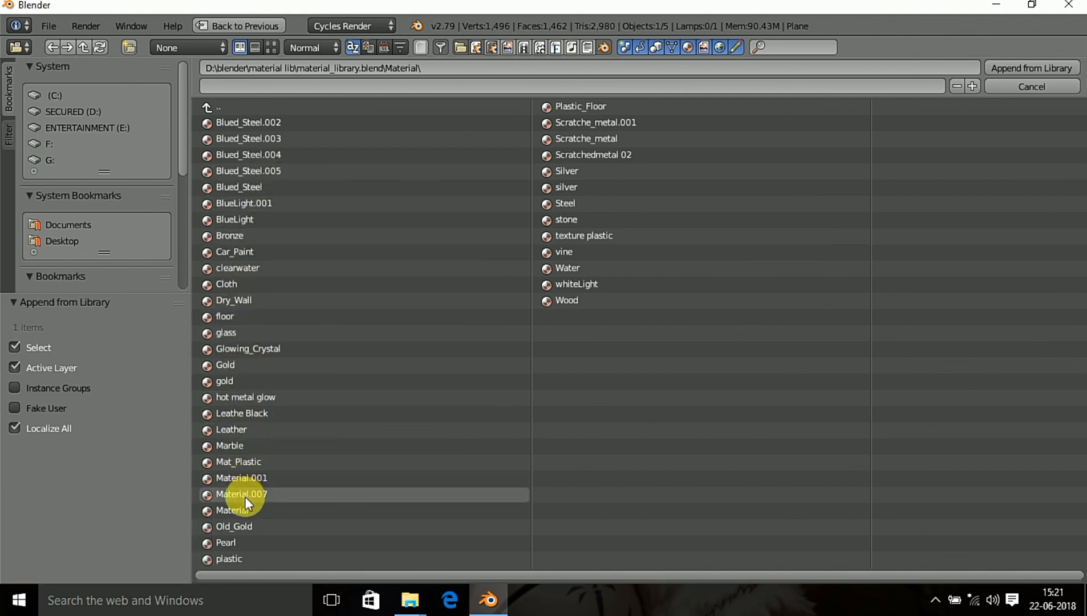
{"action": "left_click", "coordinate": [569, 173]}
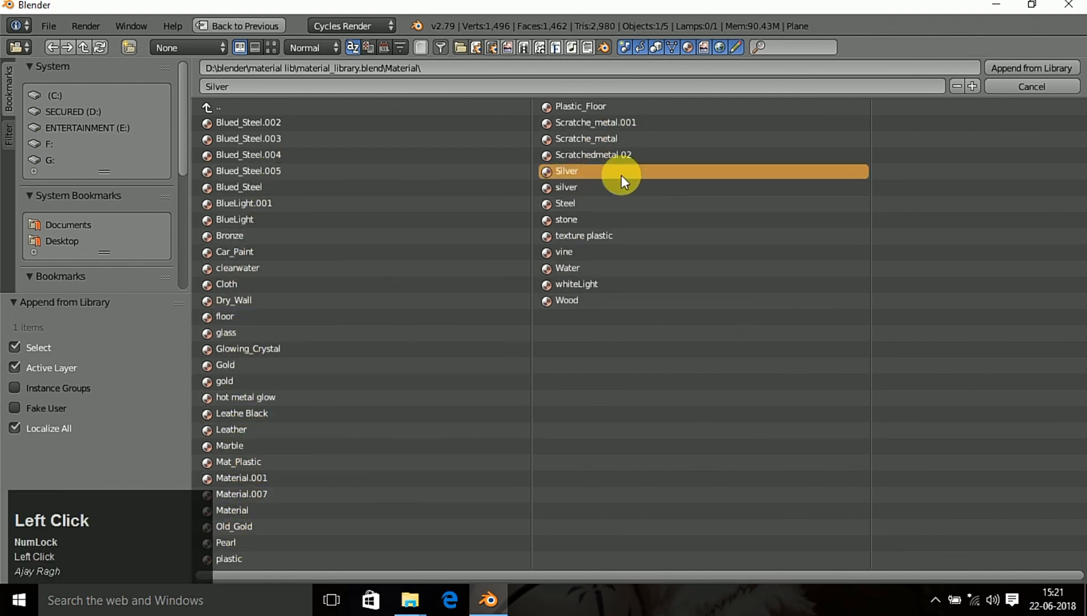
{"action": "left_click", "coordinate": [1036, 64]}
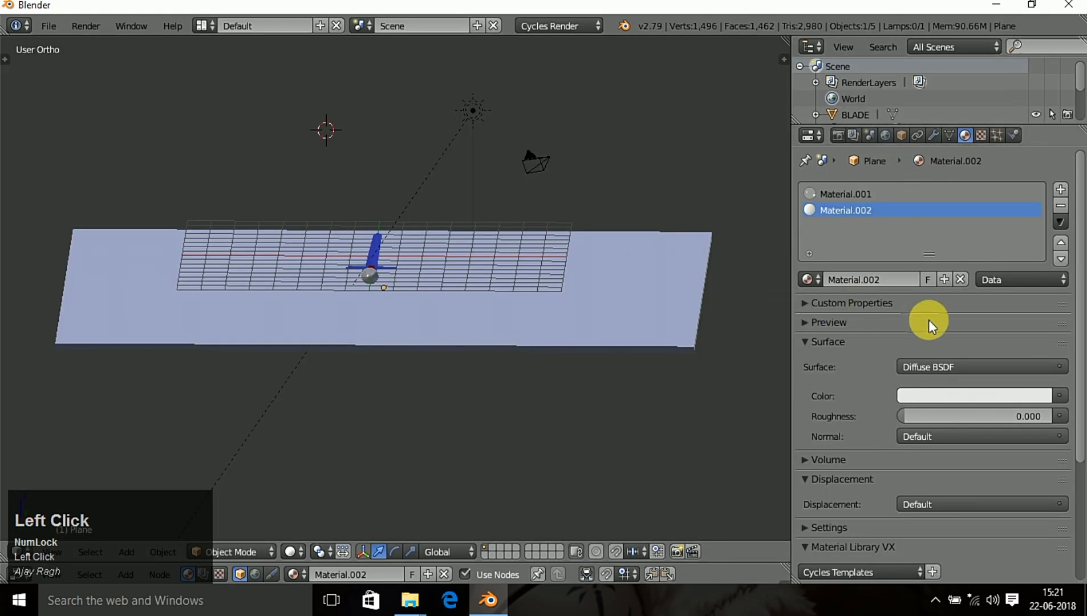
- Replace the diffuse material in the slab's second slot with the appended Silver material
{"action": "left_click", "coordinate": [812, 279]}
{"action": "scroll", "coordinate": [893, 461], "scroll_direction": "down", "scroll_amount": 5}
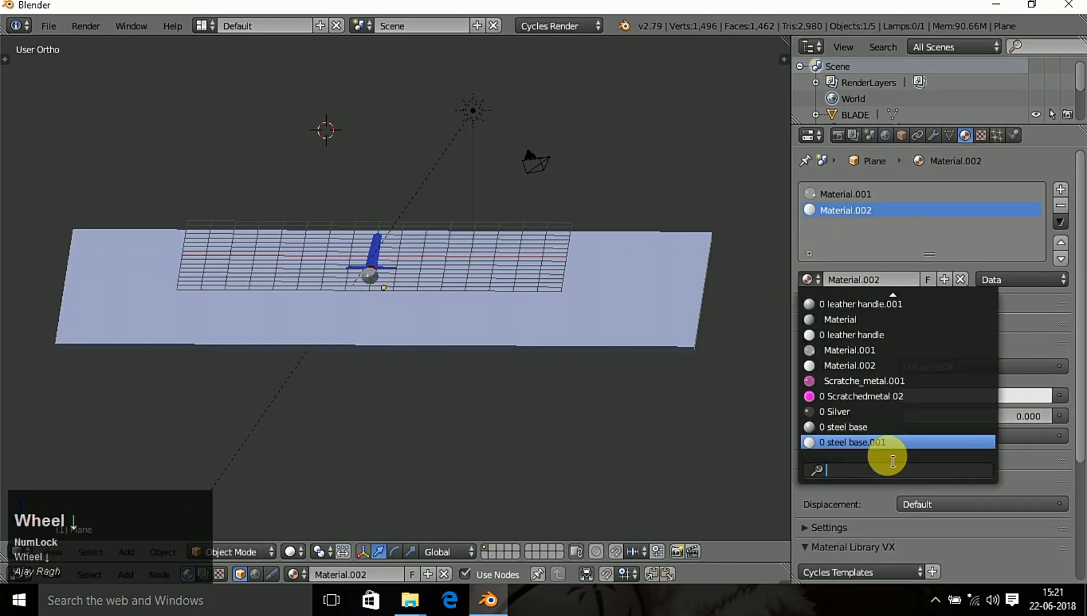
{"action": "left_click", "coordinate": [886, 412]}
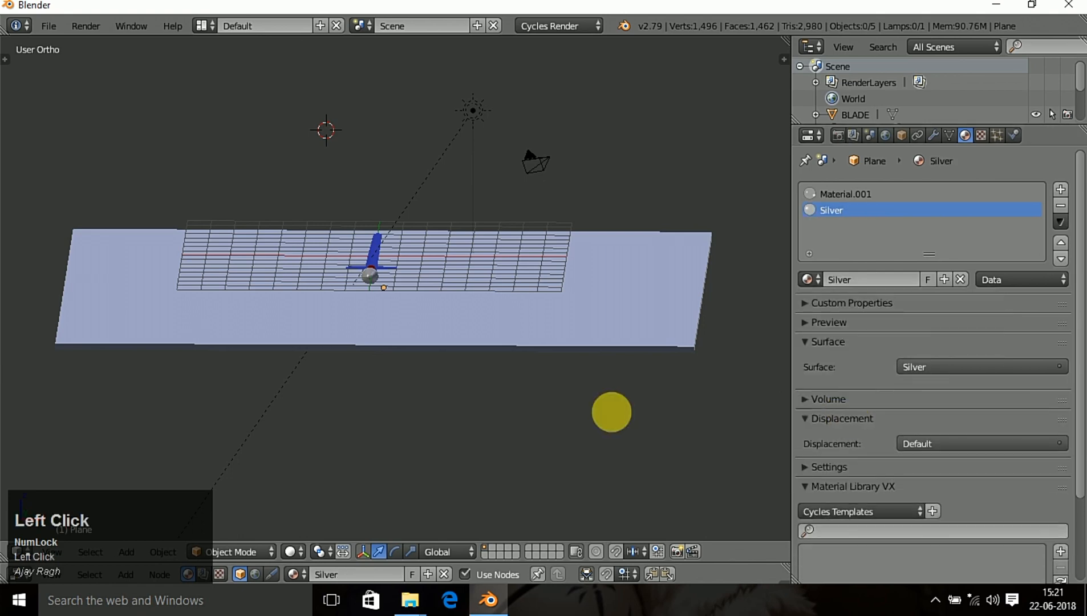
- Switch the viewport to Material shading and select the sun lamp above the slab
{"action": "left_click", "coordinate": [293, 551]}
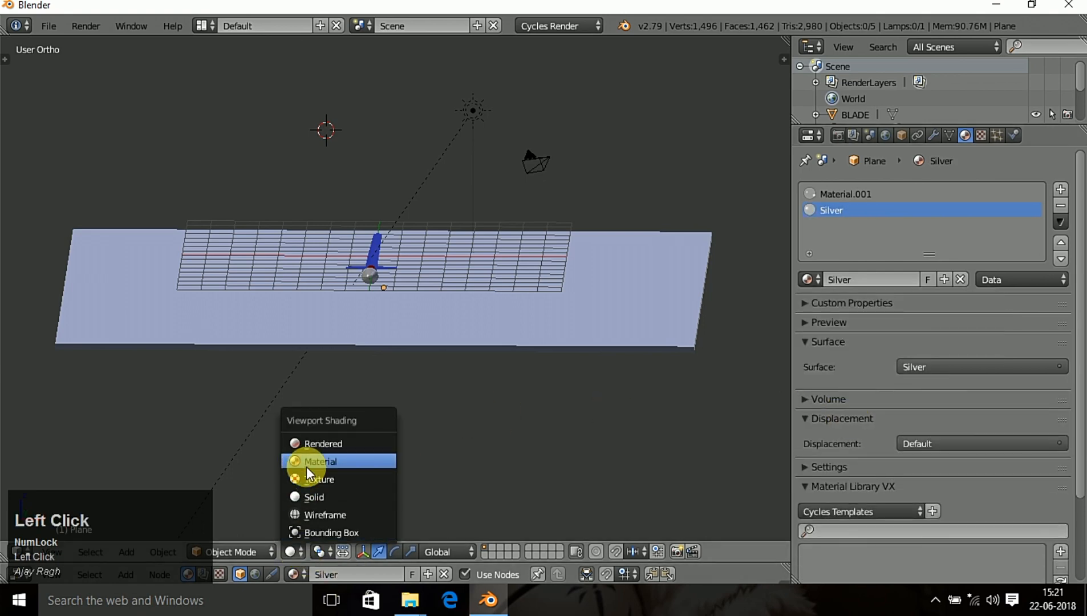
{"action": "mouse_move", "coordinate": [477, 470]}
{"action": "middle_mouse_down"}
{"action": "mouse_move", "coordinate": [482, 358]}
{"action": "mouse_move", "coordinate": [435, 485]}
{"action": "mouse_move", "coordinate": [418, 387]}
{"action": "middle_mouse_up"}
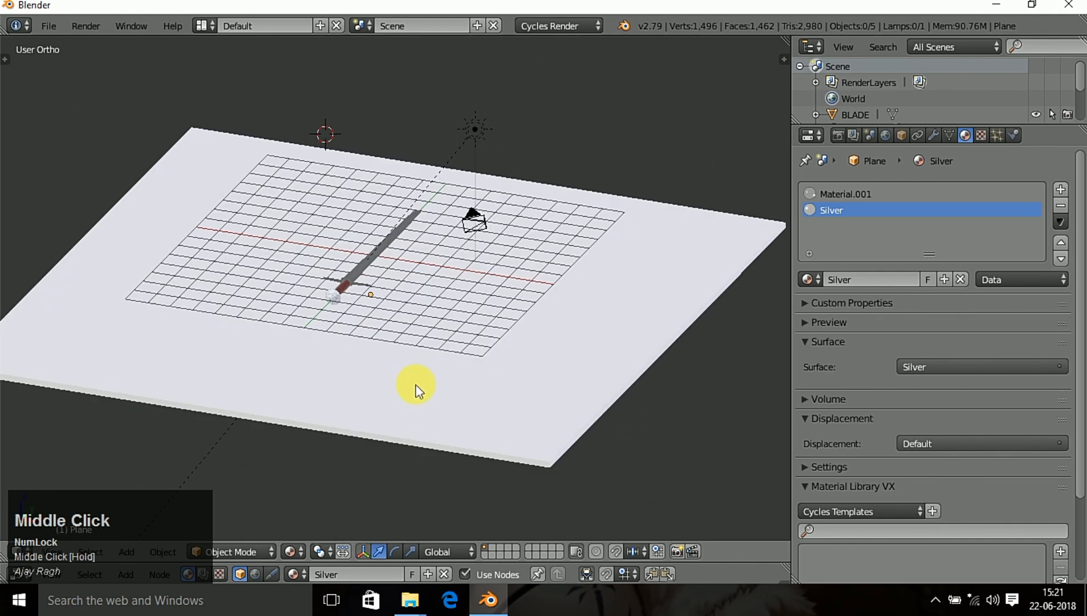
{"action": "right_click", "coordinate": [417, 386]}
{"action": "right_click", "coordinate": [480, 133]}
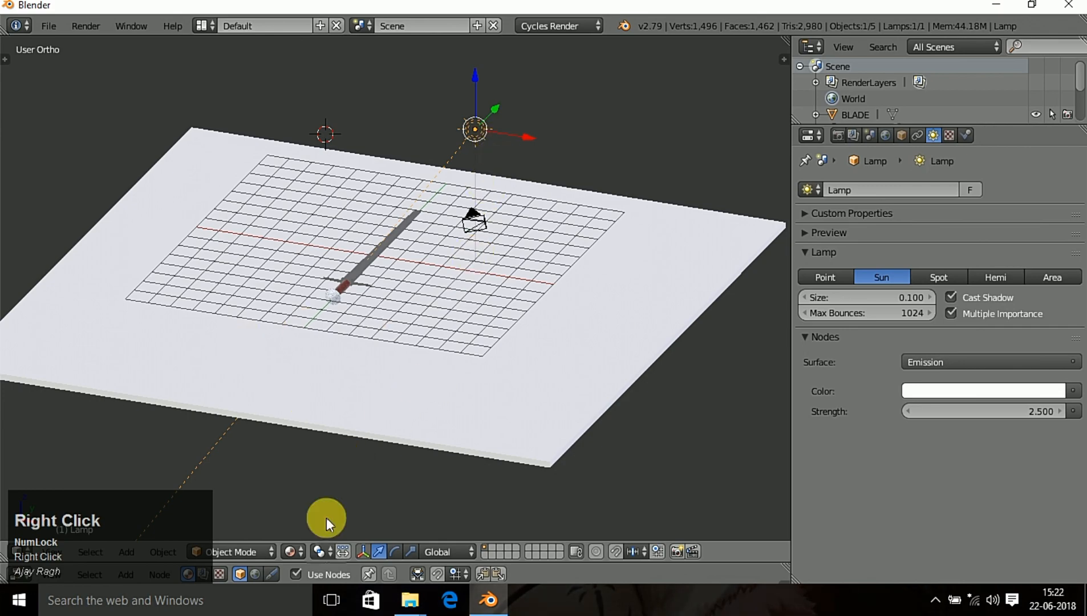
- Switch the maximized 3D view to Rendered shading and inspect the sword and slab from several angles
{"action": "middle_click_drag", "start_coordinate": [309, 496], "coordinate": [398, 320]}
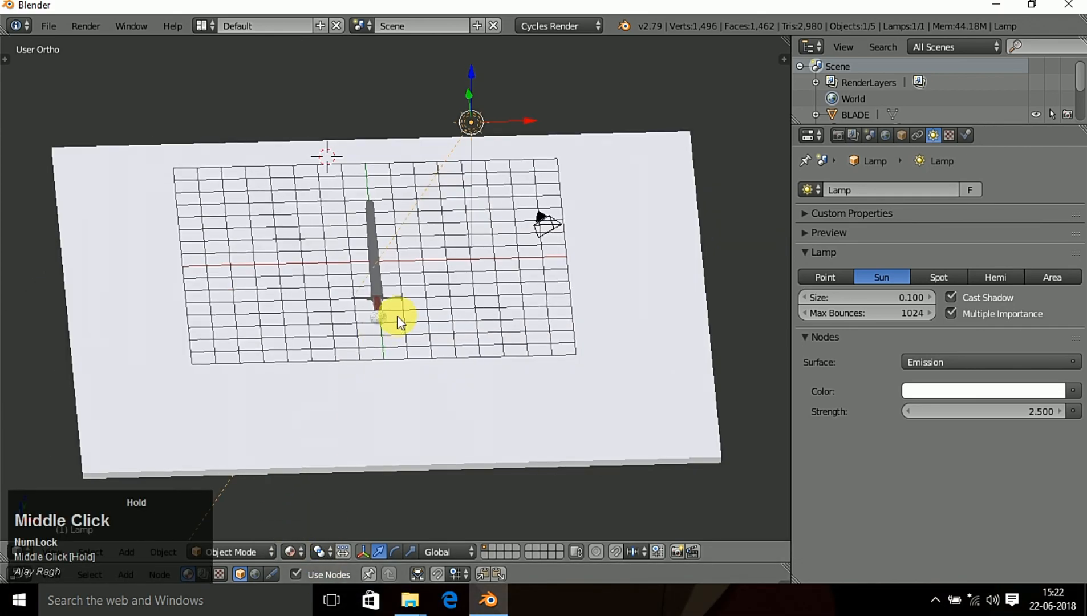
{"action": "scroll", "coordinate": [497, 352], "scroll_direction": "up", "scroll_amount": 3}
{"action": "middle_click_drag", "start_coordinate": [497, 351], "coordinate": [478, 360]}
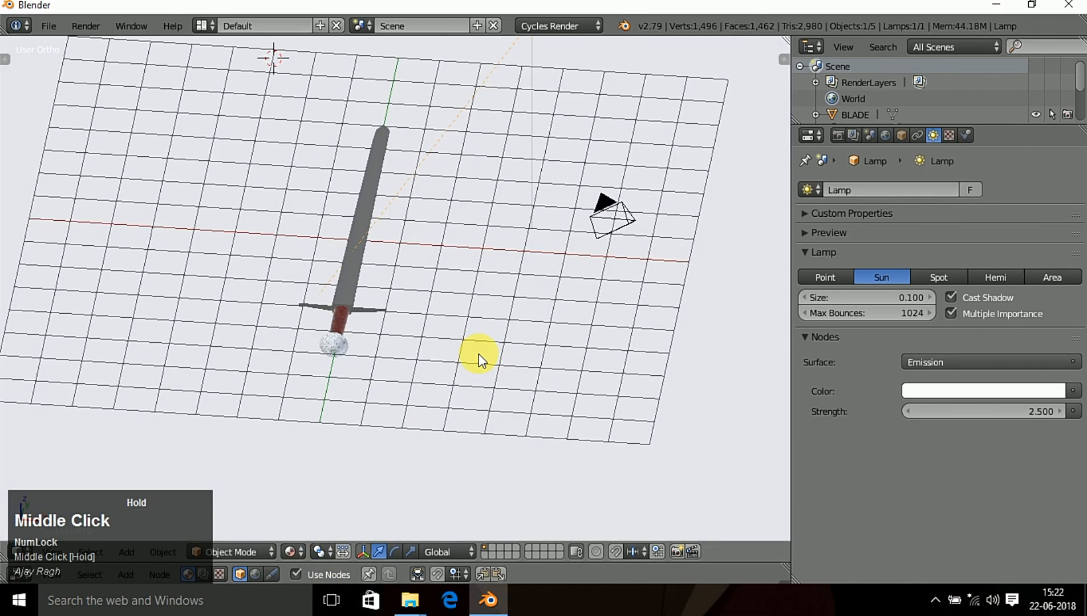
{"action": "left_click", "coordinate": [295, 553]}
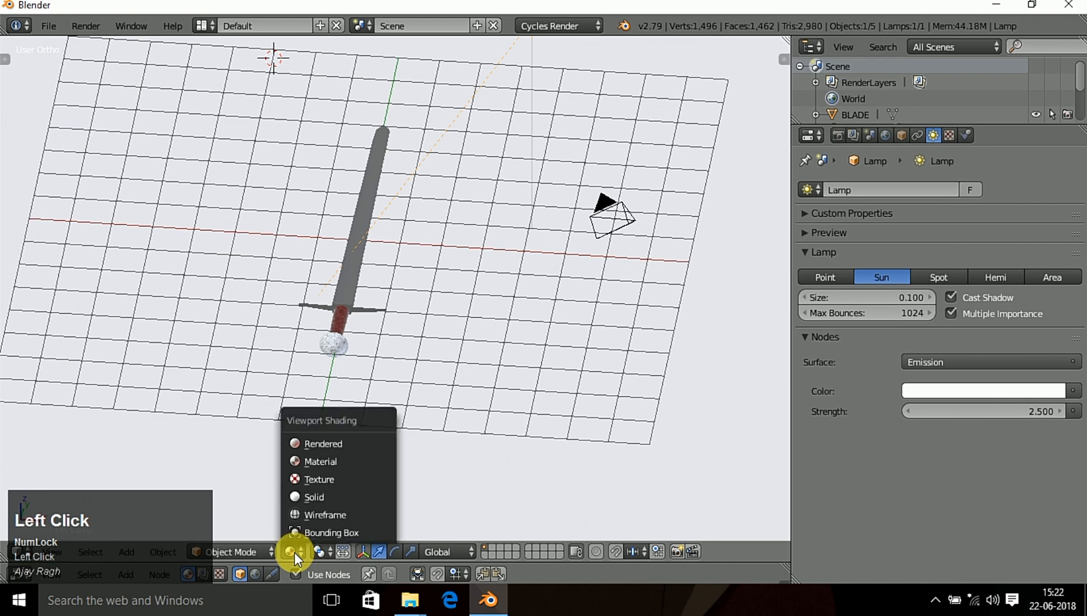
{"action": "left_click", "coordinate": [328, 445]}
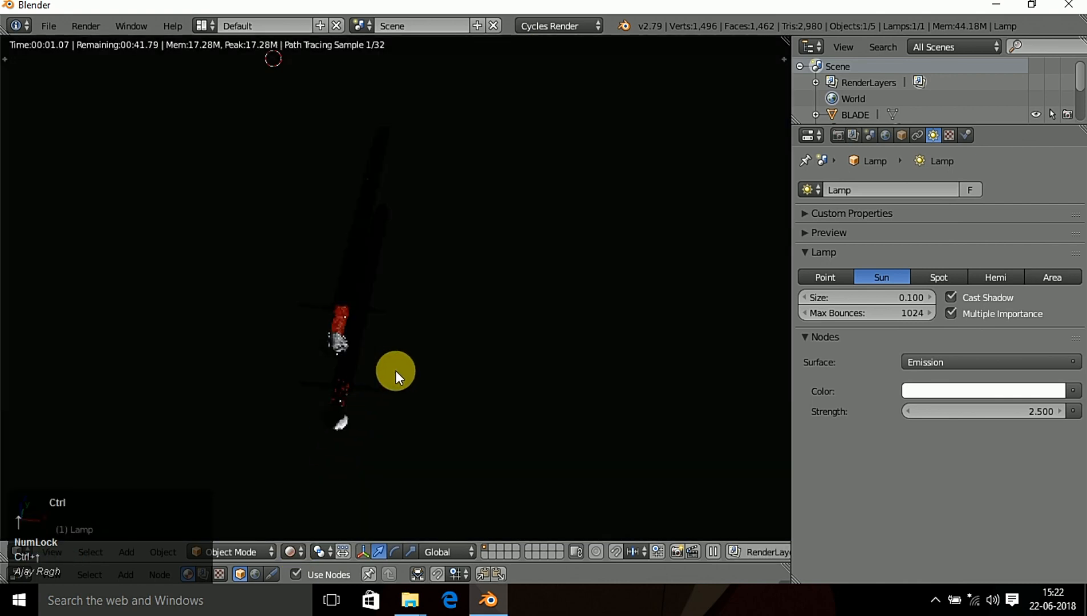
{"action": "key", "text": "ctrl+Up"}
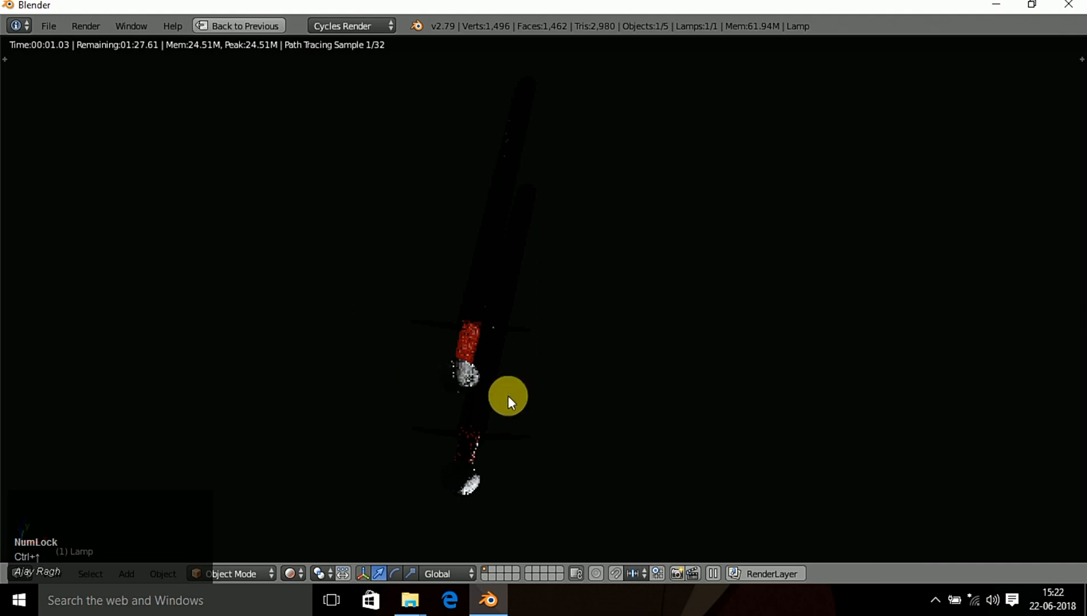
{"action": "middle_click_drag", "start_coordinate": [451, 383], "coordinate": [597, 326]}
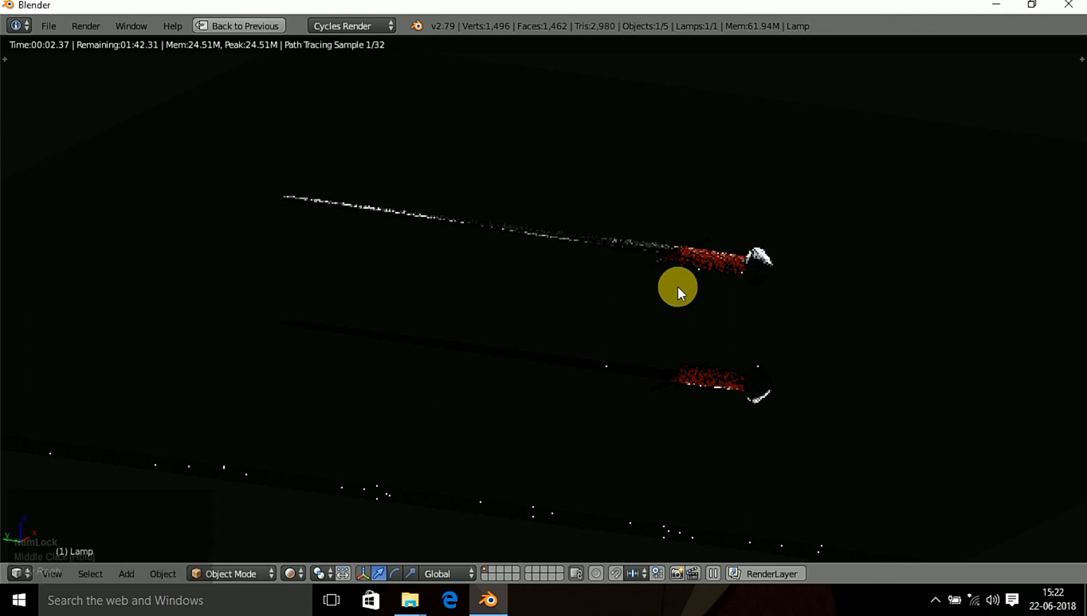
{"action": "key", "text": "shift+Num_Lock"}
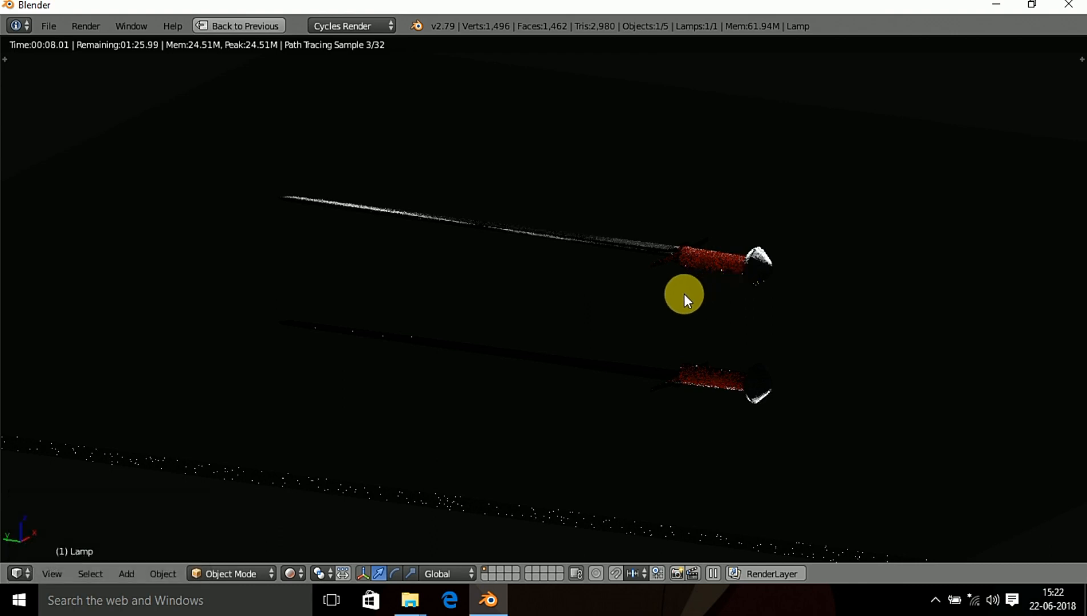
{"action": "middle_click_drag", "start_coordinate": [685, 296], "coordinate": [676, 353]}
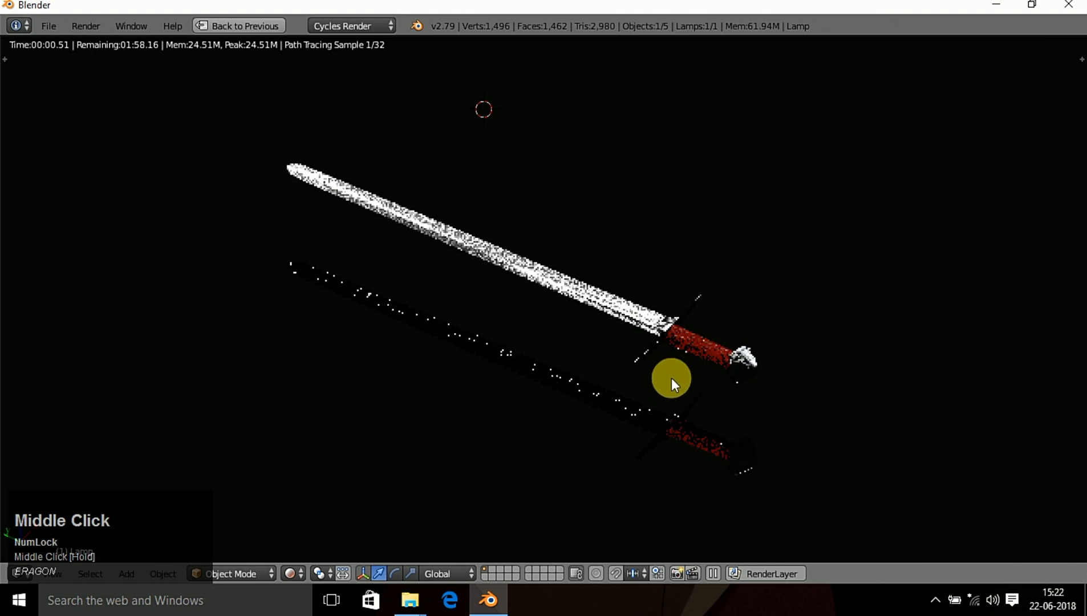